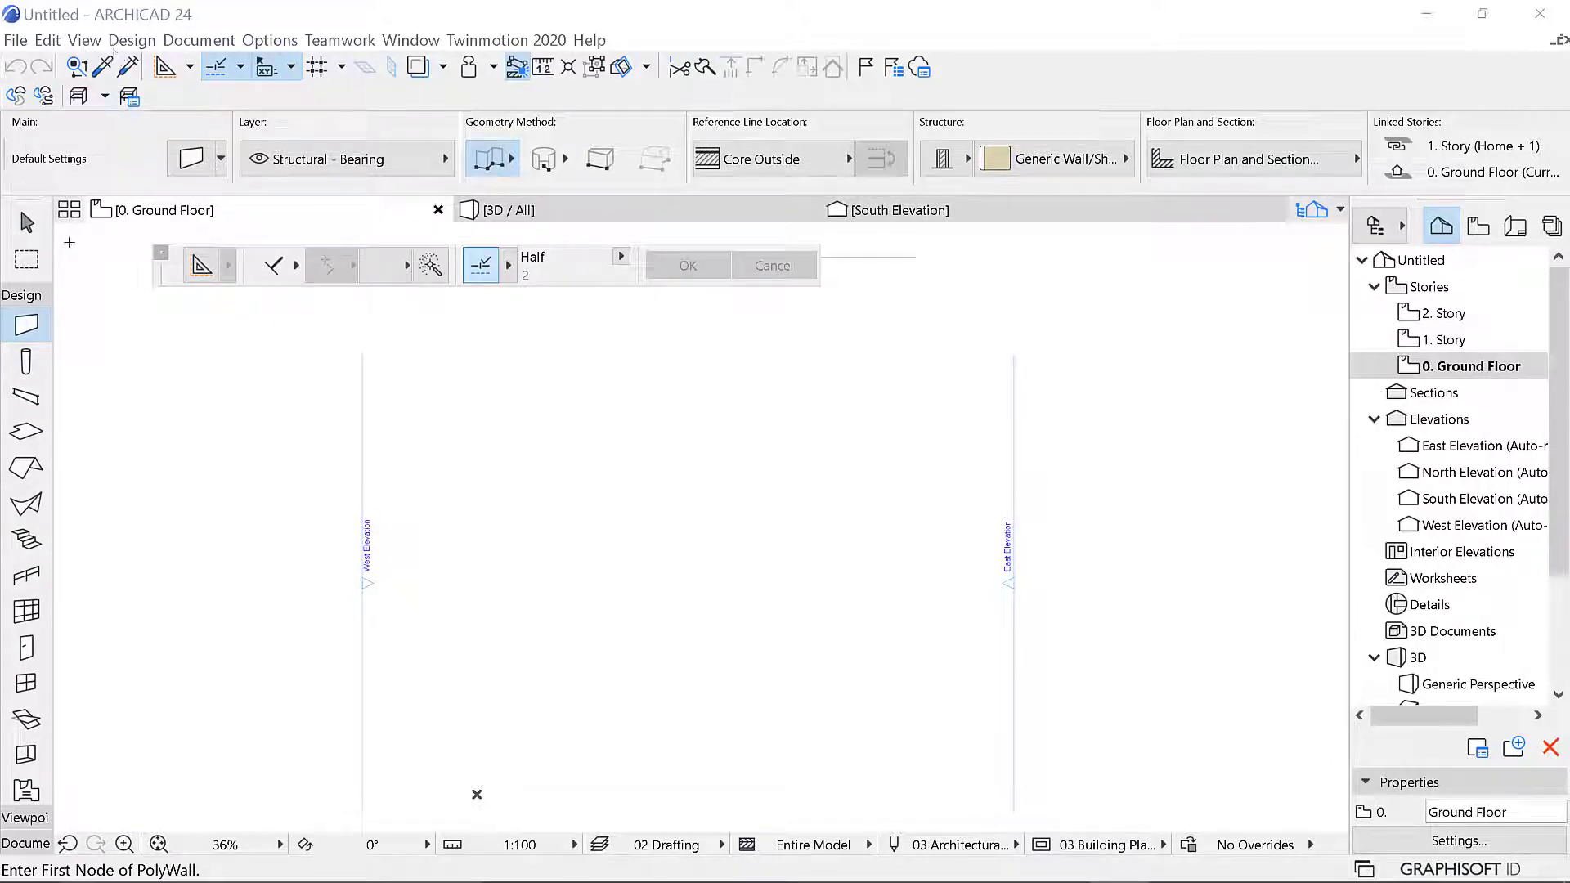
# In the wall default settings, choose the Basic structure and set the wall thickness to 200
pyautogui.doubleClick(27, 326)
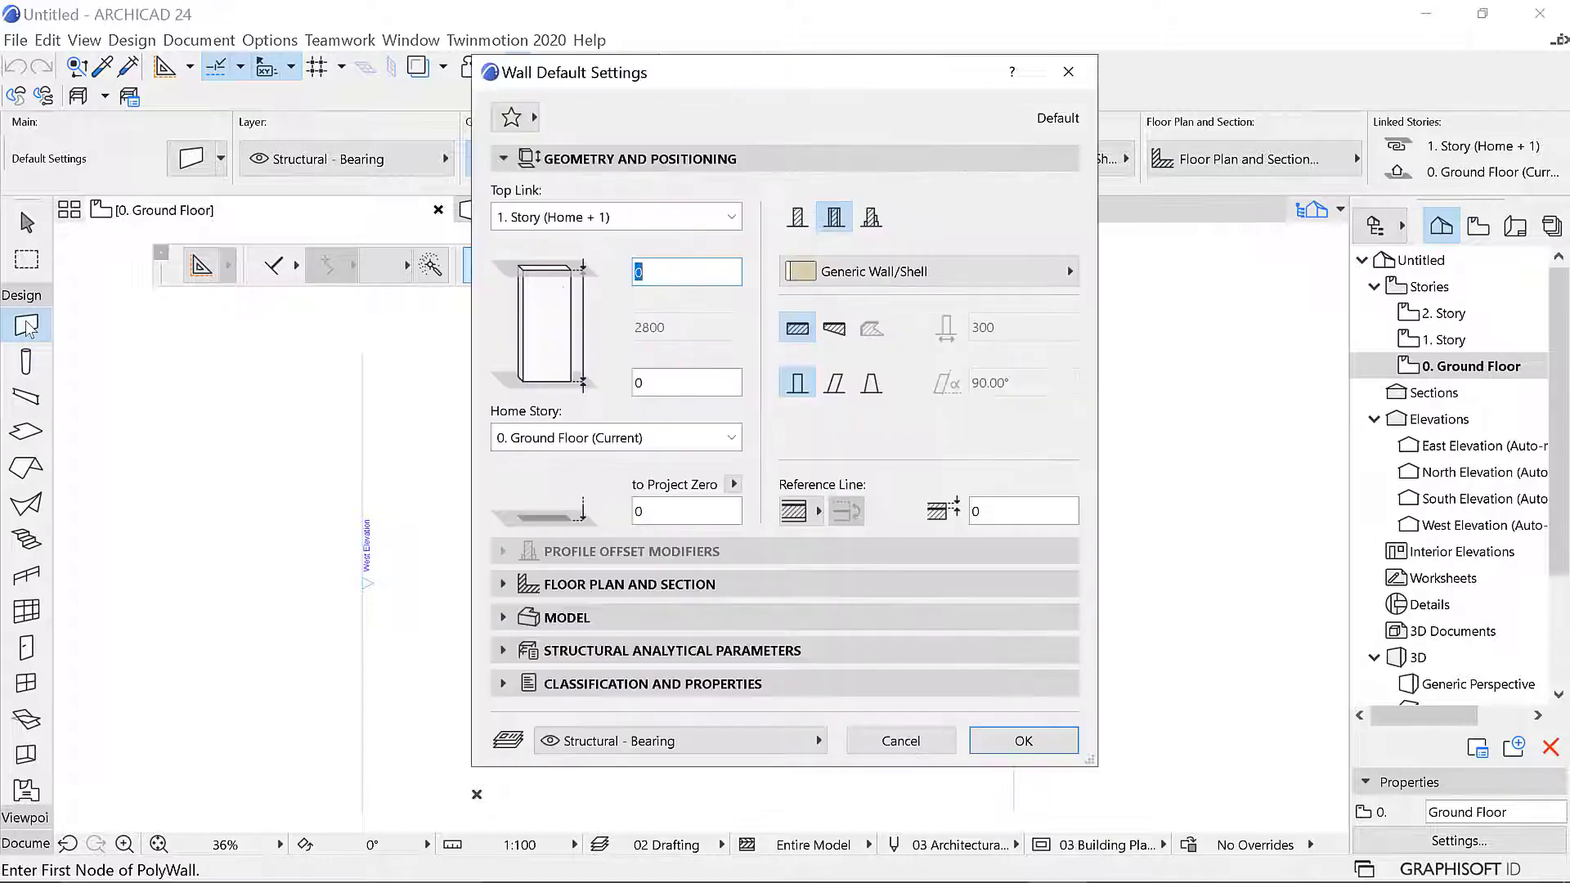
pyautogui.click(797, 216)
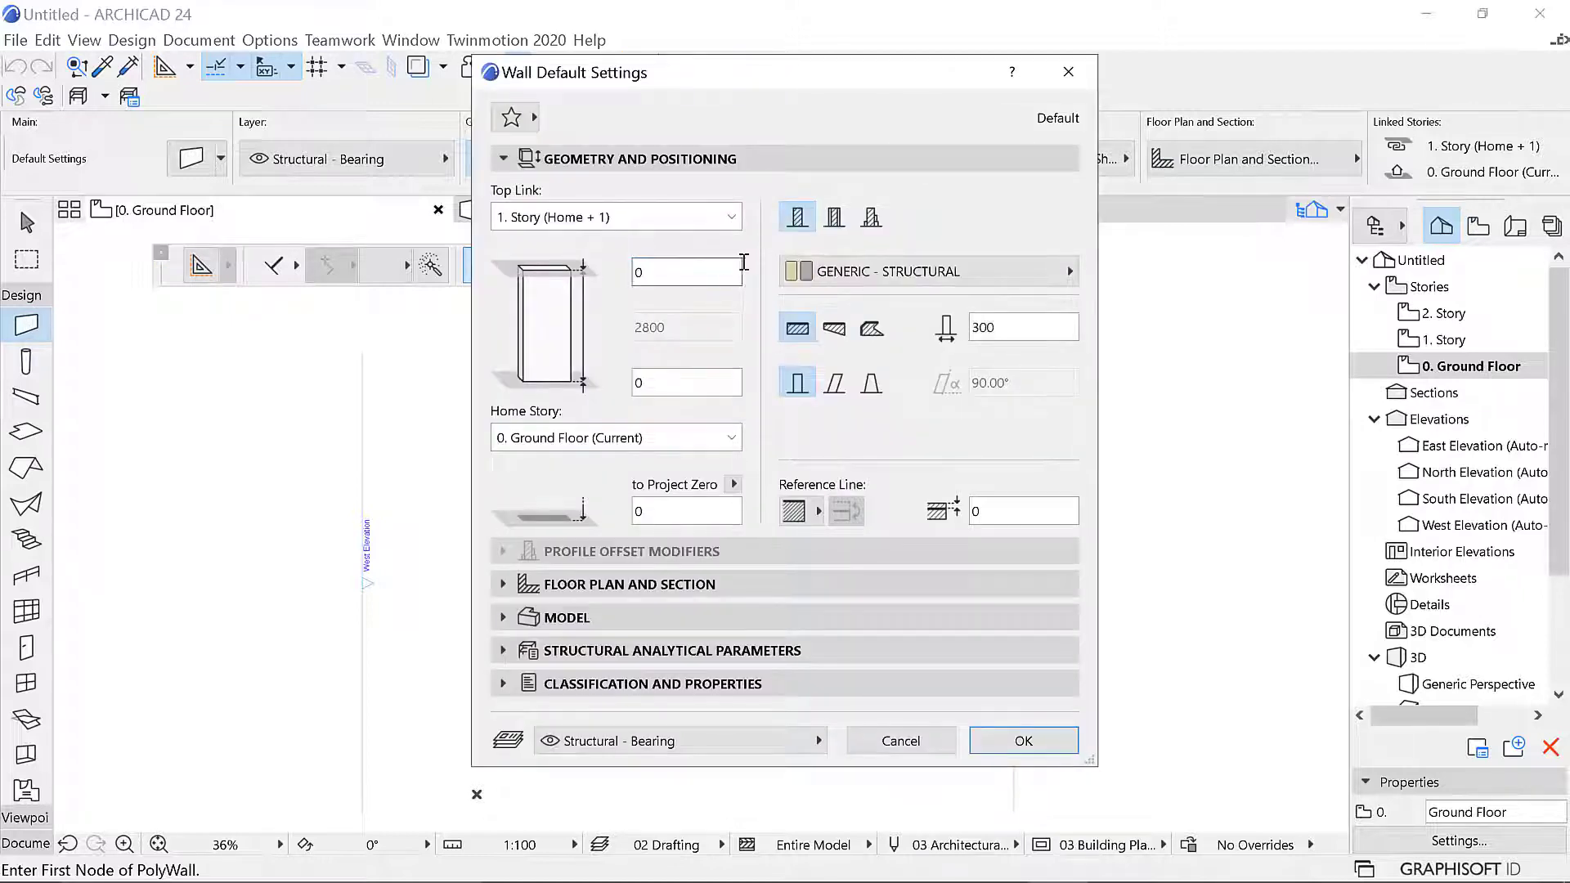
pyautogui.click(1020, 329)
pyautogui.moveTo(1021, 330); pyautogui.dragTo(967, 330)
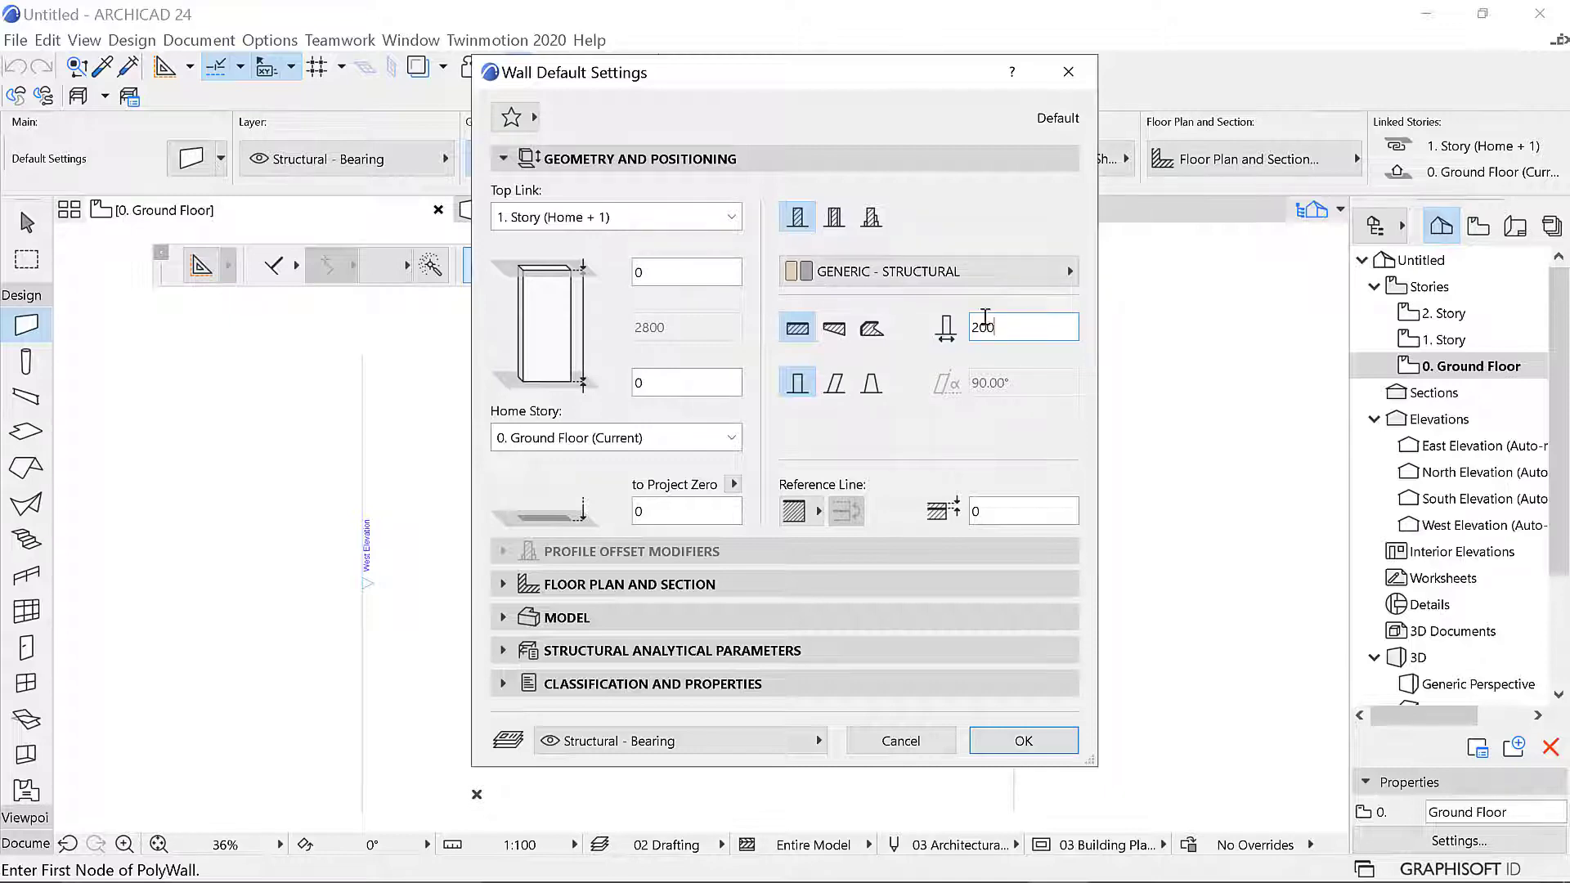
pyautogui.click(954, 264)
pyautogui.click(953, 264)
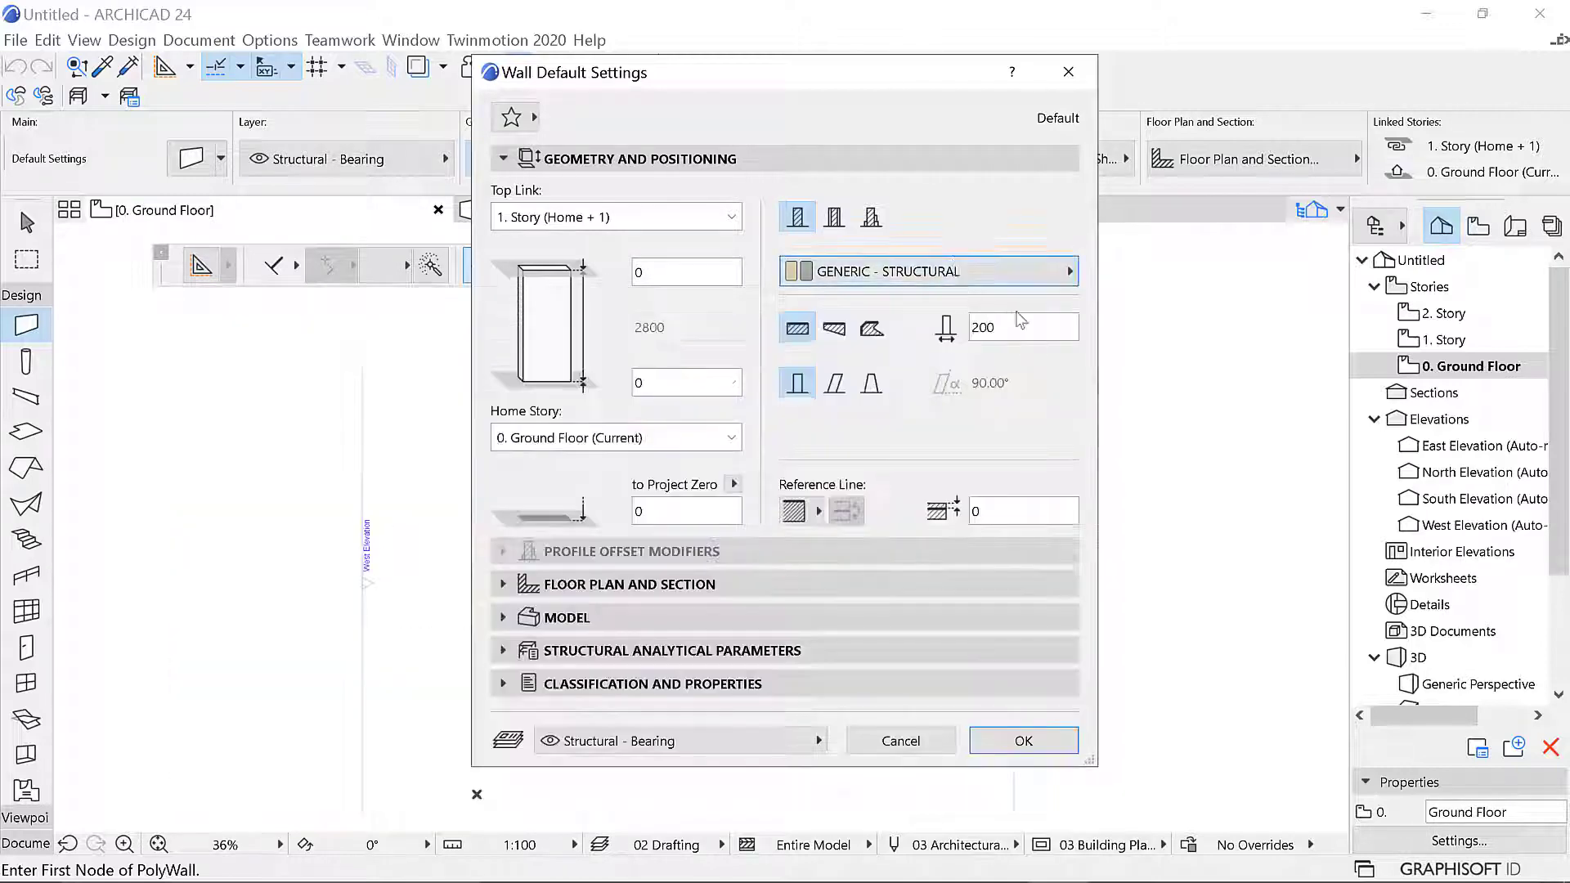
# Assign Masonry Block - Structural as the default wall's building material
pyautogui.click(906, 273)
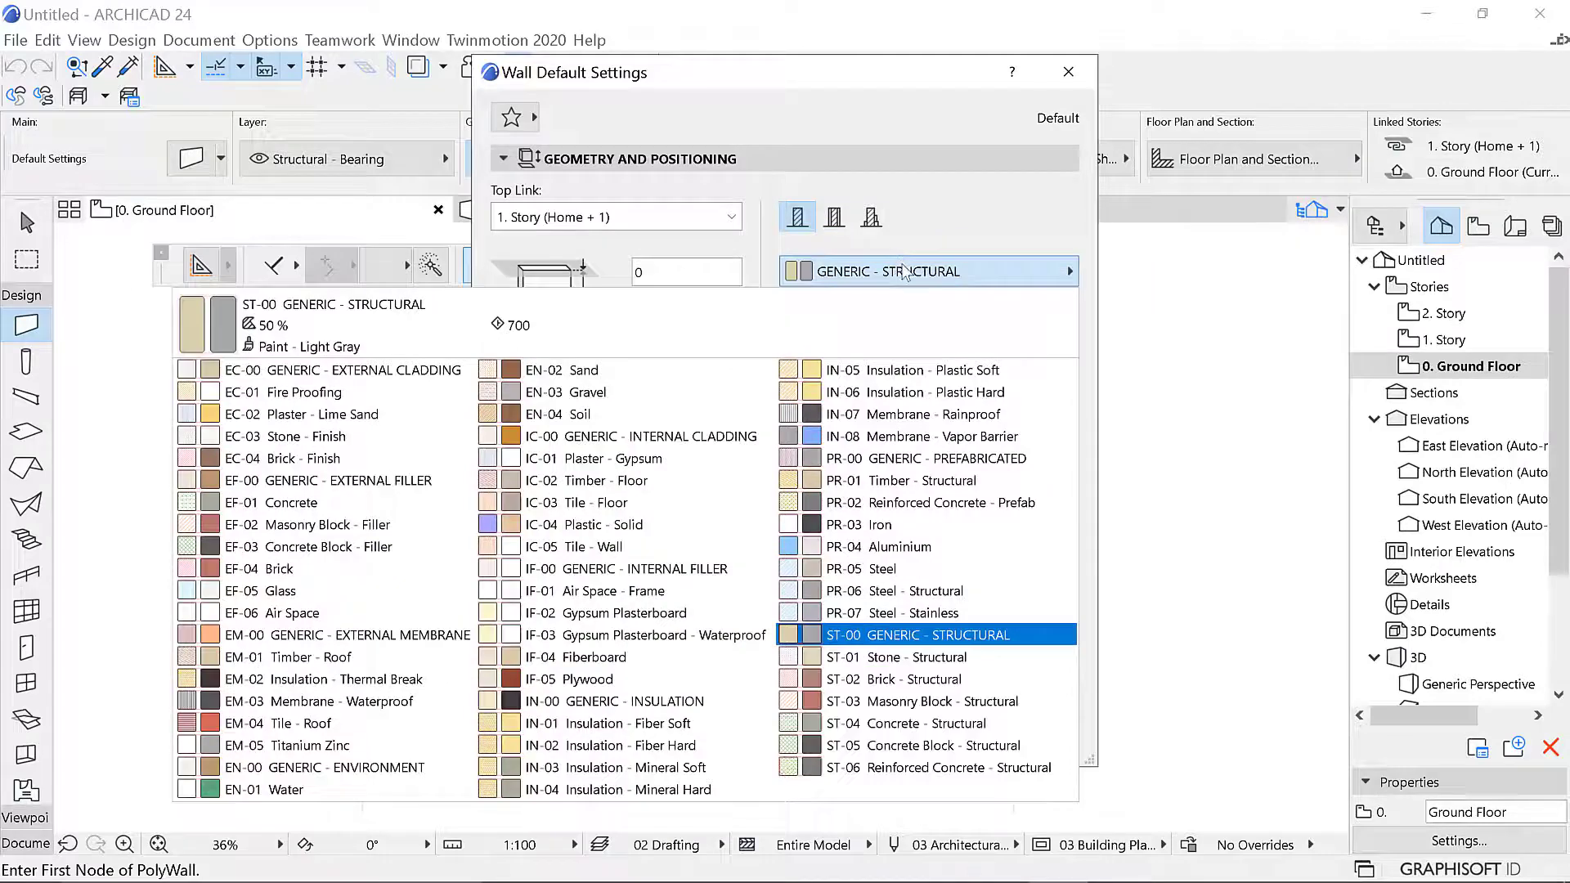
pyautogui.click(906, 273)
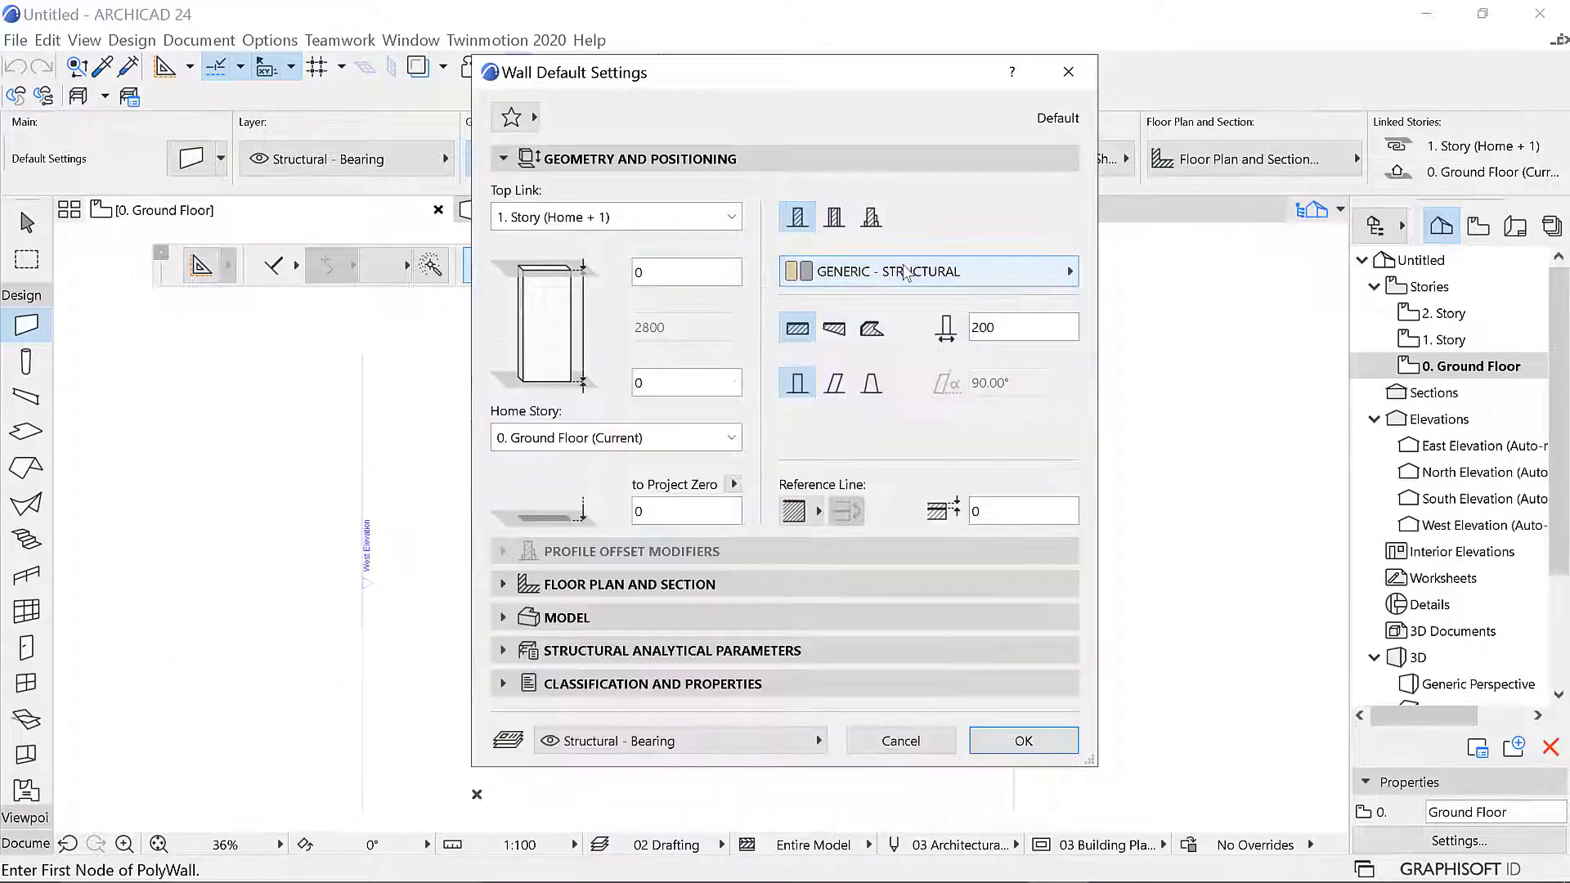
pyautogui.click(912, 278)
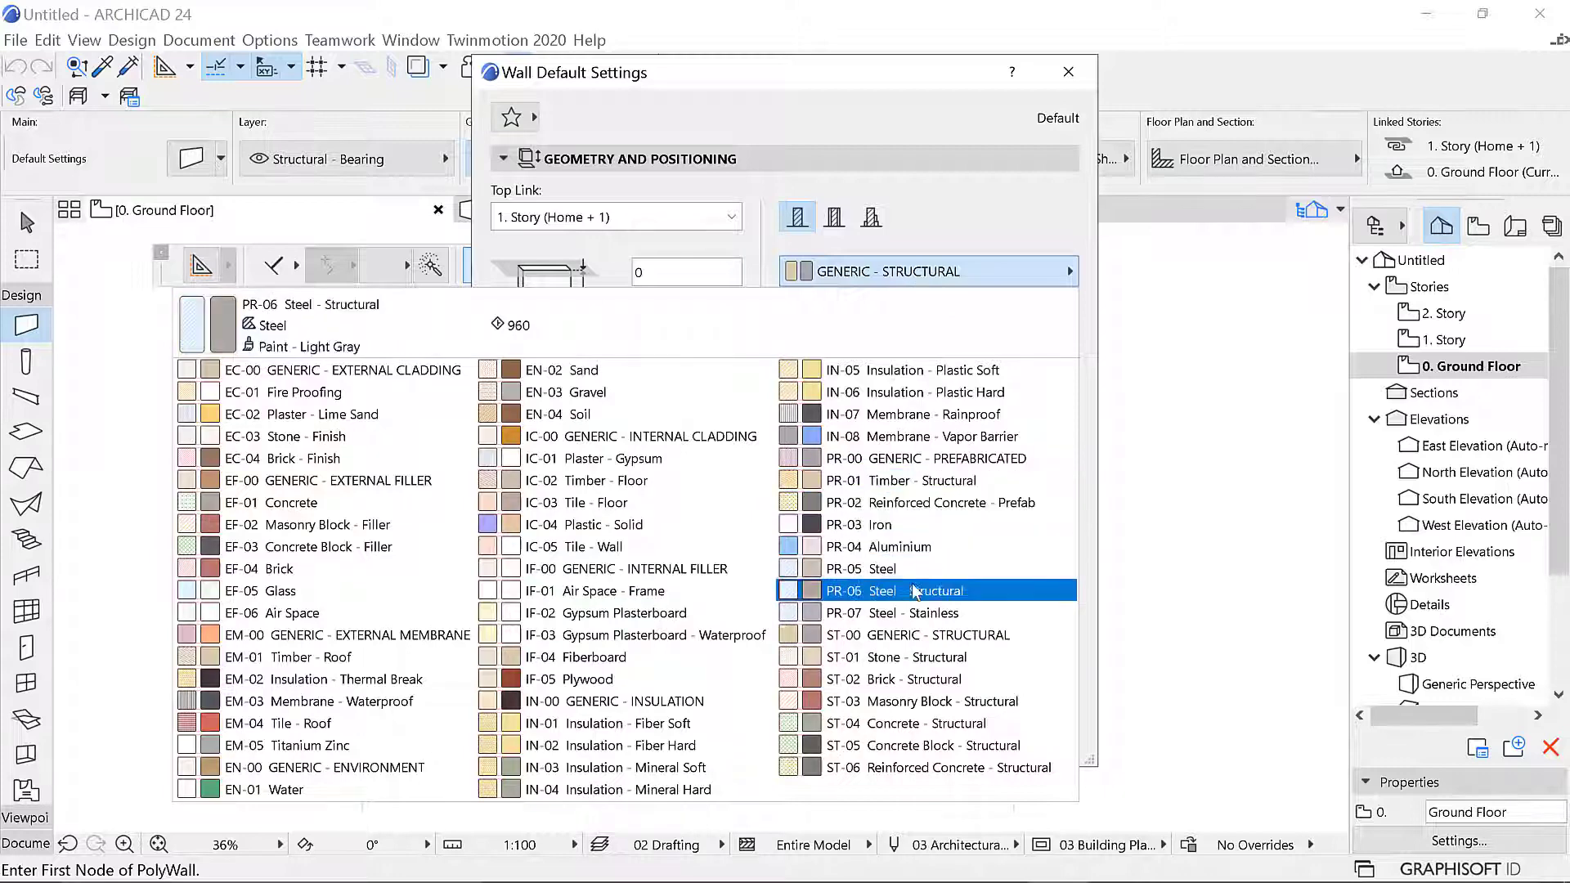
pyautogui.click(927, 701)
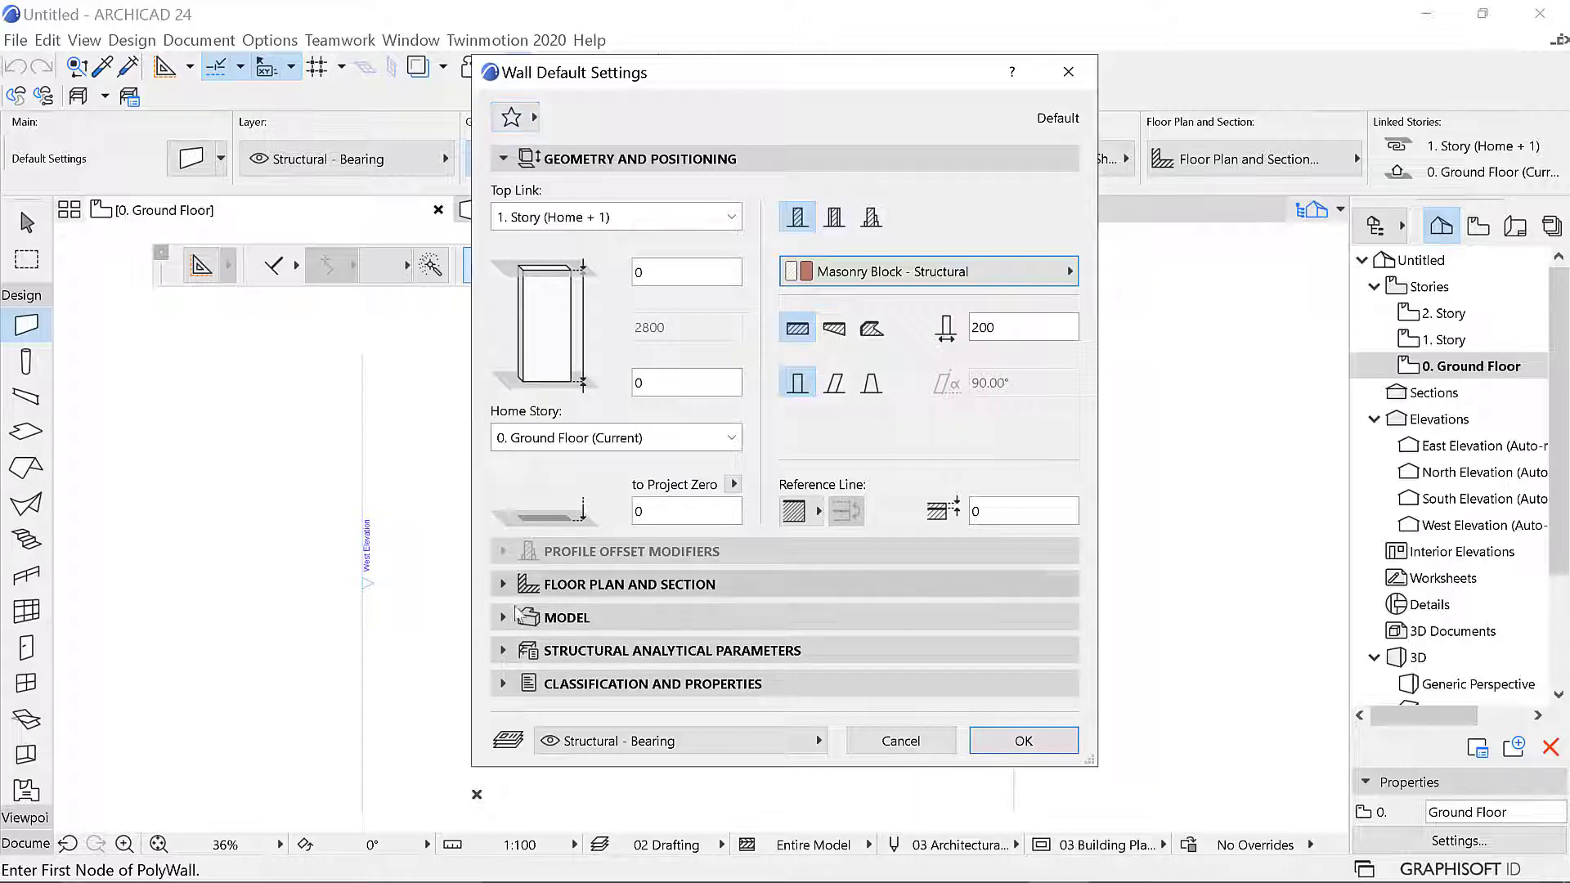
# Try enabling the default wall's surface overrides in the model settings, and switch them back off
pyautogui.click(588, 619)
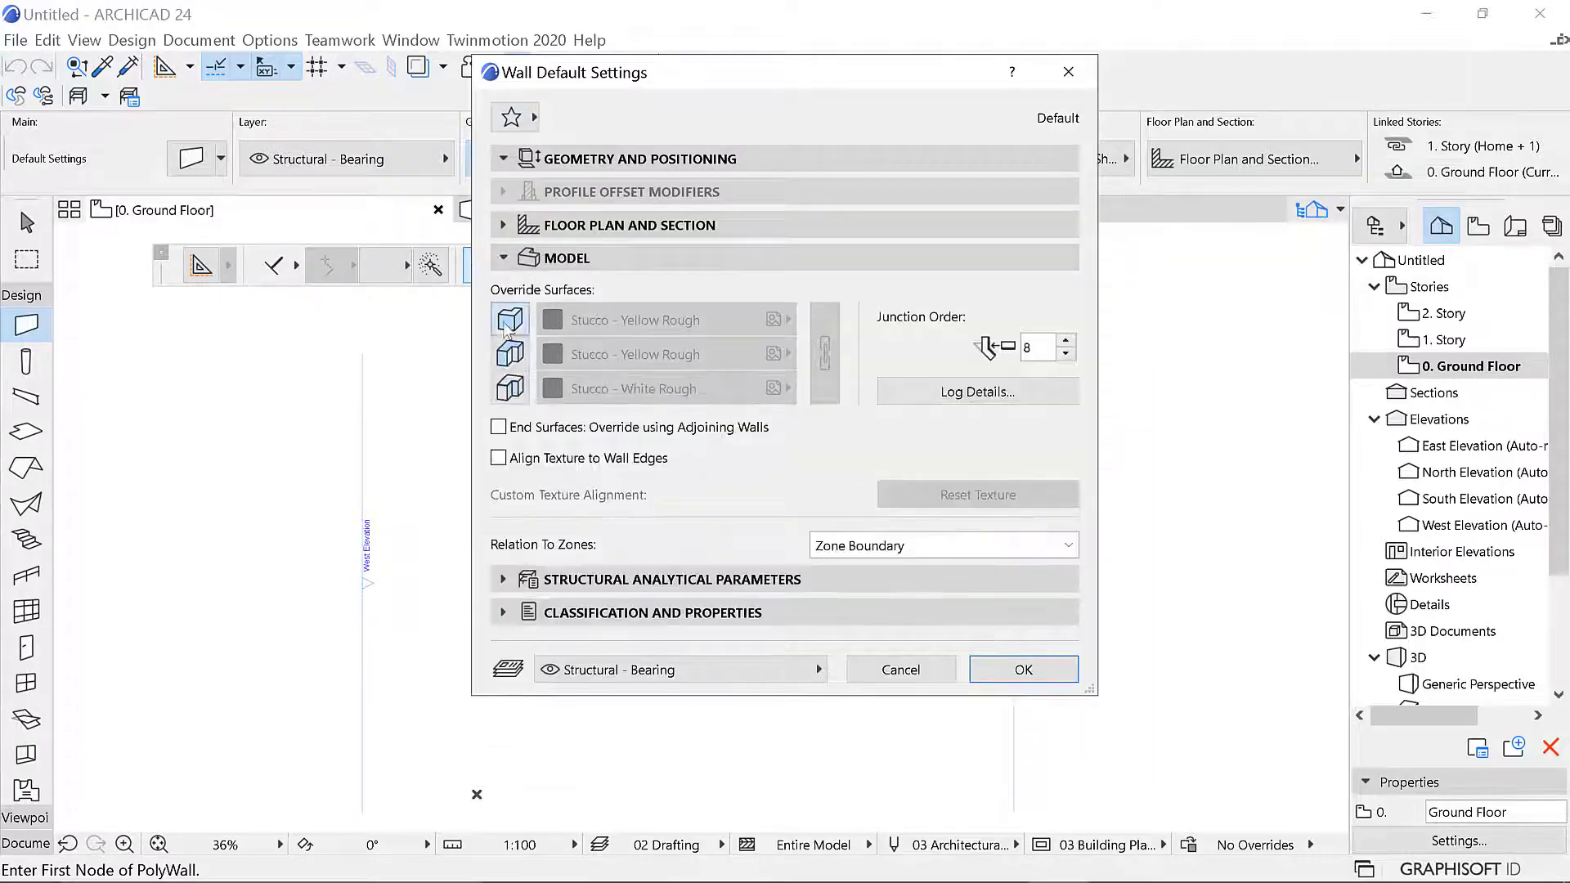
pyautogui.click(506, 327)
pyautogui.click(510, 354)
pyautogui.click(511, 388)
pyautogui.click(513, 384)
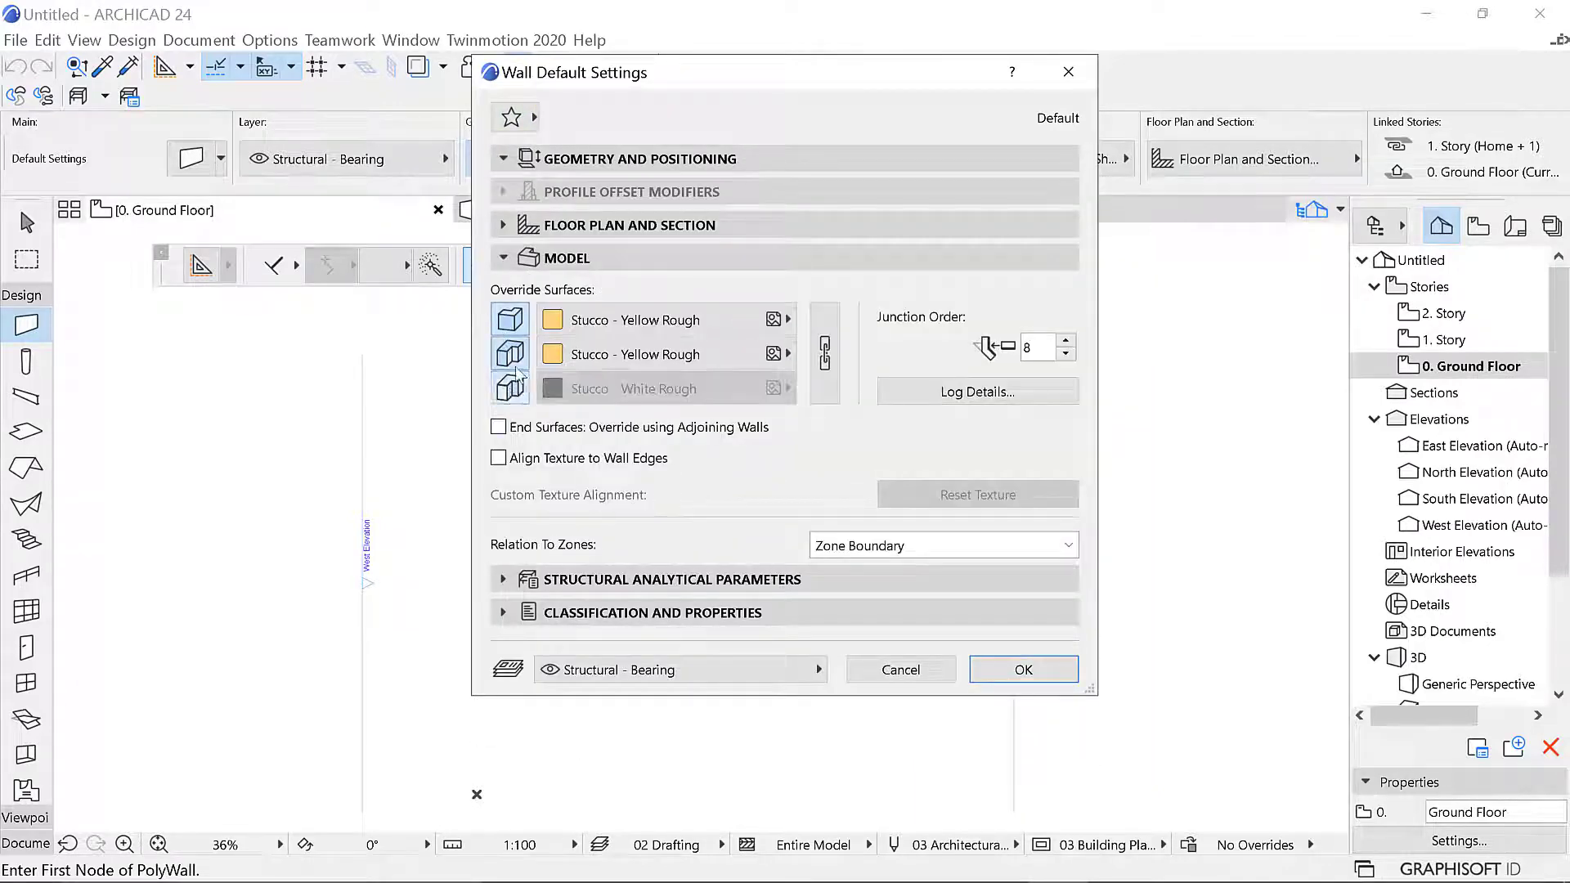
pyautogui.click(510, 354)
pyautogui.click(510, 320)
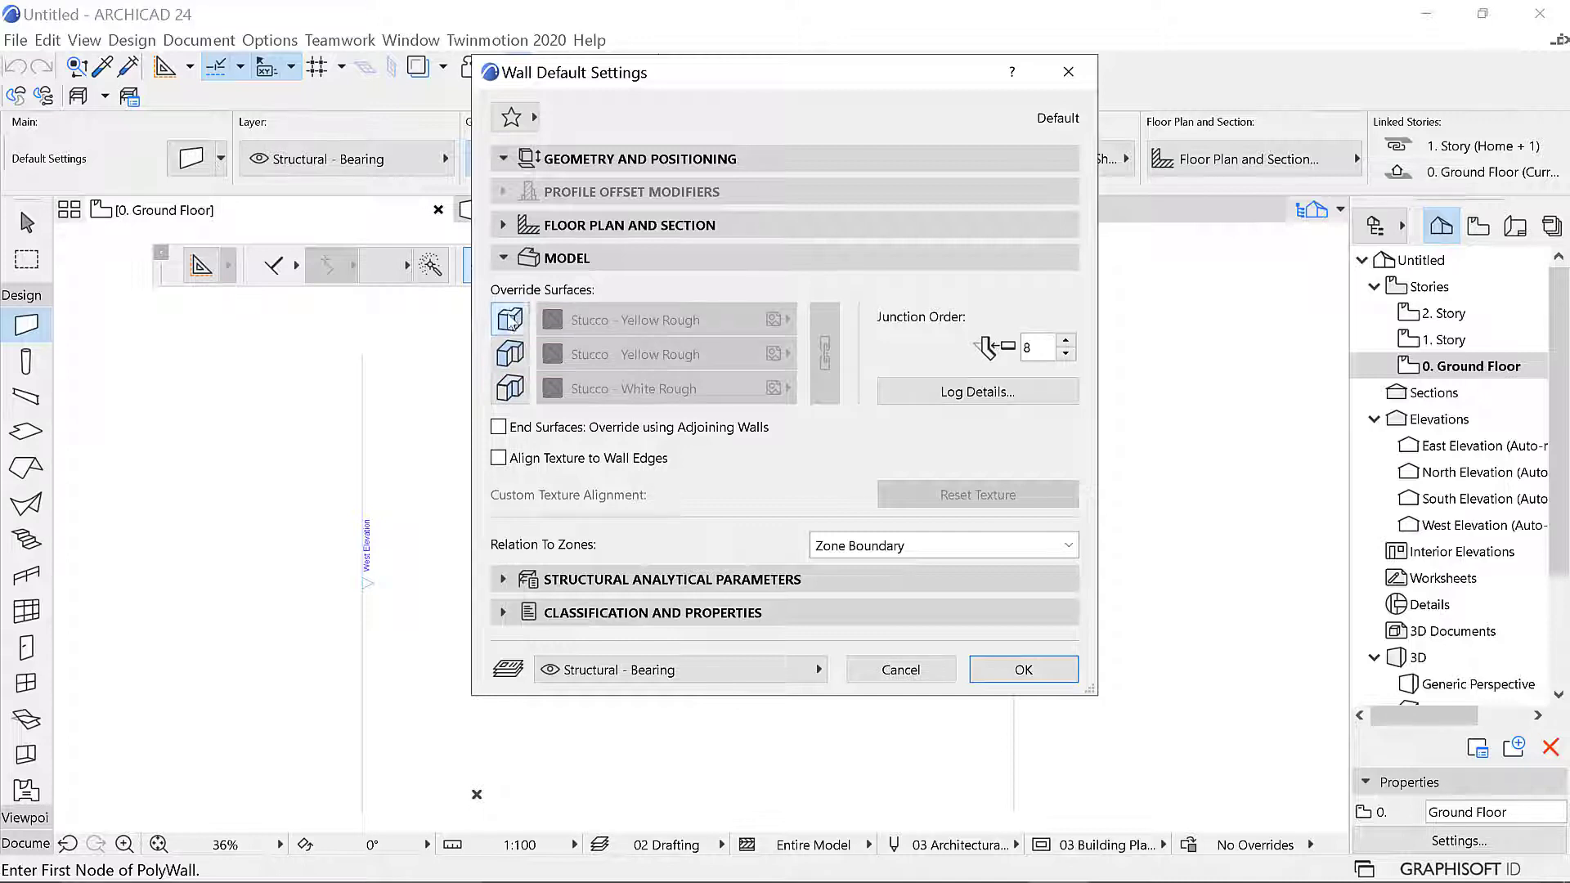
# Collapse the model settings and accept the wall defaults
pyautogui.click(502, 258)
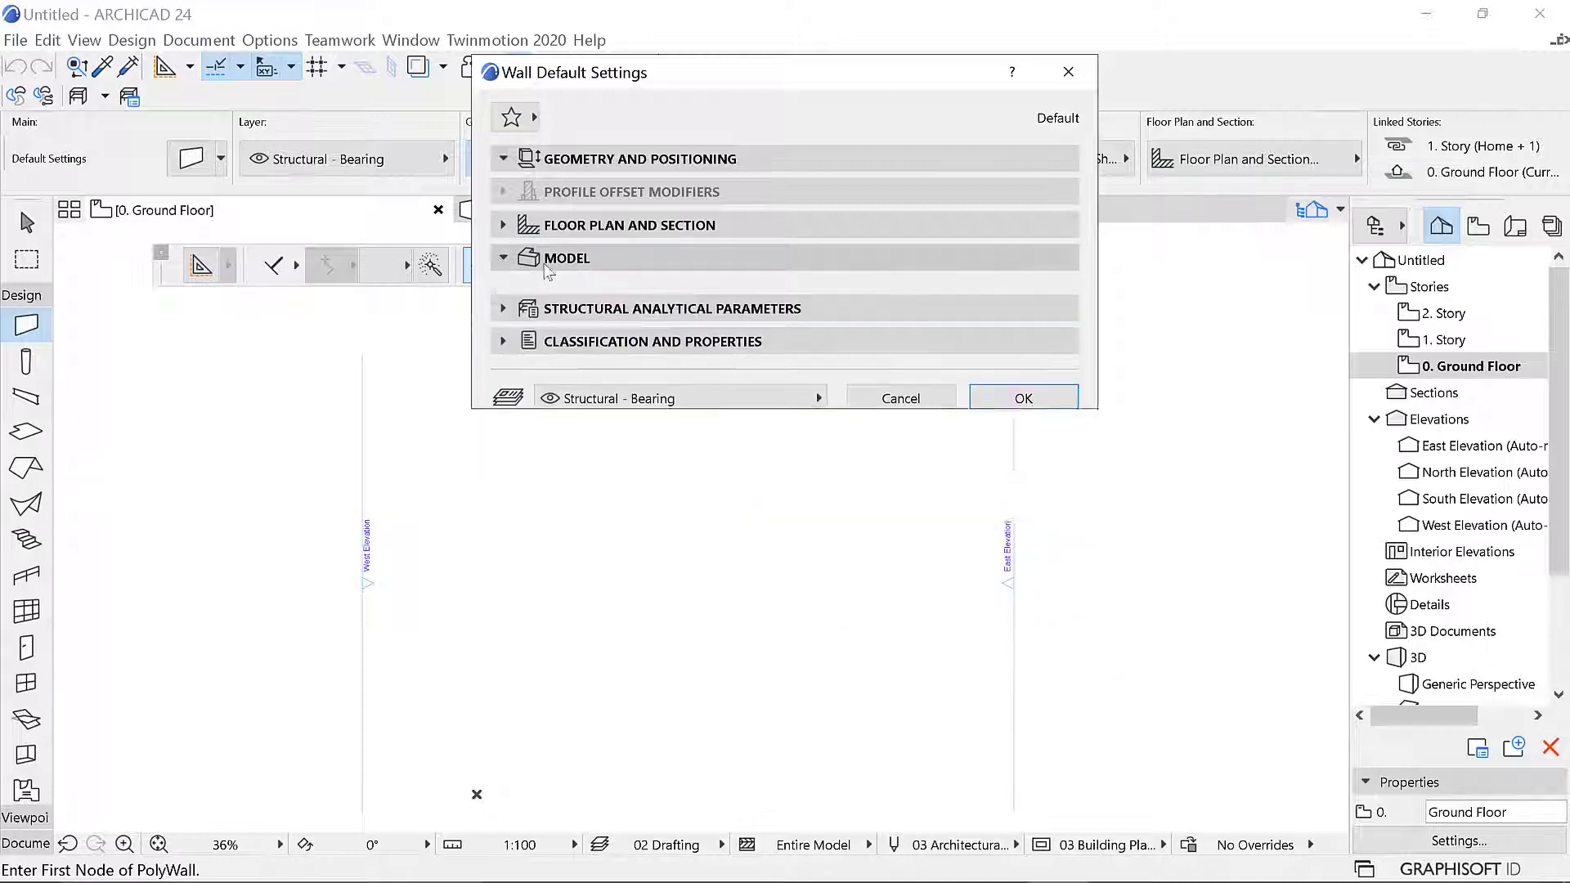
pyautogui.click(1021, 383)
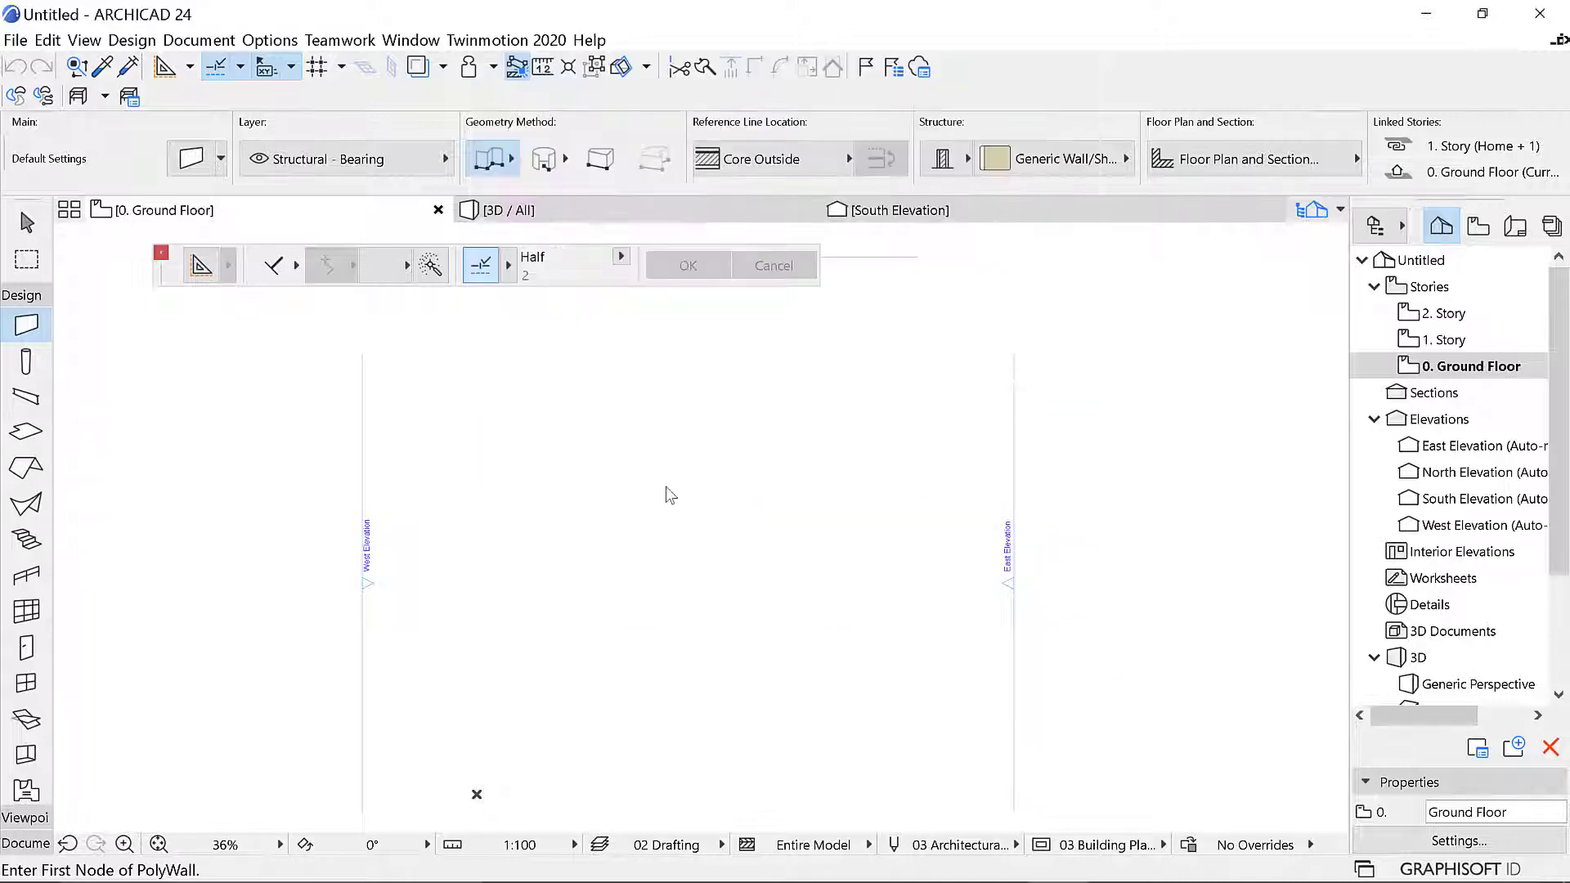
pyautogui.scroll(-3, 669, 452)
pyautogui.scroll(4, 685, 565)
pyautogui.scroll(-4, 655, 501)
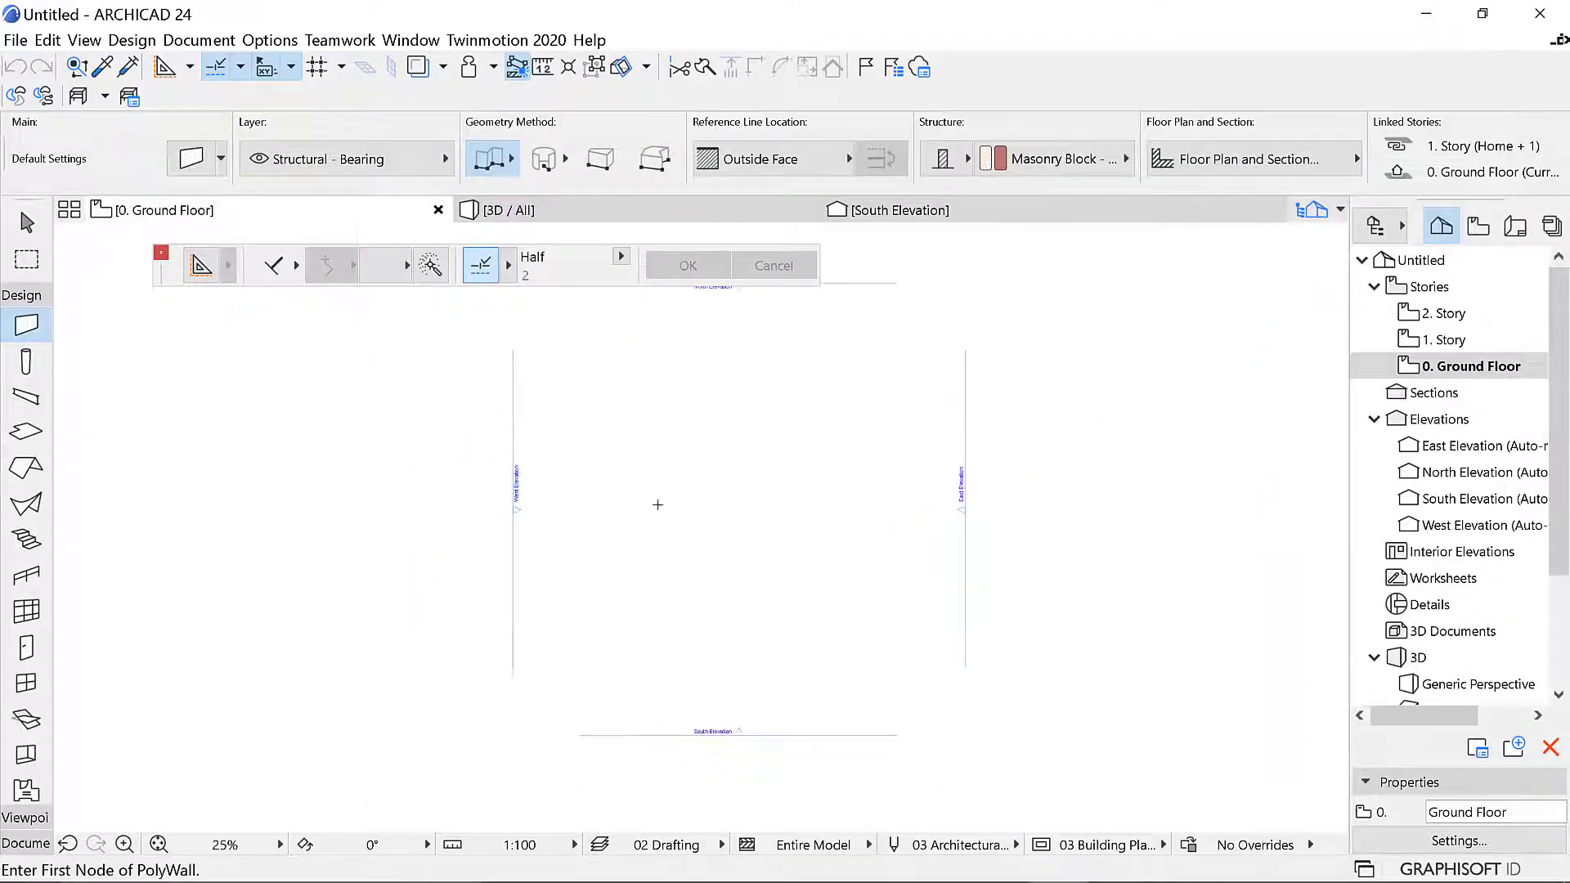
# Try to draw a chained wall of several connected segments on the ground floor plan, and abandon it
pyautogui.click(615, 398)
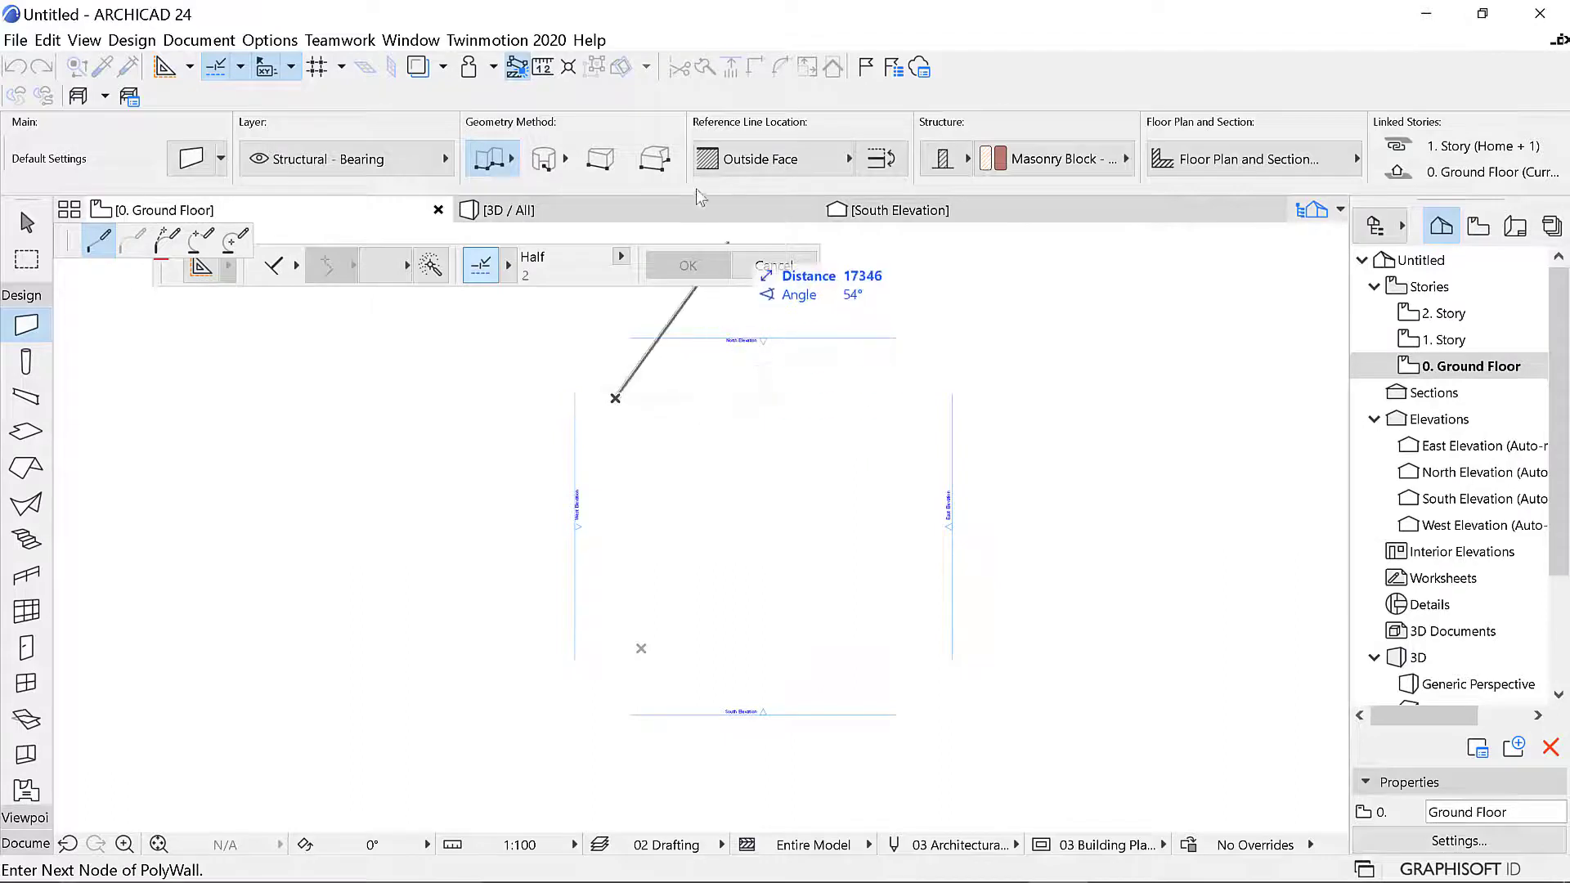
pyautogui.press('Escape')
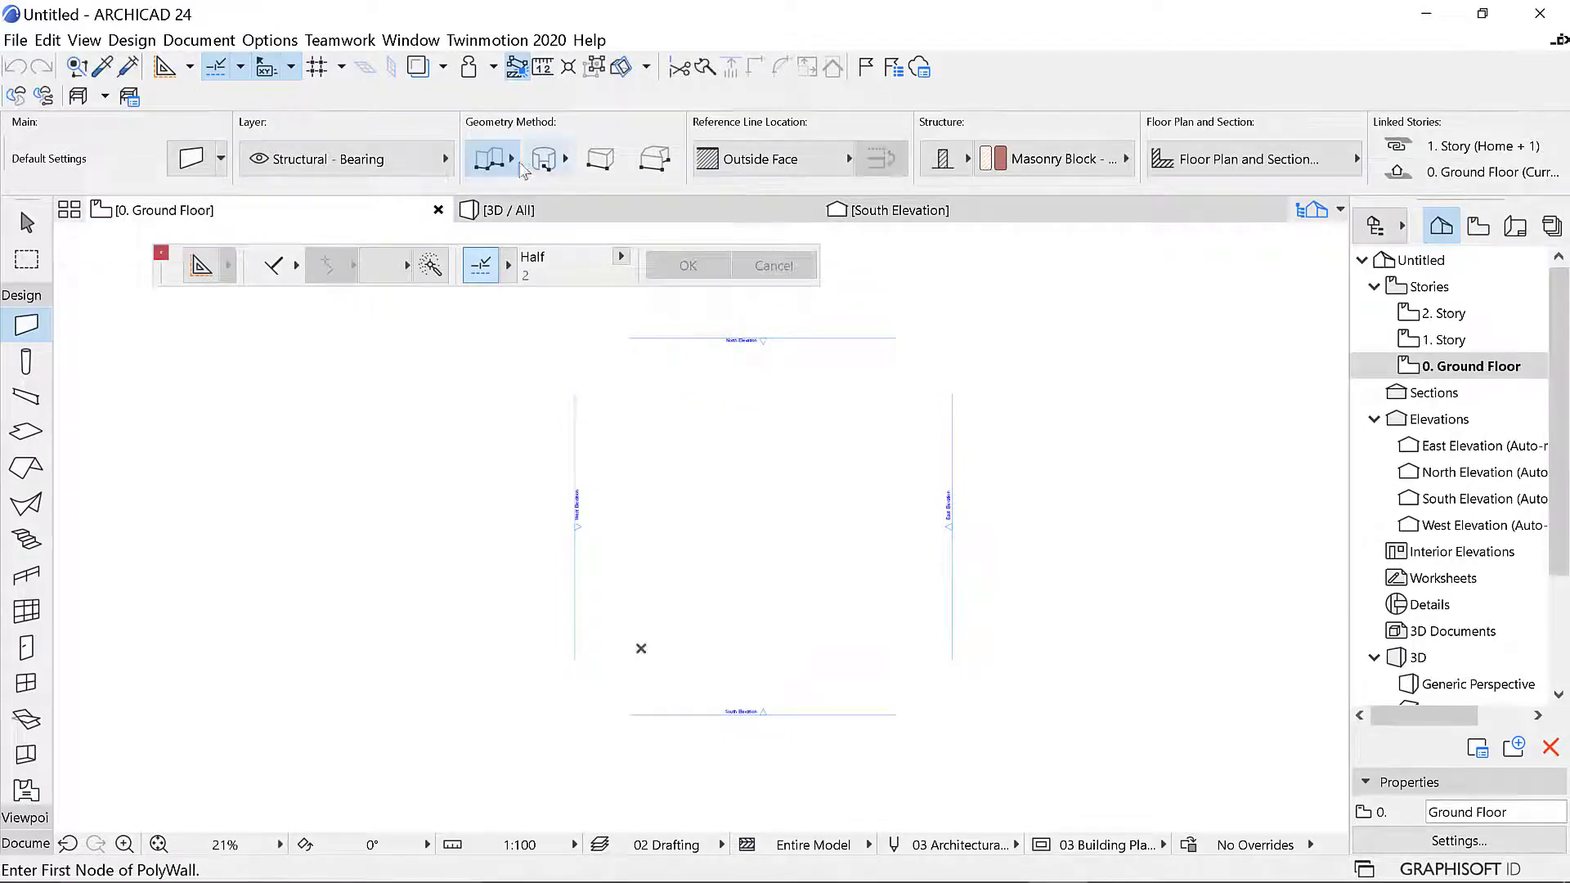
pyautogui.click(511, 164)
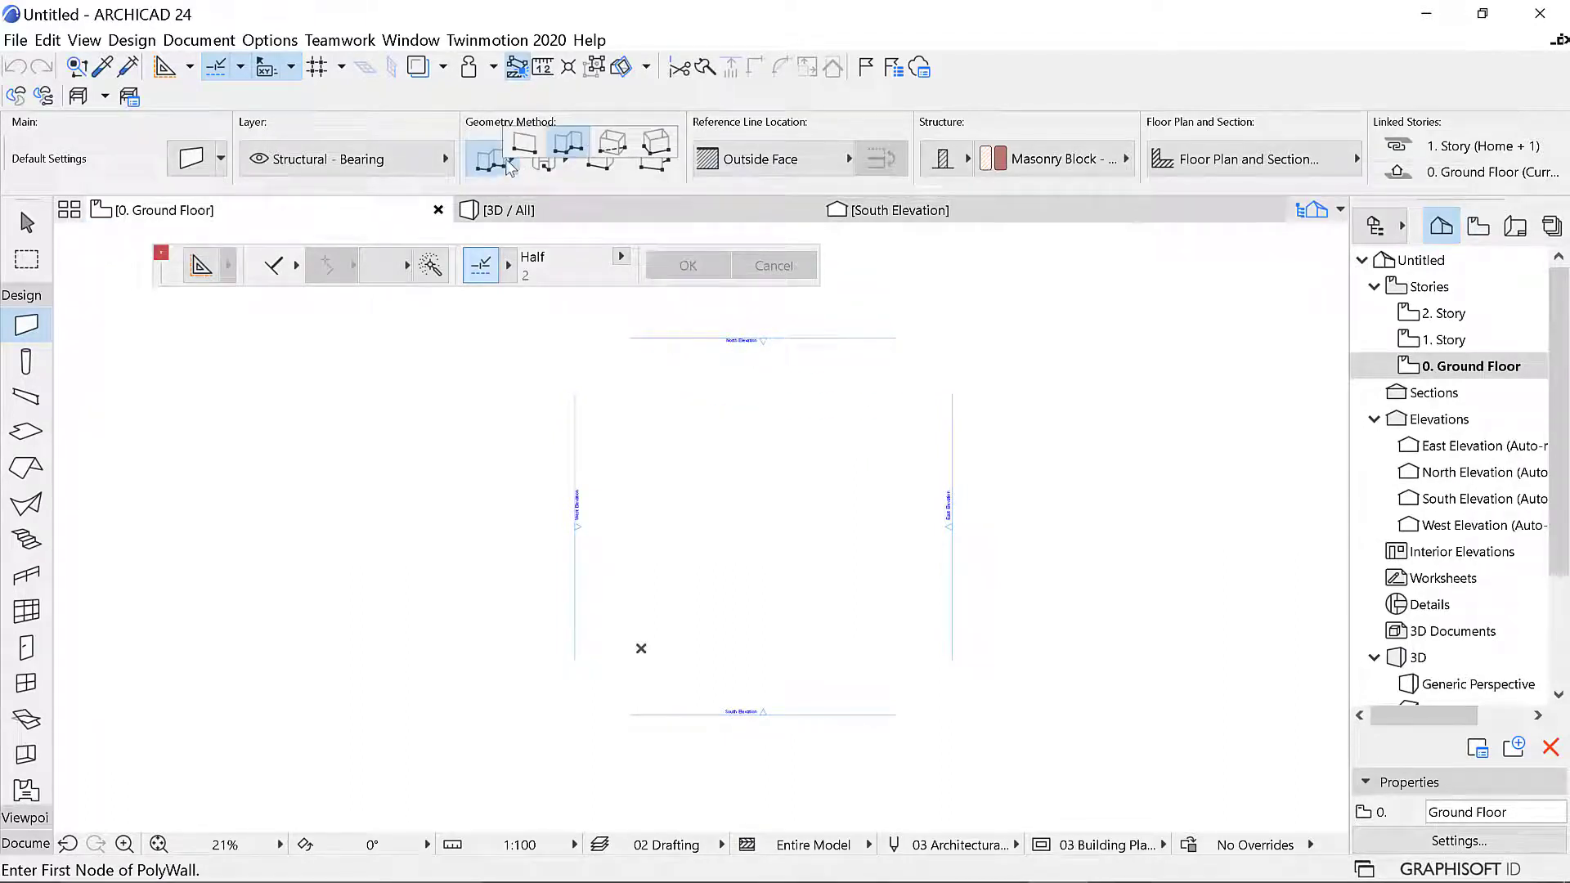
pyautogui.click(575, 143)
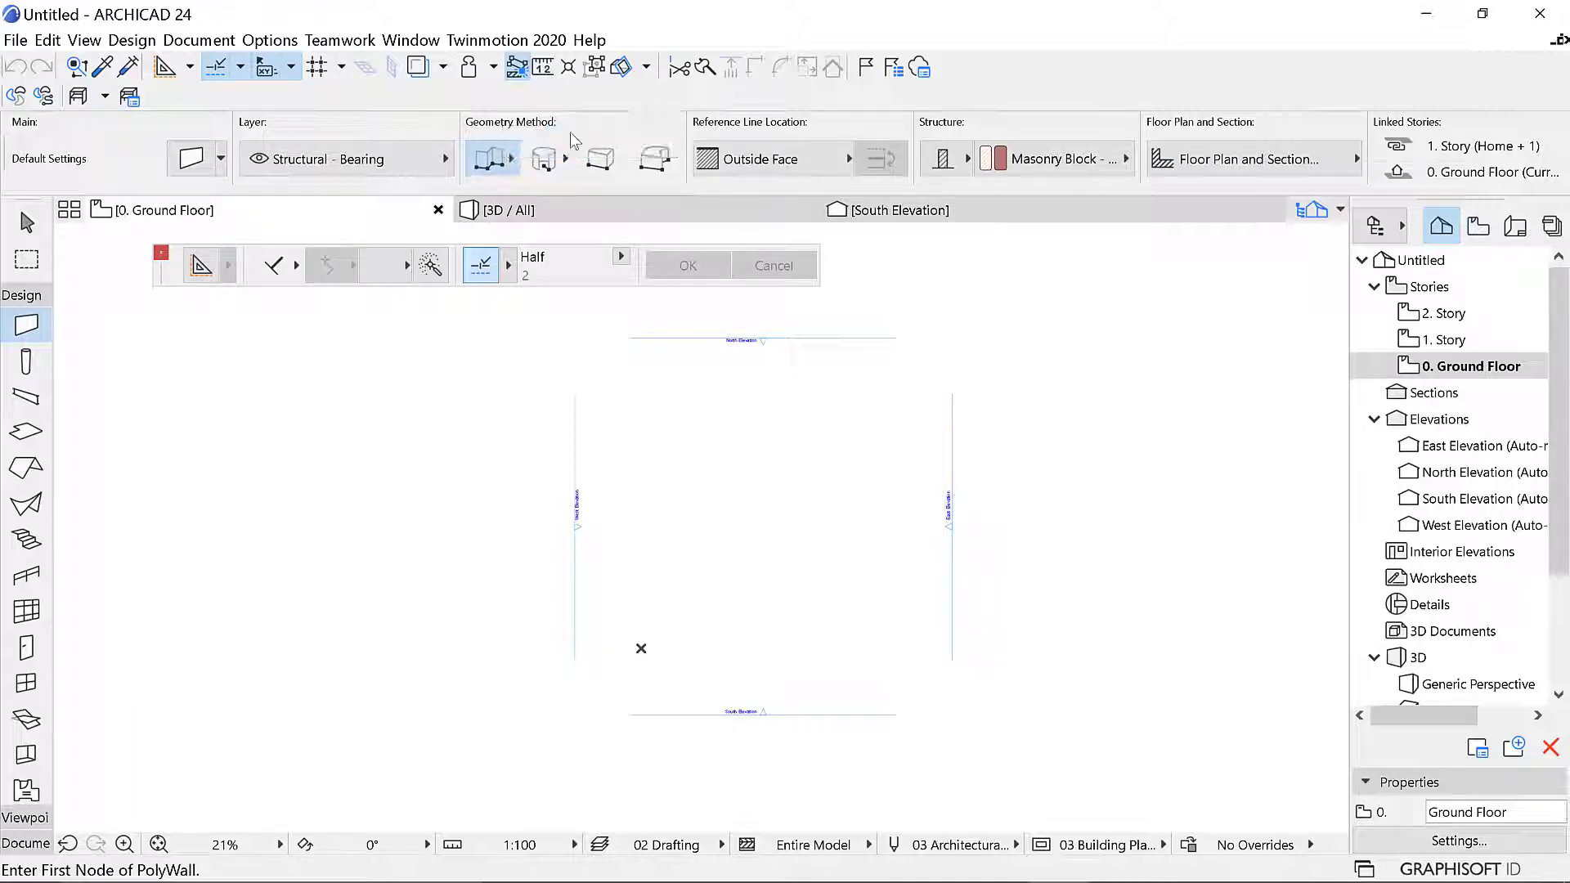
pyautogui.click(634, 433)
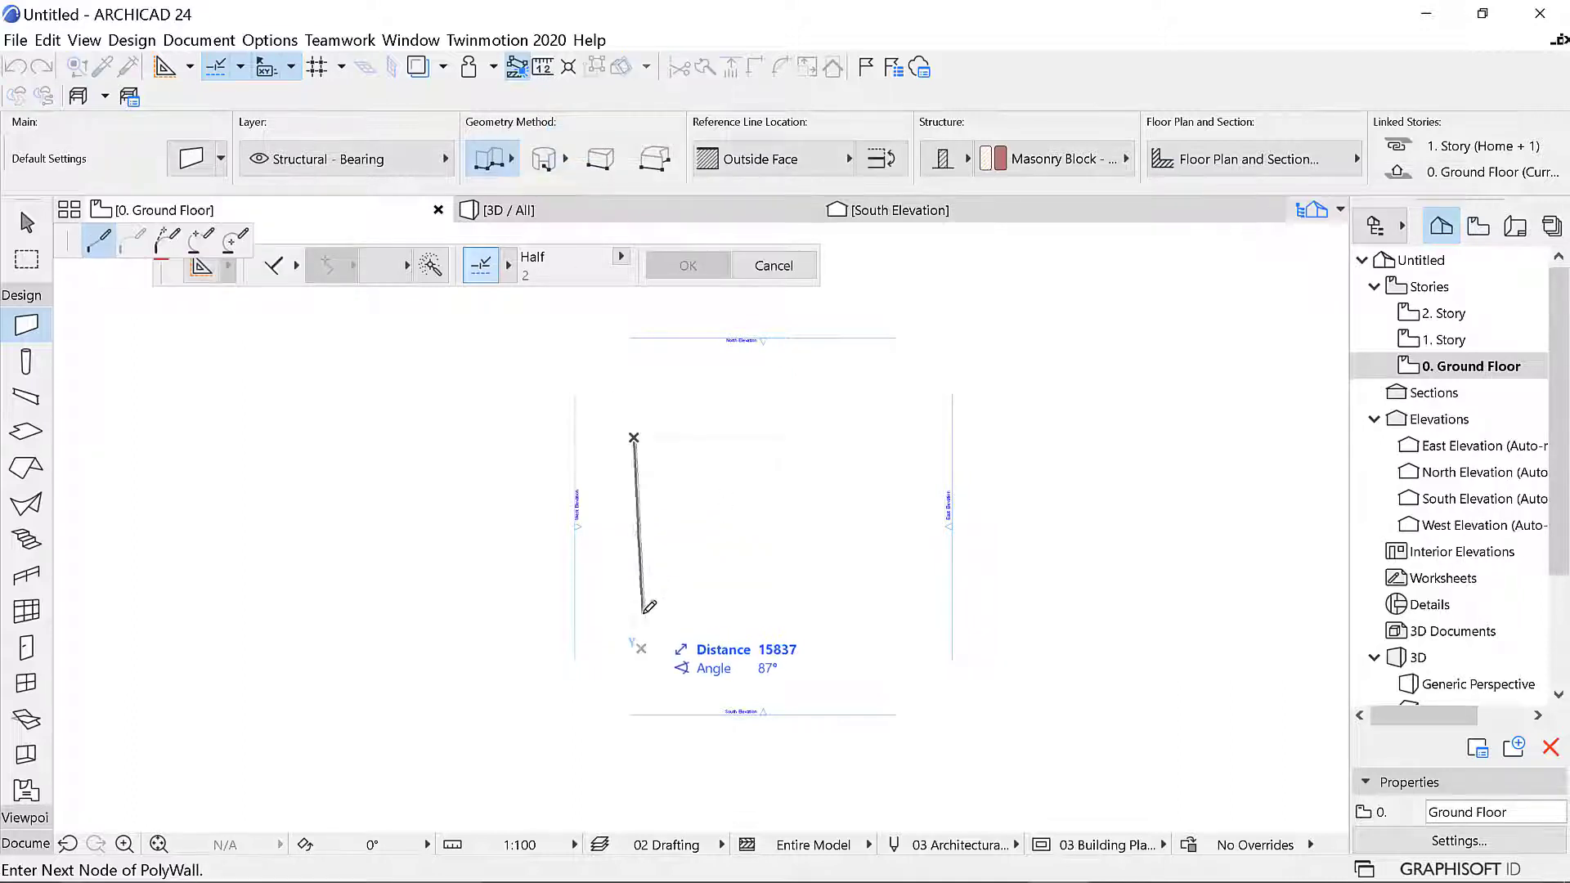
pyautogui.click(634, 625)
pyautogui.click(810, 625)
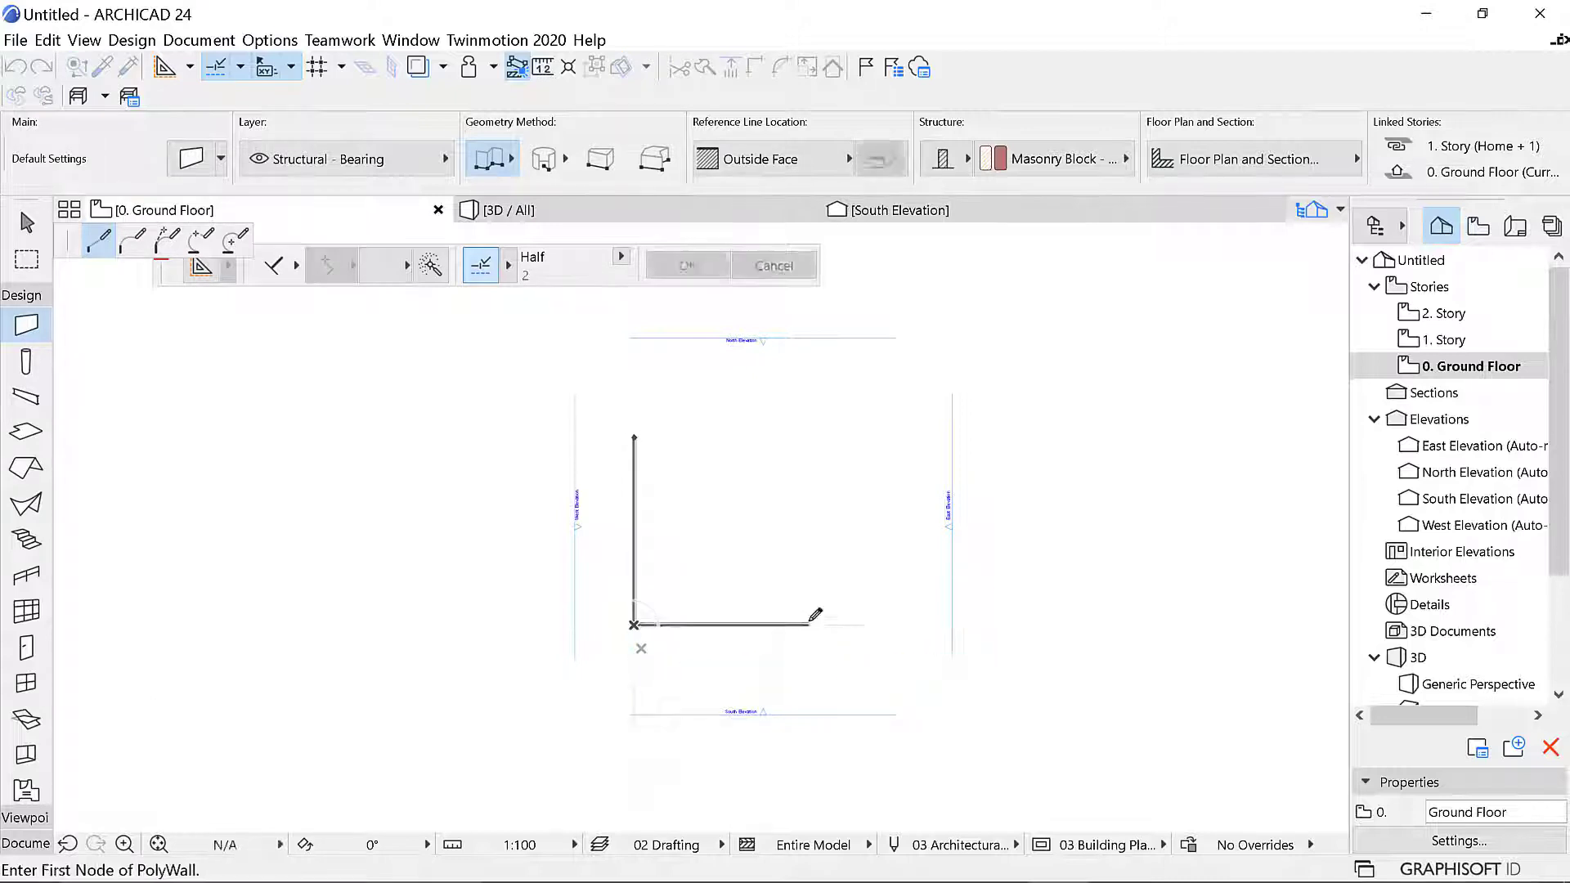
pyautogui.click(835, 546)
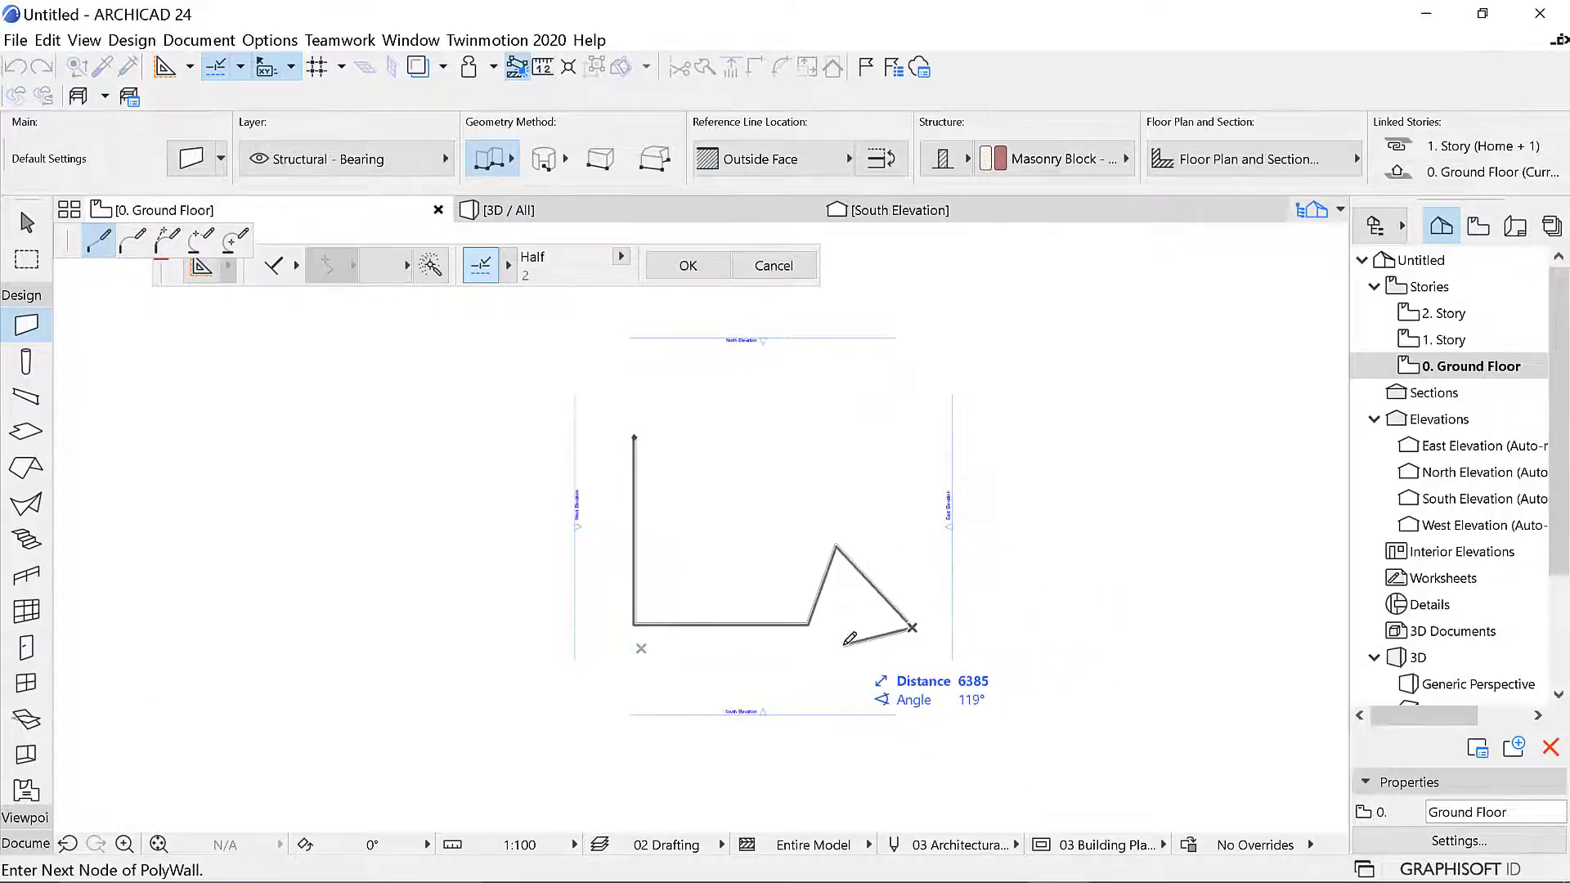
pyautogui.press('Escape')
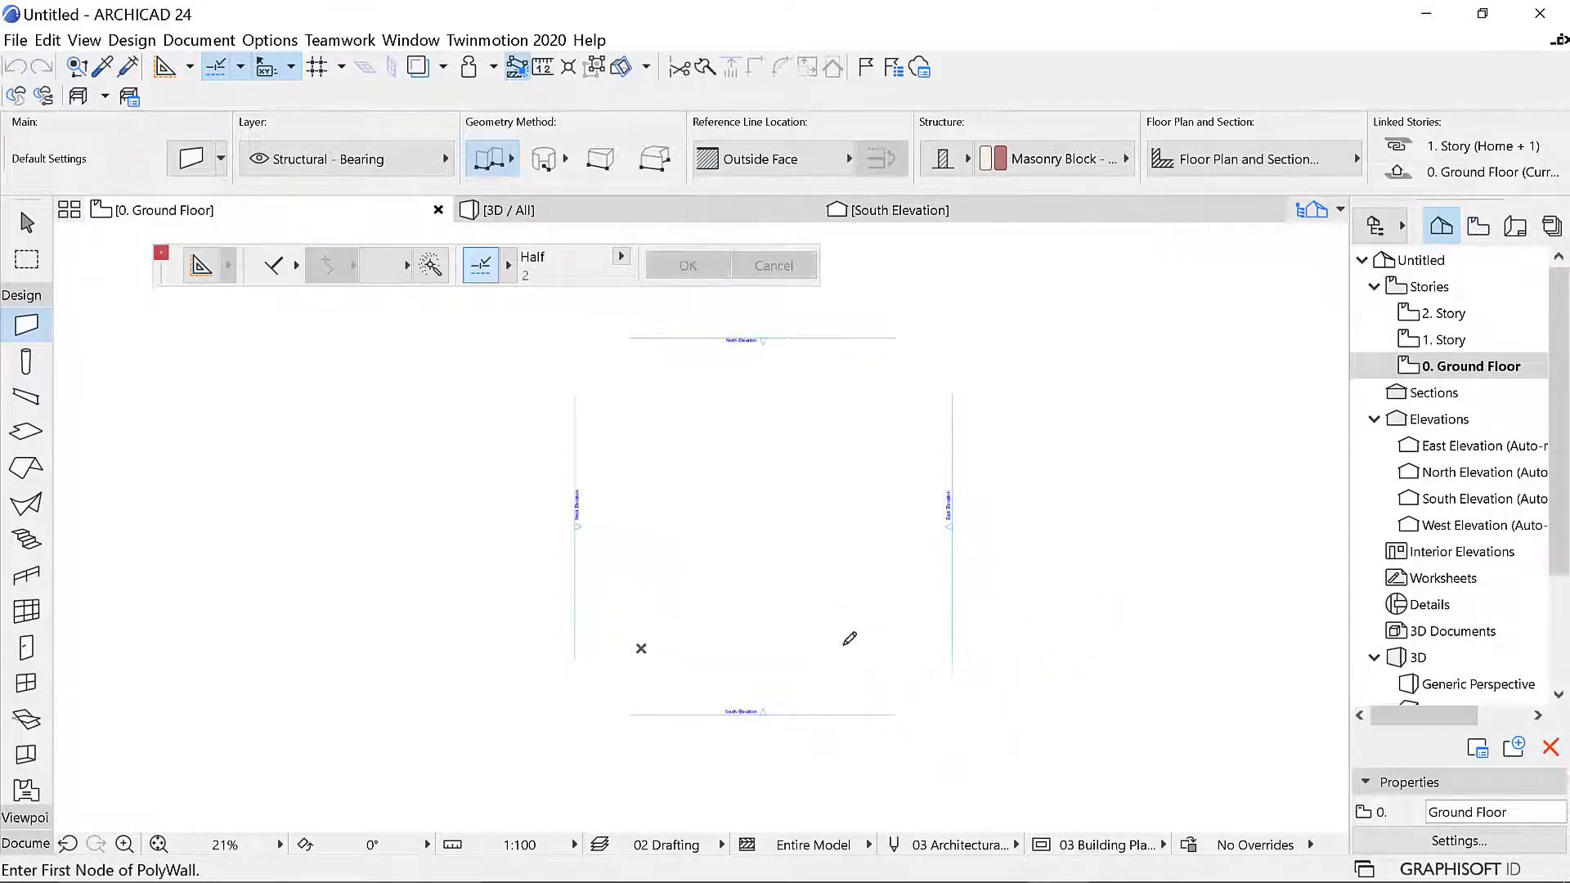
# Draw two separate slanted walls between the elevation markers with the Single geometry method, and undo both
pyautogui.click(501, 159)
pyautogui.click(518, 137)
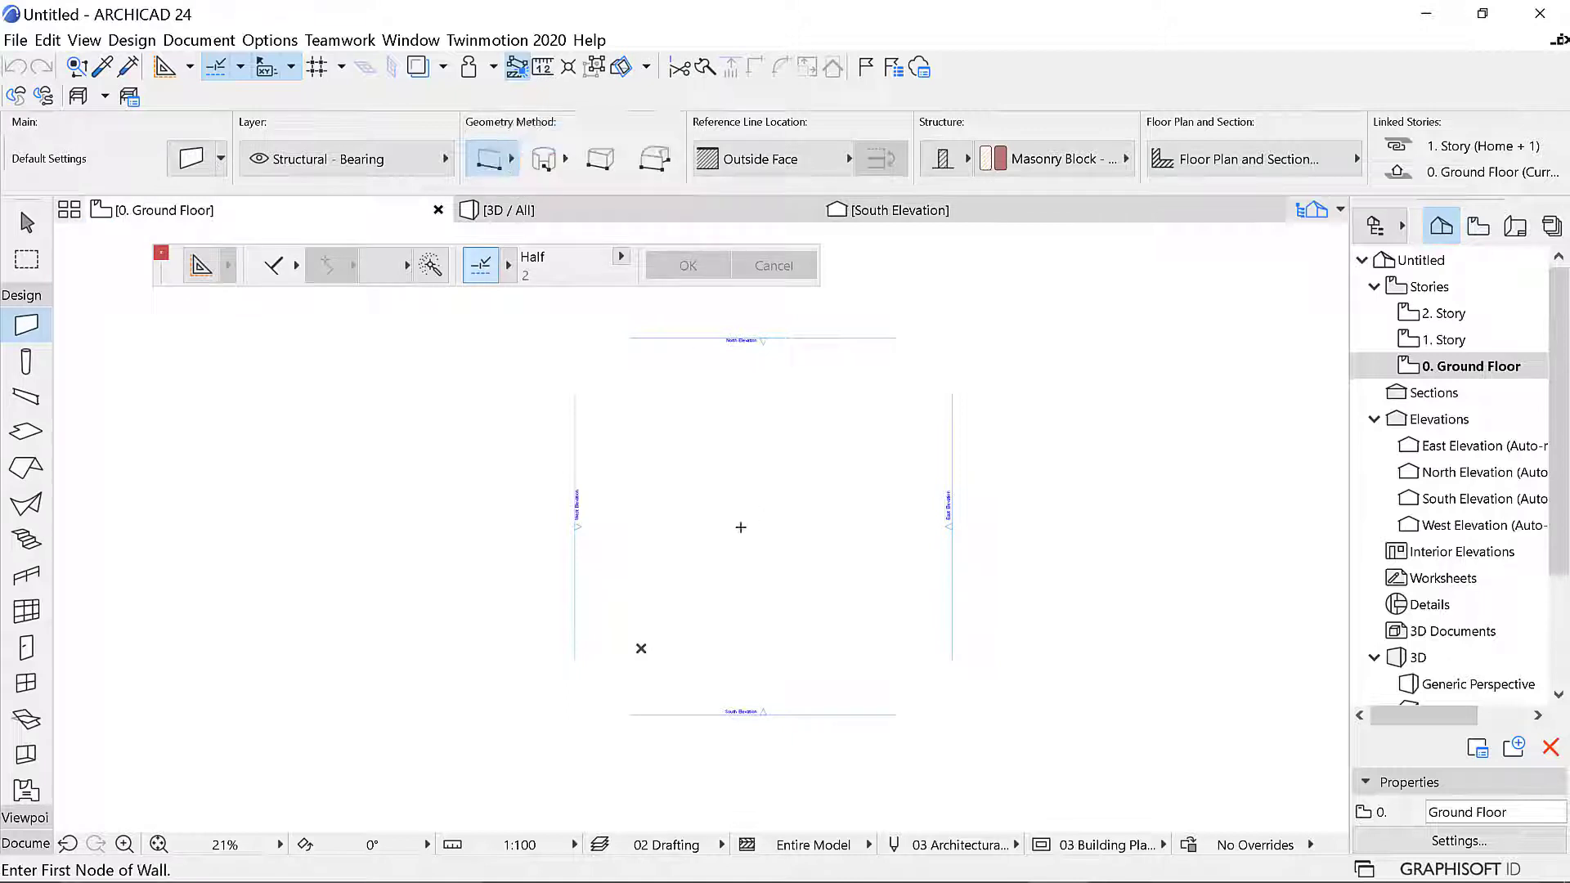
pyautogui.click(737, 531)
pyautogui.click(753, 413)
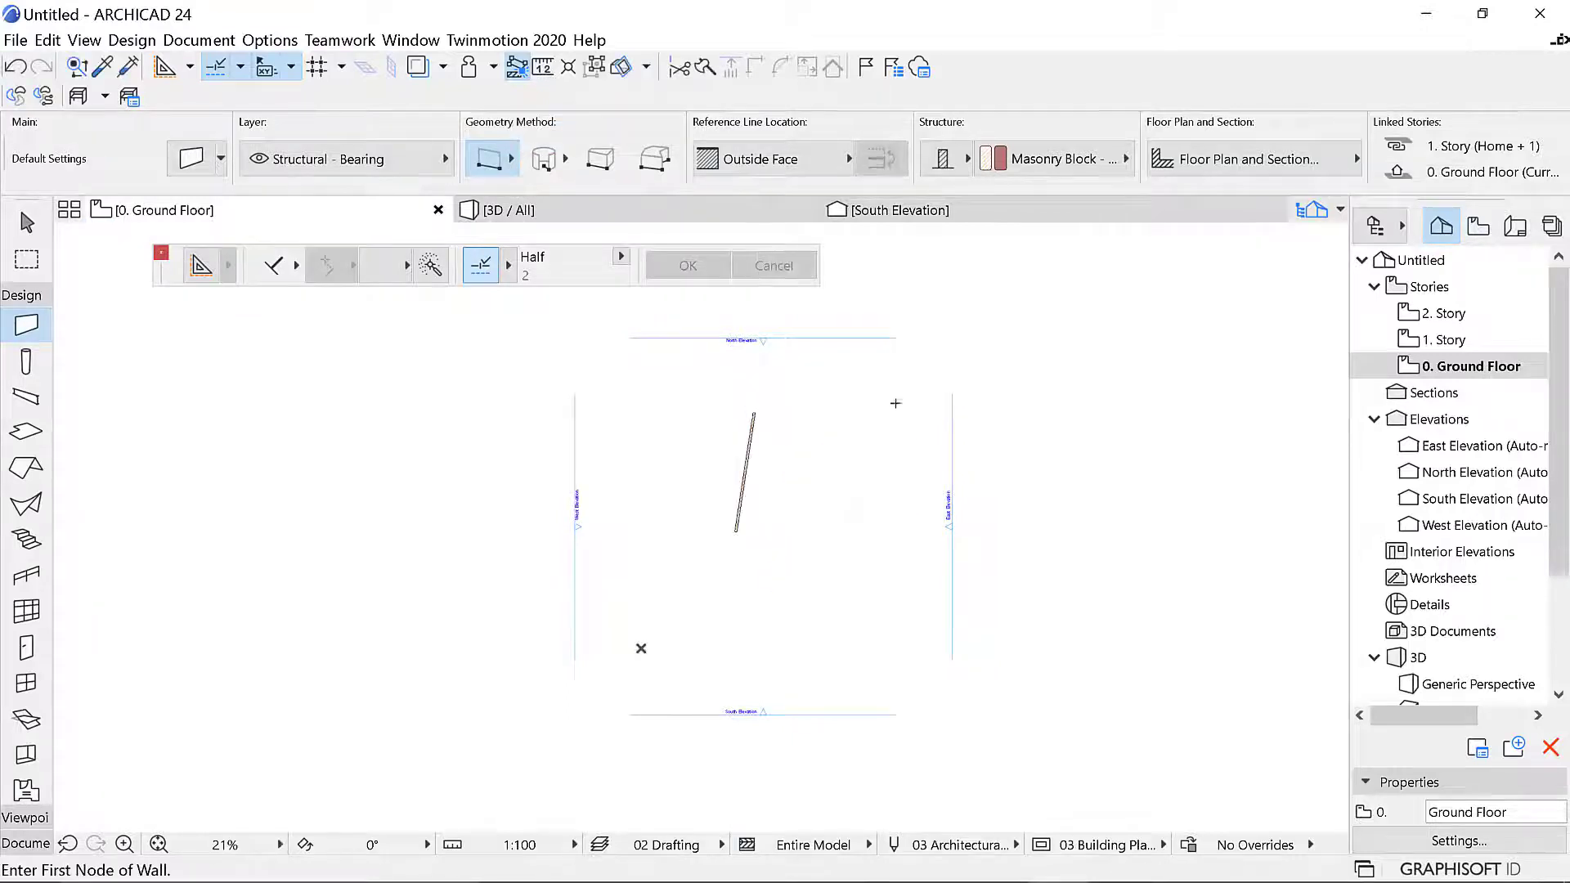
pyautogui.scroll(2, 795, 412)
pyautogui.click(658, 654)
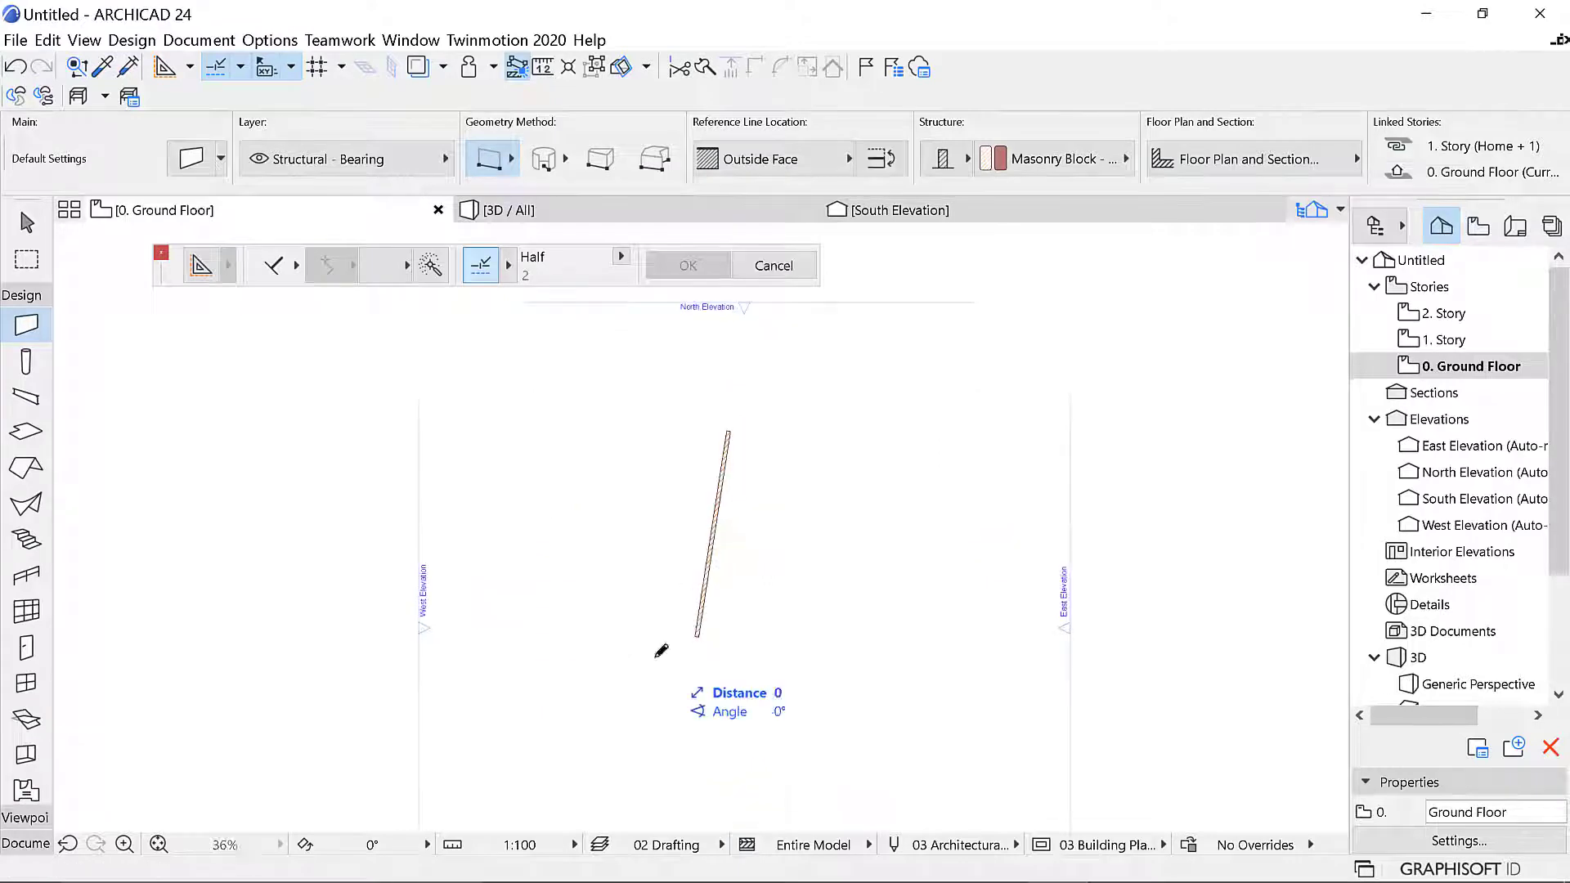
pyautogui.click(550, 422)
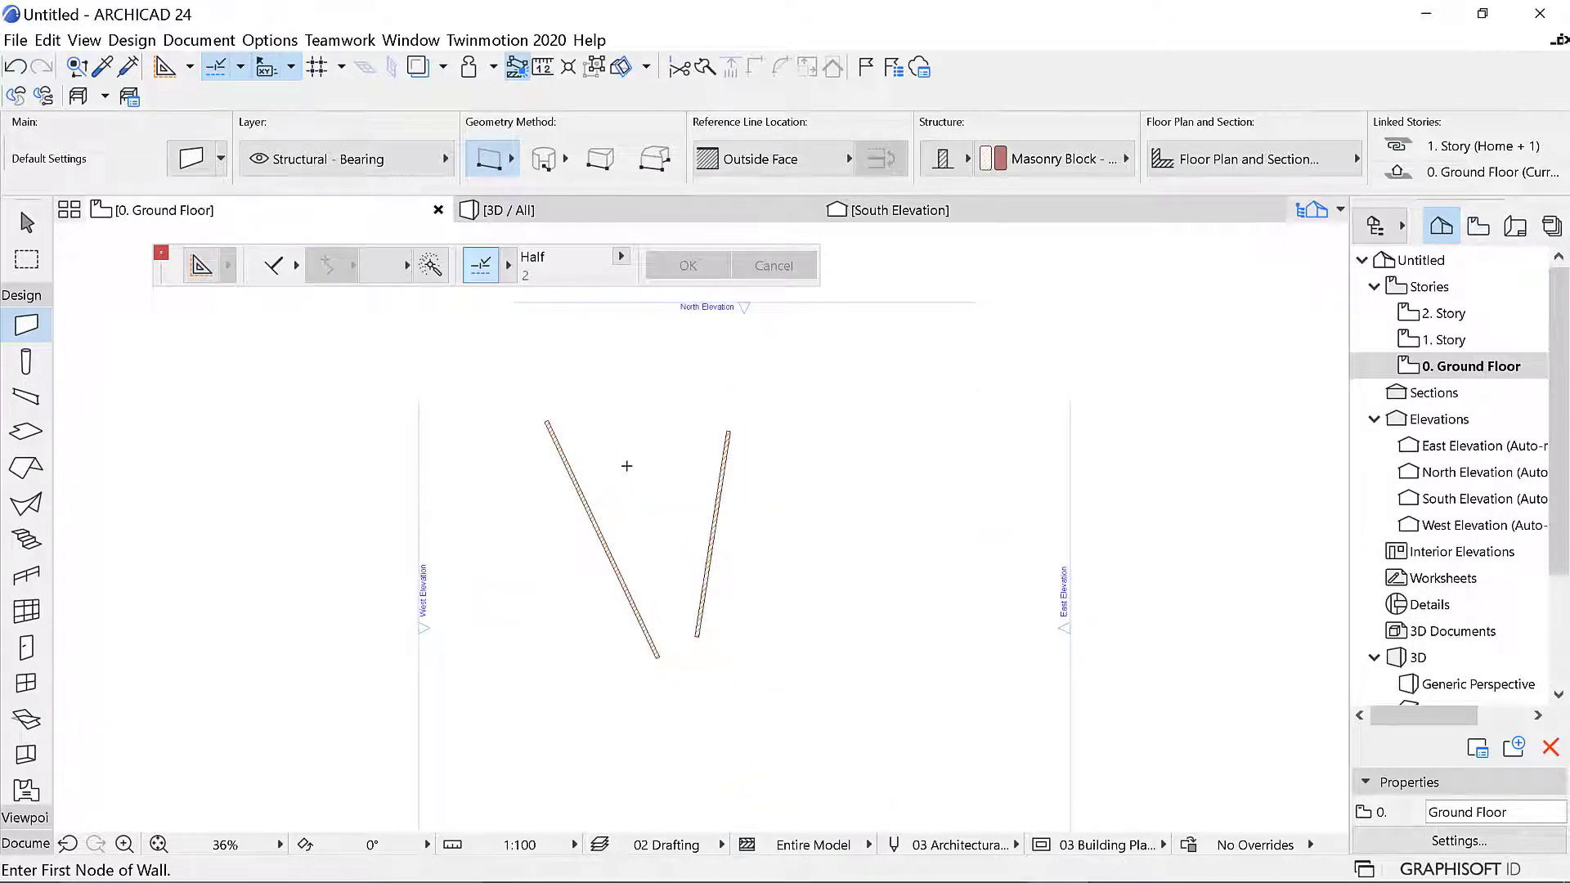
pyautogui.hotkey('ctrl', 'z')
pyautogui.hotkey('ctrl', 'z')
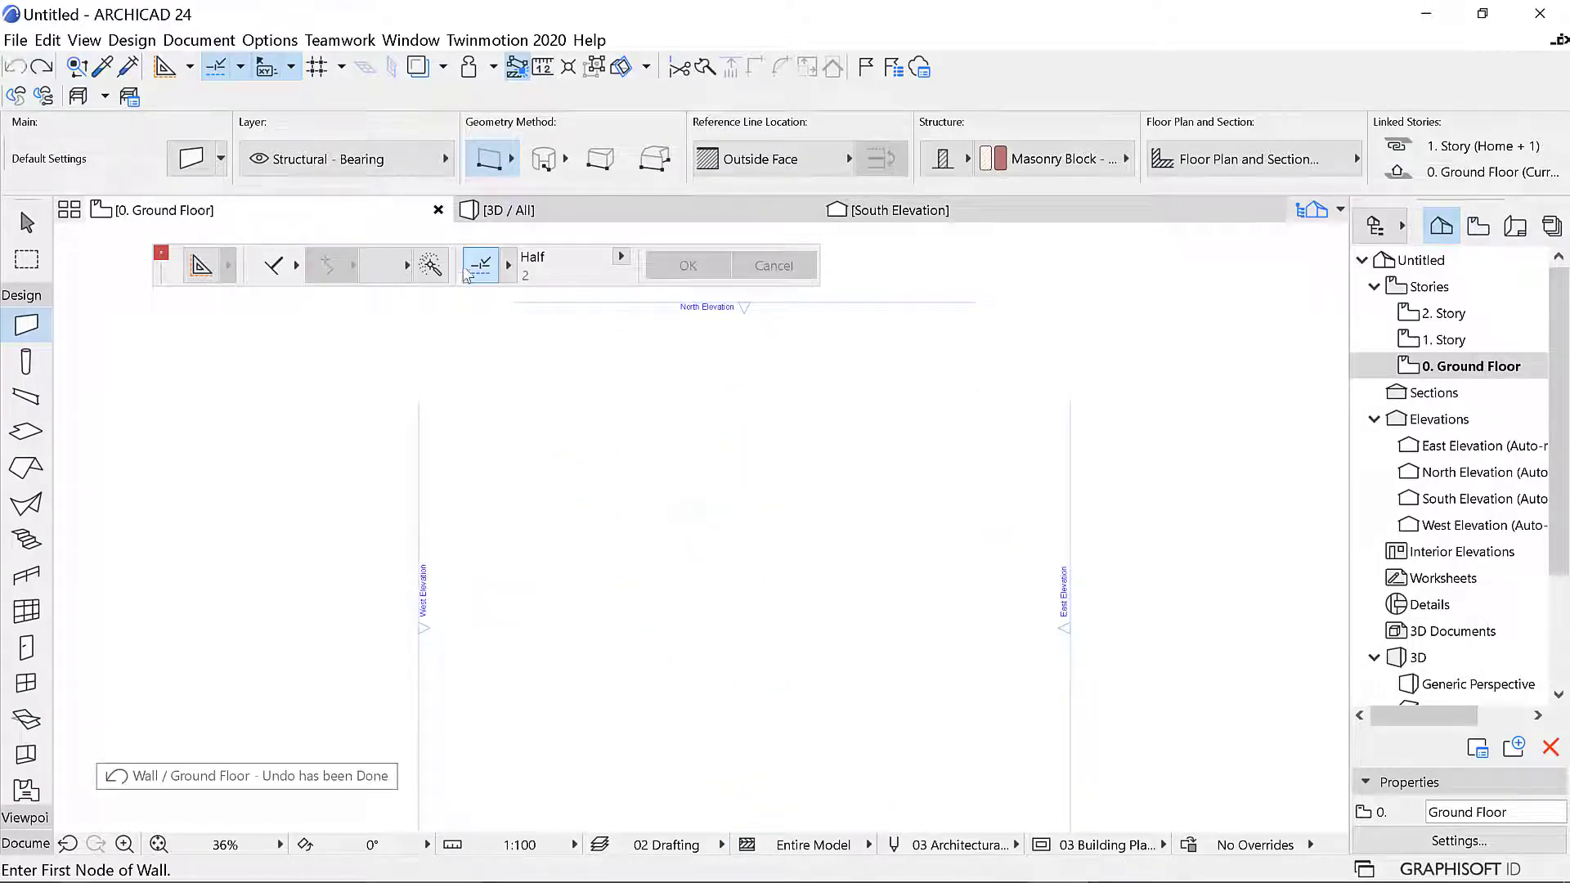
# Set the wall's geometry method to Rectangle
pyautogui.click(508, 150)
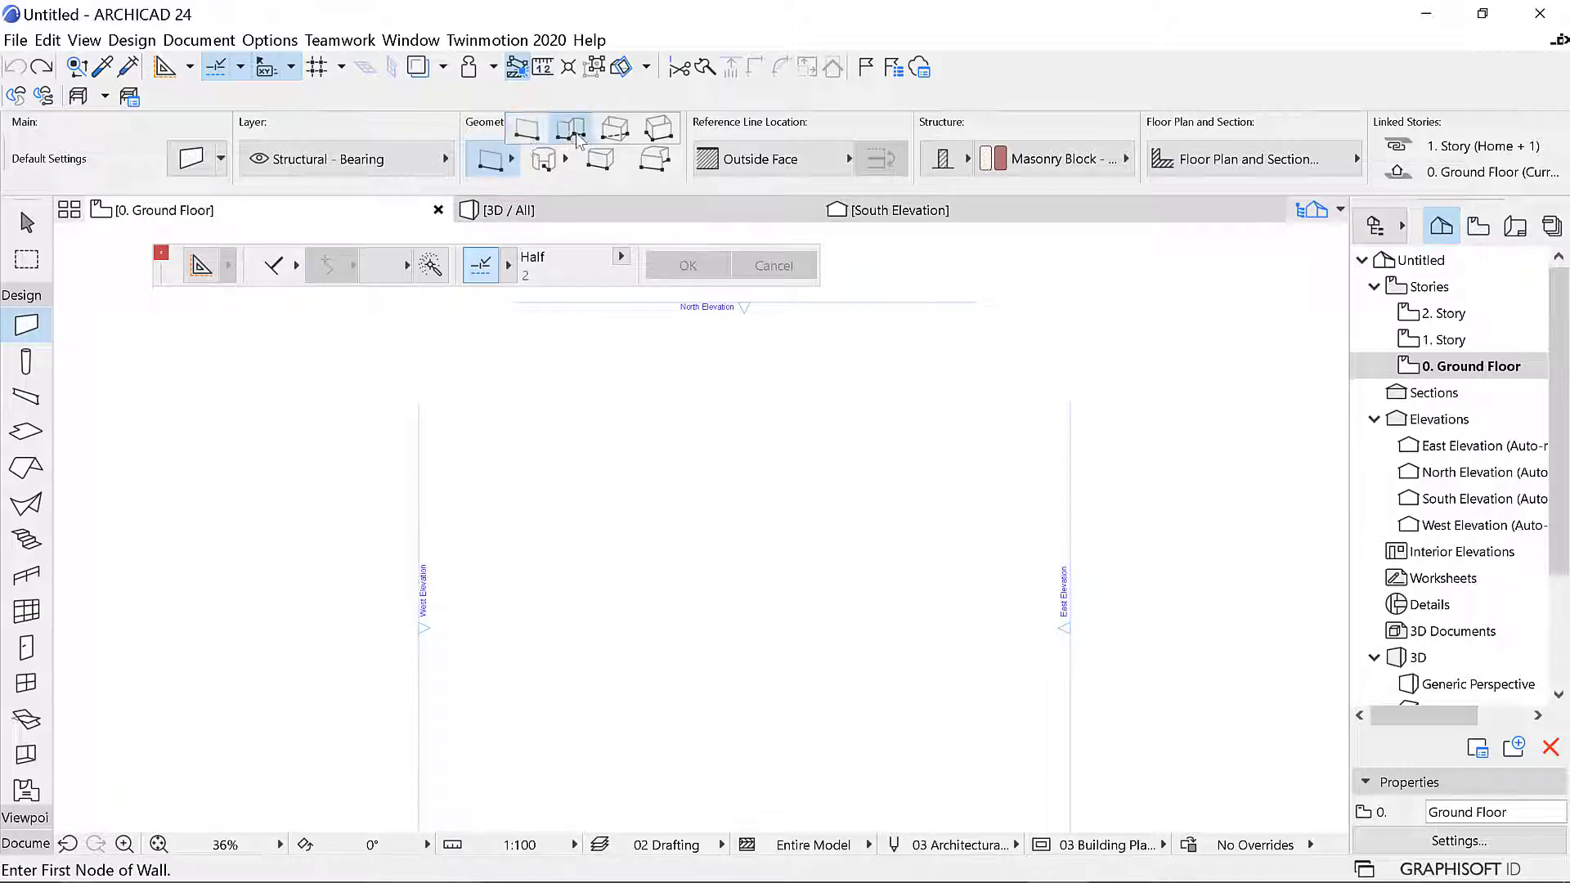
pyautogui.click(614, 128)
pyautogui.scroll(-3, 655, 434)
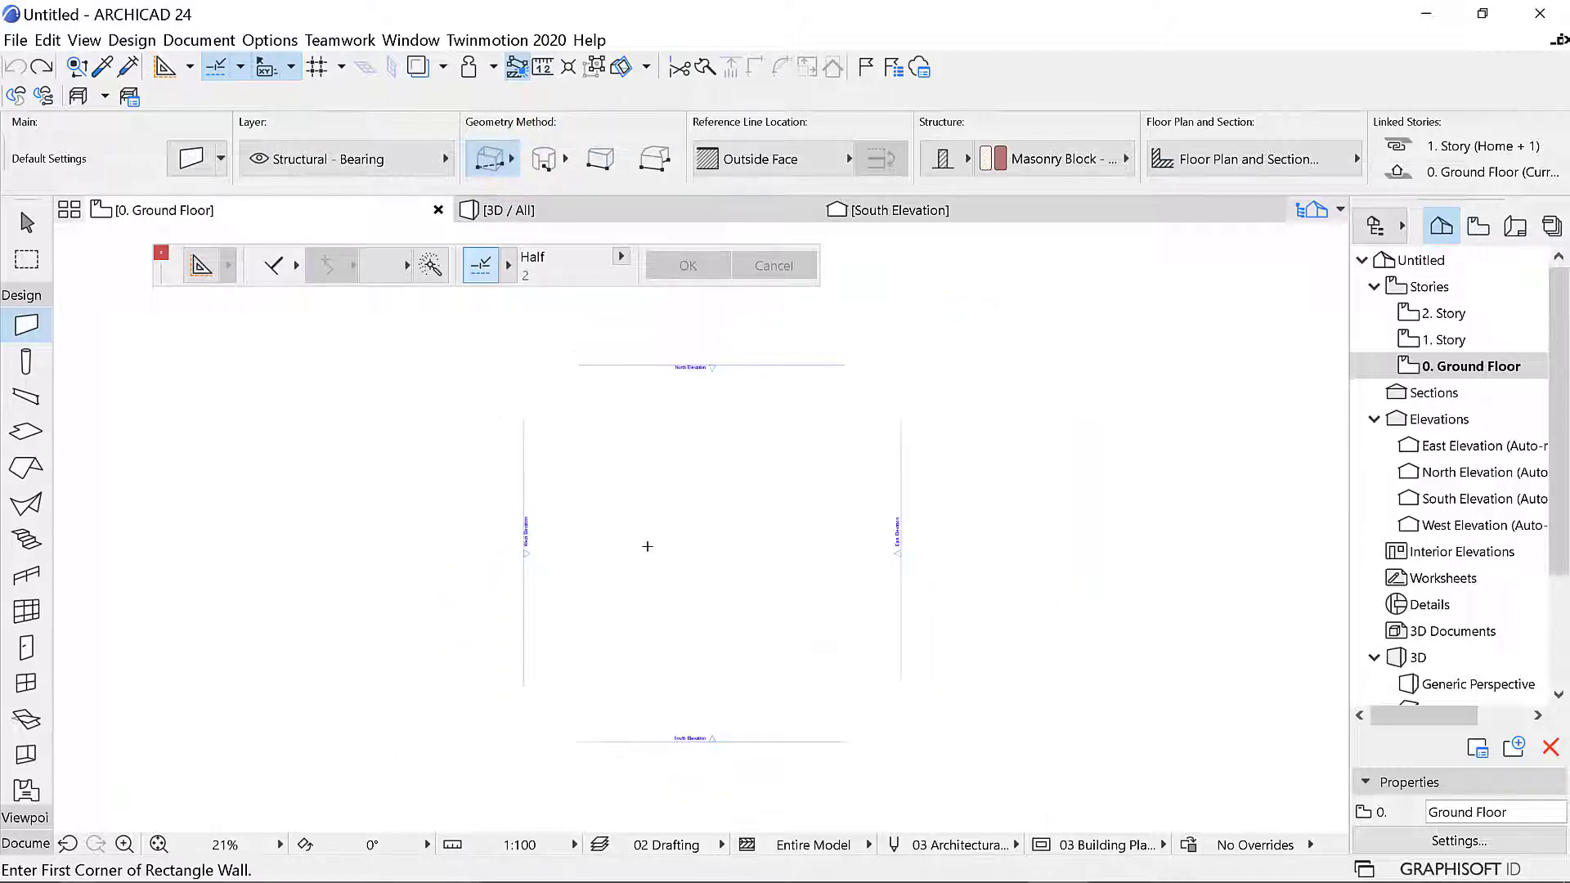
# Draw a rectangular wall enclosure about 20,600 by 14,800 between the elevation markers, and delete it
pyautogui.click(587, 455)
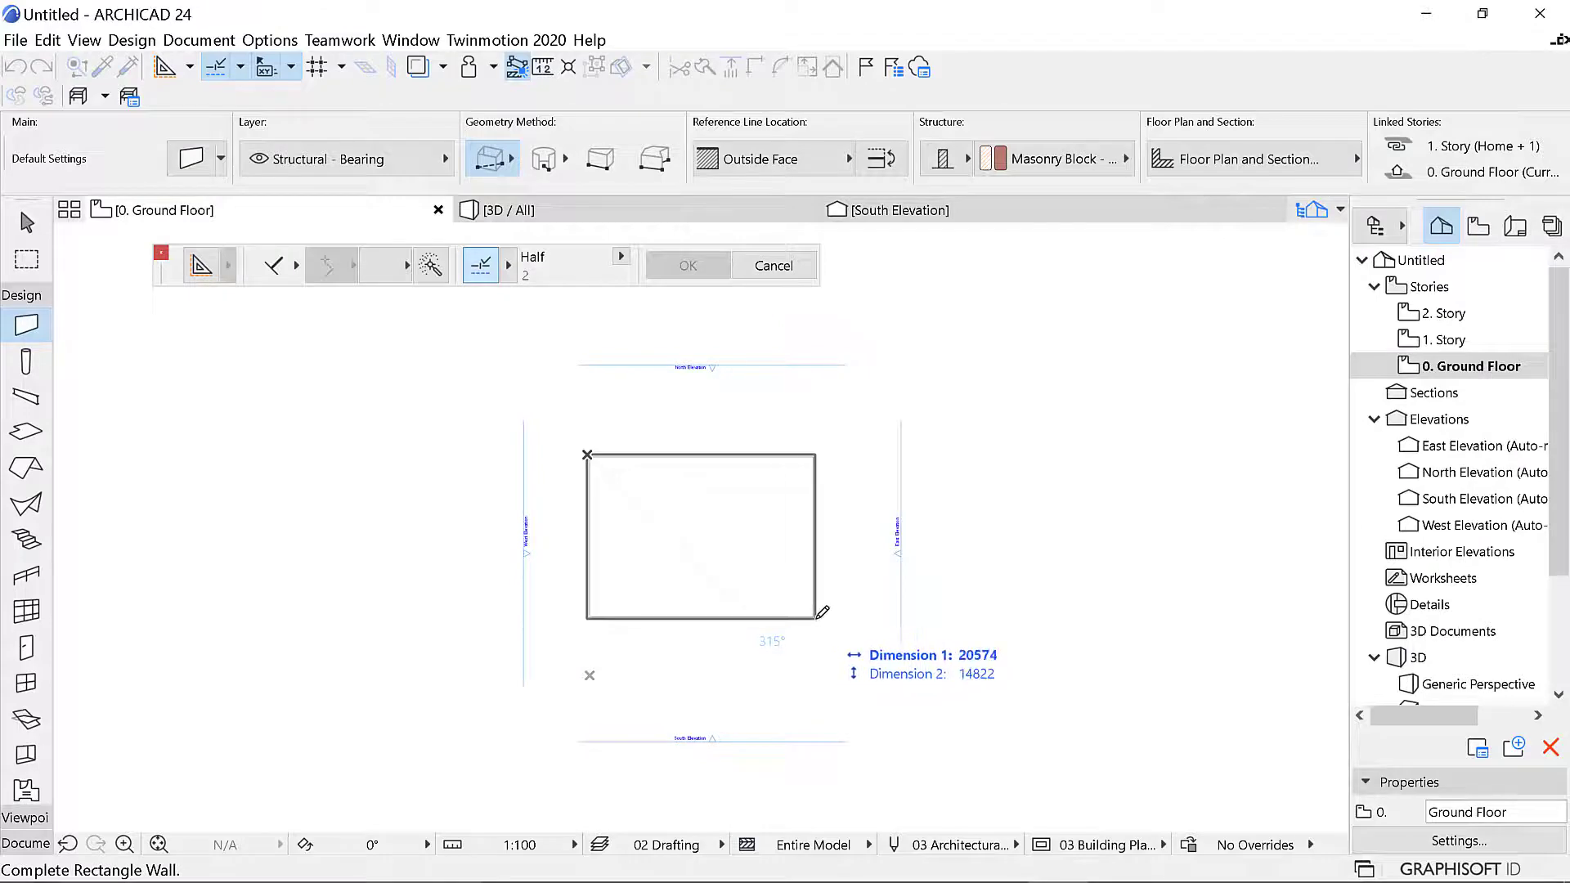
pyautogui.click(816, 617)
pyautogui.press('Escape')
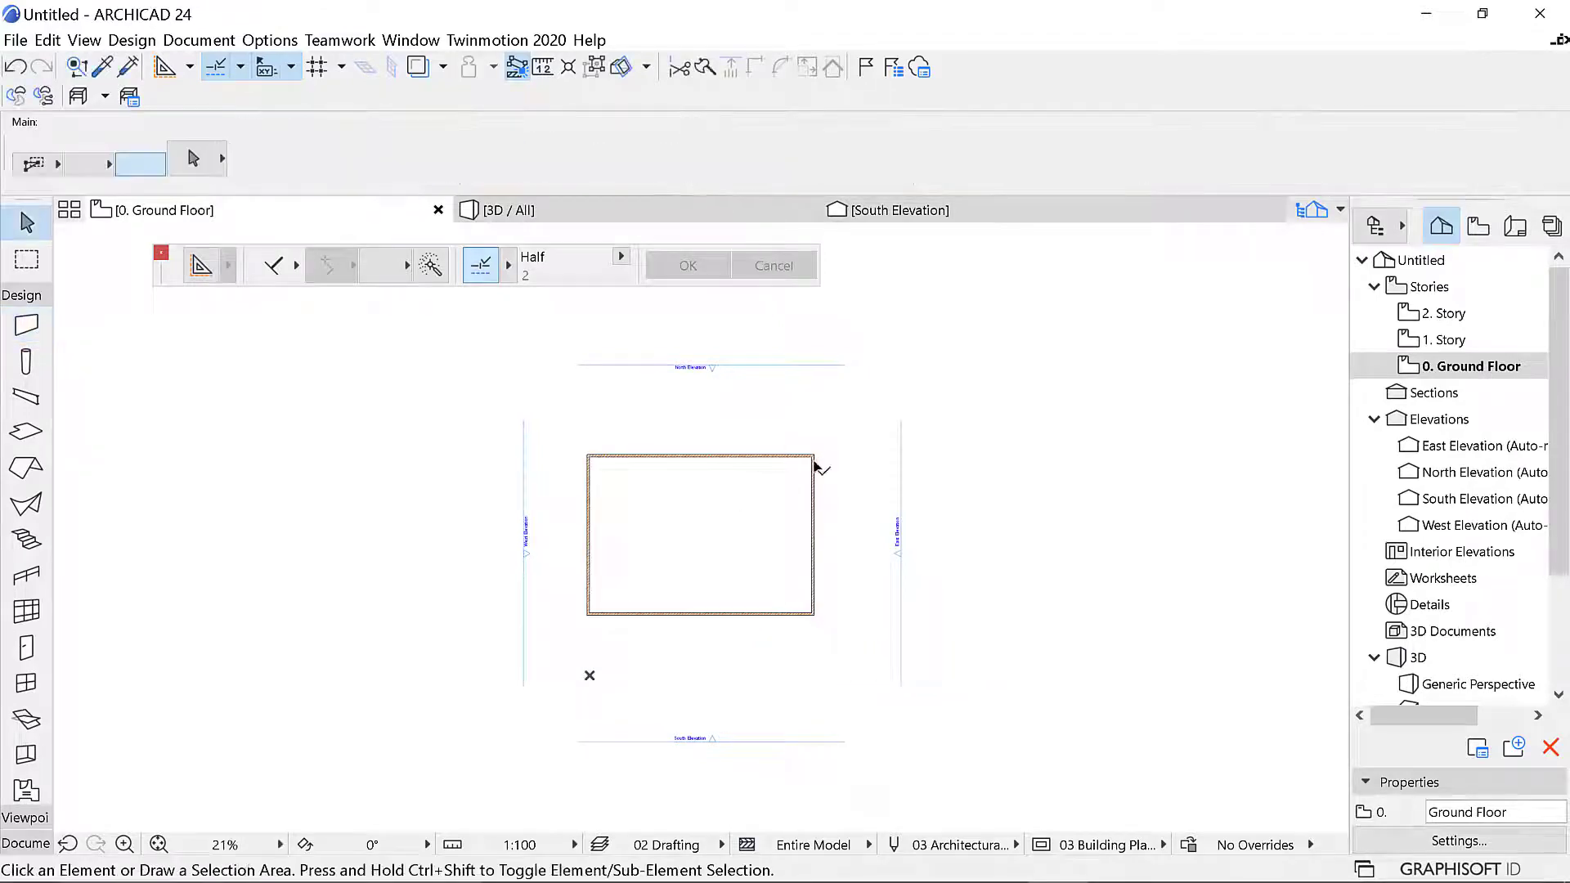
pyautogui.click(813, 462)
pyautogui.press('Delete')
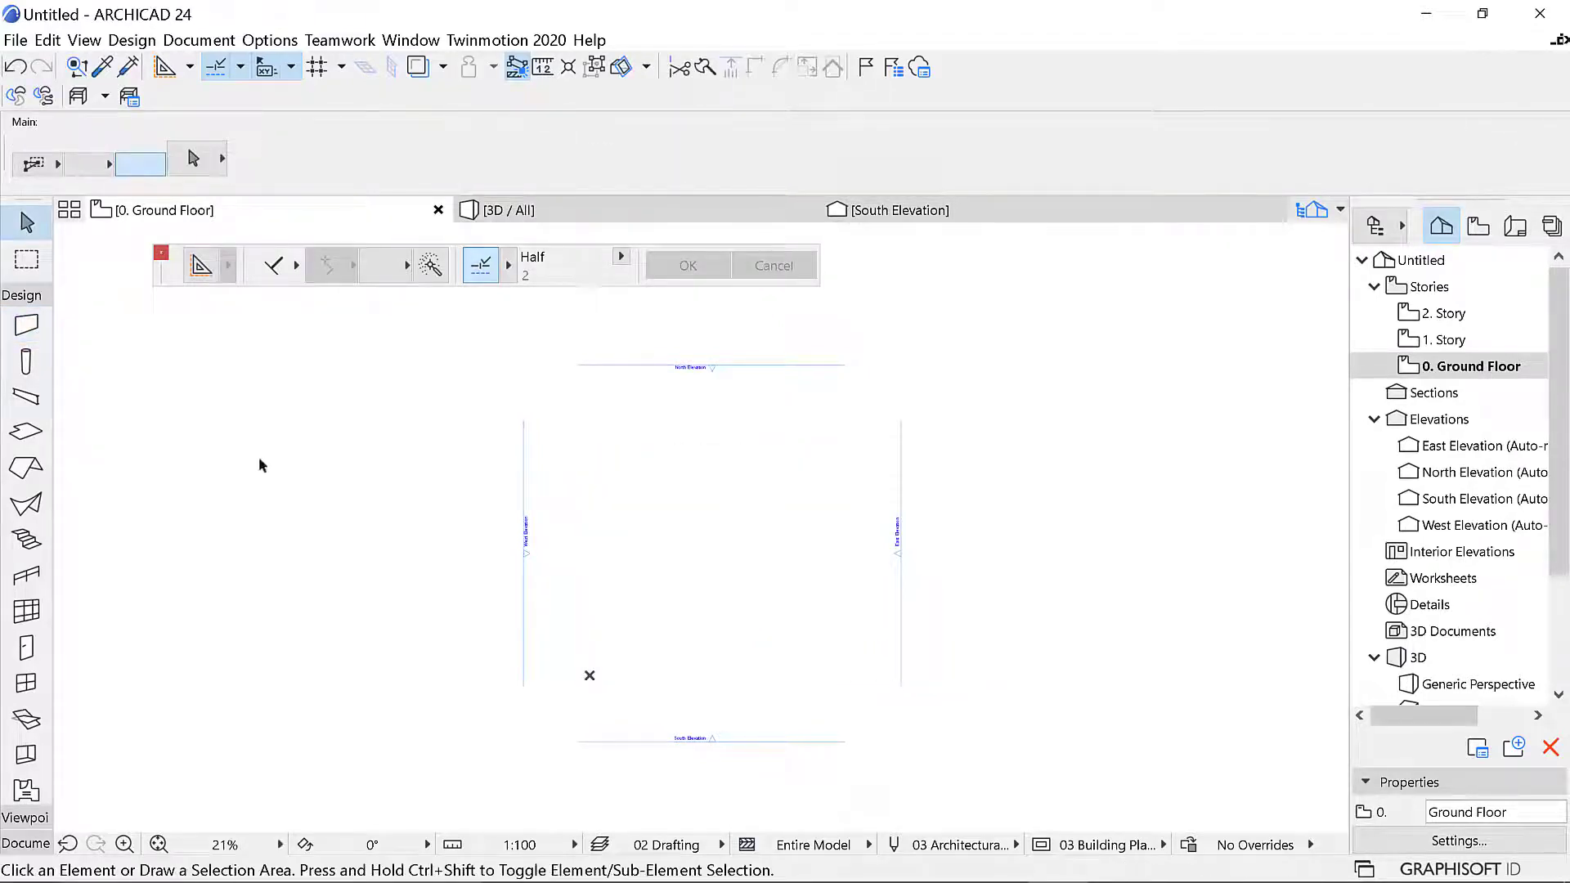
# Draw a roughly square wall enclosure with the Wall tool just below the North Elevation marker
pyautogui.click(27, 324)
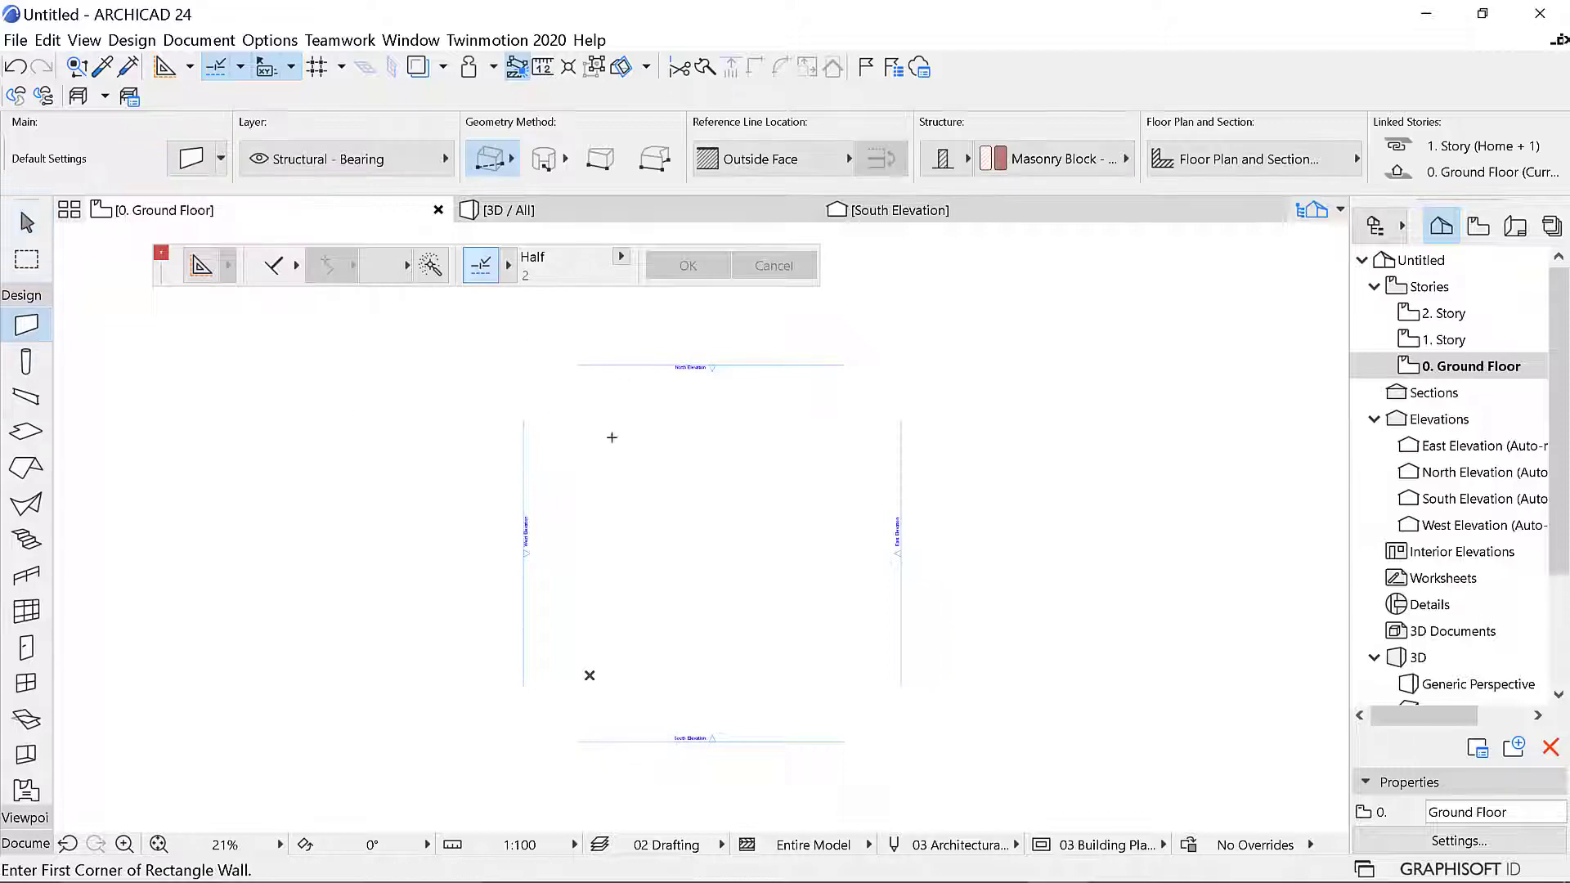
pyautogui.click(585, 388)
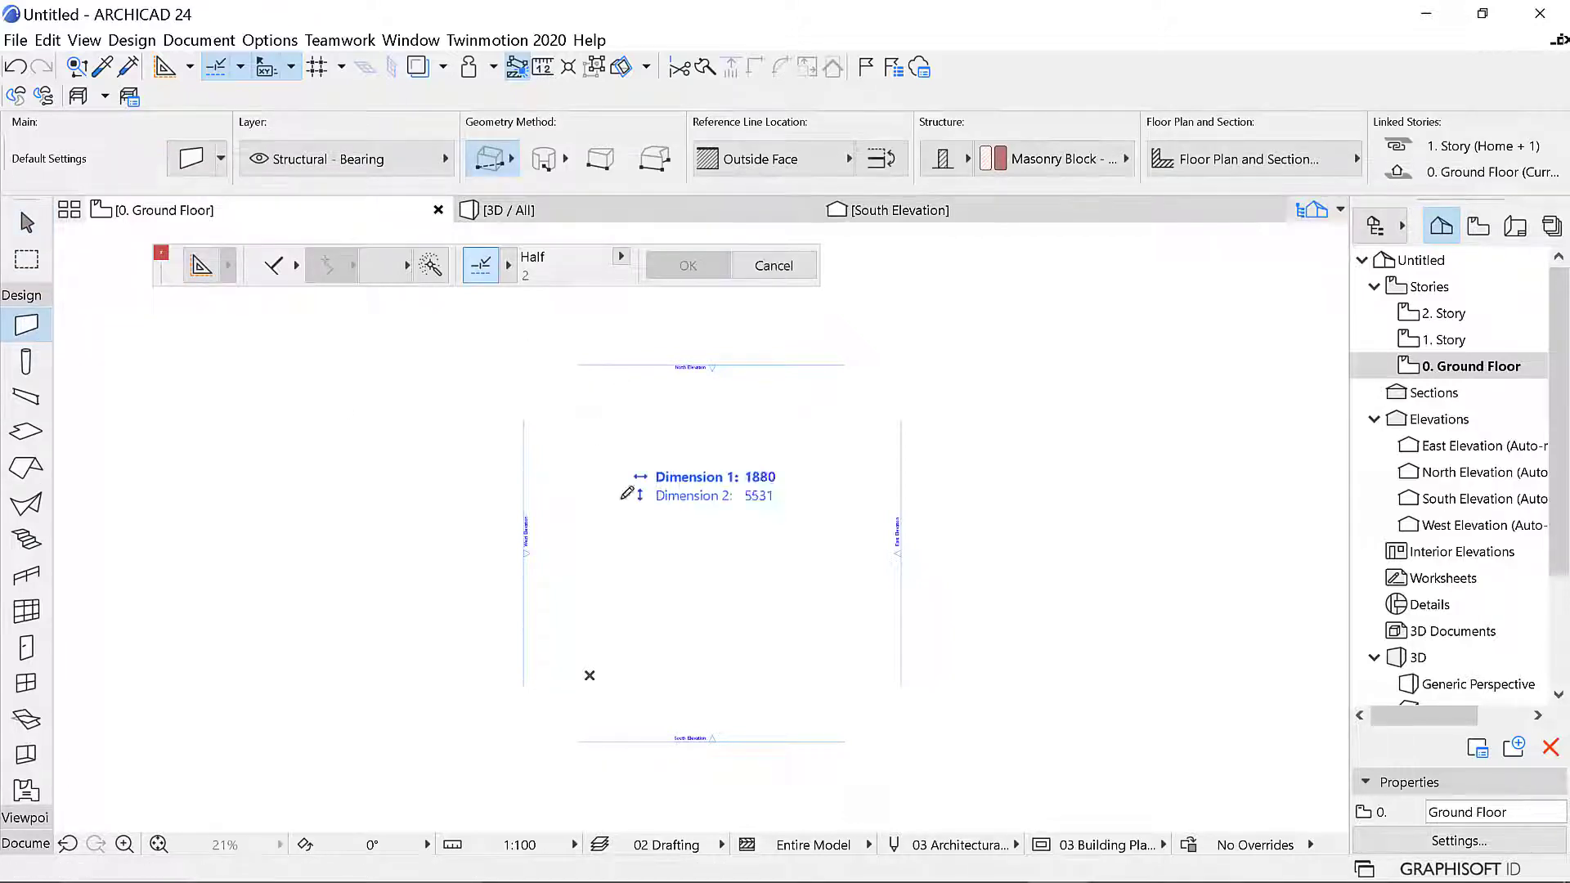
pyautogui.click(768, 570)
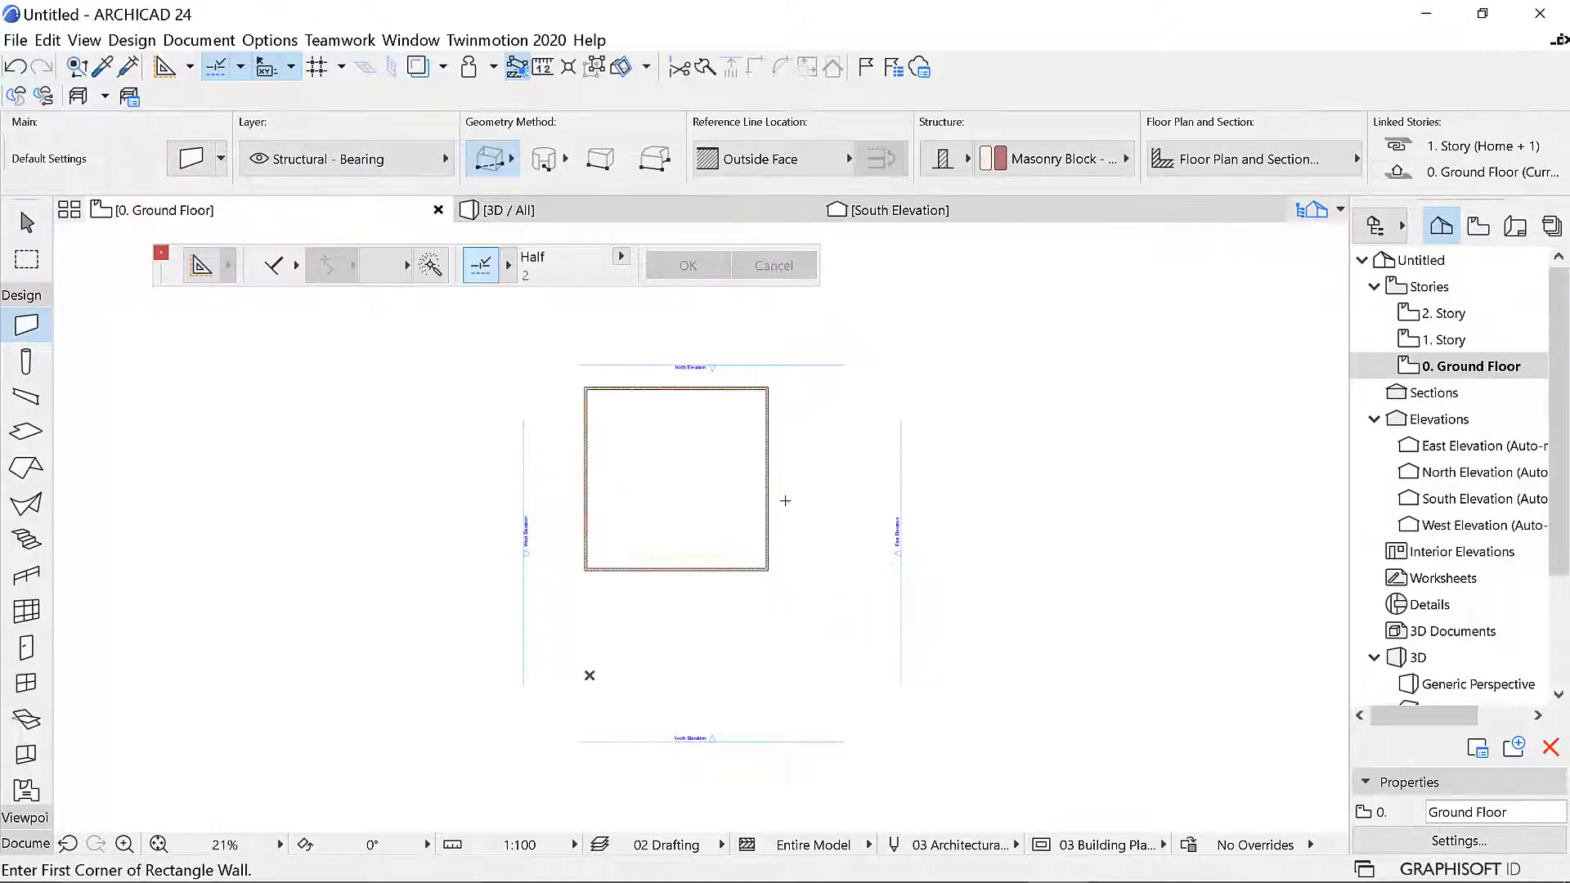
# Select the square wall enclosure below the North Elevation marker and delete it
pyautogui.press('Escape')
pyautogui.click(767, 569)
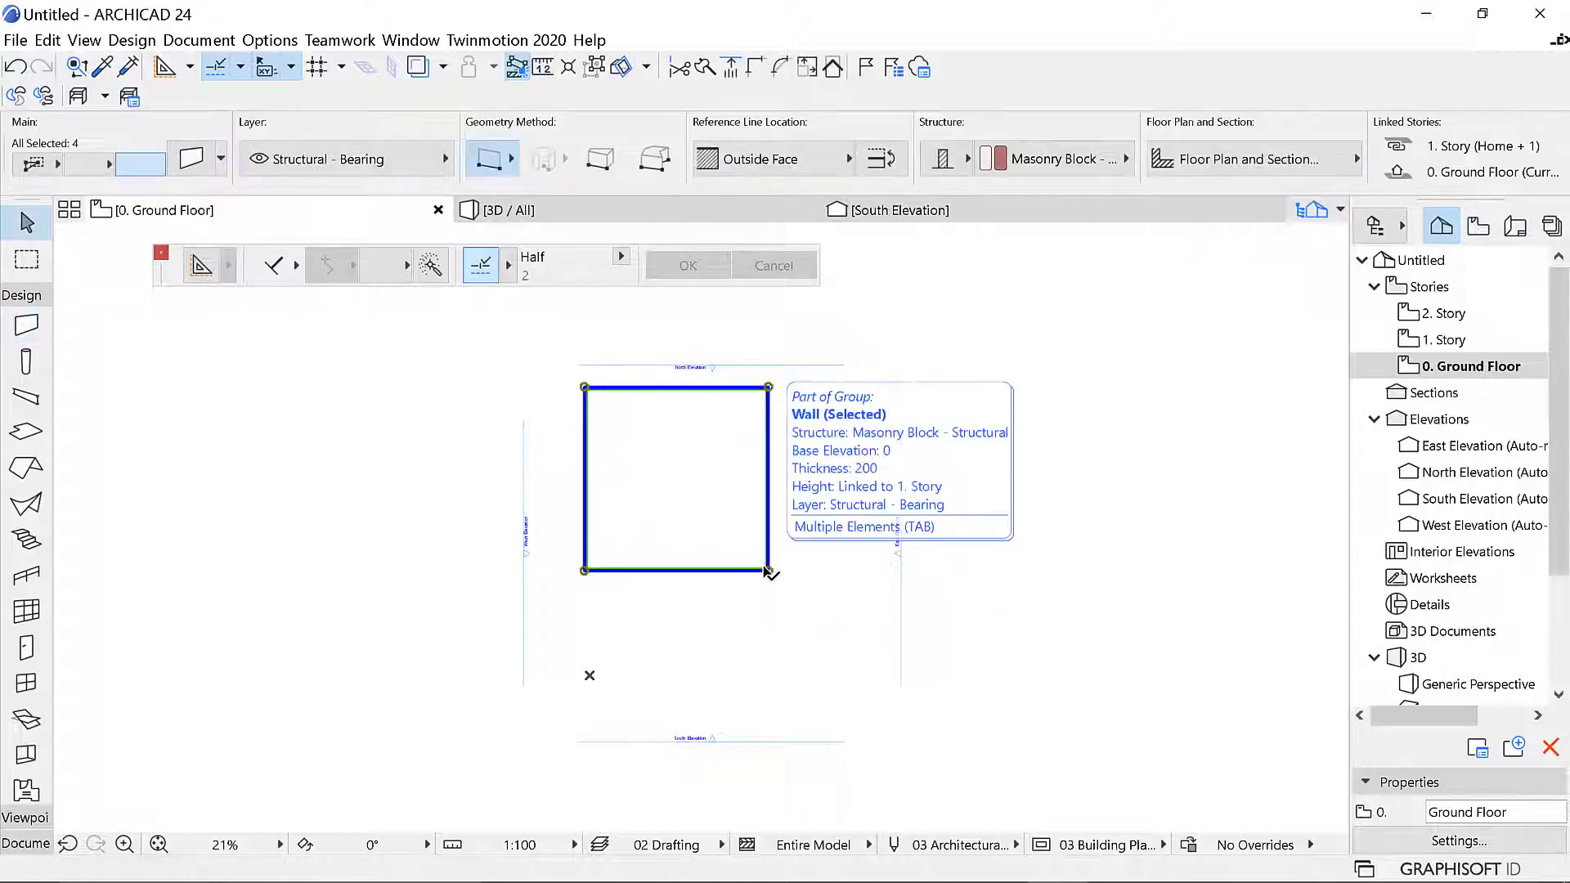
pyautogui.press('Escape')
pyautogui.press('Delete')
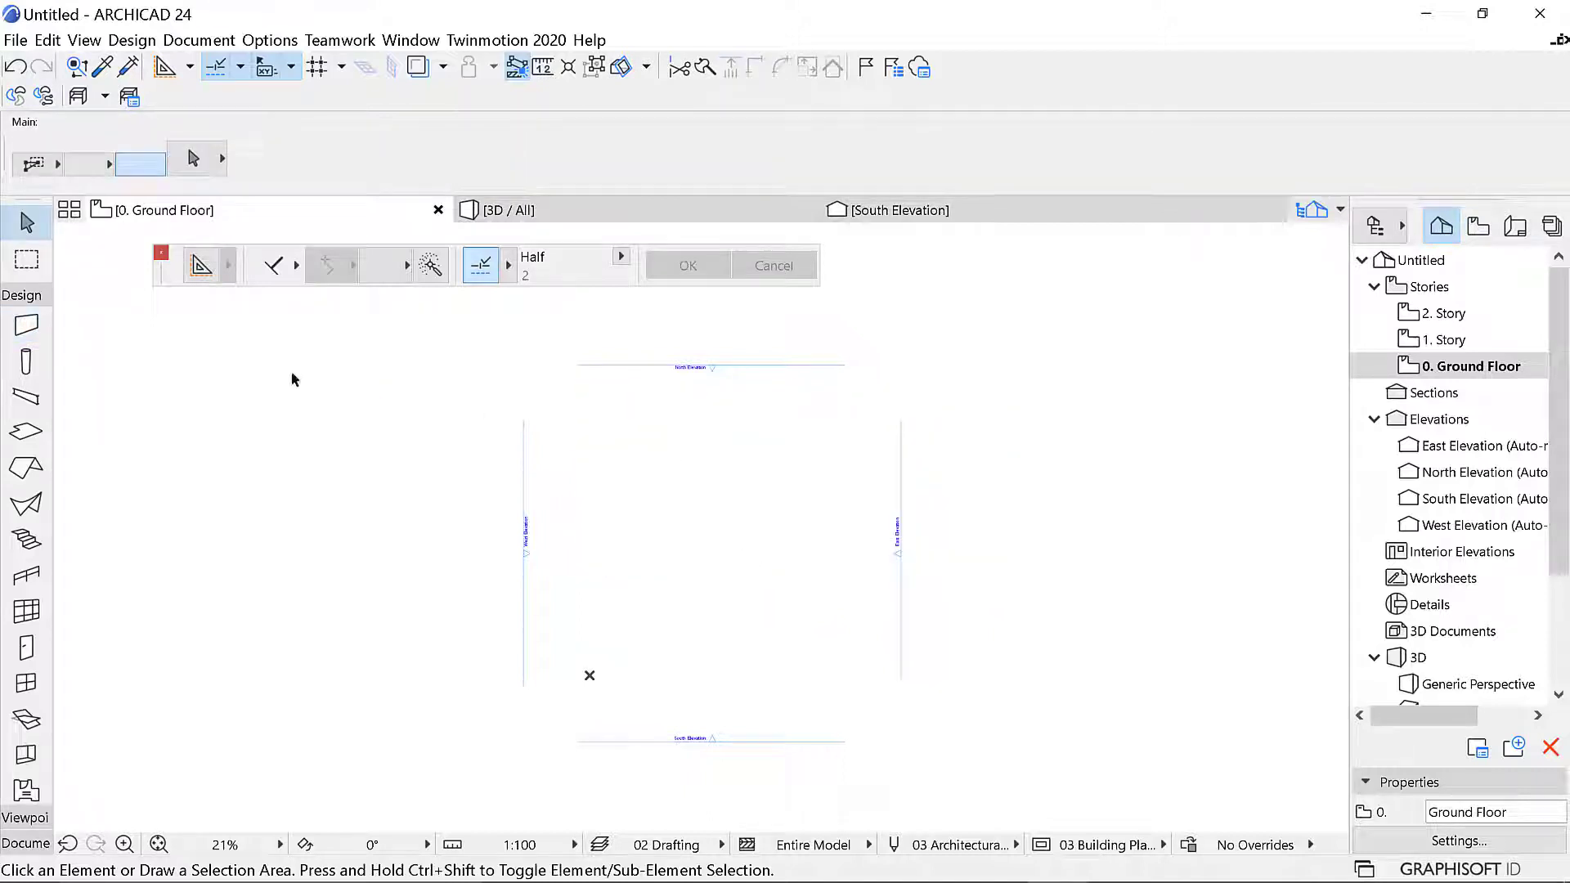
# Activate the Wall tool and set its reference line location to Center
pyautogui.click(26, 324)
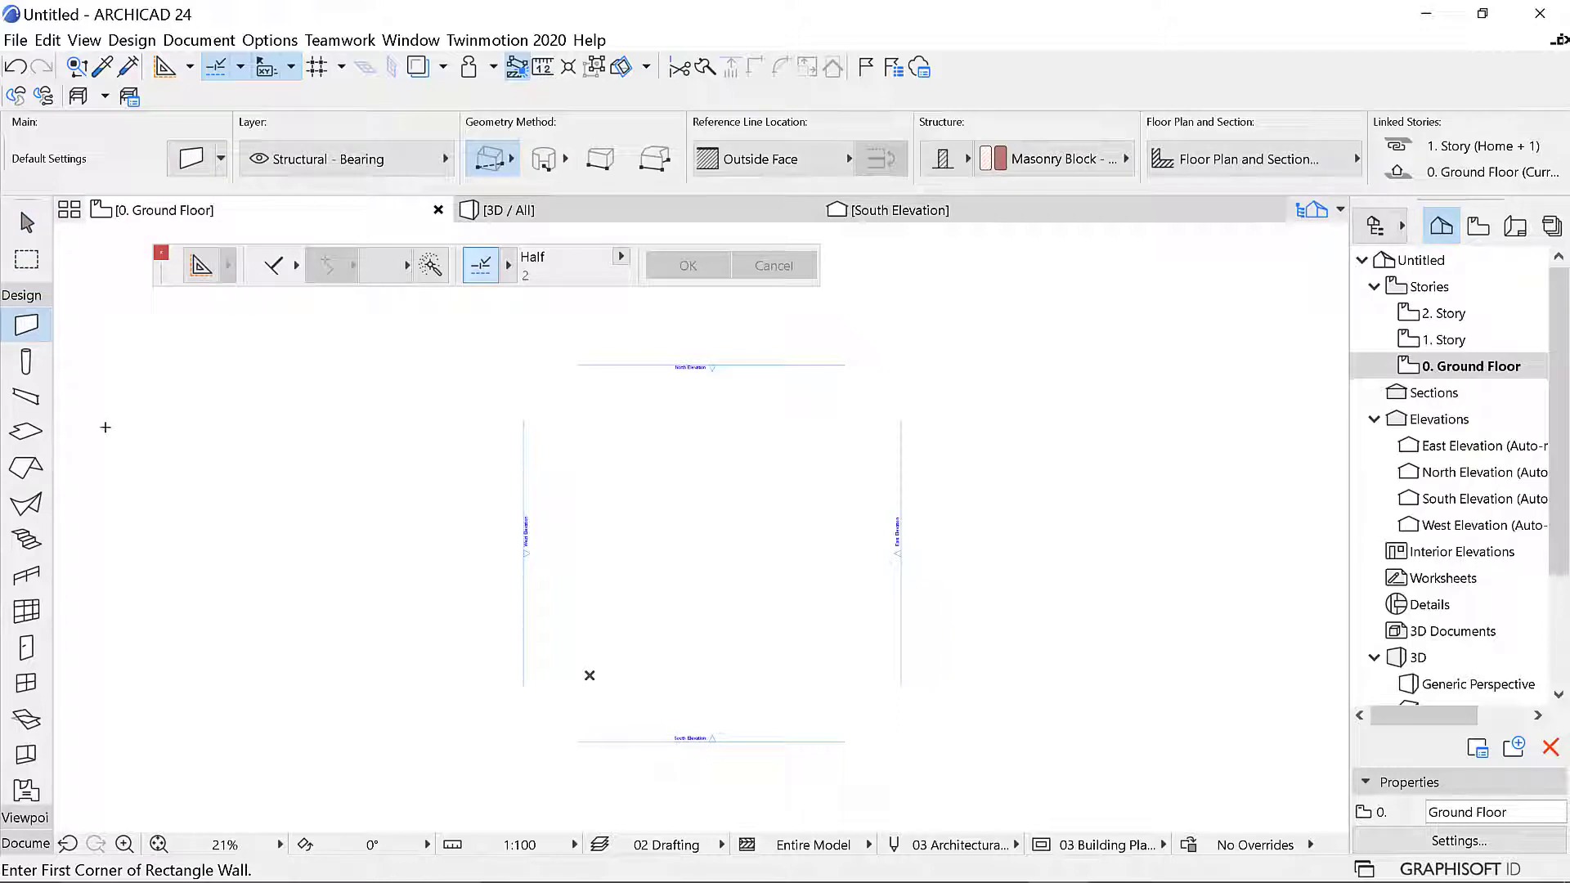
pyautogui.click(760, 164)
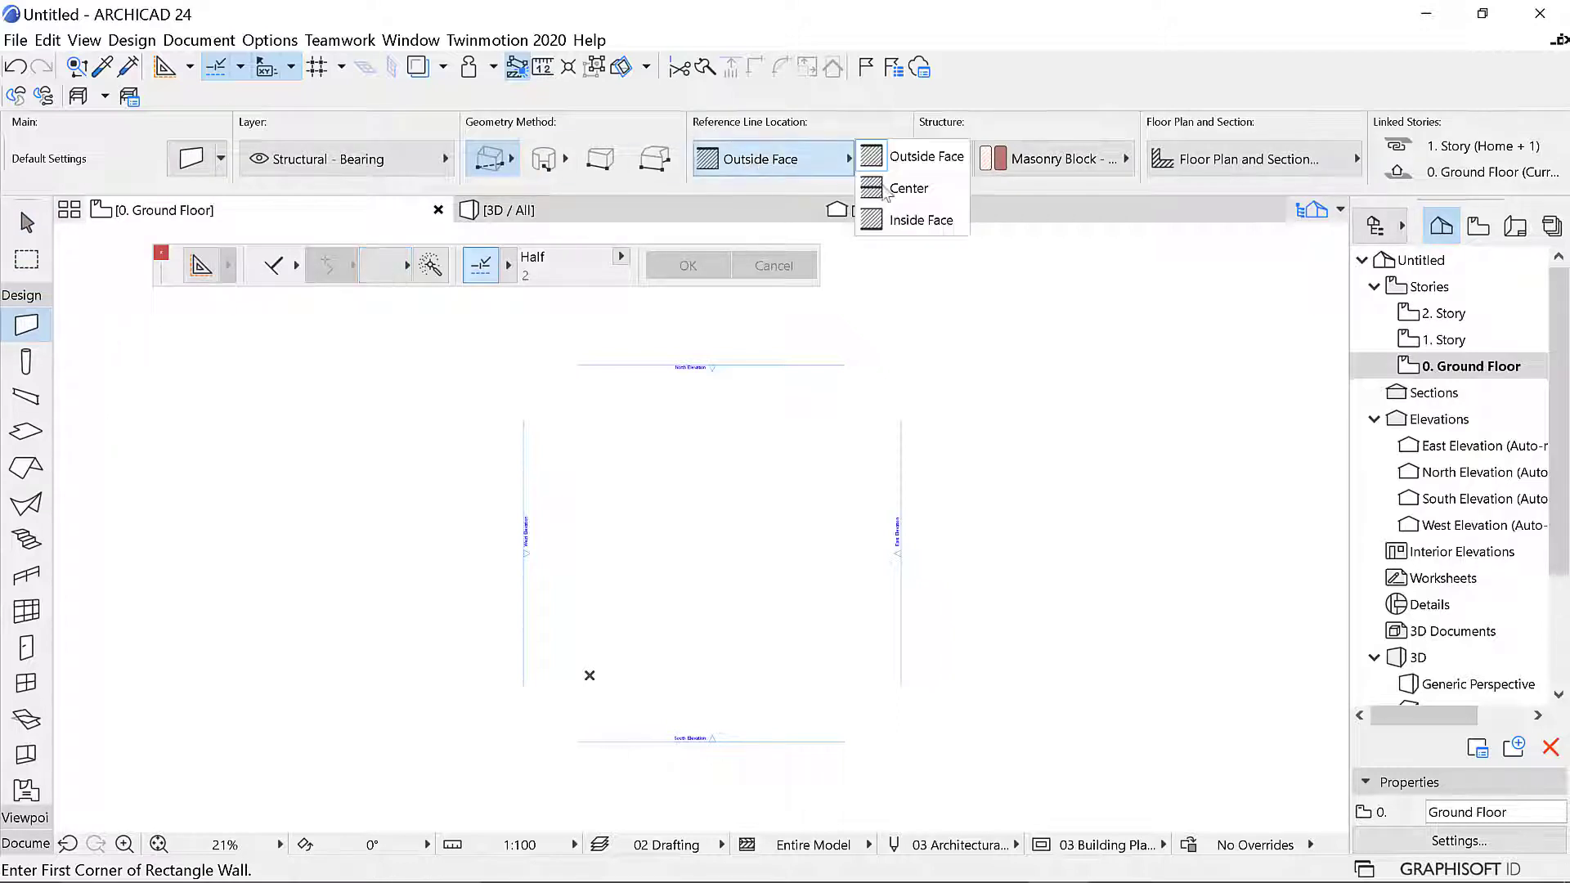
pyautogui.click(909, 190)
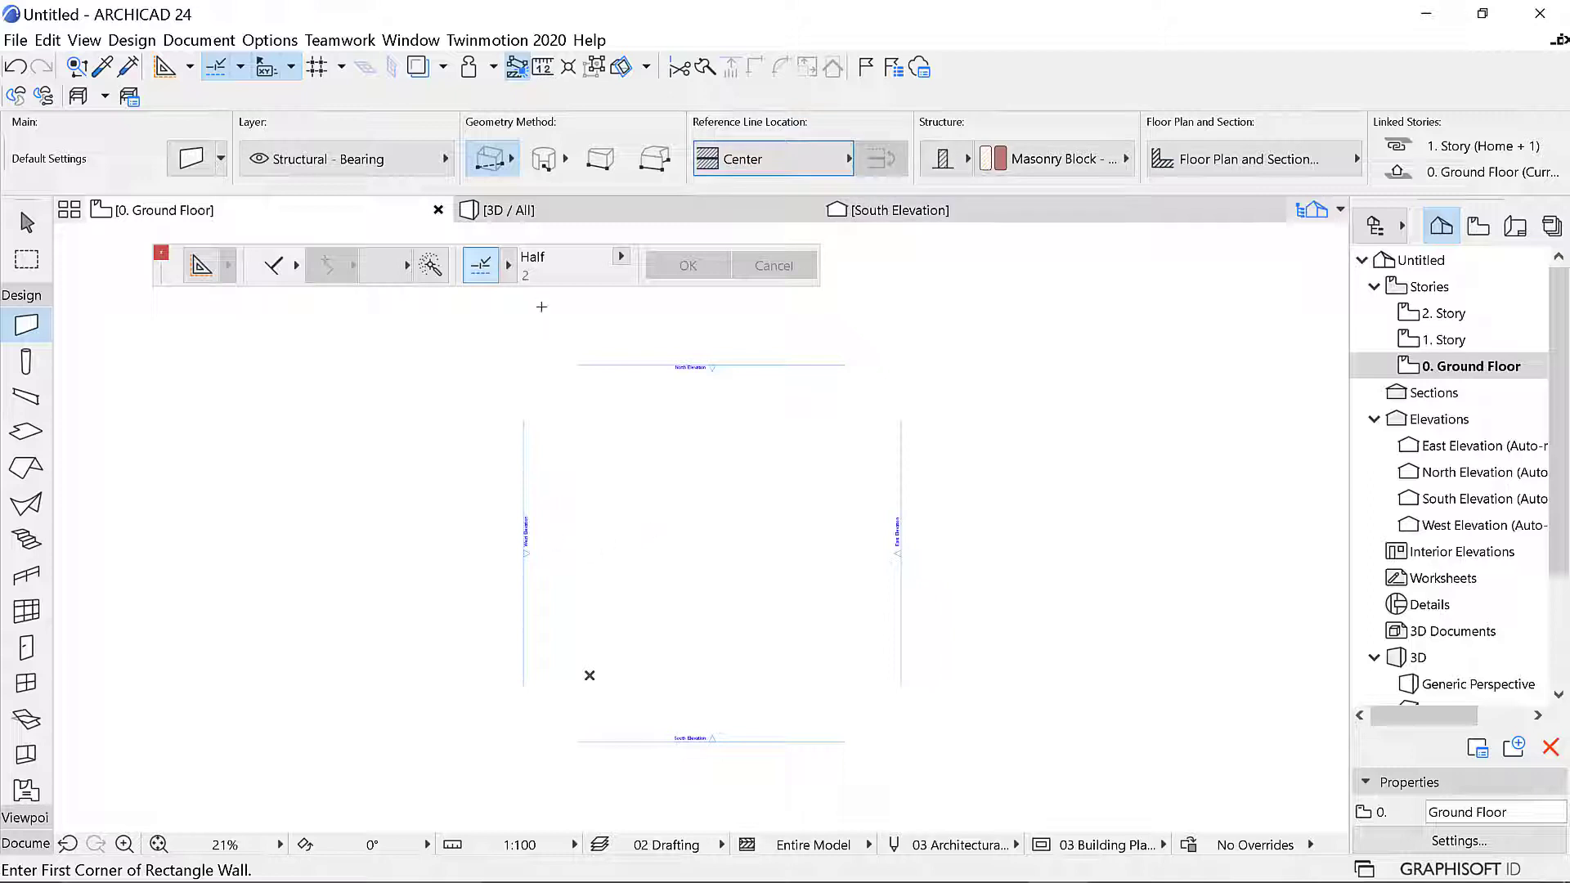
# Draw one straight vertical wall just inside the West Elevation marker, switching the geometry method to Chained
pyautogui.scroll(3, 667, 593)
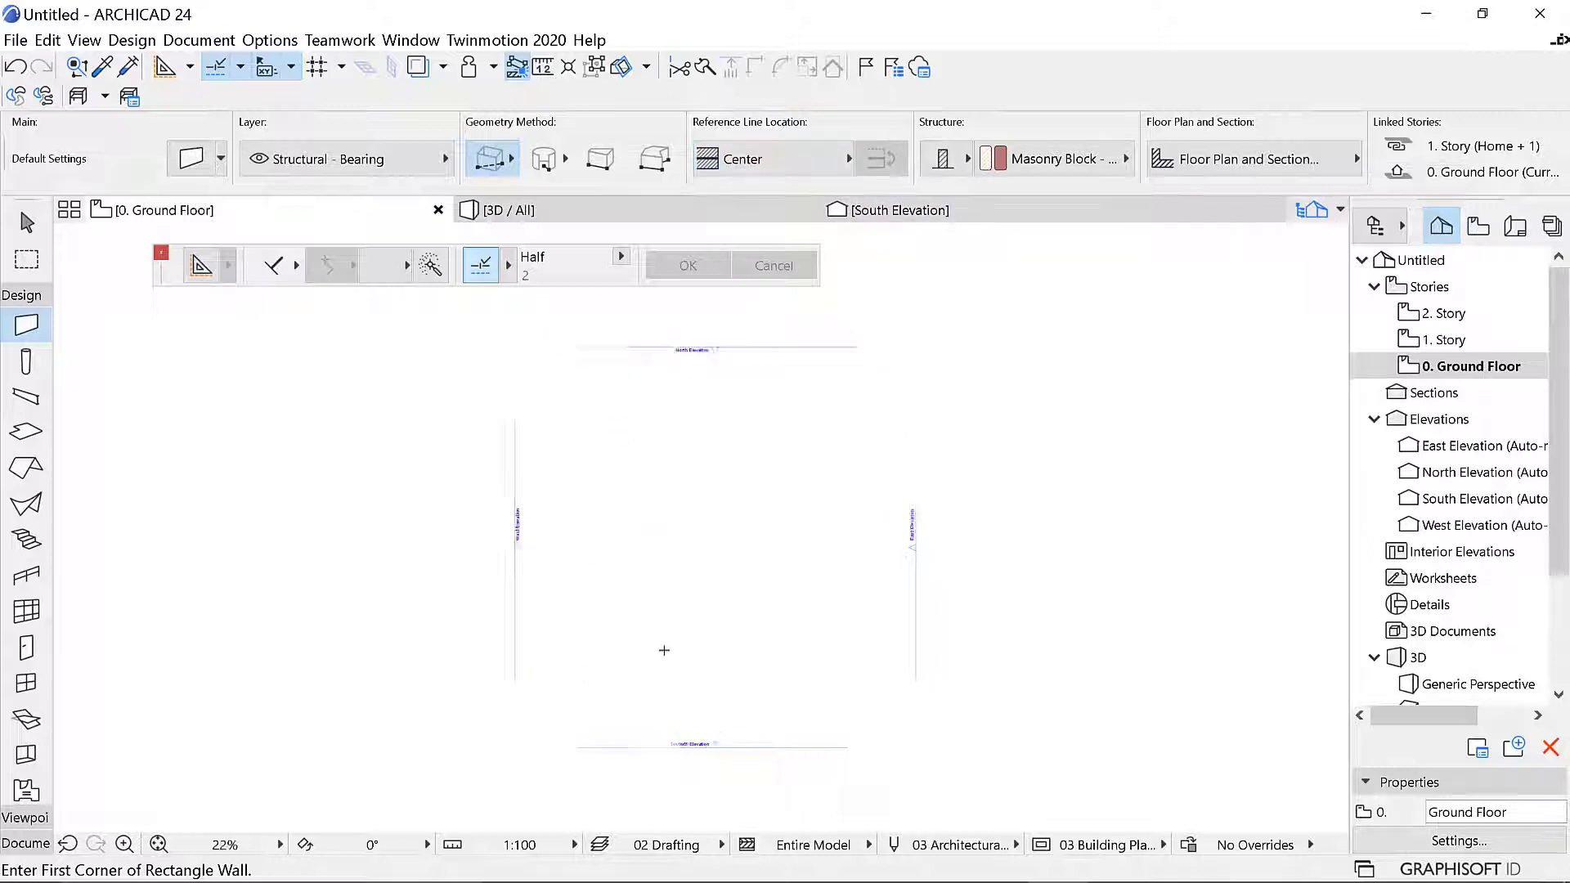
pyautogui.scroll(-2, 654, 539)
pyautogui.click(553, 357)
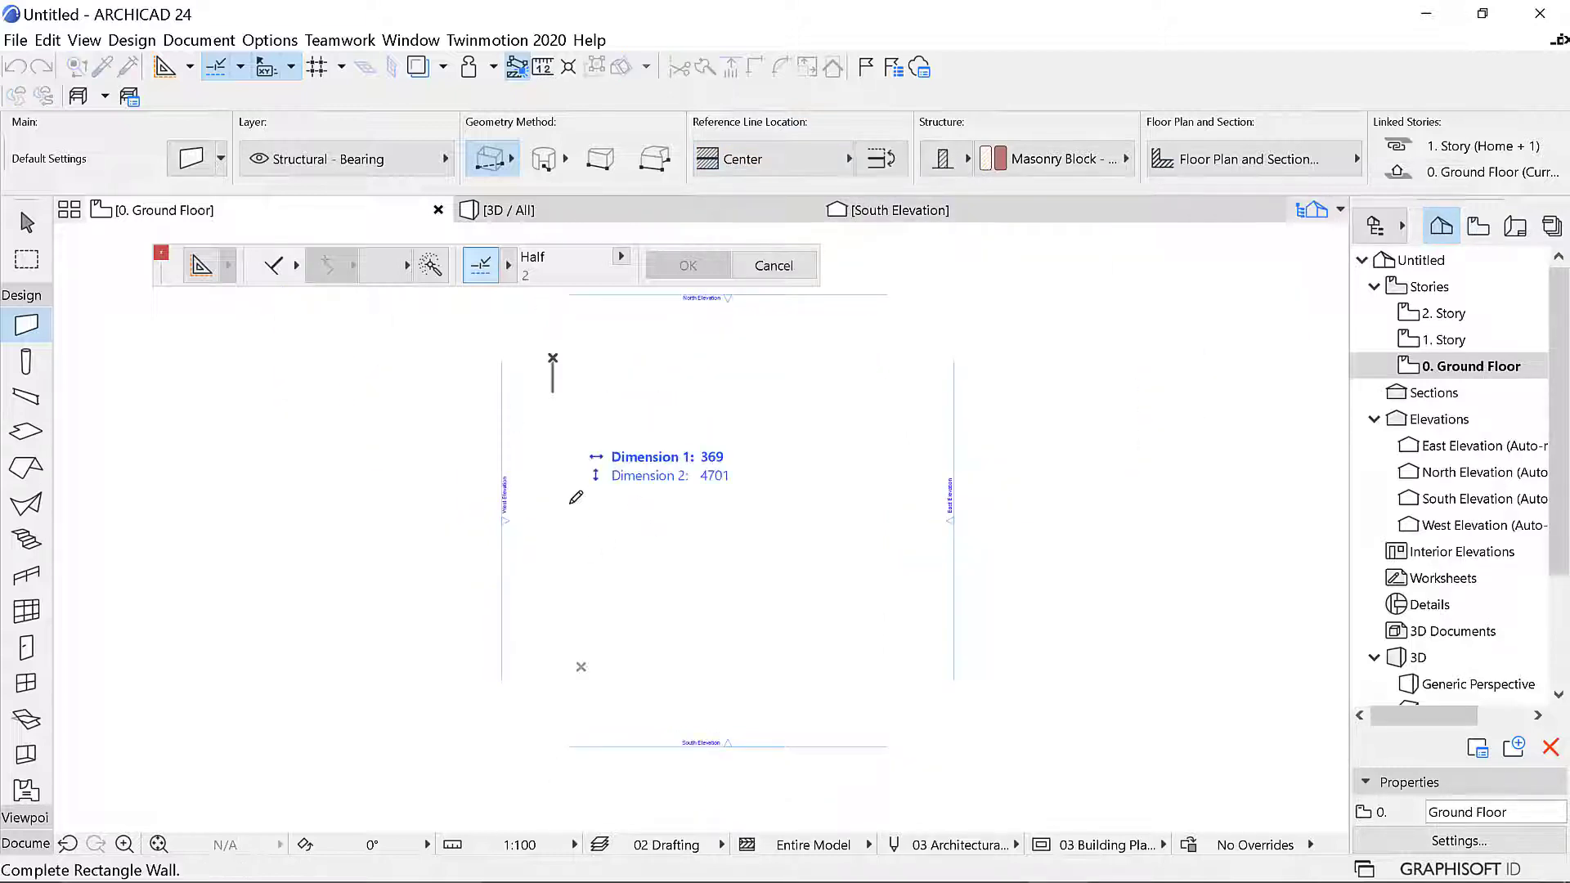
pyautogui.click(505, 149)
pyautogui.click(561, 131)
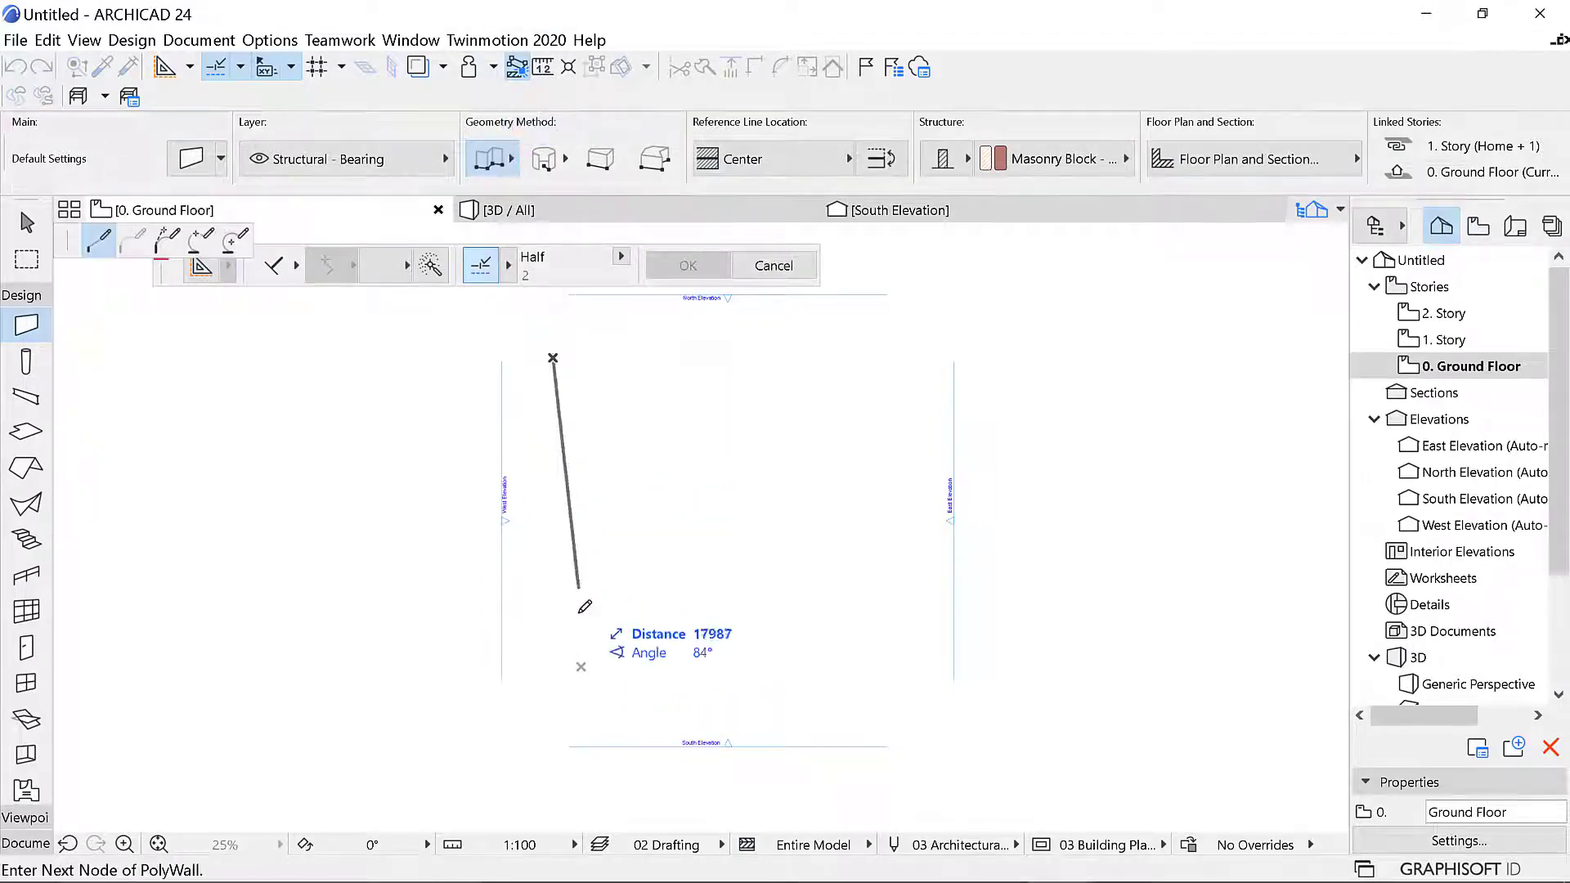
pyautogui.doubleClick(558, 693)
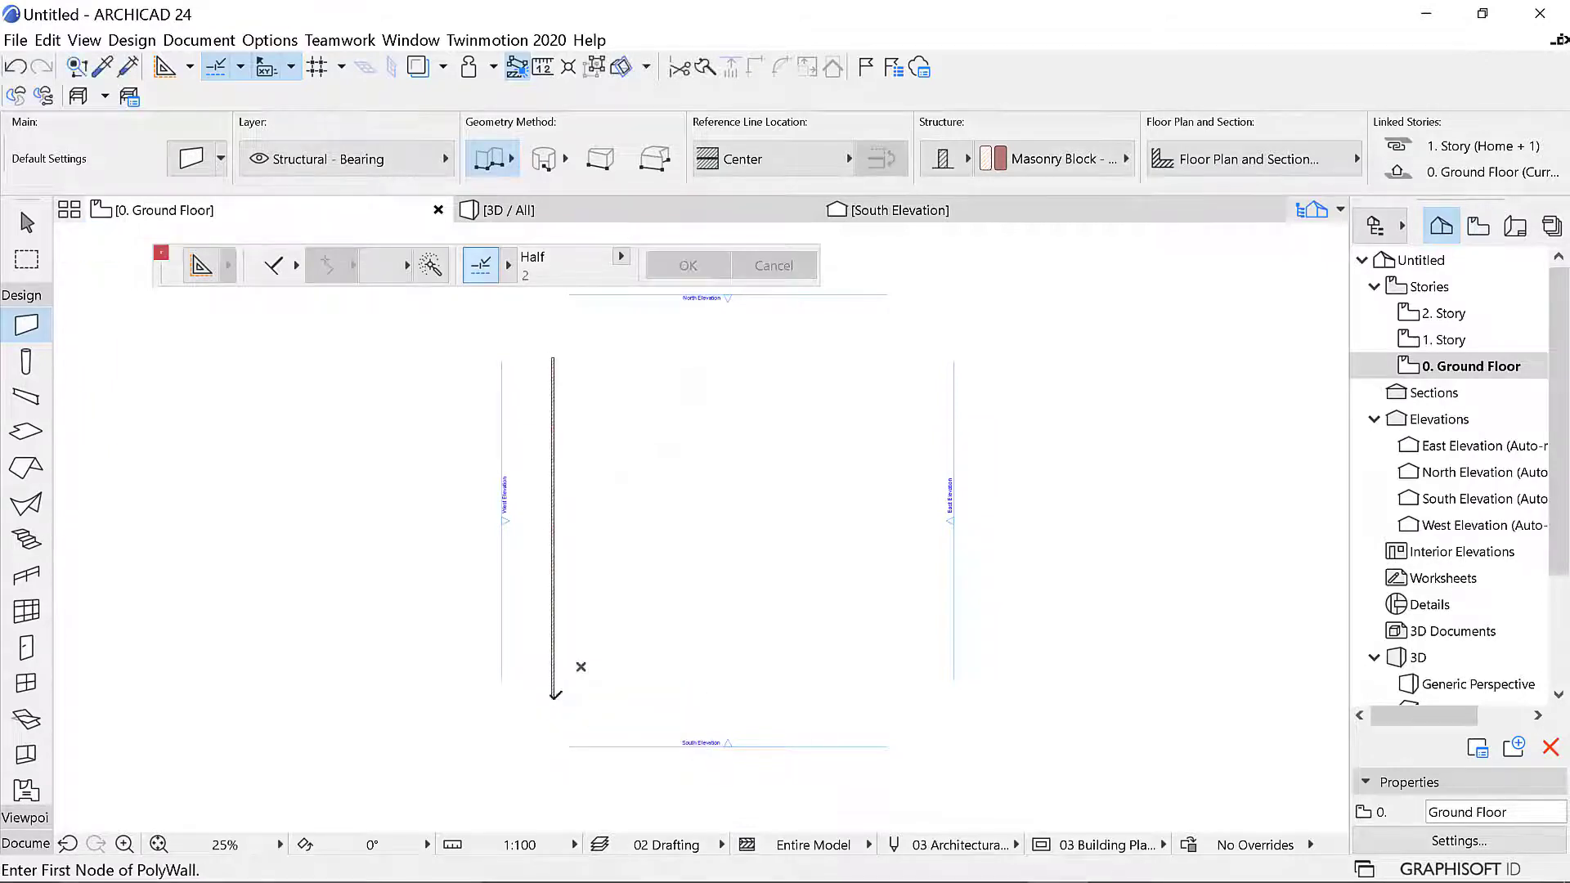
# Copy the vertical wall 700 toward the East Elevation marker with Drag a Copy, using its lower end as the reference point
pyautogui.scroll(4, 580, 669)
pyautogui.scroll(5, 568, 536)
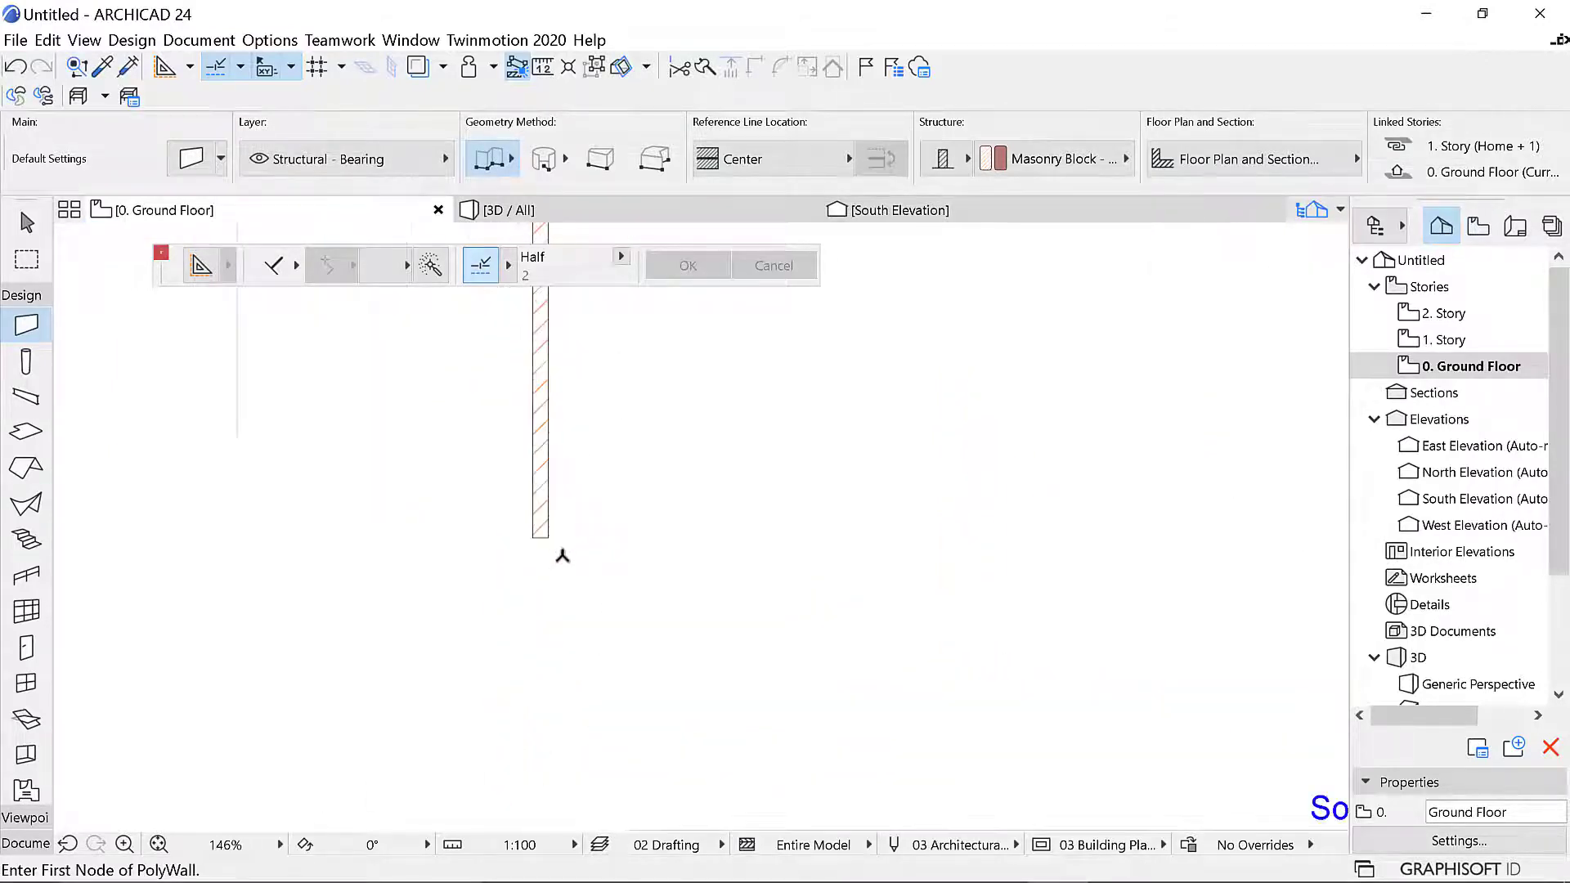
pyautogui.press('Escape')
pyautogui.click(540, 511)
pyautogui.scroll(-3, 563, 542)
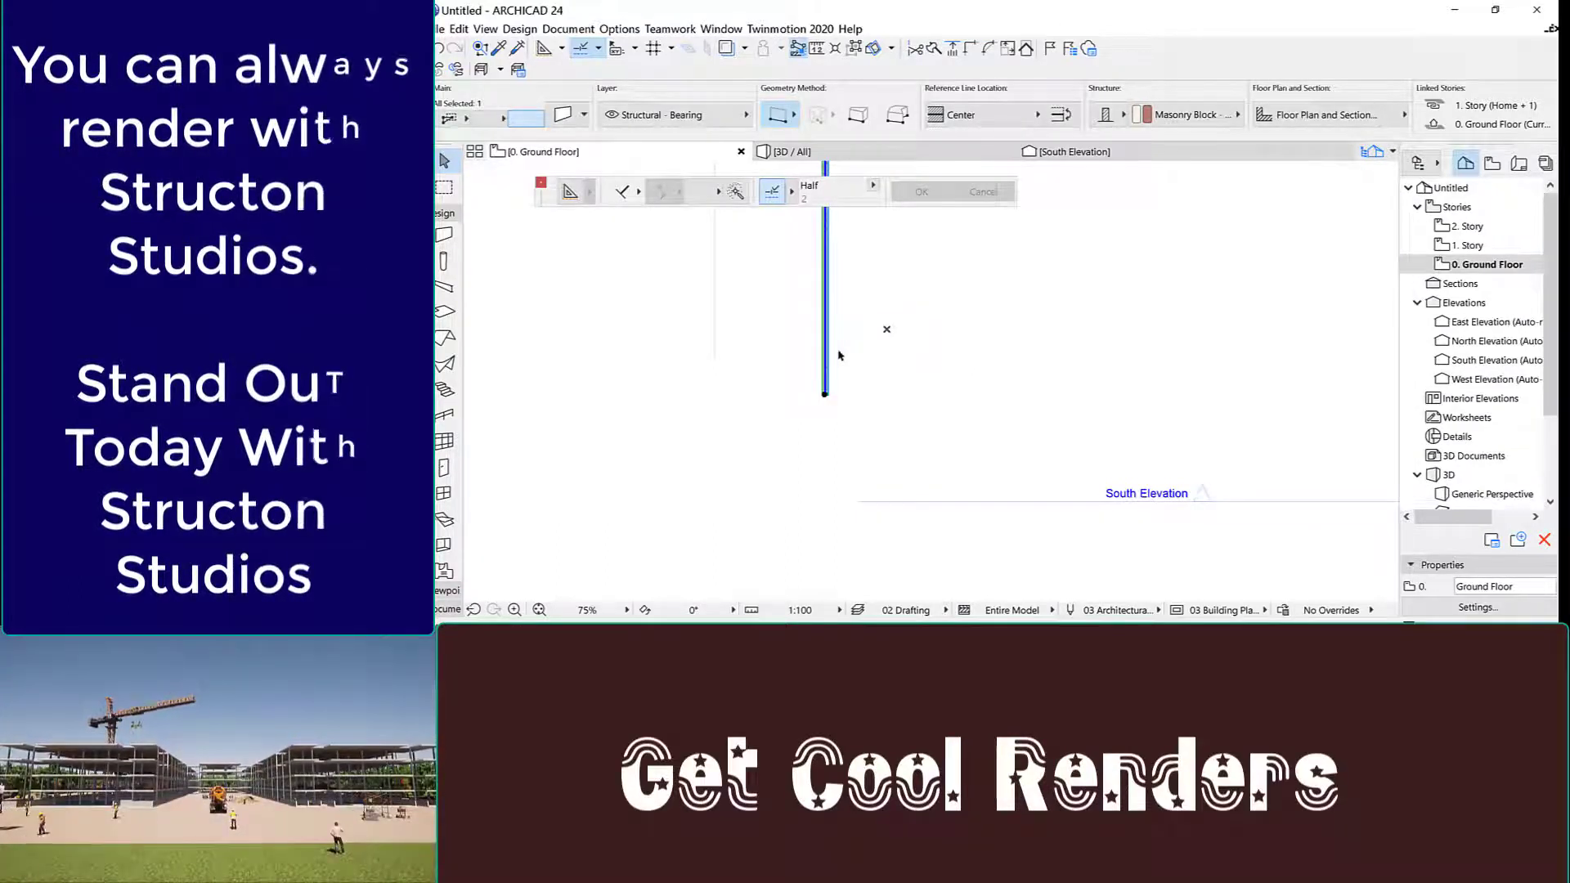
pyautogui.rightClick(810, 336)
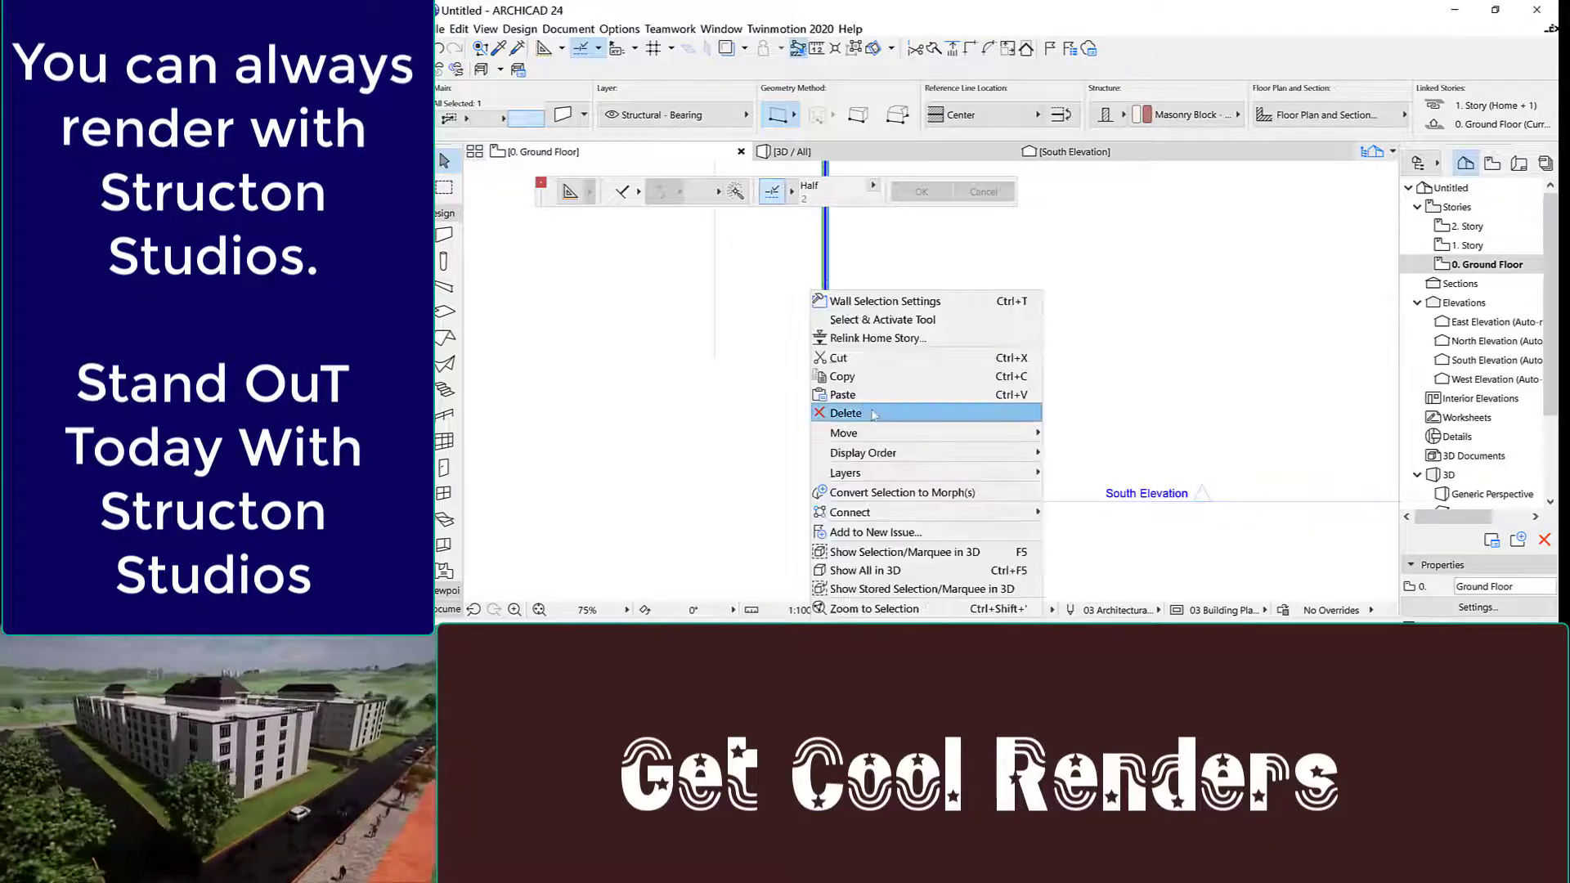
pyautogui.moveTo(941, 433)
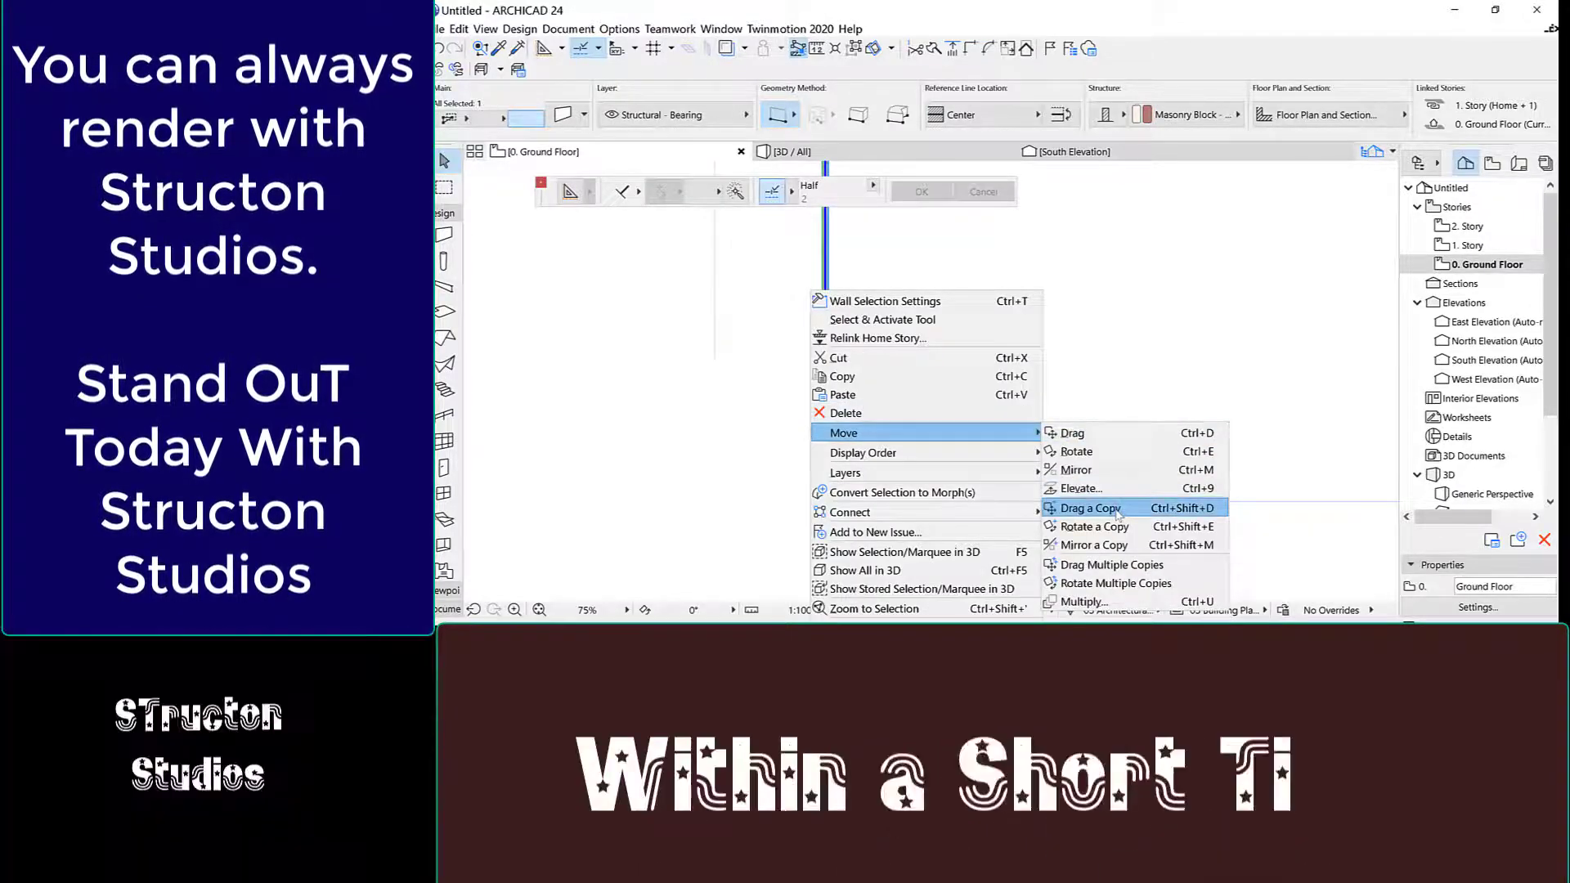
pyautogui.click(1118, 509)
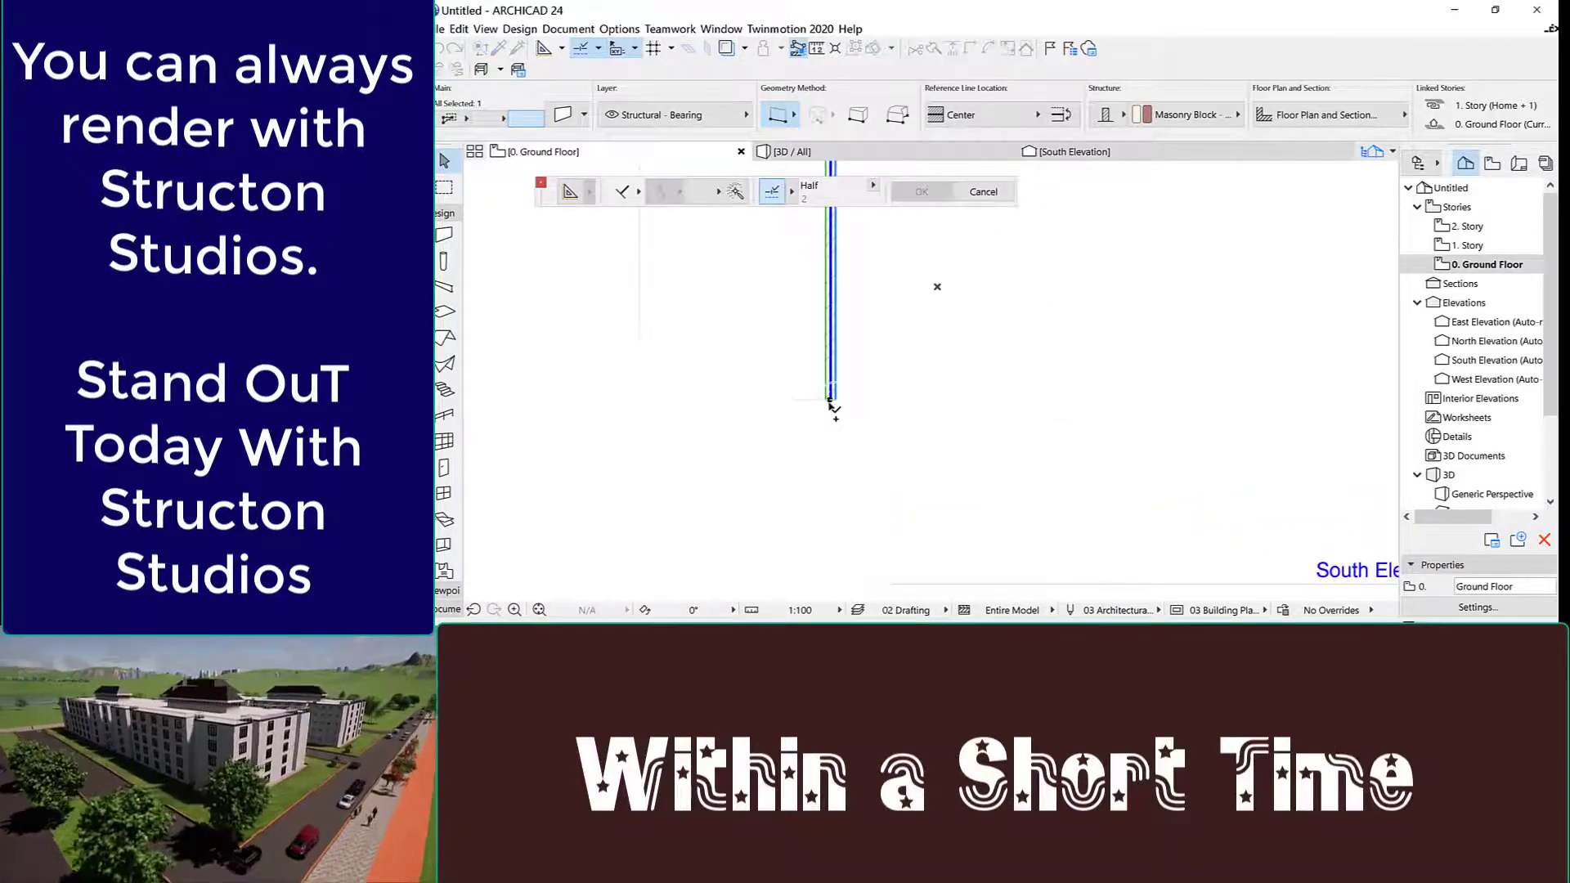
pyautogui.click(831, 401)
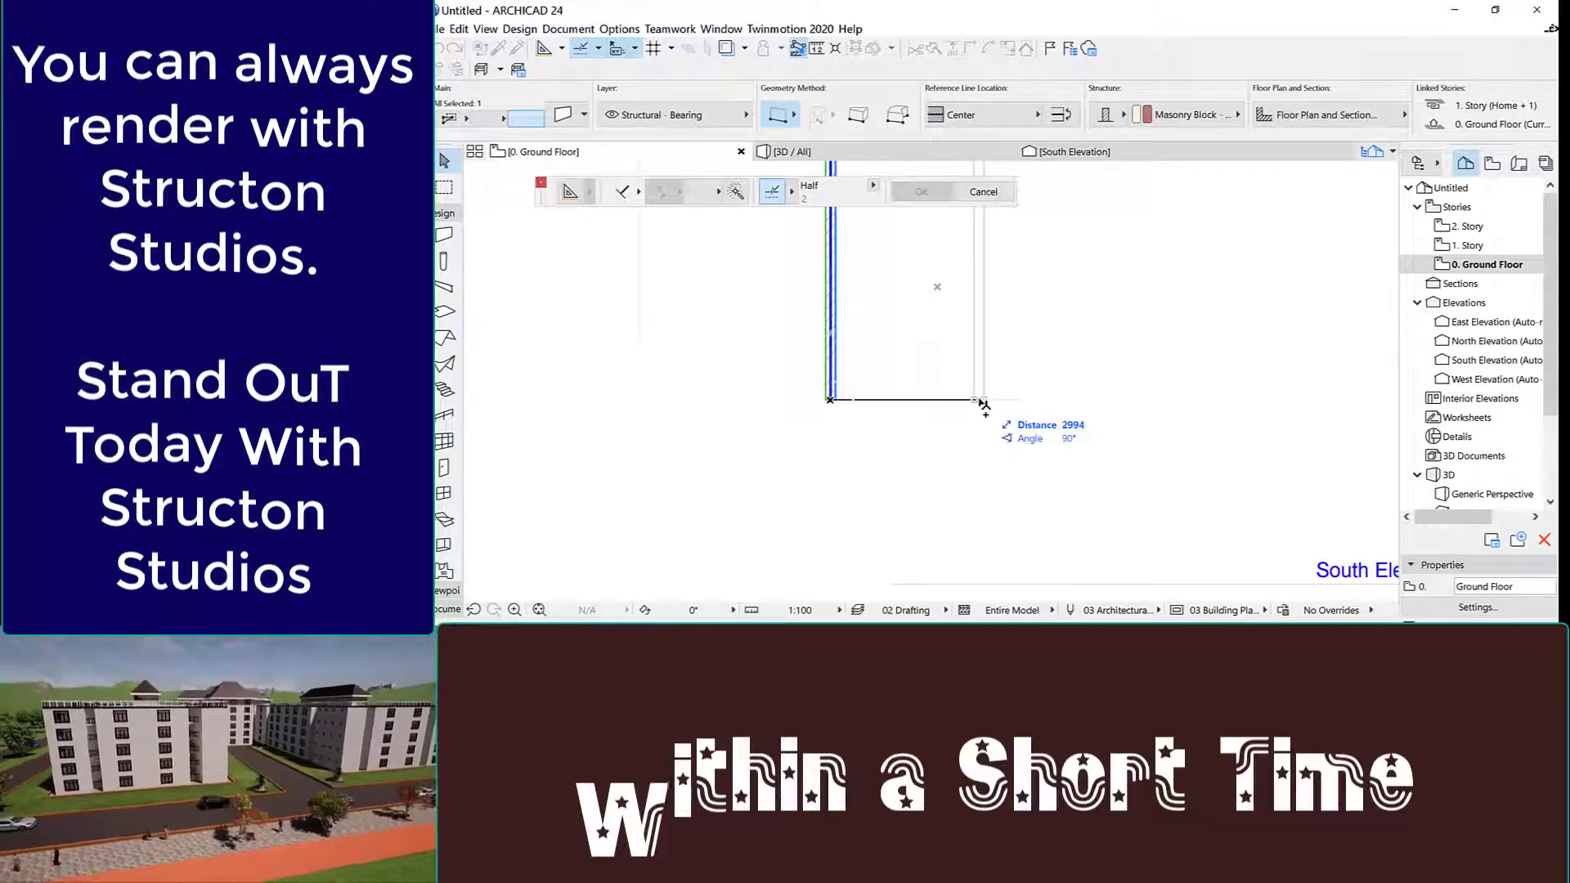
pyautogui.write('6')
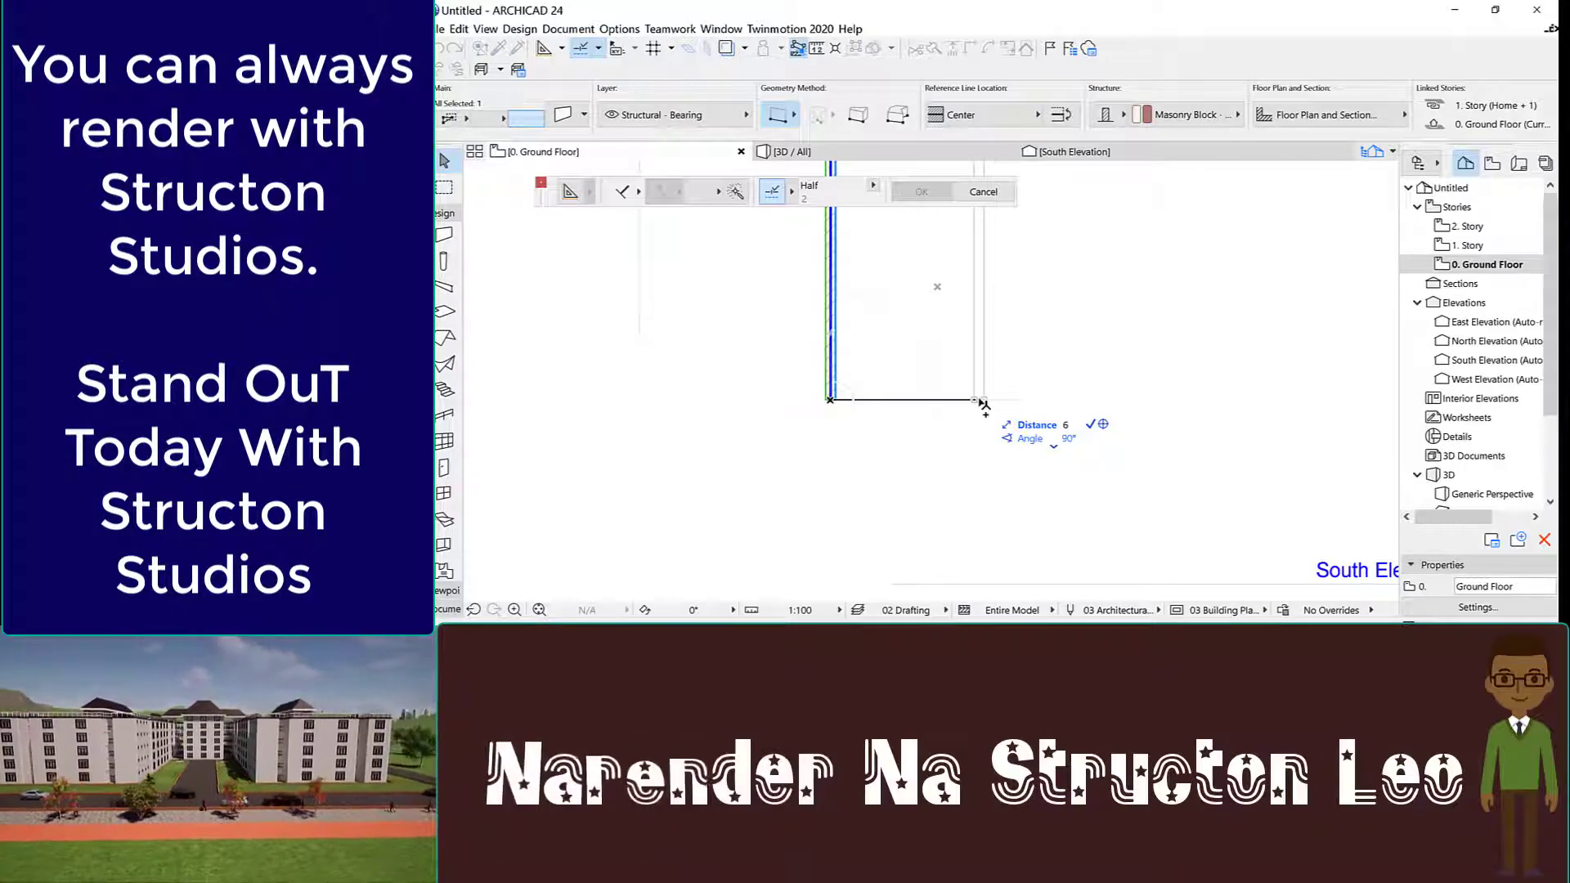
pyautogui.press('BackSpace')
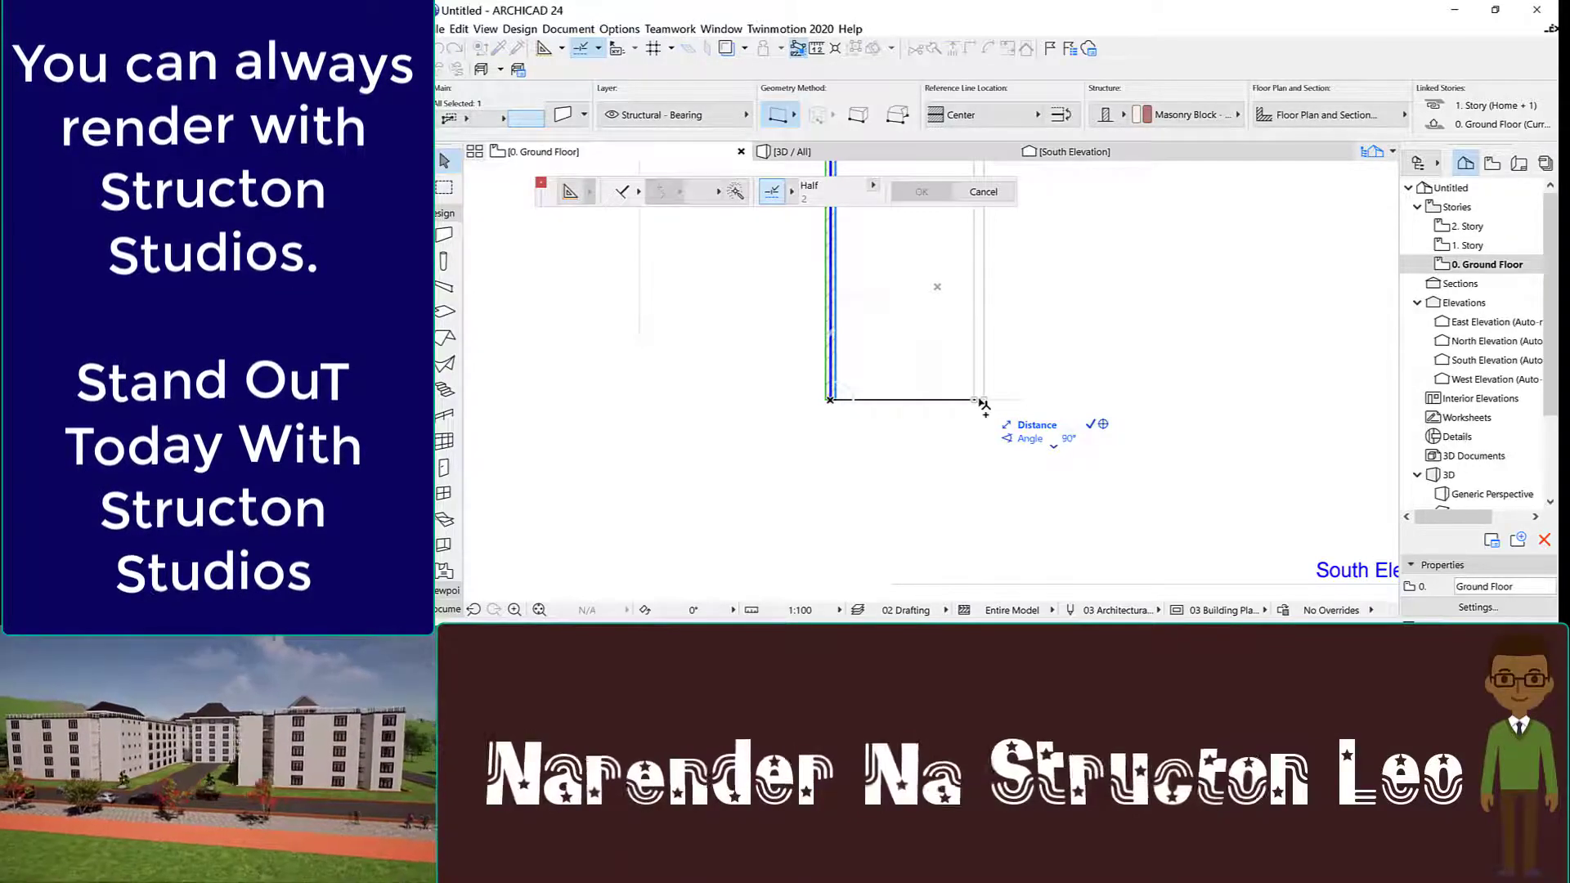
pyautogui.write('700')
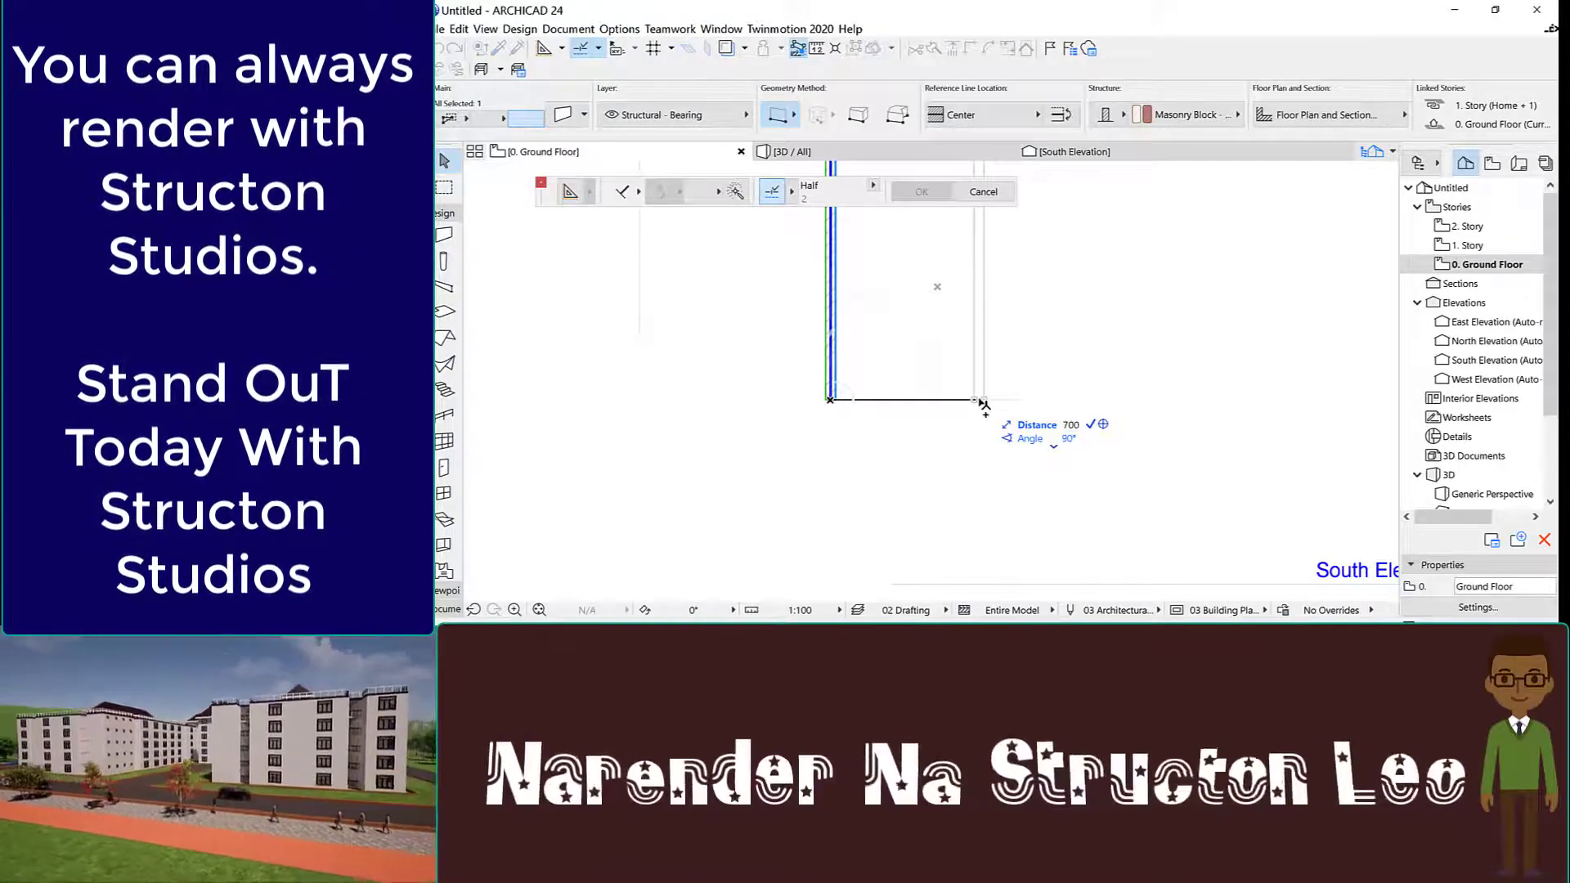
pyautogui.press('Return')
# Drag a copy of the second wall 3700 horizontally toward the East Elevation marker from its lower end
pyautogui.scroll(3, 866, 401)
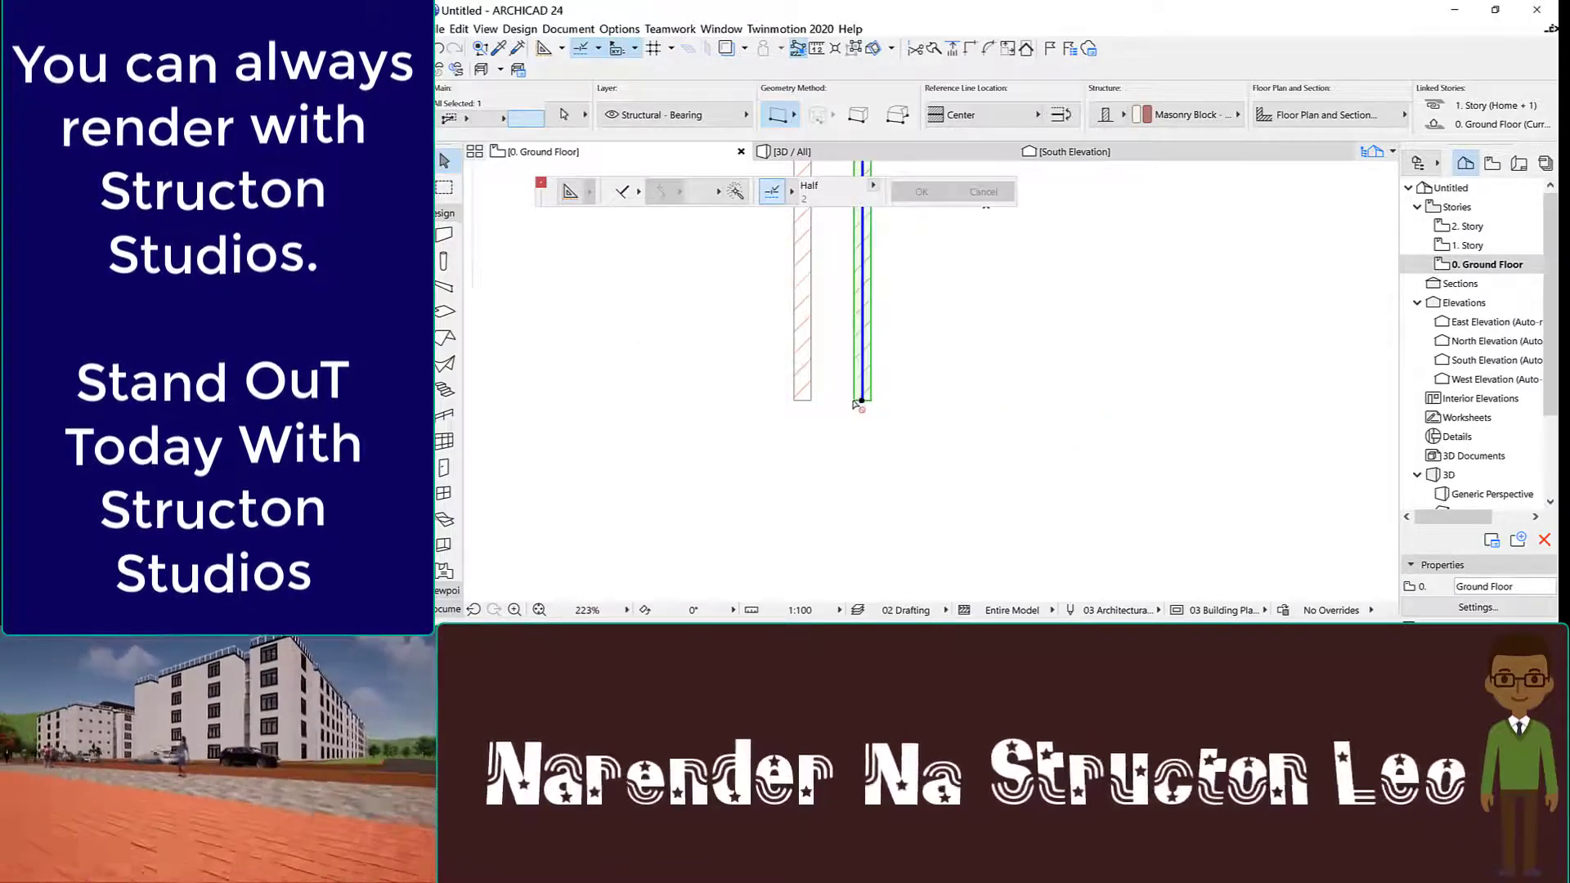
pyautogui.rightClick(859, 405)
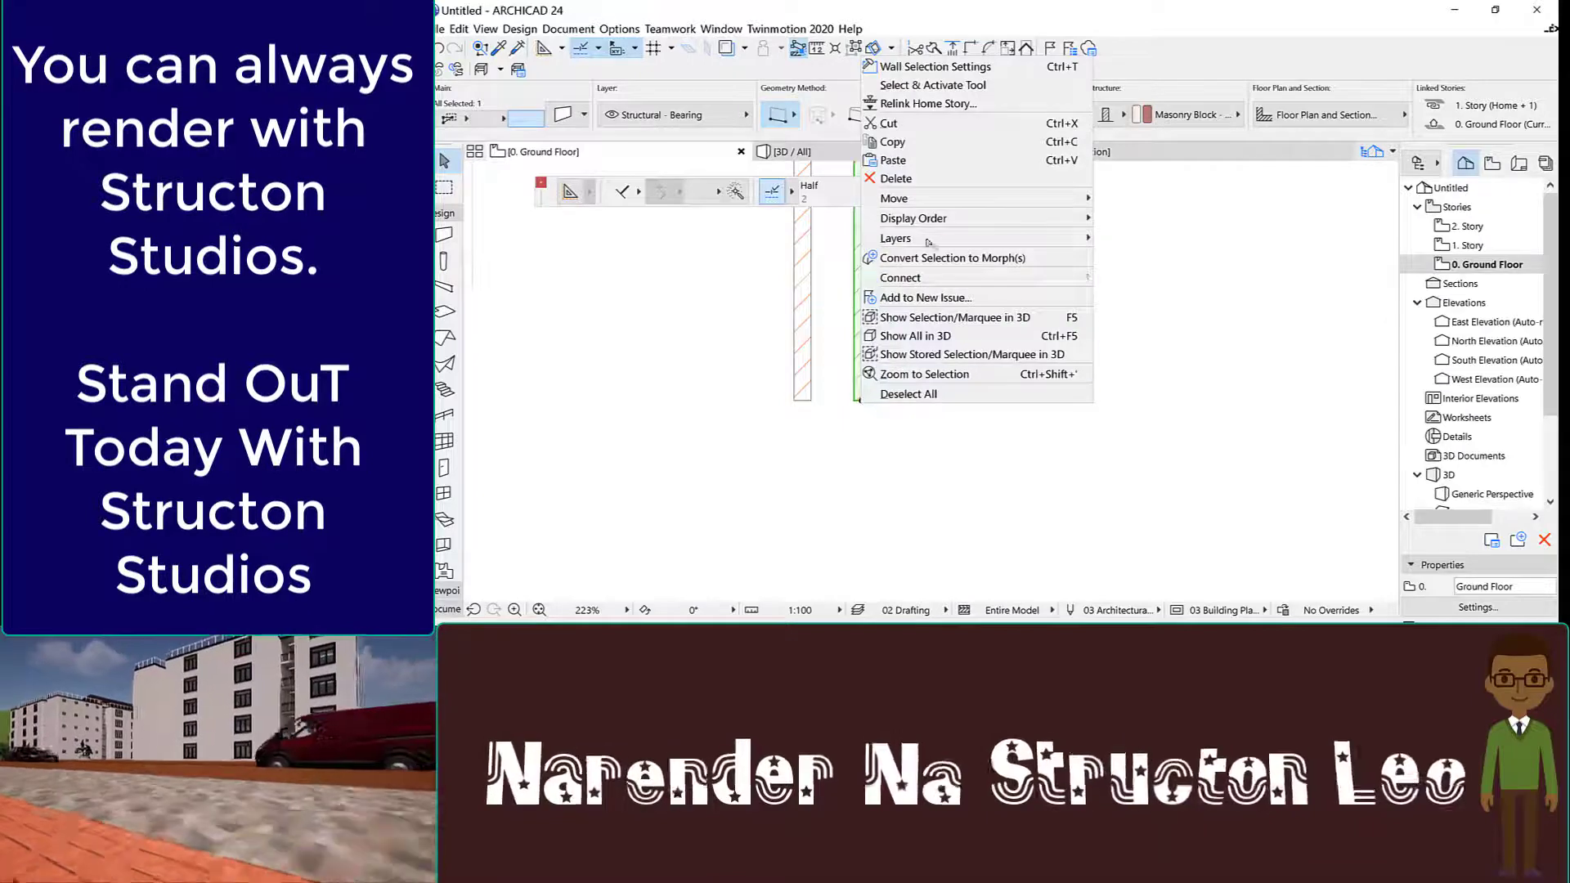
pyautogui.moveTo(1022, 198)
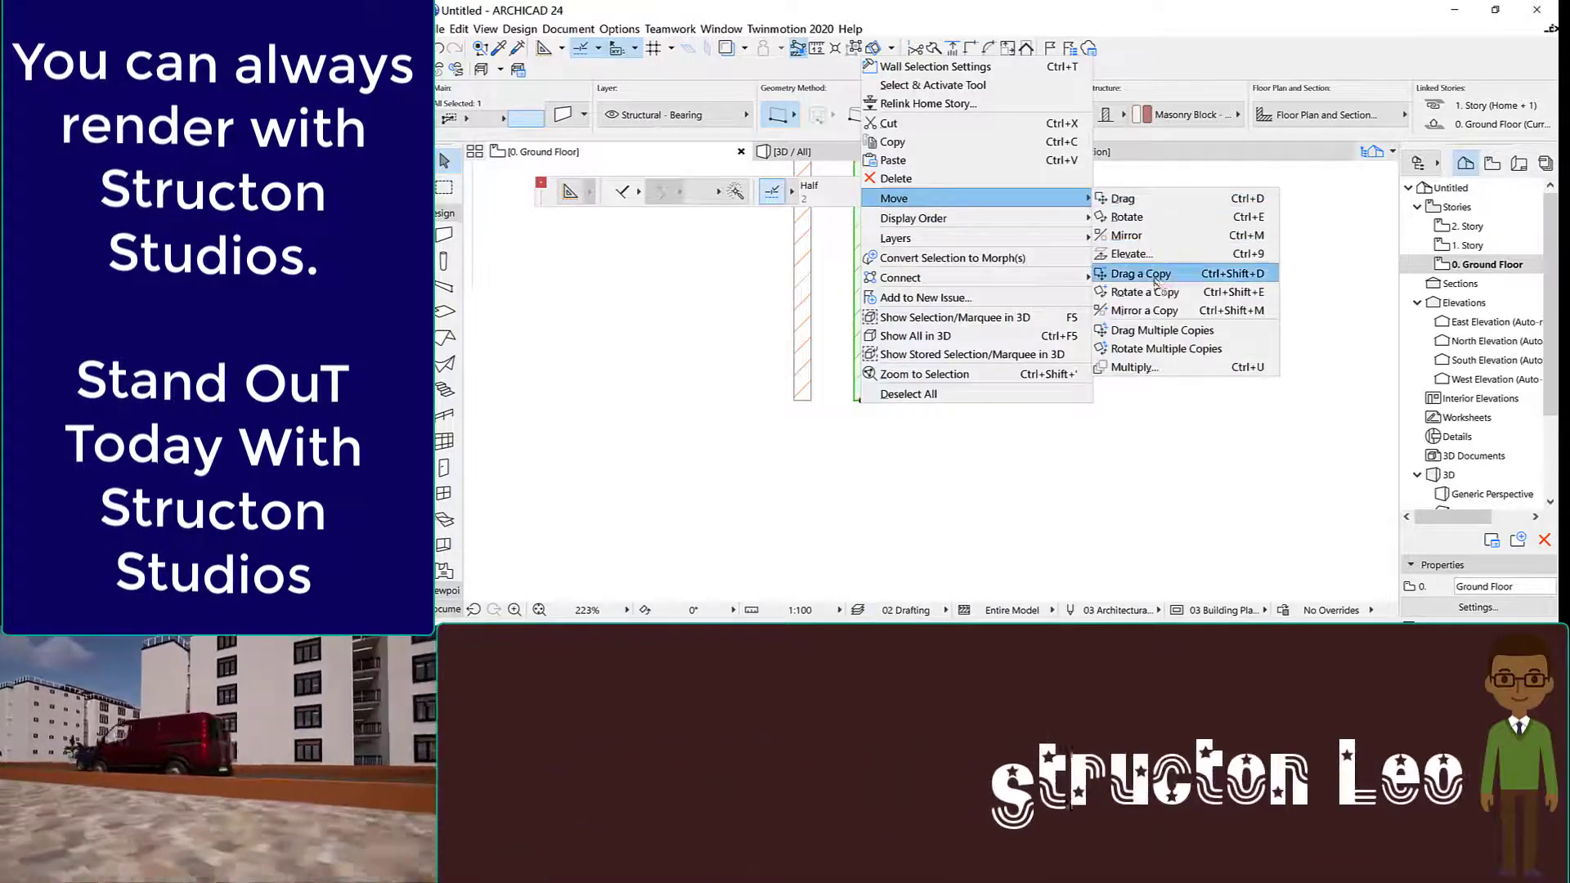
pyautogui.click(1141, 273)
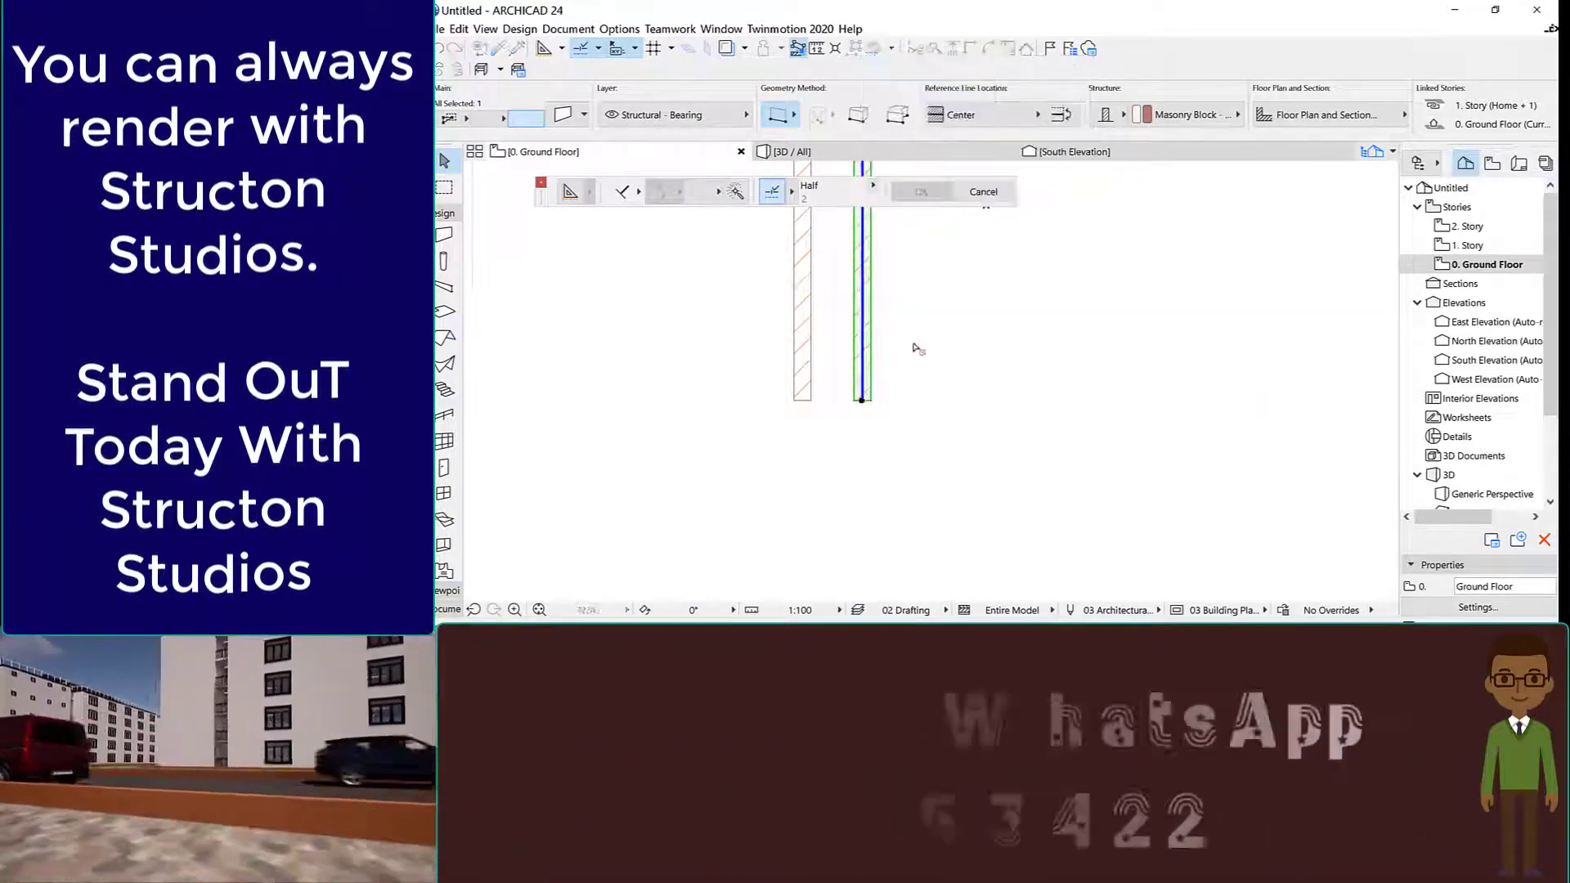
pyautogui.click(862, 401)
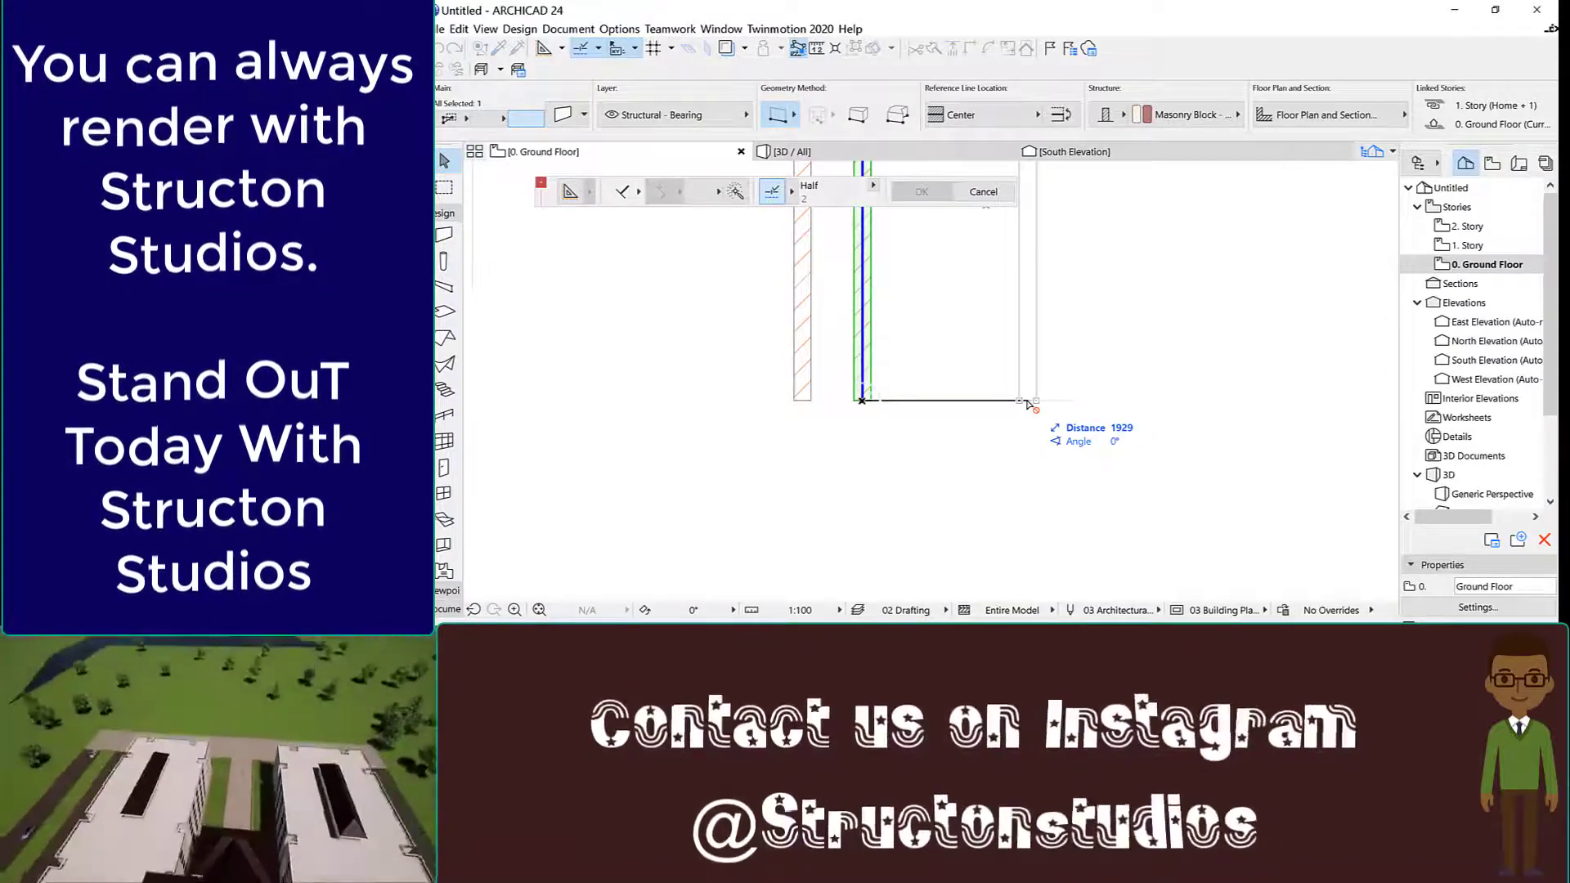
pyautogui.write('3700')
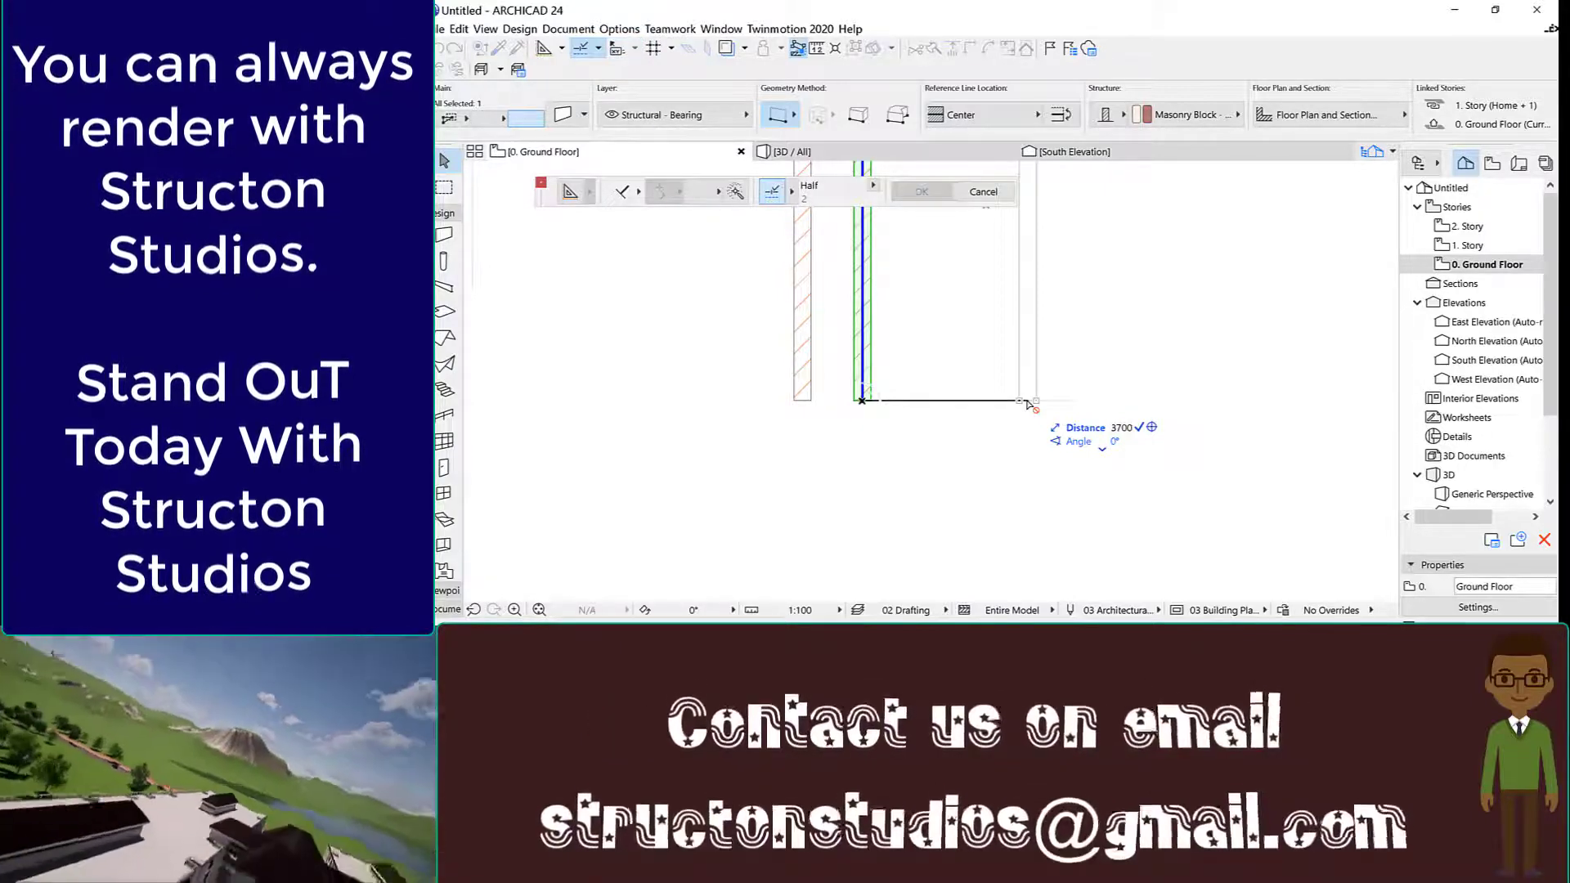
pyautogui.press('Return')
# Deselect the newest wall and examine the spacing and lower ends of the three parallel walls
pyautogui.scroll(-1, 897, 373)
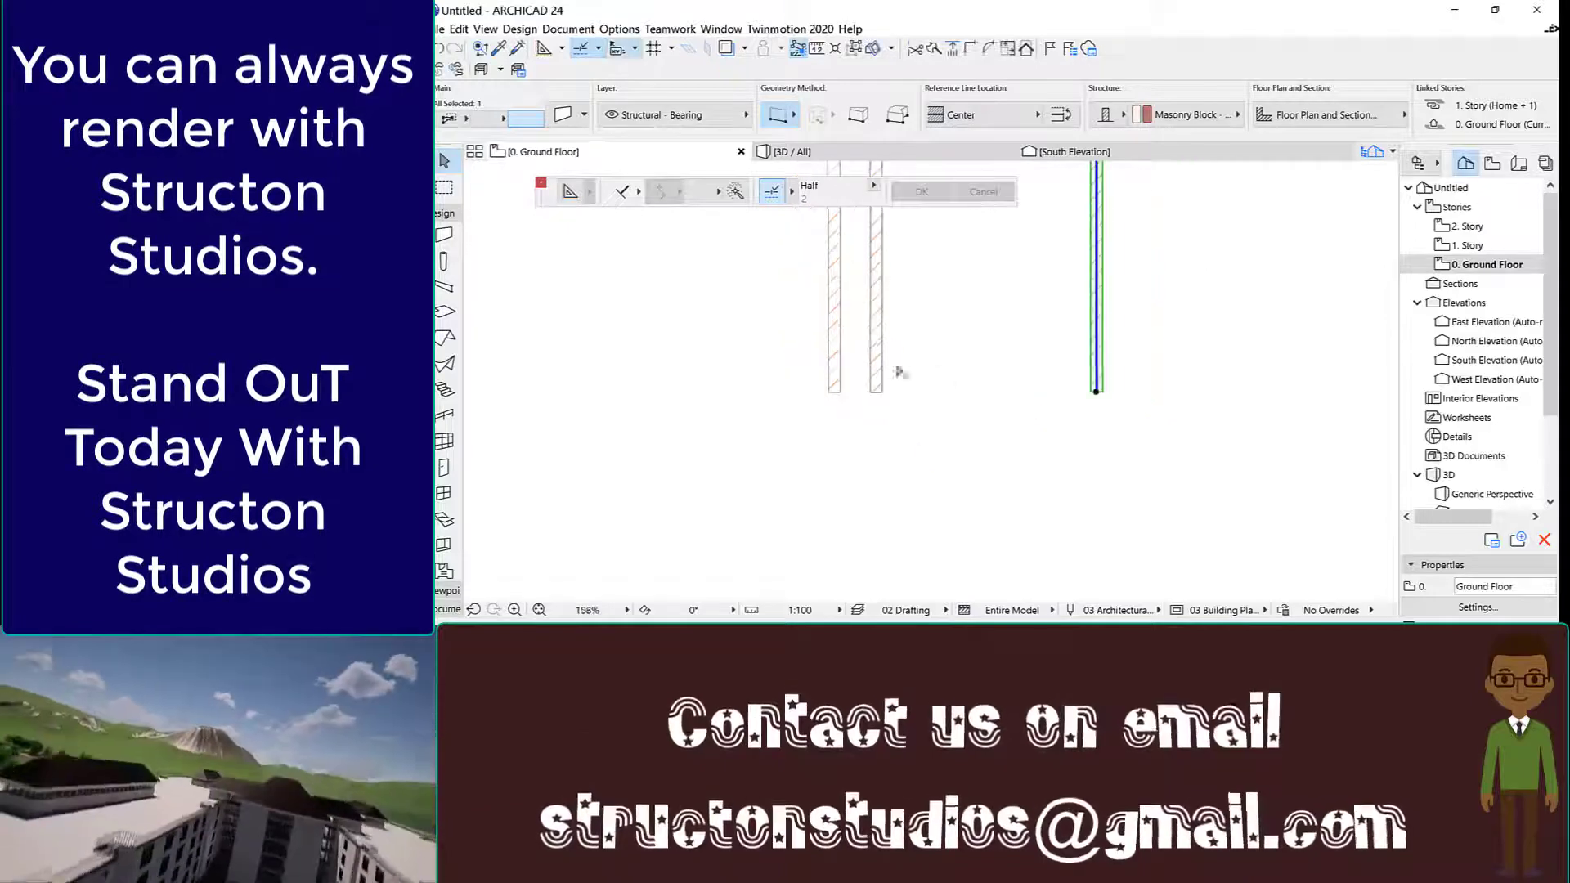
pyautogui.scroll(-4, 993, 358)
pyautogui.scroll(5, 952, 344)
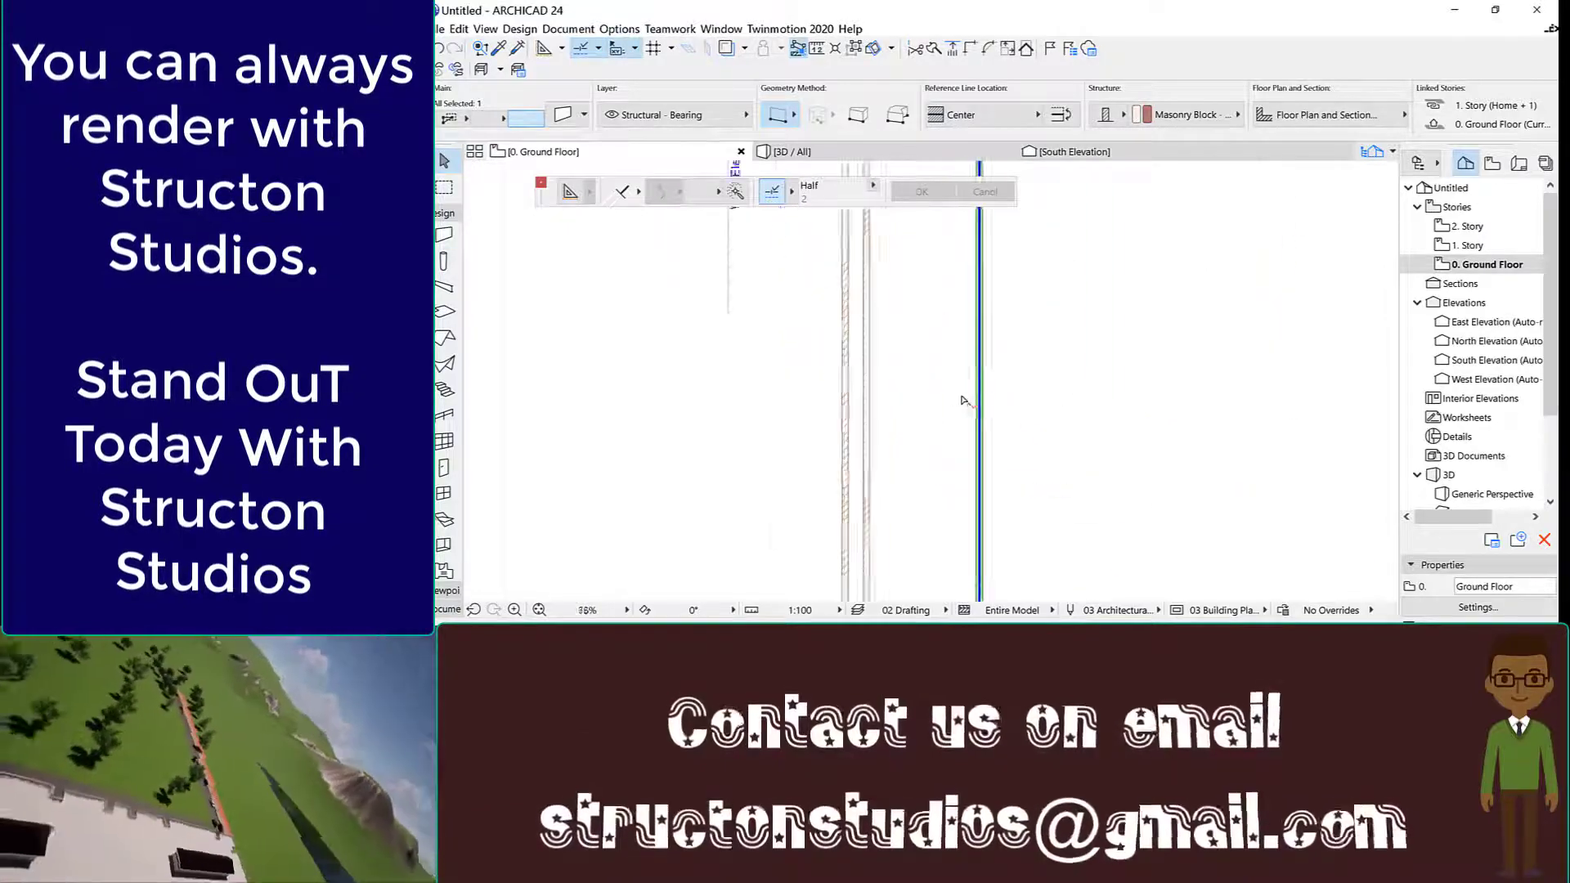
pyautogui.click(953, 361)
pyautogui.scroll(-3, 957, 361)
pyautogui.scroll(-5, 954, 393)
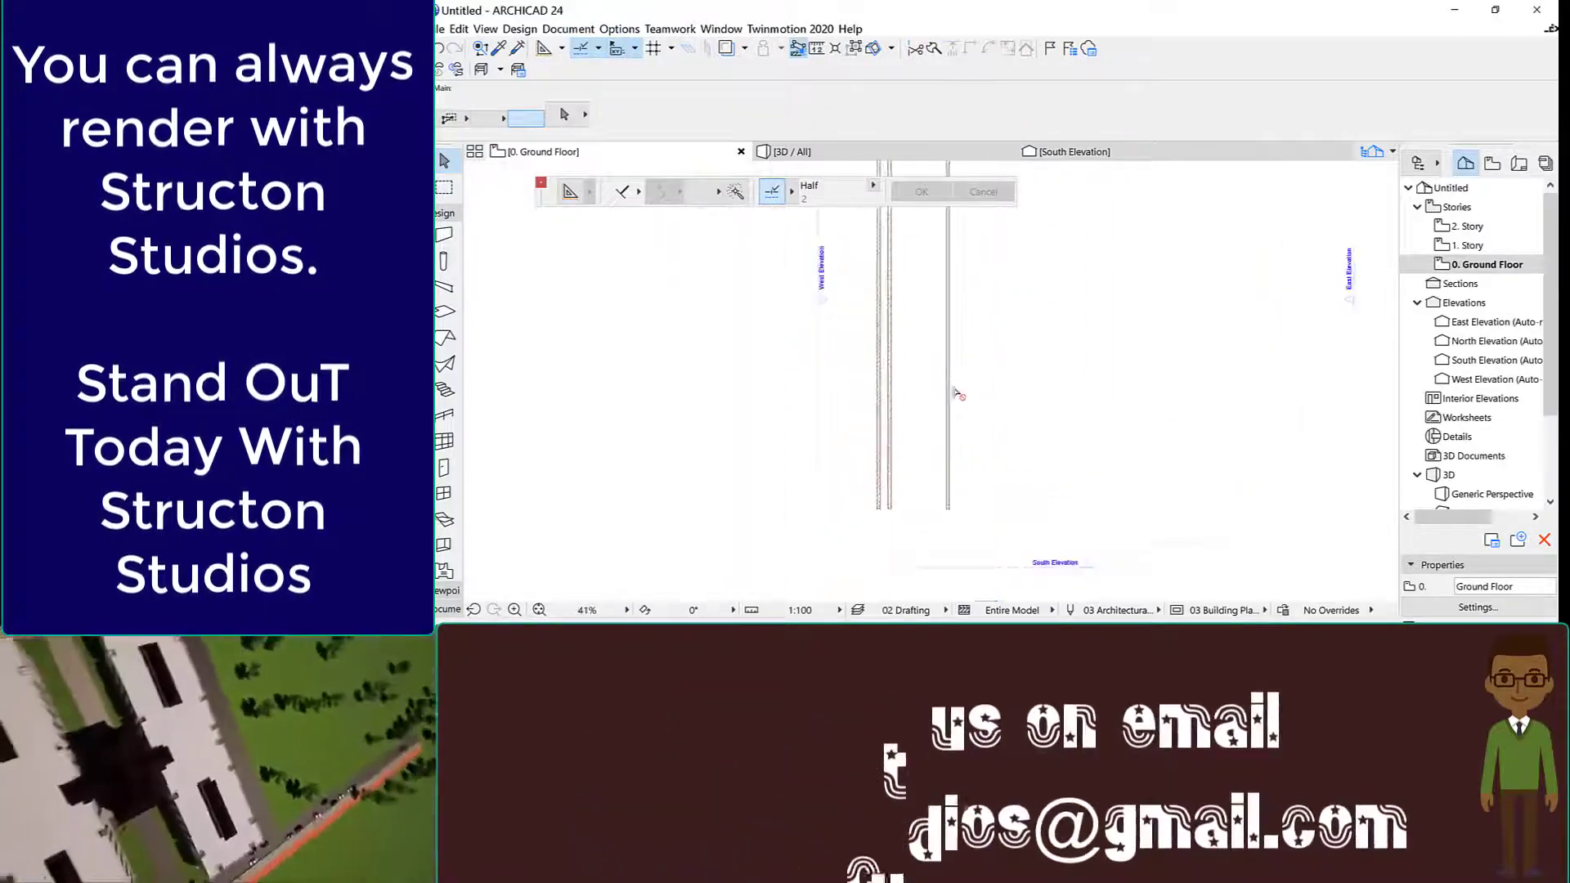
pyautogui.scroll(6, 946, 497)
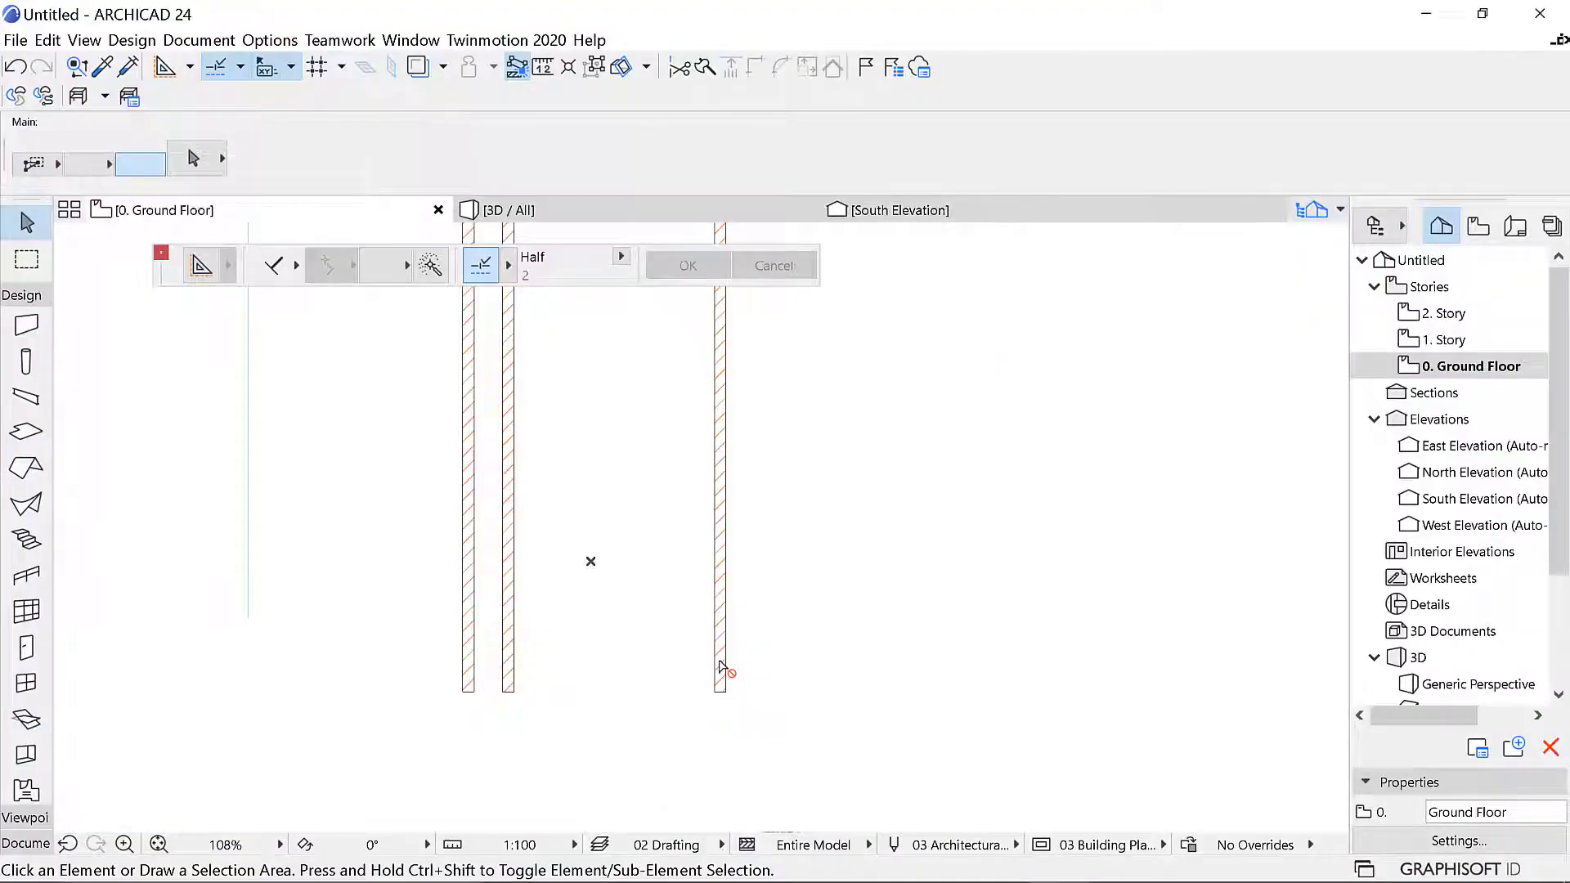
pyautogui.scroll(-4, 599, 649)
pyautogui.scroll(5, 733, 652)
pyautogui.scroll(-1, 701, 670)
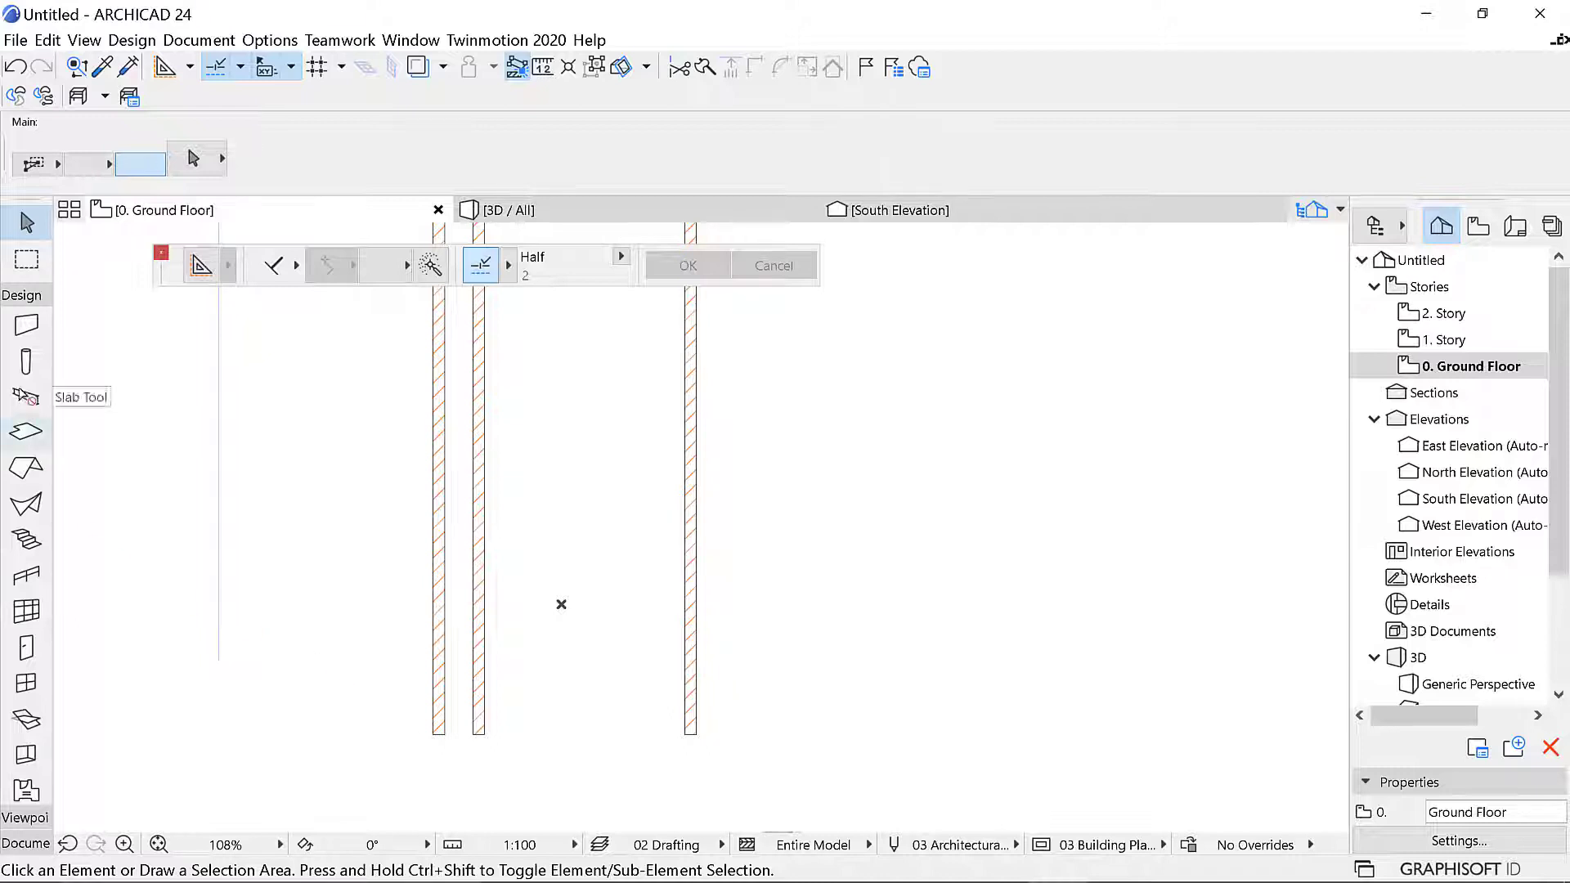
# Add a linear dimension chain across the second and third walls and the gap between them, placed just below their lower ends
pyautogui.click(21, 296)
pyautogui.click(18, 319)
pyautogui.click(18, 319)
pyautogui.click(23, 346)
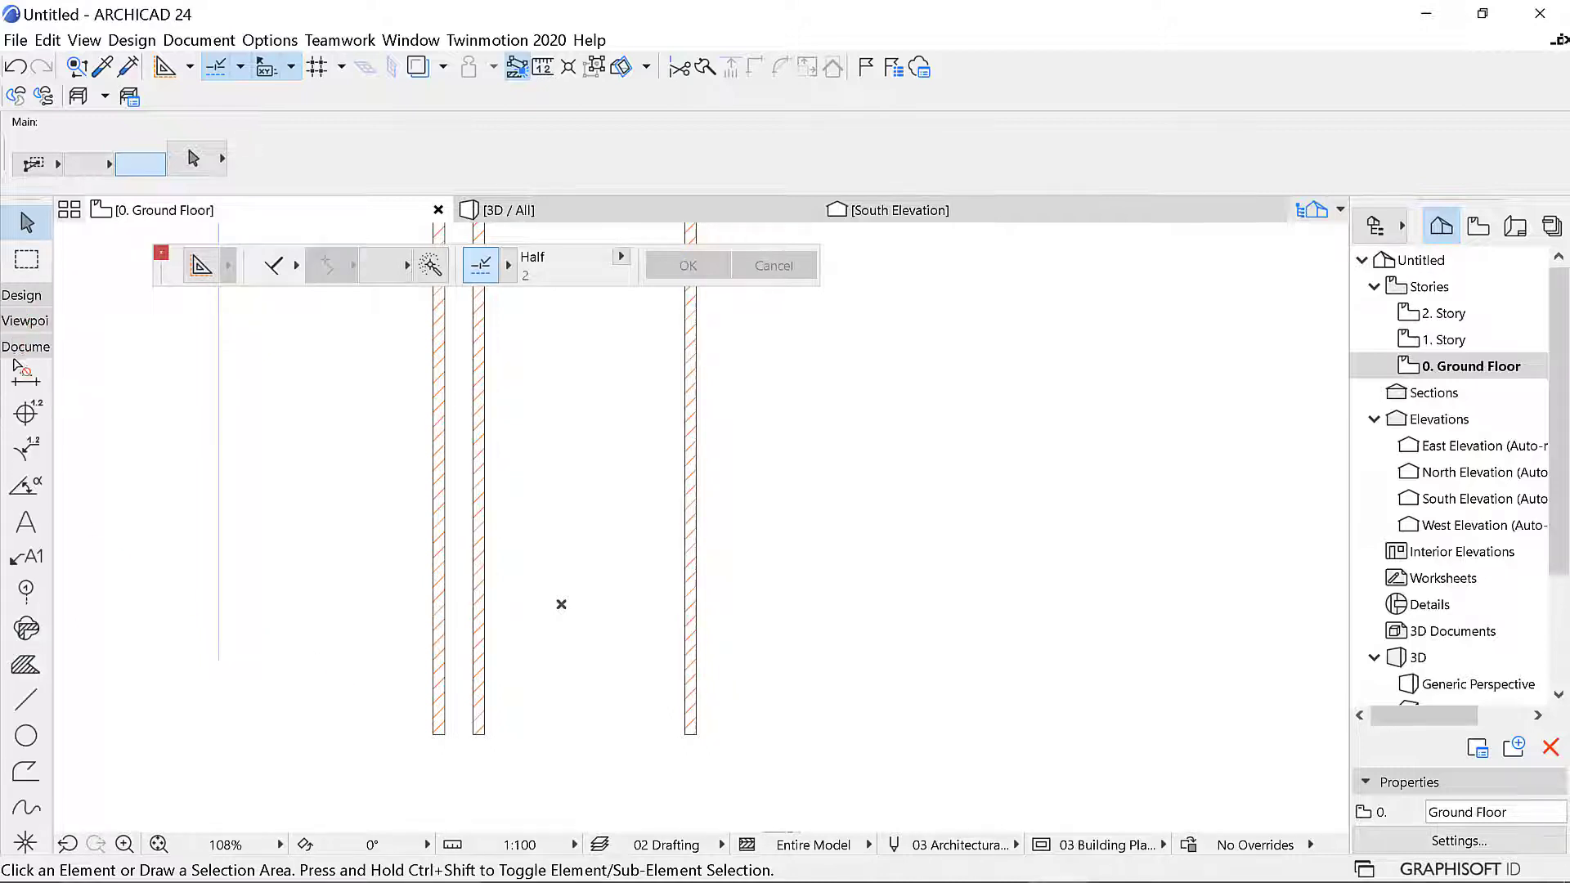
pyautogui.click(26, 378)
pyautogui.scroll(5, 512, 745)
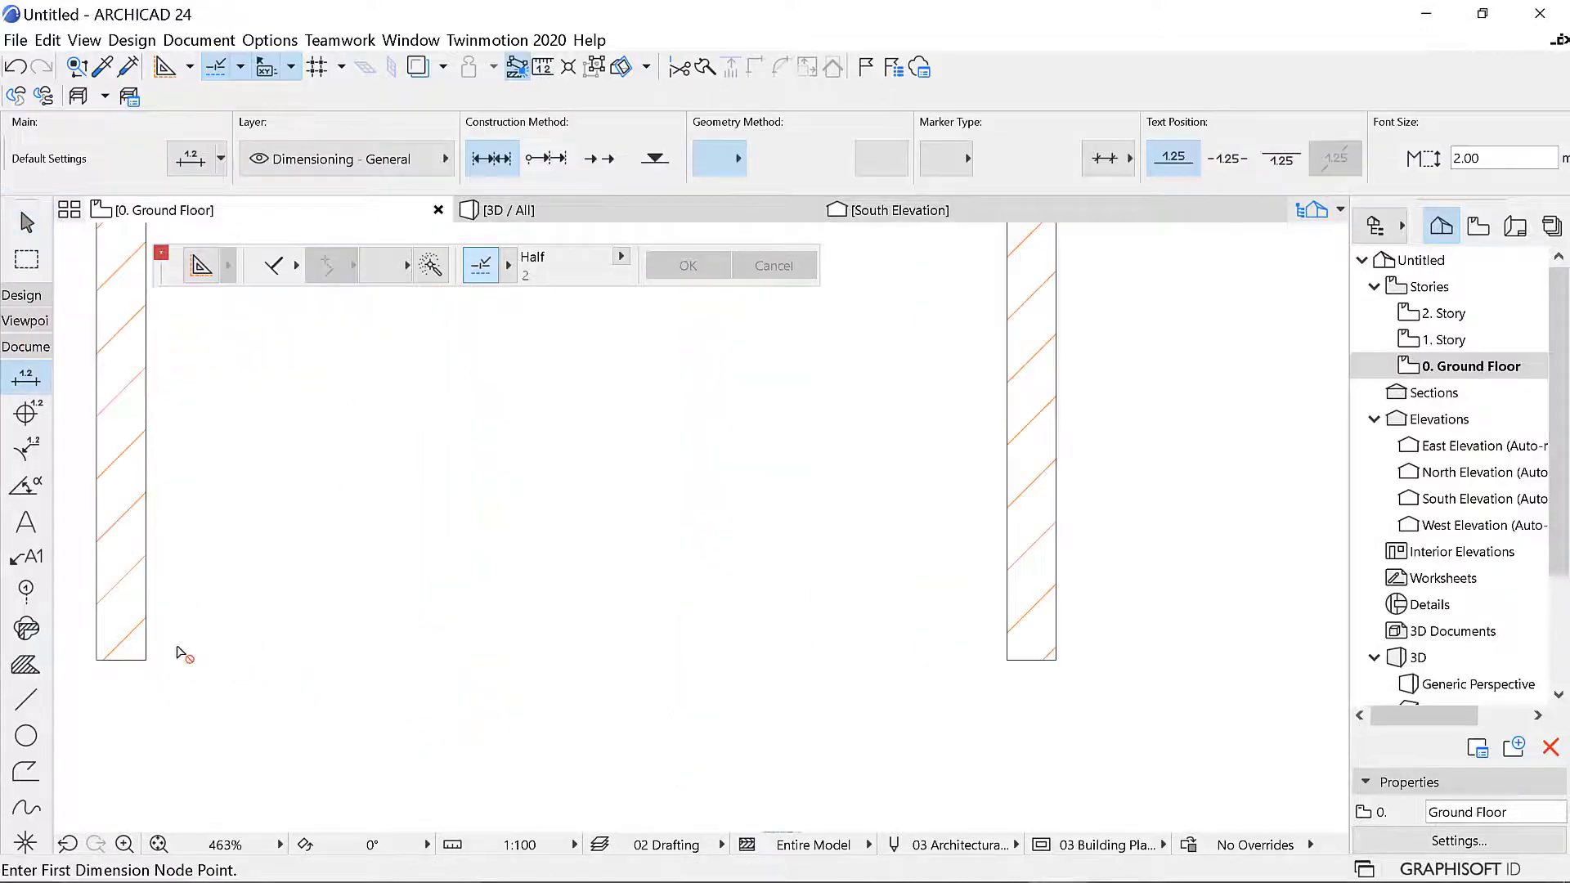
pyautogui.click(148, 655)
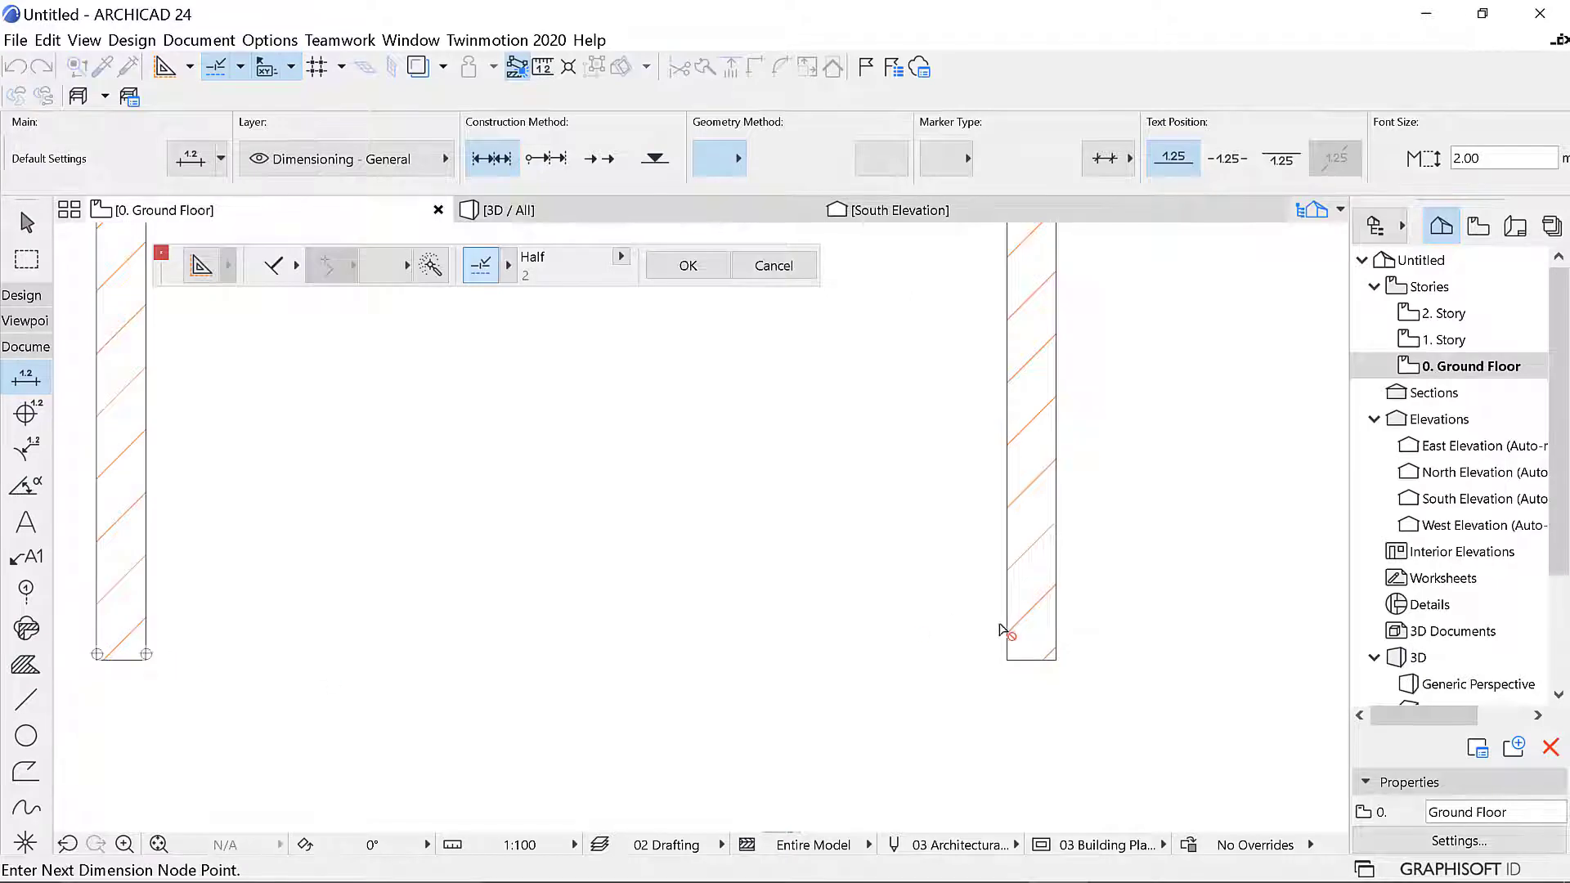
pyautogui.click(1006, 656)
pyautogui.rightClick(714, 507)
pyautogui.click(884, 636)
pyautogui.scroll(-3, 763, 603)
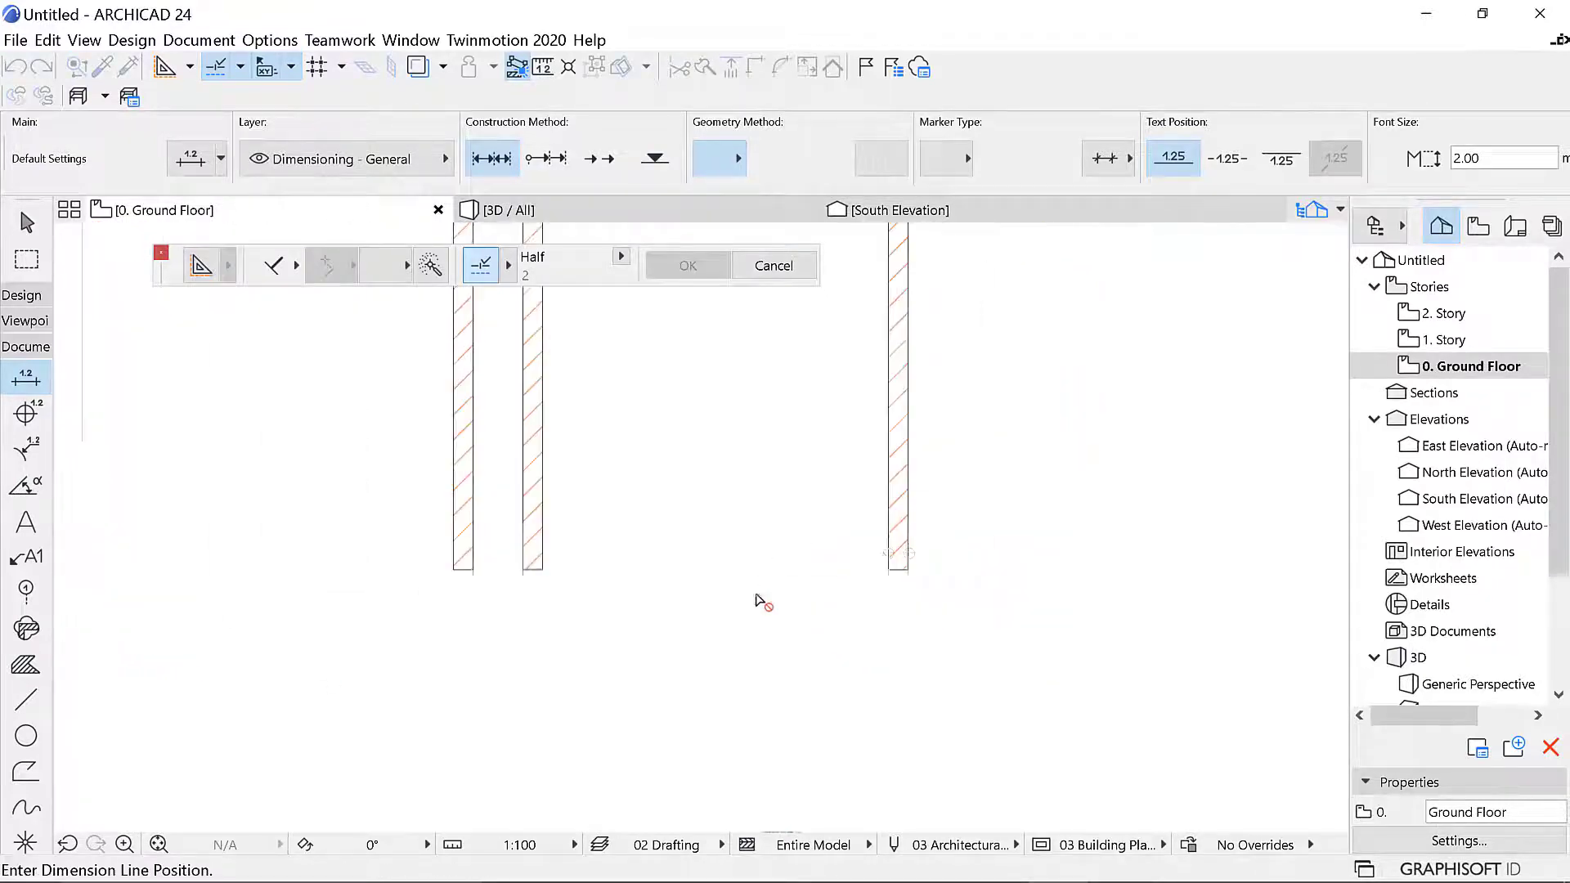
pyautogui.click(724, 636)
pyautogui.scroll(3, 722, 636)
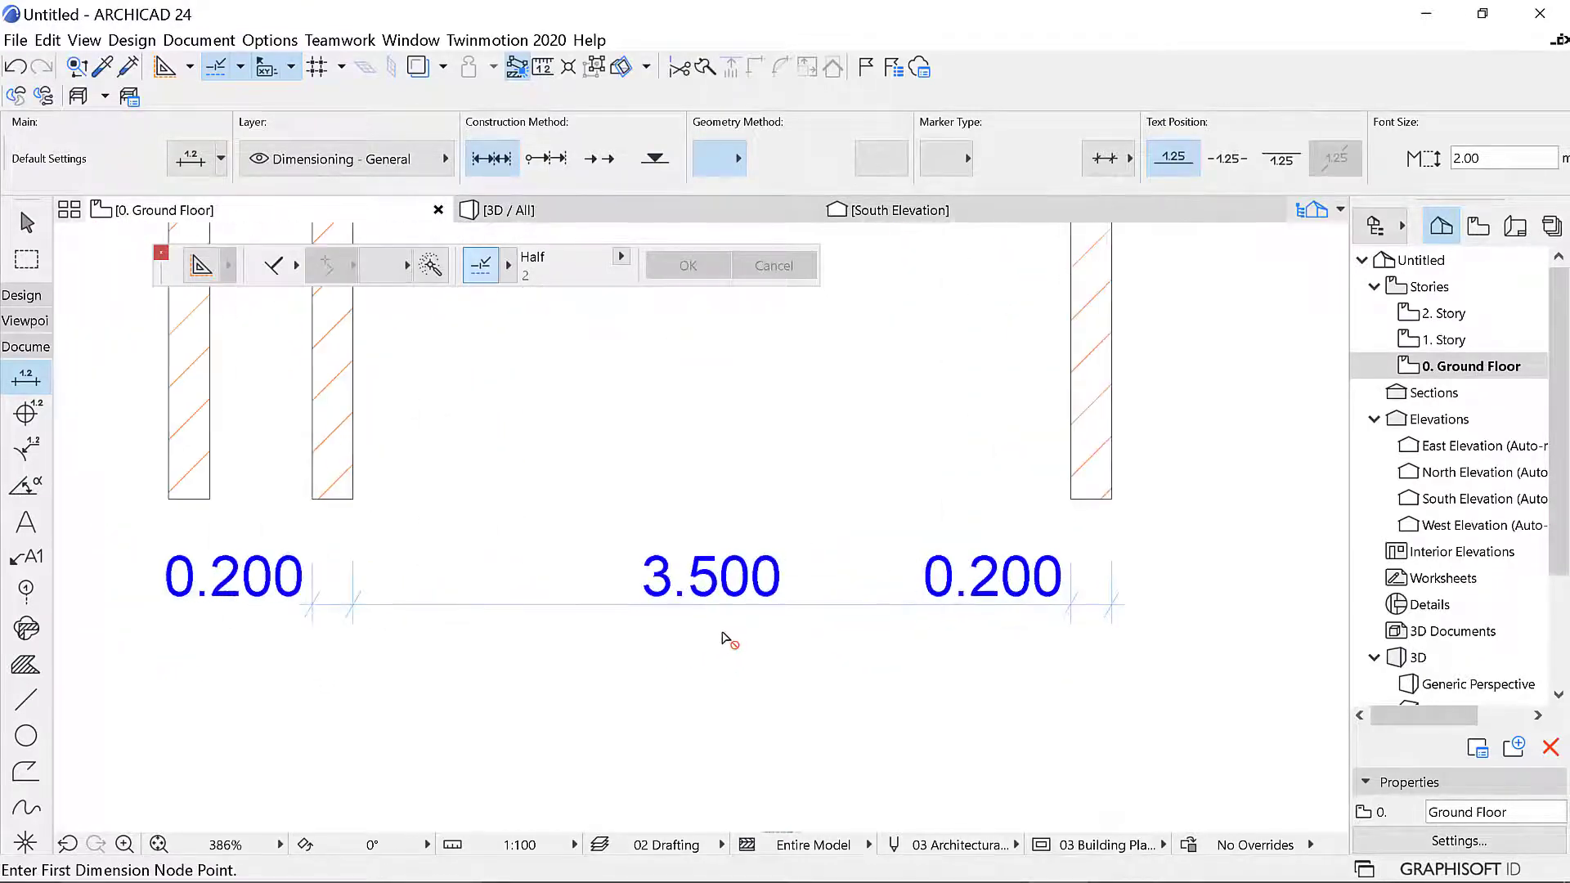
pyautogui.scroll(-3, 812, 613)
pyautogui.press('Escape')
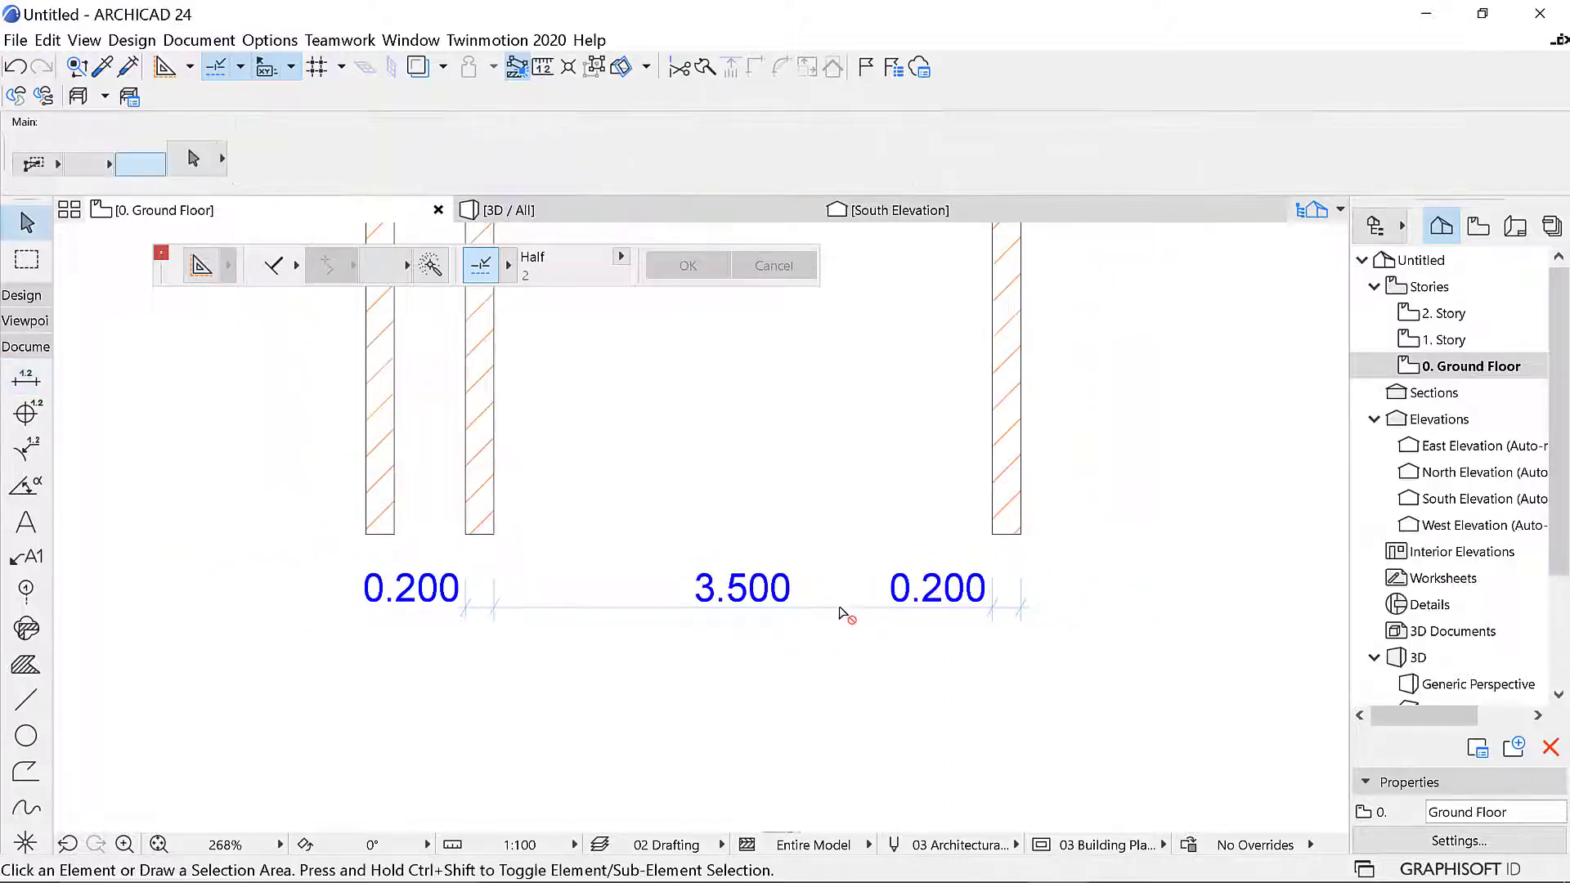
# Delete the dimension chain below the lower ends of the walls
pyautogui.click(844, 607)
pyautogui.press('Delete')
pyautogui.scroll(-4, 809, 621)
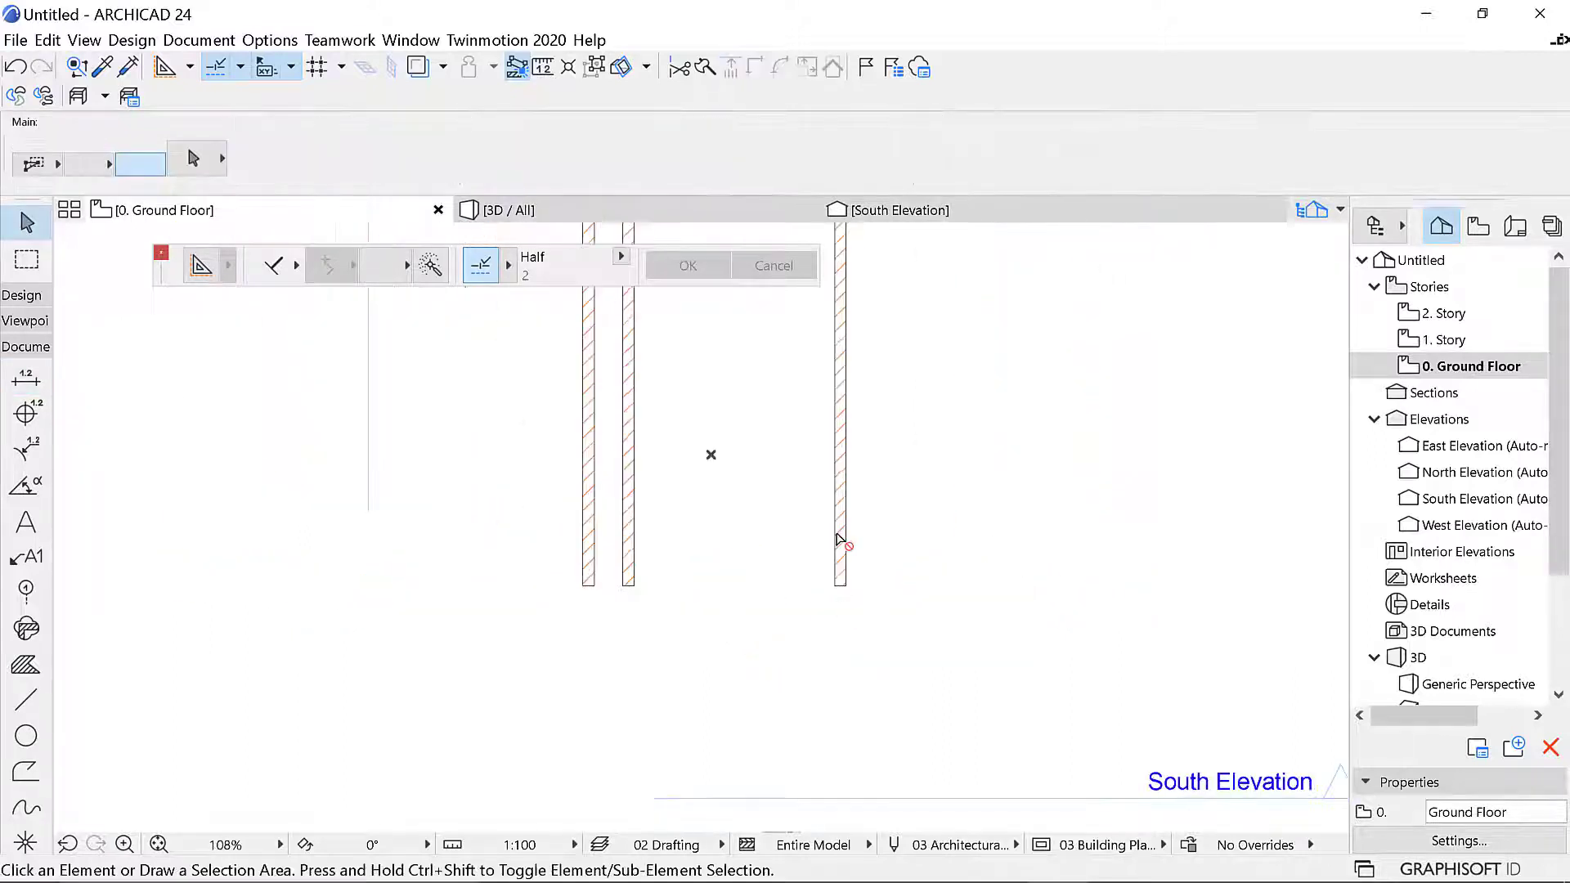
# Drag a copy of the third wall 4700 horizontally toward the East Elevation marker, using its lower end as the reference point
pyautogui.click(842, 490)
pyautogui.scroll(-5, 848, 491)
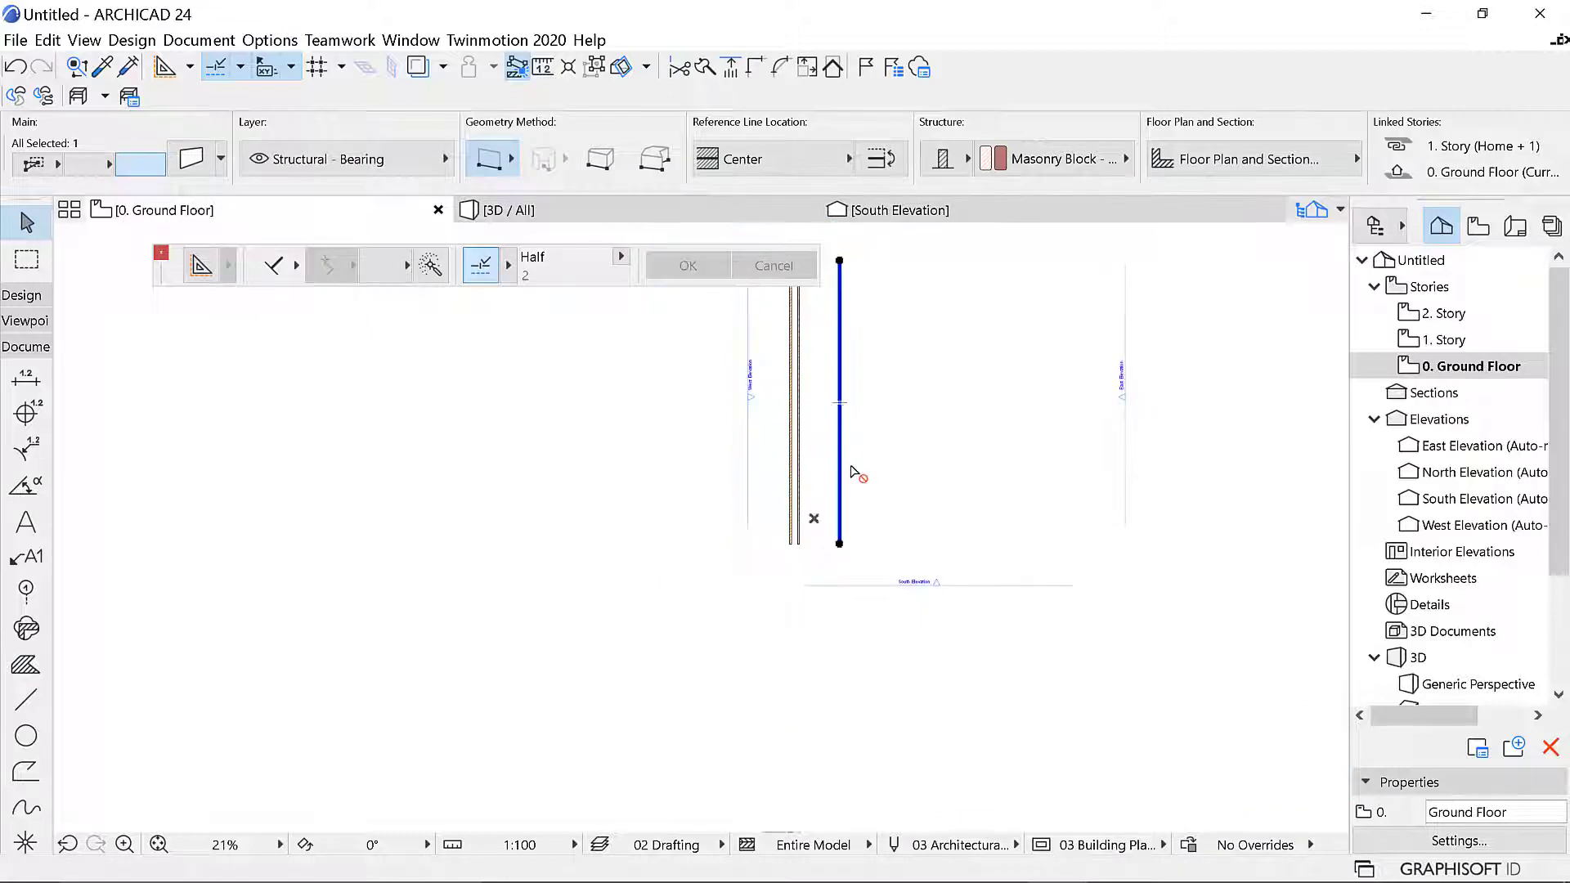
pyautogui.scroll(1, 848, 484)
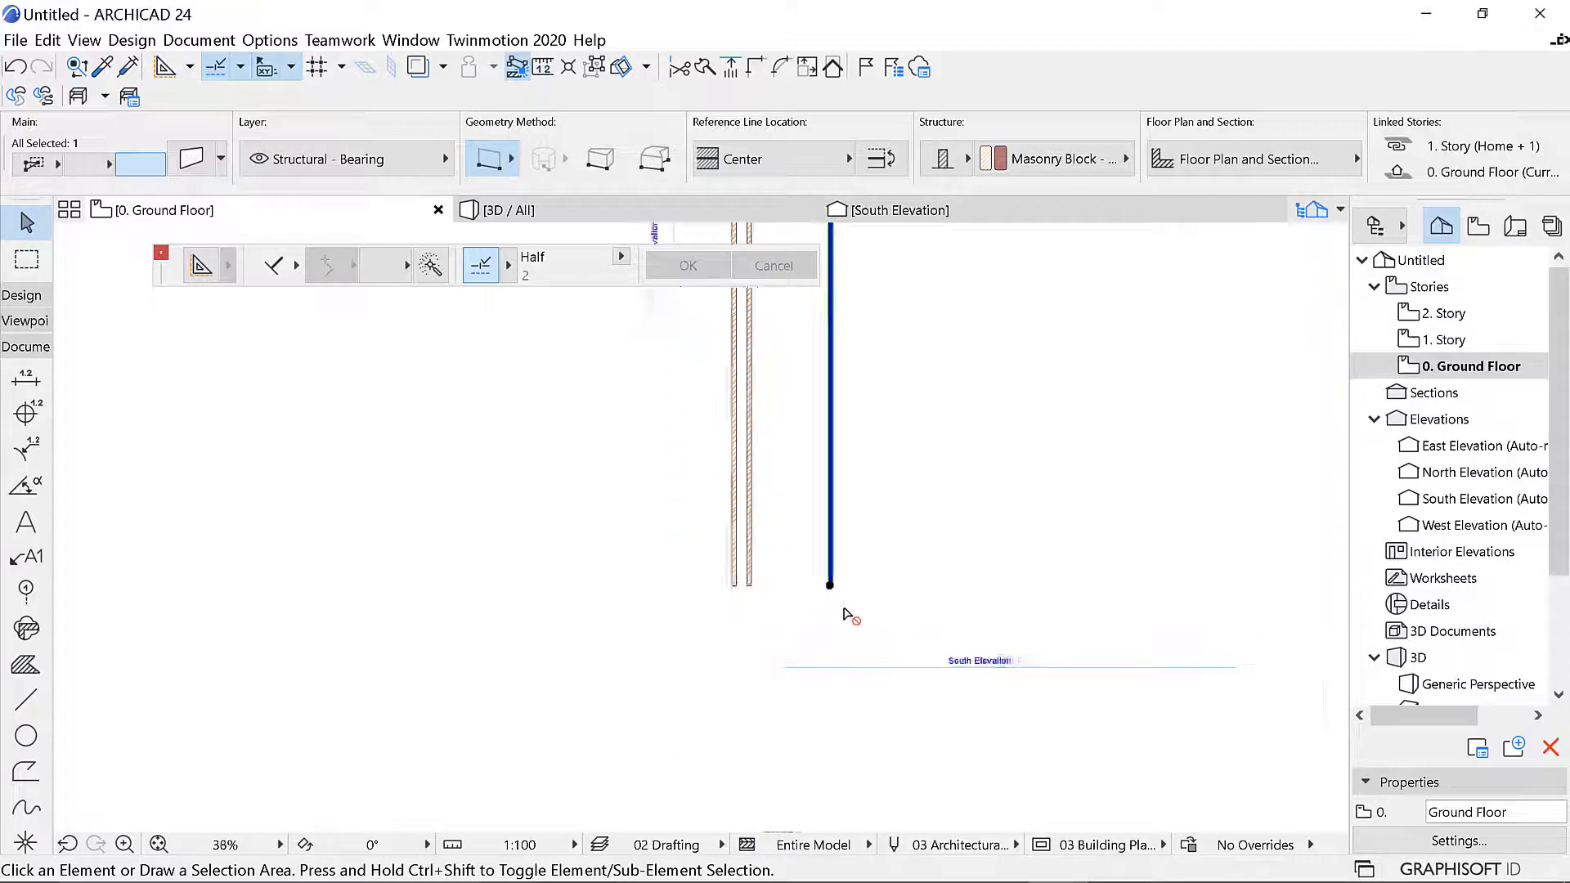
pyautogui.scroll(10, 841, 613)
pyautogui.rightClick(797, 546)
pyautogui.moveTo(798, 568)
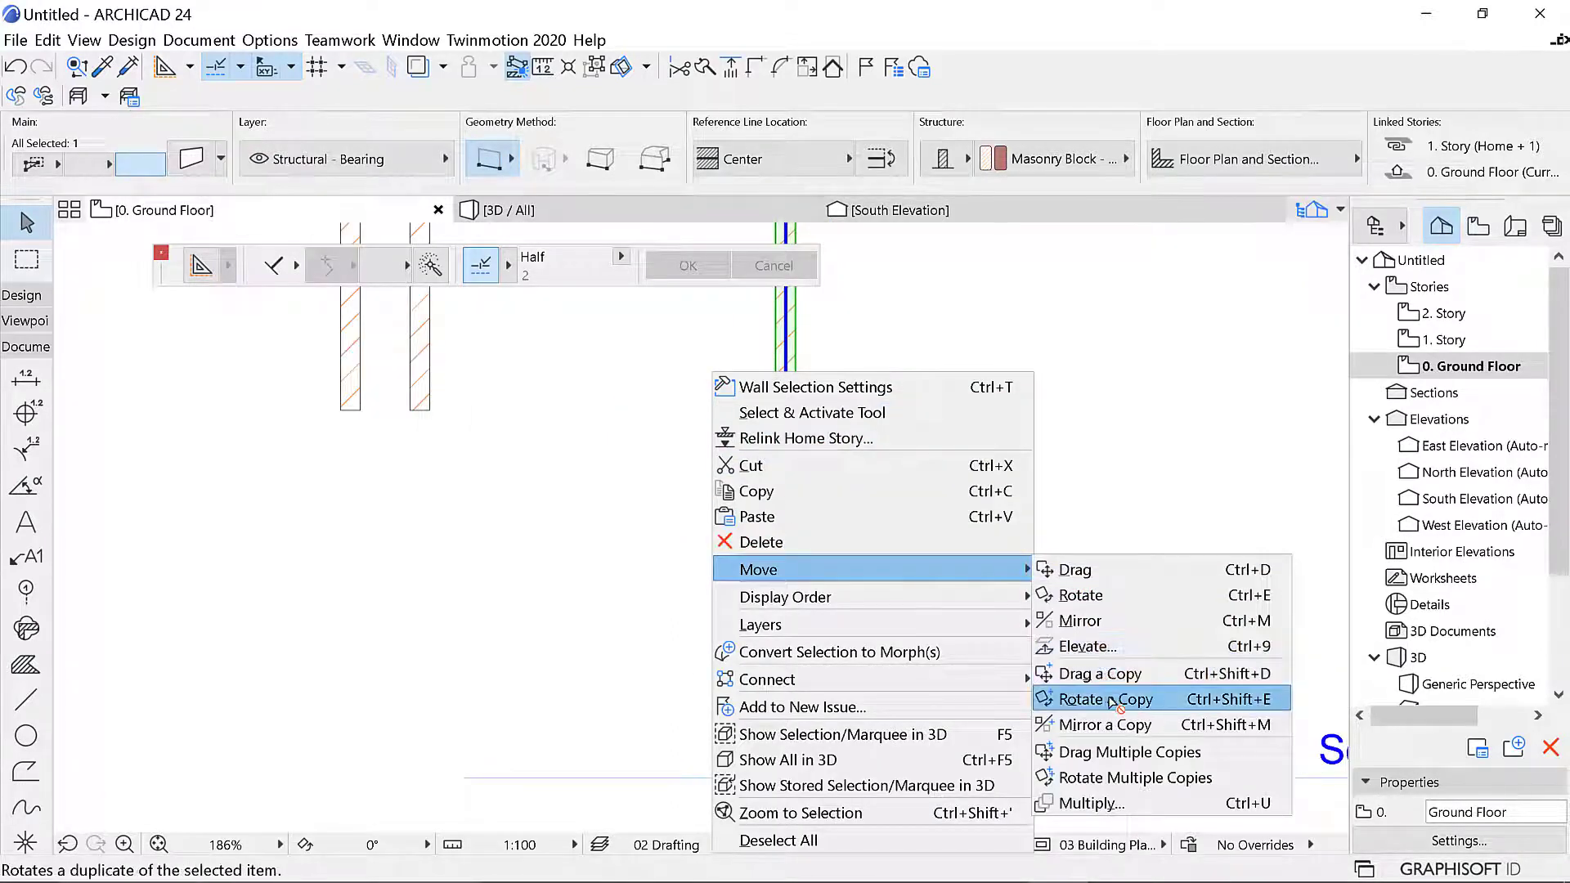
pyautogui.click(1124, 674)
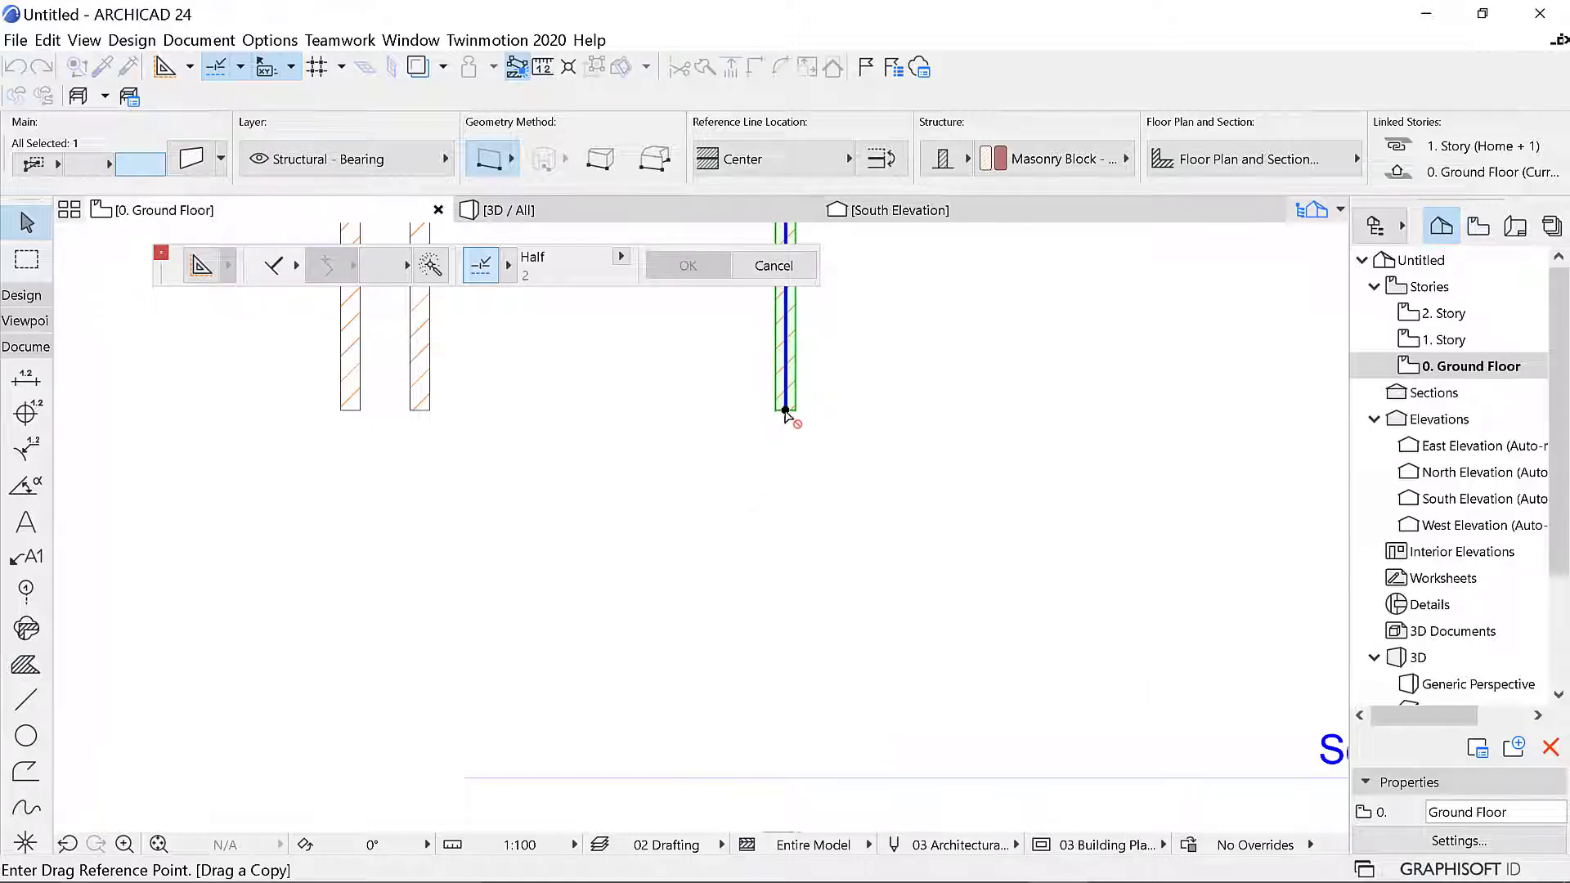
pyautogui.click(785, 412)
pyautogui.scroll(-3, 713, 584)
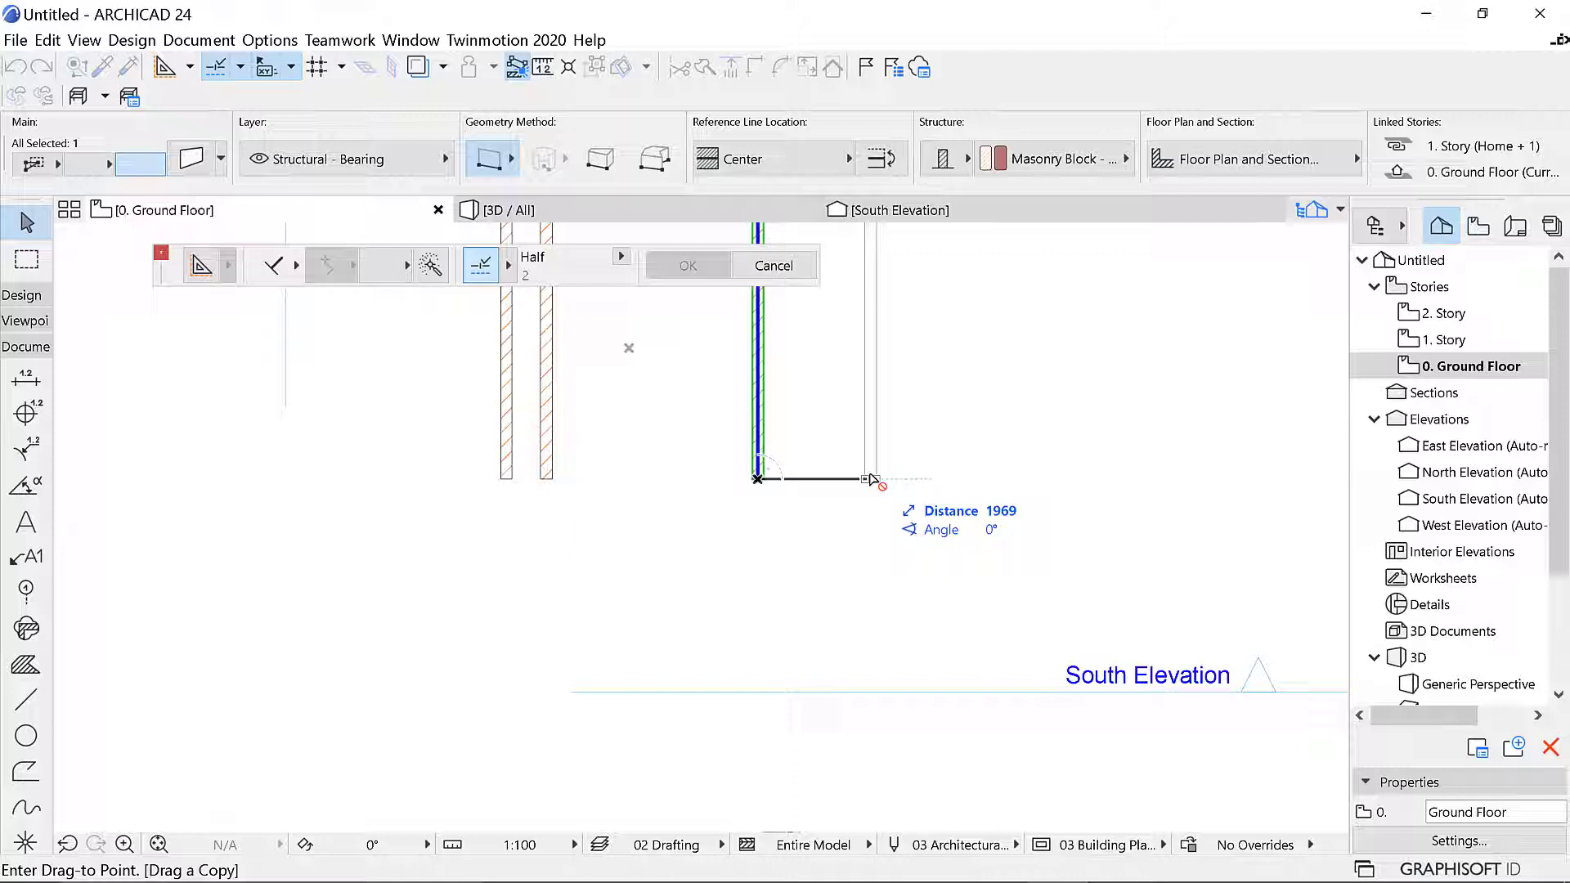
pyautogui.write('4700')
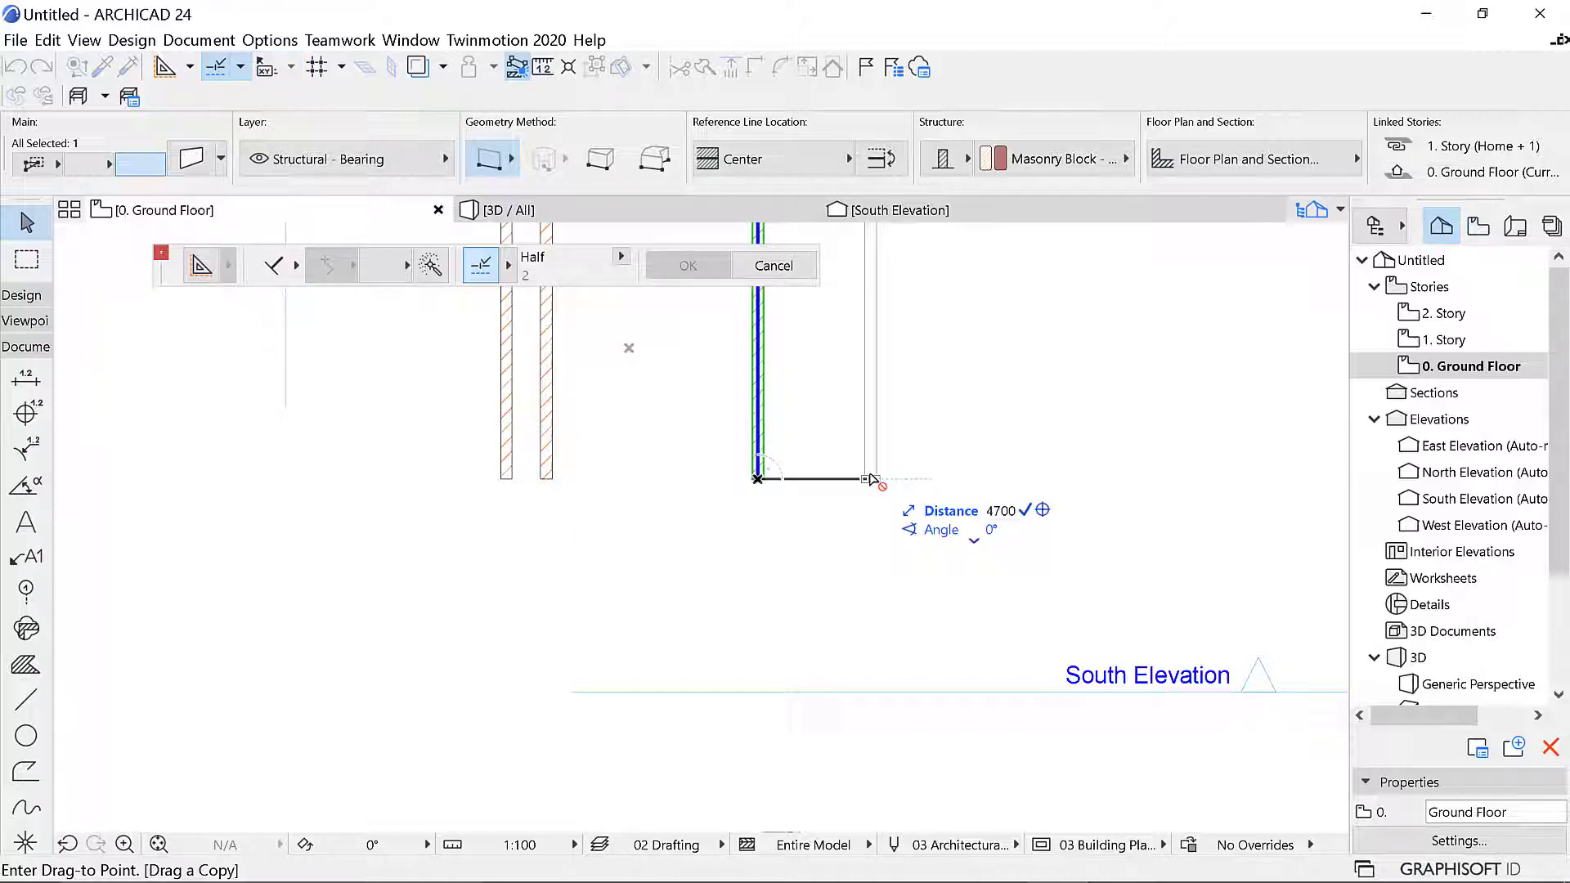
pyautogui.press('Return')
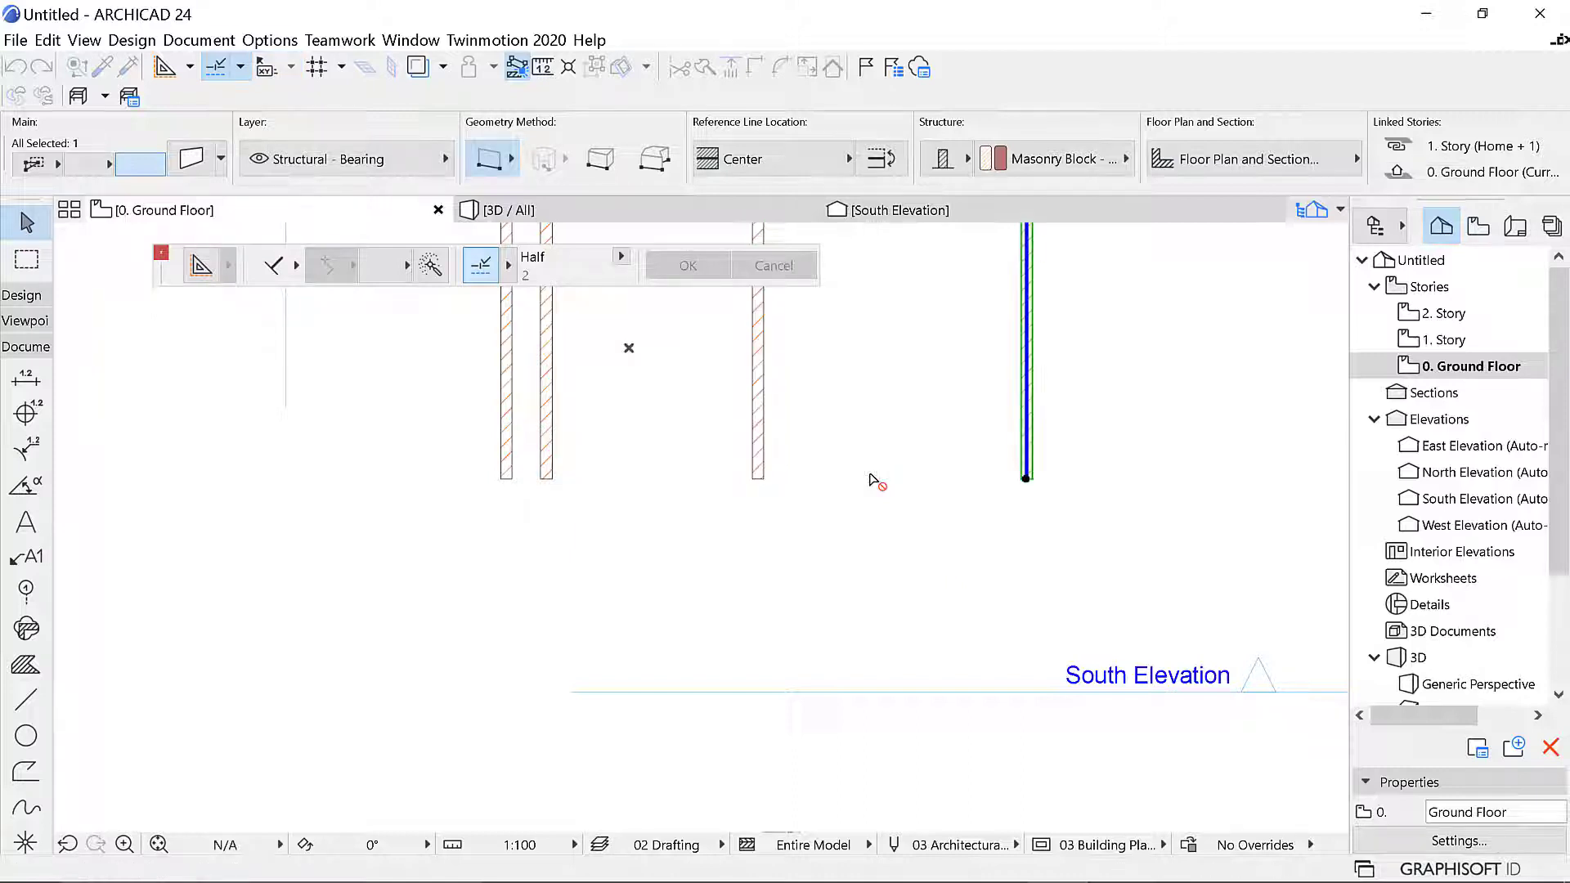
# Drag a copy of the fourth wall 3000 horizontally toward the East Elevation marker from its lower end, and deselect the new wall
pyautogui.scroll(-4, 449, 578)
pyautogui.scroll(4, 865, 677)
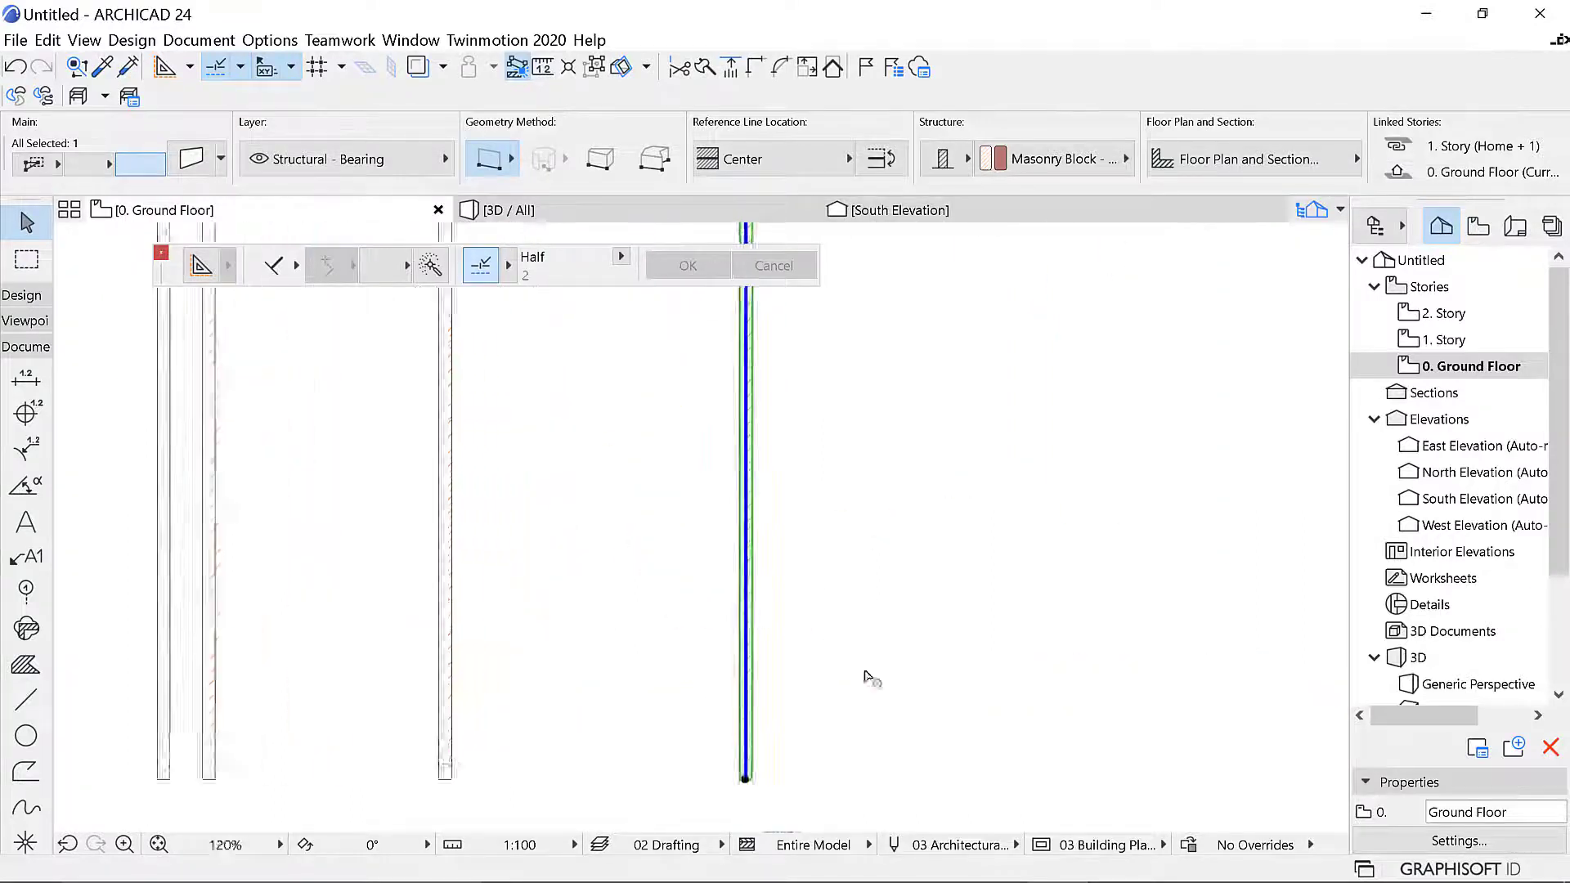
pyautogui.scroll(-3, 802, 620)
pyautogui.scroll(5, 830, 725)
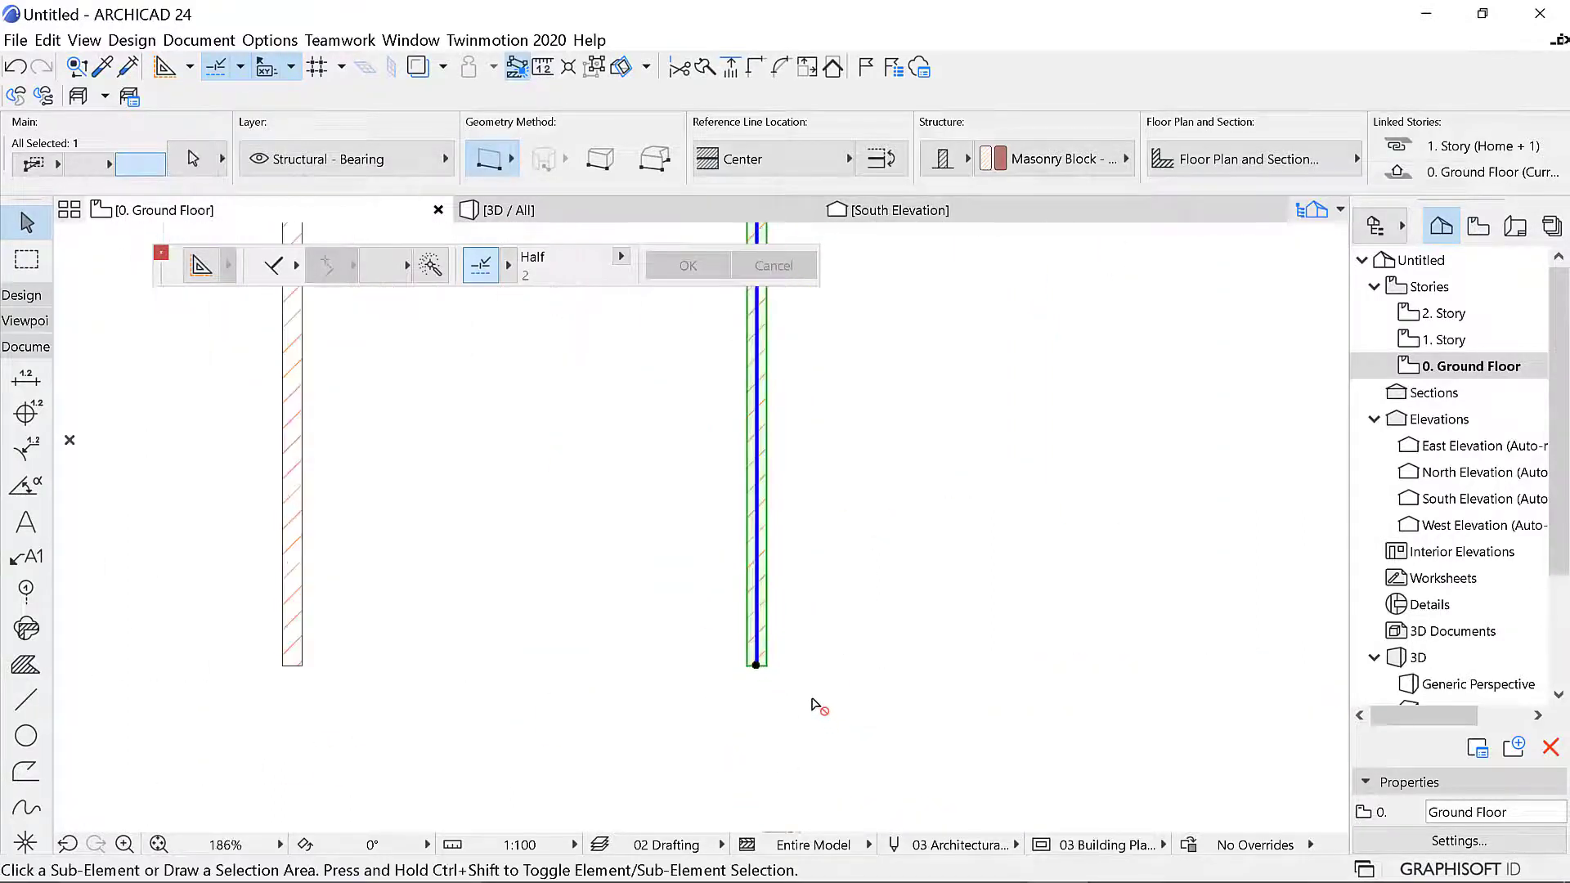
pyautogui.rightClick(687, 585)
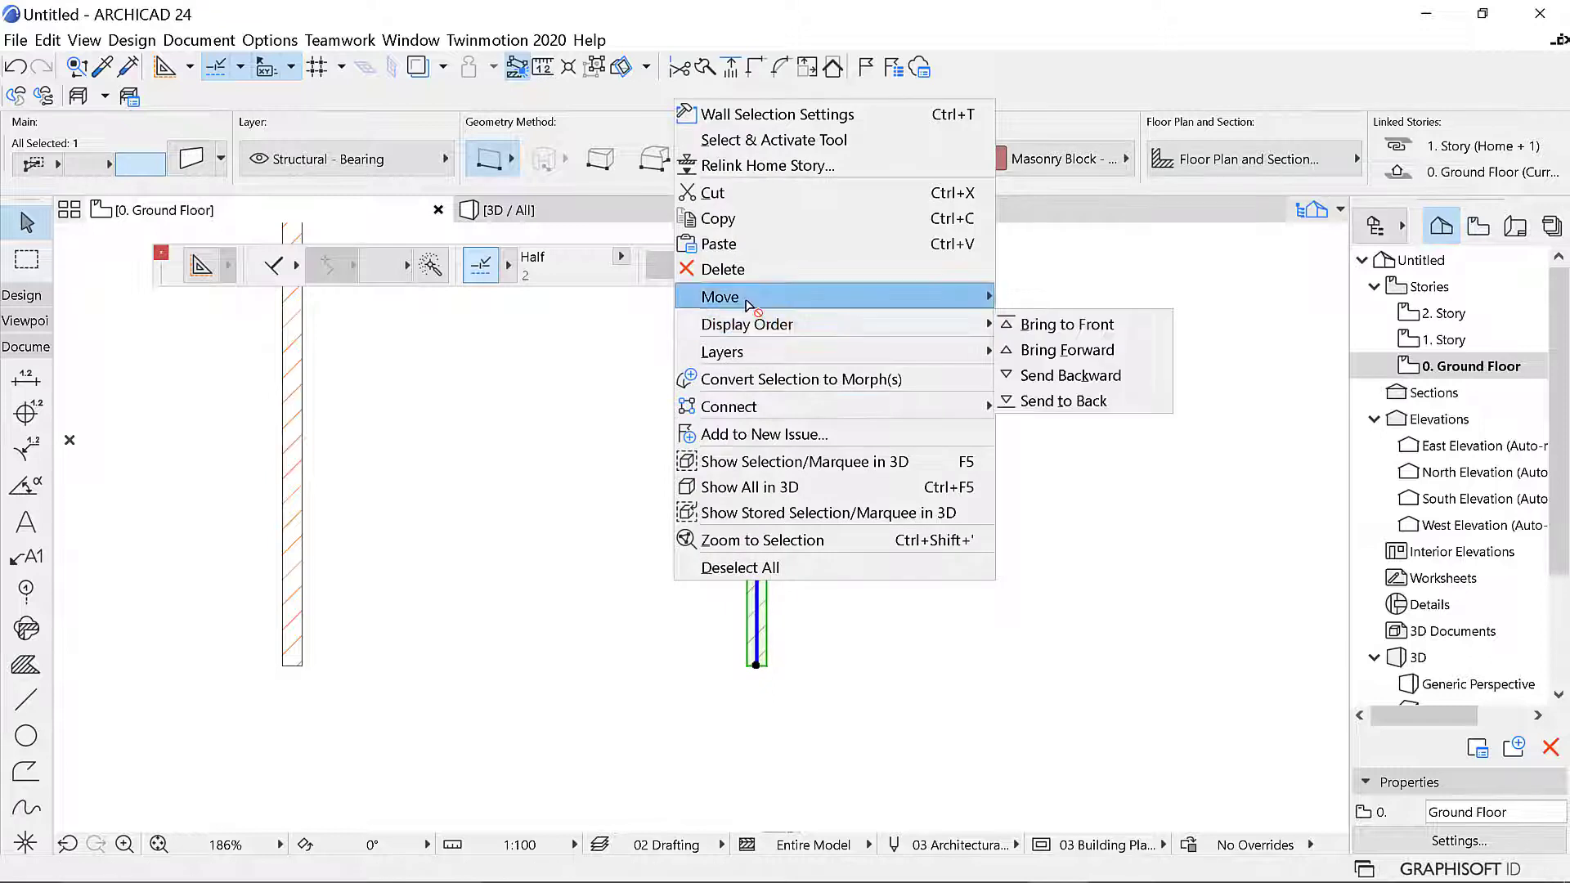
pyautogui.moveTo(899, 296)
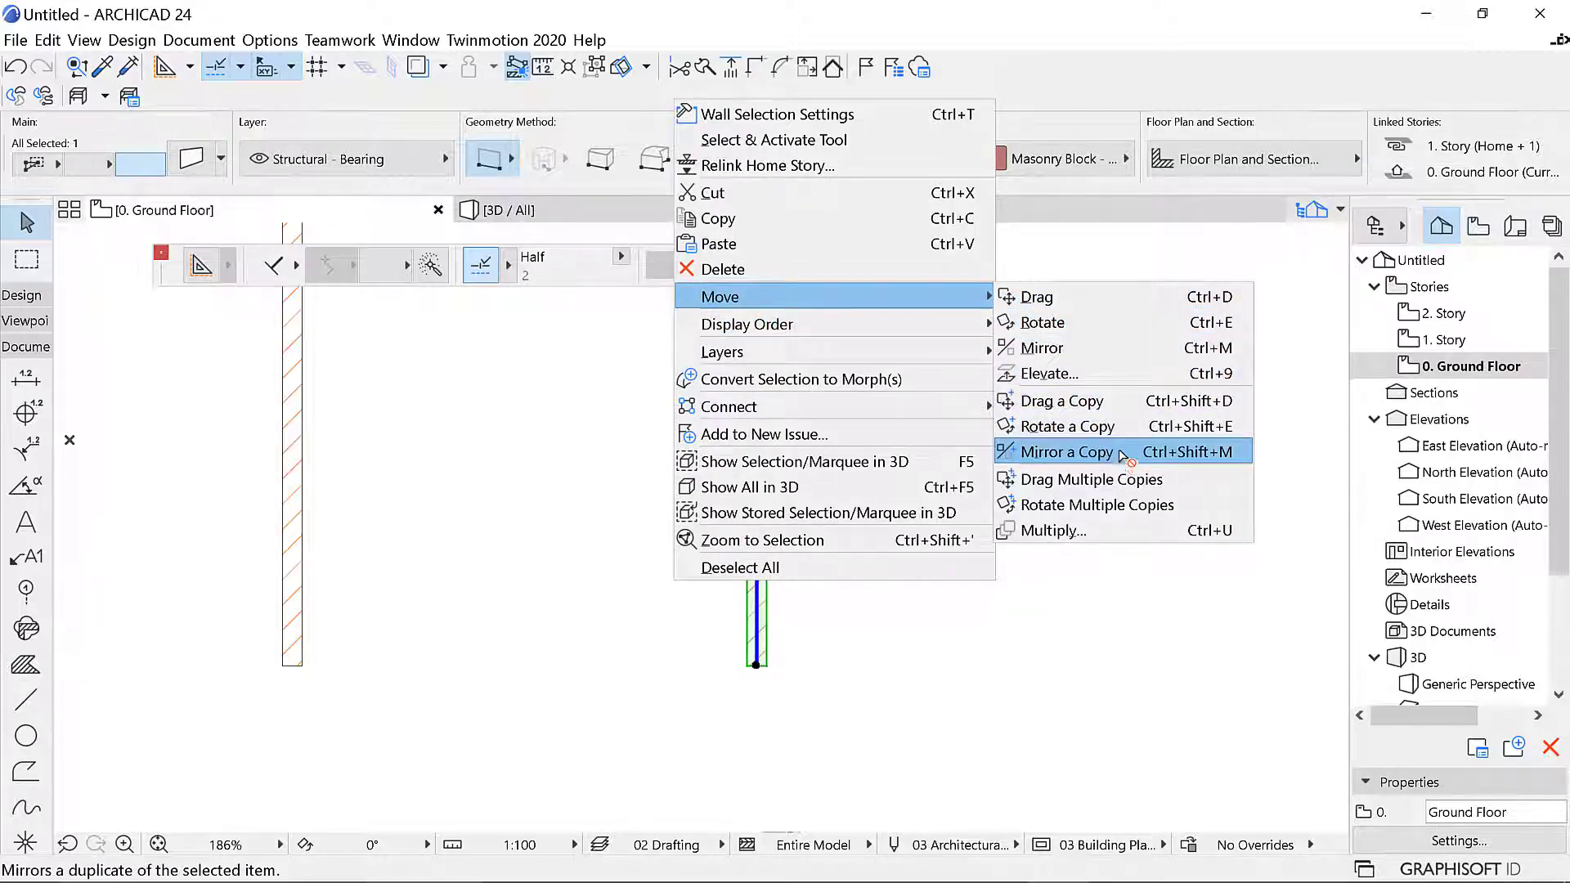
pyautogui.click(1071, 400)
pyautogui.scroll(2, 760, 699)
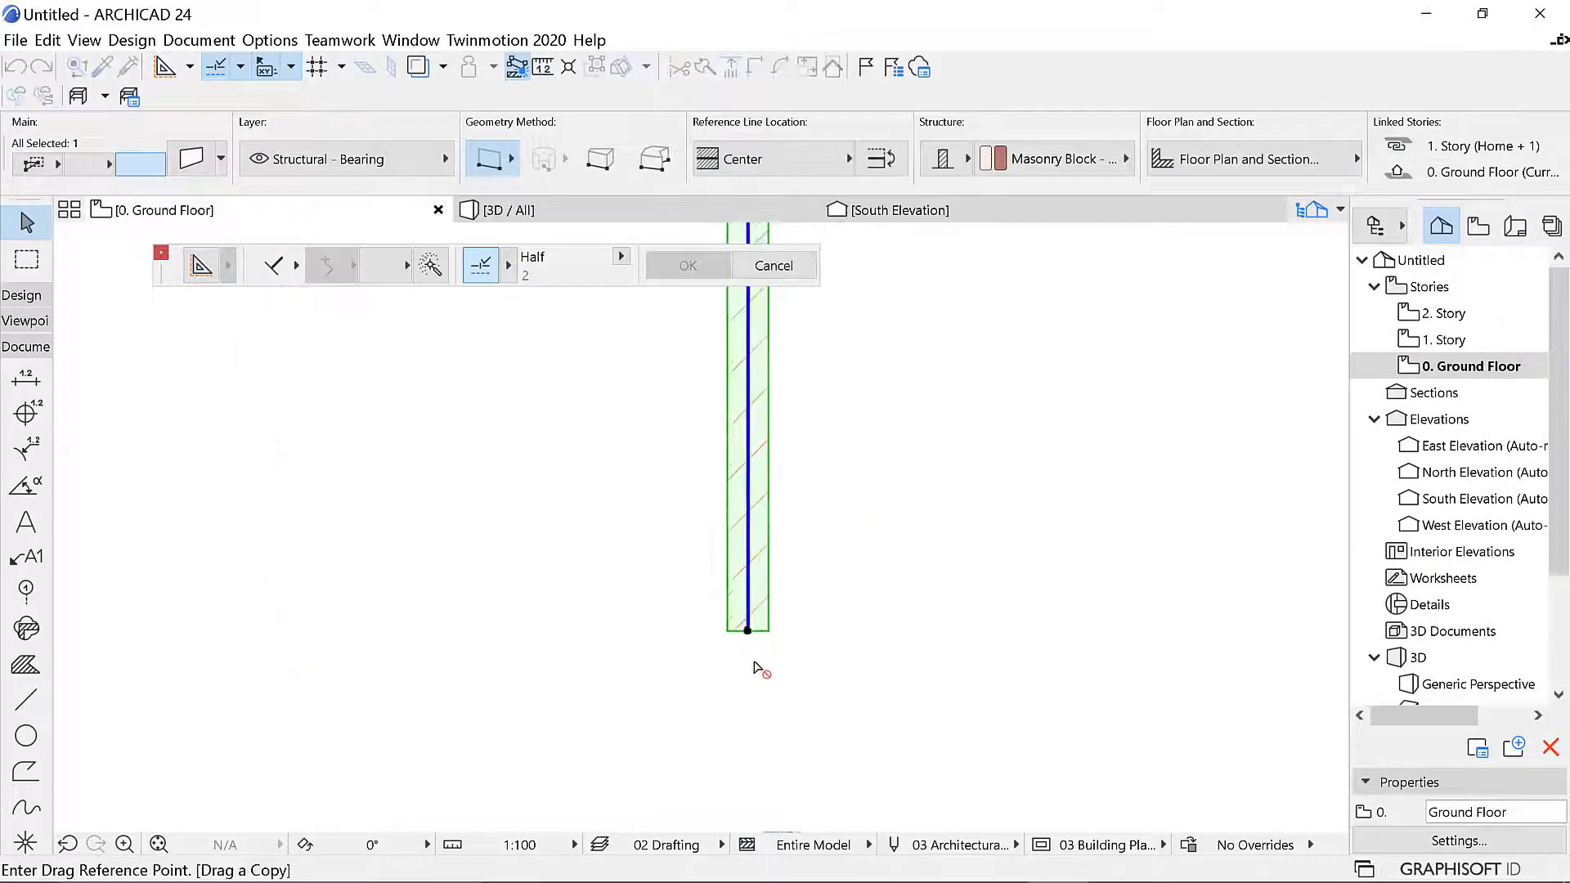
pyautogui.click(747, 630)
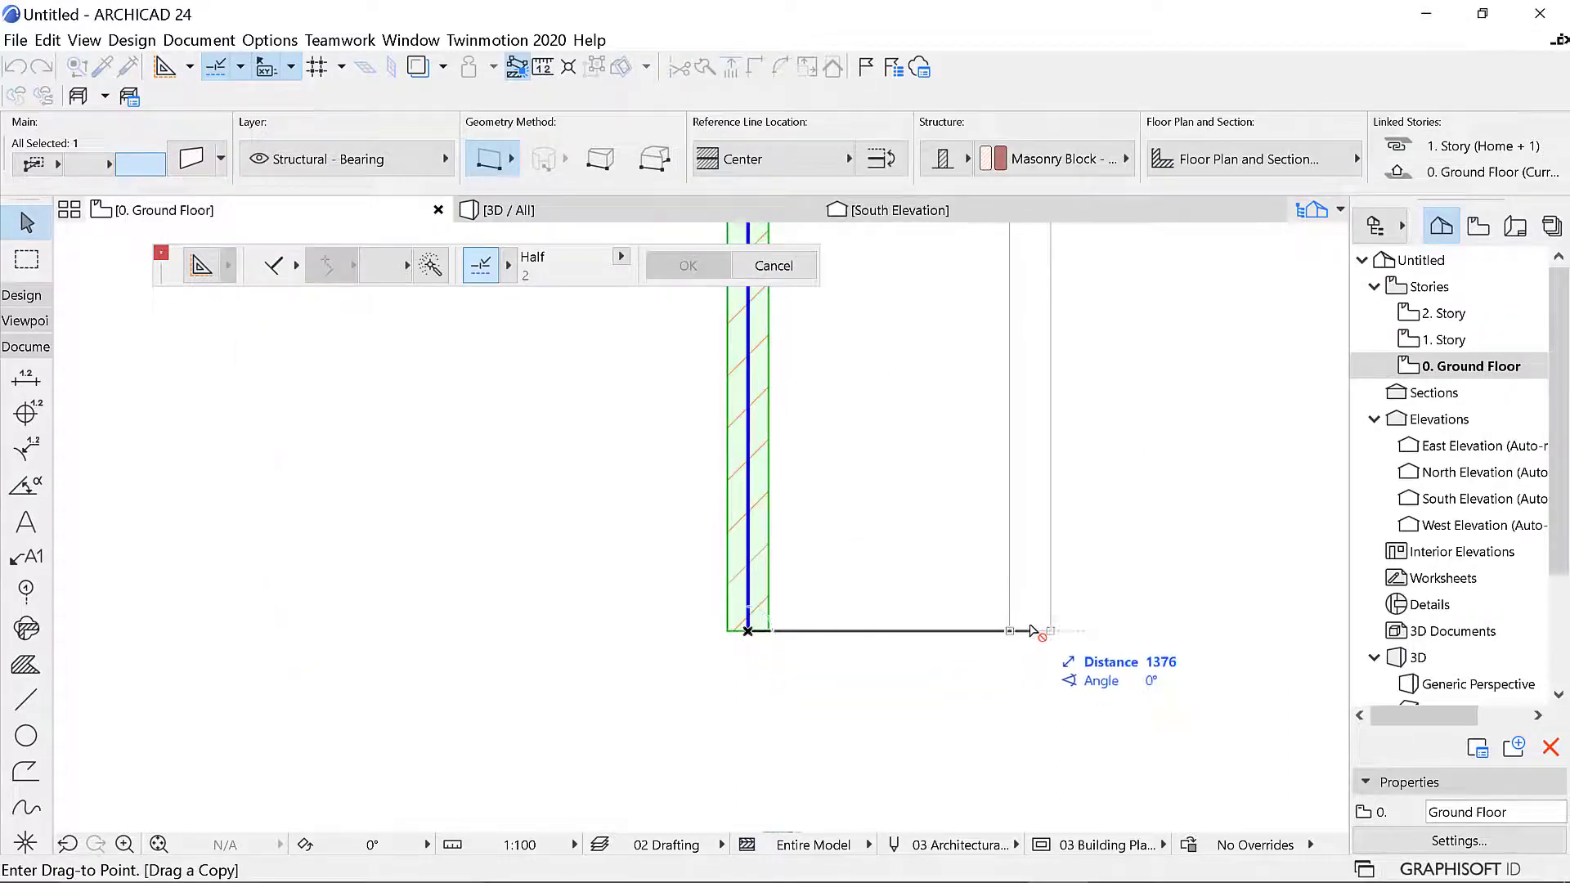
pyautogui.write('2')
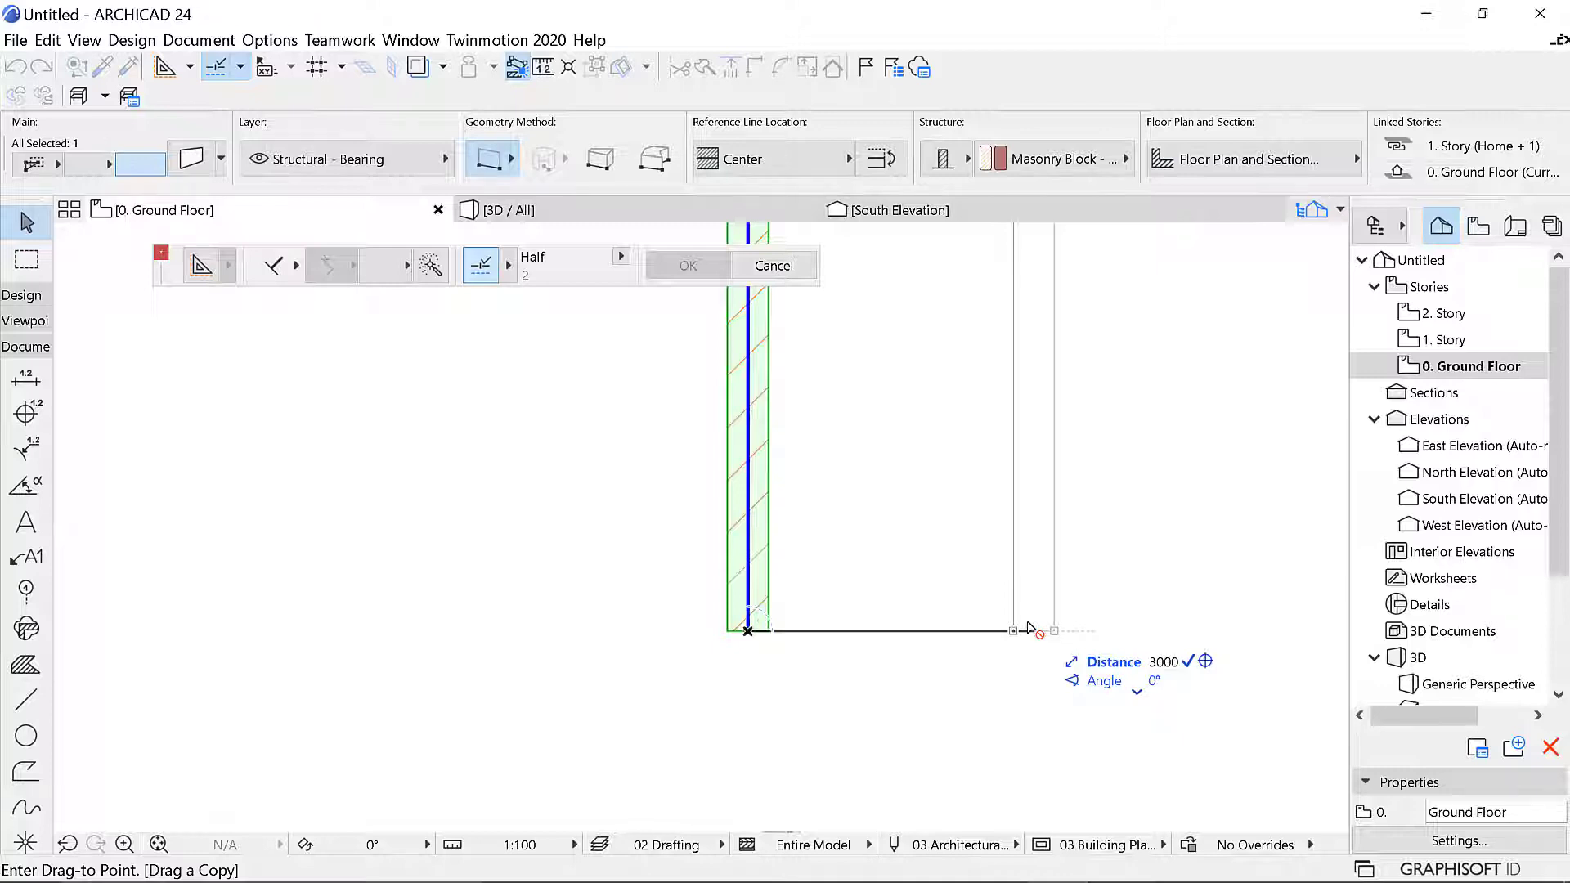
pyautogui.press('Return')
pyautogui.scroll(-7, 883, 532)
pyautogui.click(1005, 498)
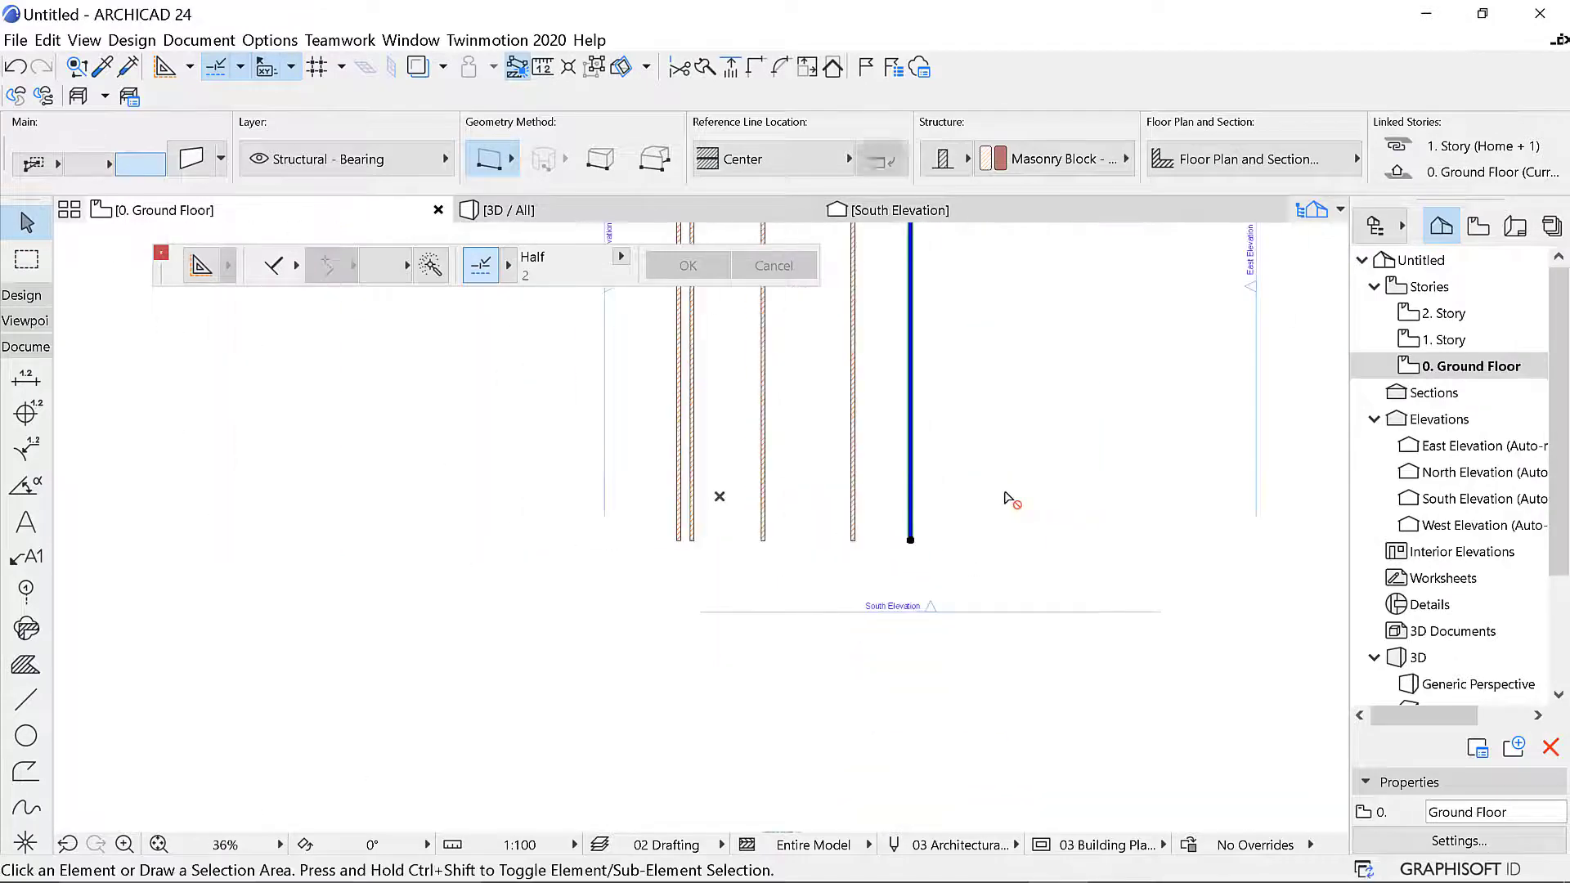
# Select the North Elevation marker line above the five walls and try to drag it from its east end
pyautogui.scroll(-5, 939, 550)
pyautogui.scroll(5, 948, 533)
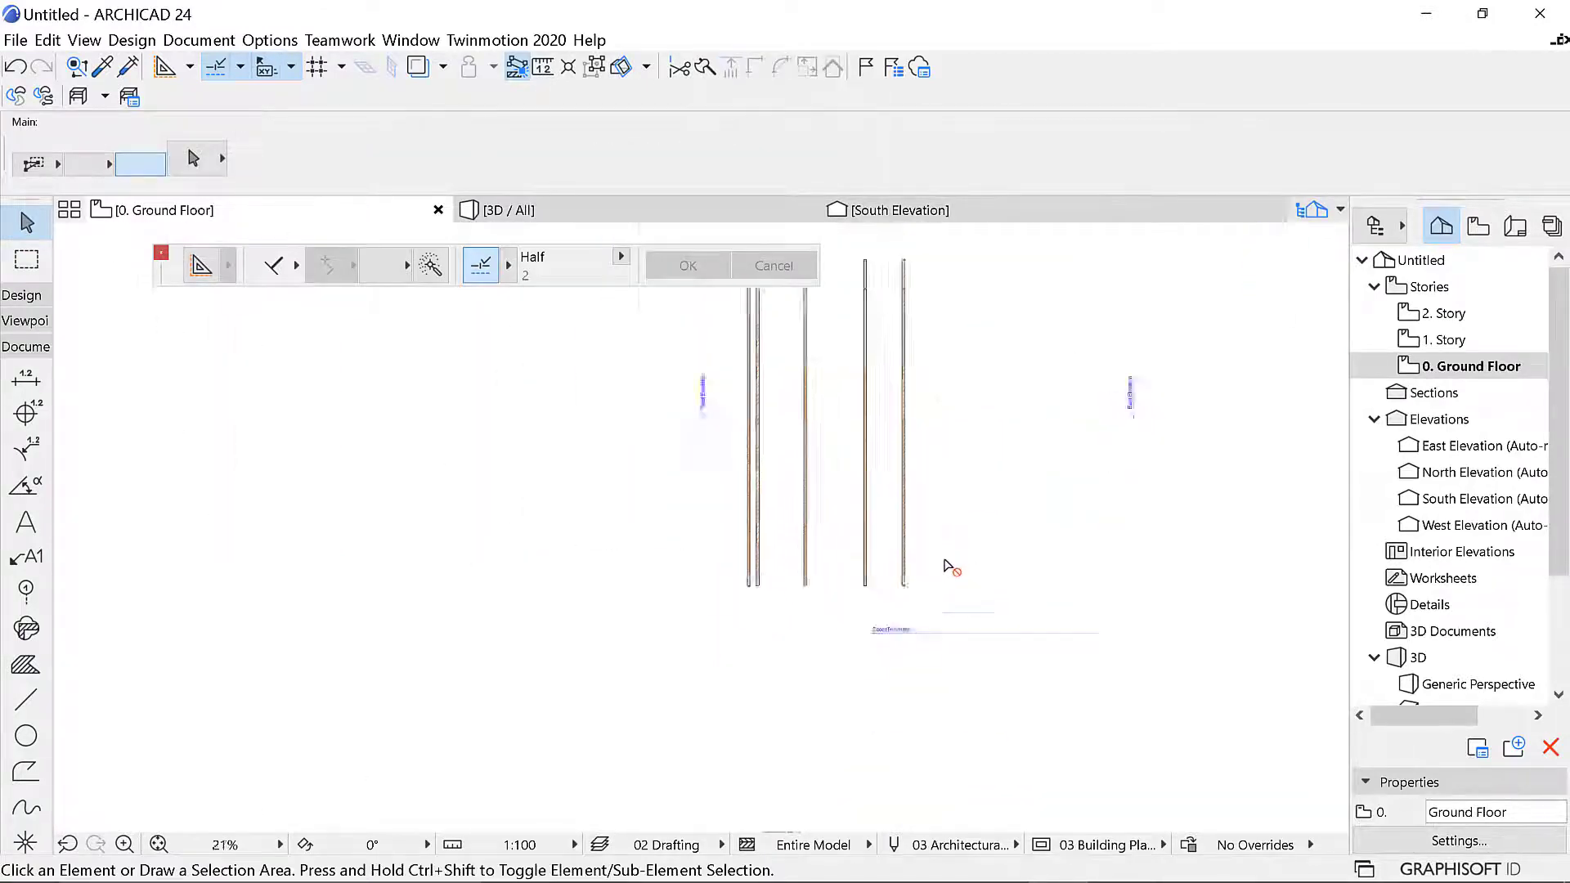
pyautogui.scroll(-4, 926, 489)
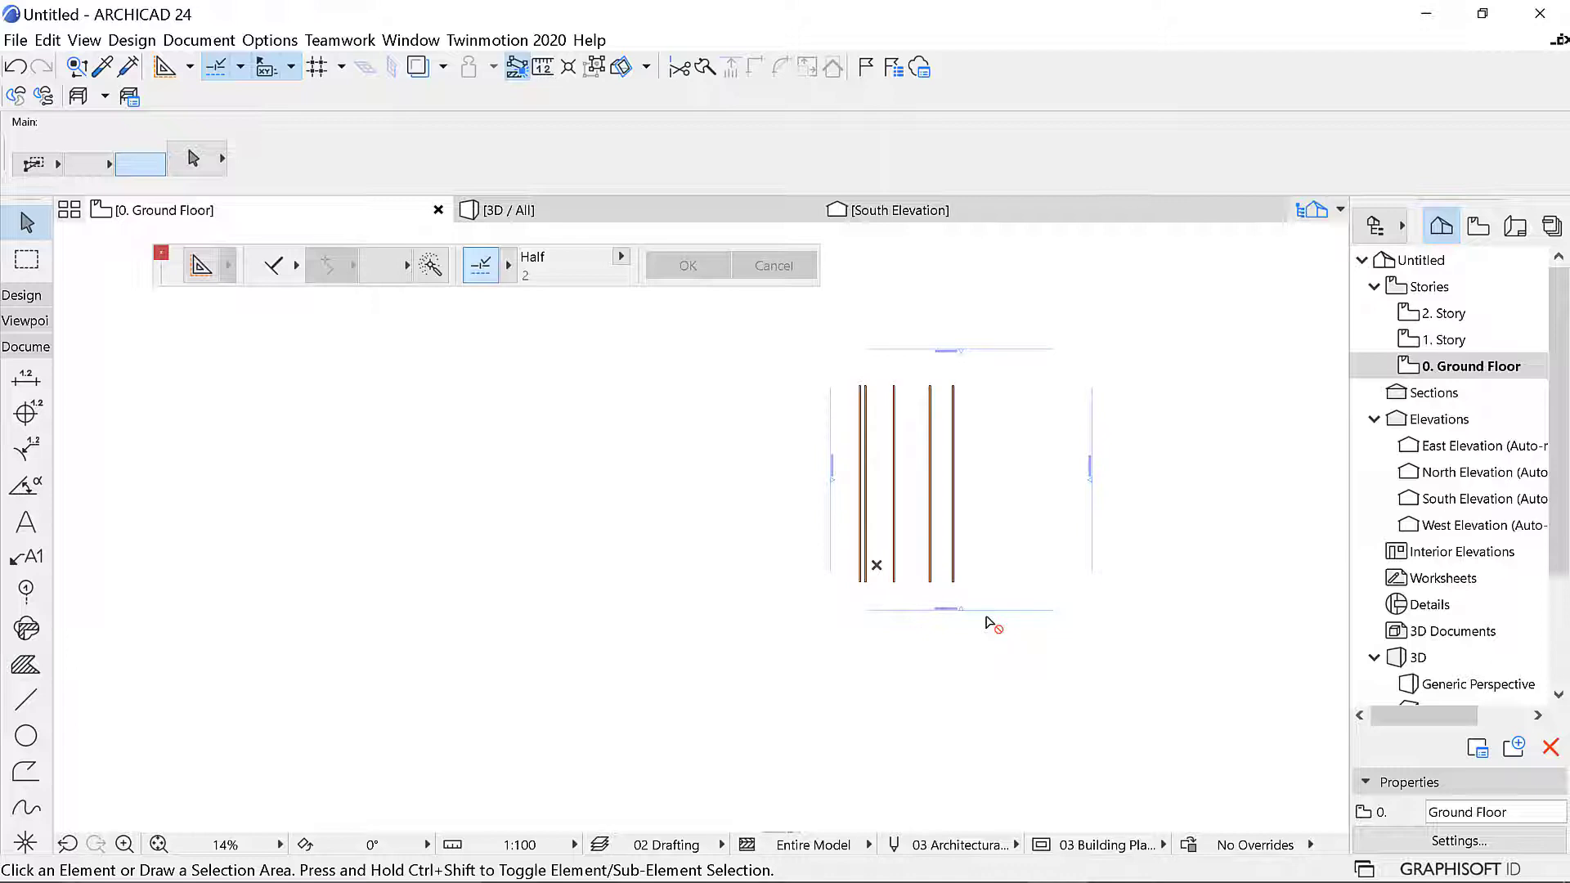
pyautogui.scroll(4, 973, 376)
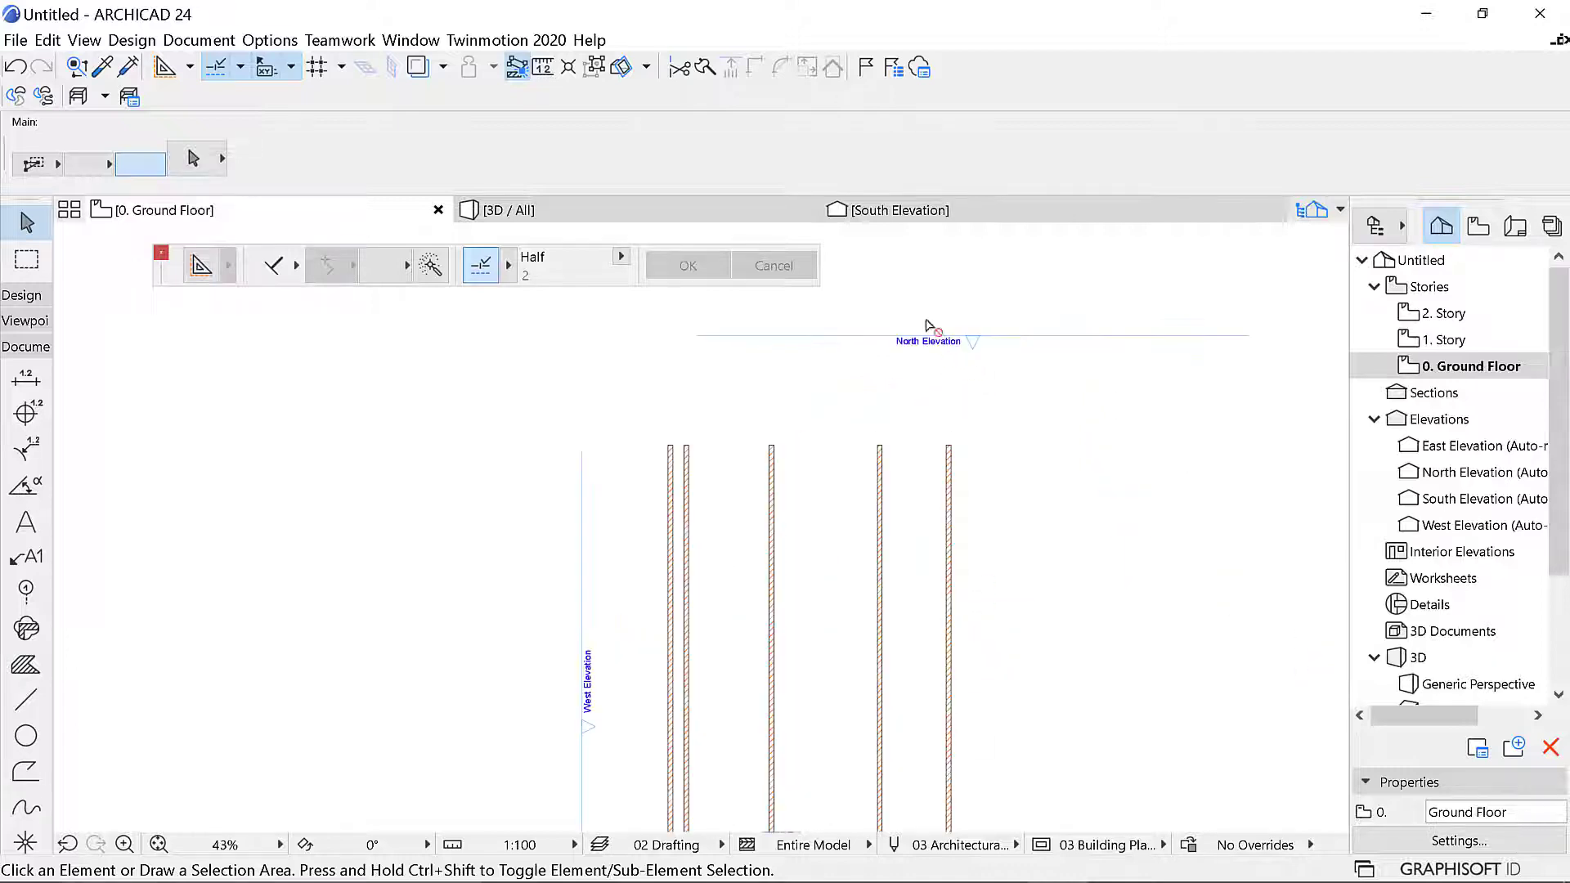
pyautogui.scroll(-2, 924, 288)
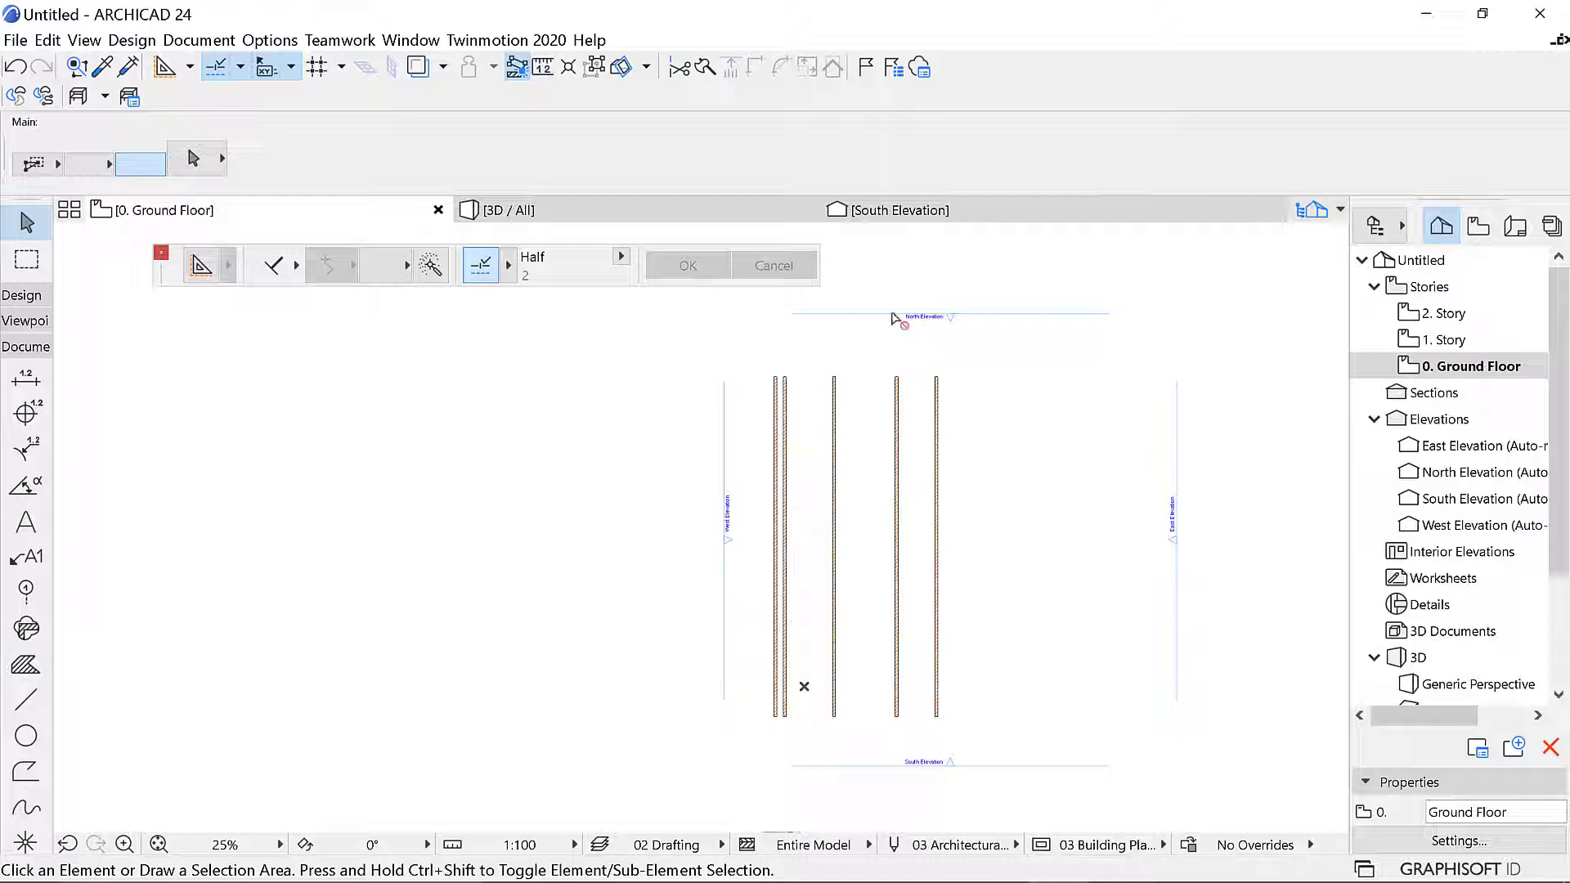
pyautogui.click(1055, 316)
pyautogui.scroll(-1, 1120, 307)
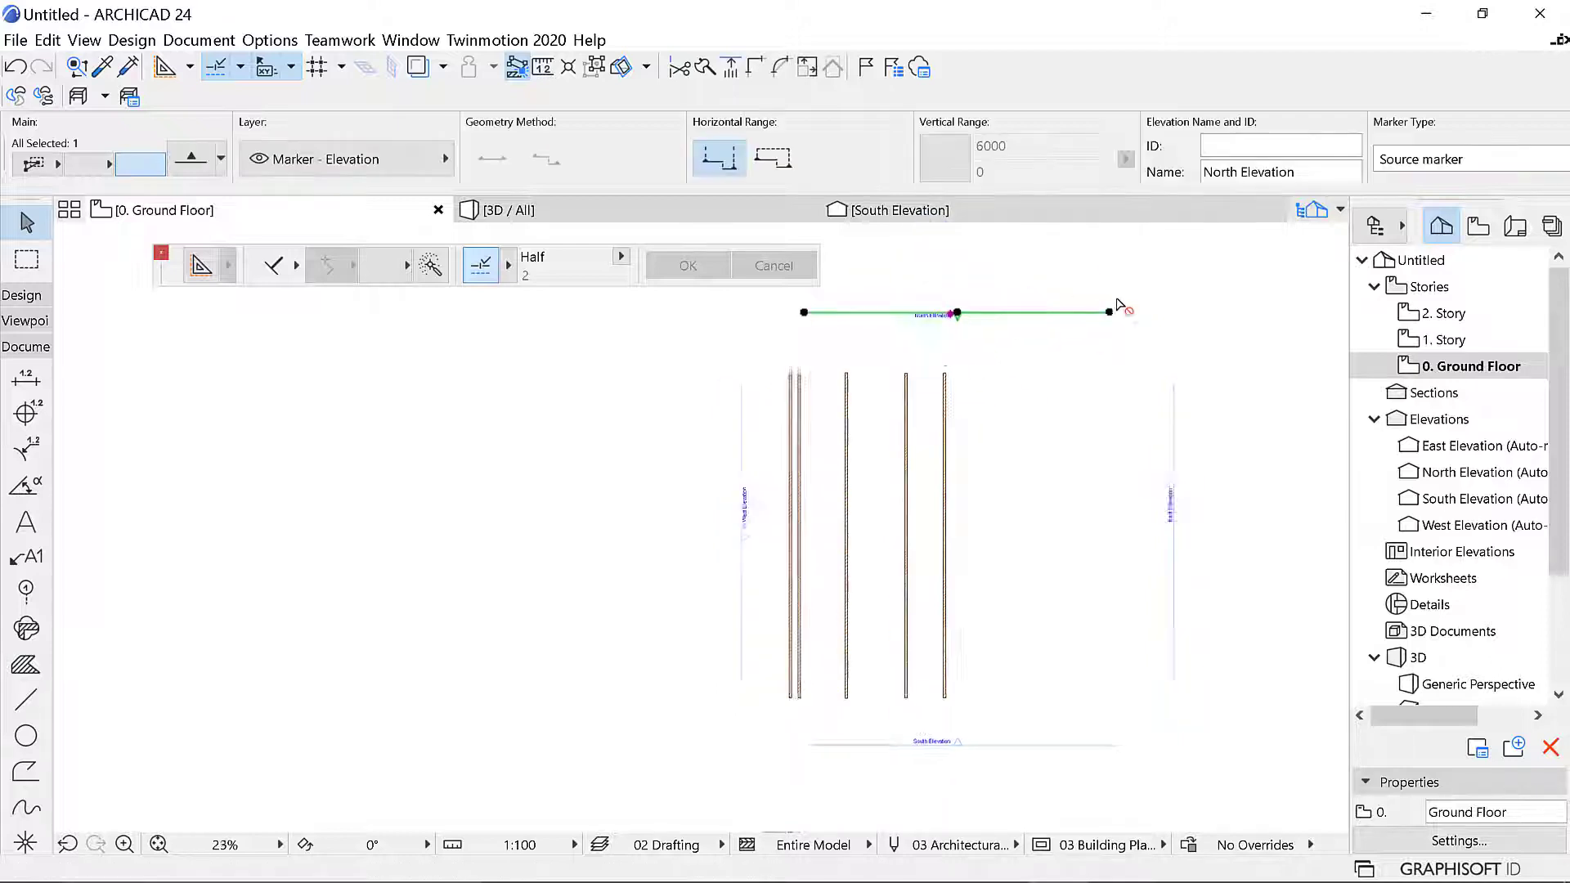
pyautogui.scroll(-1, 1120, 307)
pyautogui.scroll(-3, 1116, 319)
pyautogui.moveTo(1117, 319); pyautogui.dragTo(988, 389, button='middle')
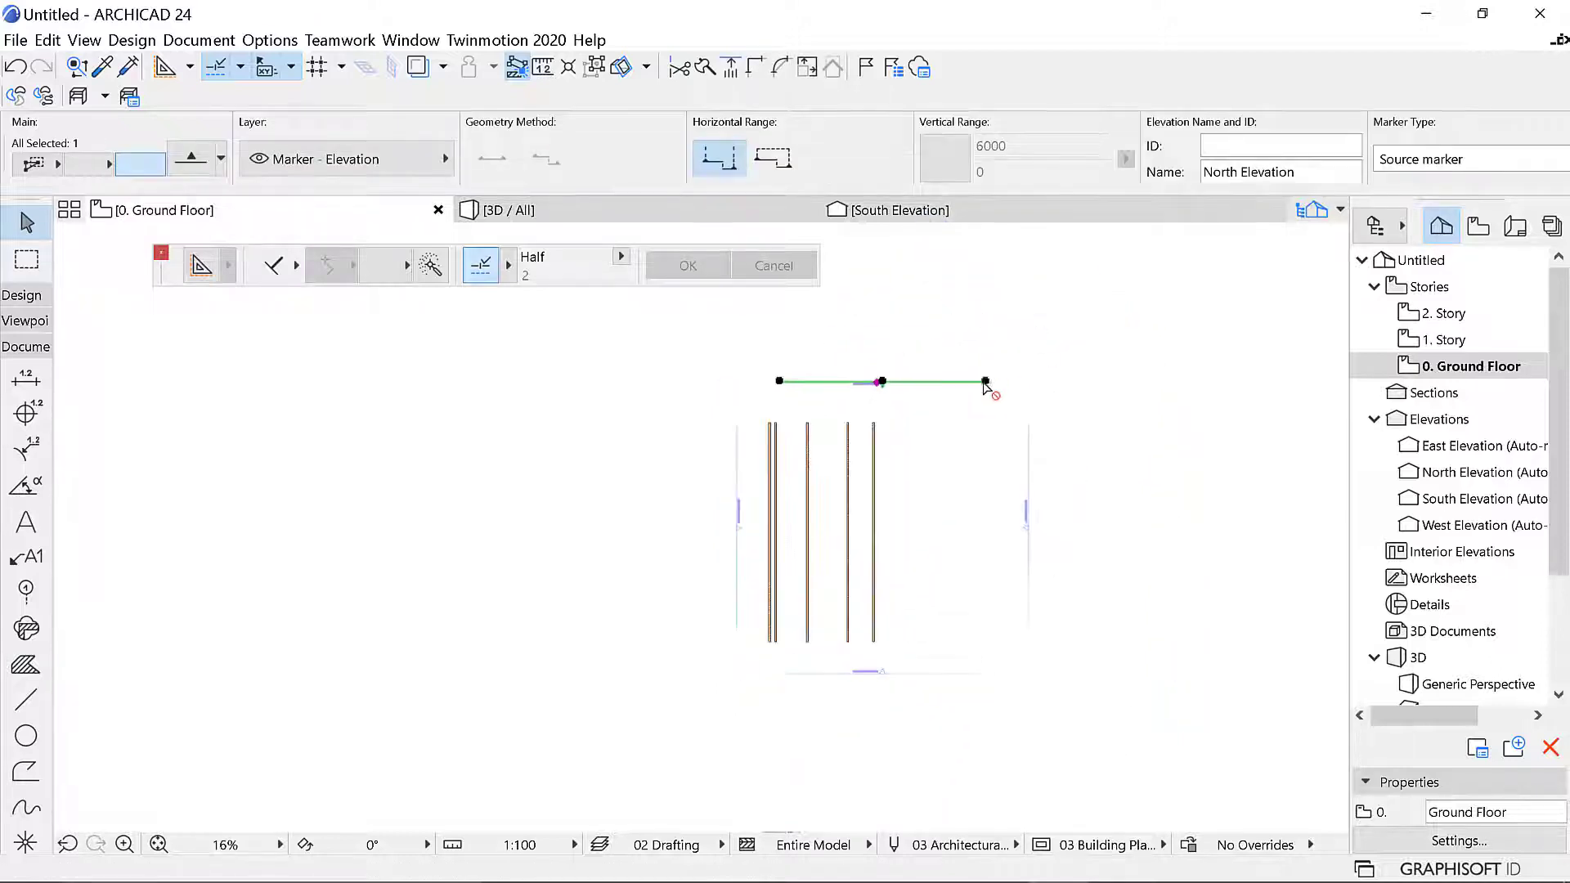
pyautogui.scroll(5, 985, 384)
pyautogui.click(998, 426)
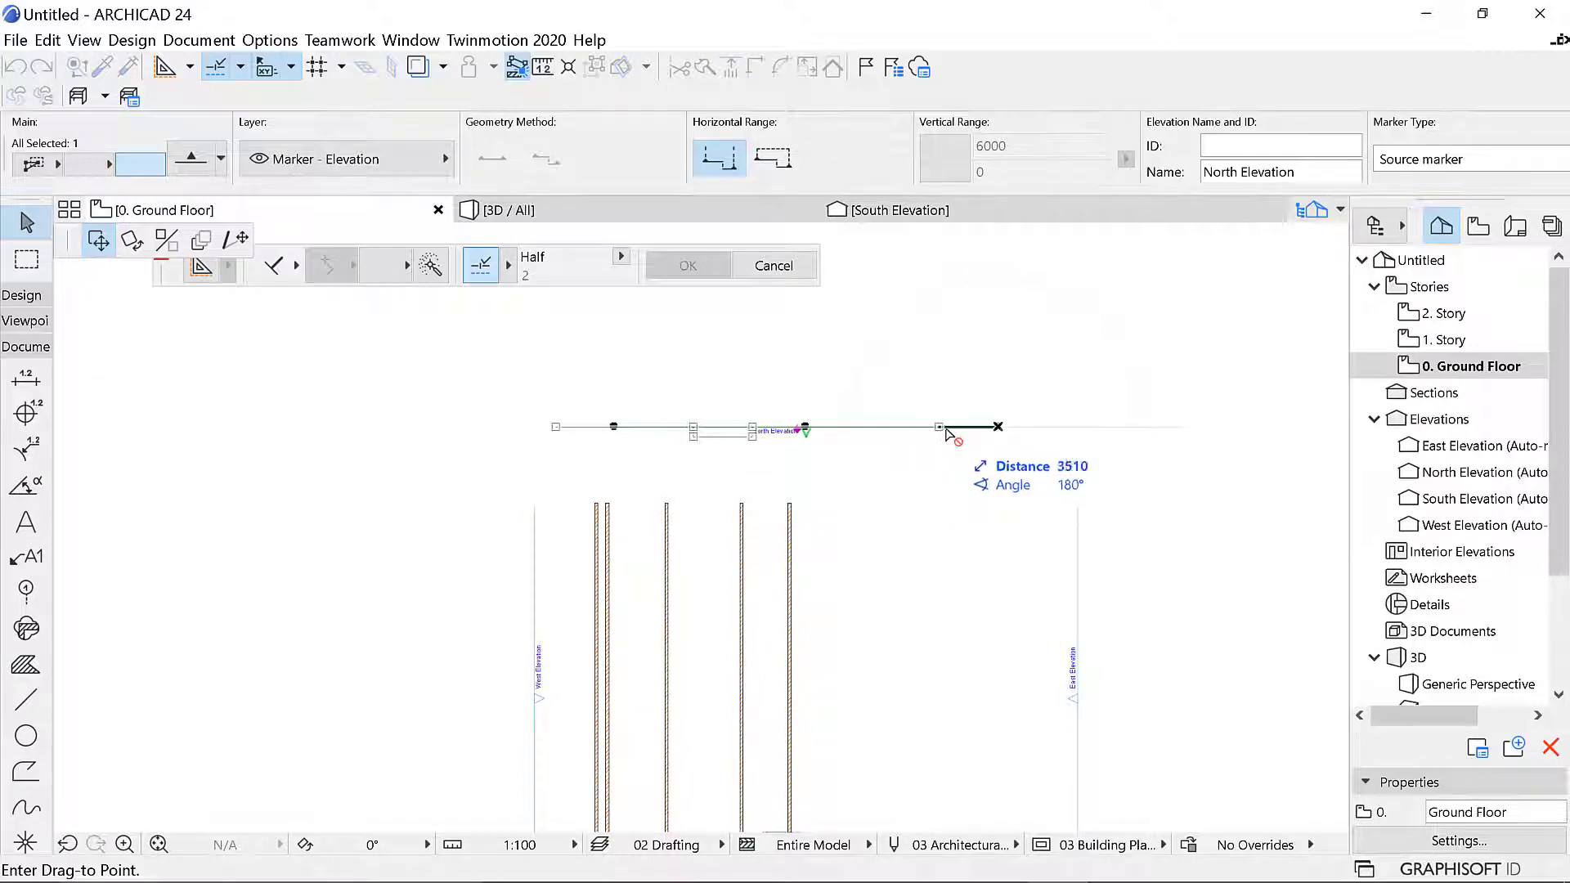
pyautogui.press('Escape')
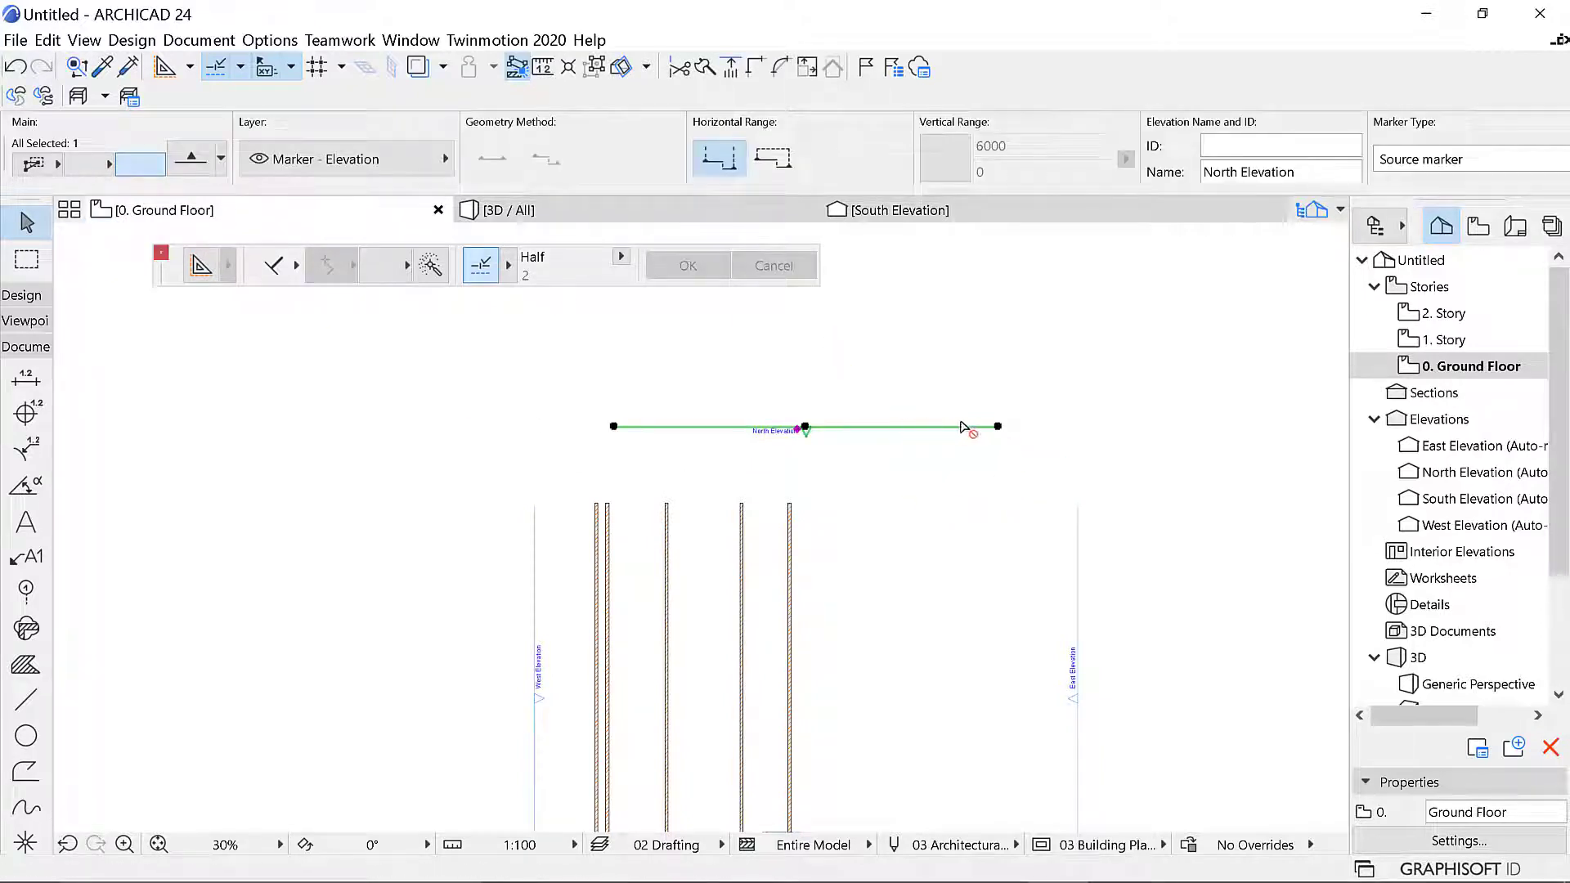
# Stretch the east end of the North Elevation marker line horizontally to a length of about 62100
pyautogui.click(998, 427)
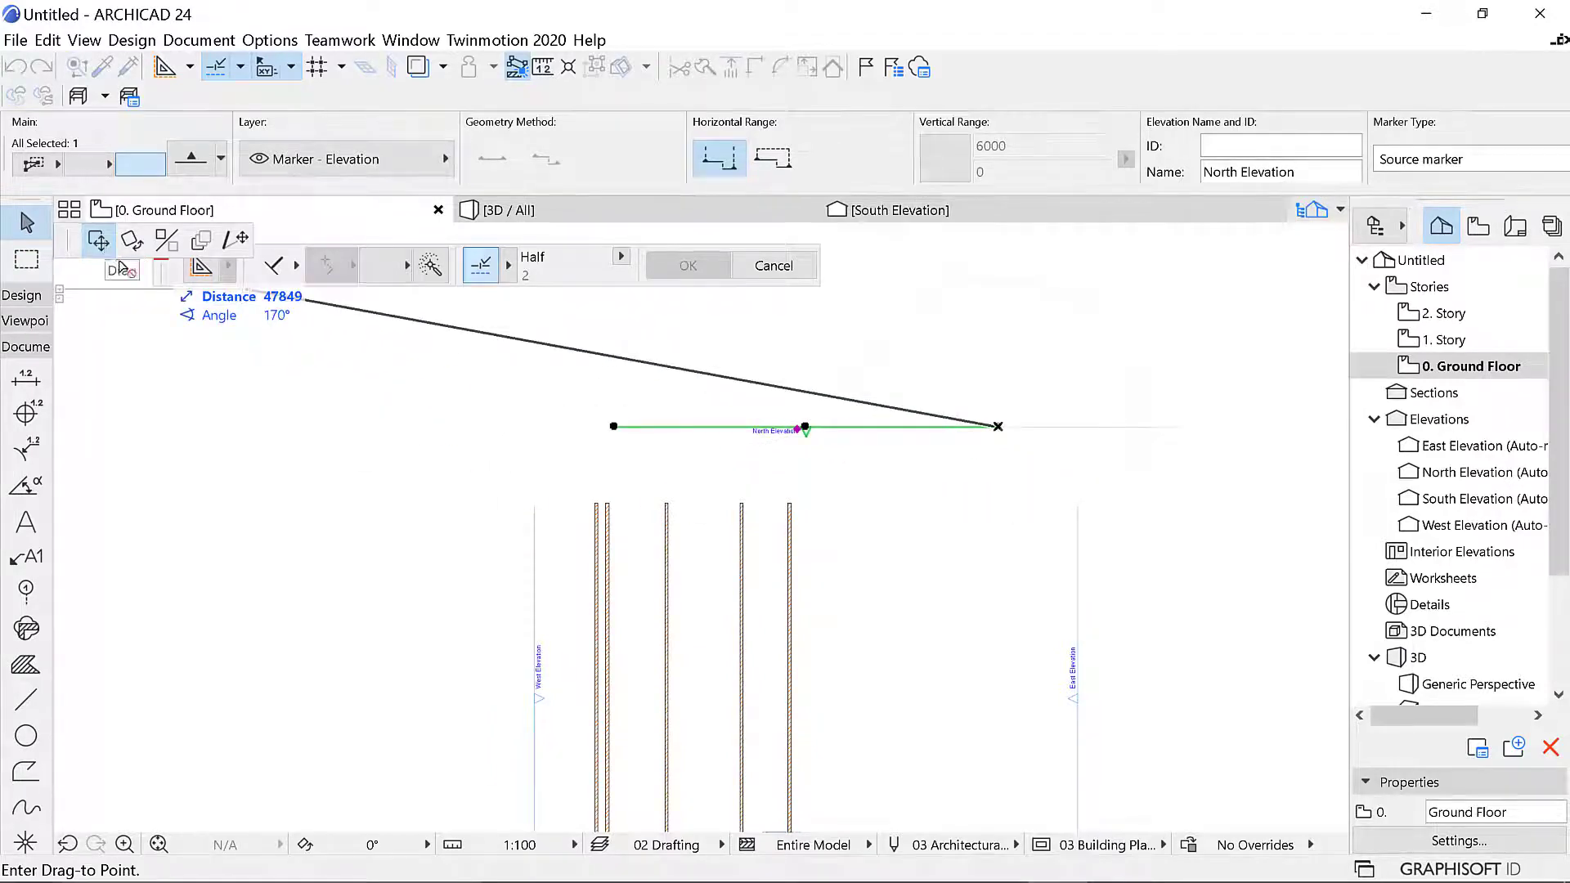
pyautogui.click(241, 239)
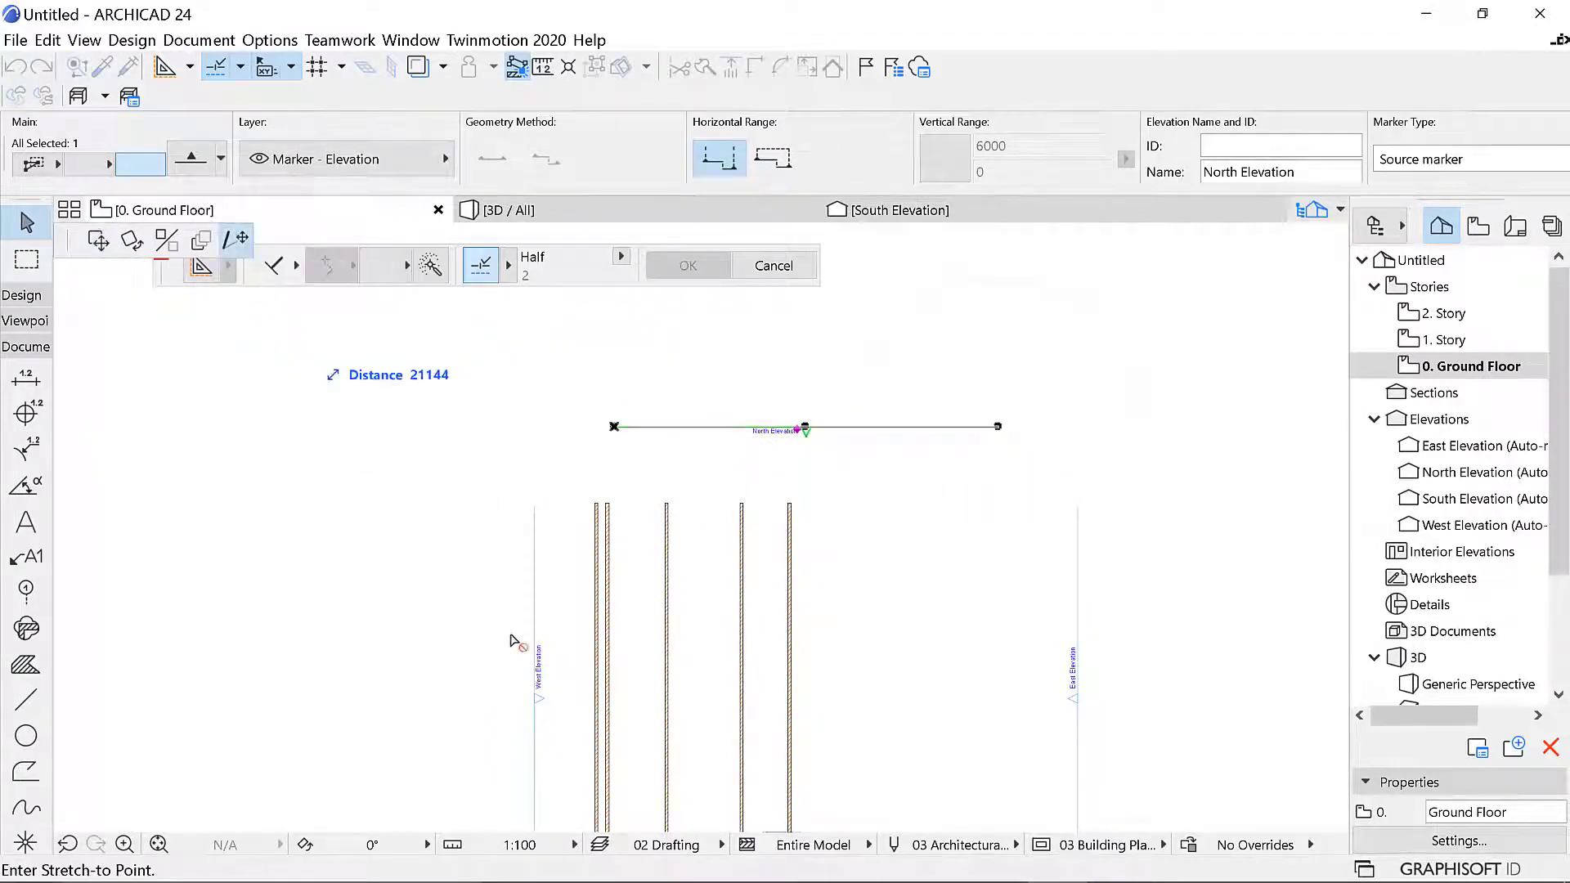
pyautogui.scroll(-3, 660, 493)
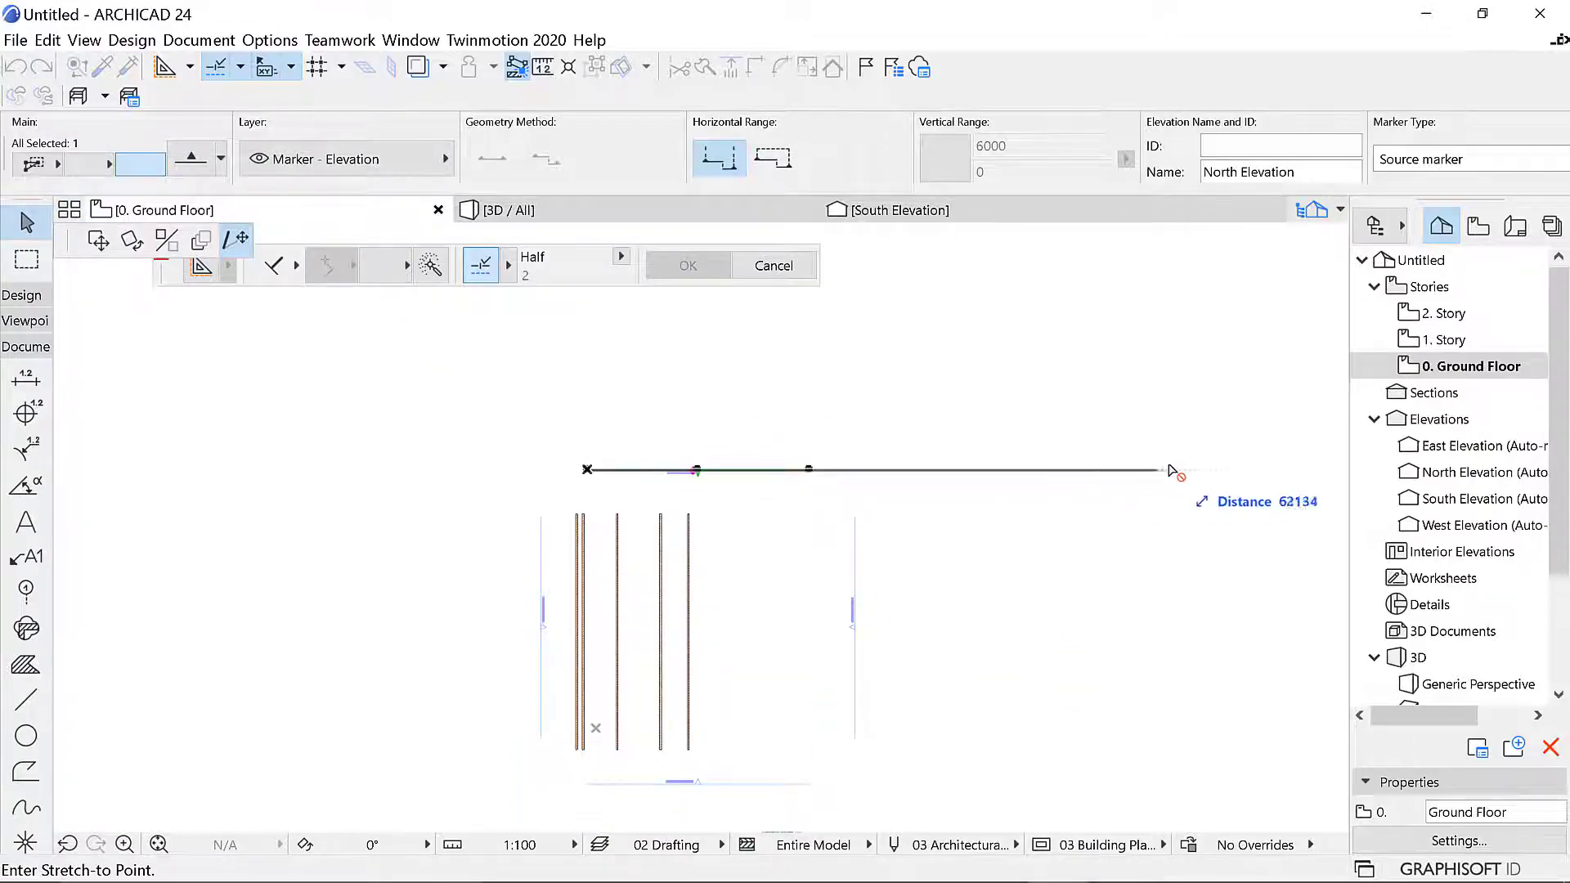
pyautogui.click(1170, 471)
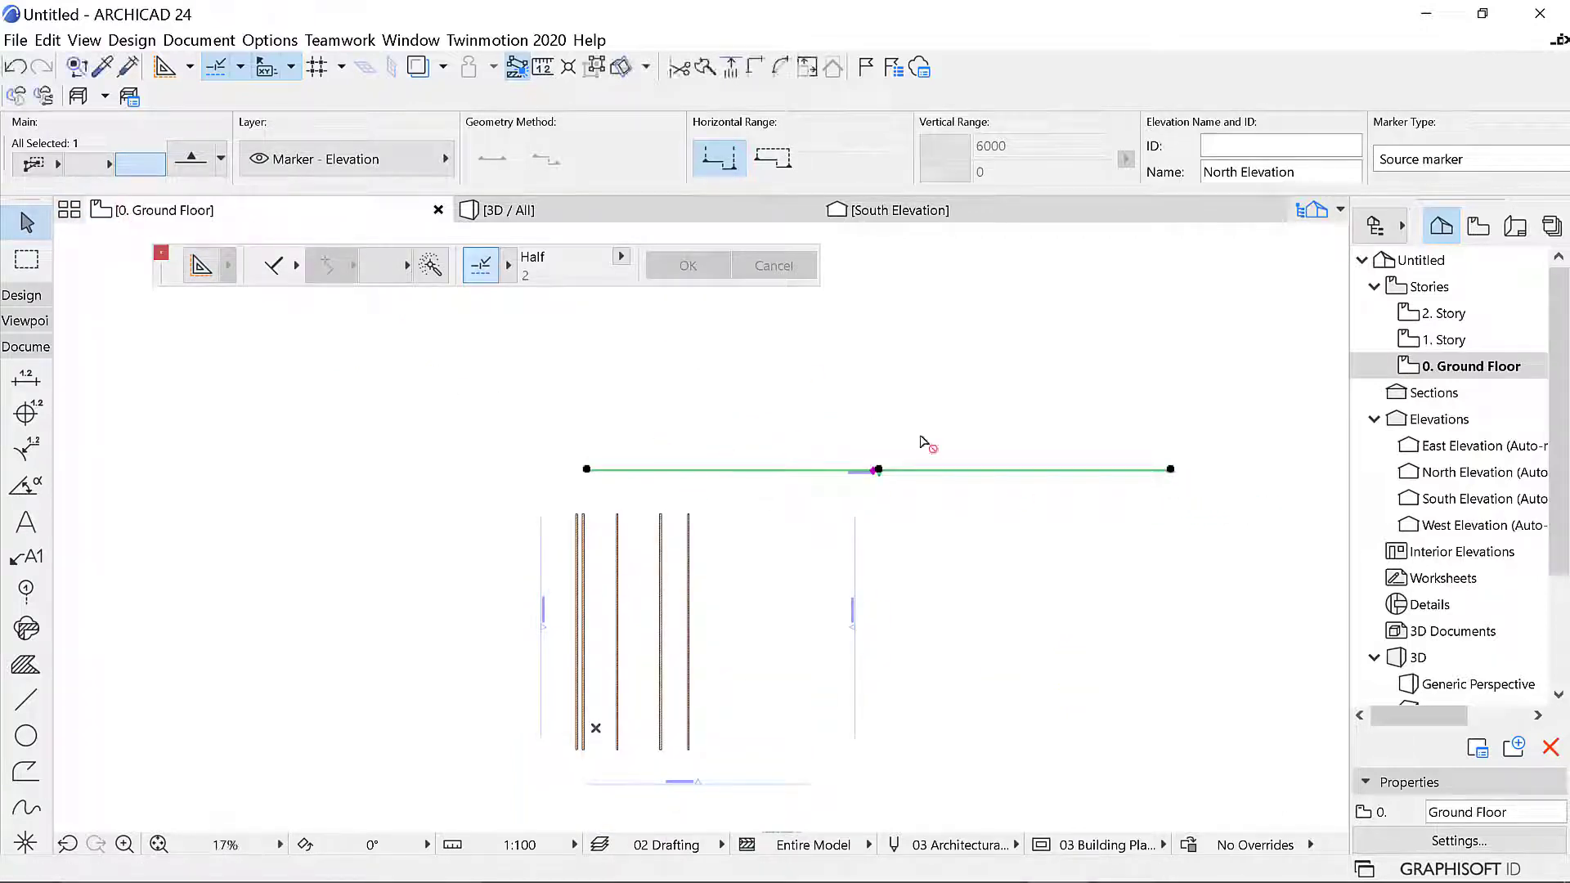
# Drag the whole North Elevation marker line about 14000 up and toward the west, away from the walls
pyautogui.click(1170, 471)
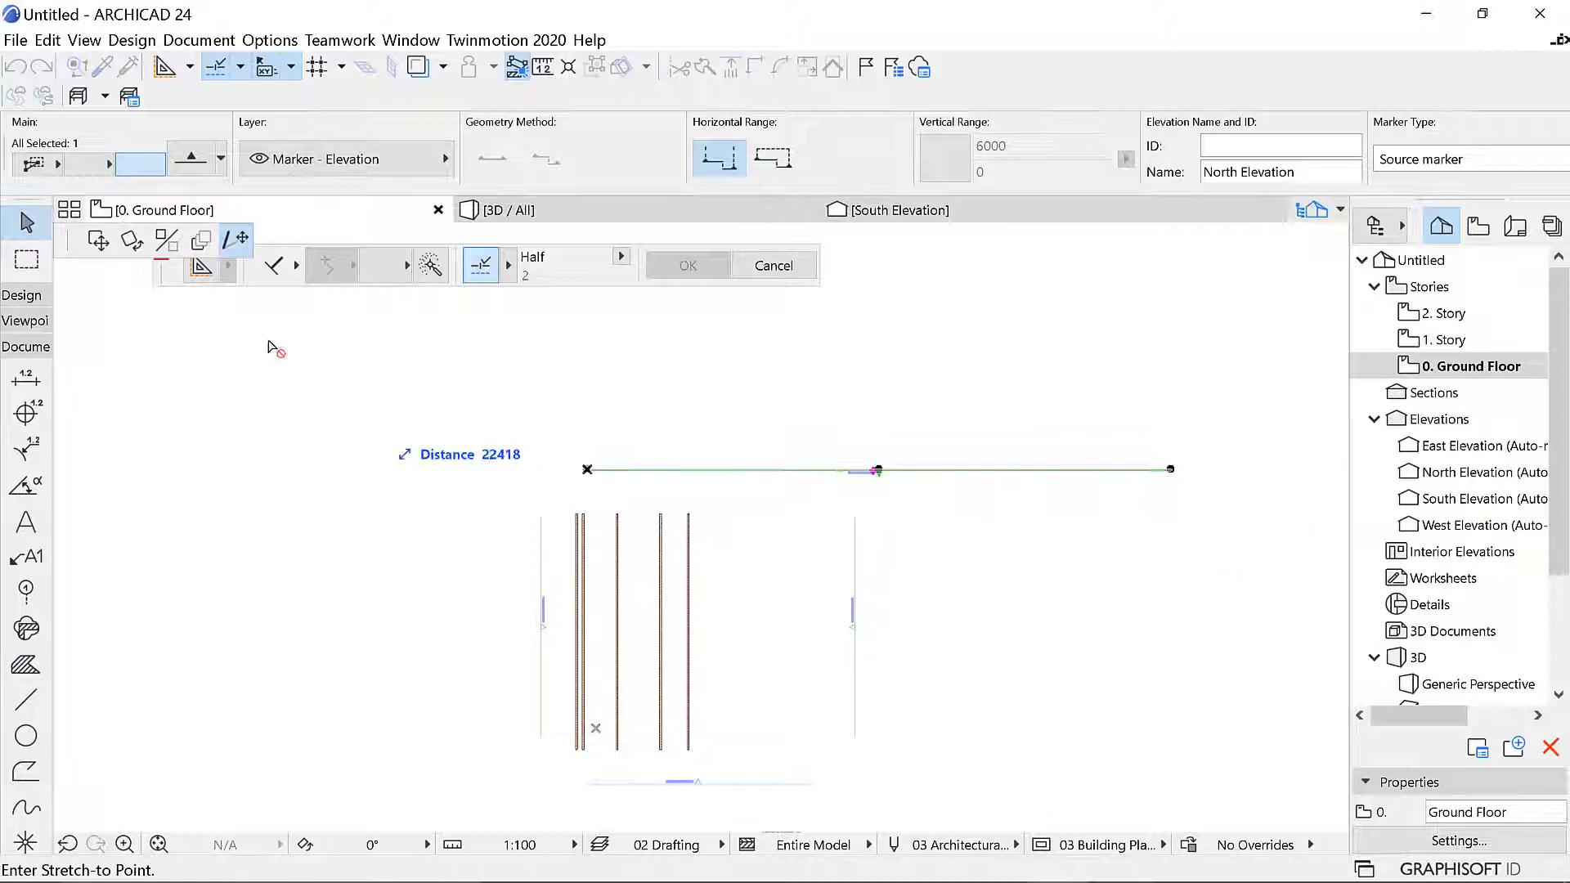
pyautogui.click(98, 238)
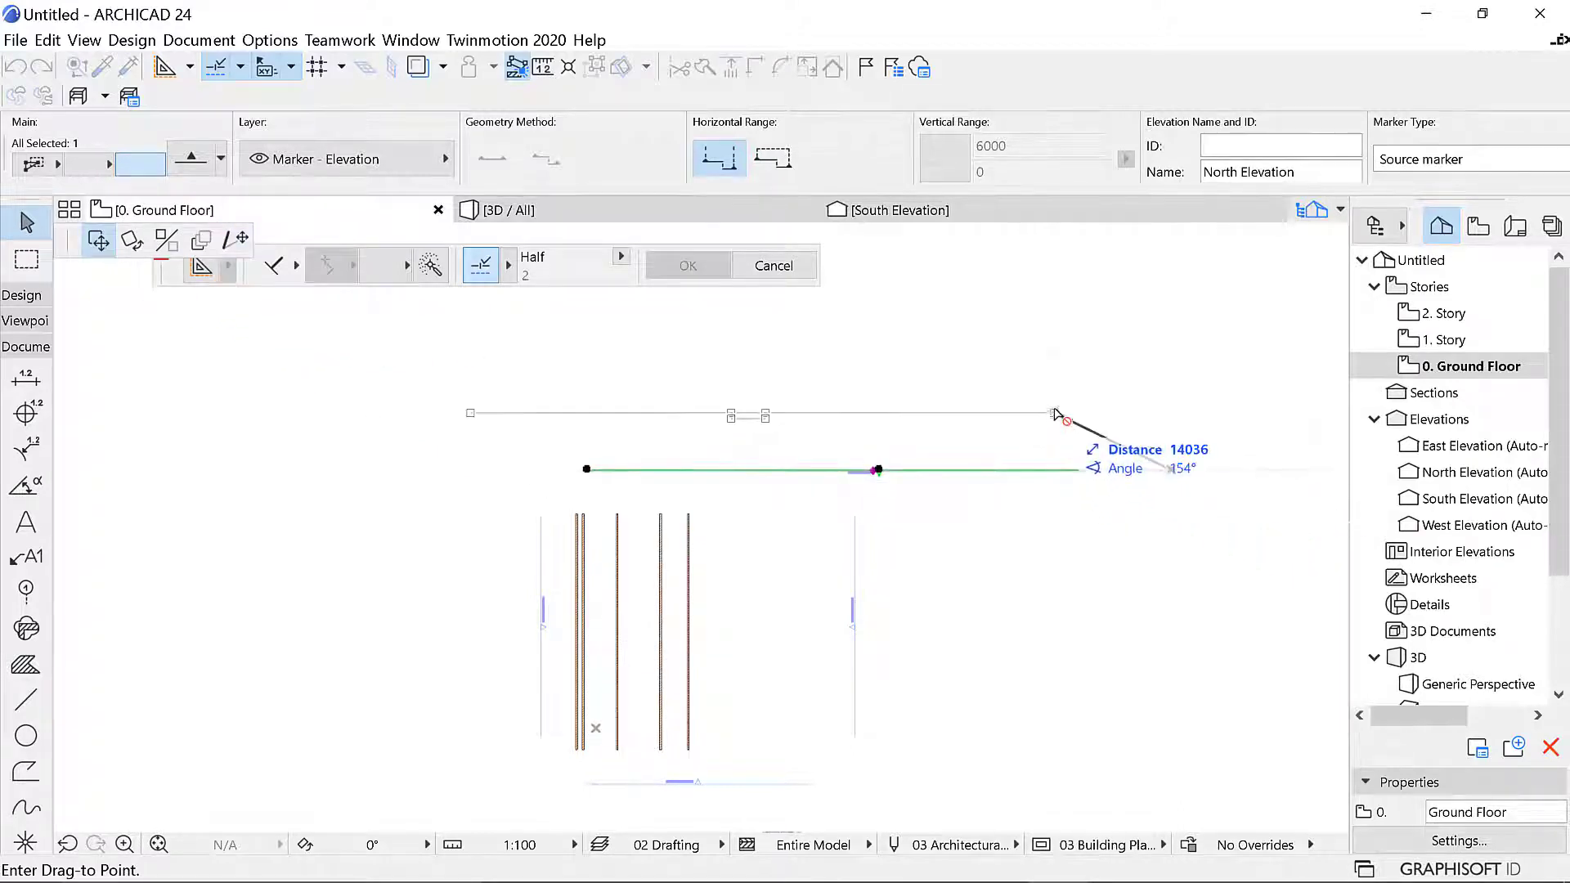
pyautogui.click(1053, 409)
pyautogui.scroll(4, 948, 351)
pyautogui.scroll(-3, 833, 389)
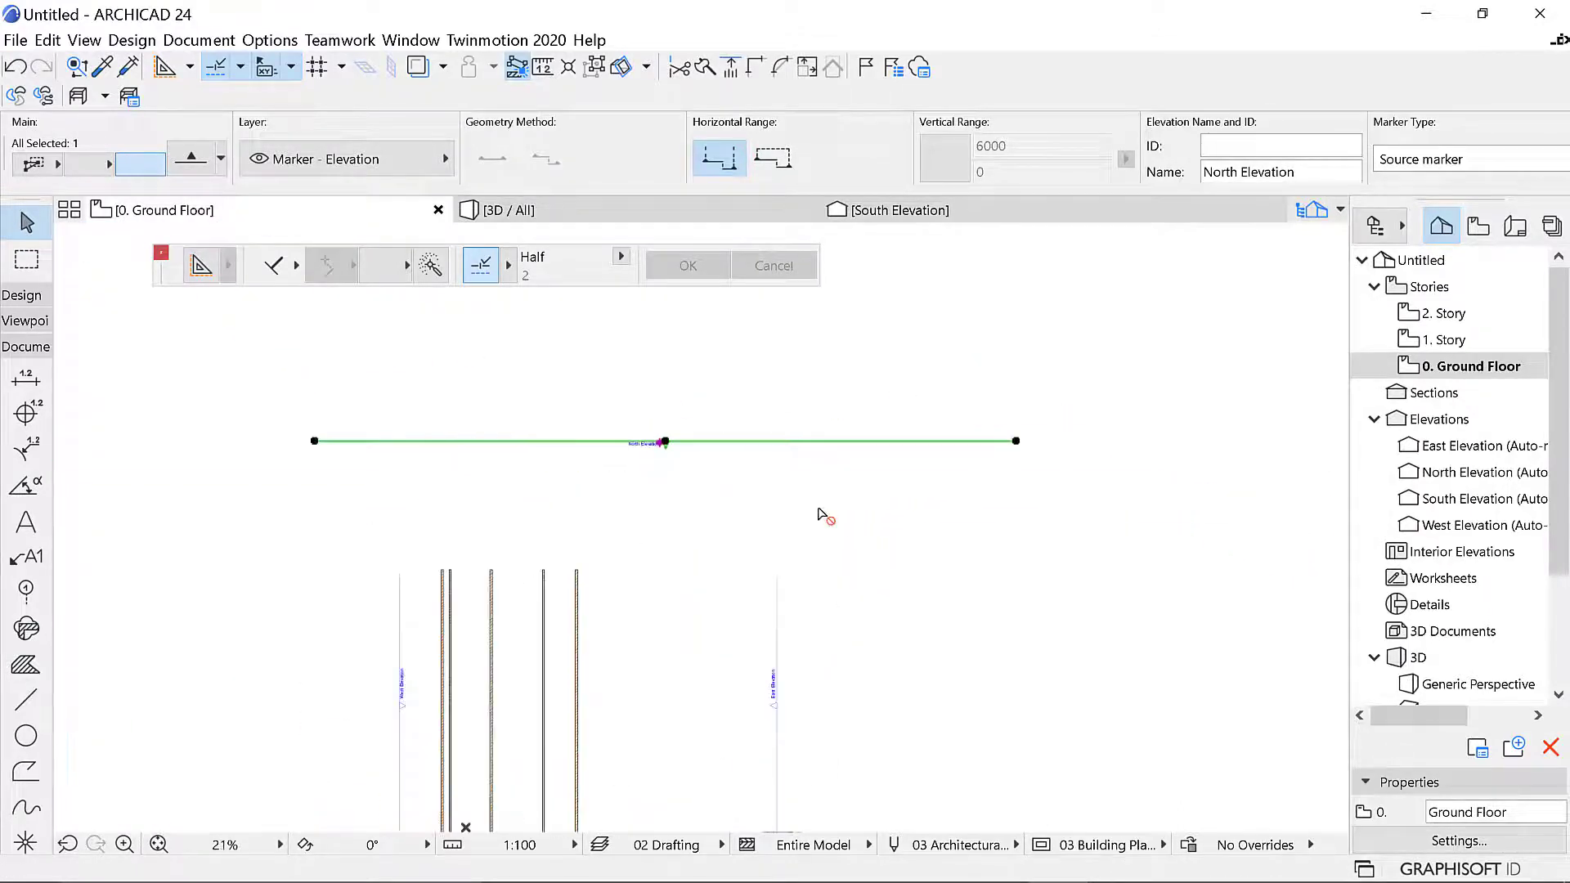
# Undo both the drag and the stretch of the North Elevation marker line
pyautogui.hotkey('ctrl', 'z')
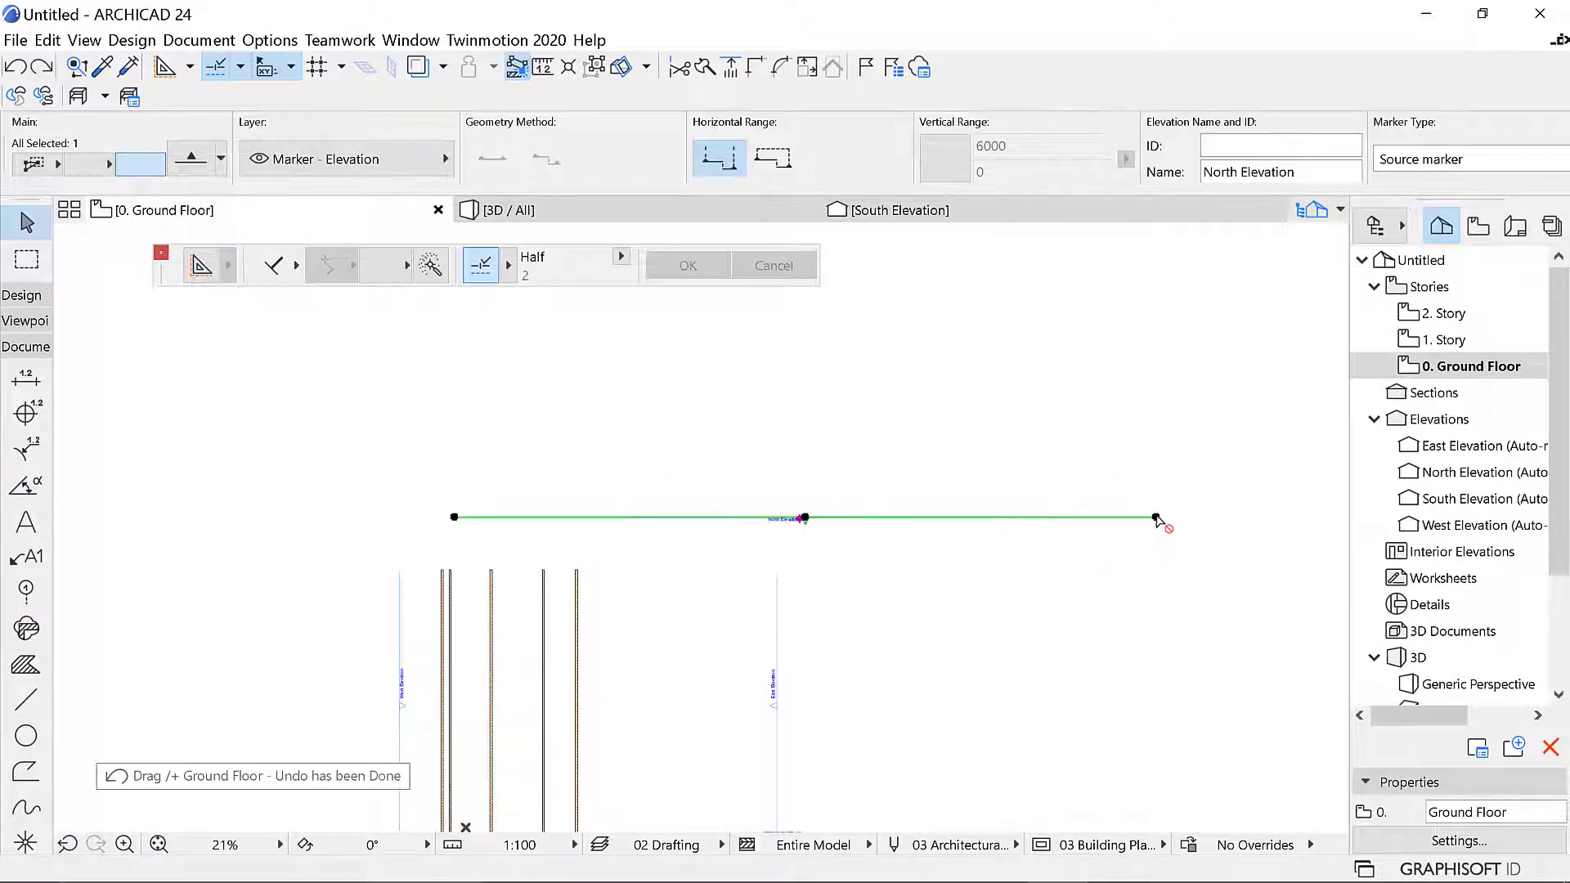
pyautogui.click(1156, 517)
pyautogui.press('Escape')
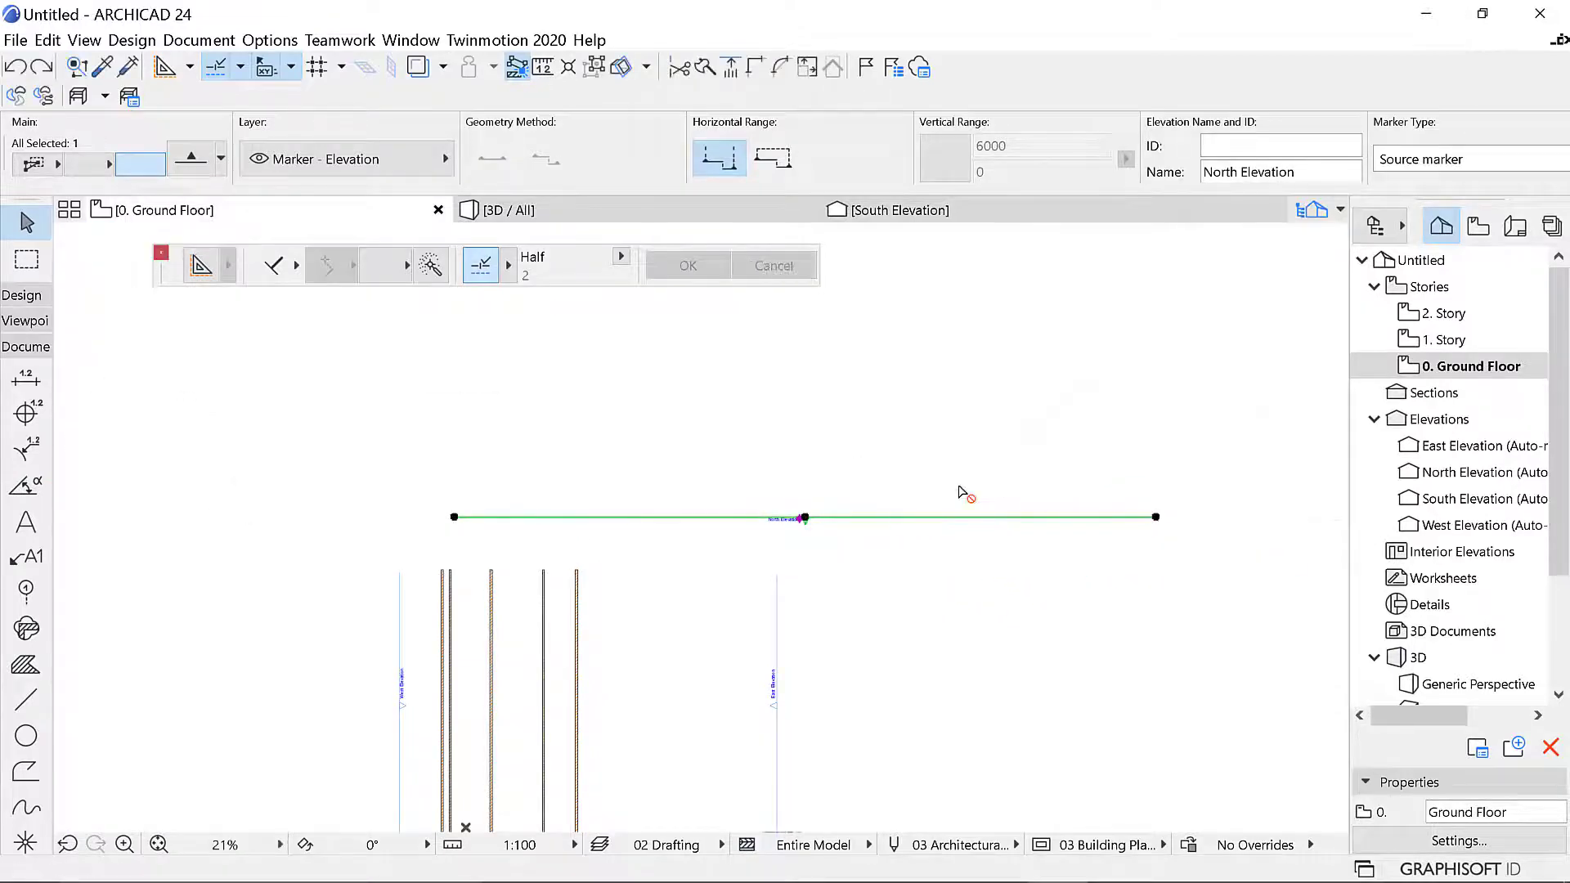
pyautogui.hotkey('ctrl', 'z')
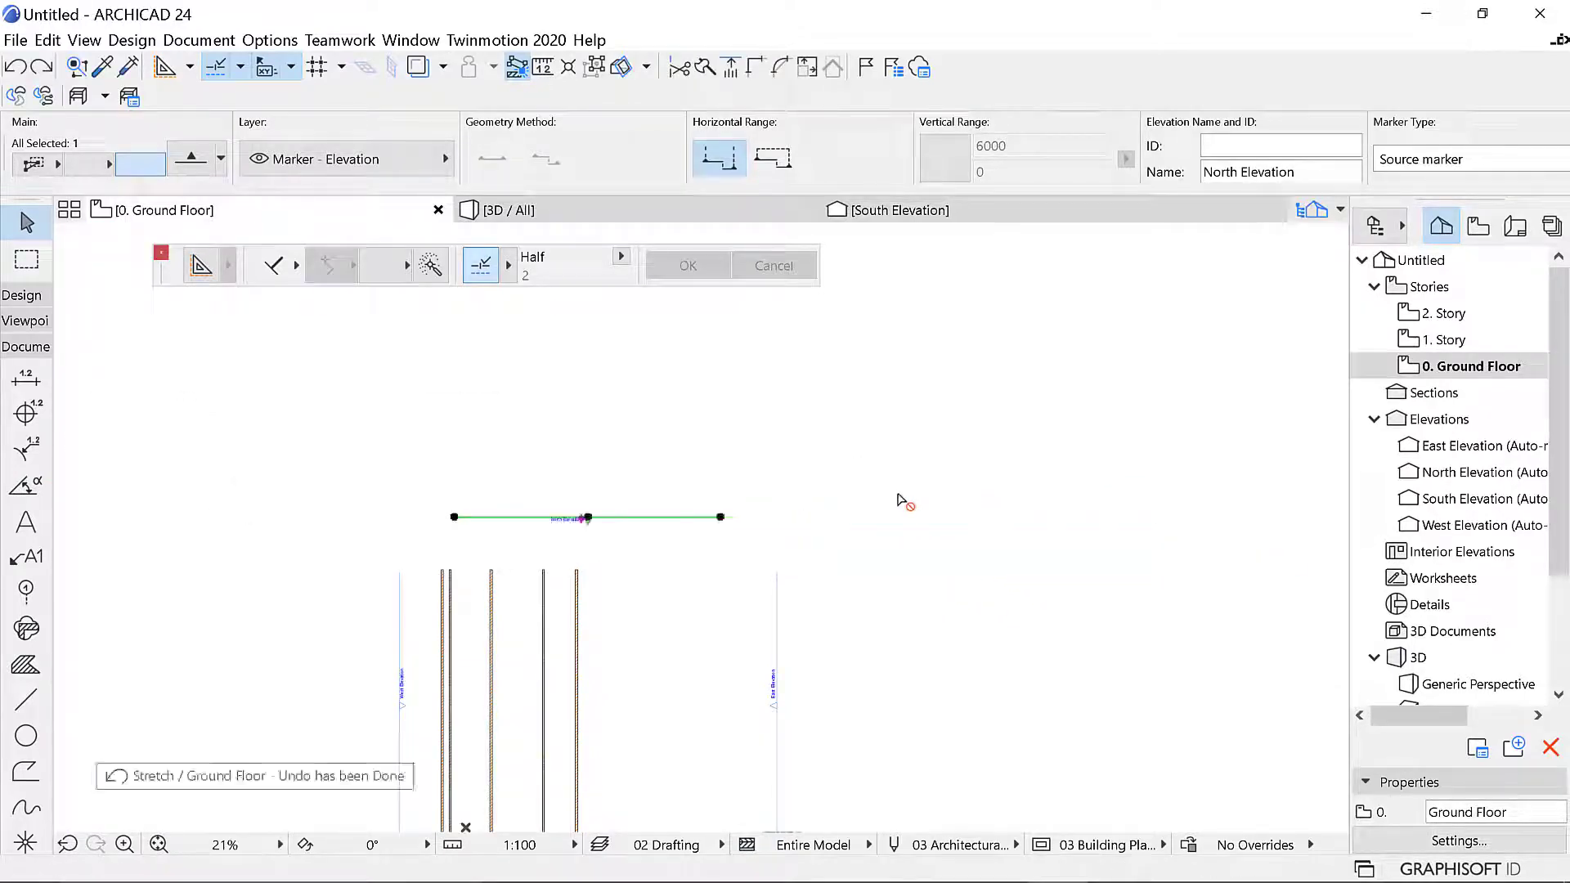
pyautogui.scroll(-4, 827, 458)
pyautogui.scroll(5, 775, 546)
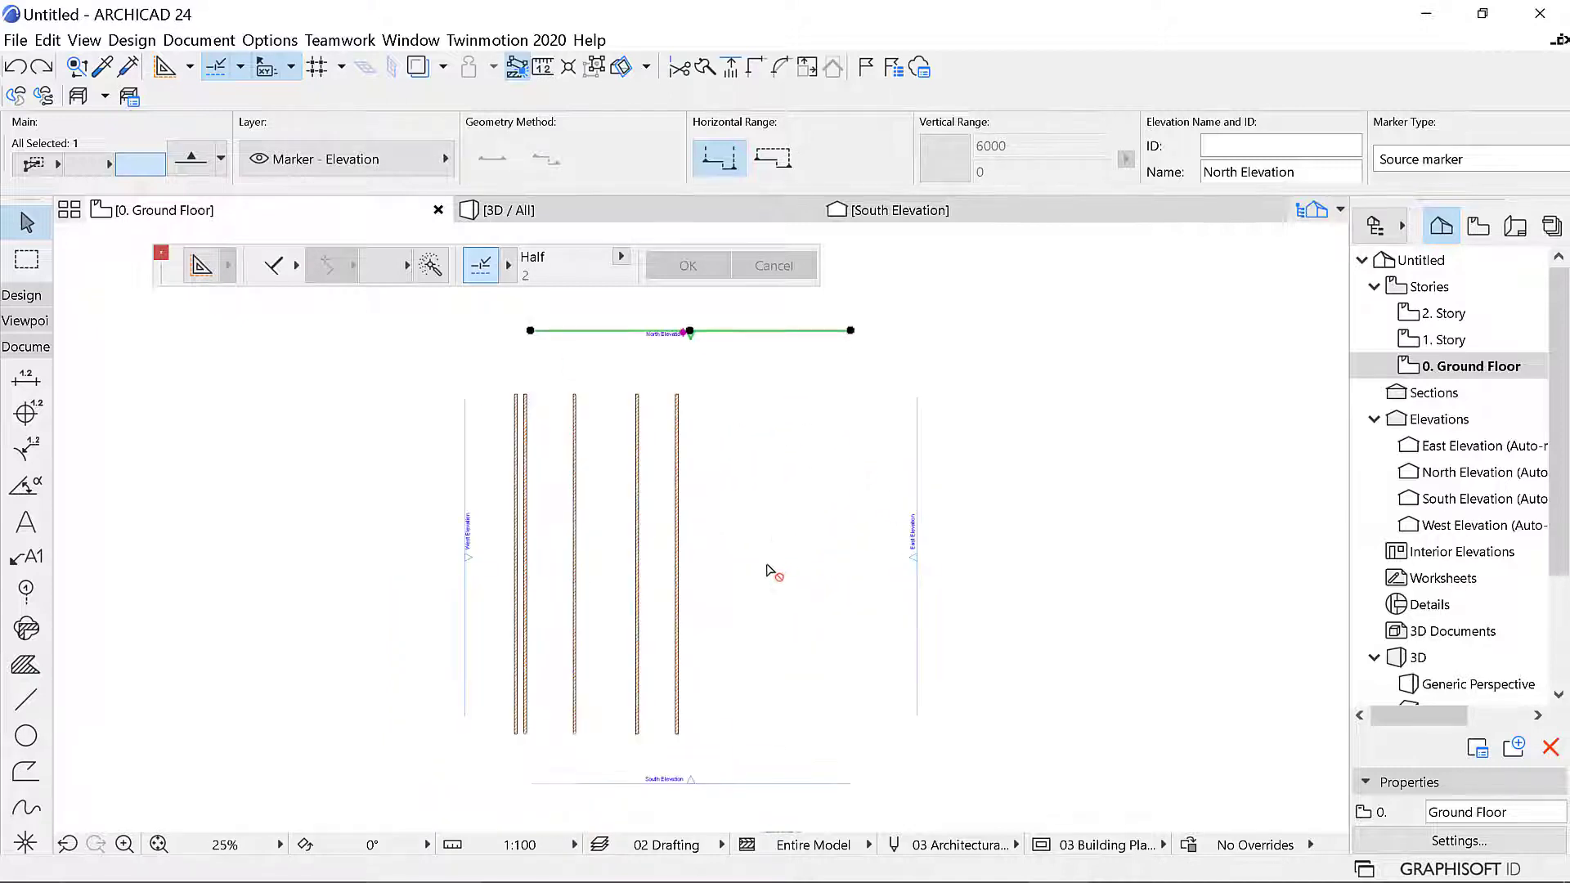
pyautogui.click(592, 434)
pyautogui.scroll(-3, 669, 493)
pyautogui.scroll(6, 662, 520)
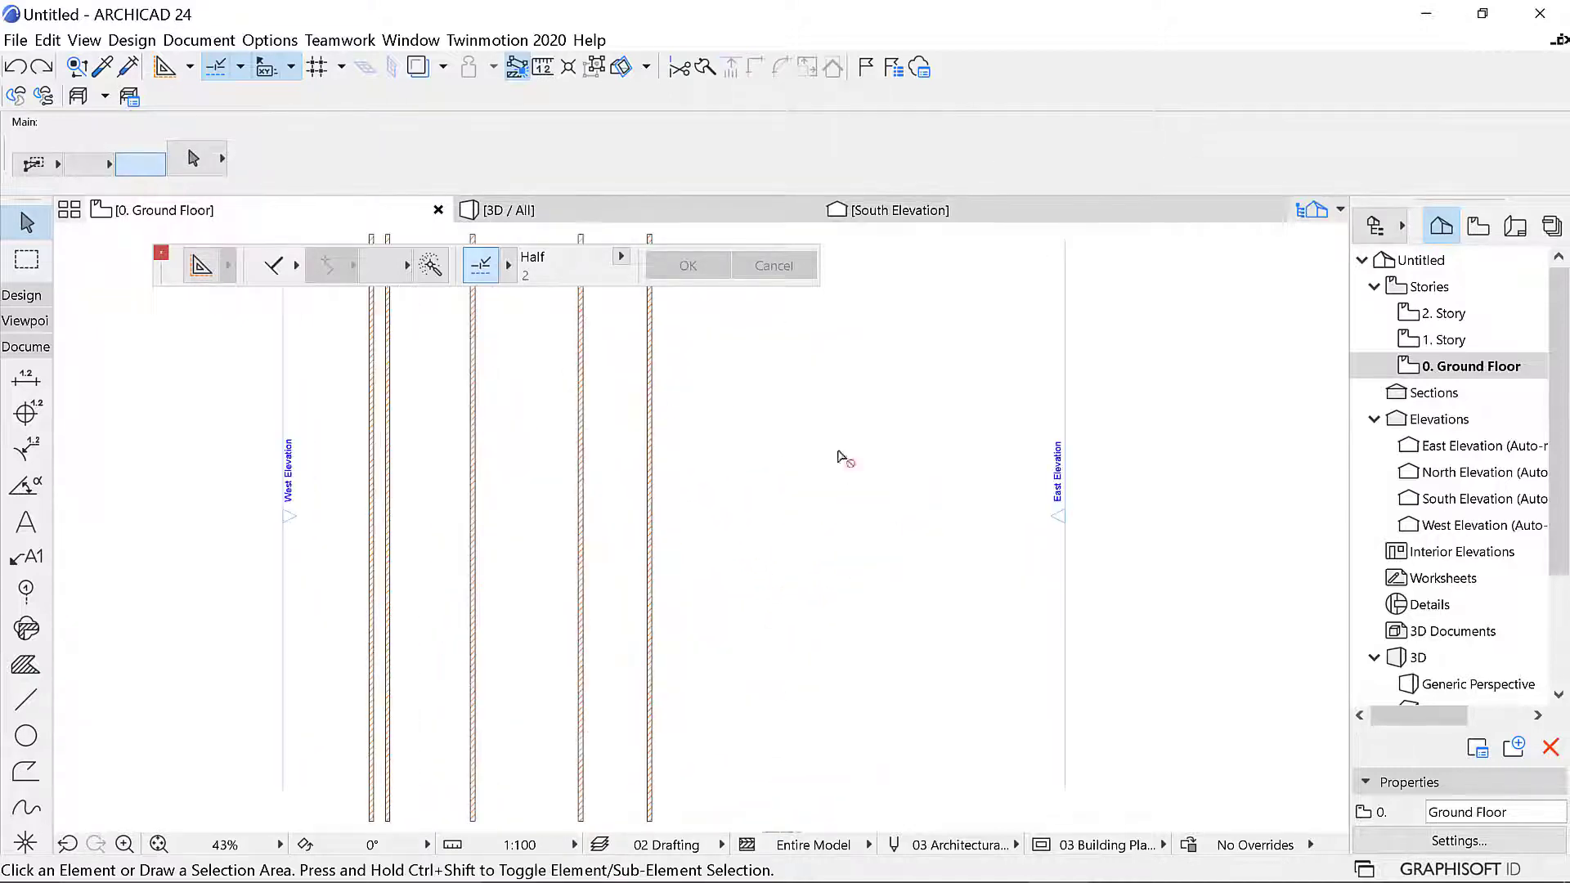
pyautogui.scroll(-4, 841, 456)
pyautogui.scroll(2, 801, 581)
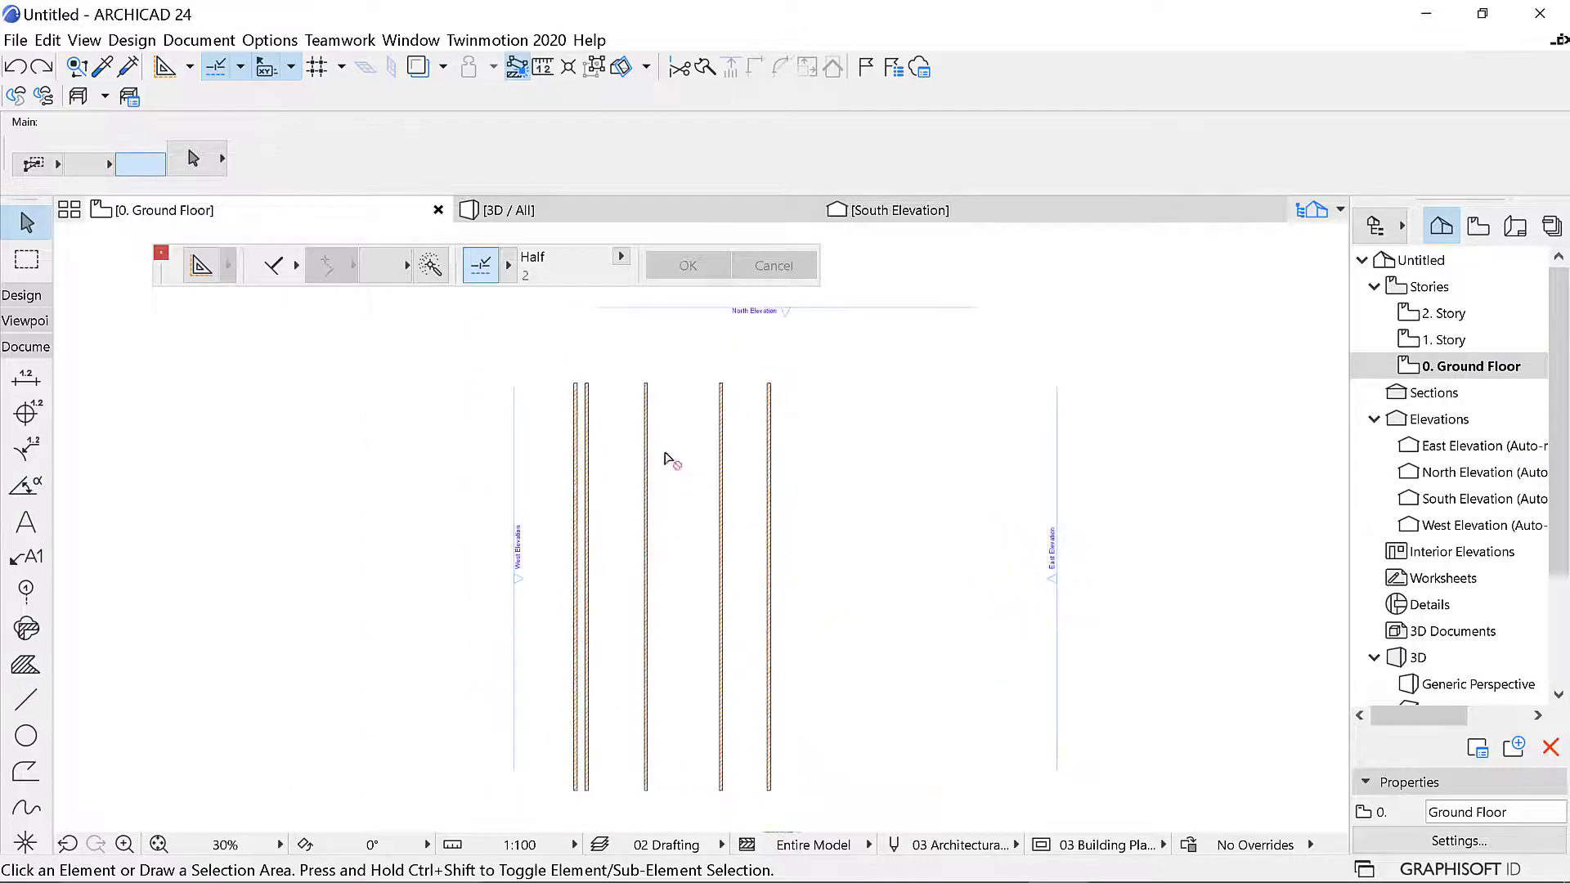
pyautogui.scroll(-2, 674, 495)
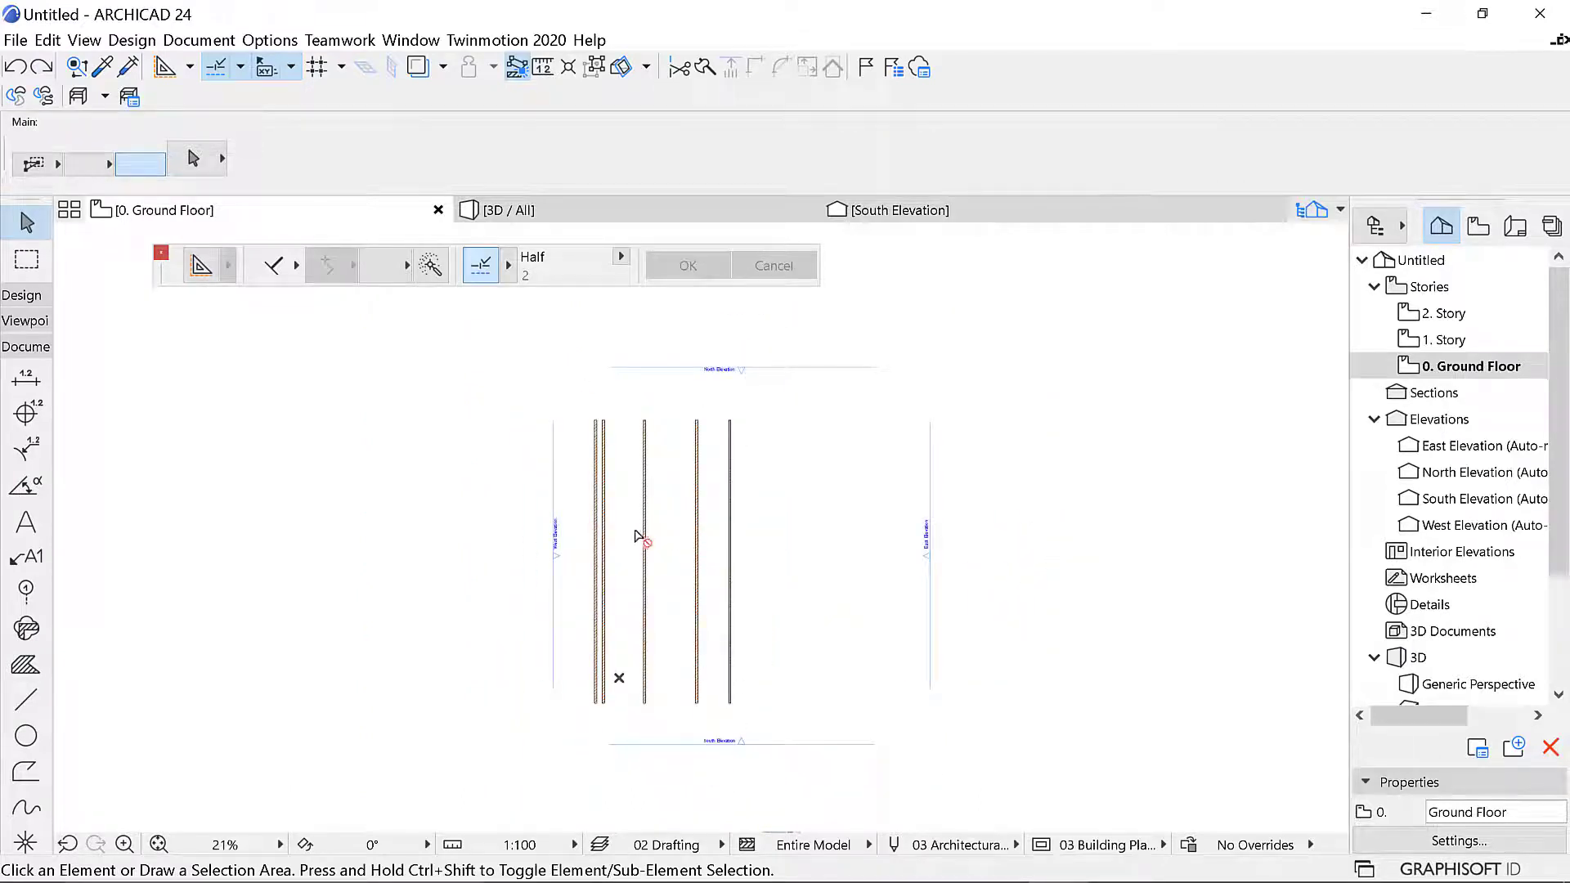
pyautogui.scroll(3, 655, 467)
pyautogui.scroll(-3, 659, 424)
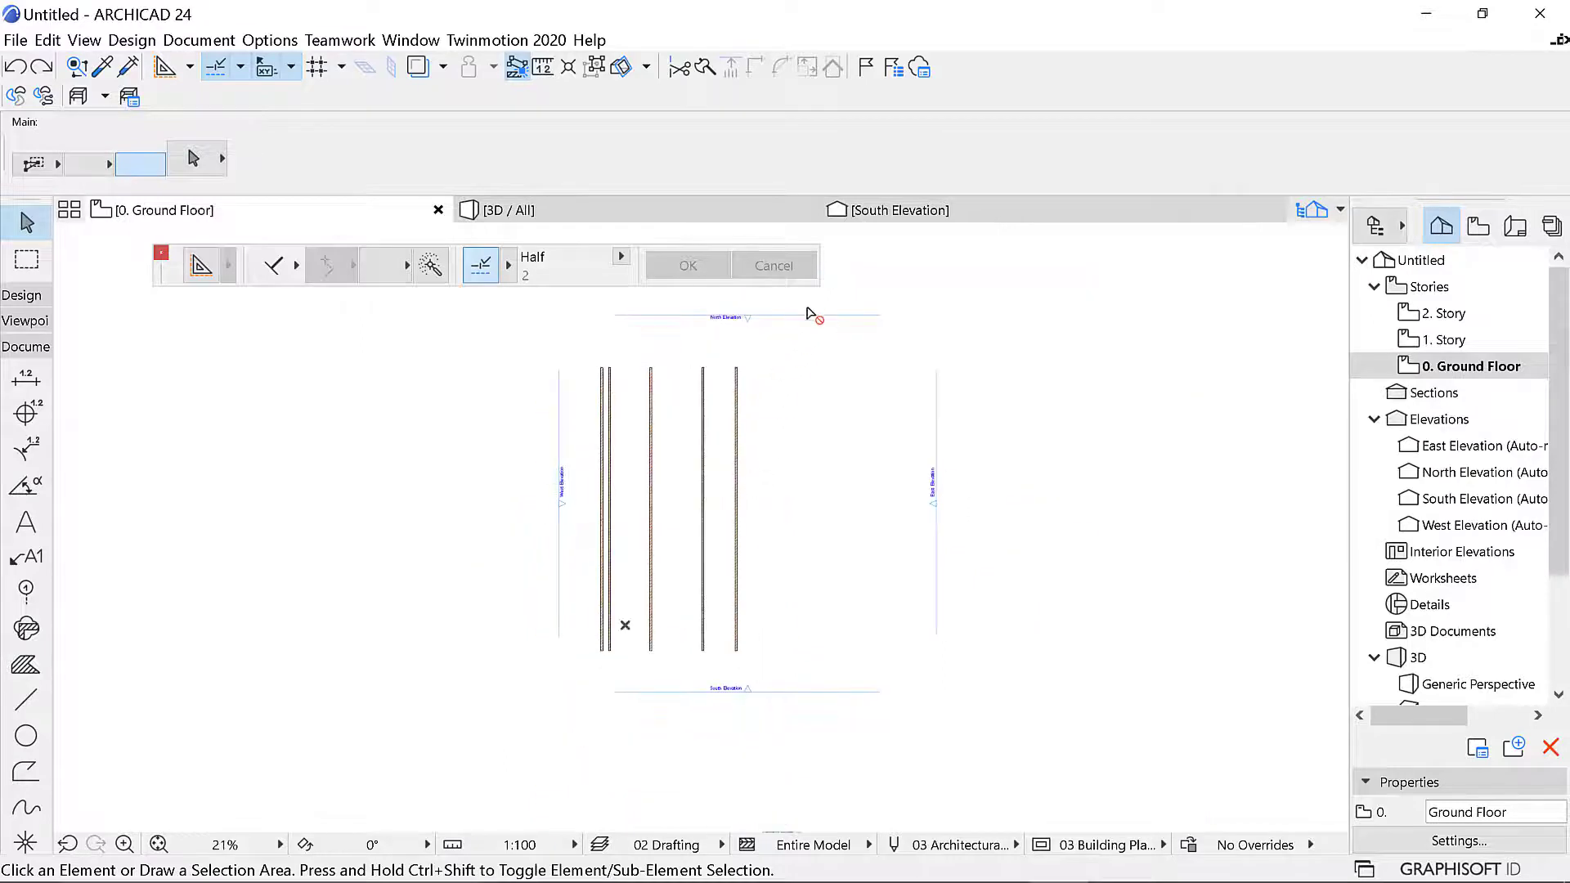
# Drag the East Elevation marker line horizontally west, closer to the easternmost of the five walls
pyautogui.click(805, 317)
pyautogui.click(937, 596)
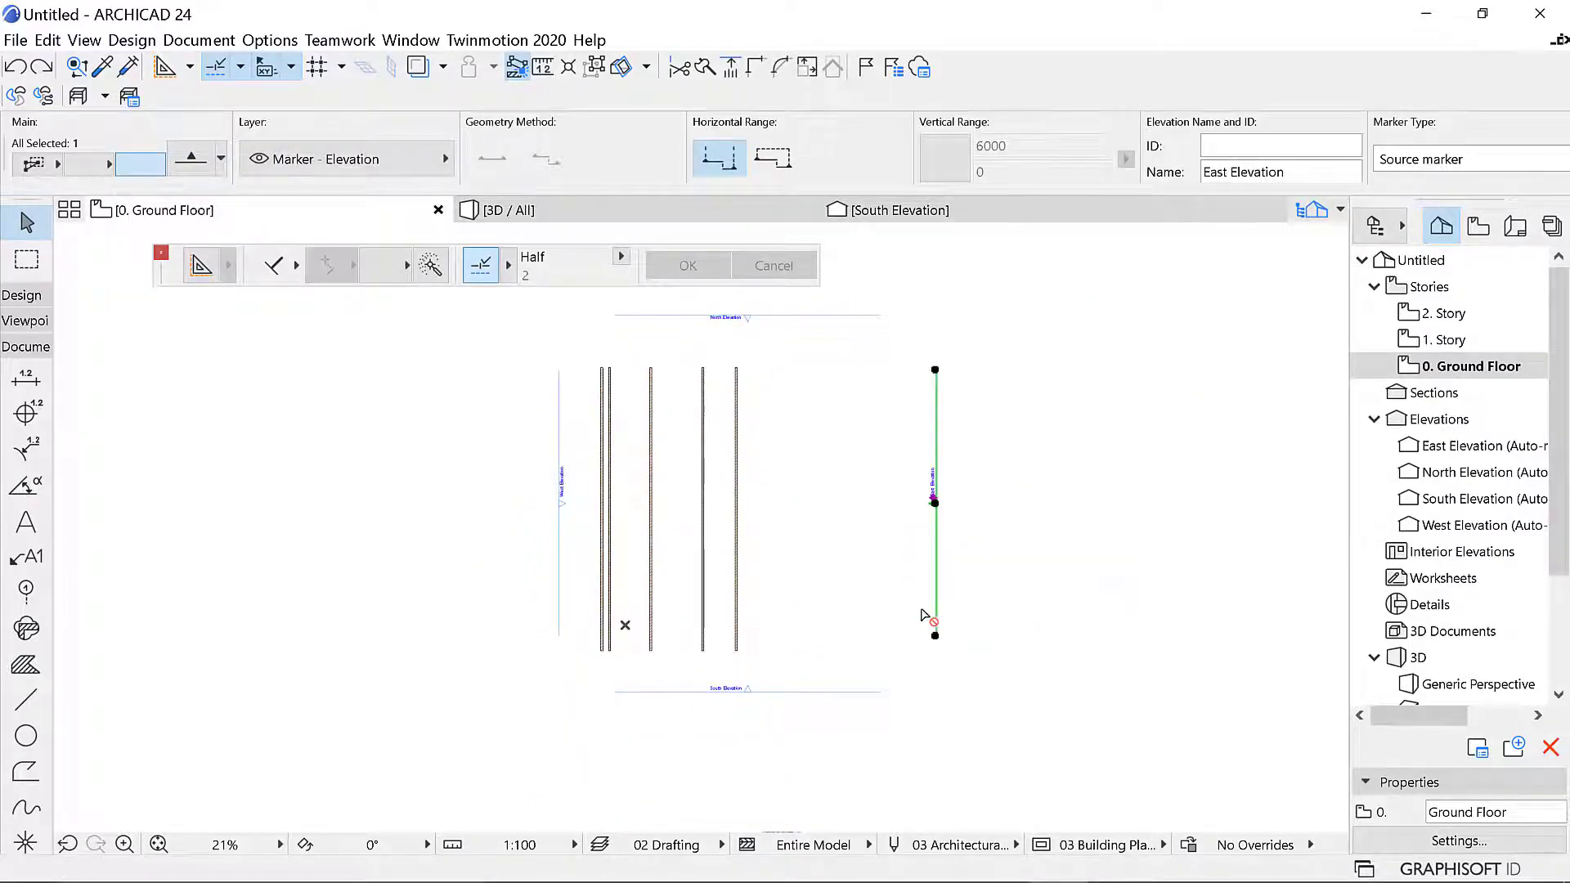
pyautogui.click(935, 603)
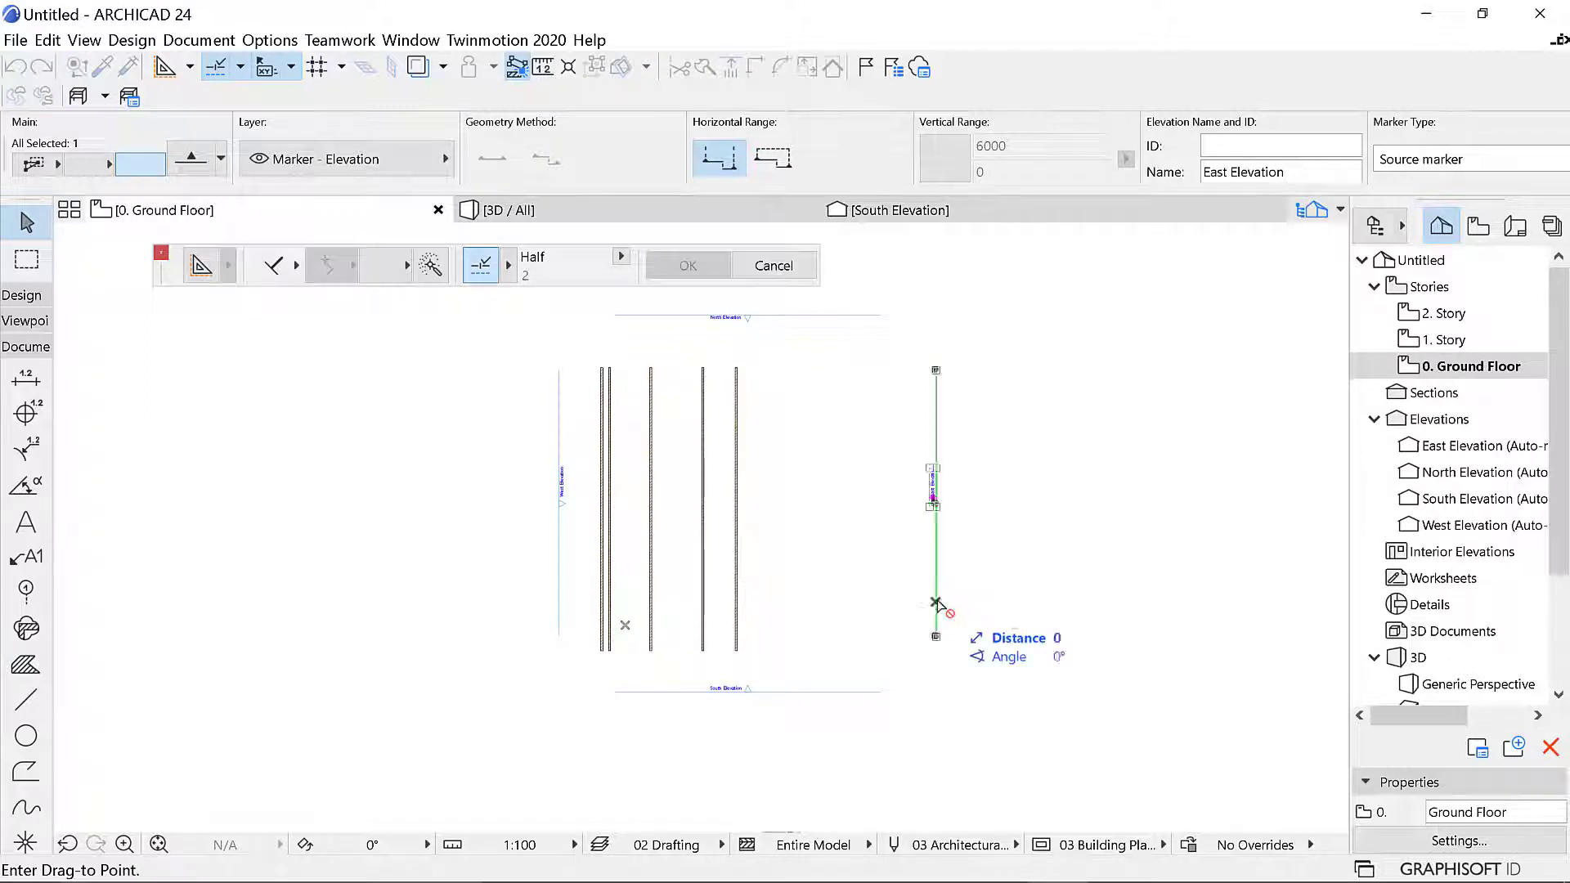
pyautogui.click(799, 602)
pyautogui.click(880, 496)
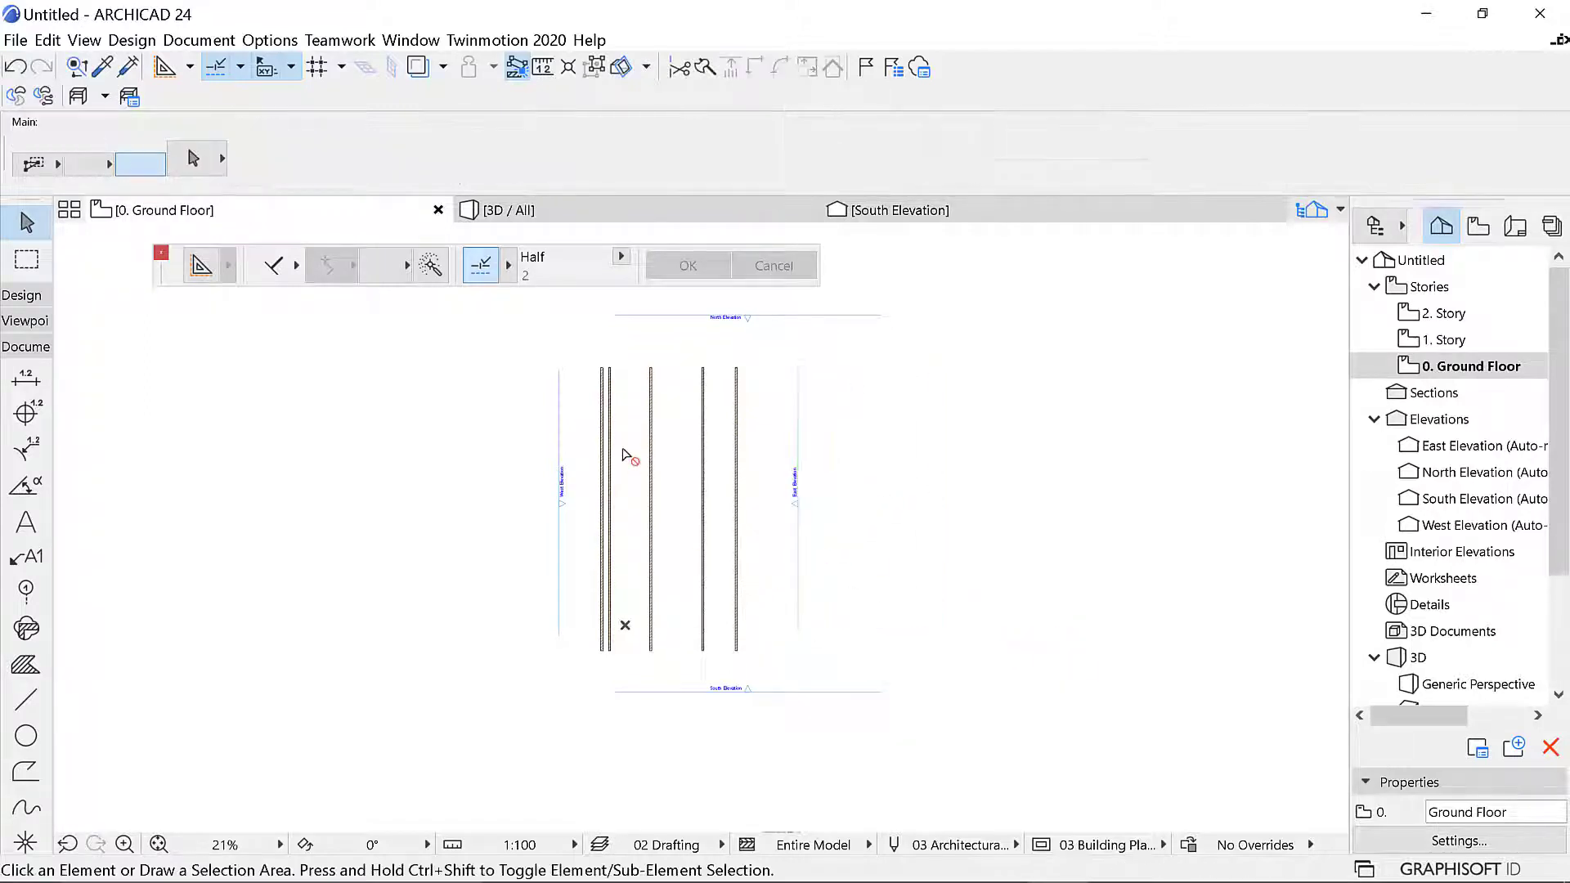
pyautogui.scroll(-2, 760, 523)
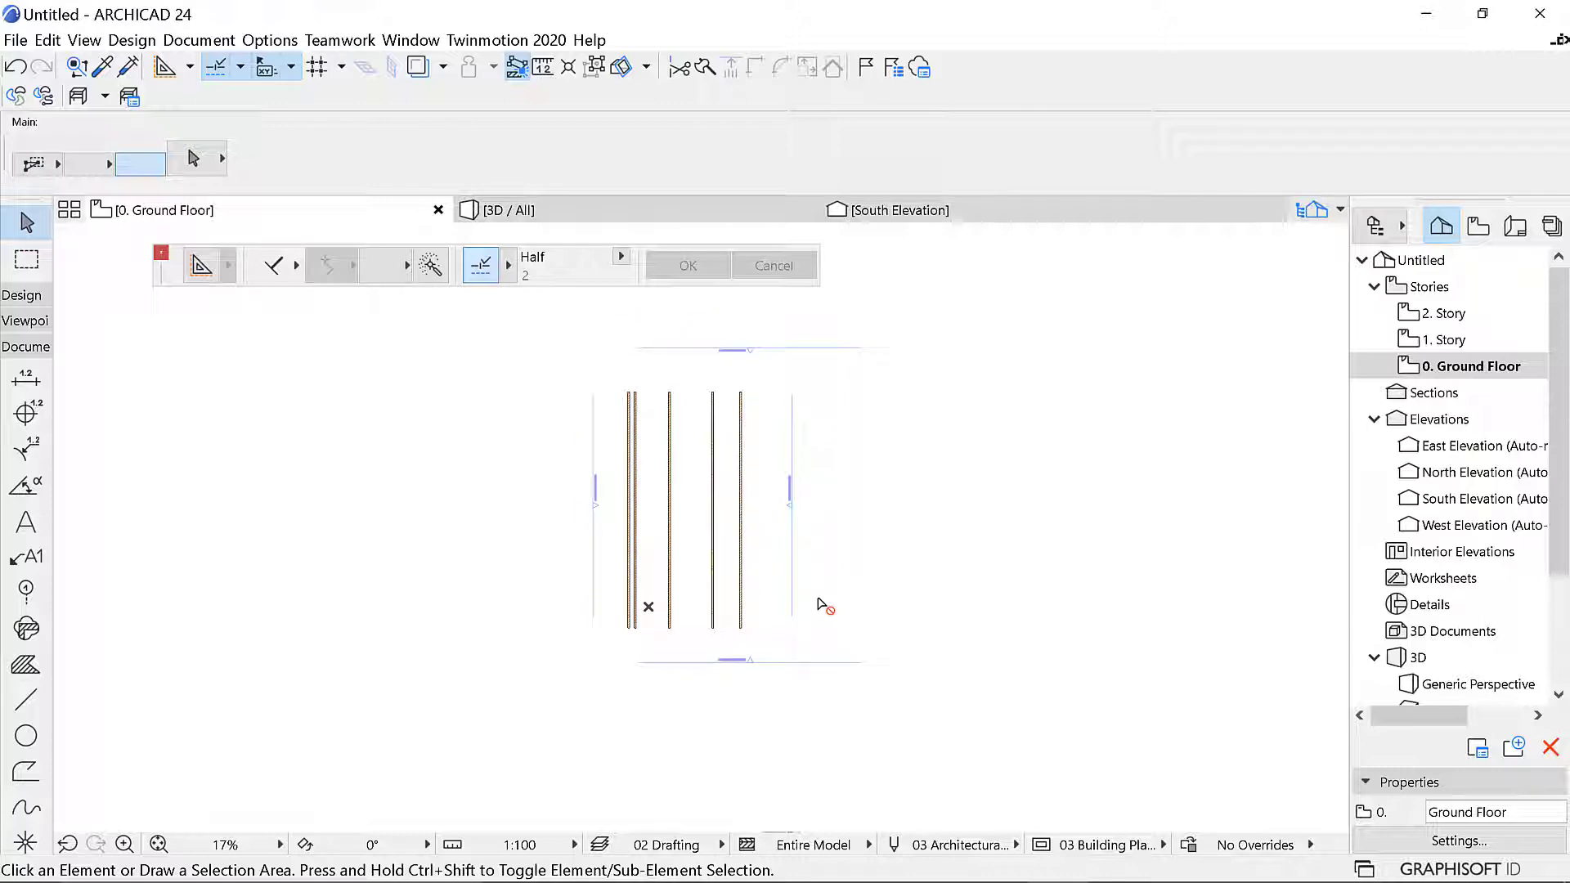
# Undo the East Elevation marker move, restore the easternmost wall copy with a redo, and clear the selection
pyautogui.hotkey('ctrl', 'z')
pyautogui.hotkey('ctrl', 'z')
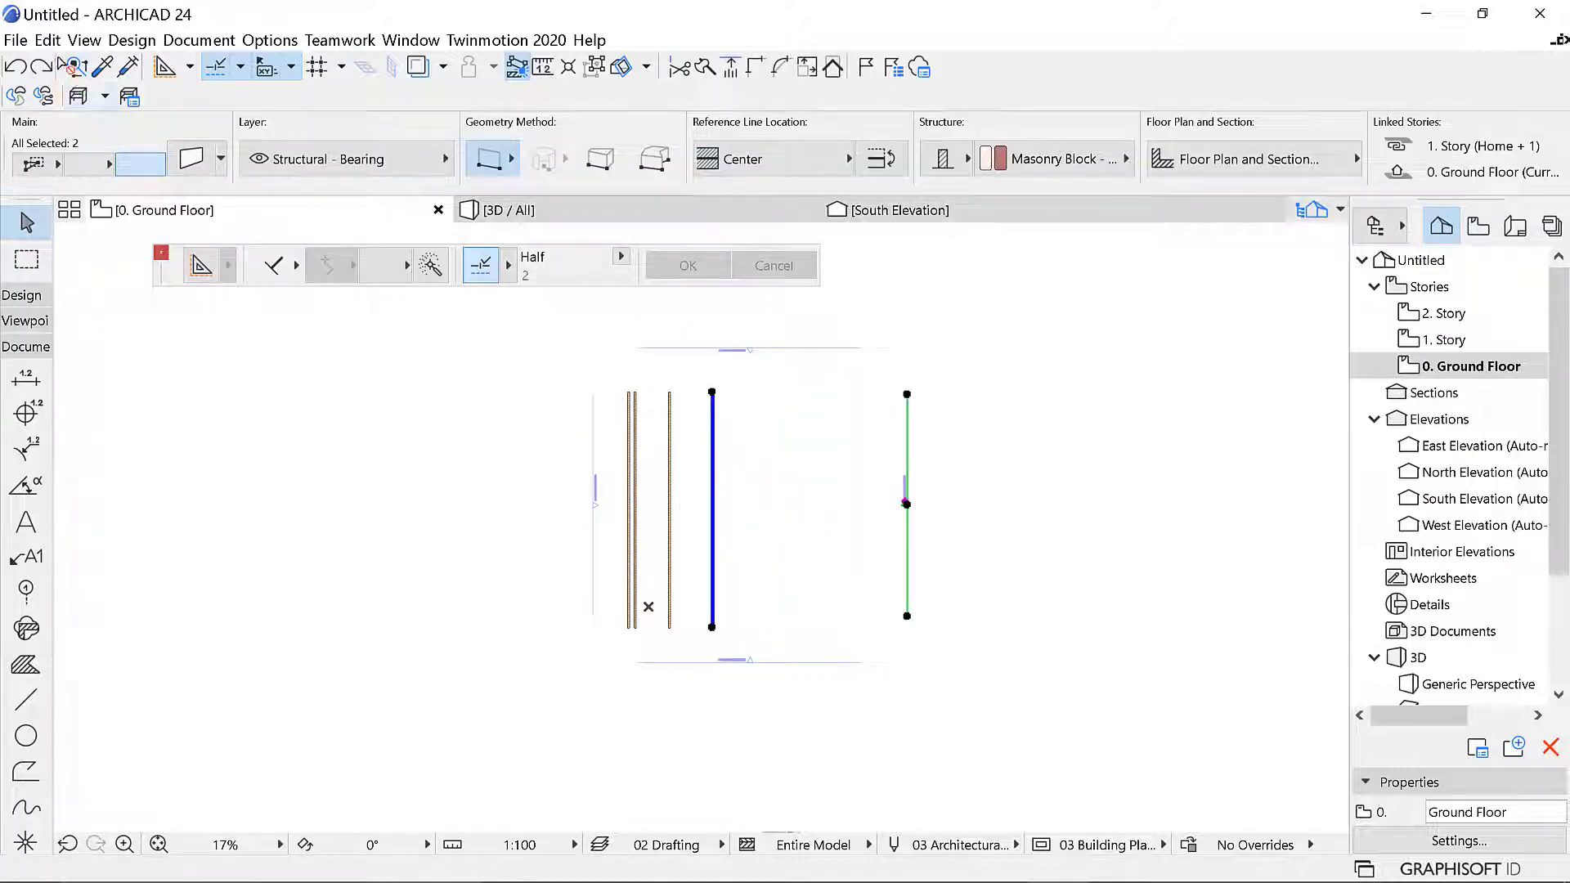
pyautogui.click(45, 65)
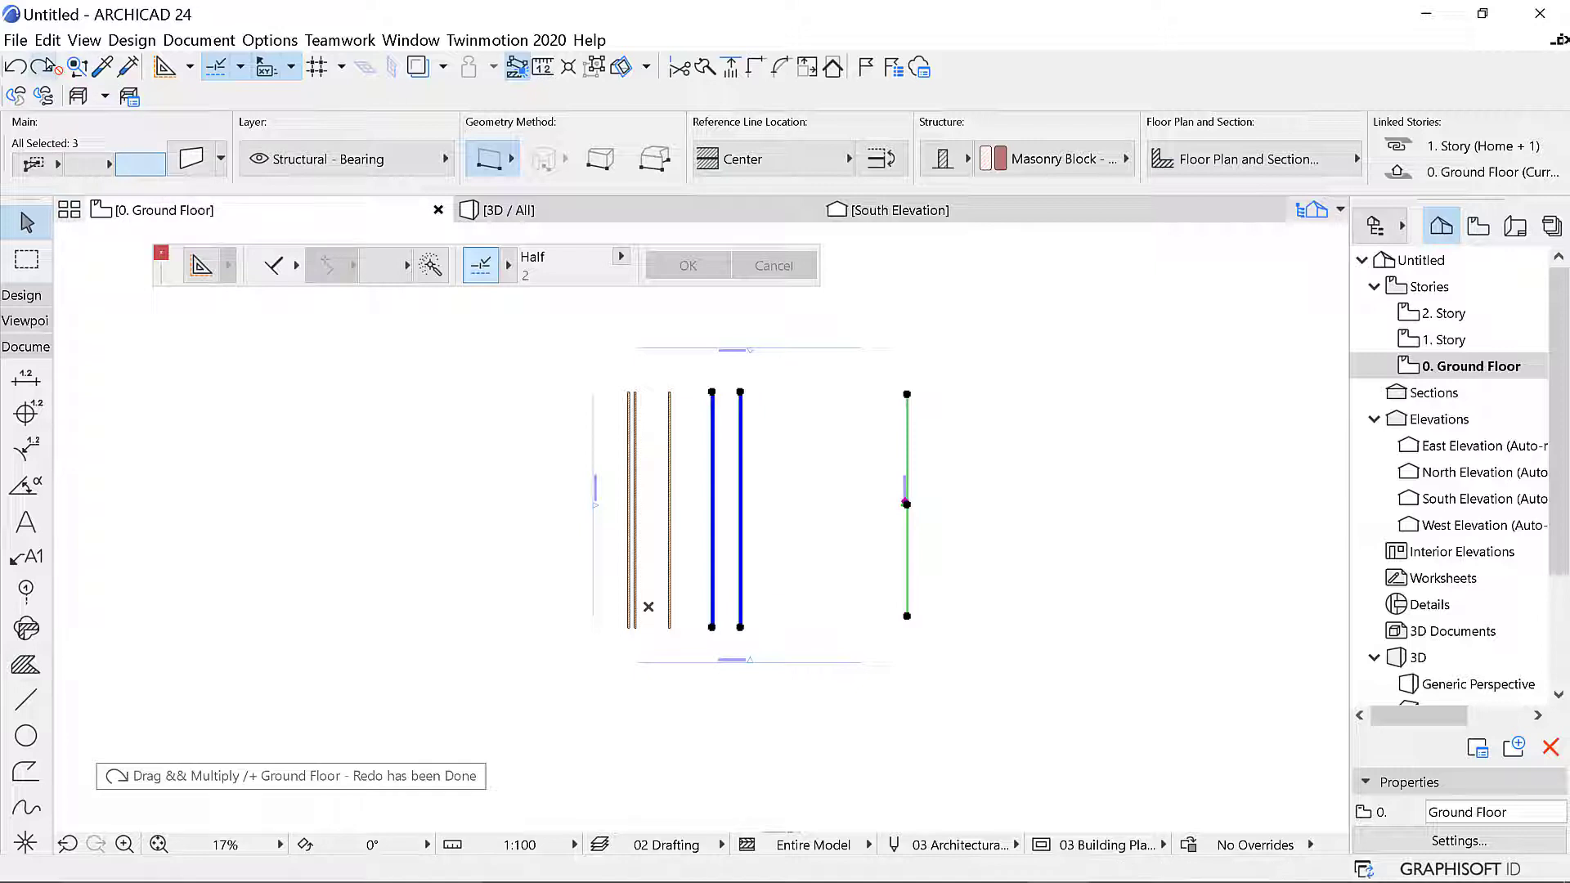
pyautogui.click(798, 478)
# Select all five vertical walls and drag them horizontally east to centre them between the West and East Elevation markers
pyautogui.scroll(1, 765, 507)
pyautogui.moveTo(605, 368); pyautogui.dragTo(787, 655)
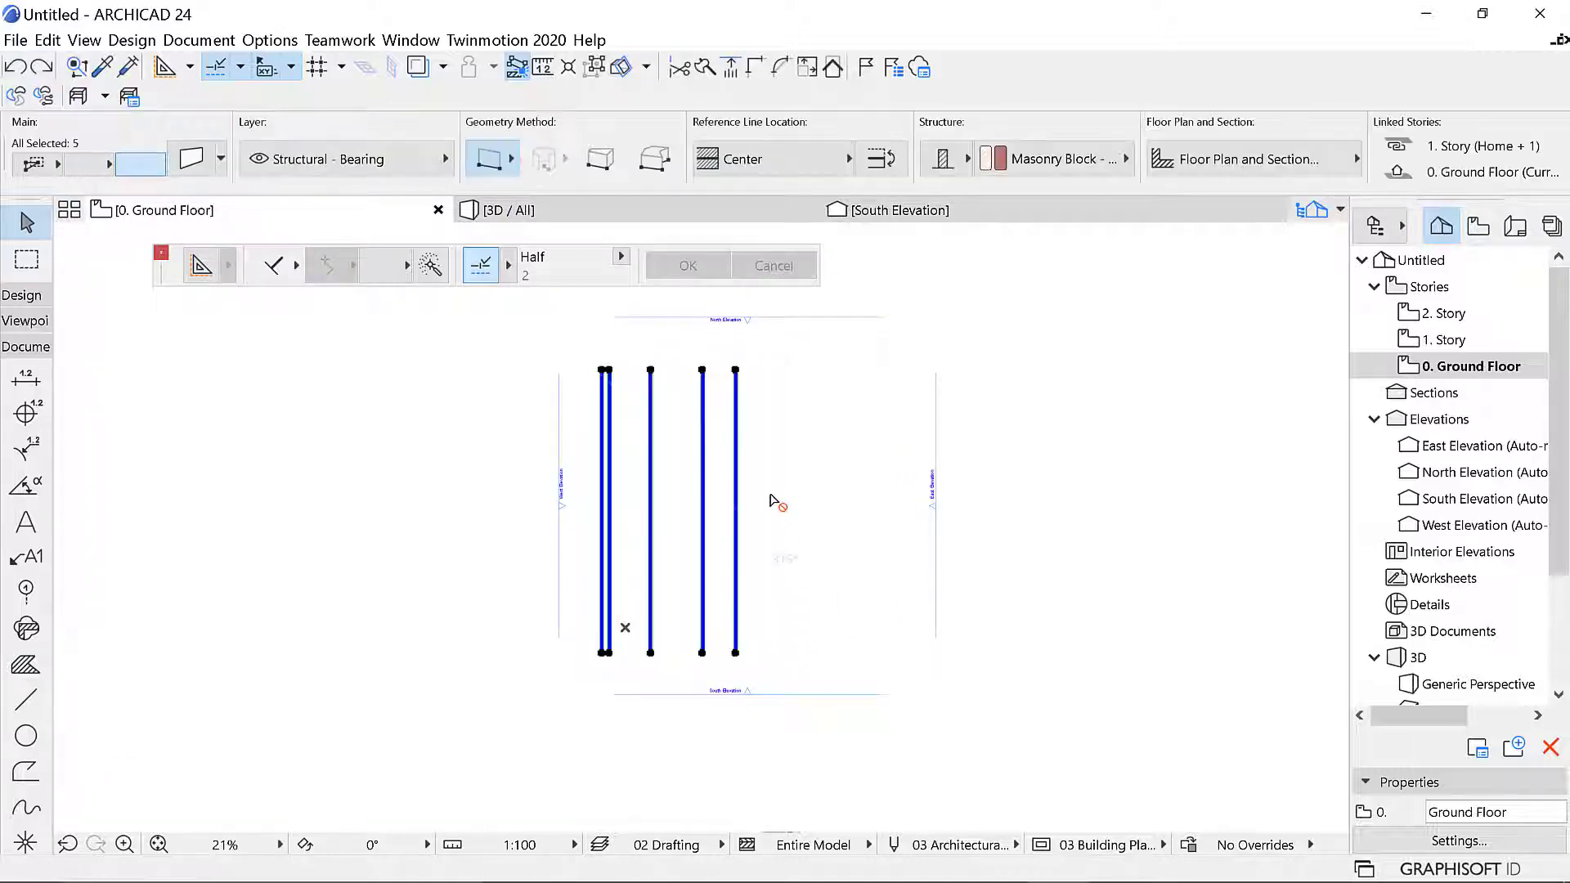
pyautogui.hotkey('ctrl', 'd')
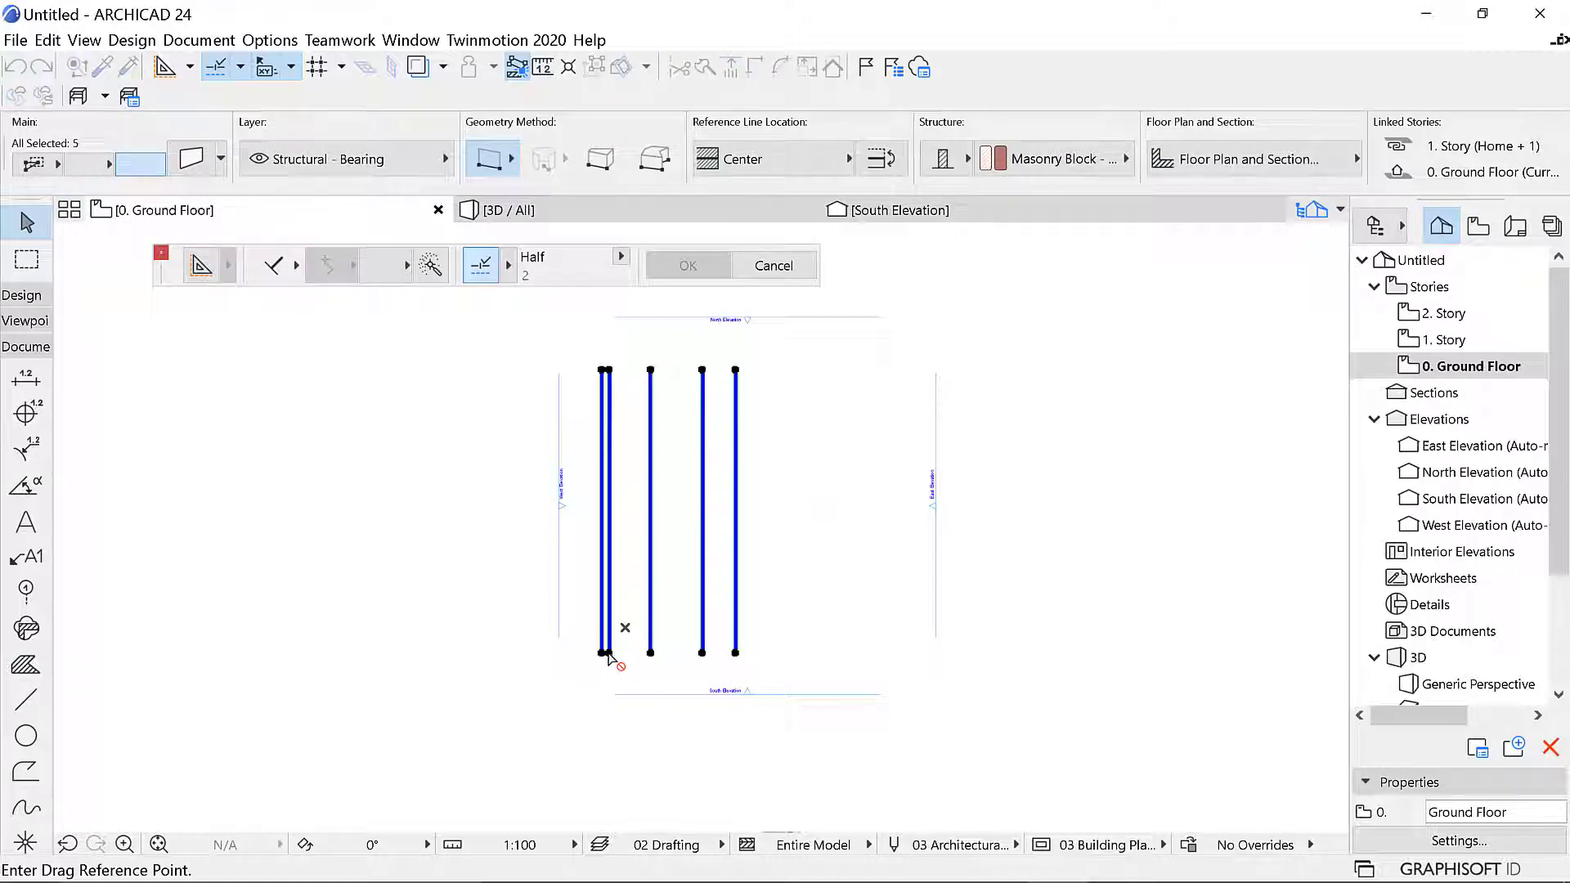
pyautogui.click(606, 653)
pyautogui.click(696, 655)
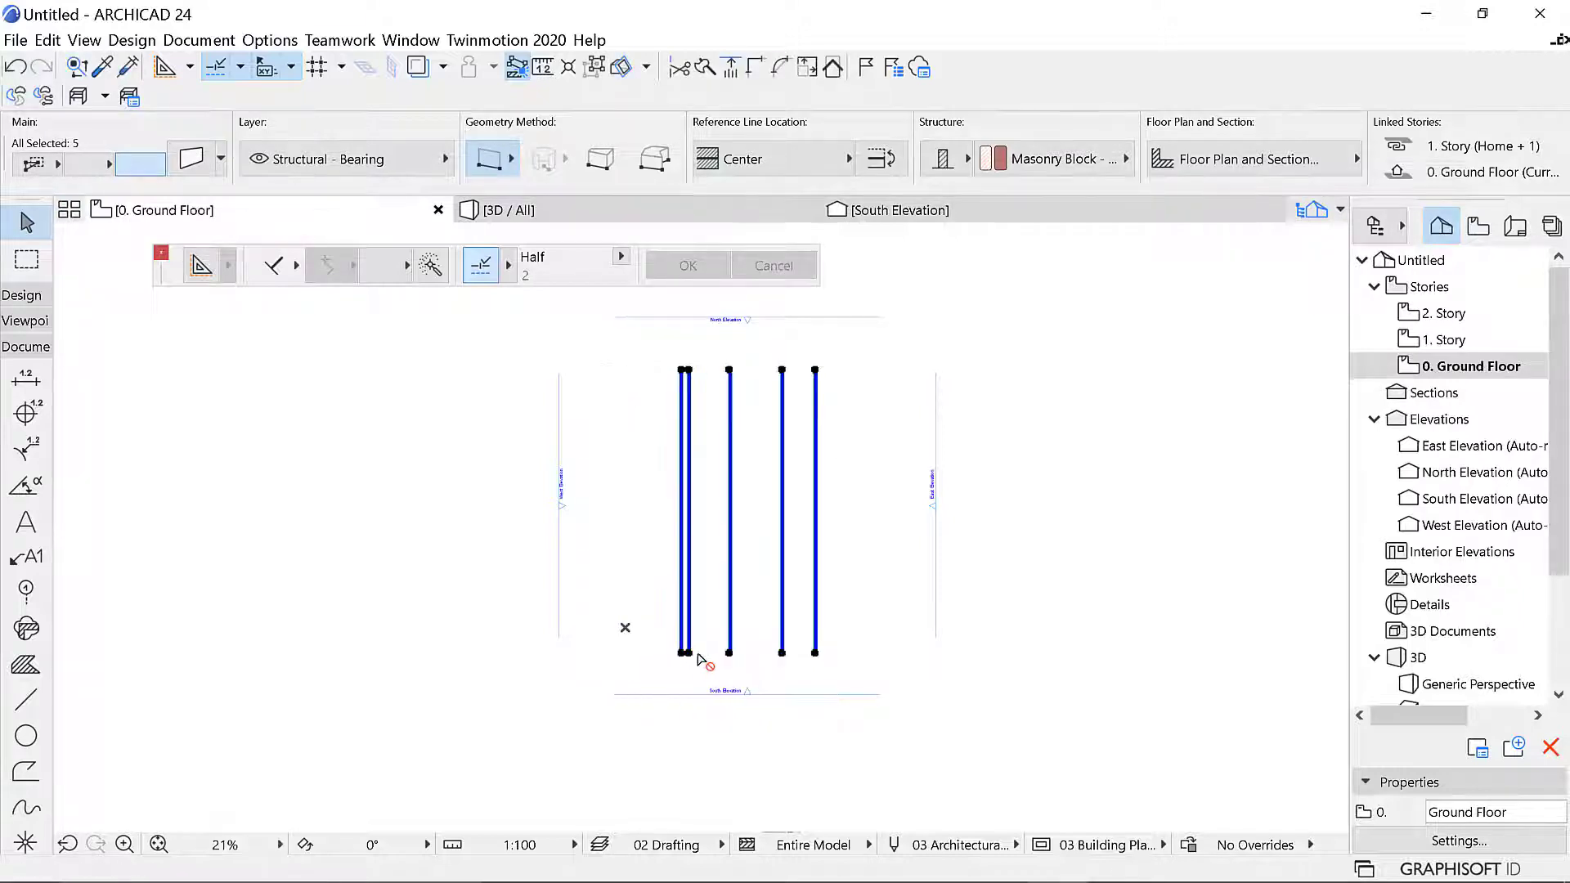
pyautogui.press('Escape')
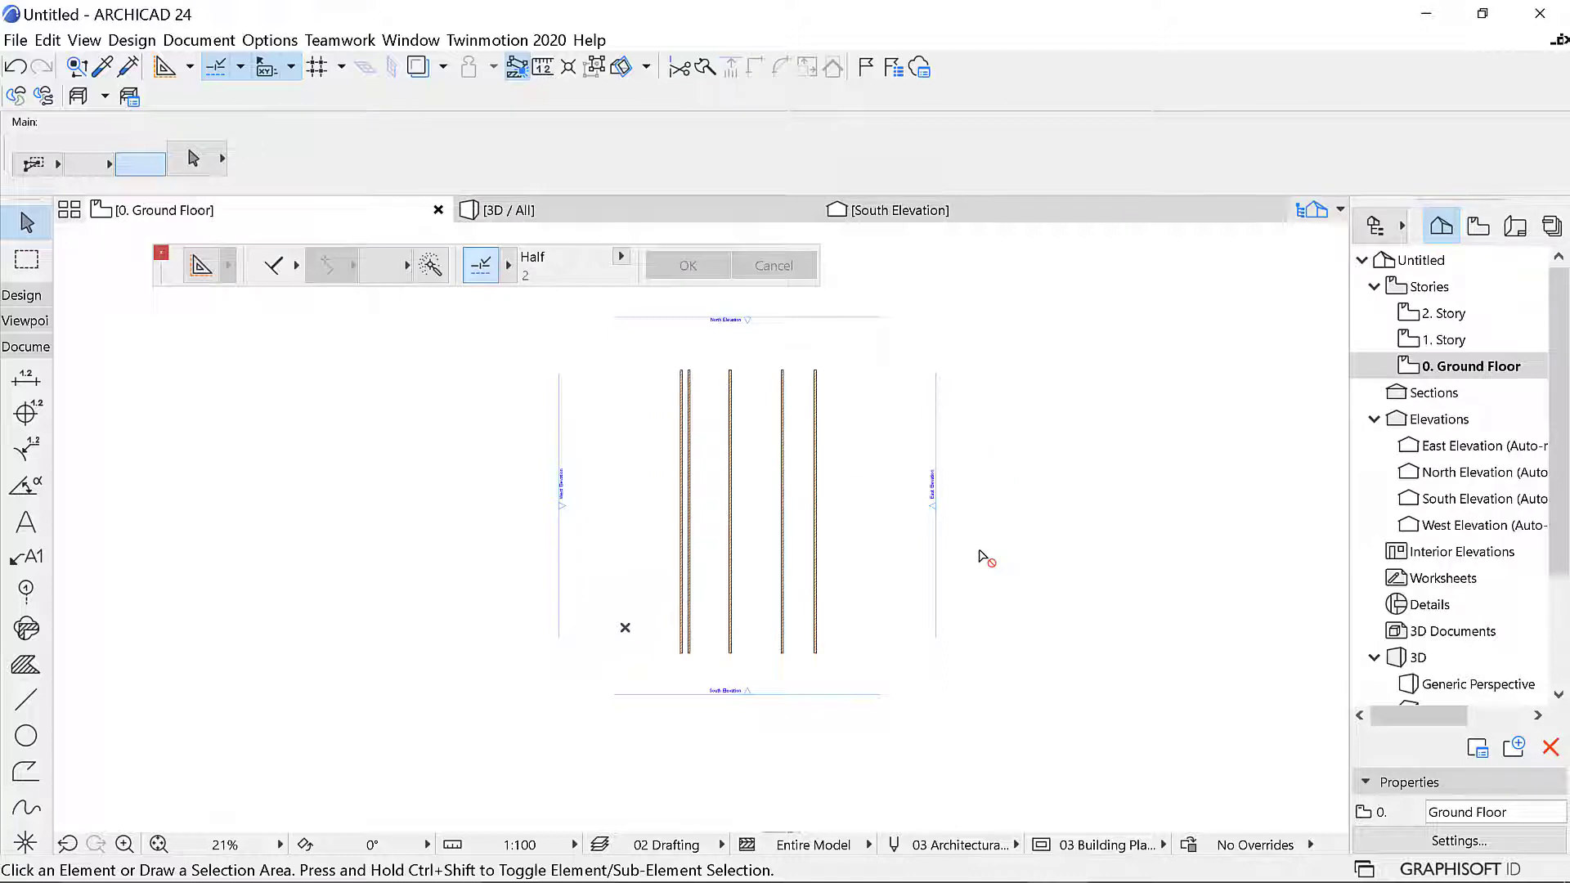
# Draw a horizontal masonry block wall across all five vertical walls near their south ends, extending past them on both sides
pyautogui.scroll(2, 544, 418)
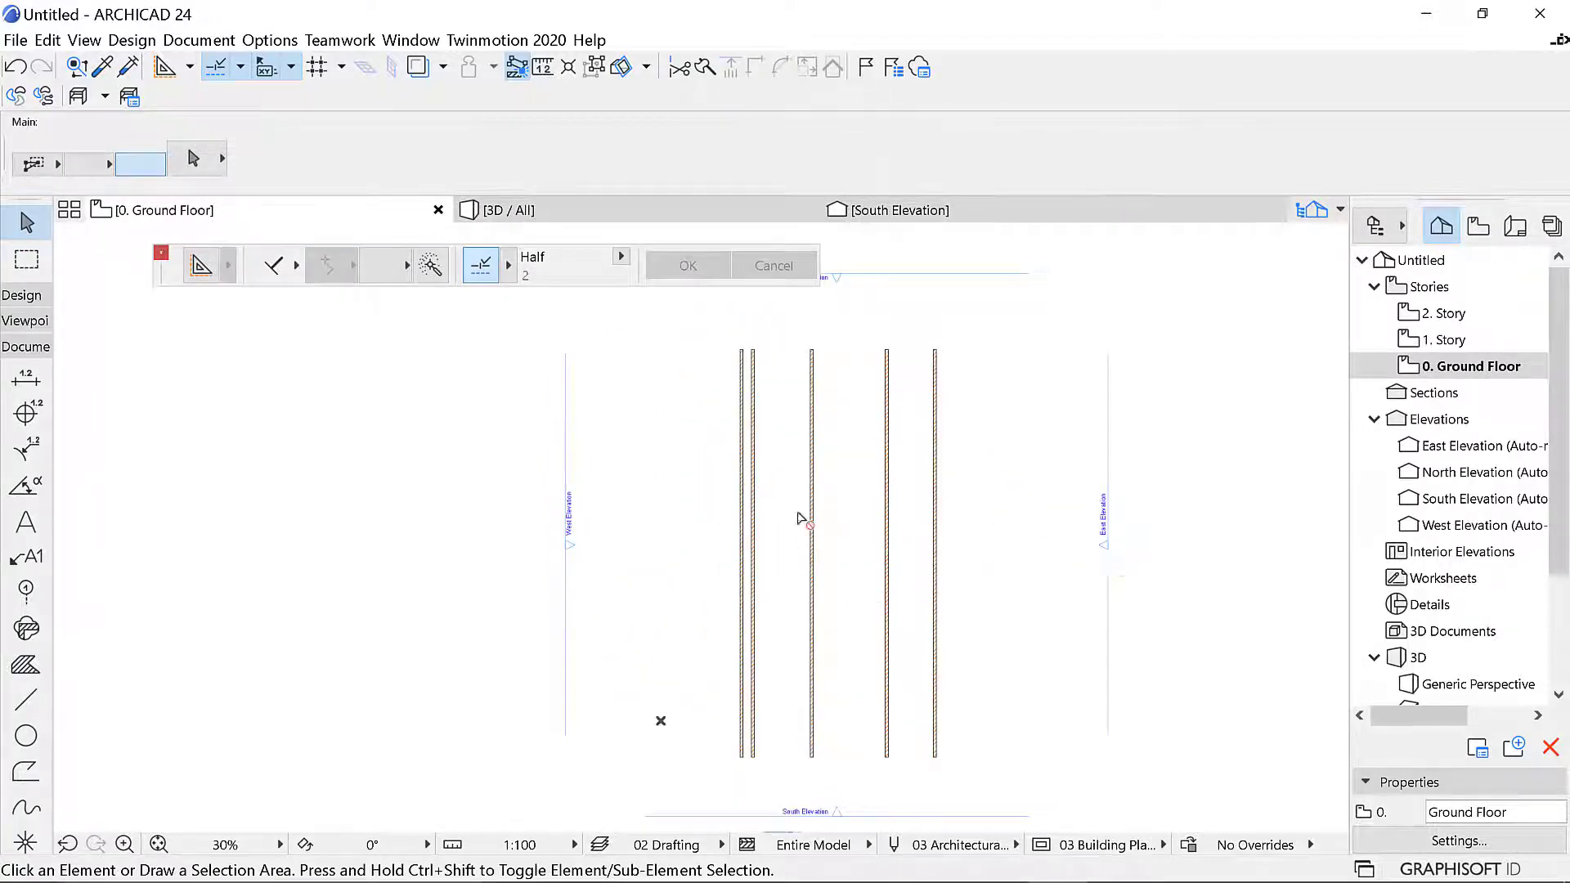
pyautogui.scroll(-2, 800, 518)
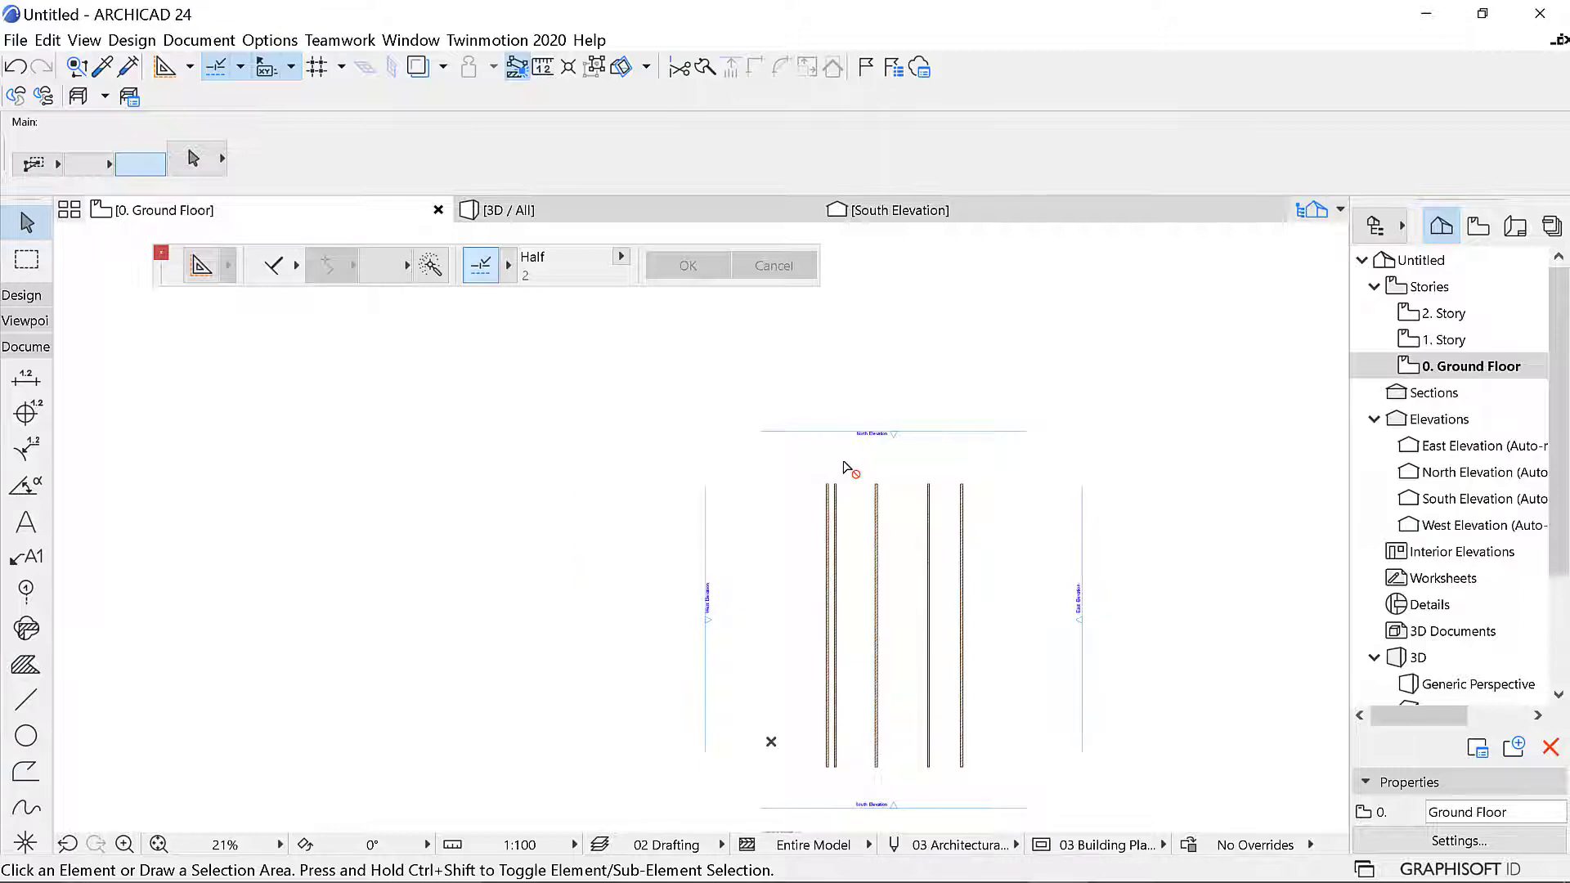
pyautogui.scroll(3, 919, 741)
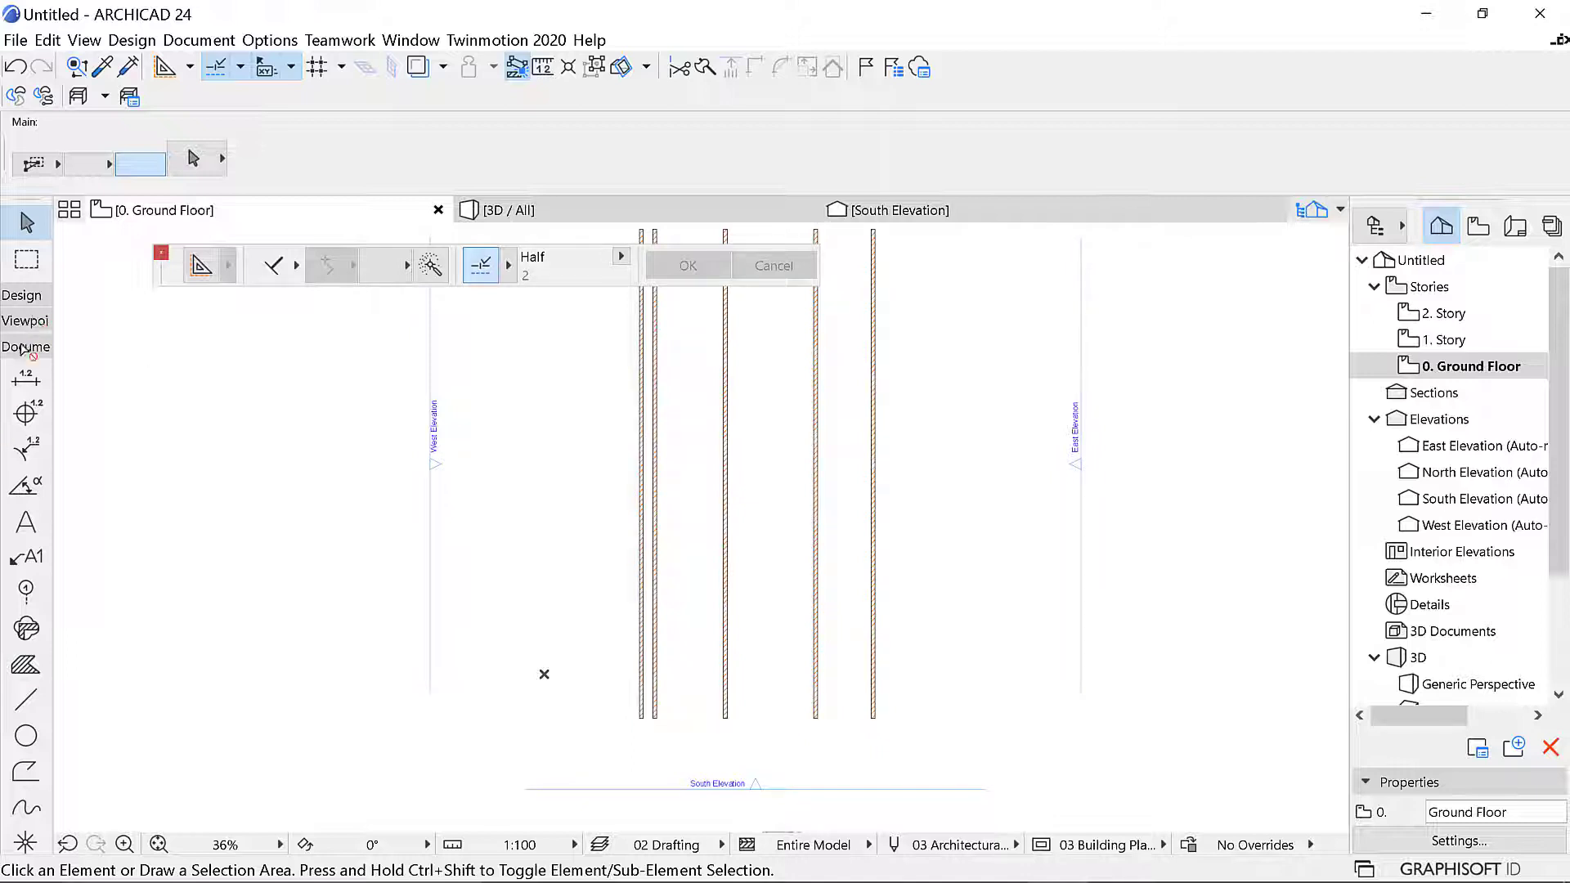
pyautogui.click(22, 295)
pyautogui.click(26, 325)
pyautogui.scroll(2, 733, 717)
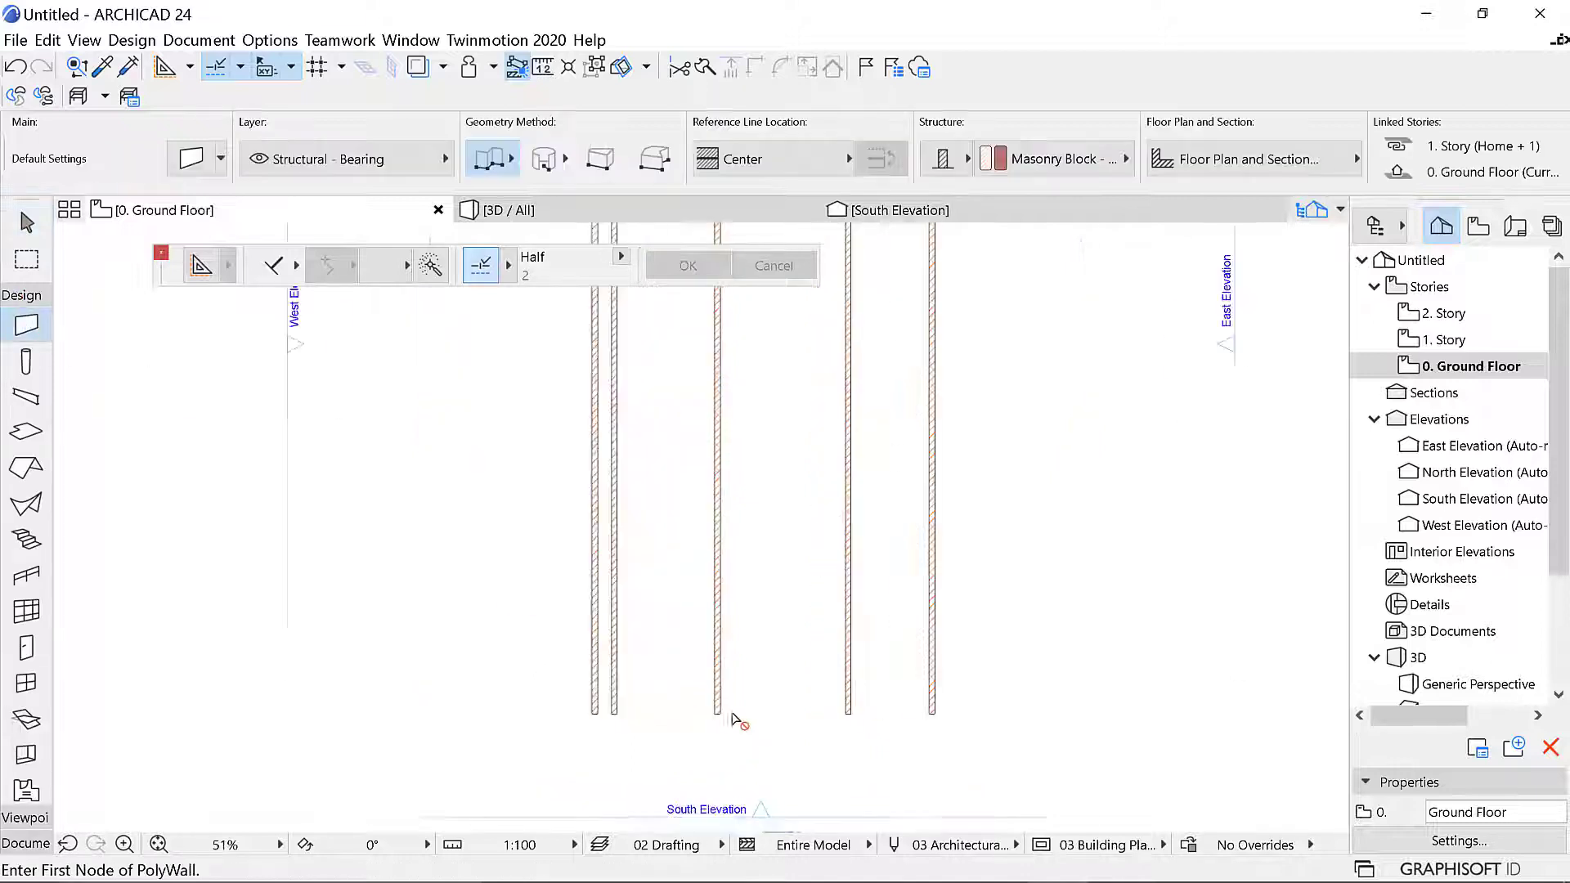
pyautogui.scroll(-3, 414, 655)
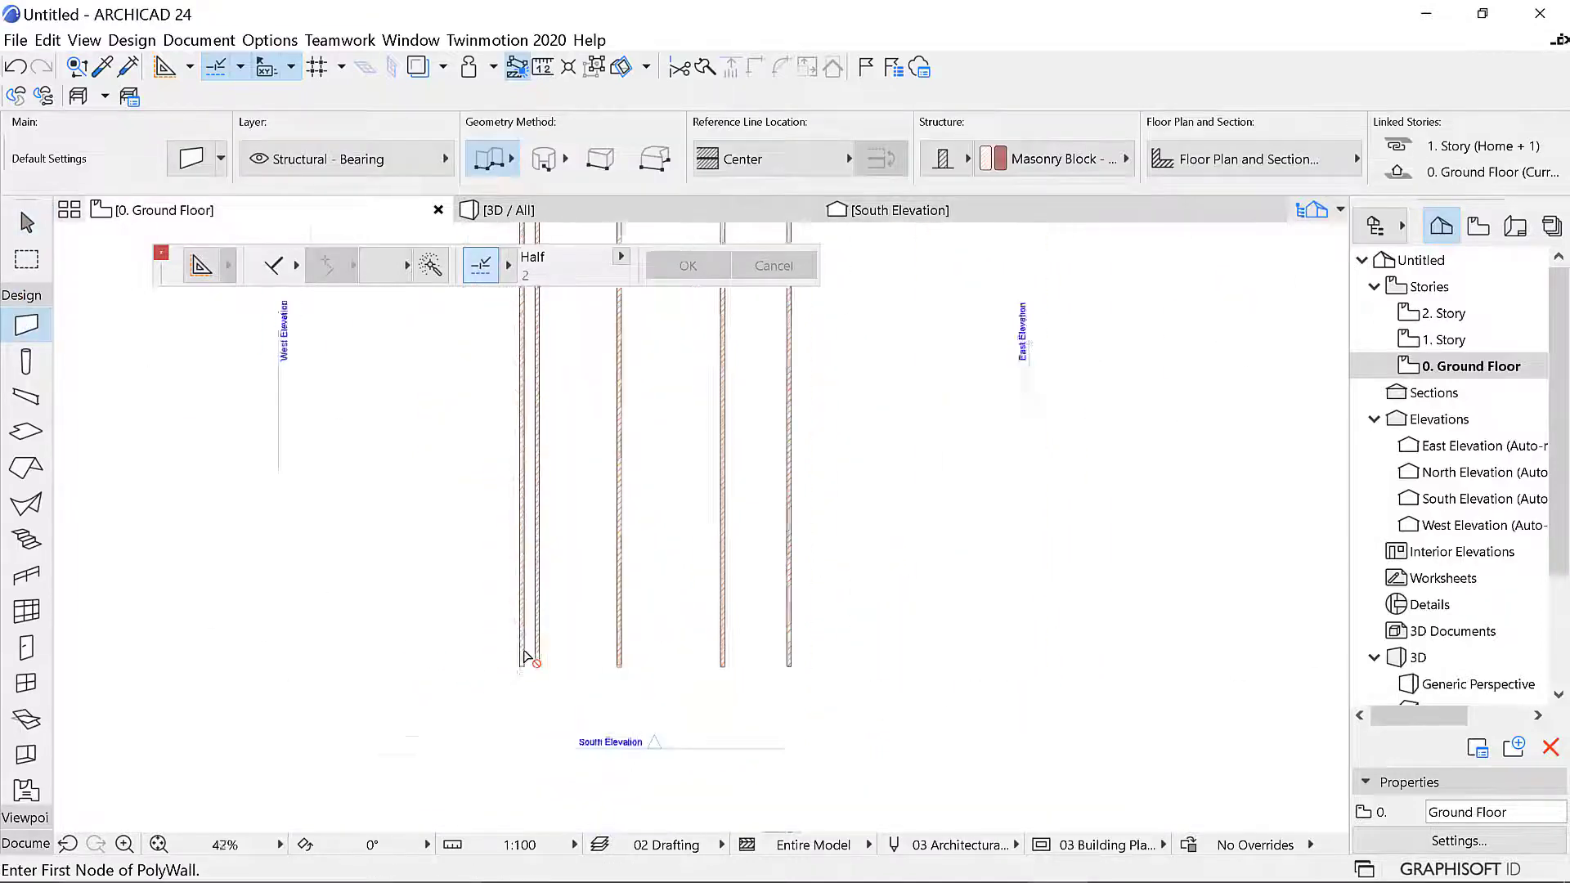
pyautogui.click(374, 644)
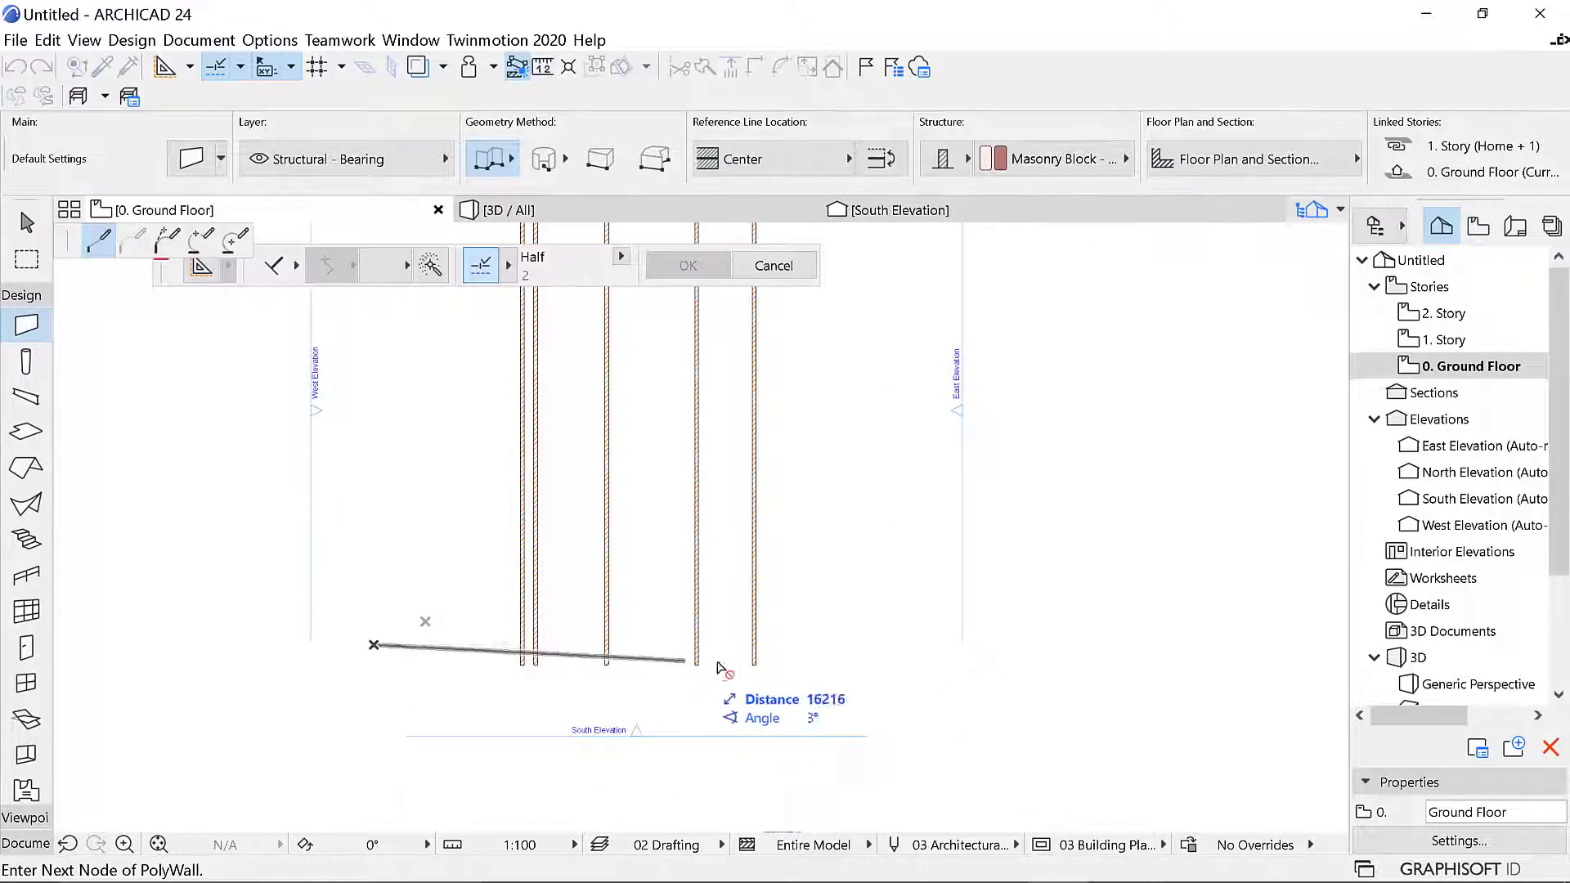
pyautogui.click(922, 646)
pyautogui.click(923, 646)
pyautogui.scroll(2, 851, 660)
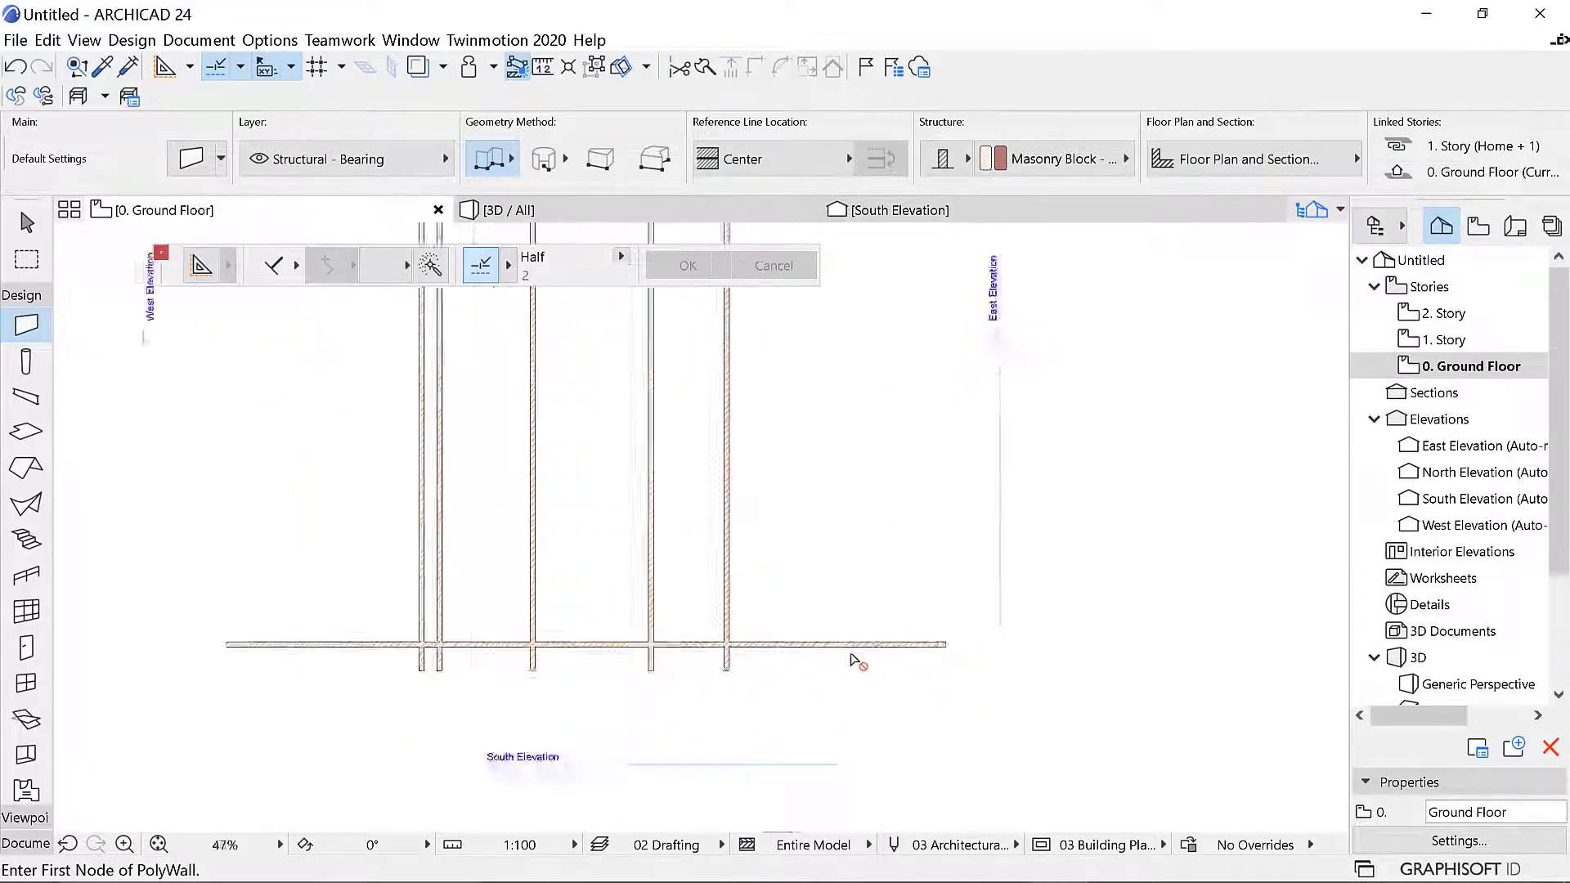
pyautogui.scroll(3, 850, 649)
pyautogui.press('Escape')
# Drag a copy of the horizontal wall 2000 north at 90°, using its east end as the reference point
pyautogui.click(902, 643)
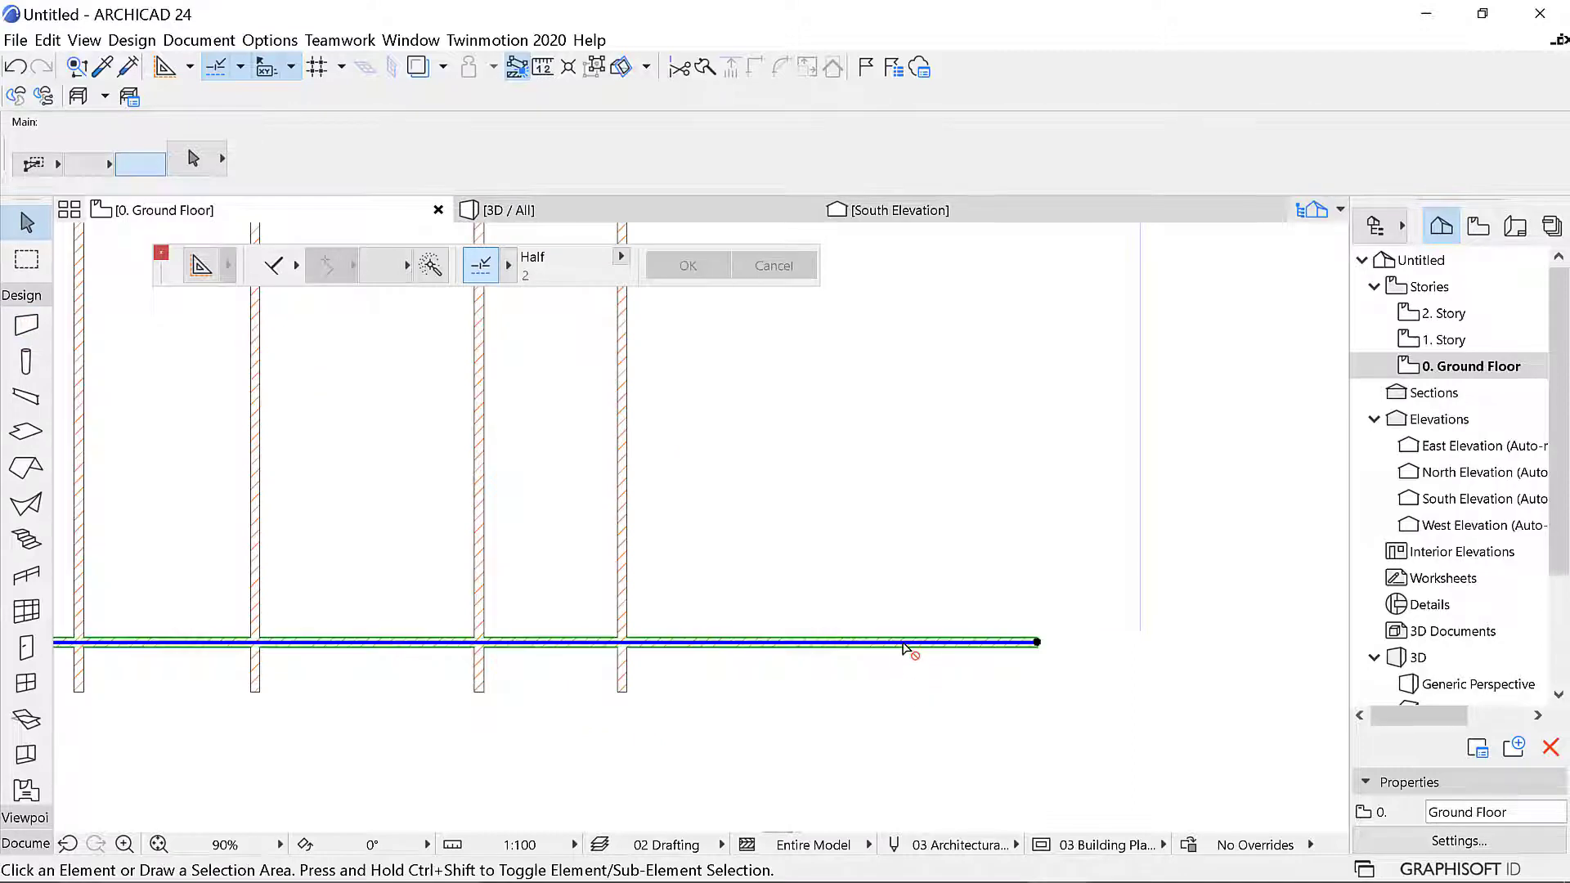
pyautogui.scroll(-3, 964, 664)
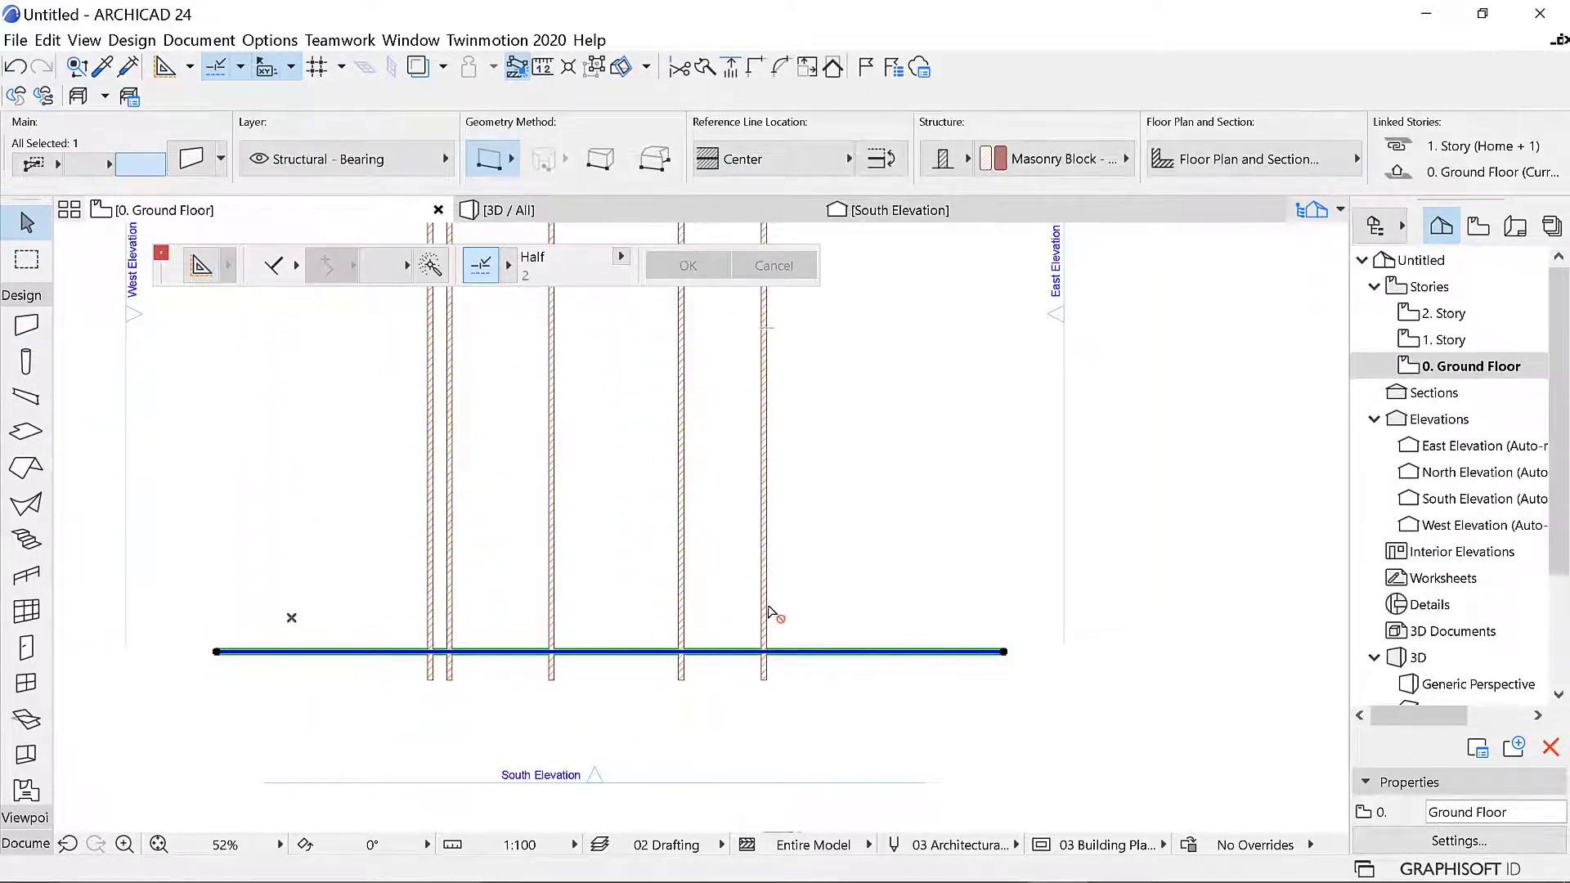
pyautogui.rightClick(850, 574)
pyautogui.moveTo(932, 288)
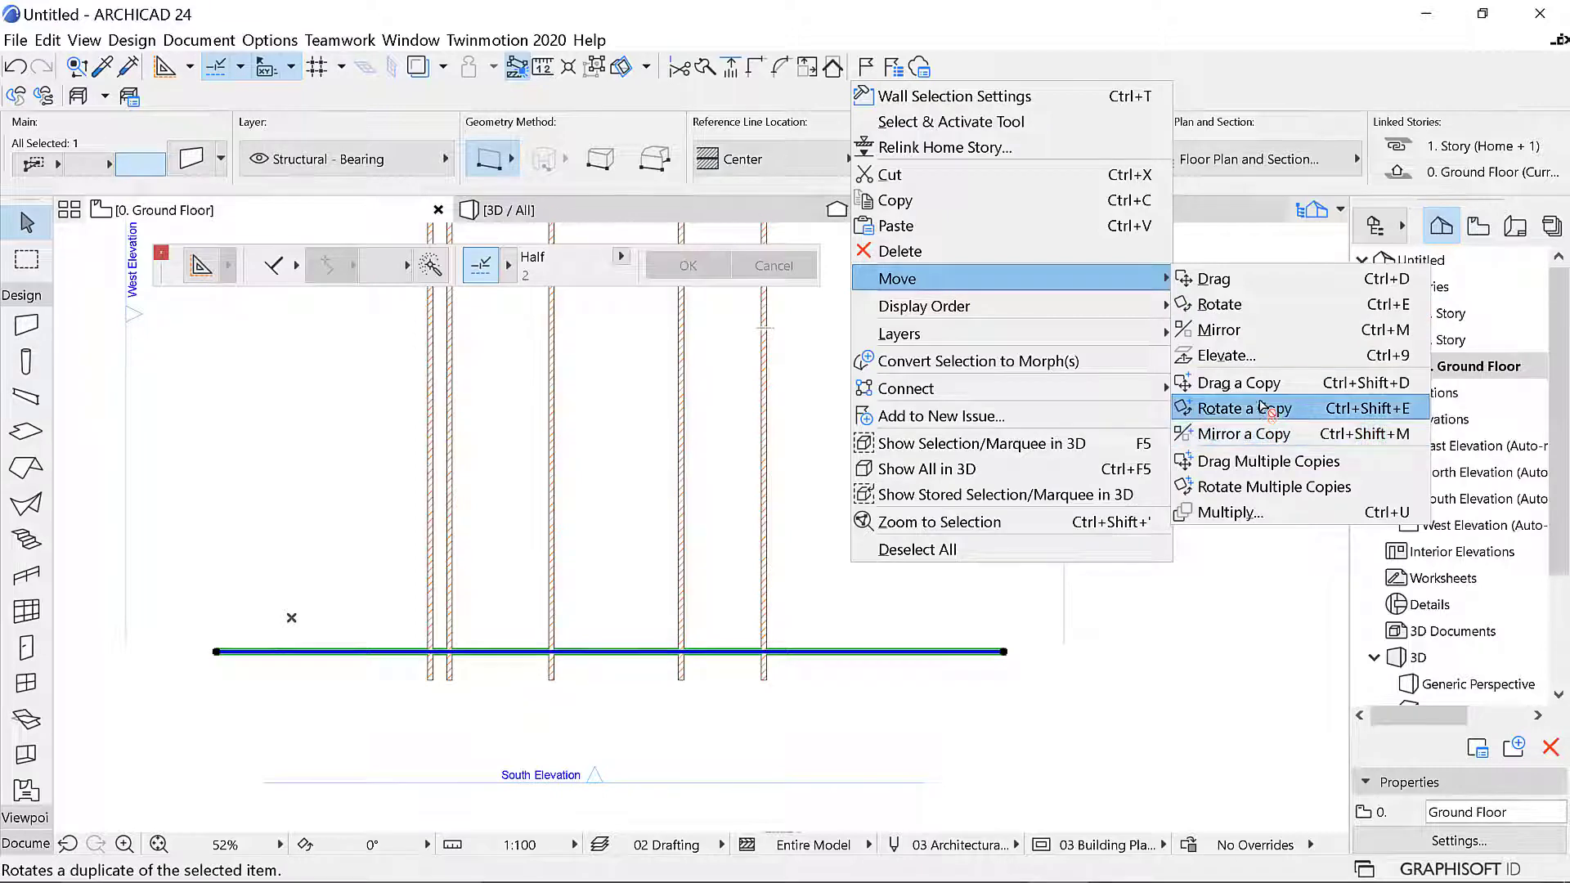
pyautogui.click(1235, 382)
pyautogui.scroll(2, 977, 661)
pyautogui.scroll(-1, 1063, 648)
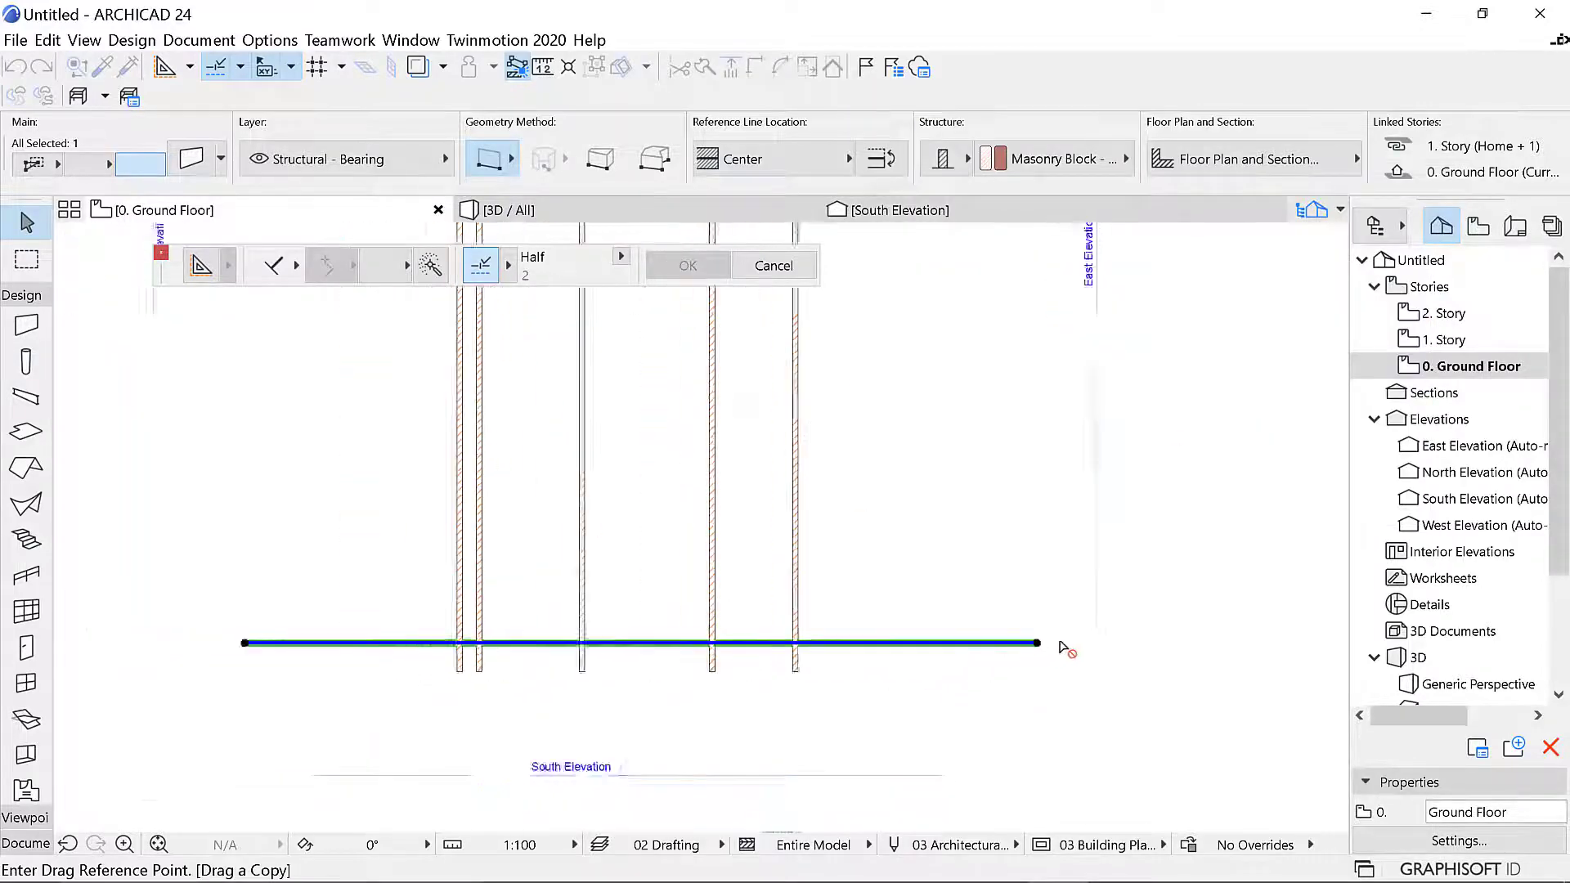
pyautogui.scroll(2, 1035, 648)
pyautogui.click(1014, 644)
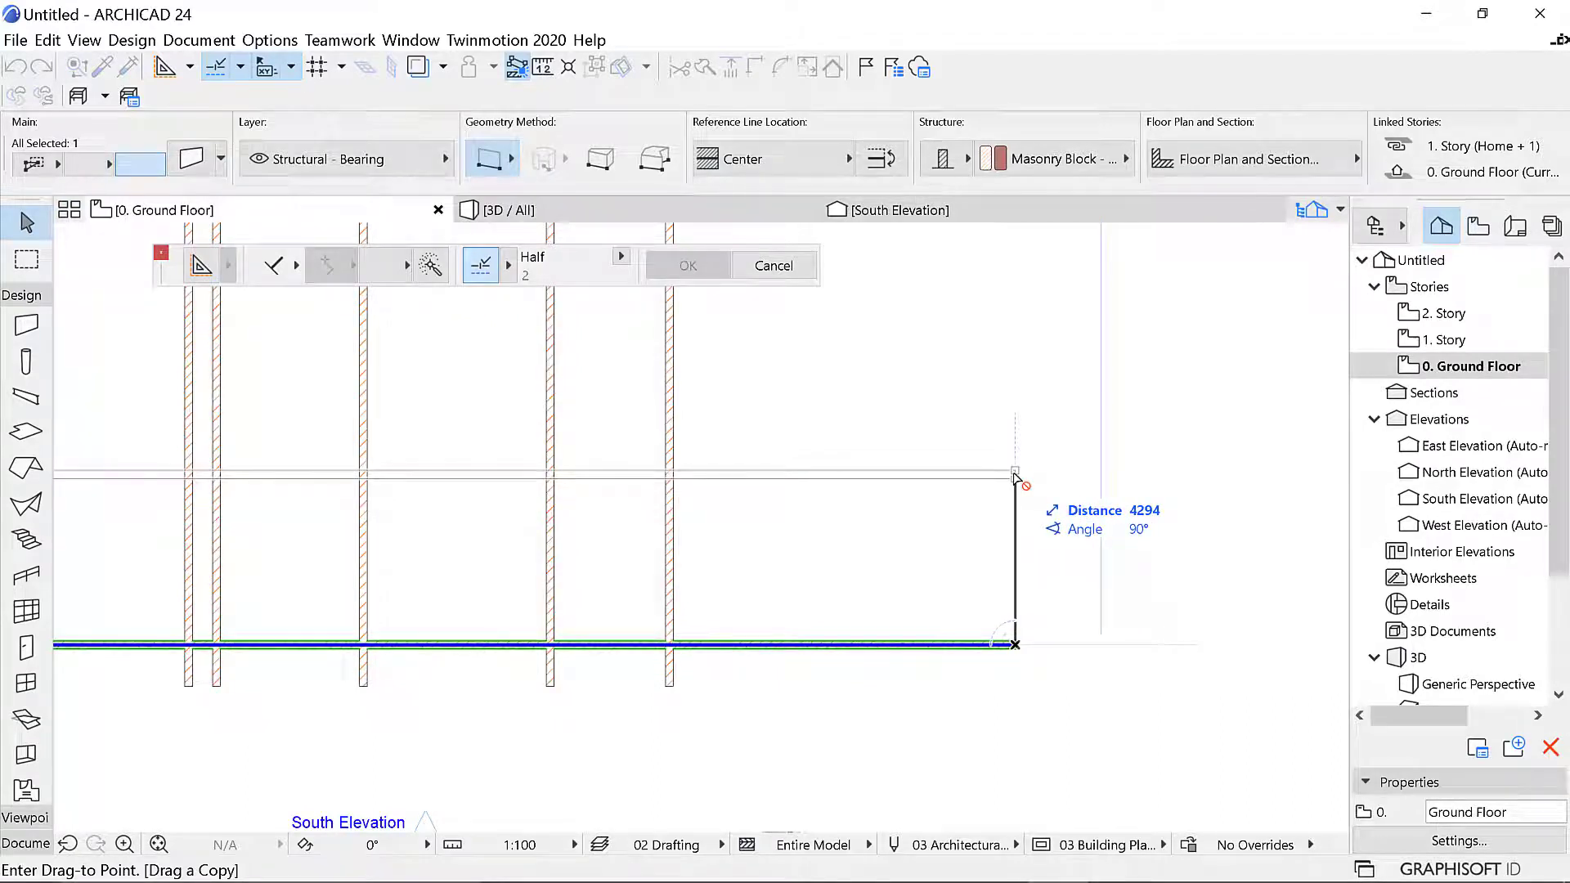
pyautogui.write('2000')
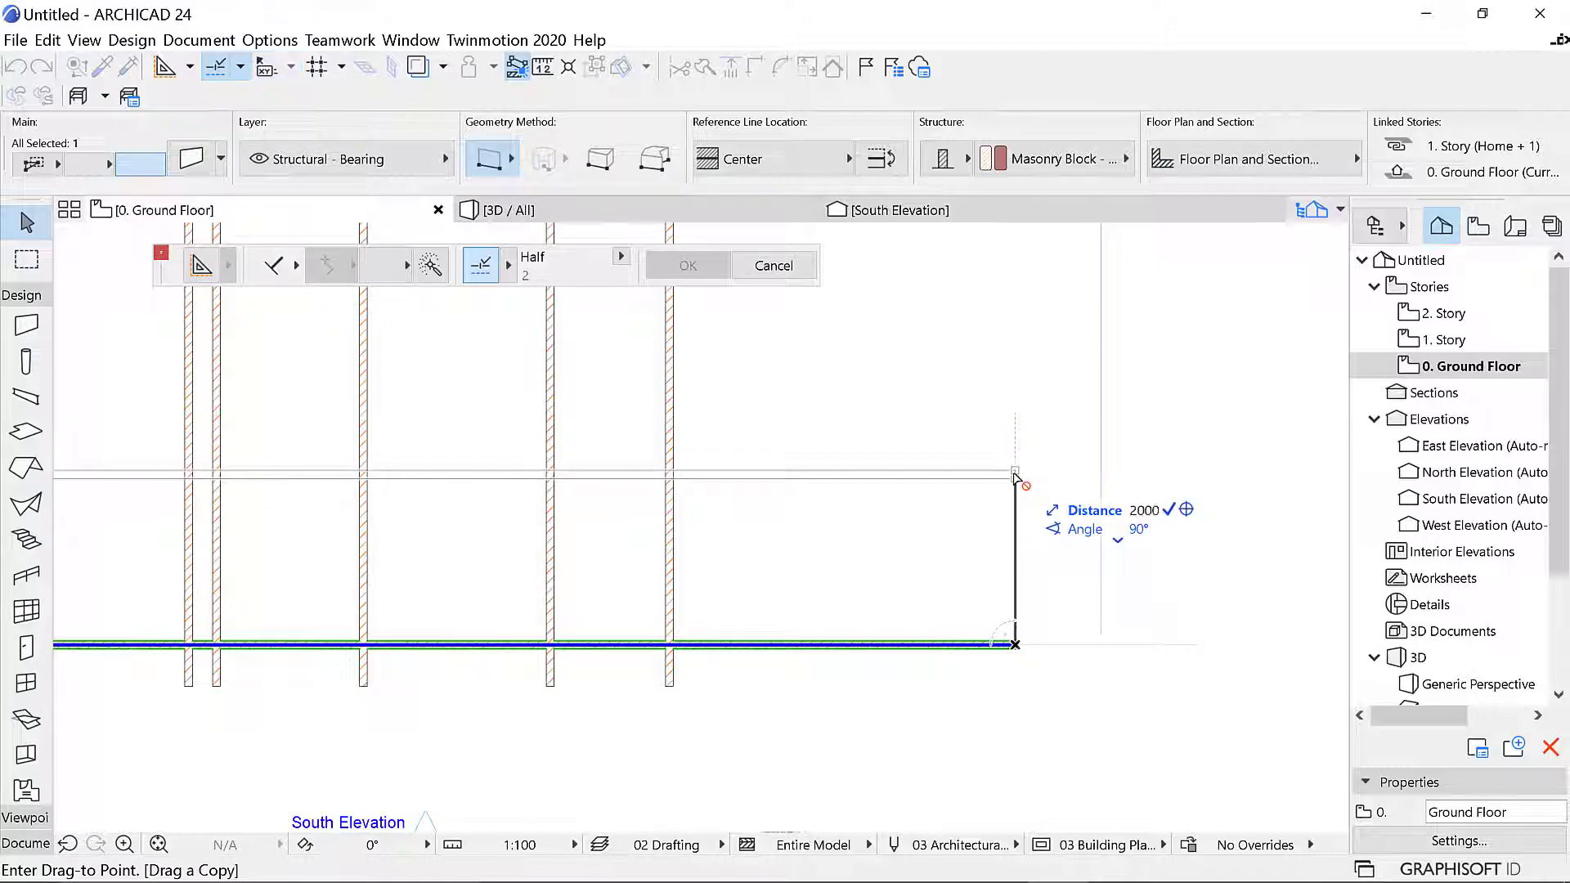
pyautogui.press('Return')
pyautogui.scroll(-3, 1156, 624)
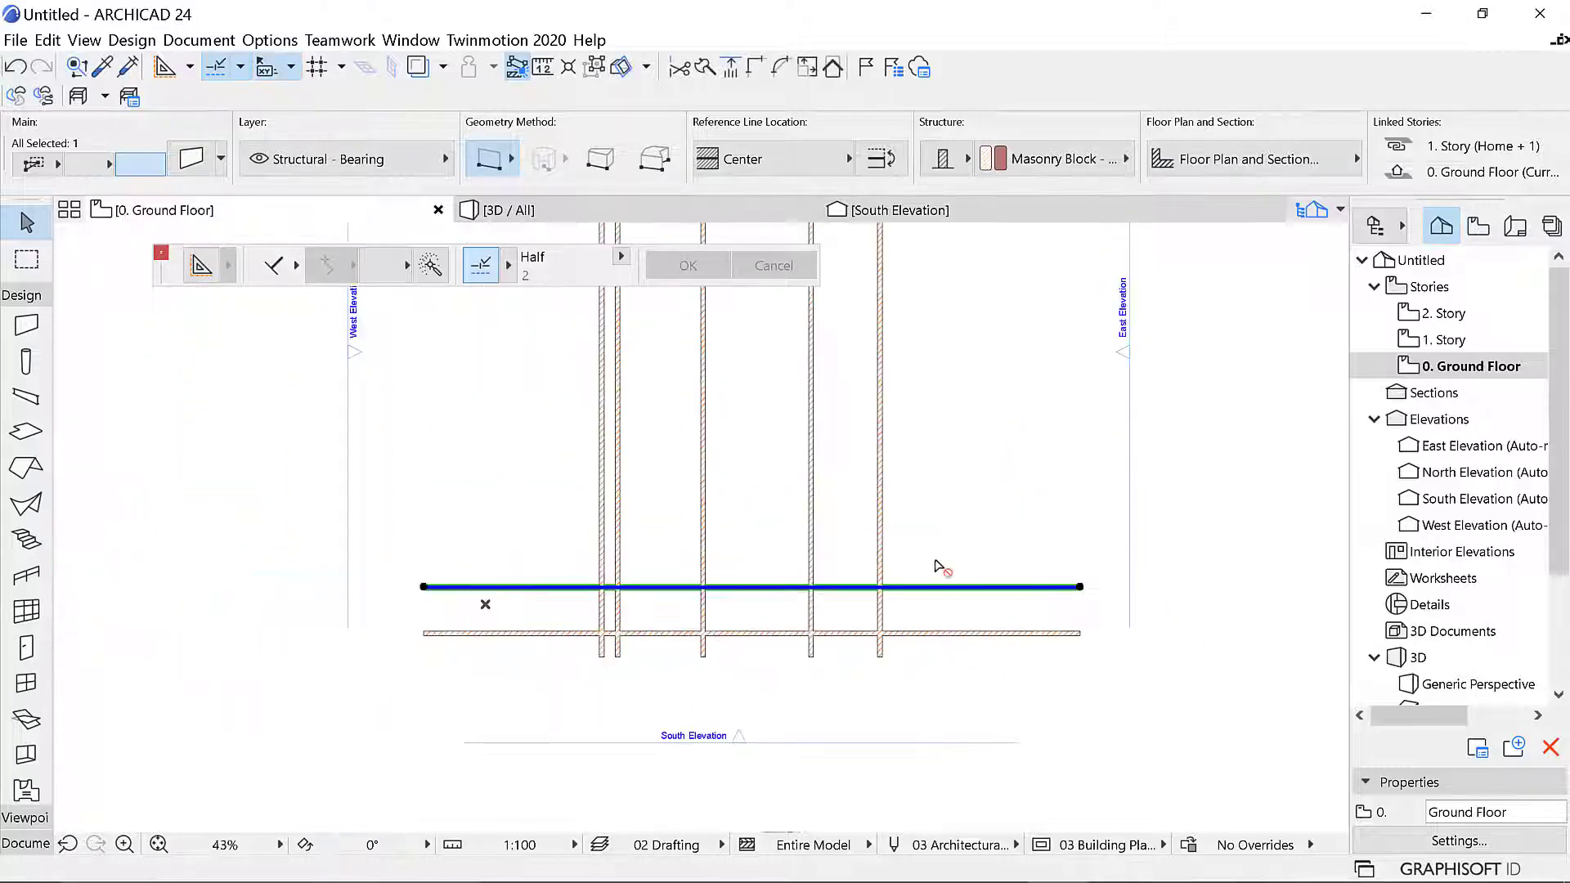
# Drag a copy of the upper horizontal wall 4700 north at 90°, using its west end as the reference point
pyautogui.scroll(1, 914, 601)
pyautogui.scroll(-2, 501, 509)
pyautogui.scroll(2, 666, 614)
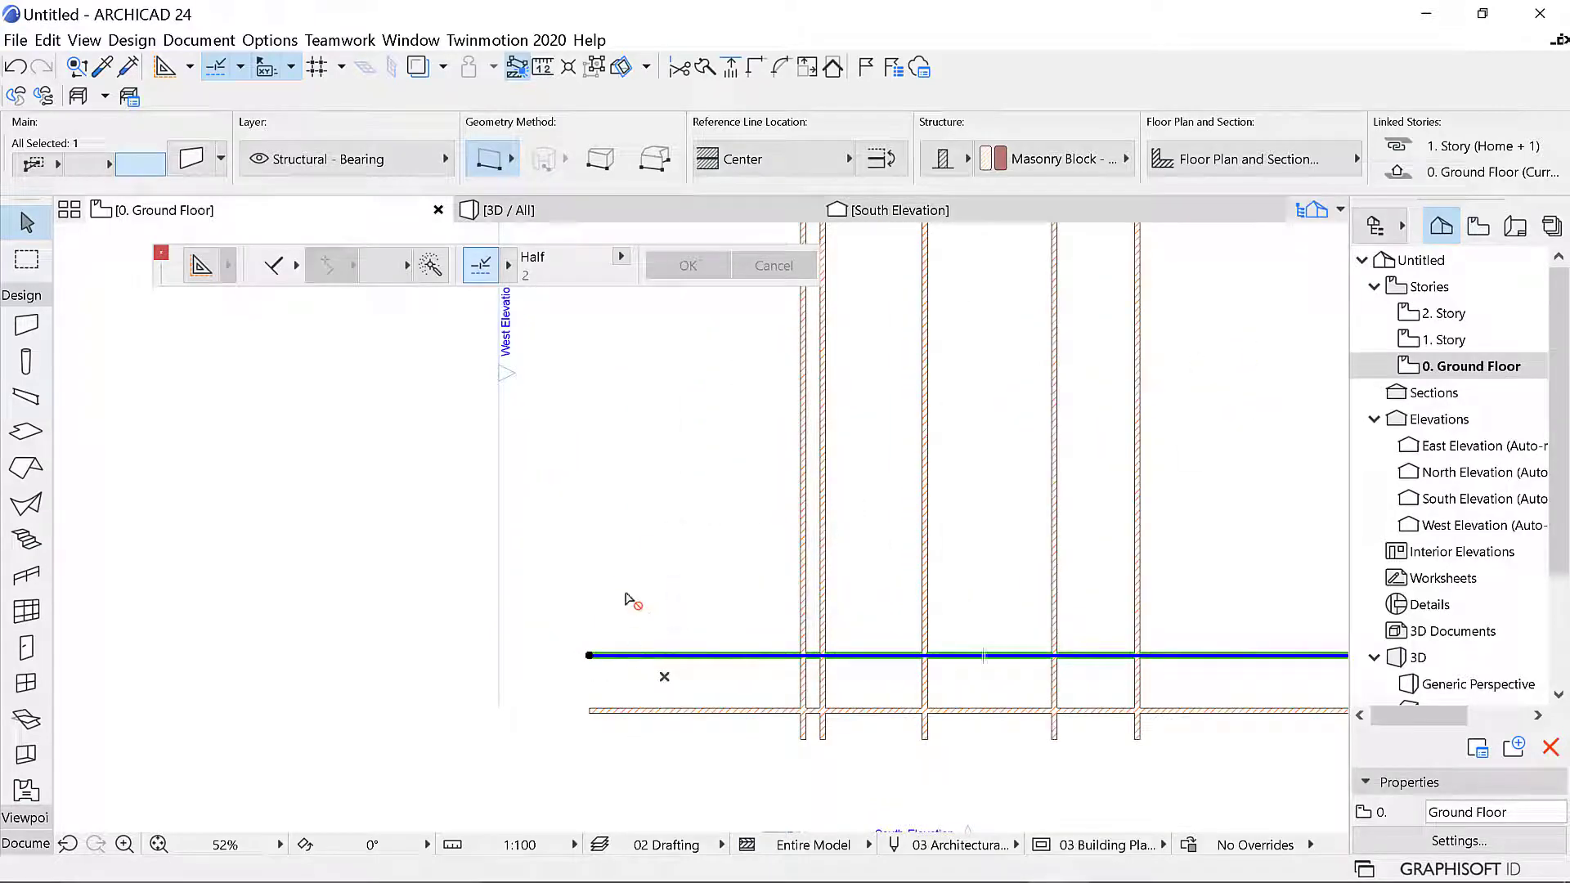
pyautogui.rightClick(610, 528)
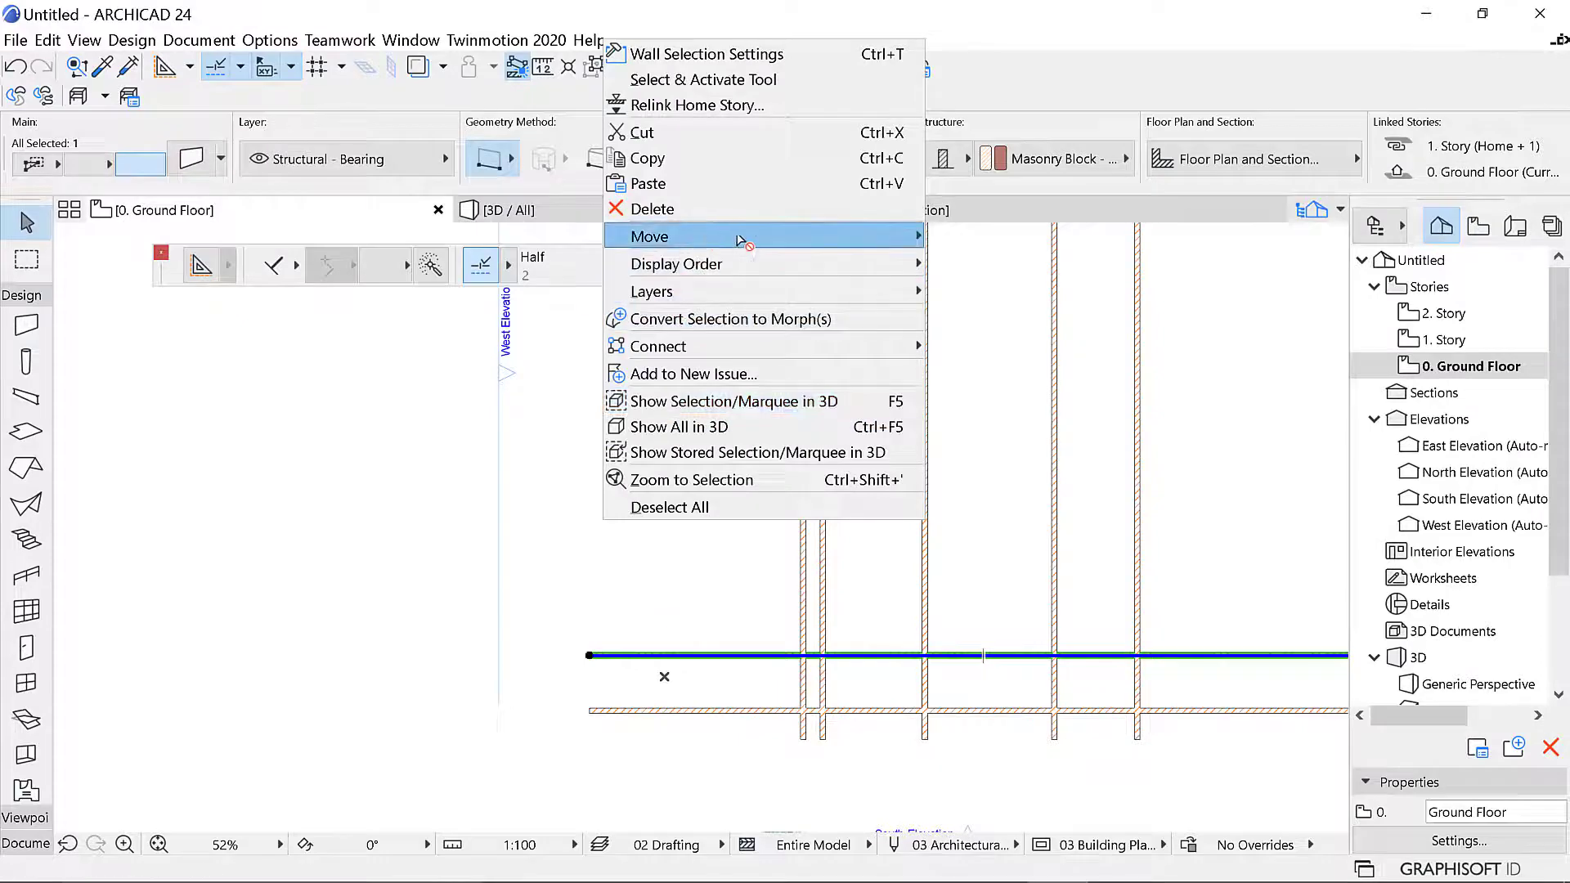
pyautogui.moveTo(740, 238)
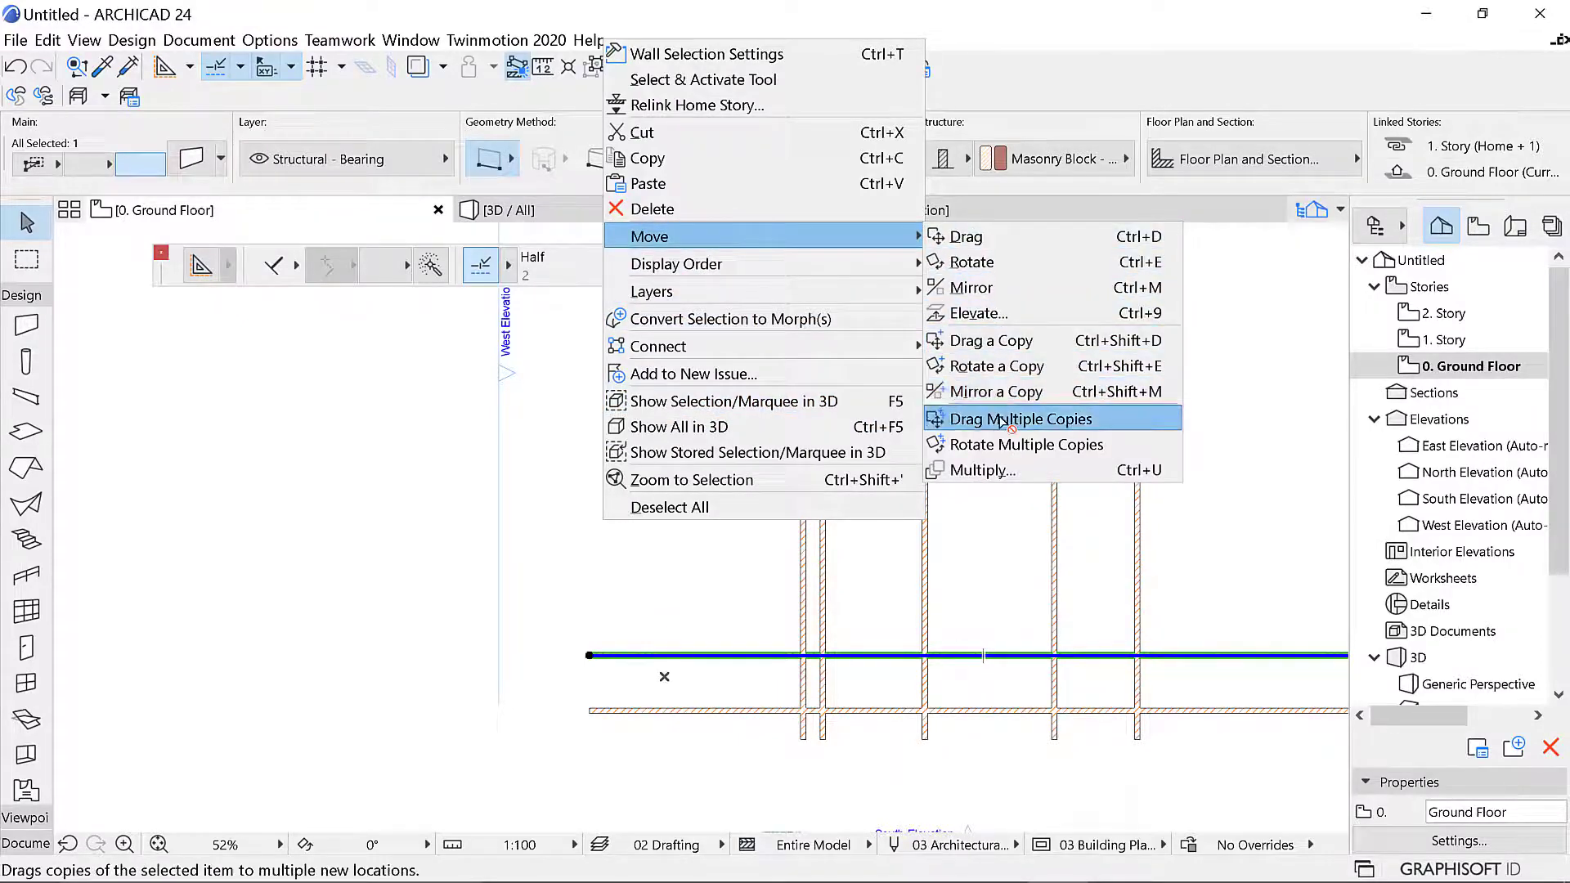
pyautogui.click(990, 340)
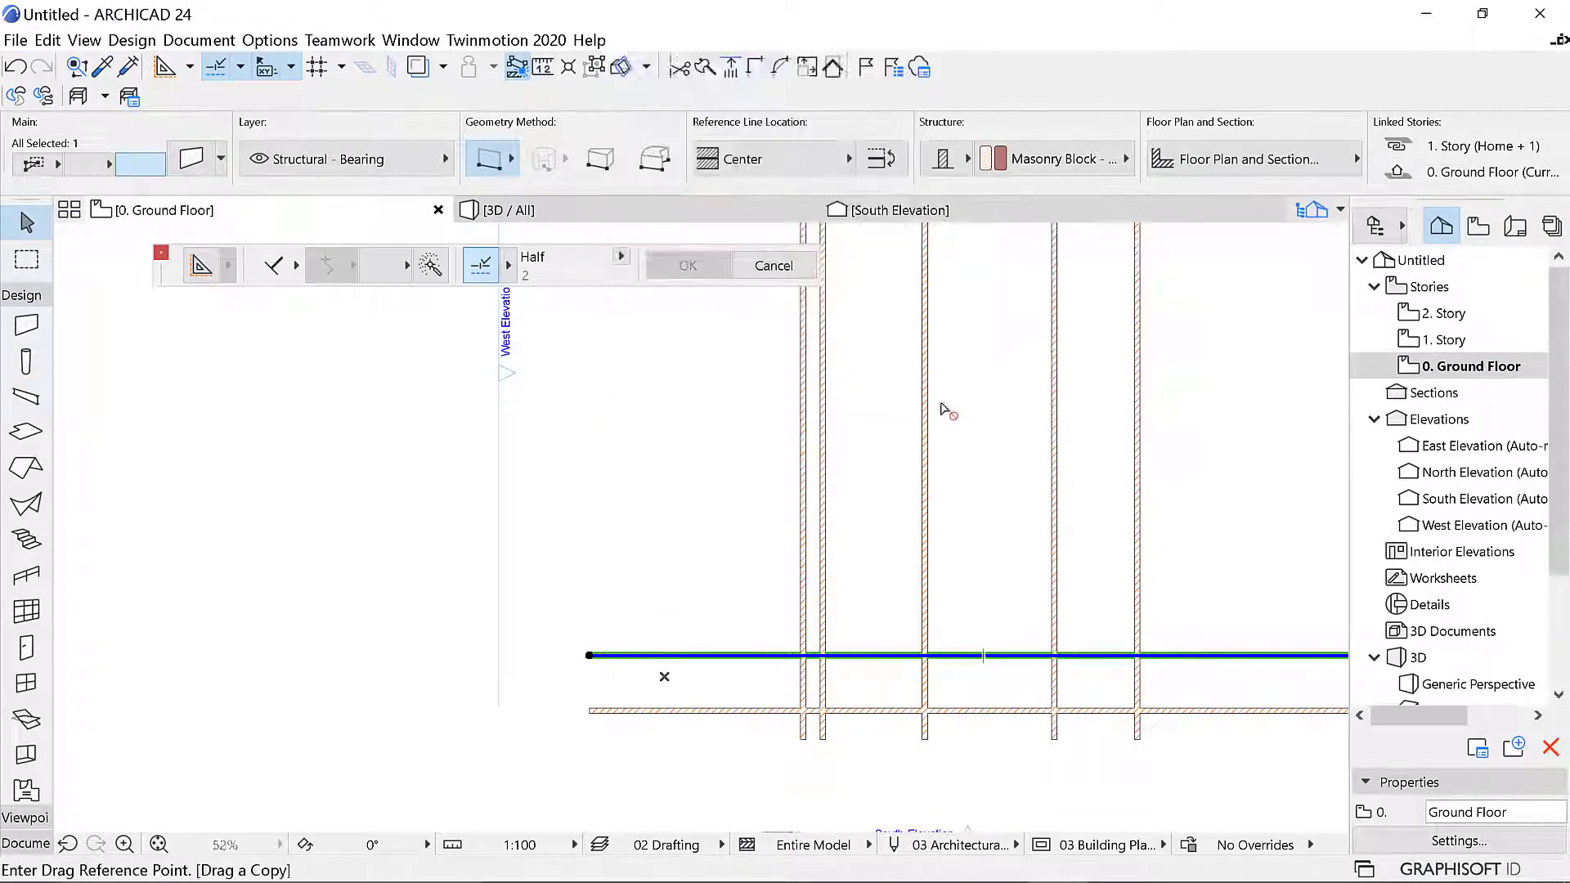
pyautogui.click(589, 657)
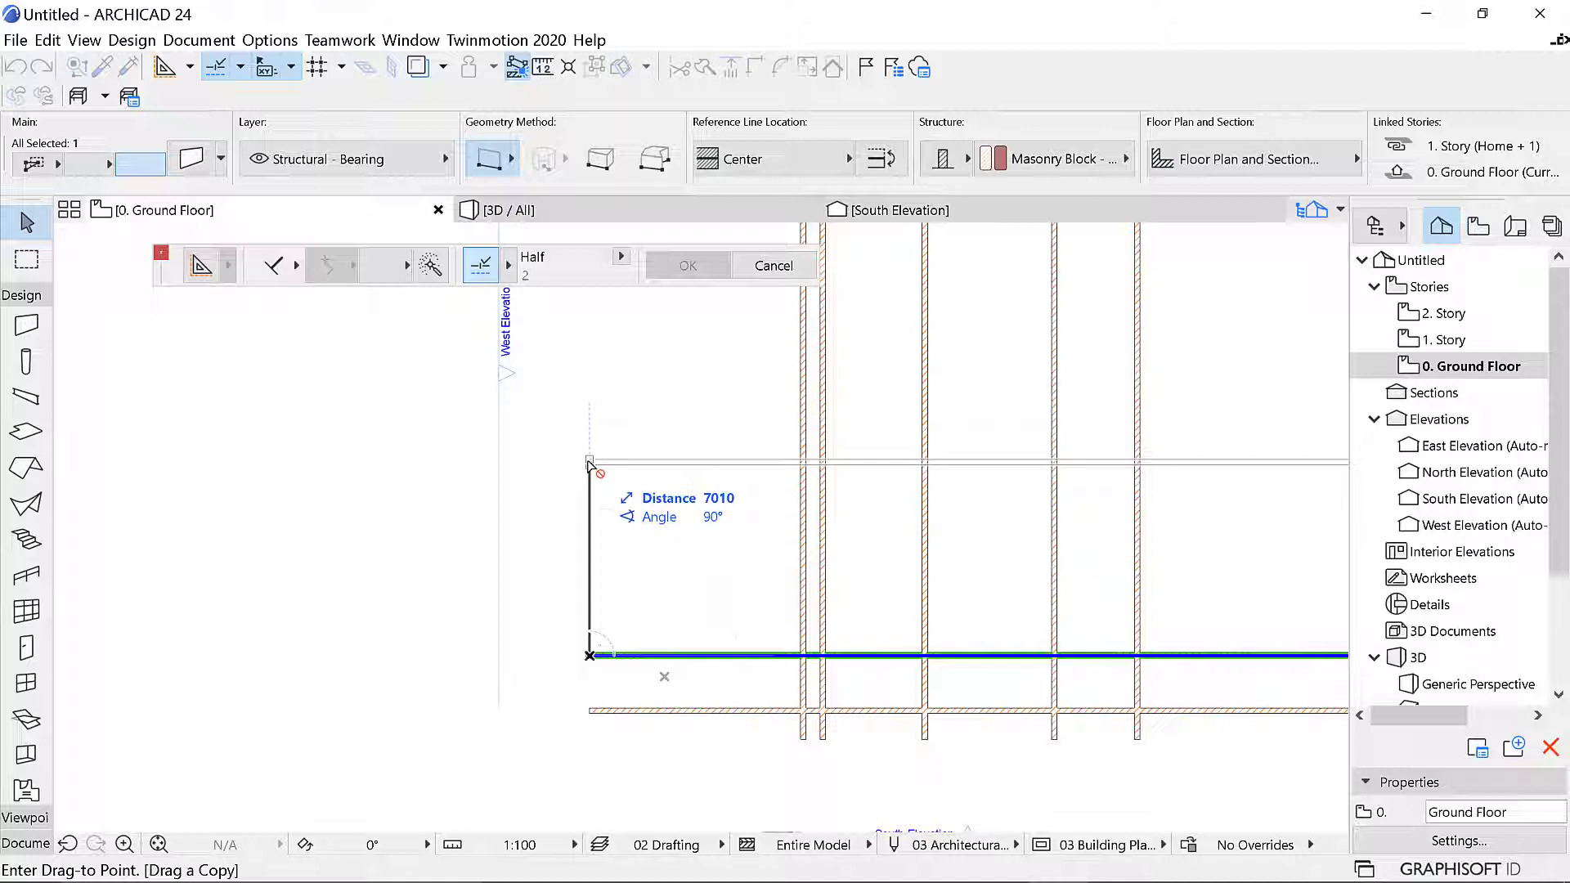
pyautogui.write('4')
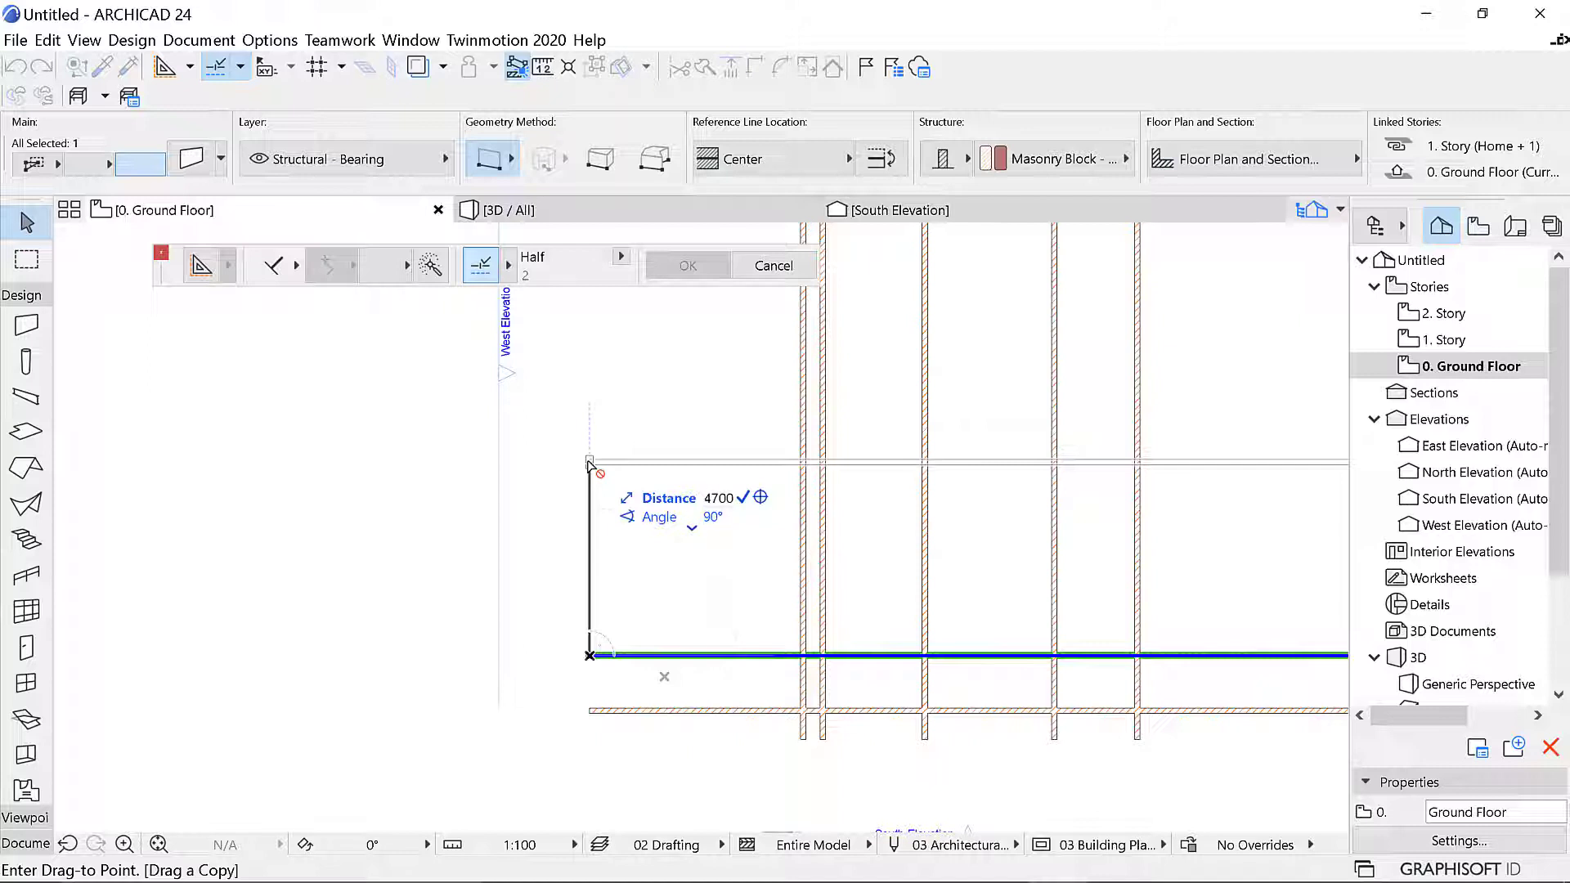
pyautogui.press('Return')
pyautogui.scroll(-3, 488, 596)
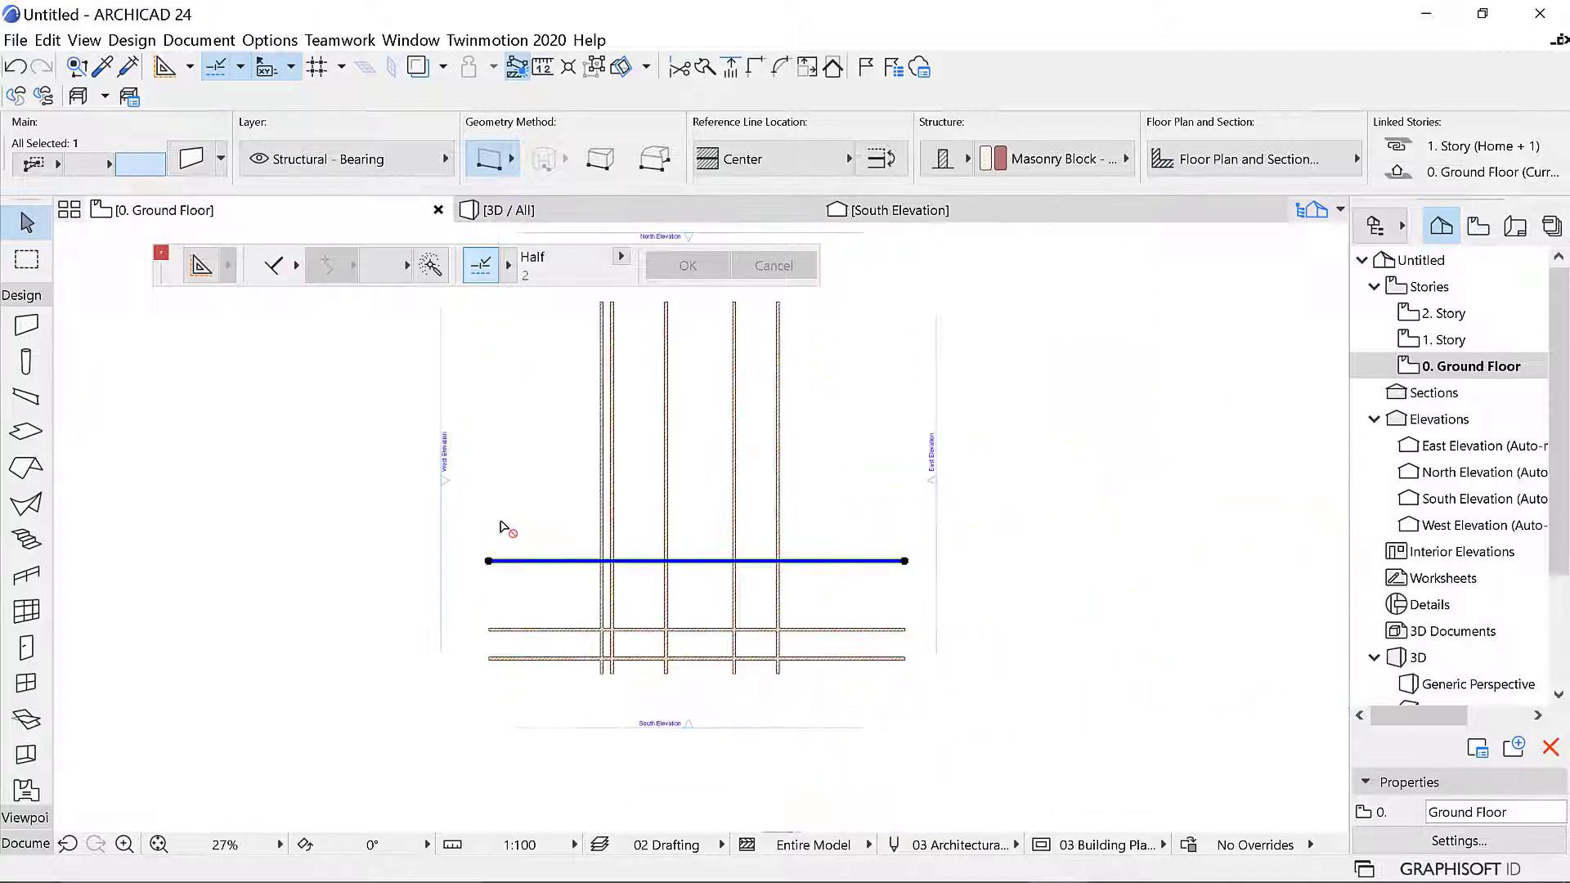
# Drag a copy of the northernmost horizontal wall 1400 north at 90°, using its west end as the reference point
pyautogui.scroll(5, 504, 528)
pyautogui.rightClick(394, 602)
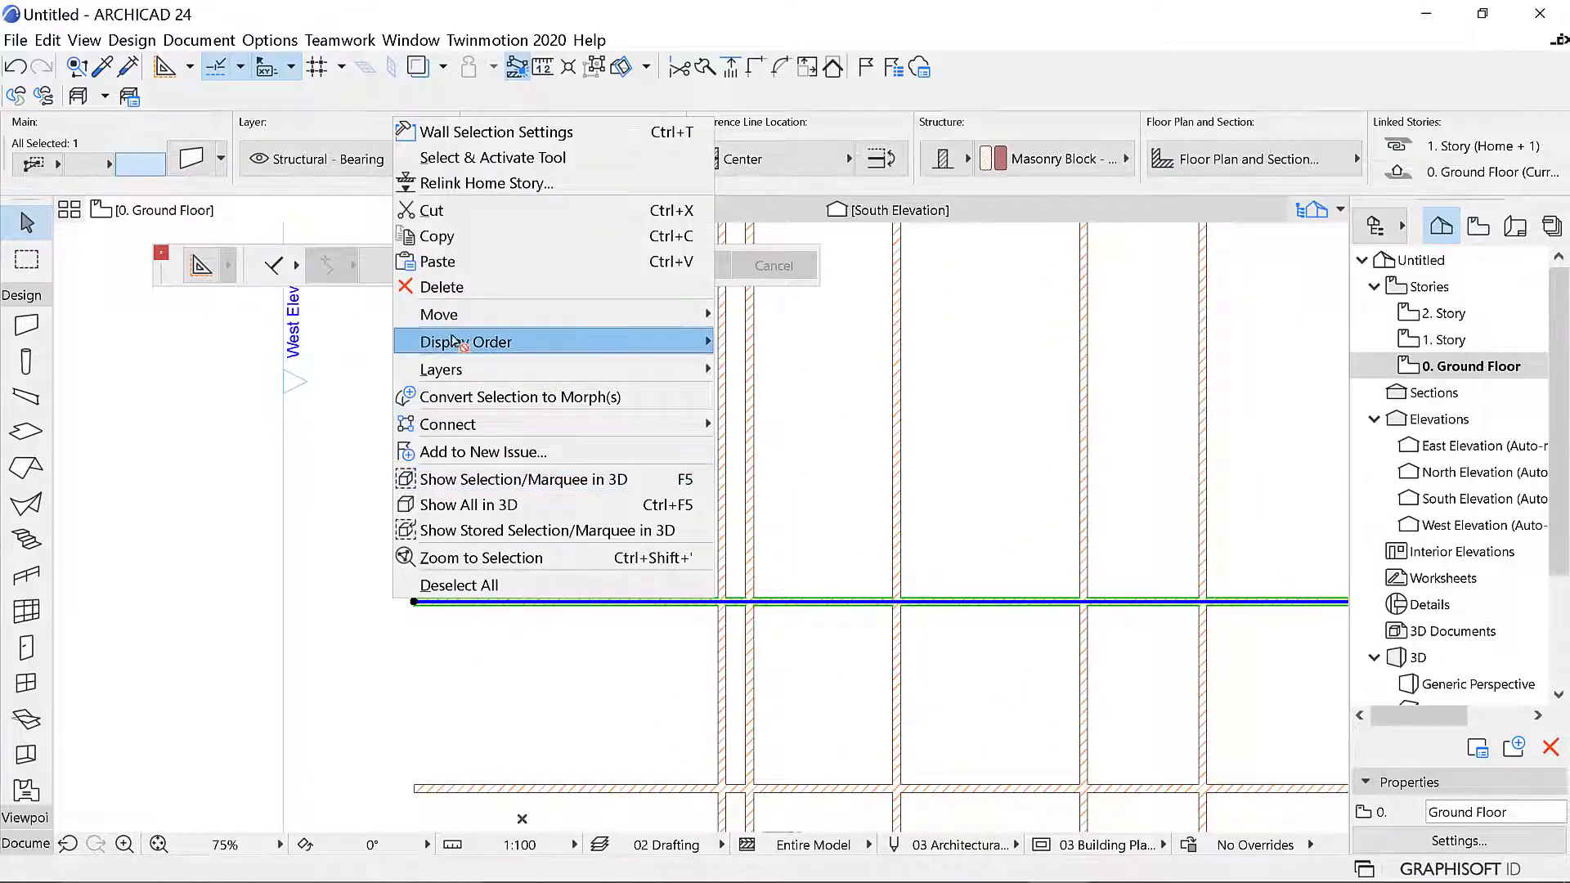
pyautogui.moveTo(462, 317)
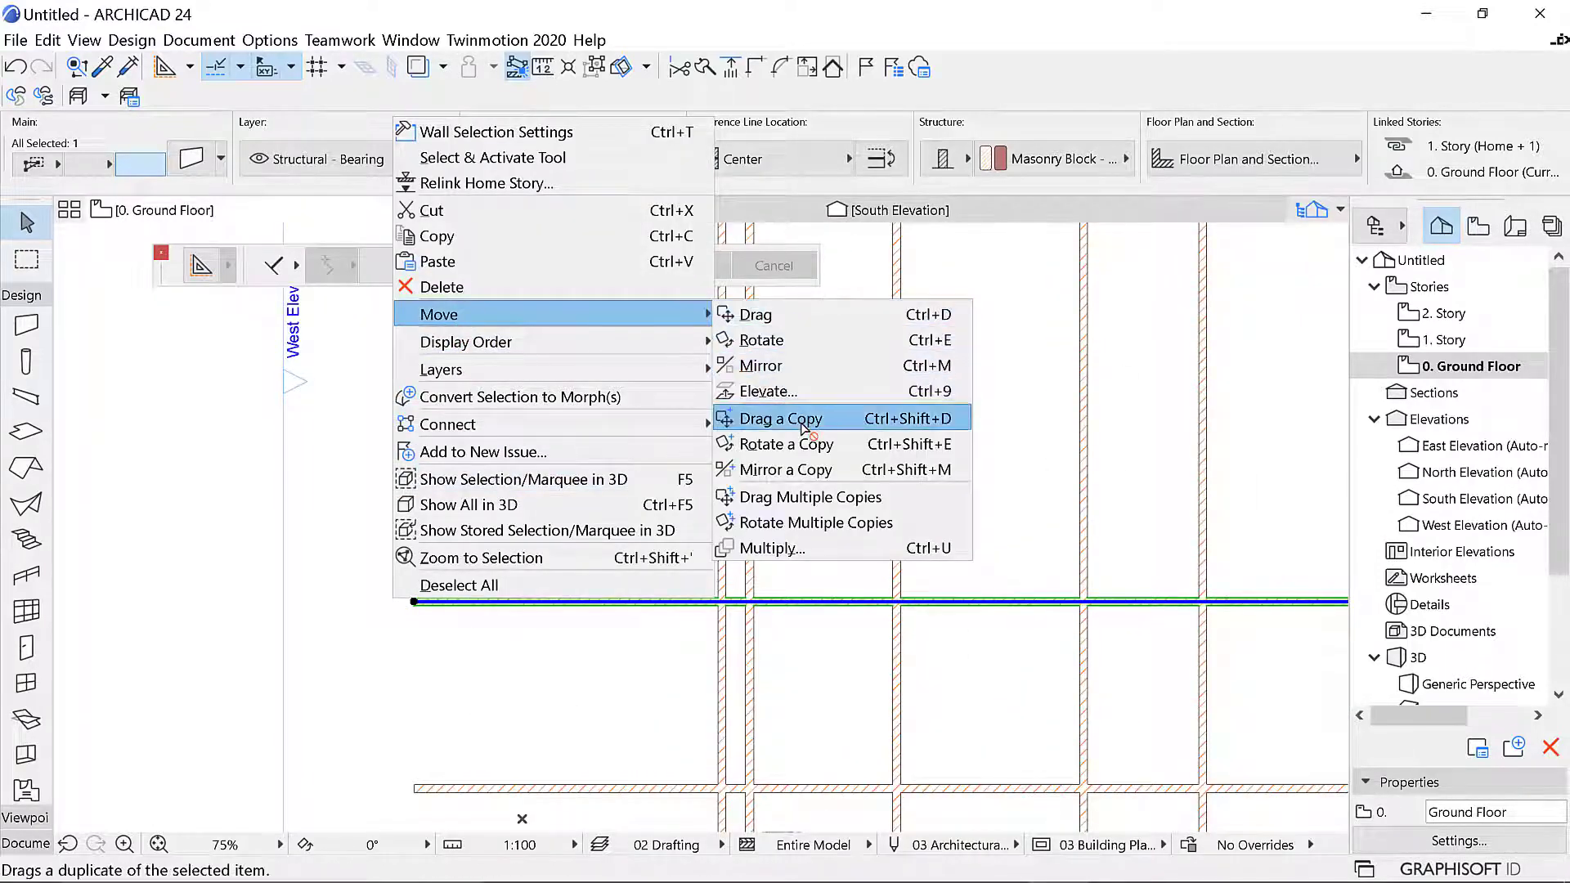
pyautogui.click(805, 419)
pyautogui.scroll(3, 365, 620)
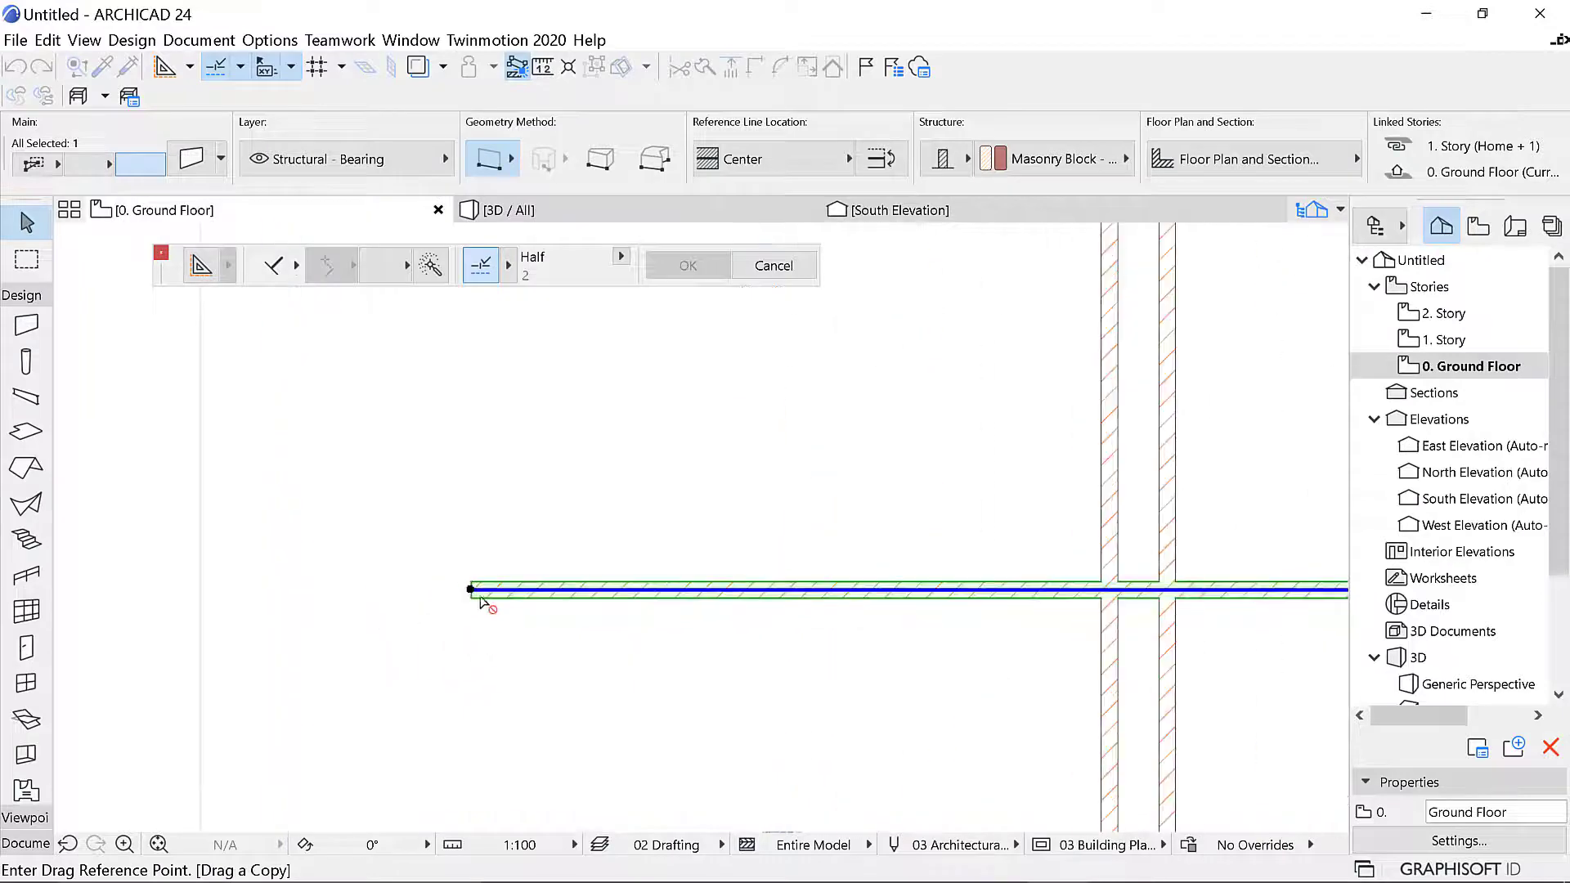
pyautogui.click(471, 589)
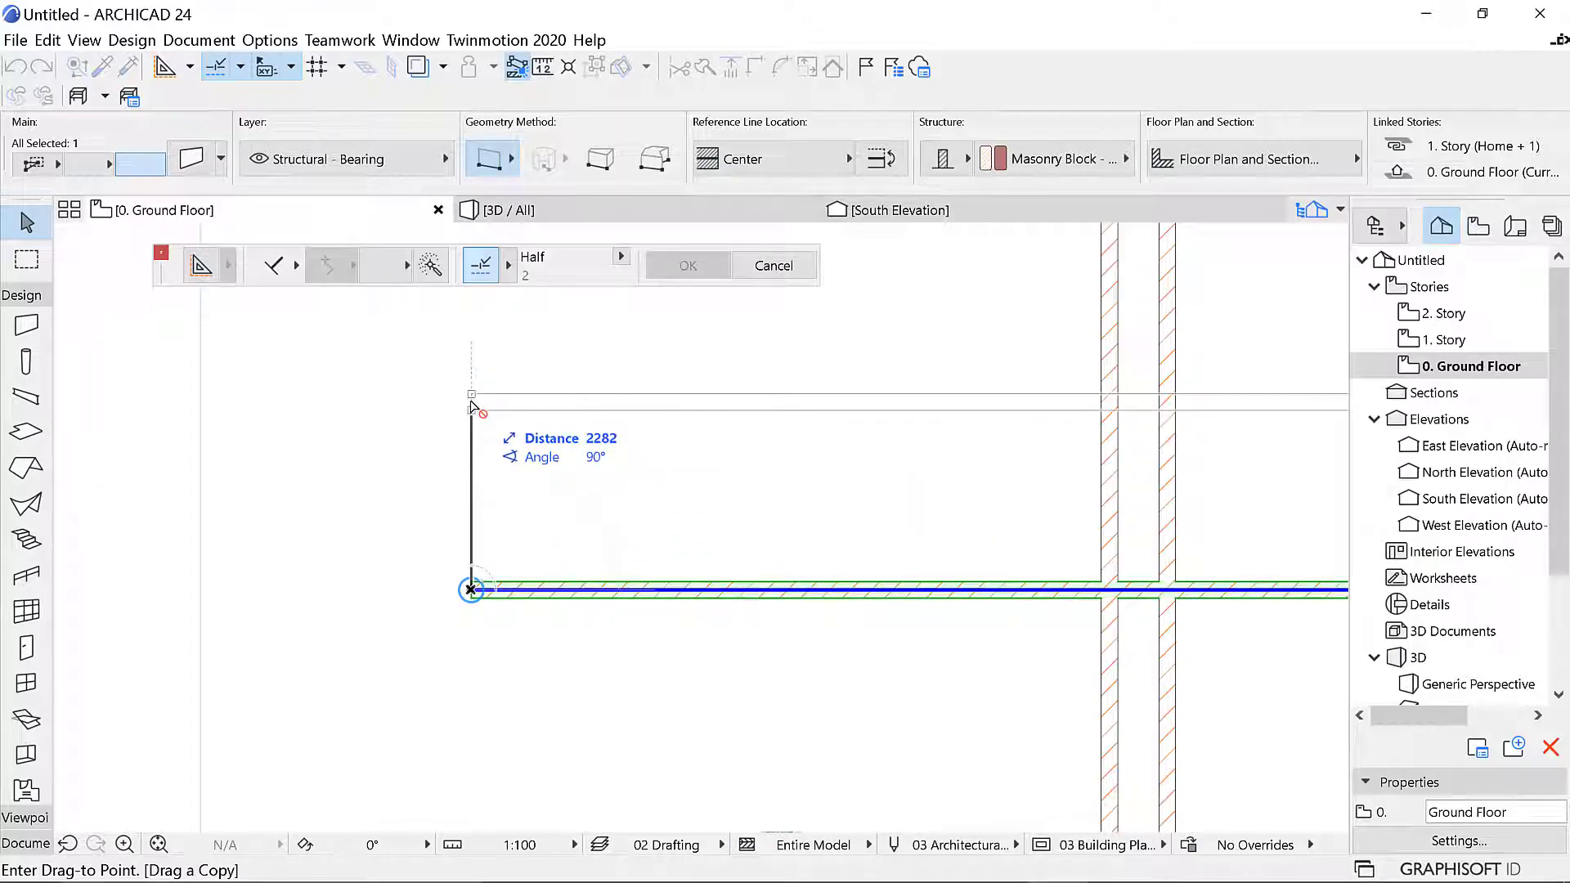
pyautogui.write('14')
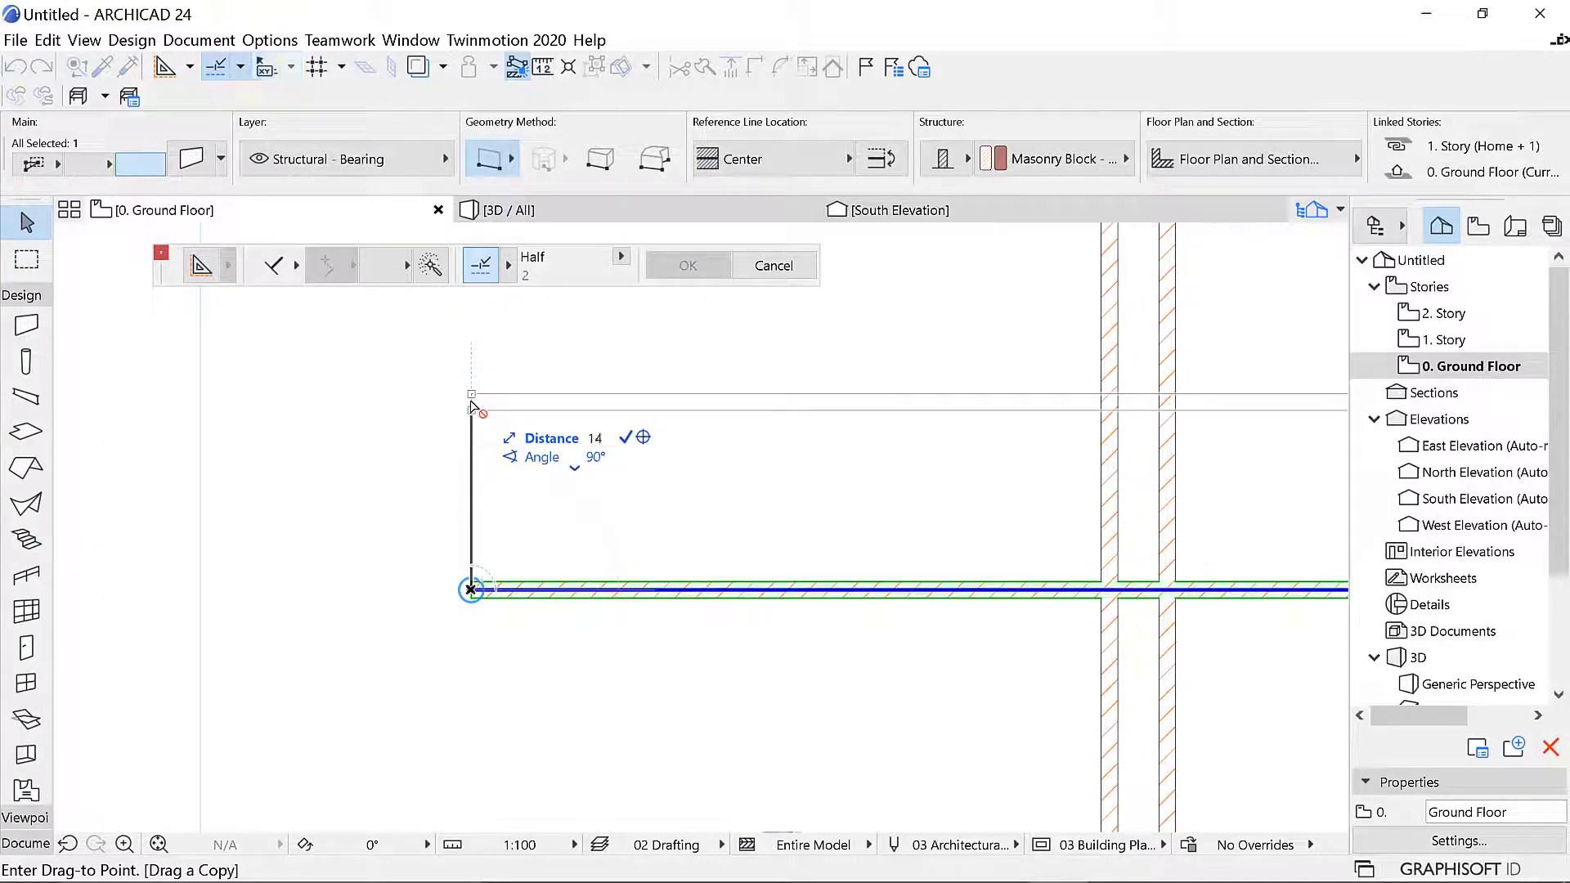
pyautogui.write('00')
pyautogui.press('Return')
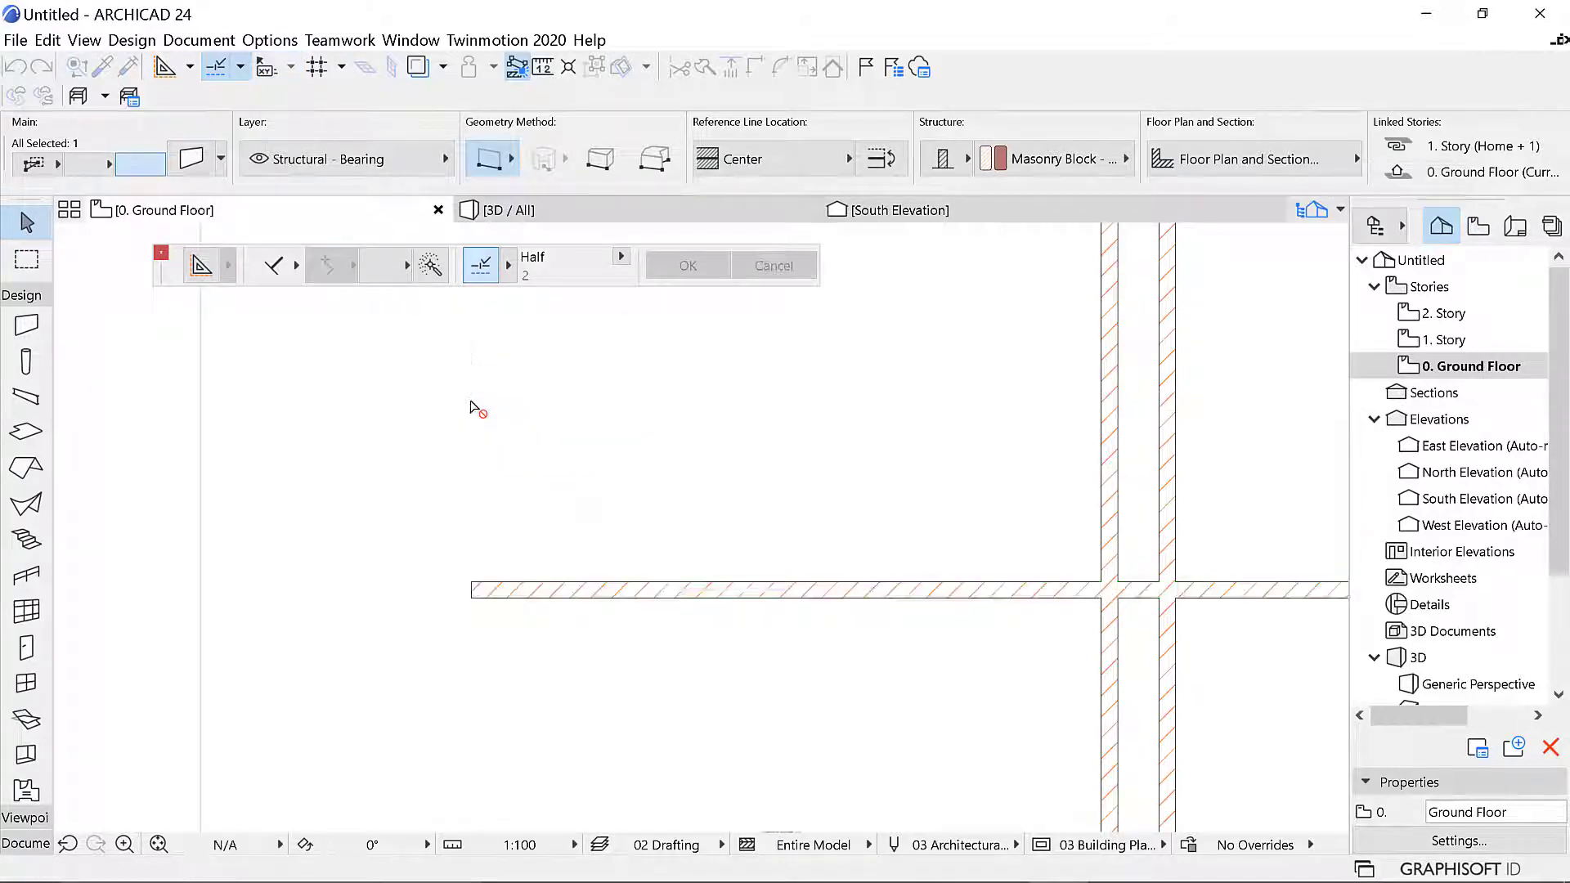
# Drag a copy of the newly placed horizontal wall 4700 north at 90°, using its west end as the reference point
pyautogui.rightClick(472, 406)
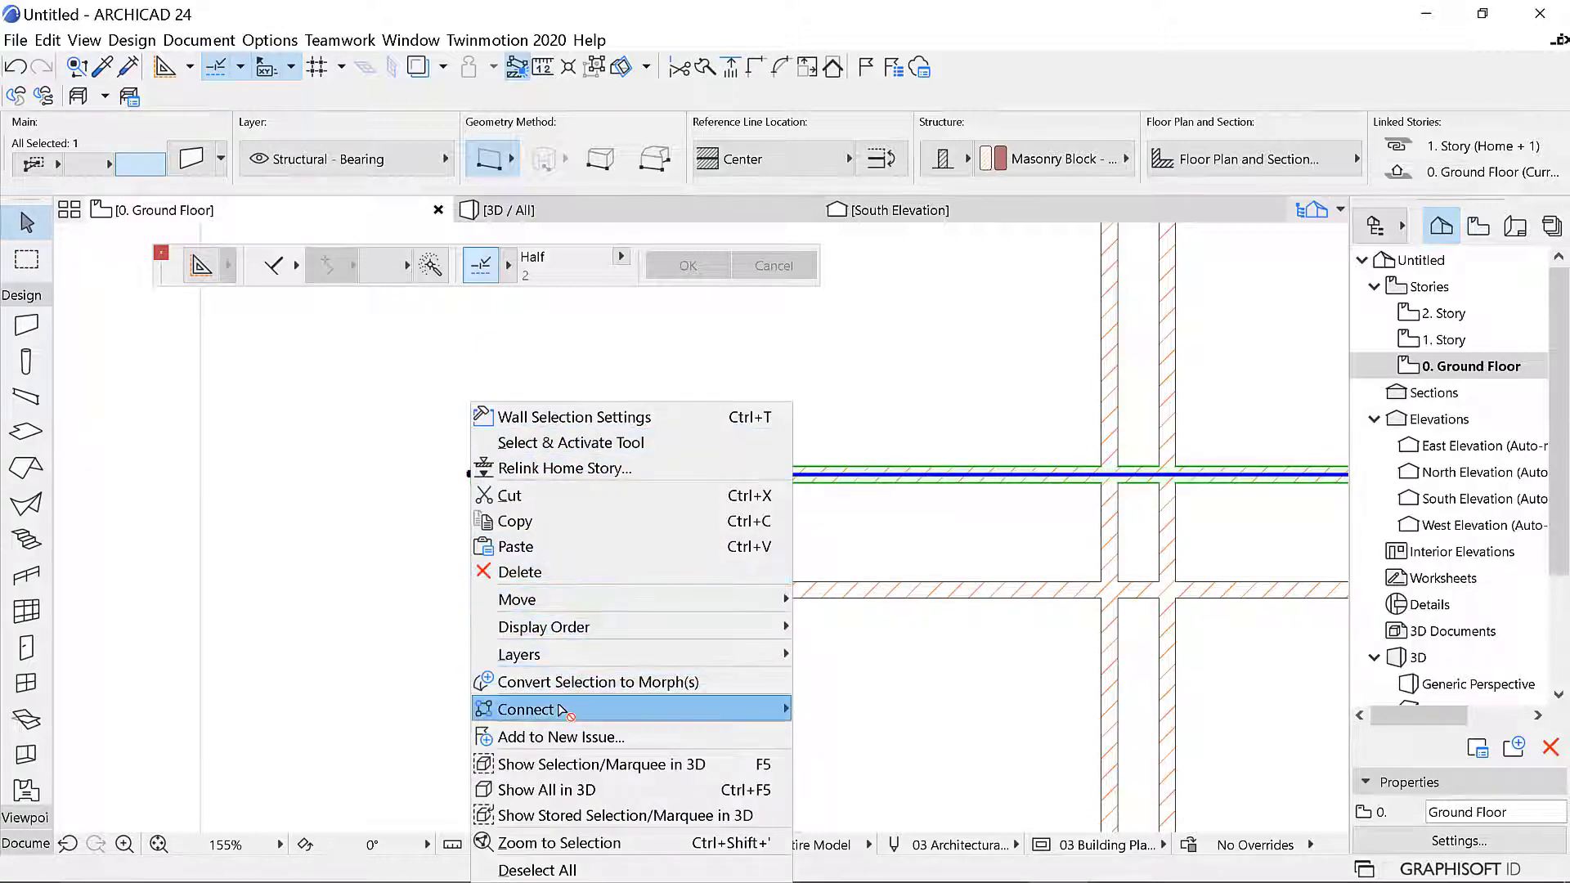
pyautogui.moveTo(580, 599)
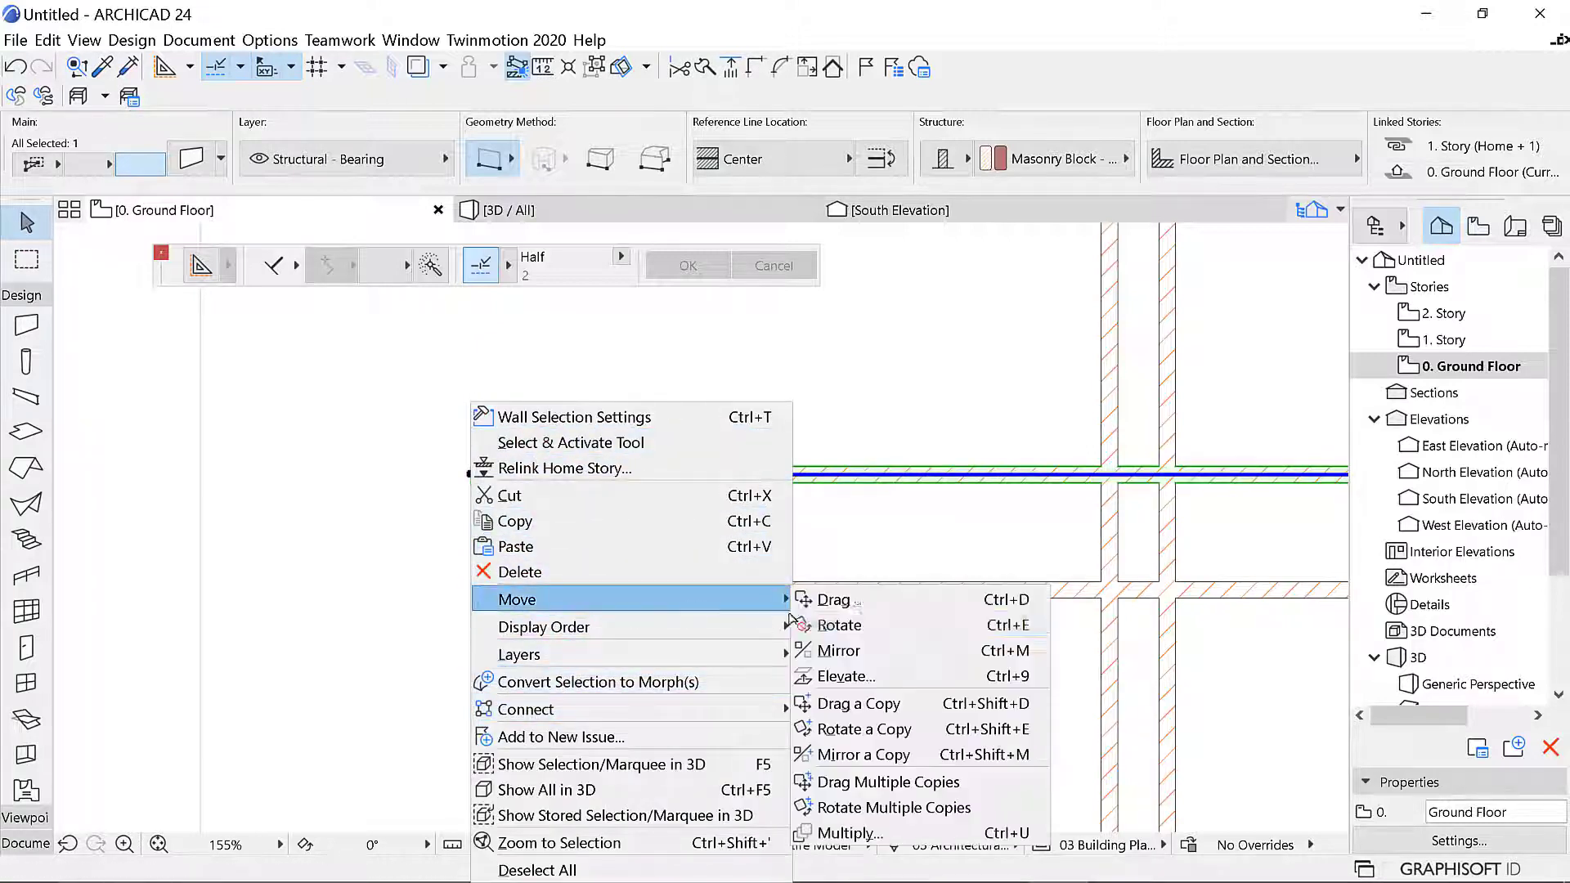
pyautogui.click(858, 705)
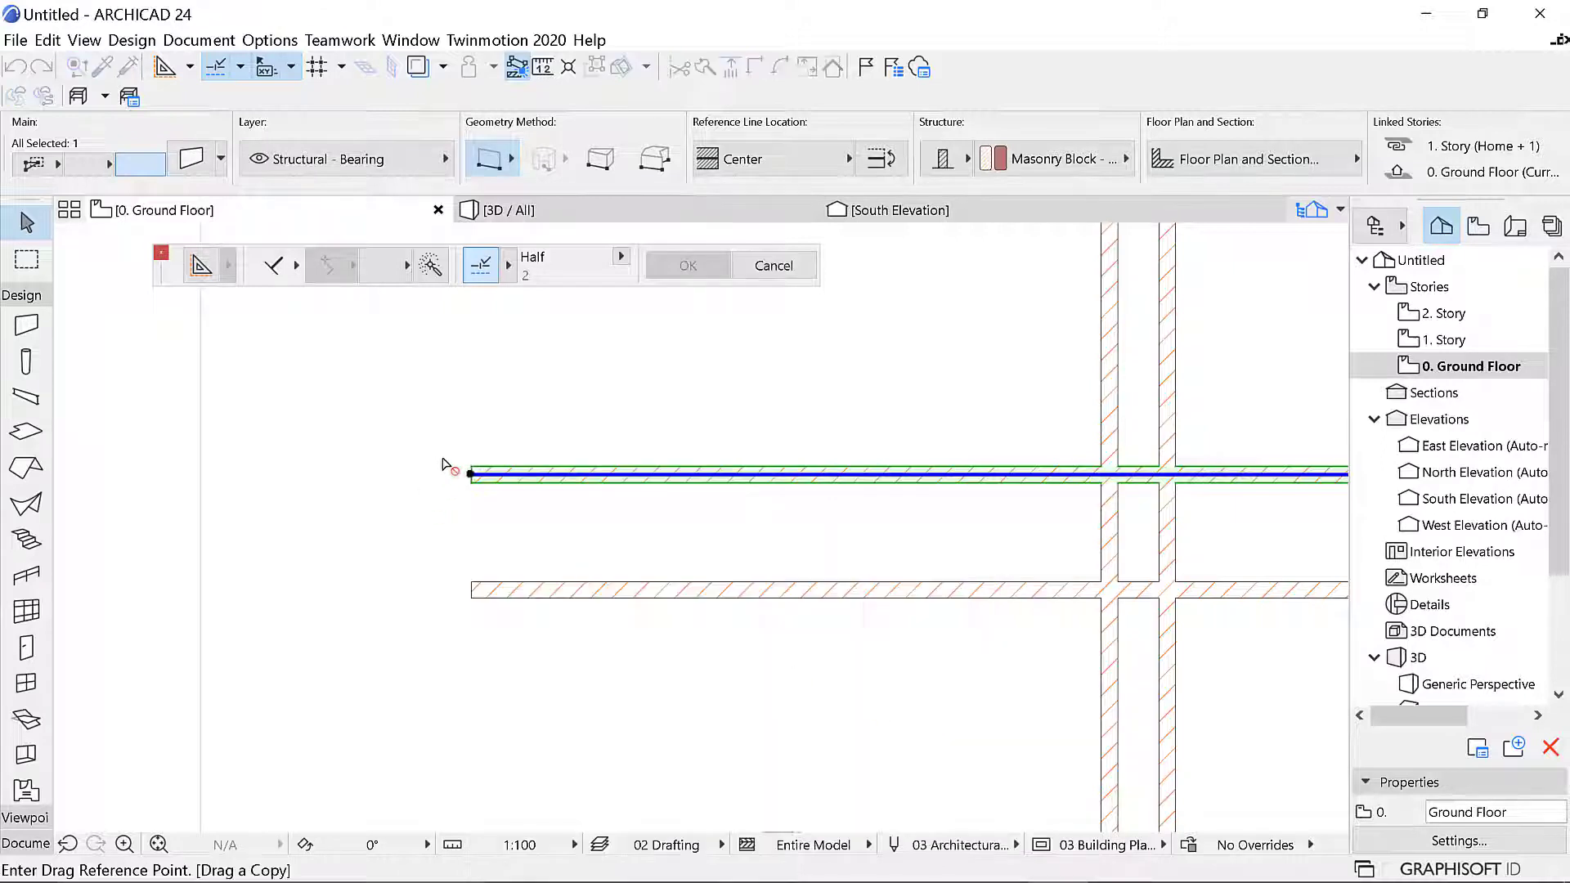
pyautogui.click(470, 475)
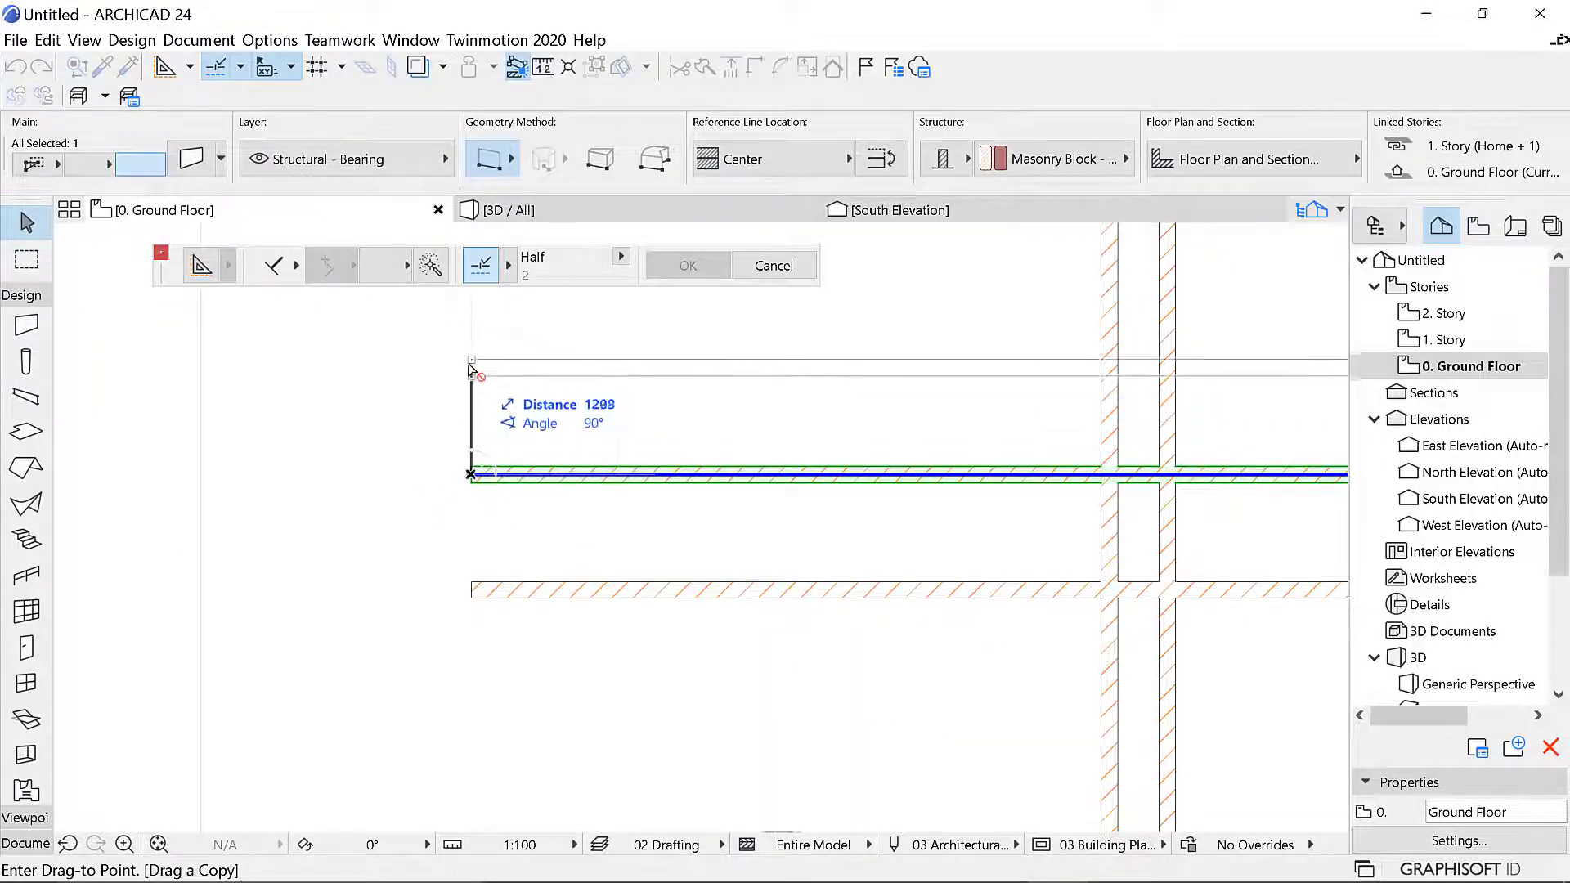
pyautogui.write('4700')
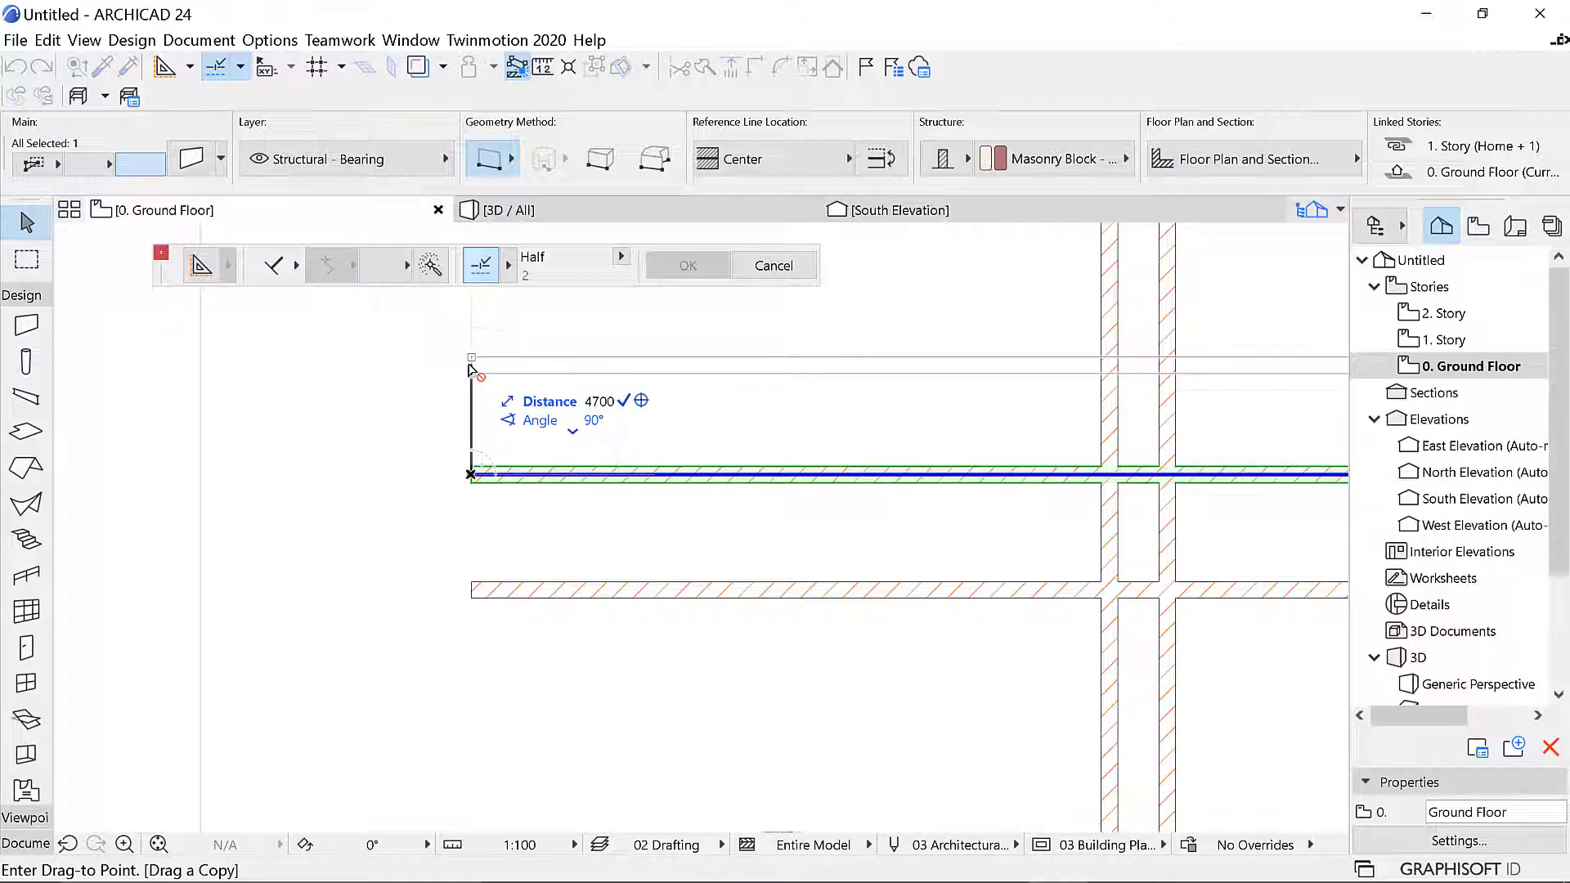
pyautogui.press('Return')
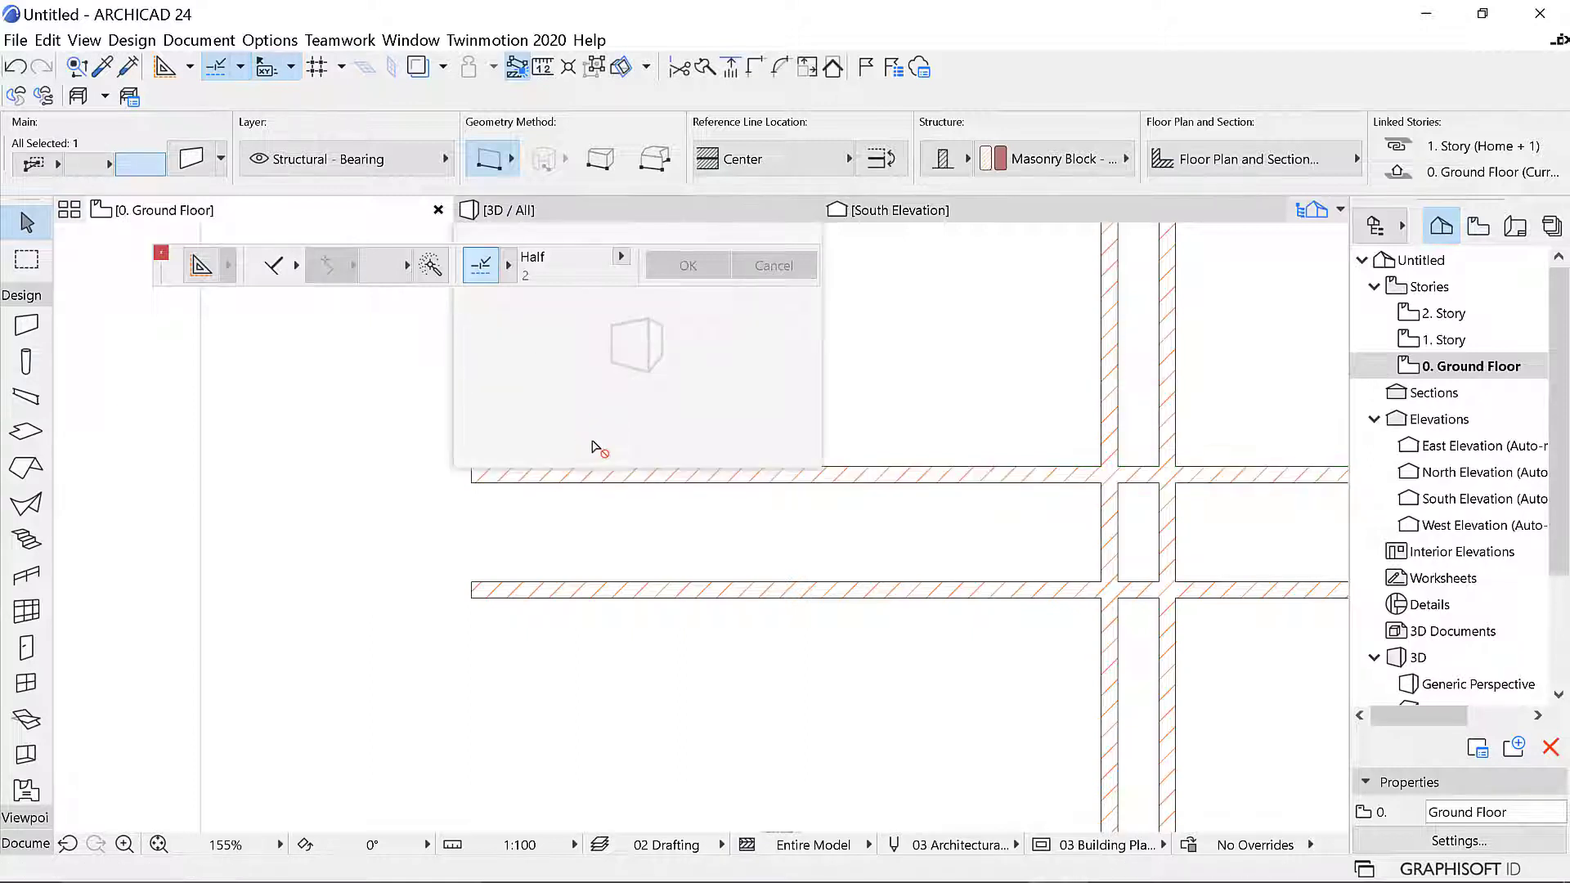
# Examine the spacing and intersections of the vertical and horizontal walls across the ground floor grid
pyautogui.scroll(-5, 863, 663)
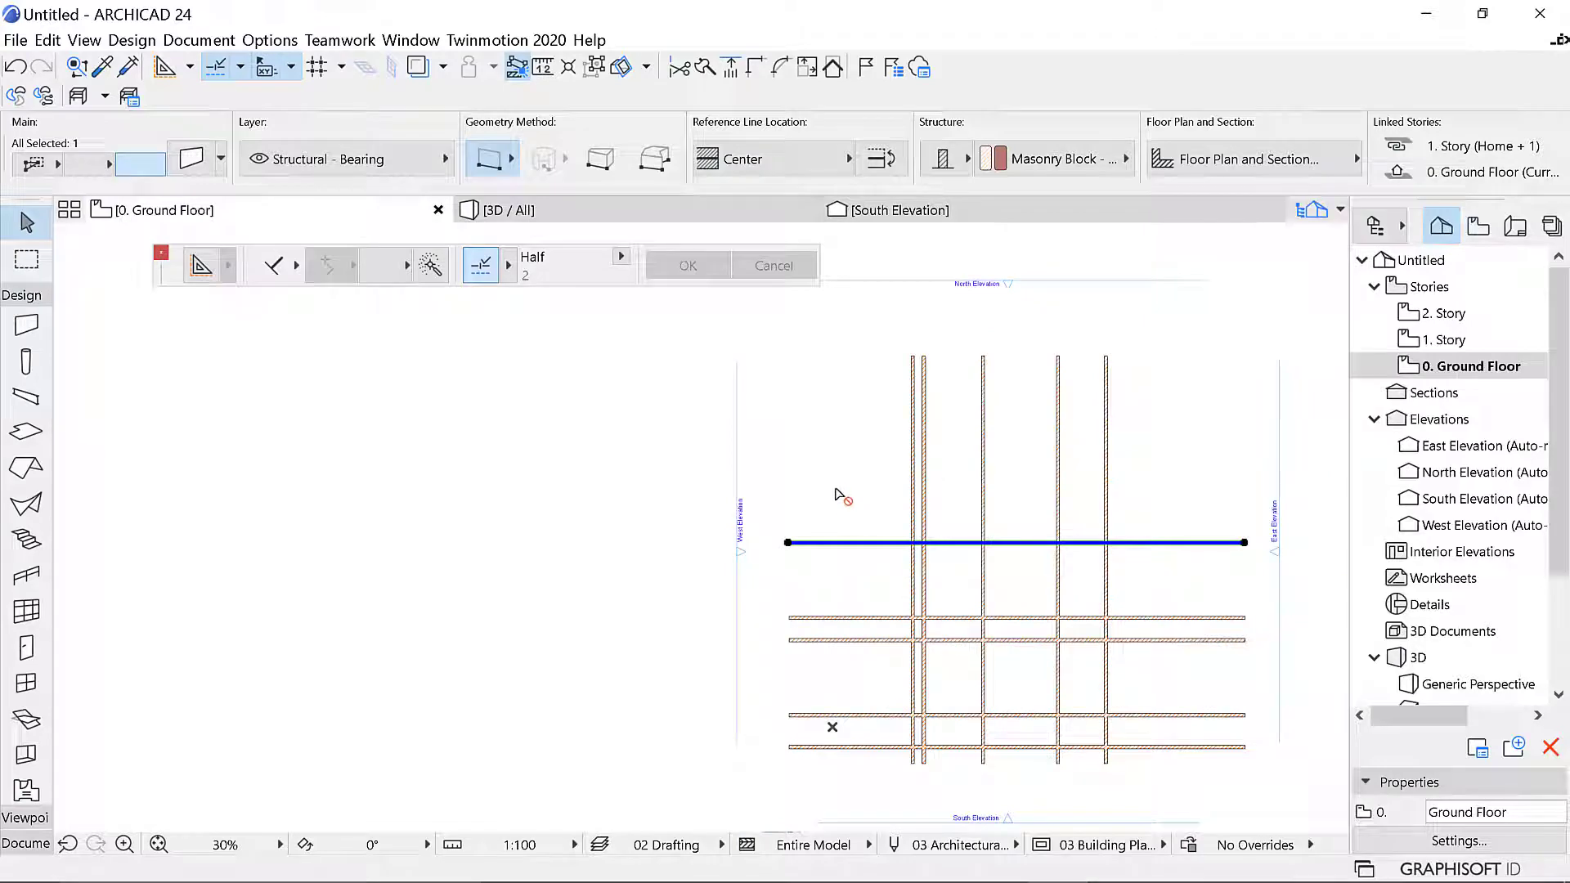
pyautogui.scroll(5, 841, 495)
pyautogui.scroll(-3, 721, 466)
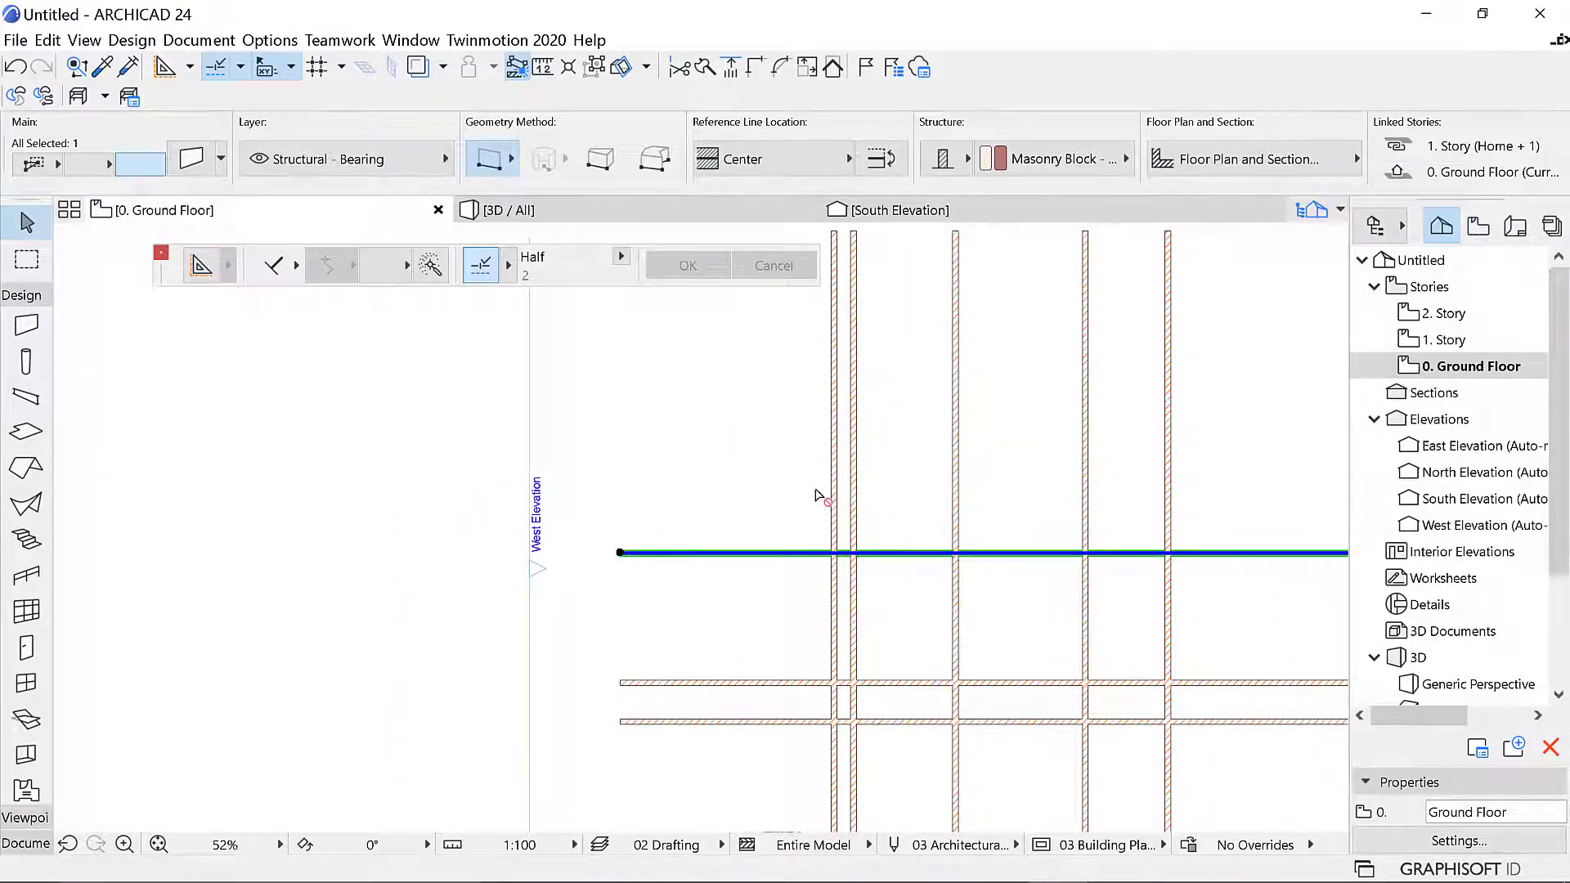
pyautogui.scroll(-5, 818, 496)
pyautogui.scroll(5, 789, 462)
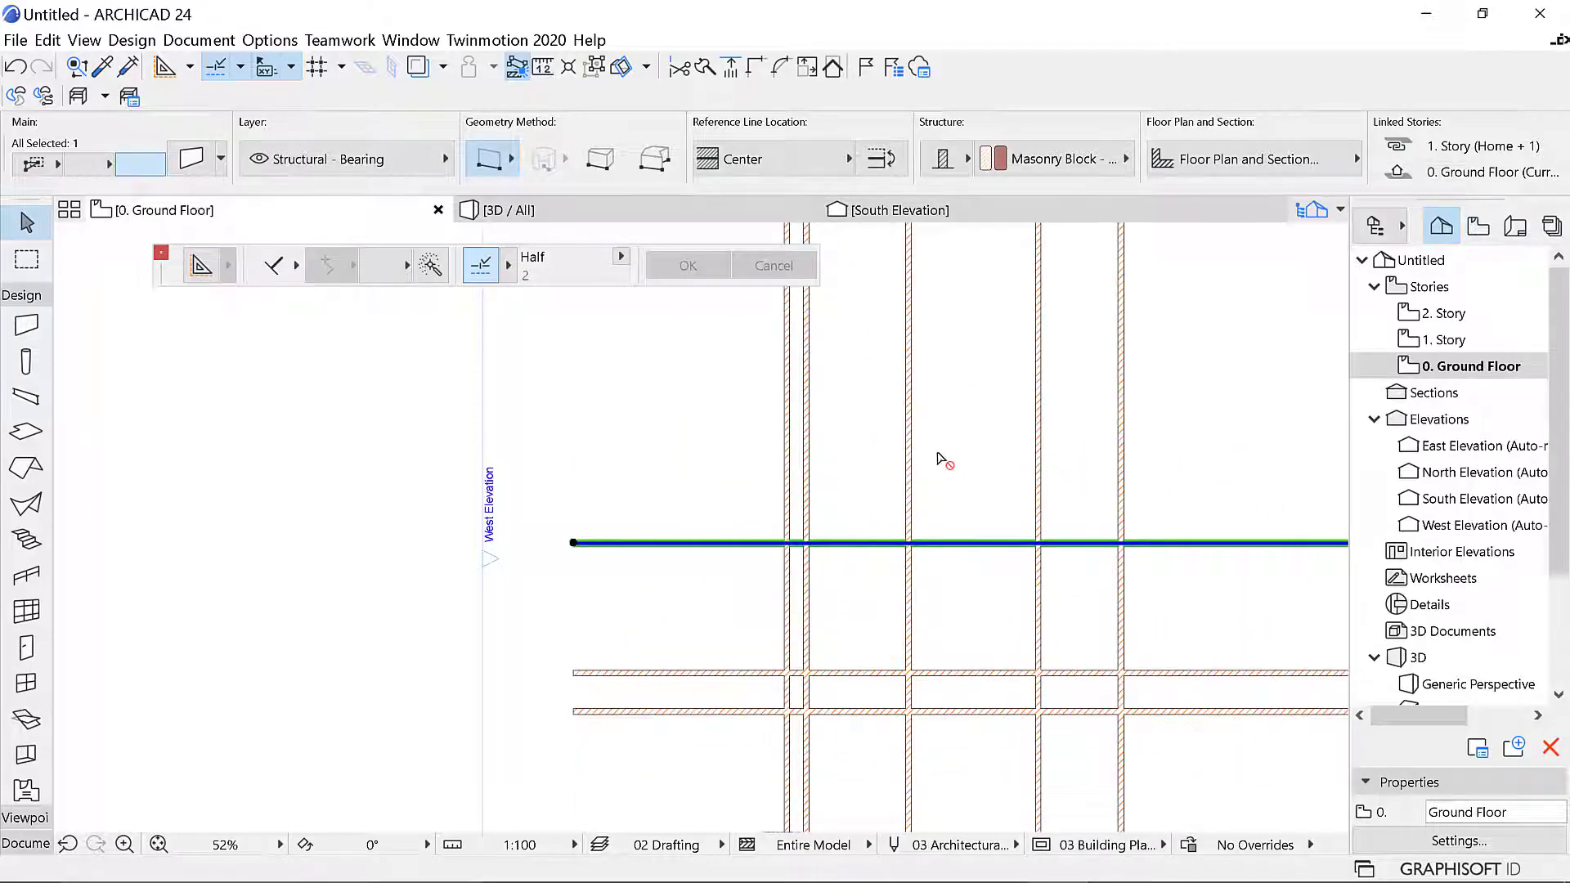
pyautogui.scroll(-2, 939, 460)
pyautogui.scroll(3, 957, 699)
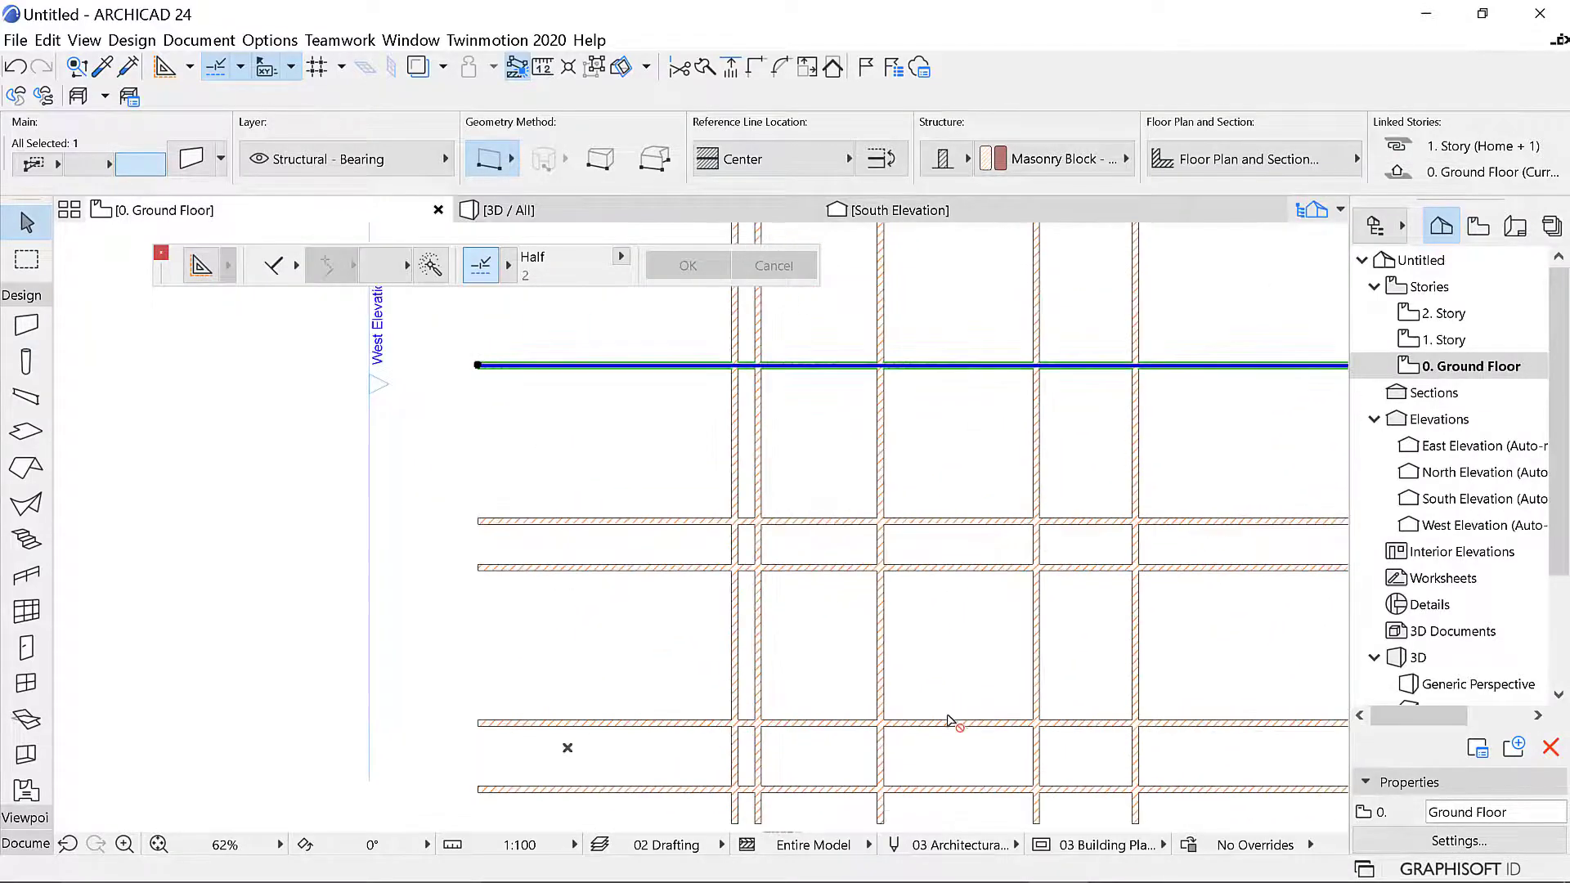
pyautogui.scroll(-2, 946, 720)
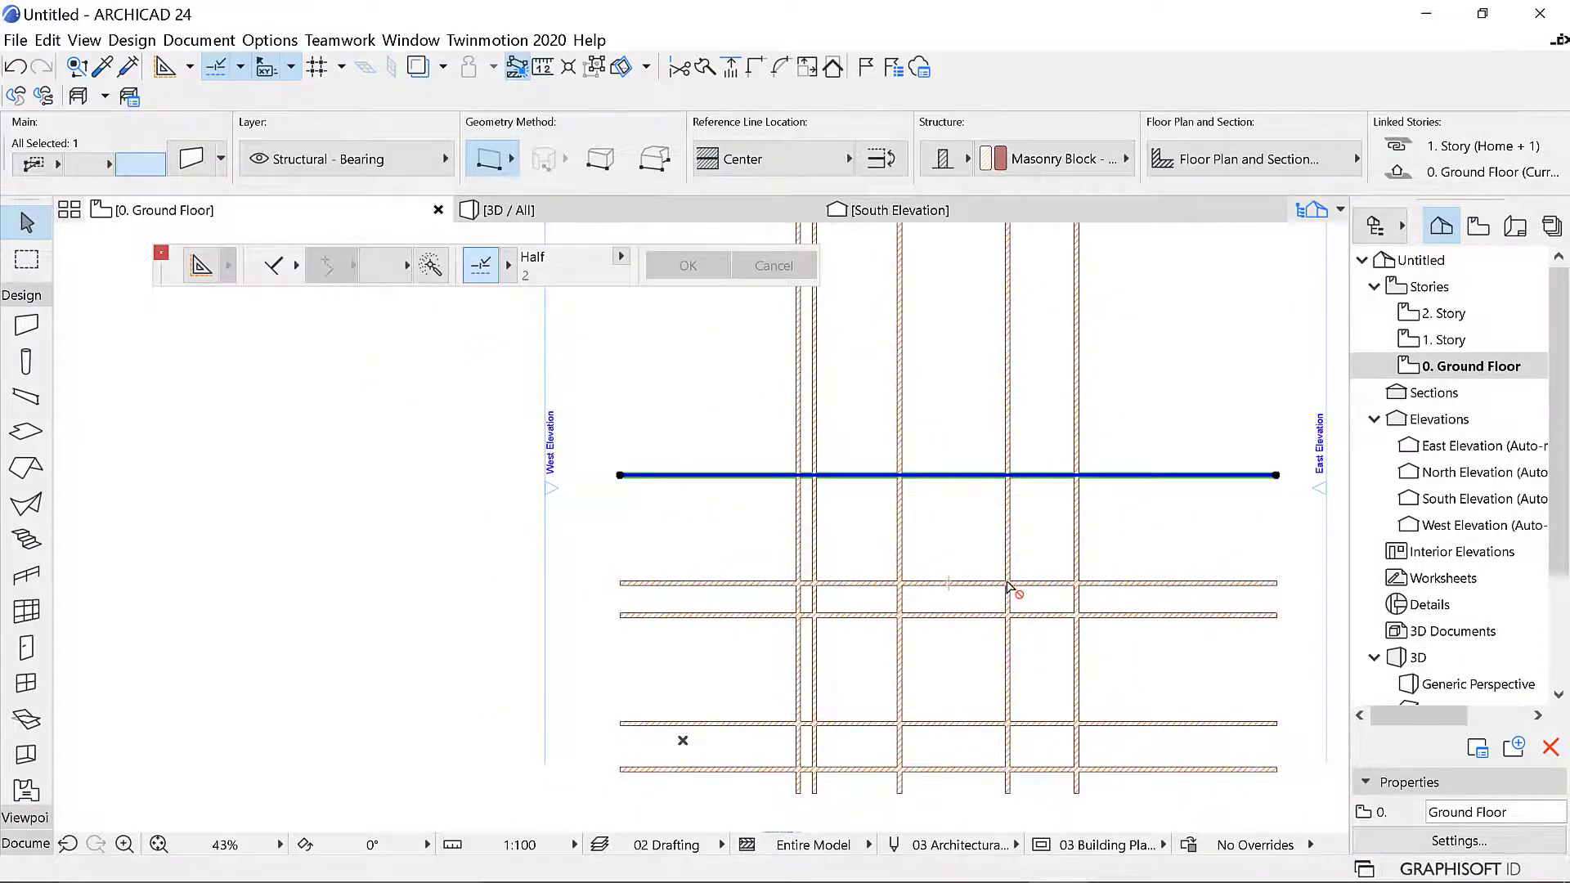
pyautogui.scroll(4, 1005, 601)
pyautogui.scroll(-3, 992, 630)
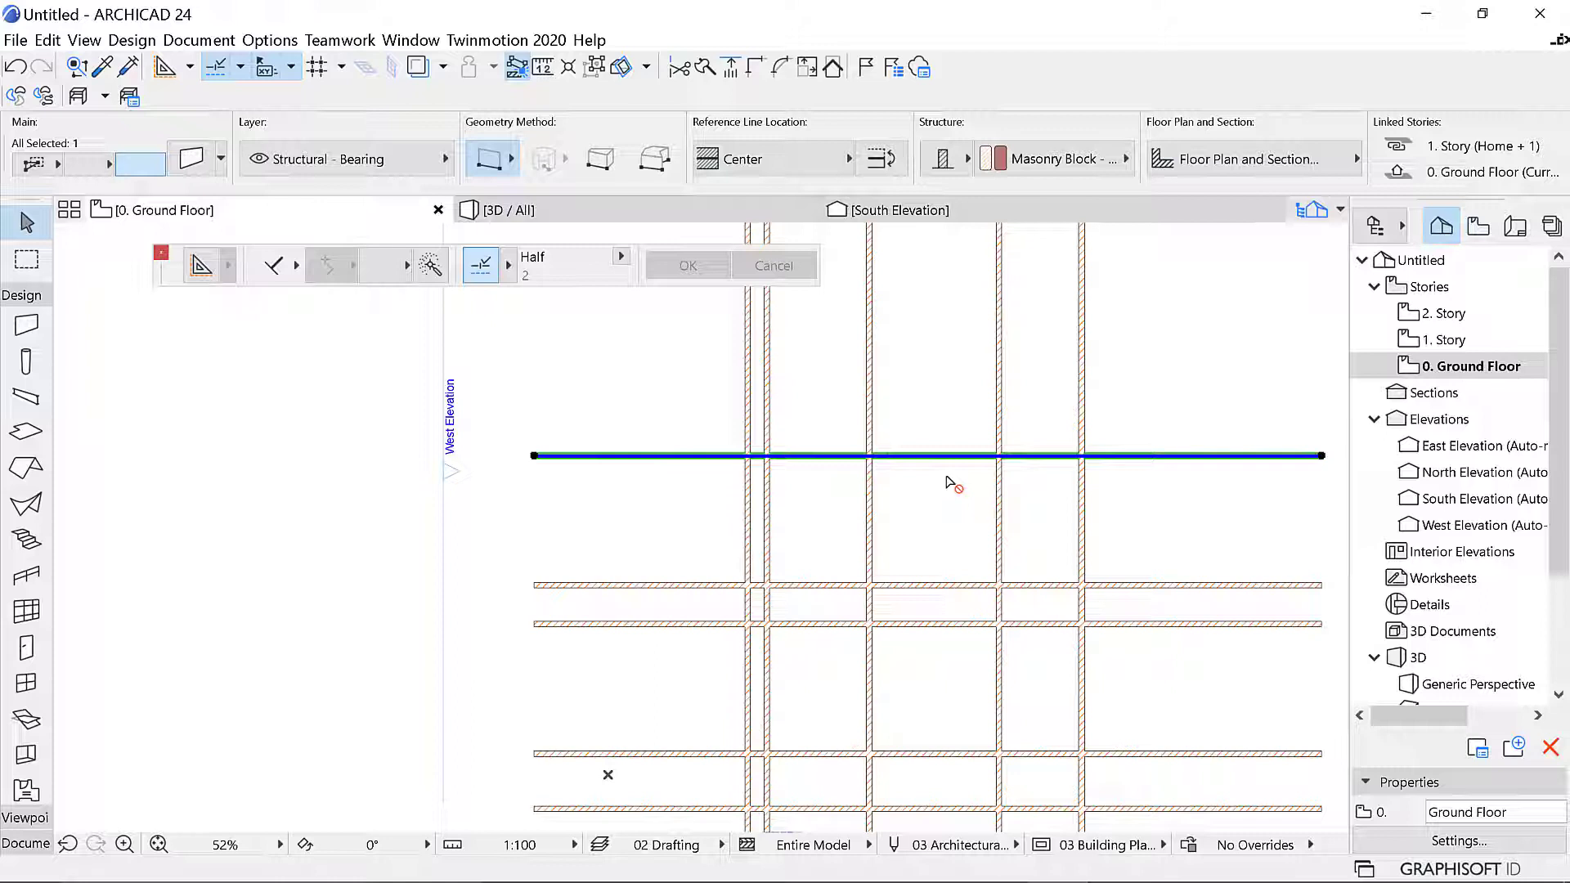
pyautogui.scroll(3, 890, 466)
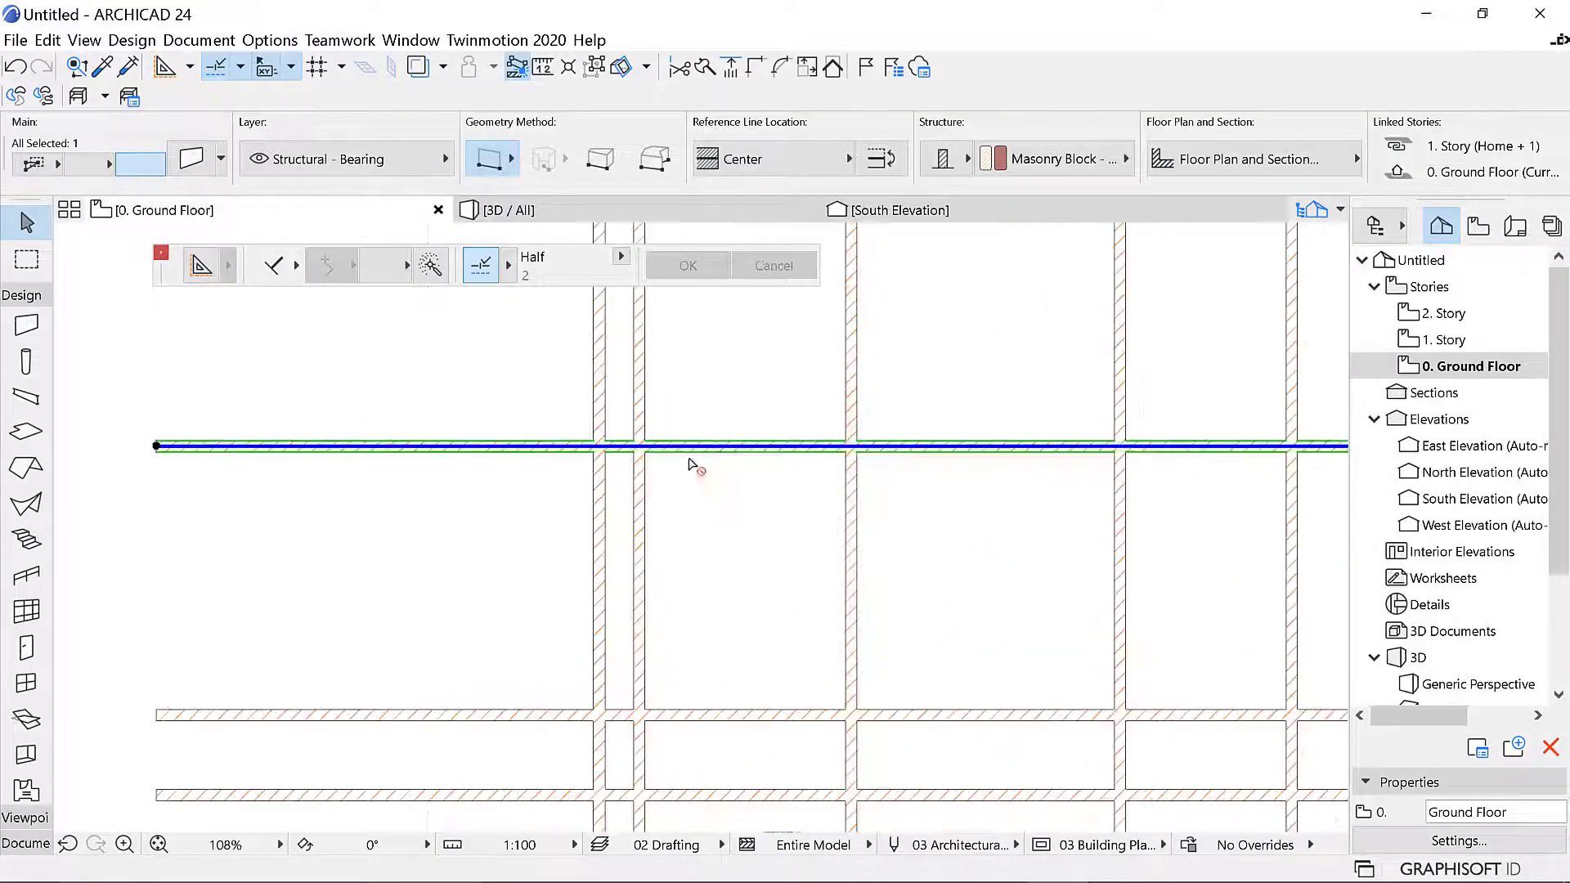
pyautogui.press('Escape')
pyautogui.click(709, 456)
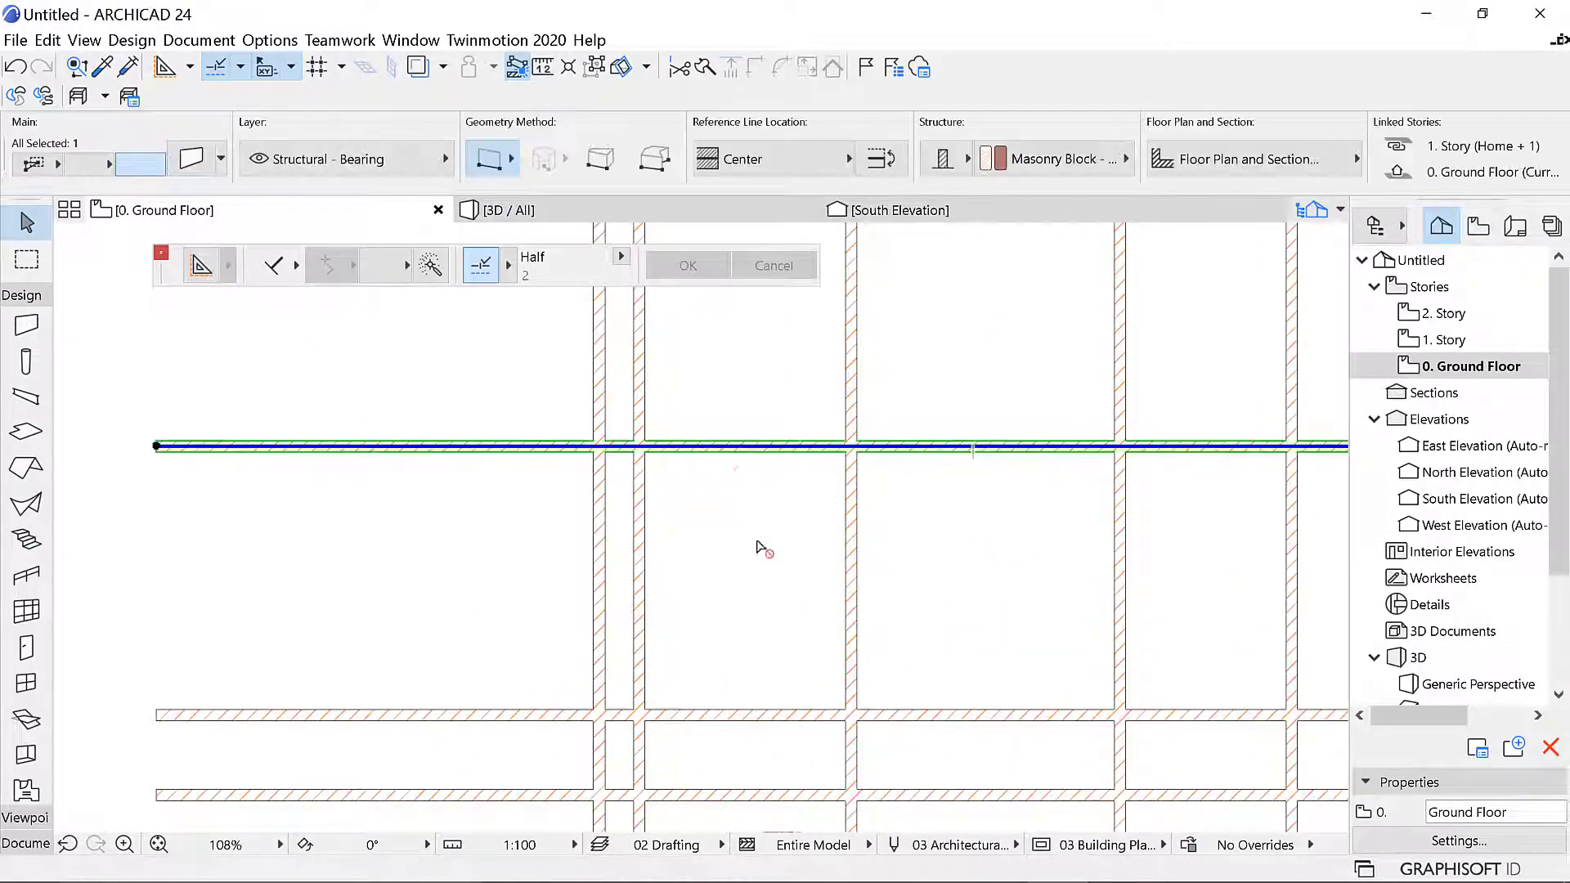
pyautogui.scroll(1, 754, 572)
pyautogui.scroll(-3, 868, 499)
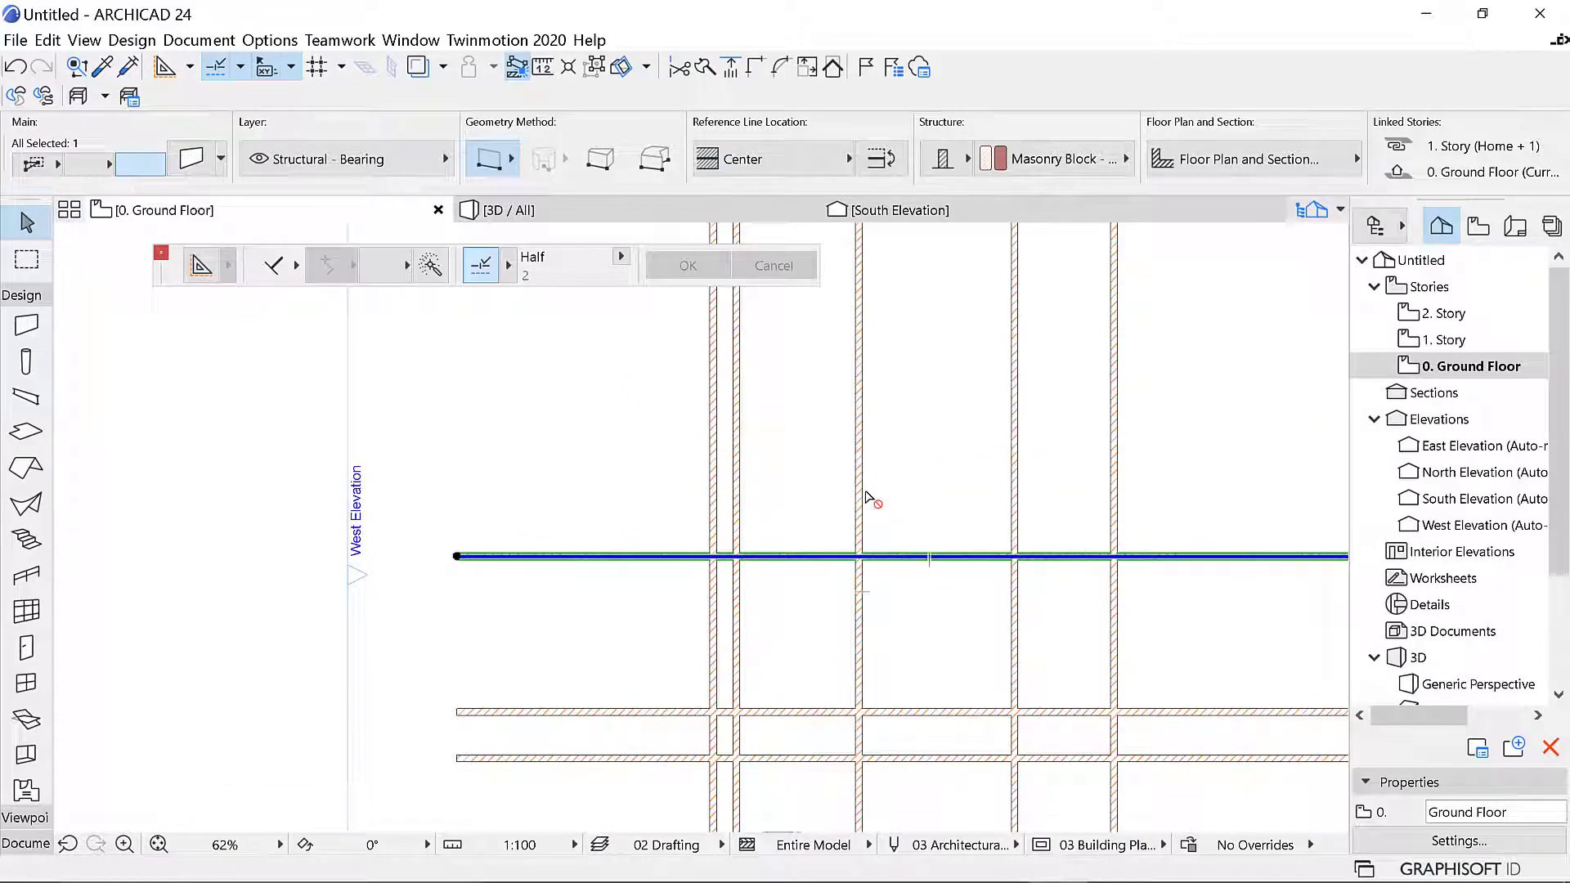
pyautogui.scroll(1, 724, 499)
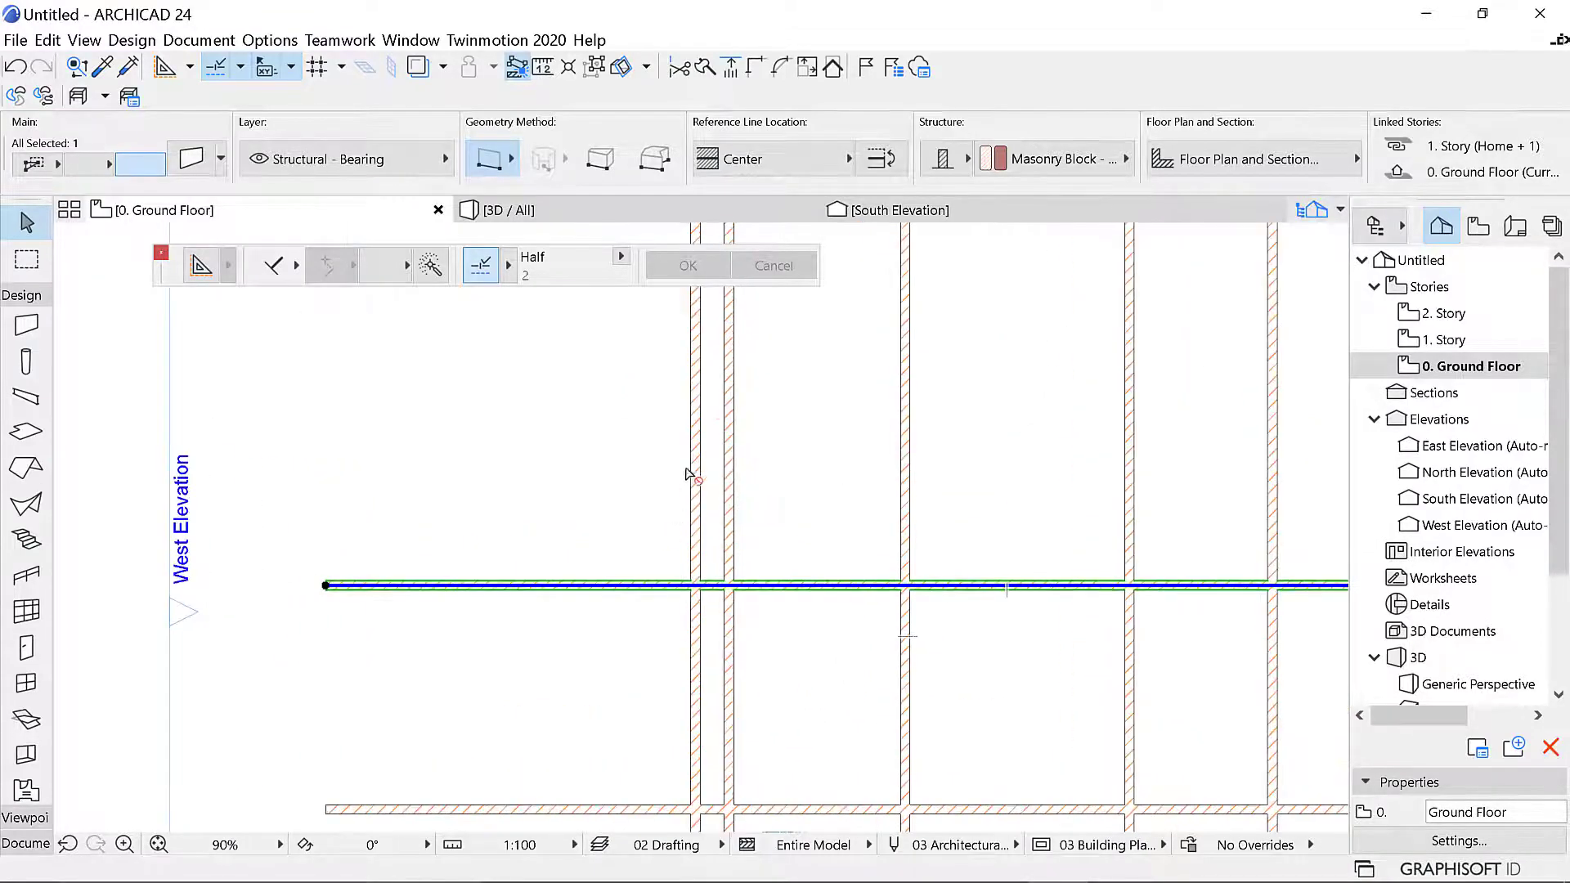
pyautogui.scroll(-8, 704, 430)
pyautogui.scroll(4, 691, 401)
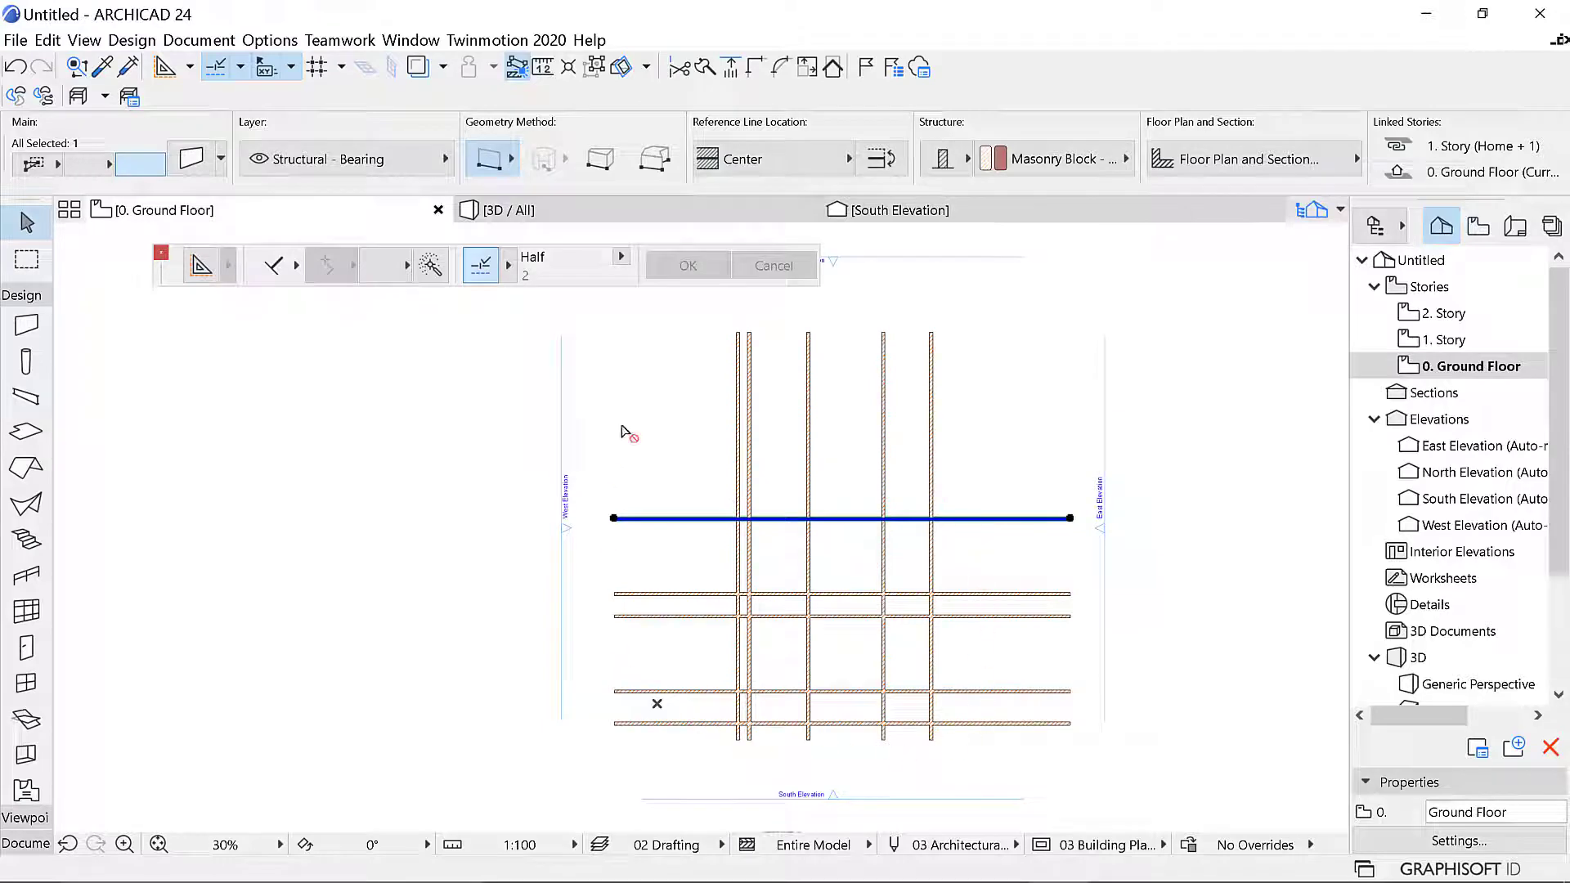
# Trim off the parts of all five horizontal walls extending west of the westernmost vertical wall, using that wall as the cutting edge
pyautogui.press('Escape')
pyautogui.scroll(5, 751, 513)
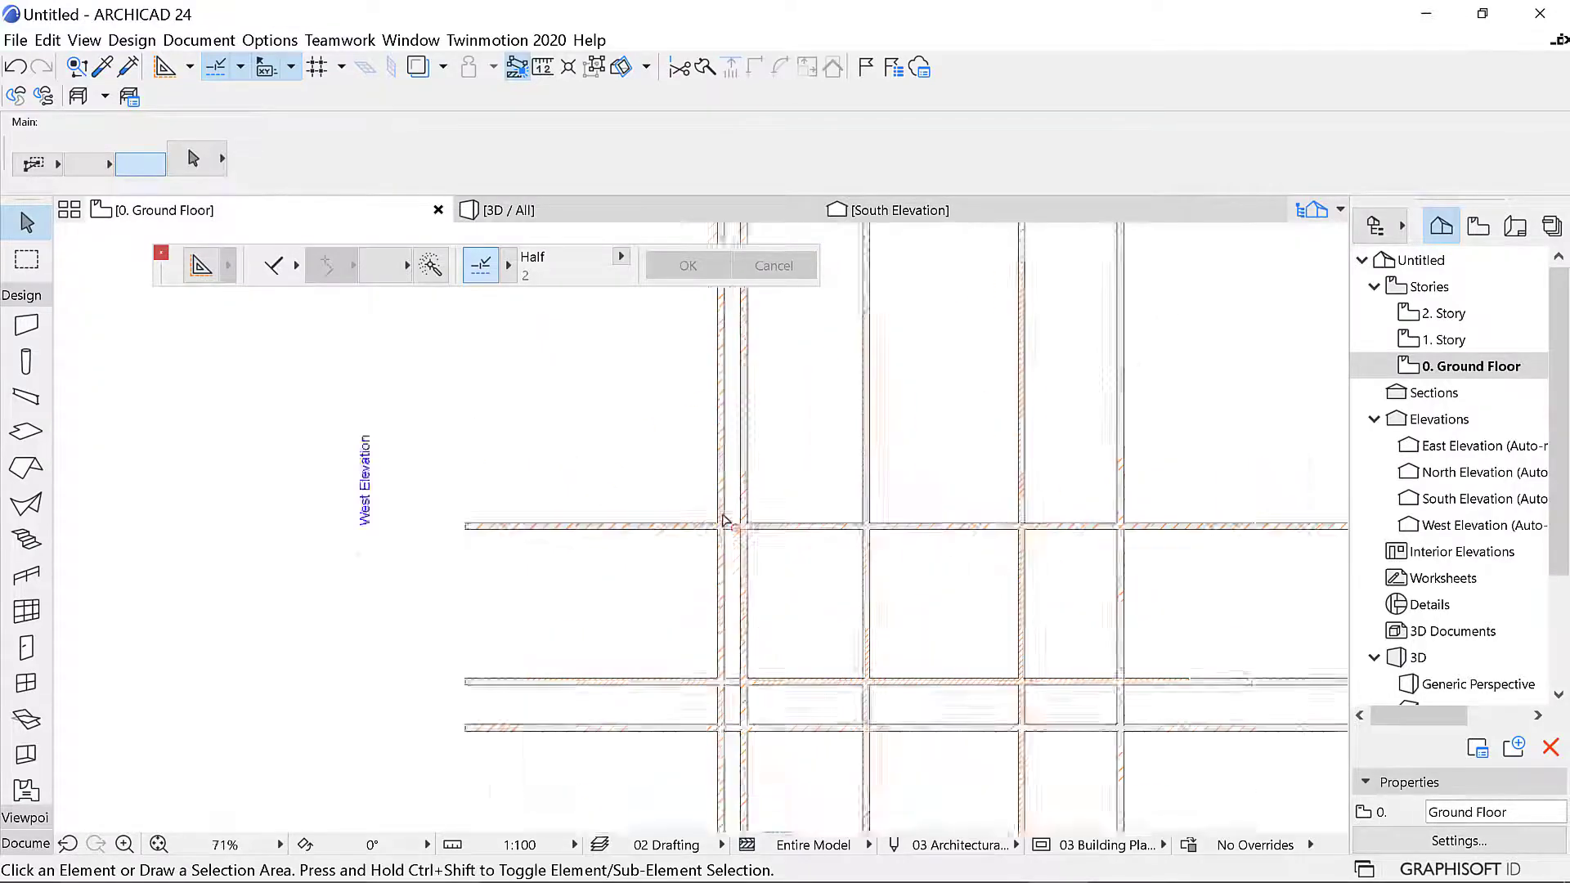
pyautogui.click(708, 482)
pyautogui.scroll(-5, 710, 523)
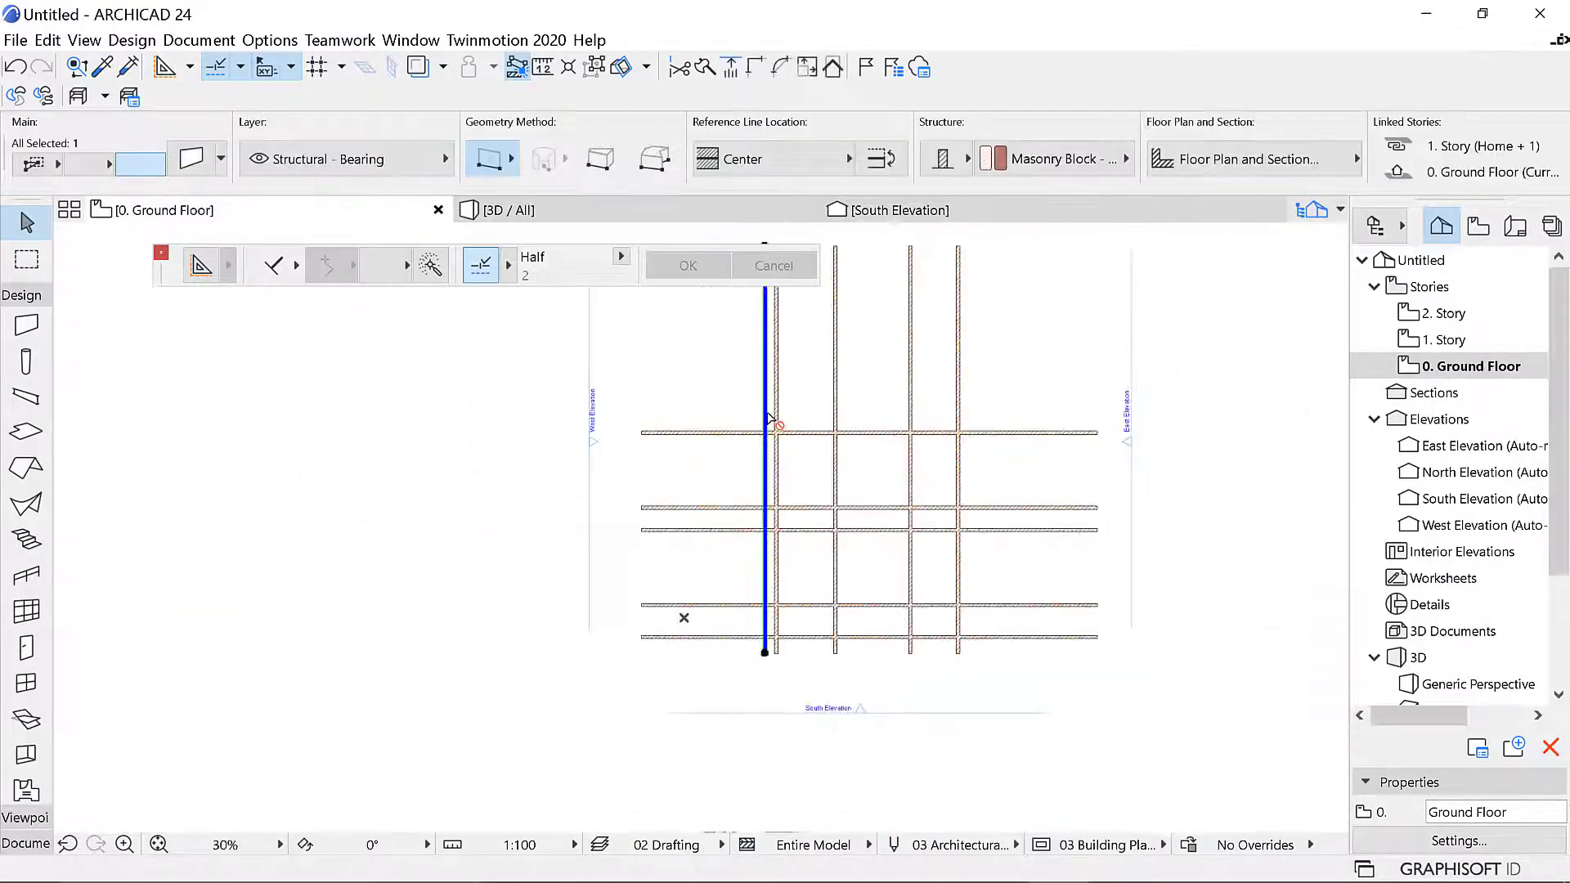
pyautogui.click(722, 434)
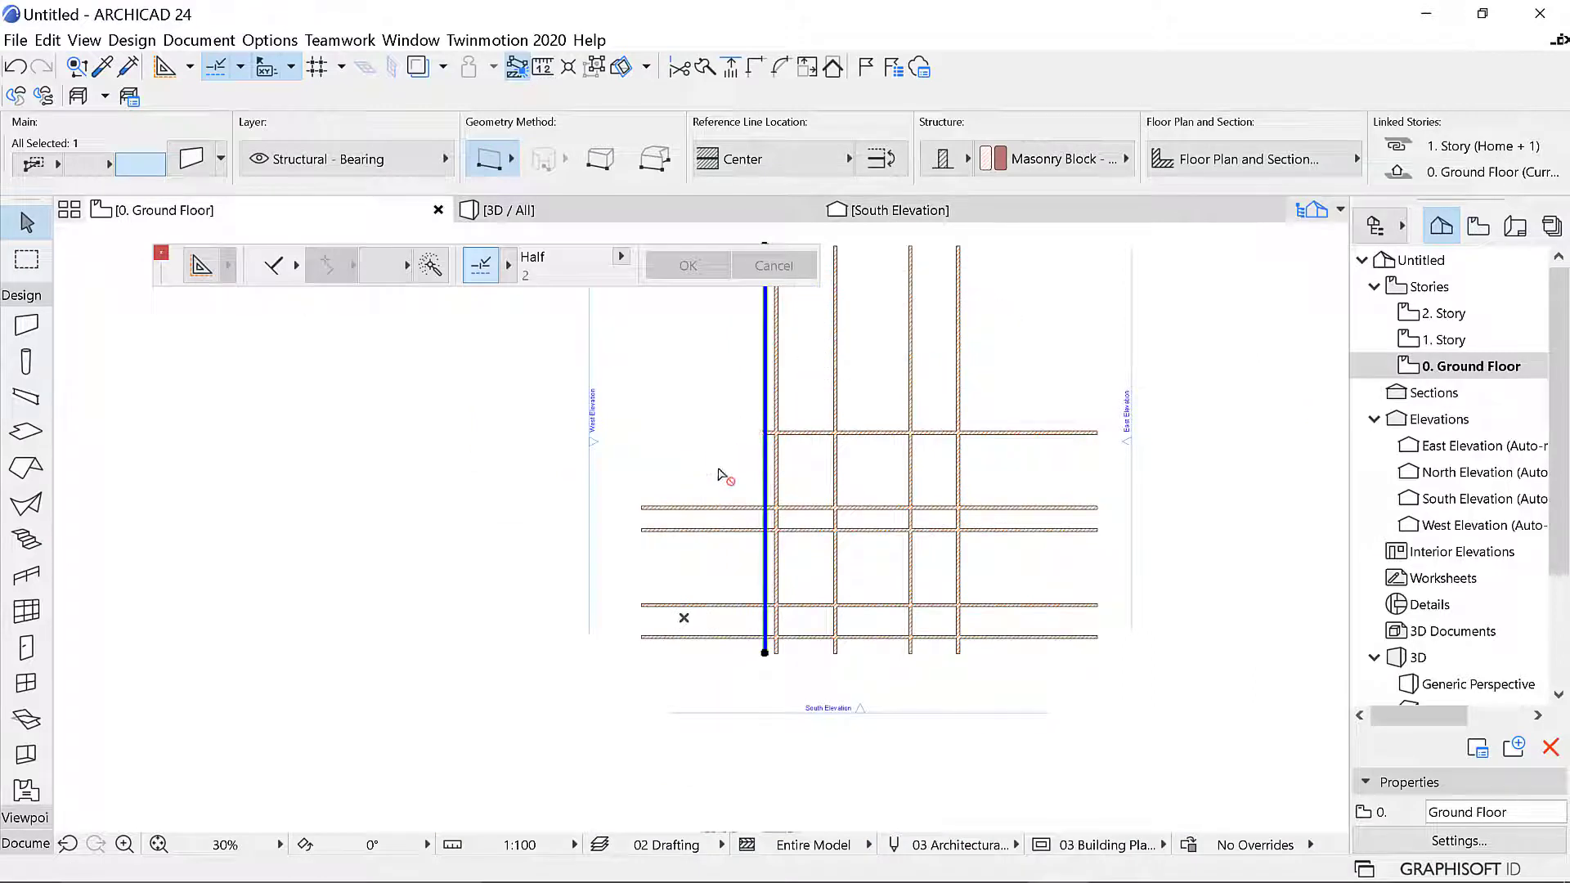
pyautogui.click(716, 508)
pyautogui.click(718, 531)
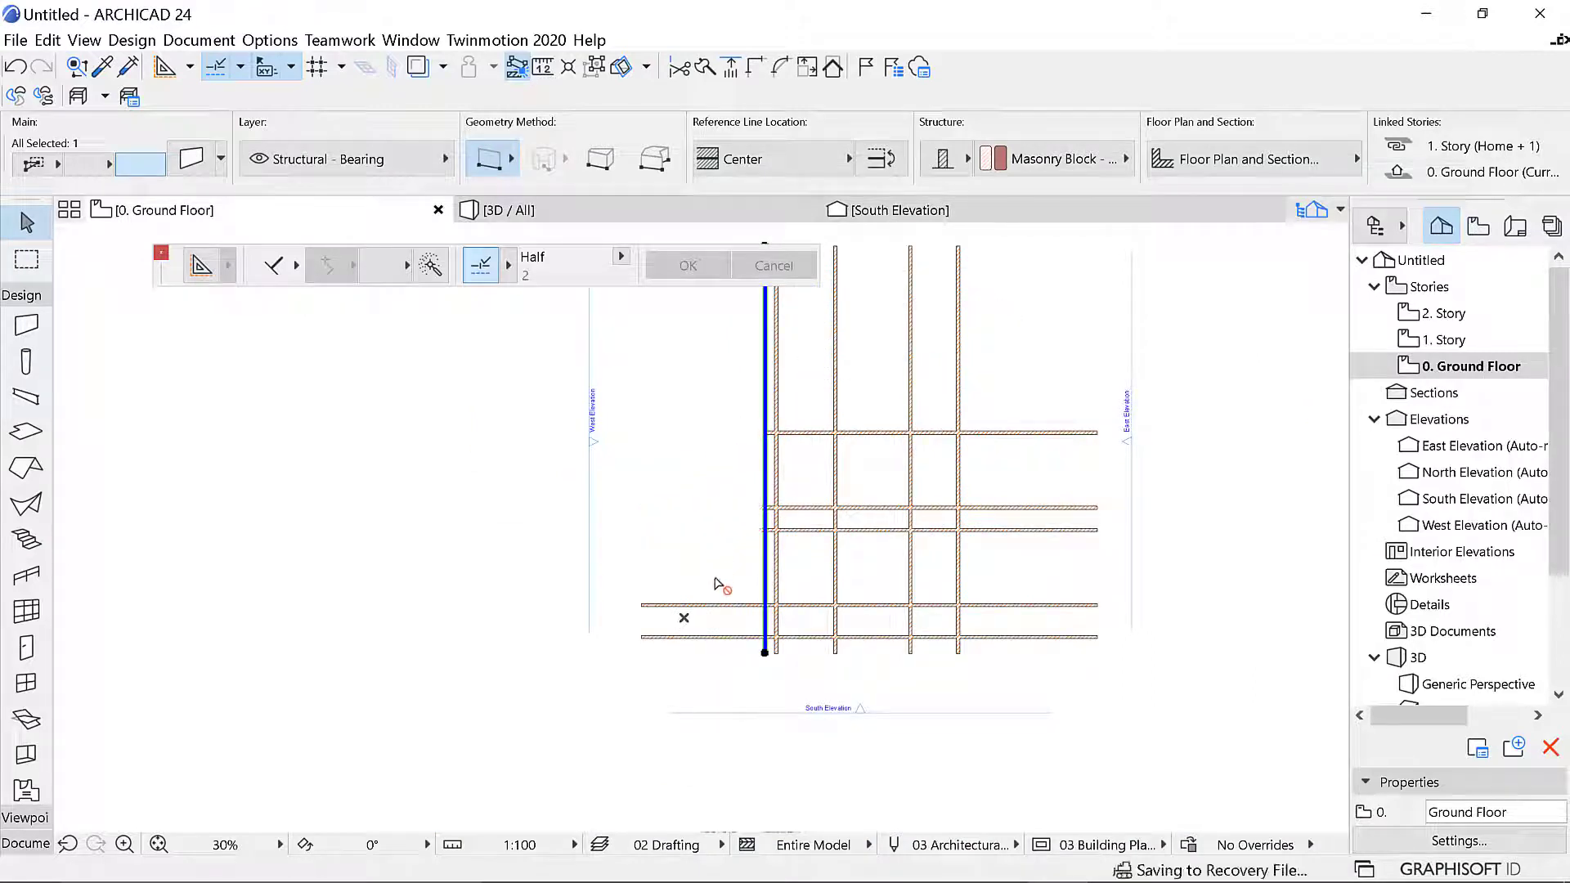
pyautogui.click(714, 636)
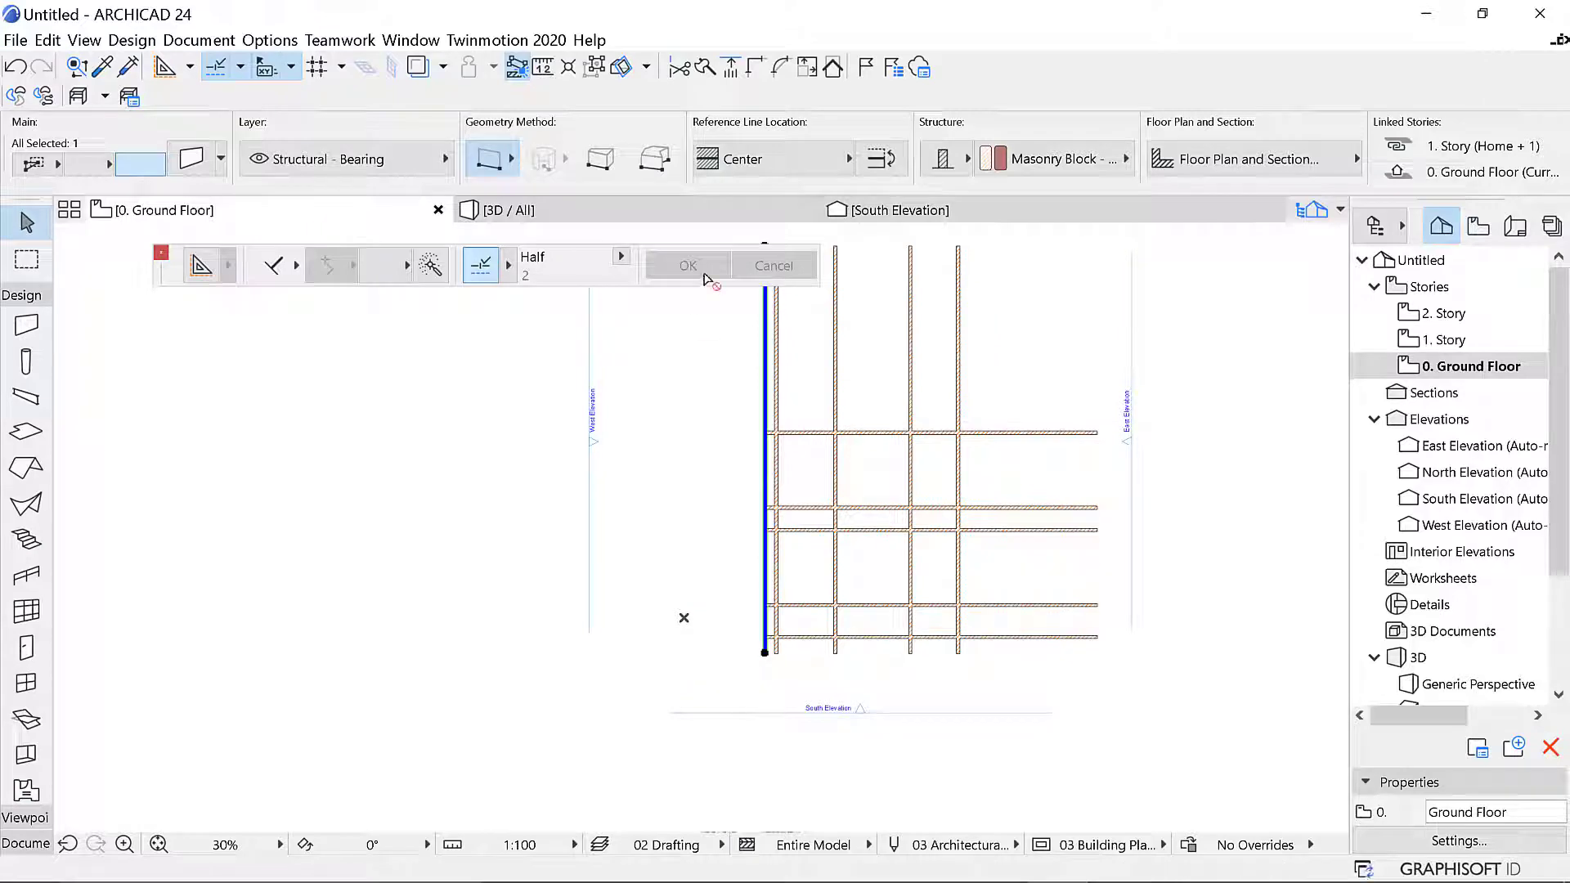
# Inspect the trimmed wall grid from an elevated angle in the 3D view, and return to the ground floor plan
pyautogui.click(619, 220)
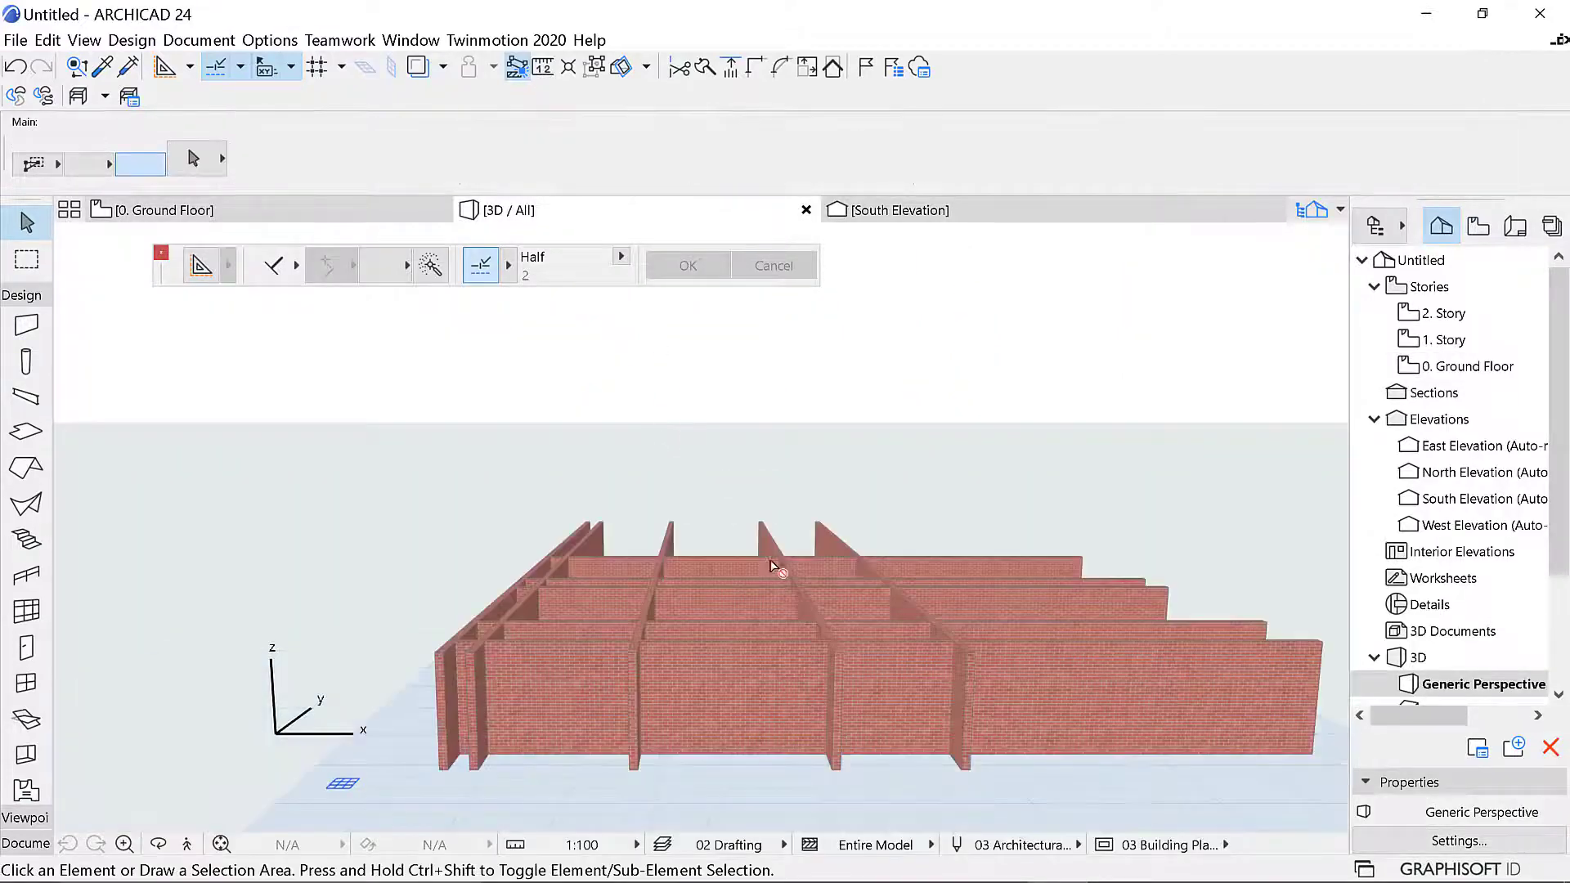
pyautogui.scroll(-2, 647, 552)
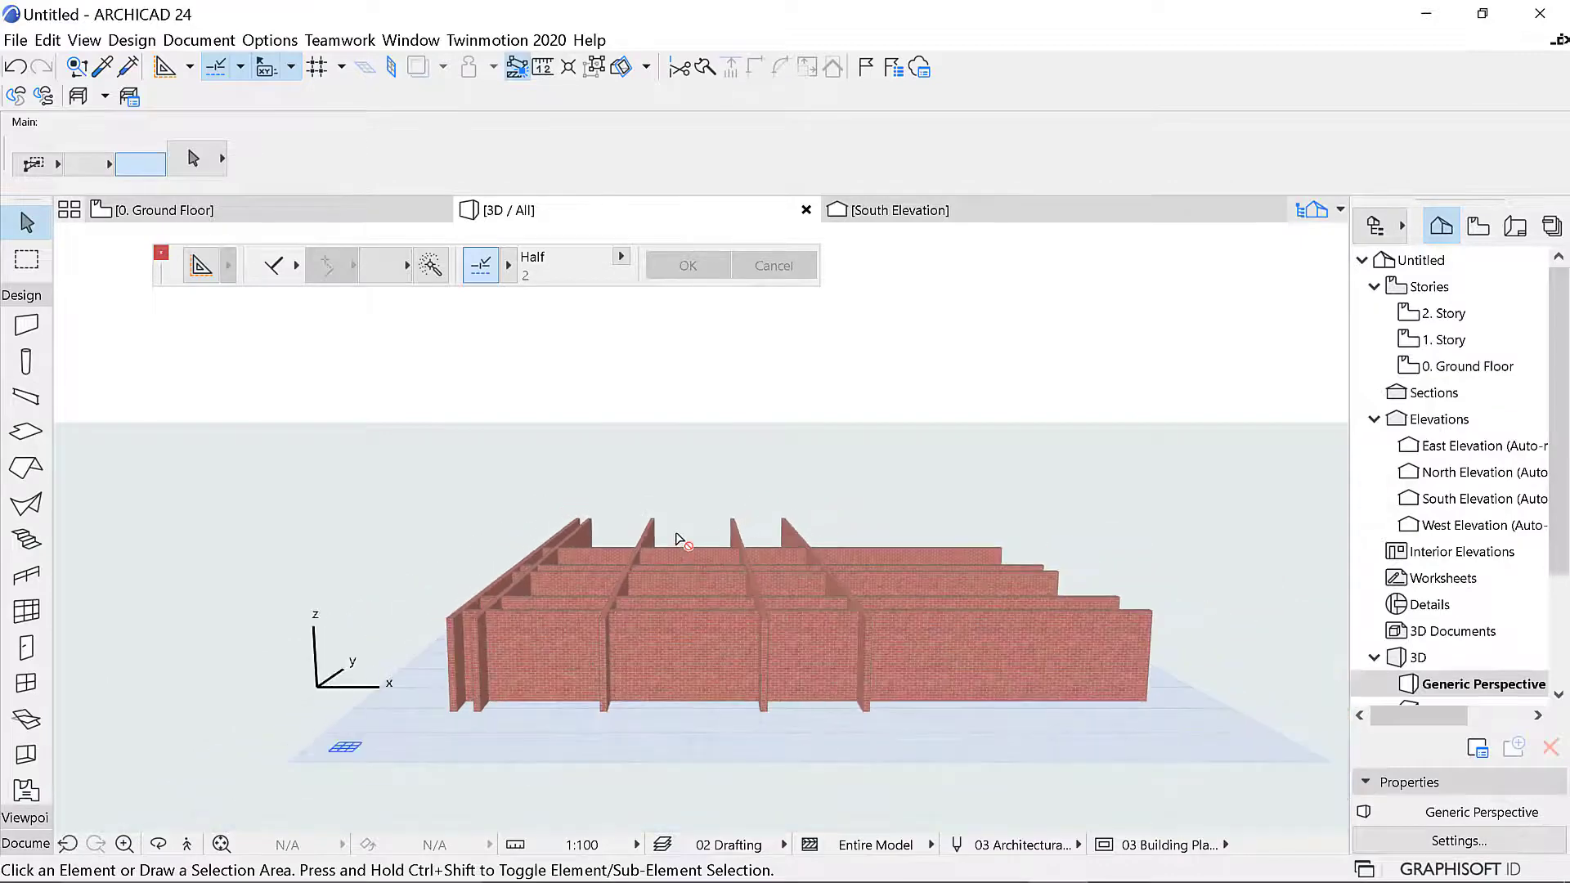
pyautogui.keyDown('shift'); pyautogui.moveTo(676, 540); pyautogui.dragTo(1077, 641, button='middle'); pyautogui.keyUp('shift')
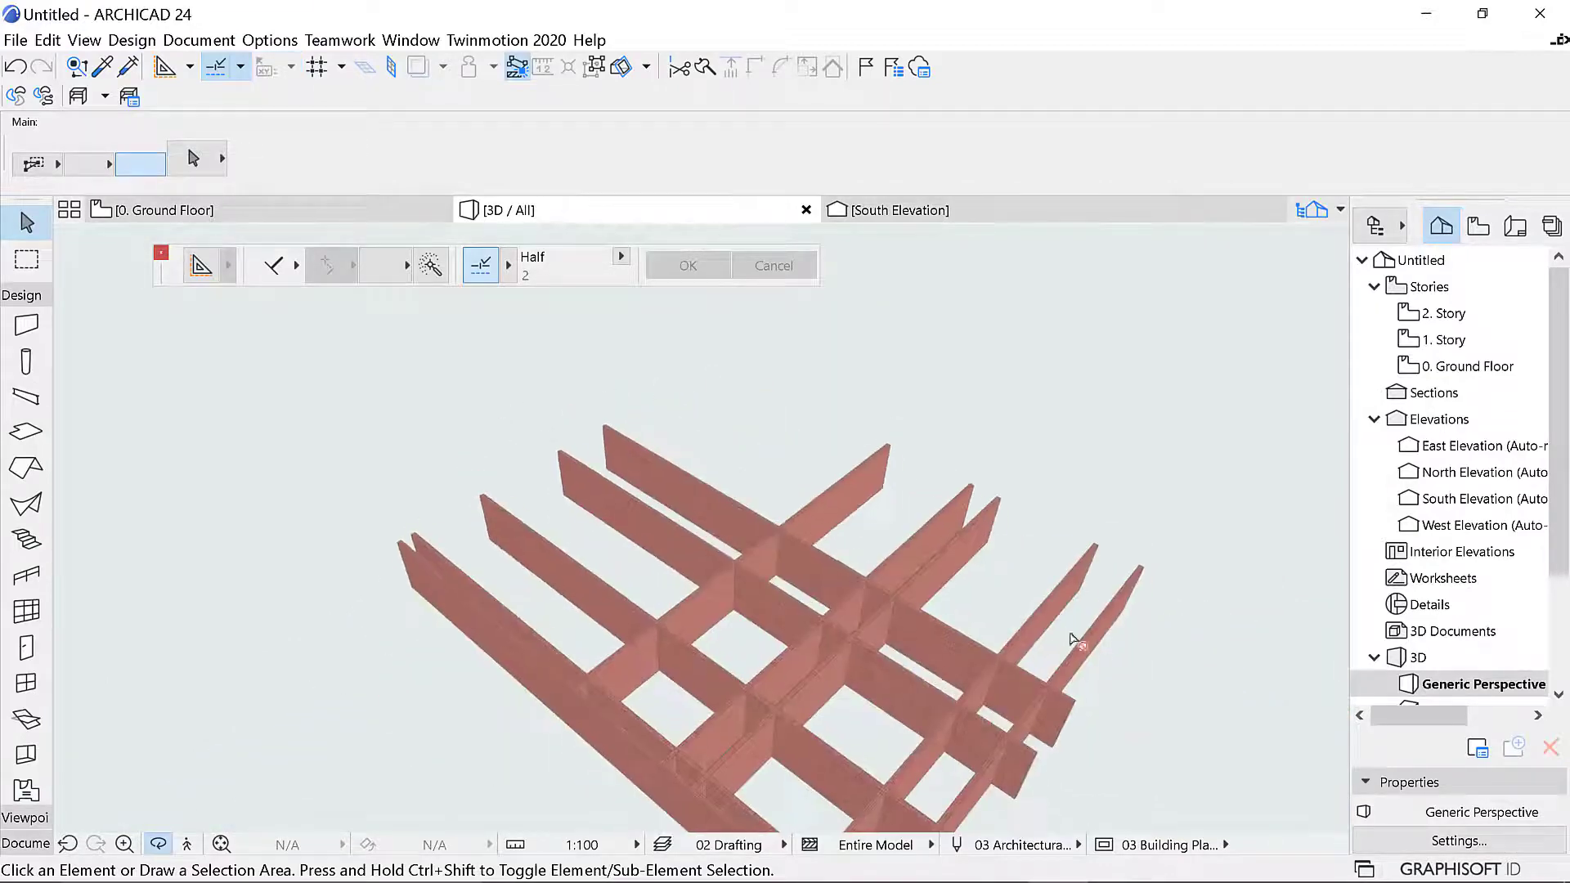
pyautogui.click(260, 211)
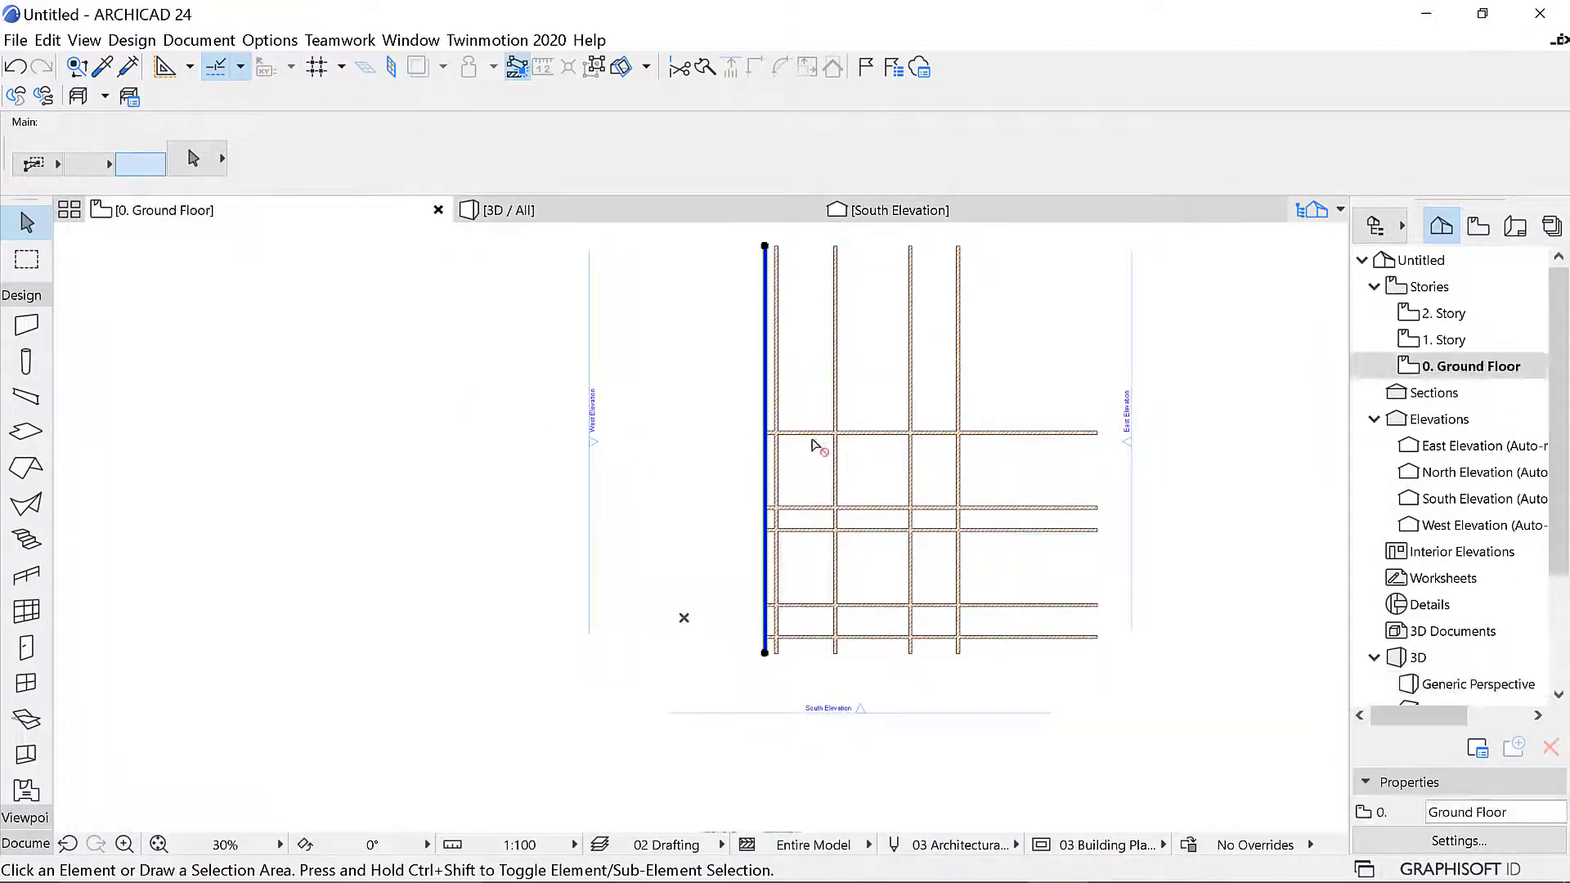
# Trim off the parts of all five vertical walls extending north of the northernmost horizontal wall, using that wall as the cutting edge
pyautogui.scroll(6, 845, 424)
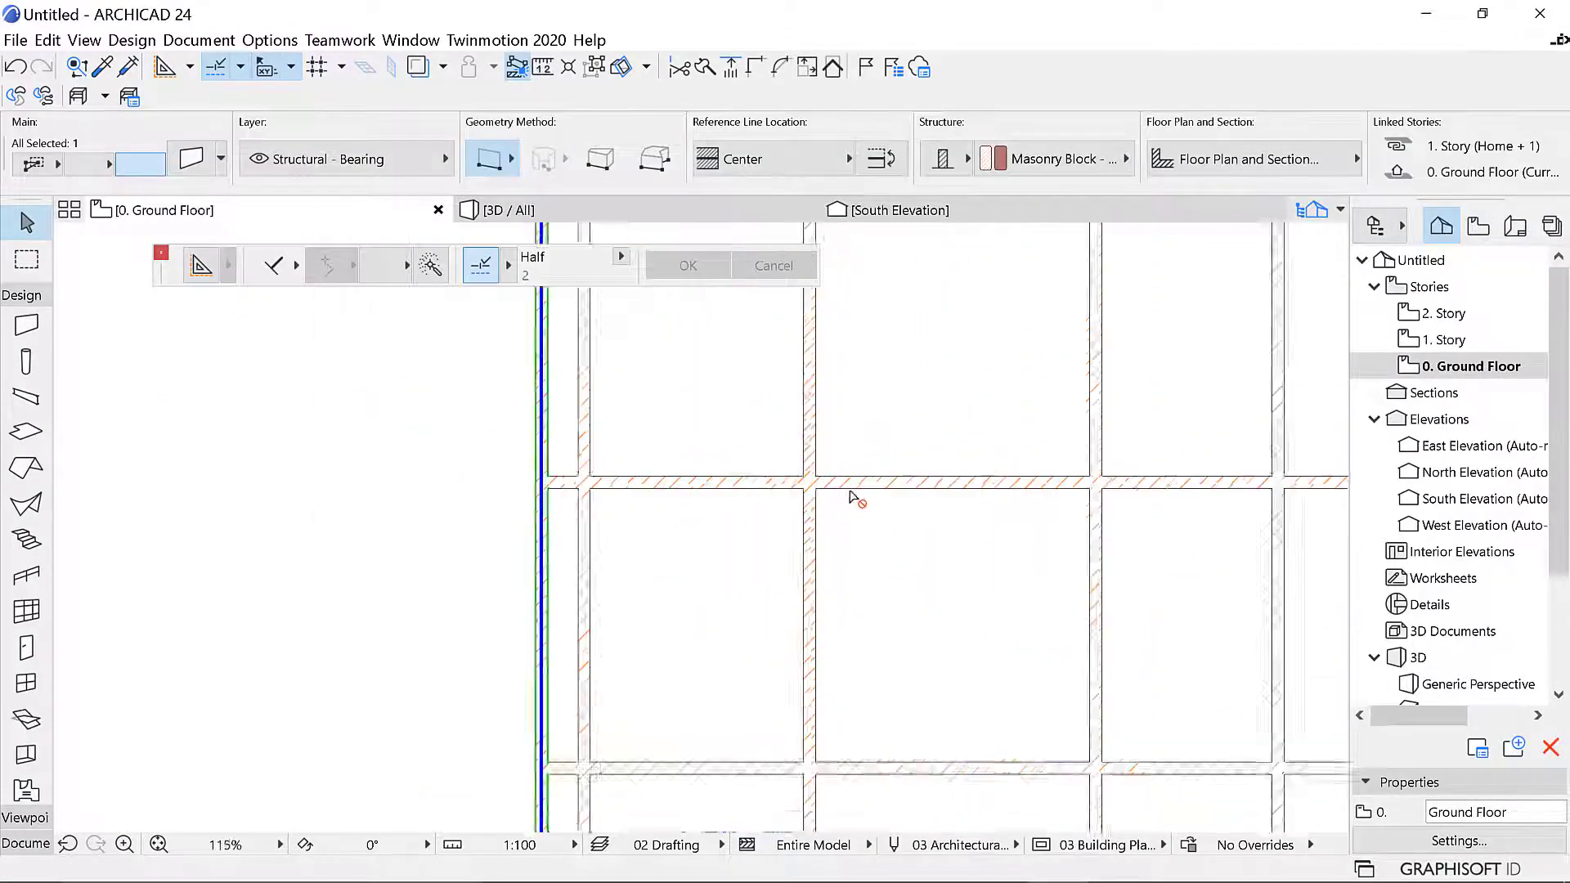
pyautogui.scroll(-3, 631, 465)
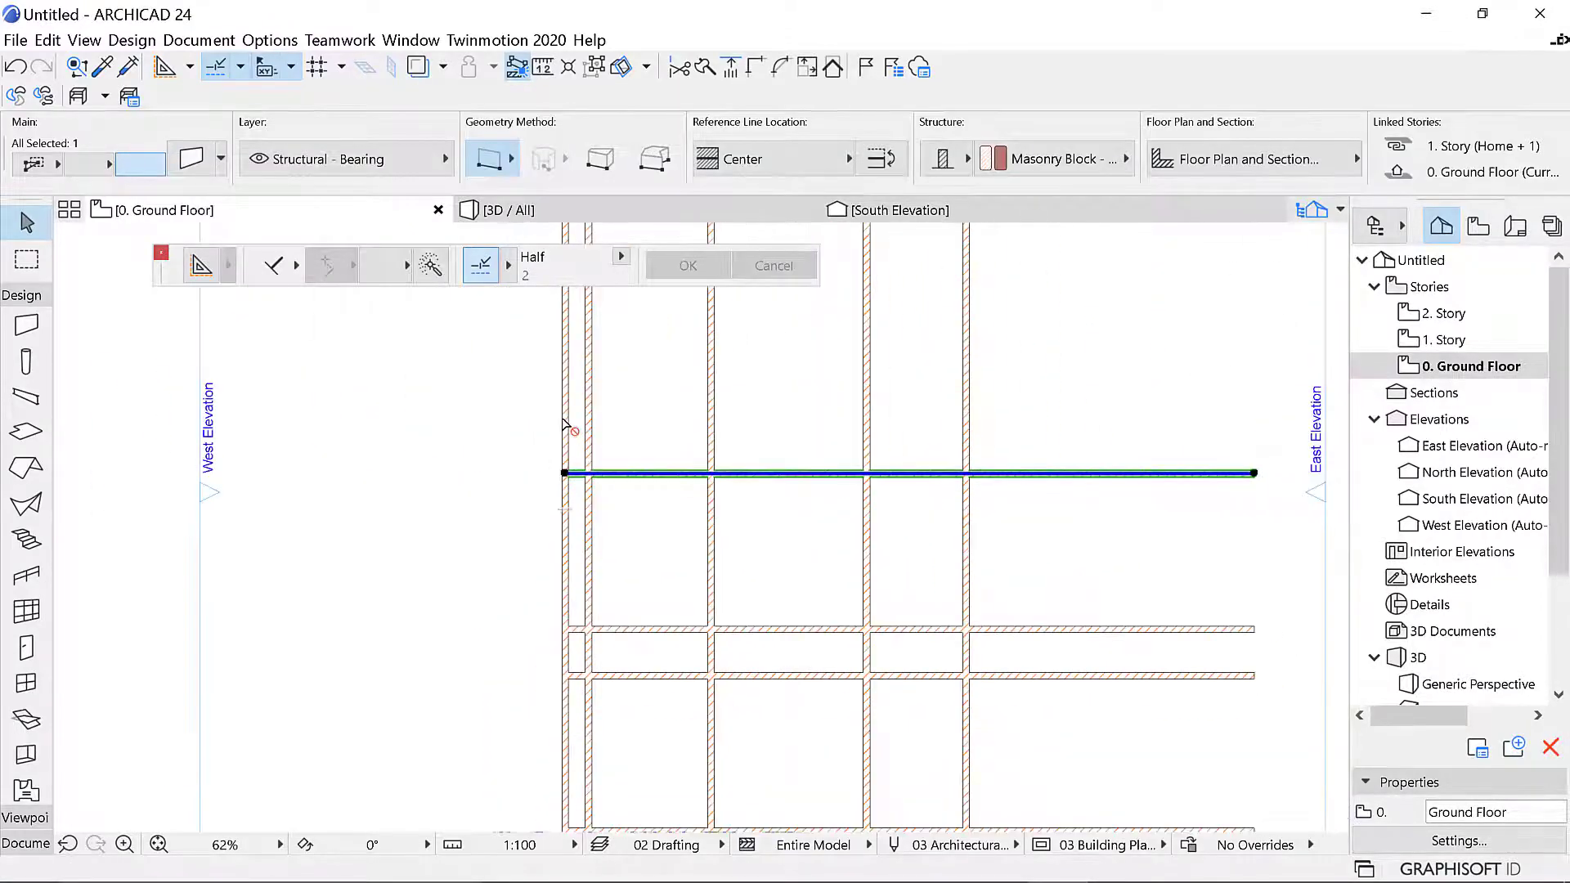
pyautogui.keyDown('ctrl'); pyautogui.click(565, 423); pyautogui.keyUp('ctrl')
pyautogui.keyDown('ctrl'); pyautogui.click(586, 413); pyautogui.keyUp('ctrl')
pyautogui.keyDown('ctrl'); pyautogui.click(711, 403); pyautogui.keyUp('ctrl')
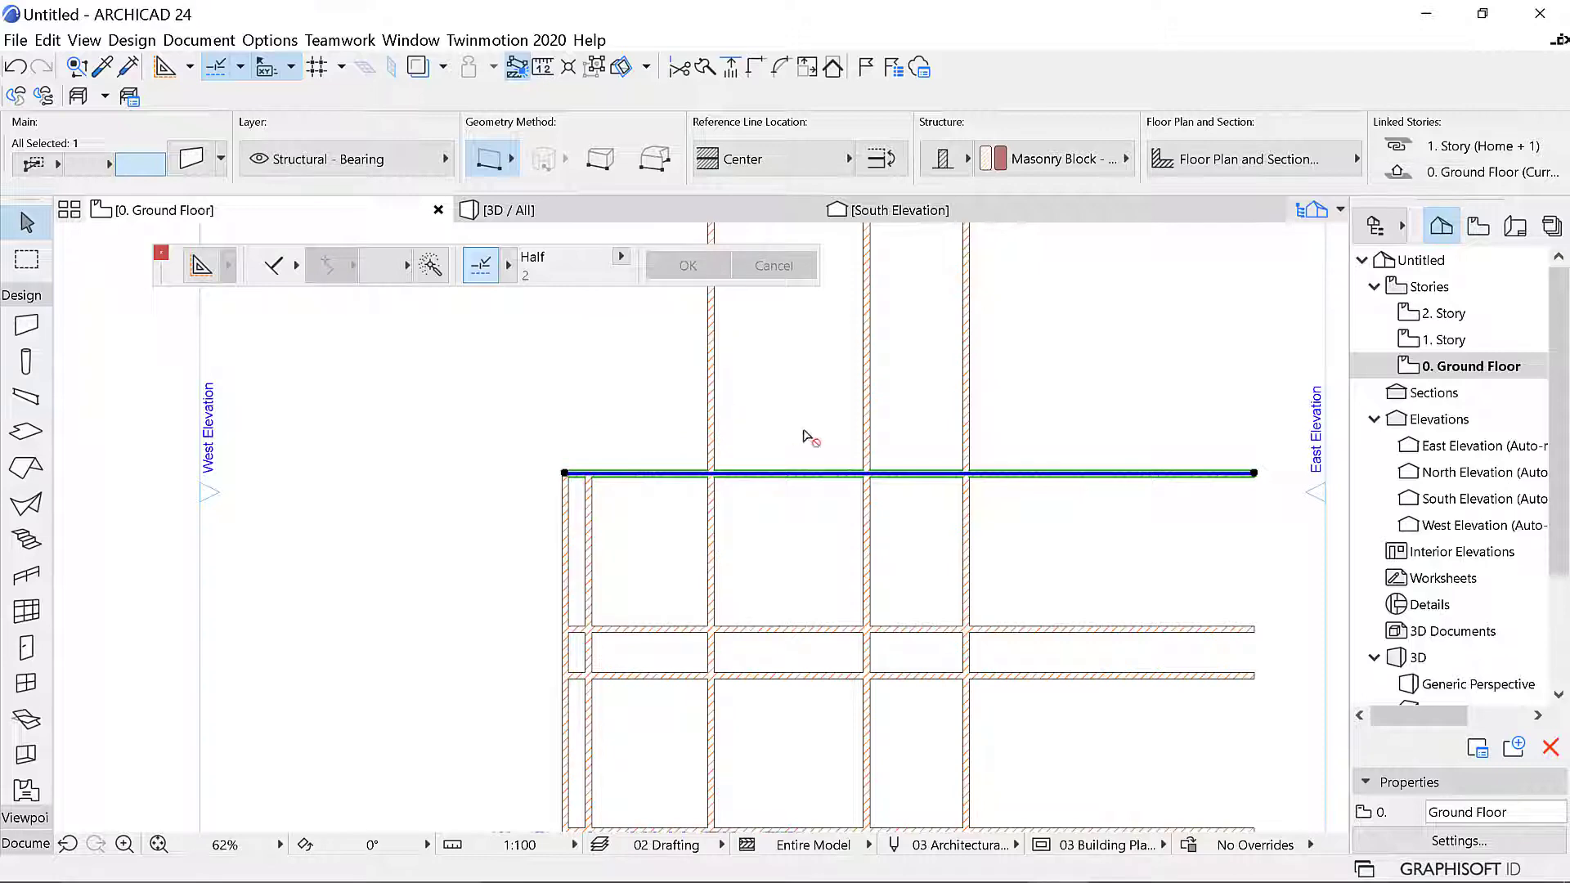
pyautogui.keyDown('ctrl'); pyautogui.click(867, 414); pyautogui.keyUp('ctrl')
pyautogui.keyDown('ctrl'); pyautogui.click(966, 416); pyautogui.keyUp('ctrl')
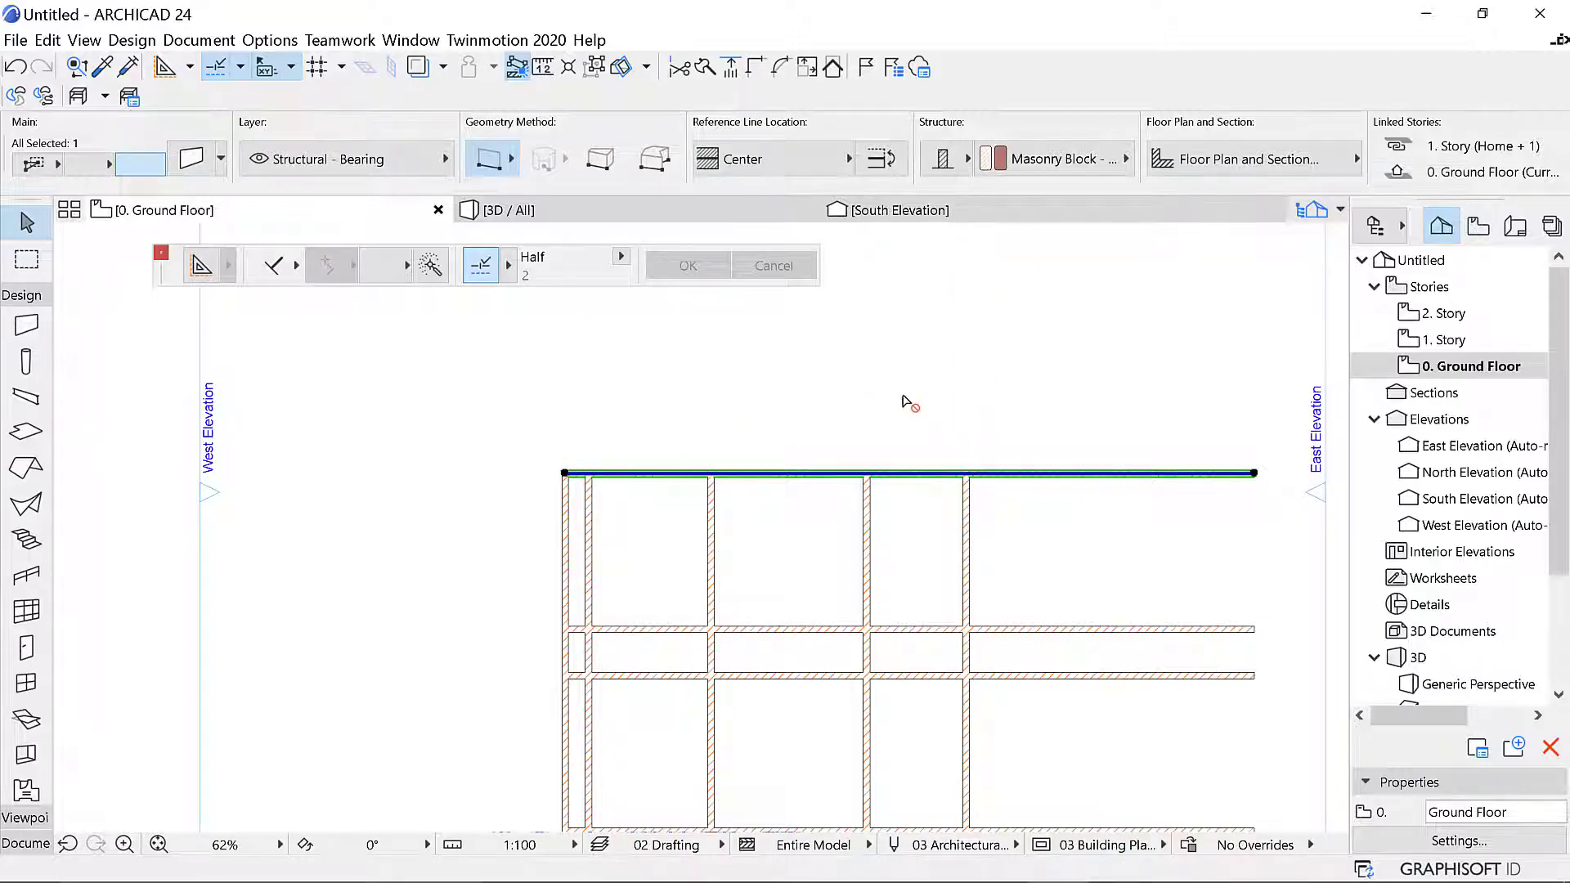
# Trim off the parts of all five horizontal walls extending east of the easternmost vertical wall, using that wall as the cutting edge
pyautogui.scroll(-3, 916, 433)
pyautogui.click(934, 446)
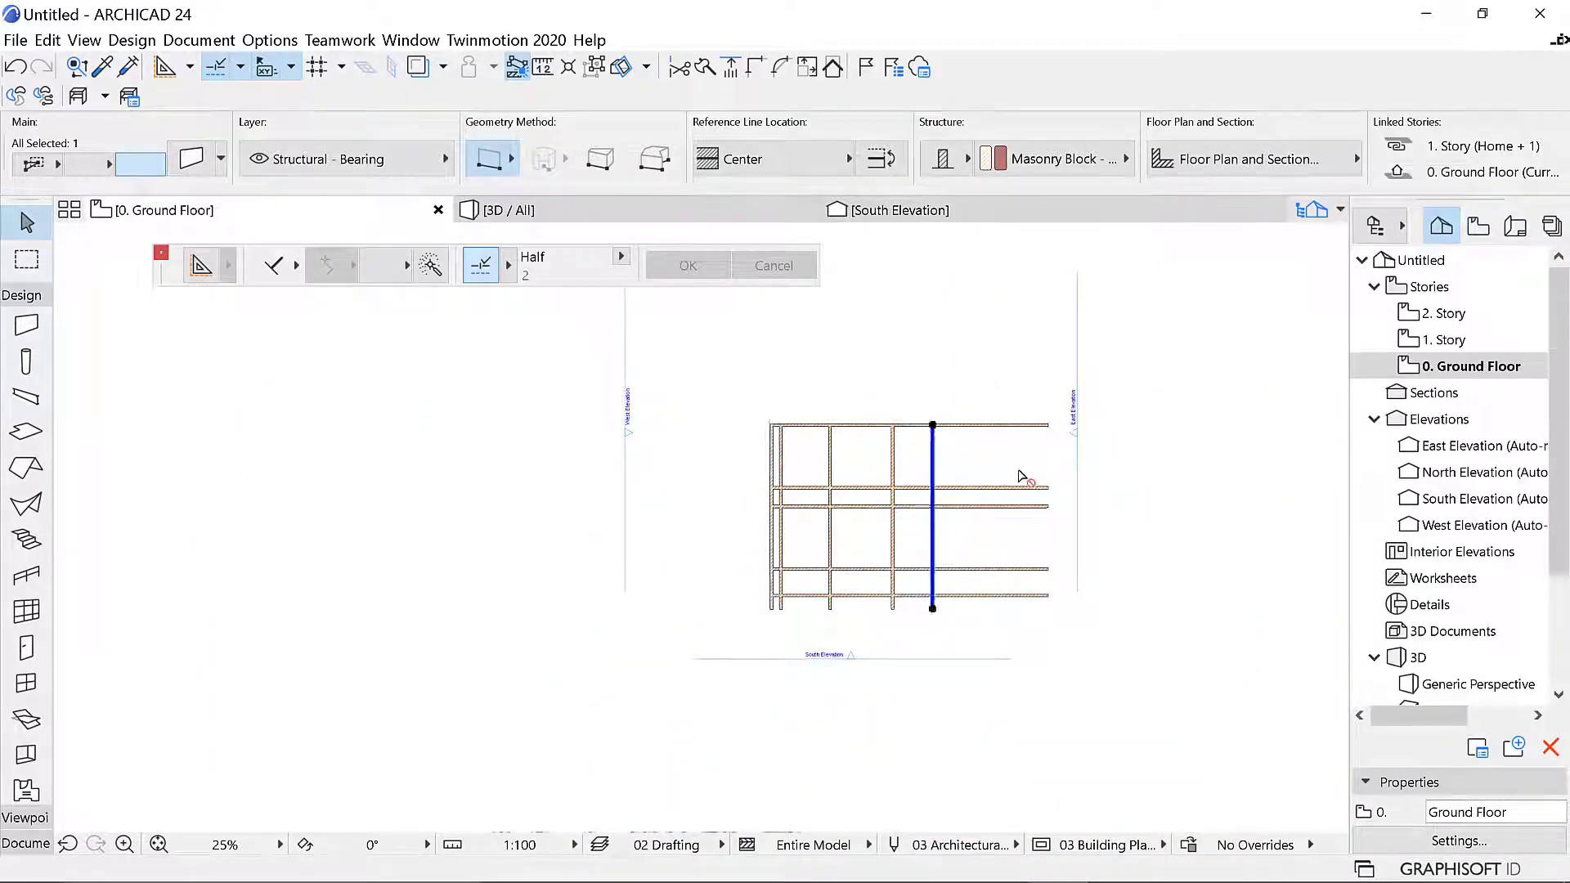
pyautogui.scroll(2, 1021, 471)
pyautogui.keyDown('ctrl'); pyautogui.click(1004, 406); pyautogui.keyUp('ctrl')
pyautogui.keyDown('ctrl'); pyautogui.click(991, 495); pyautogui.keyUp('ctrl')
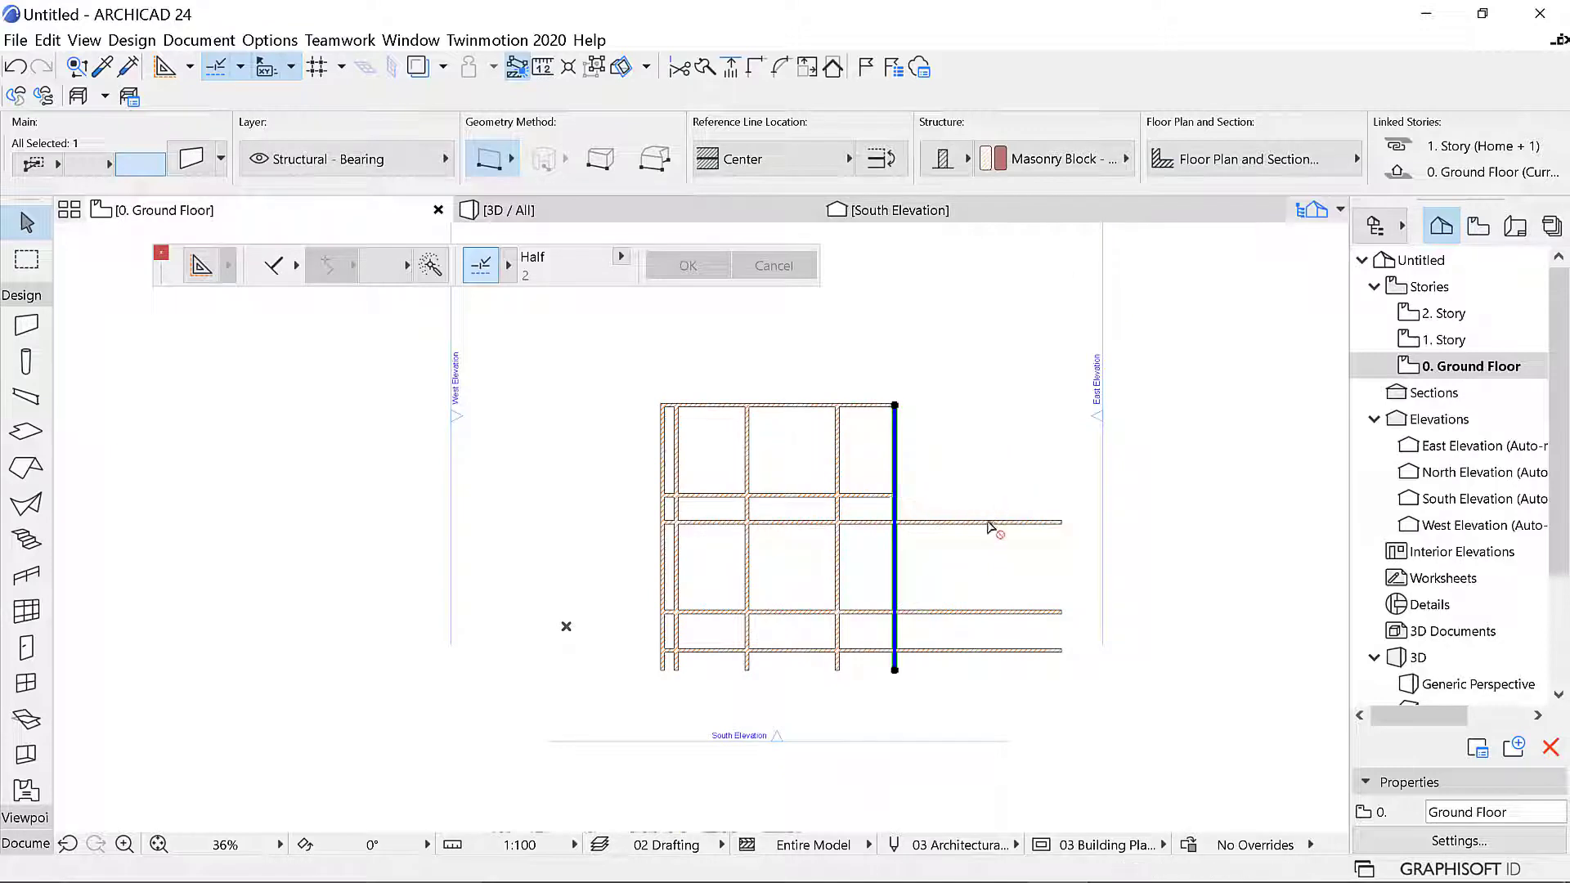
pyautogui.keyDown('ctrl'); pyautogui.click(991, 522); pyautogui.keyUp('ctrl')
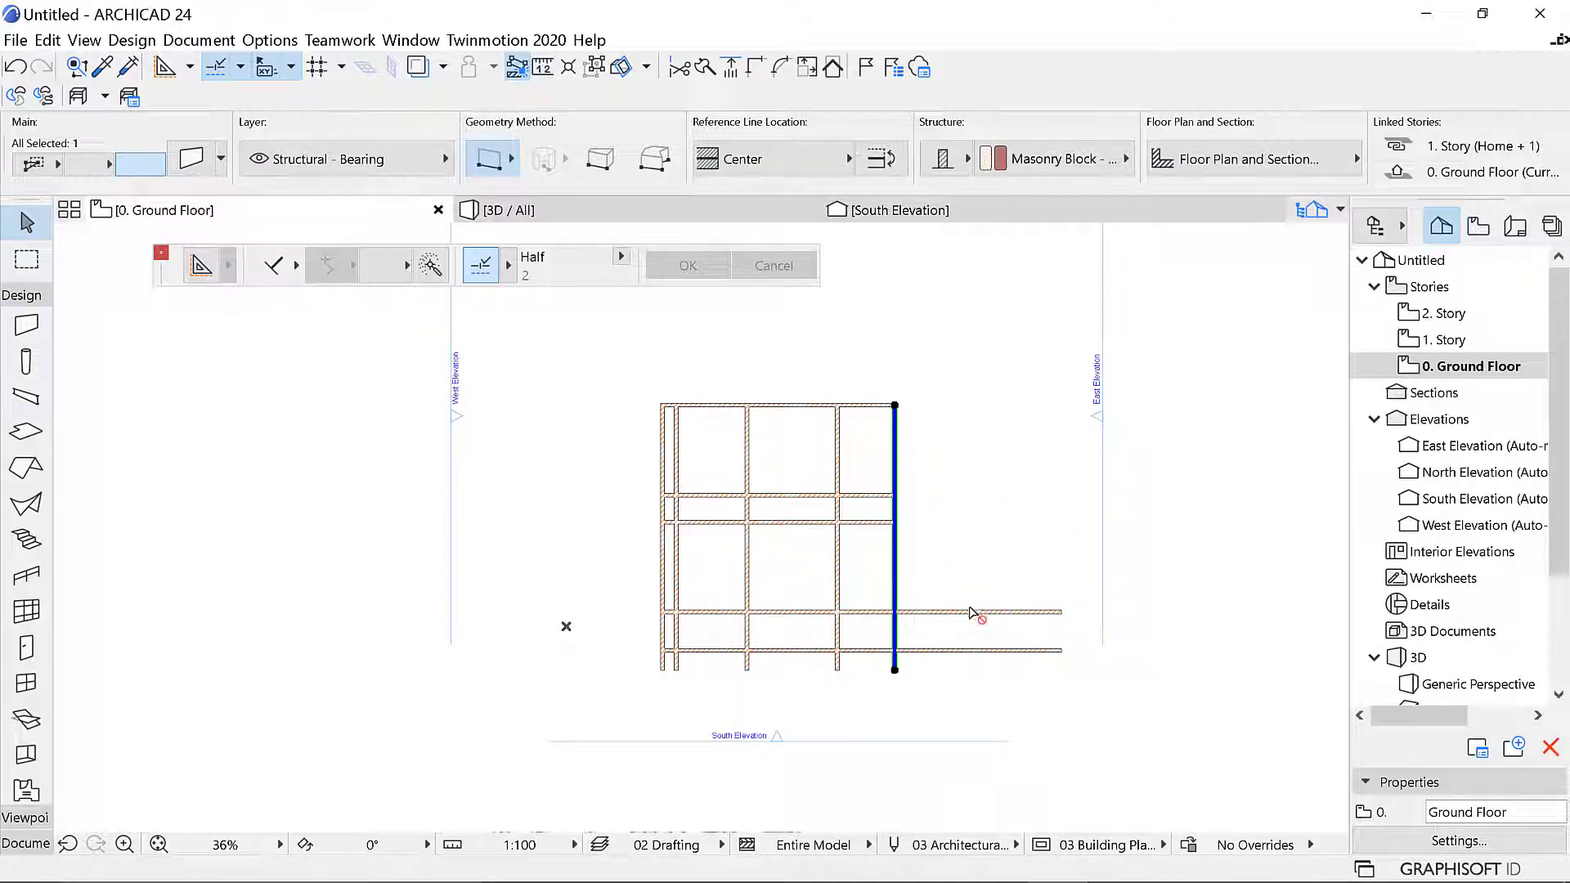
pyautogui.keyDown('ctrl'); pyautogui.click(971, 613); pyautogui.keyUp('ctrl')
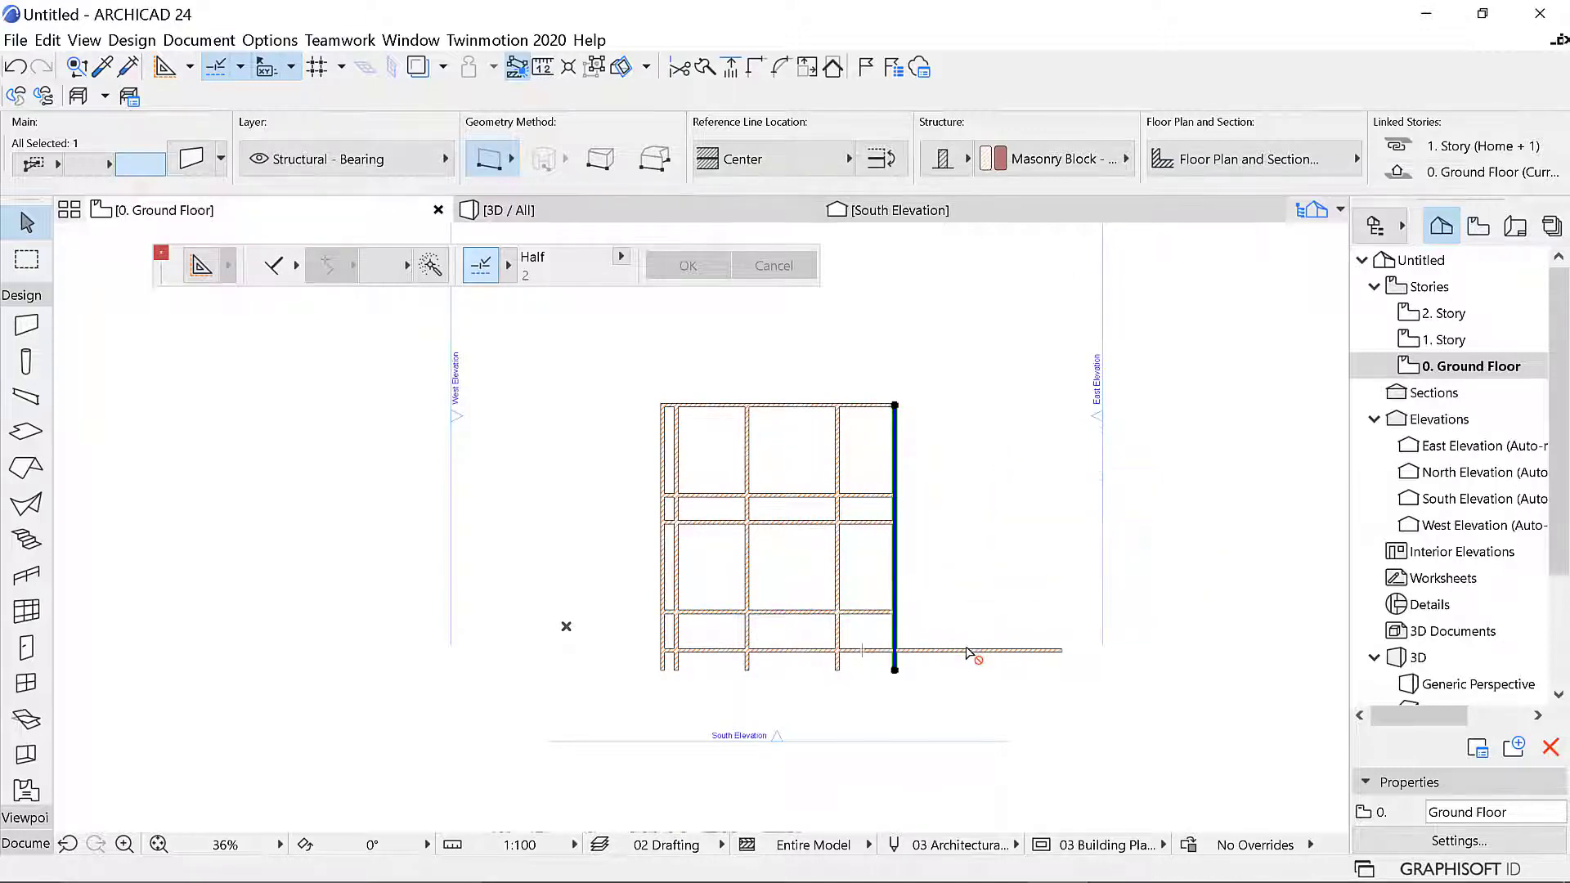
pyautogui.keyDown('ctrl'); pyautogui.click(957, 651); pyautogui.keyUp('ctrl')
# Trim off the ends of all five vertical walls extending south of the southernmost horizontal wall, using that wall as the cutting edge
pyautogui.scroll(5, 866, 658)
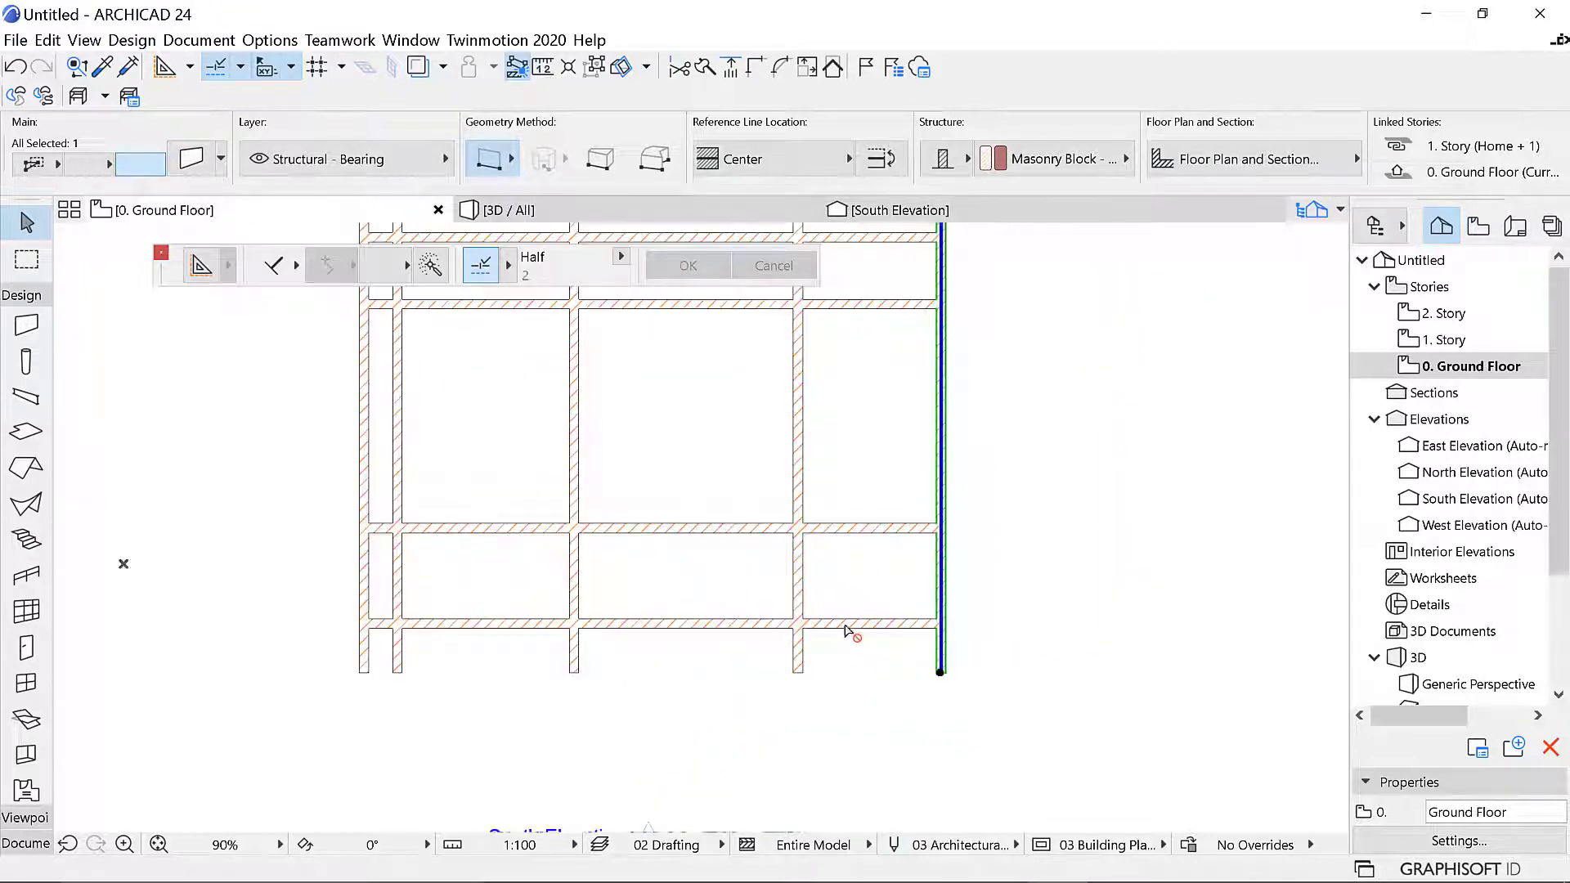
pyautogui.click(846, 626)
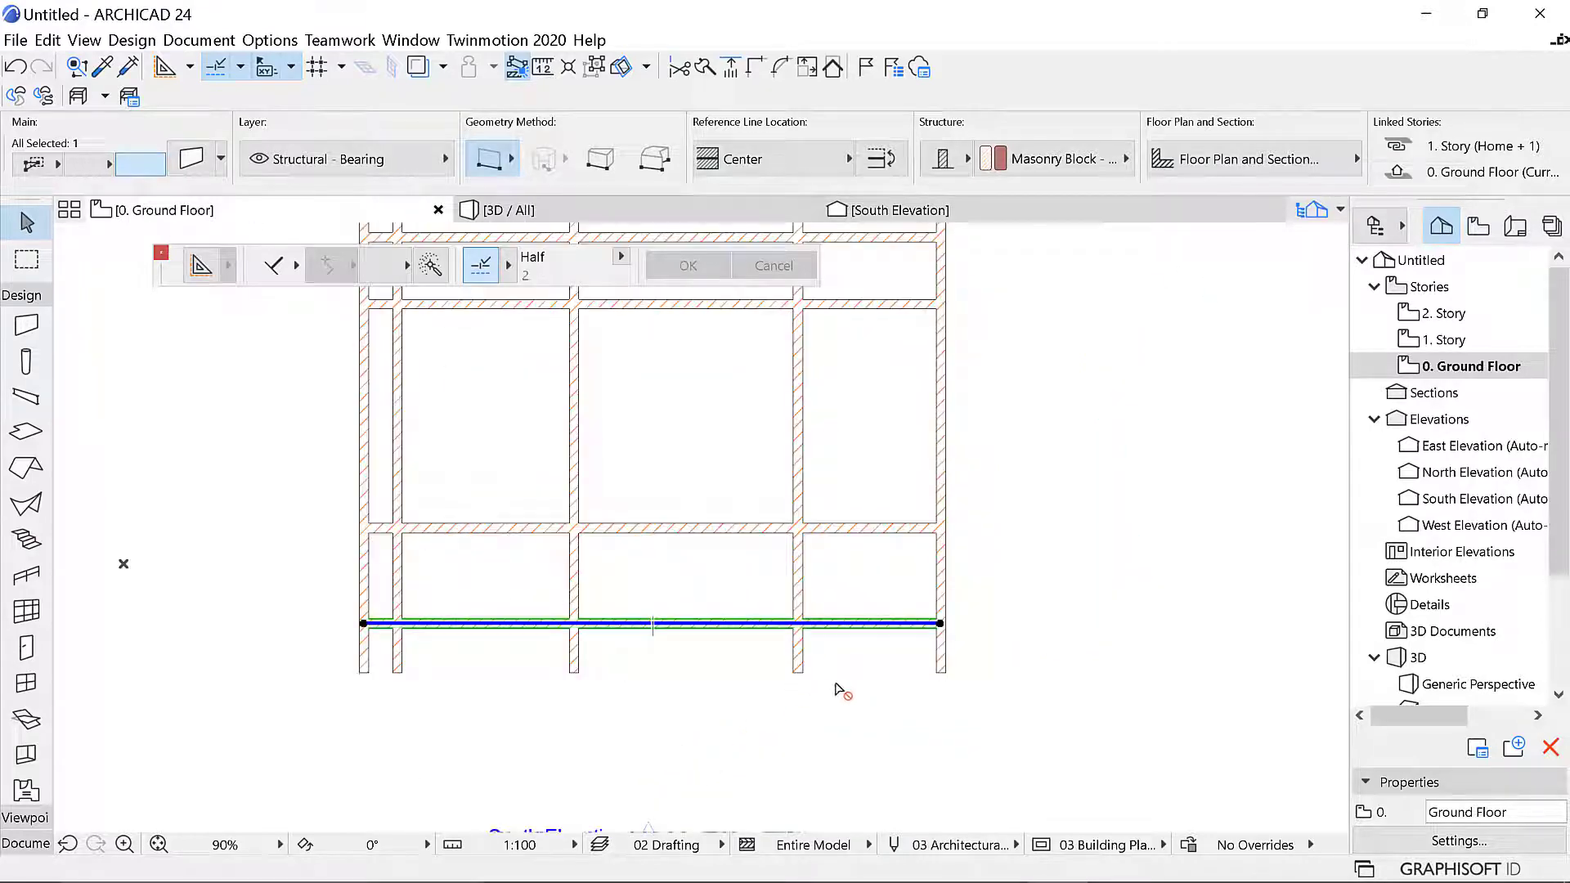
pyautogui.keyDown('ctrl'); pyautogui.click(949, 654); pyautogui.keyUp('ctrl')
pyautogui.keyDown('ctrl'); pyautogui.click(798, 658); pyautogui.keyUp('ctrl')
pyautogui.keyDown('ctrl'); pyautogui.click(565, 664); pyautogui.keyUp('ctrl')
pyautogui.keyDown('ctrl'); pyautogui.click(397, 658); pyautogui.keyUp('ctrl')
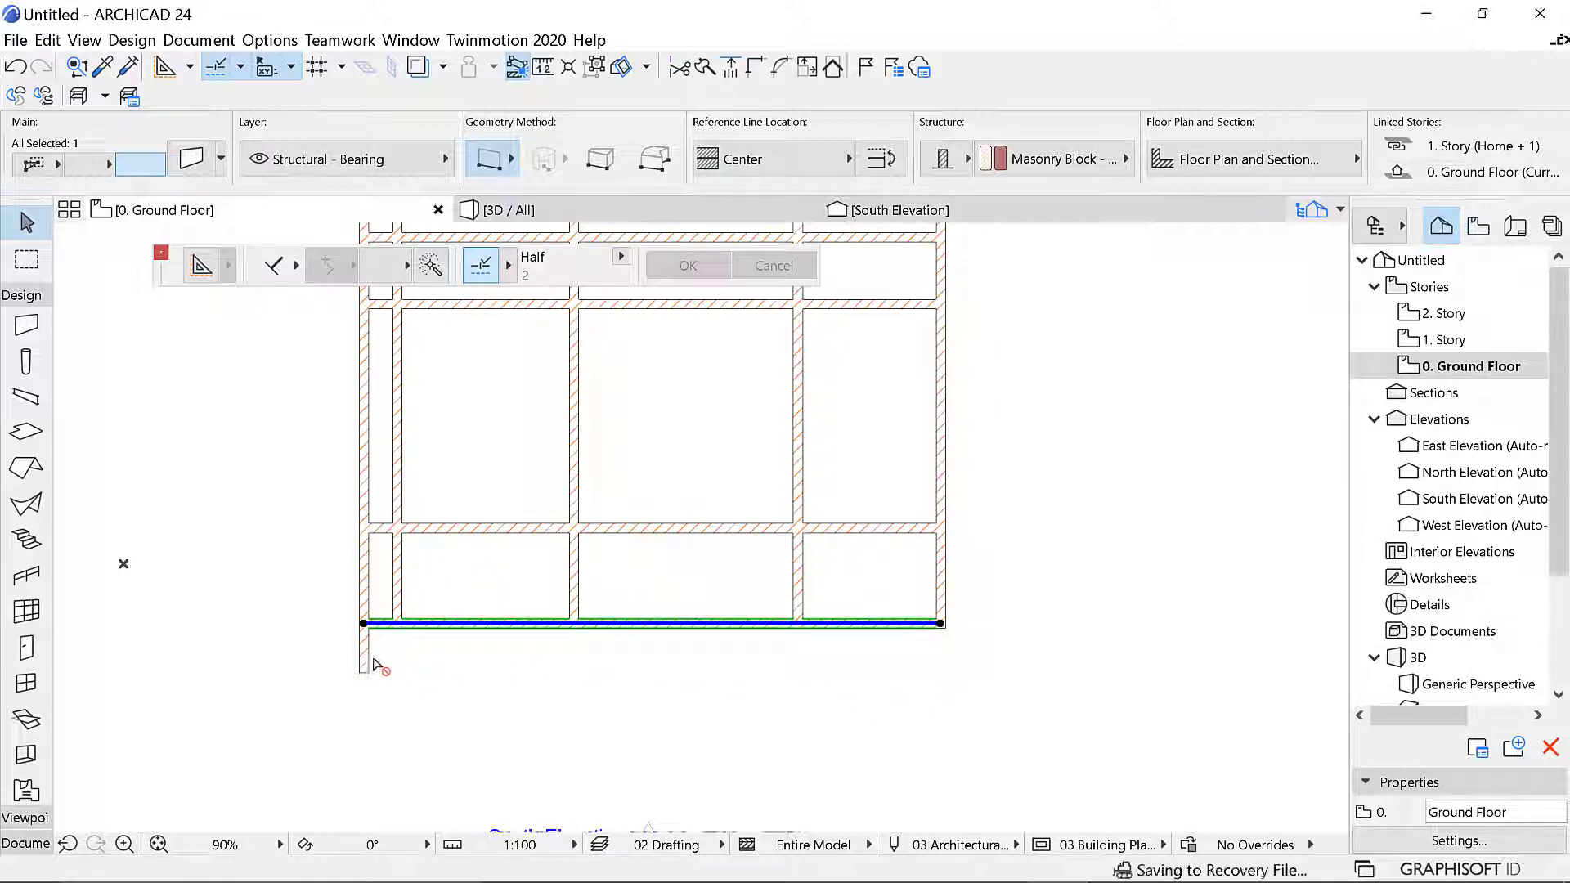
pyautogui.keyDown('ctrl'); pyautogui.click(366, 658); pyautogui.keyUp('ctrl')
# Examine the room layout of the trimmed wall grid, from the whole ground floor to its southern row
pyautogui.scroll(-2, 875, 573)
pyautogui.scroll(-2, 679, 495)
pyautogui.scroll(4, 844, 568)
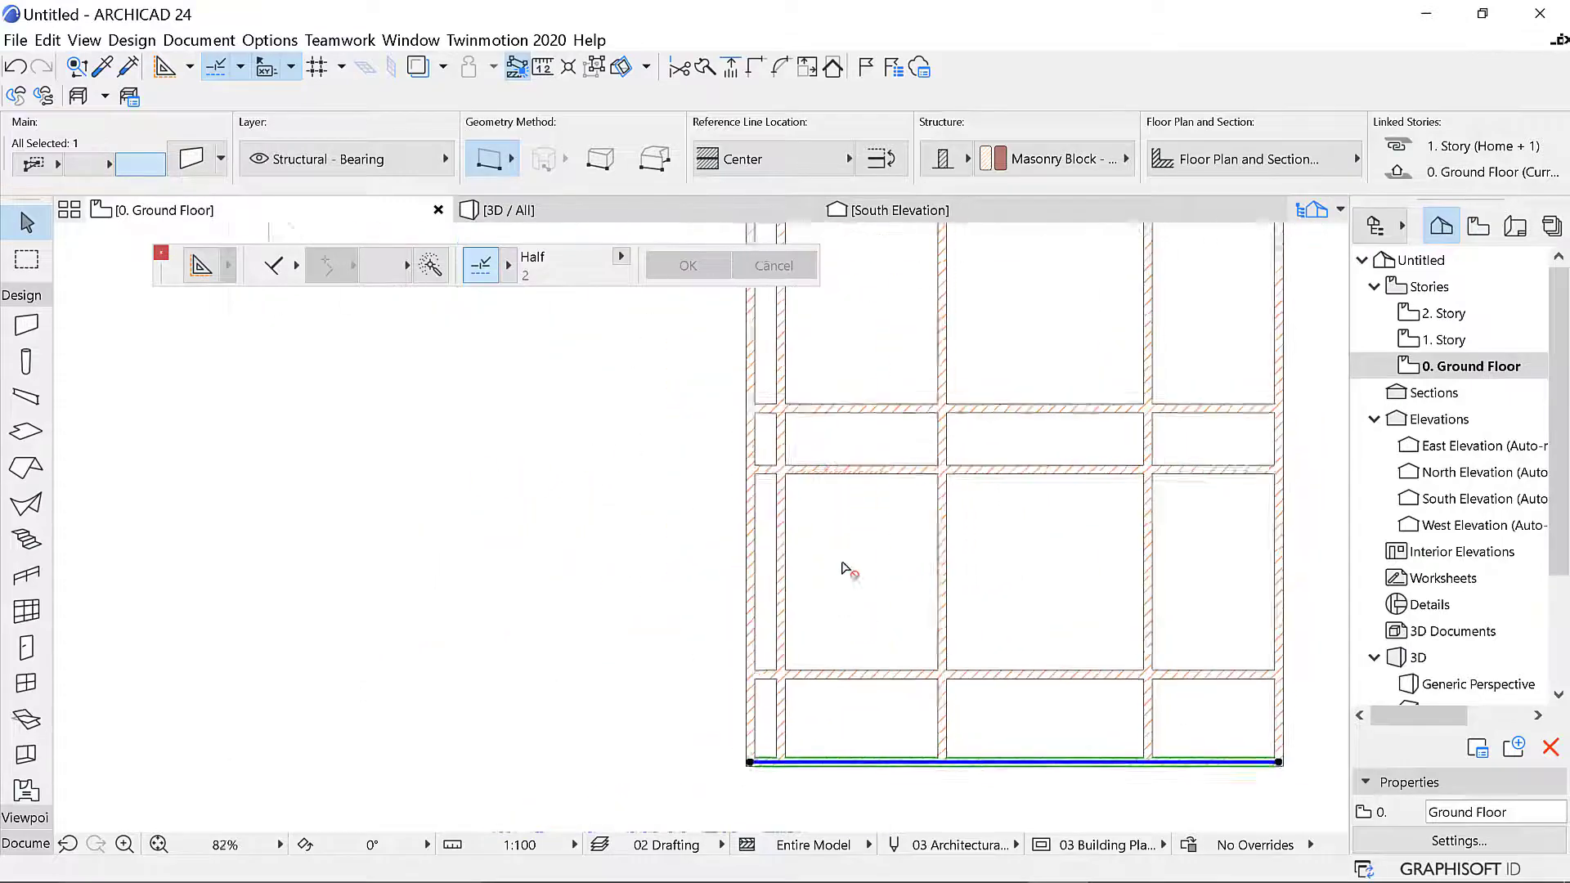
pyautogui.scroll(-4, 837, 455)
pyautogui.scroll(2, 840, 576)
pyautogui.scroll(2, 802, 532)
pyautogui.scroll(-4, 785, 495)
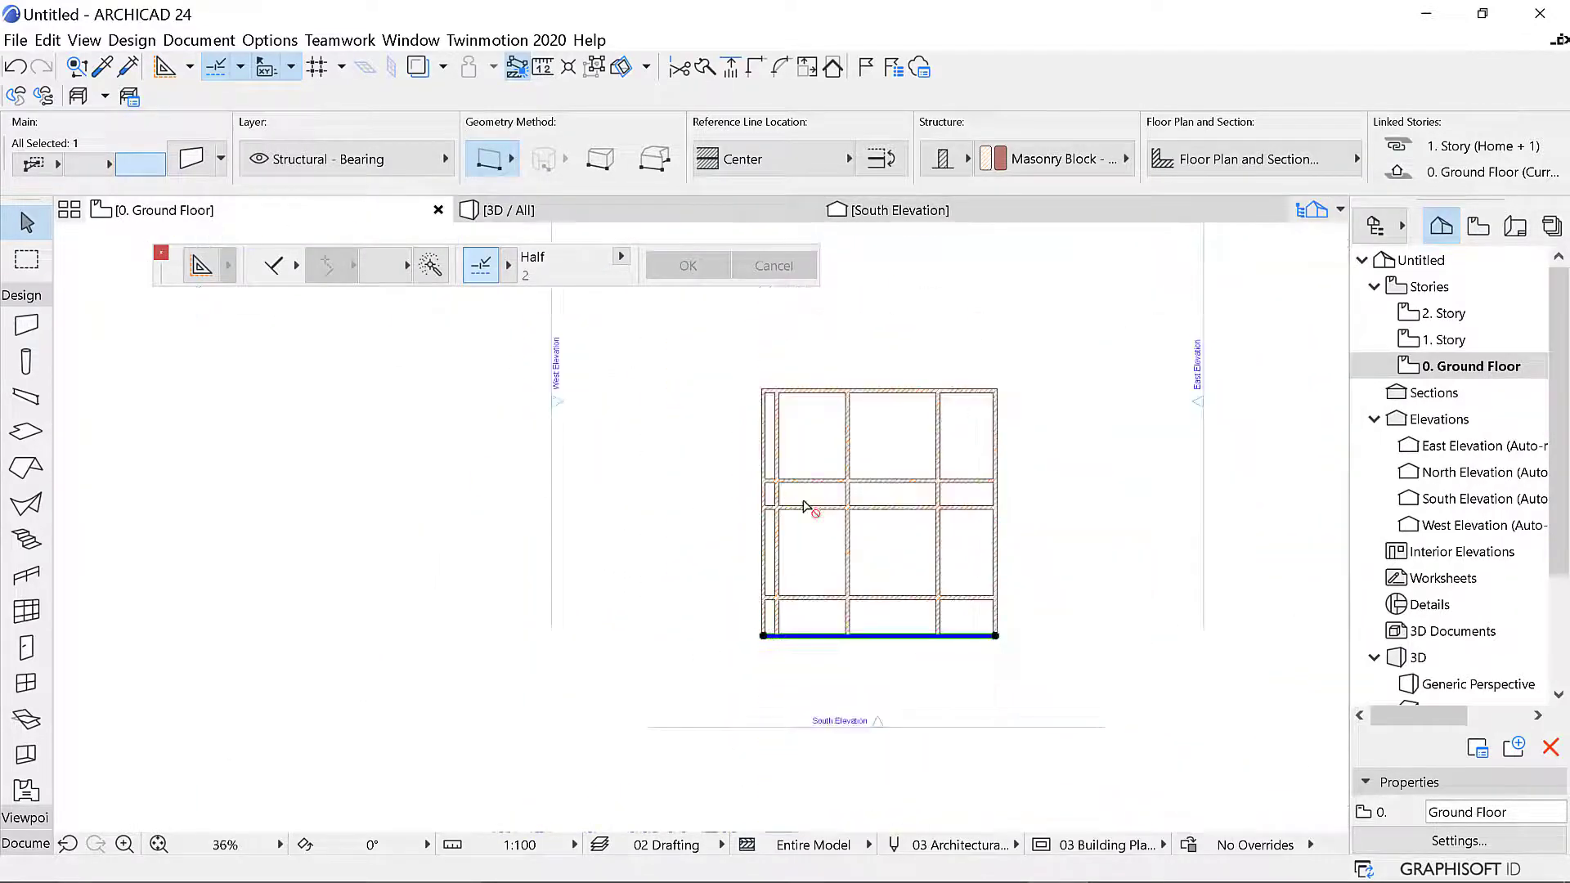
pyautogui.scroll(4, 799, 483)
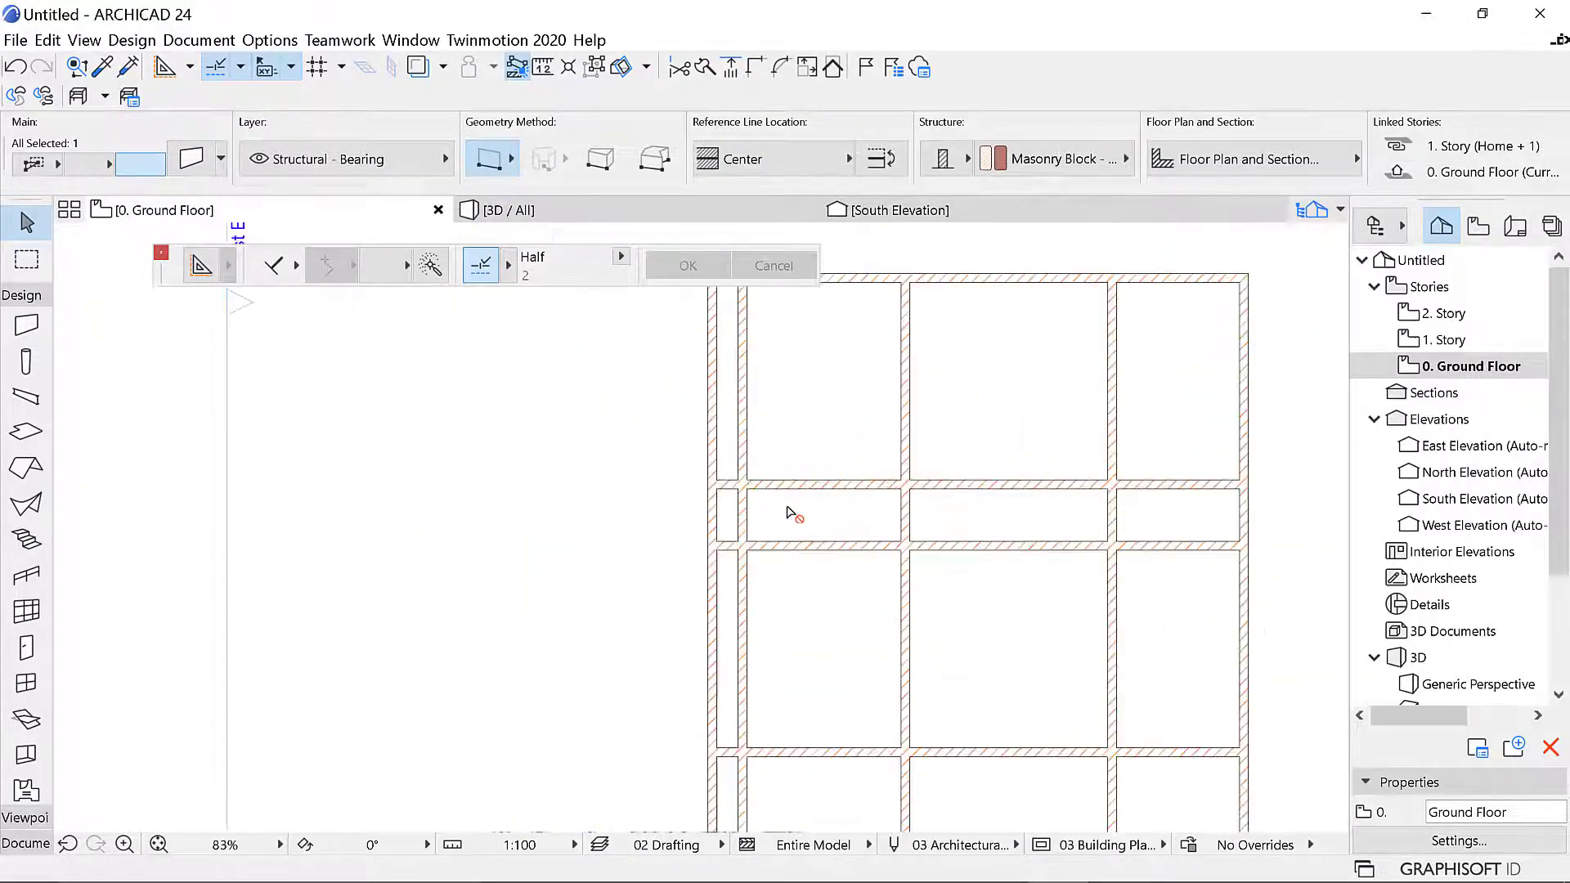
pyautogui.scroll(-4, 792, 512)
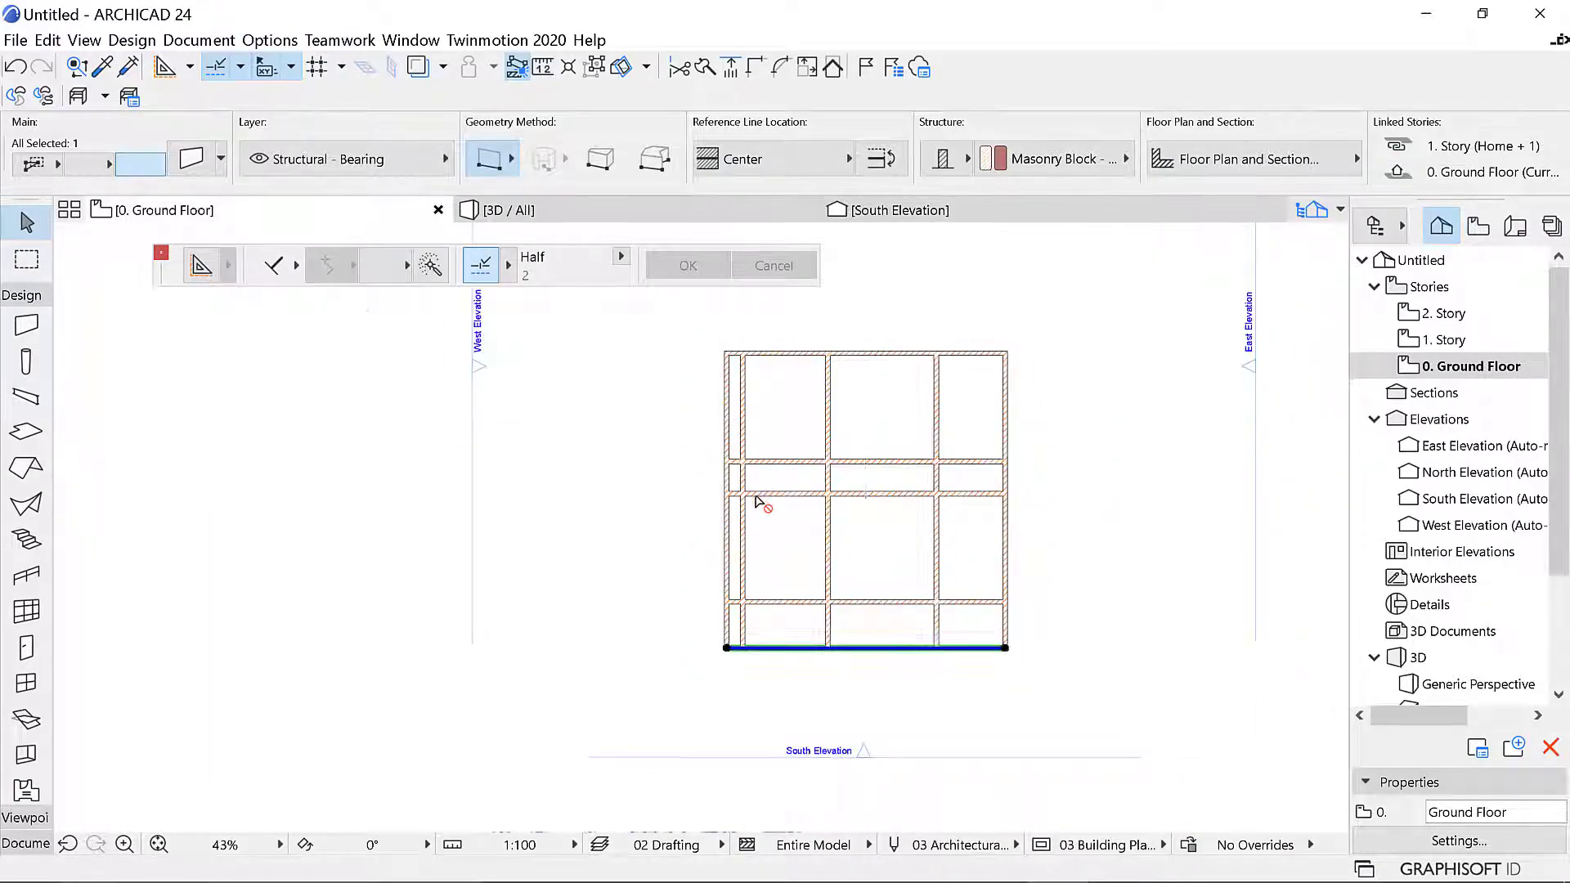
pyautogui.scroll(2, 759, 506)
pyautogui.scroll(-3, 781, 491)
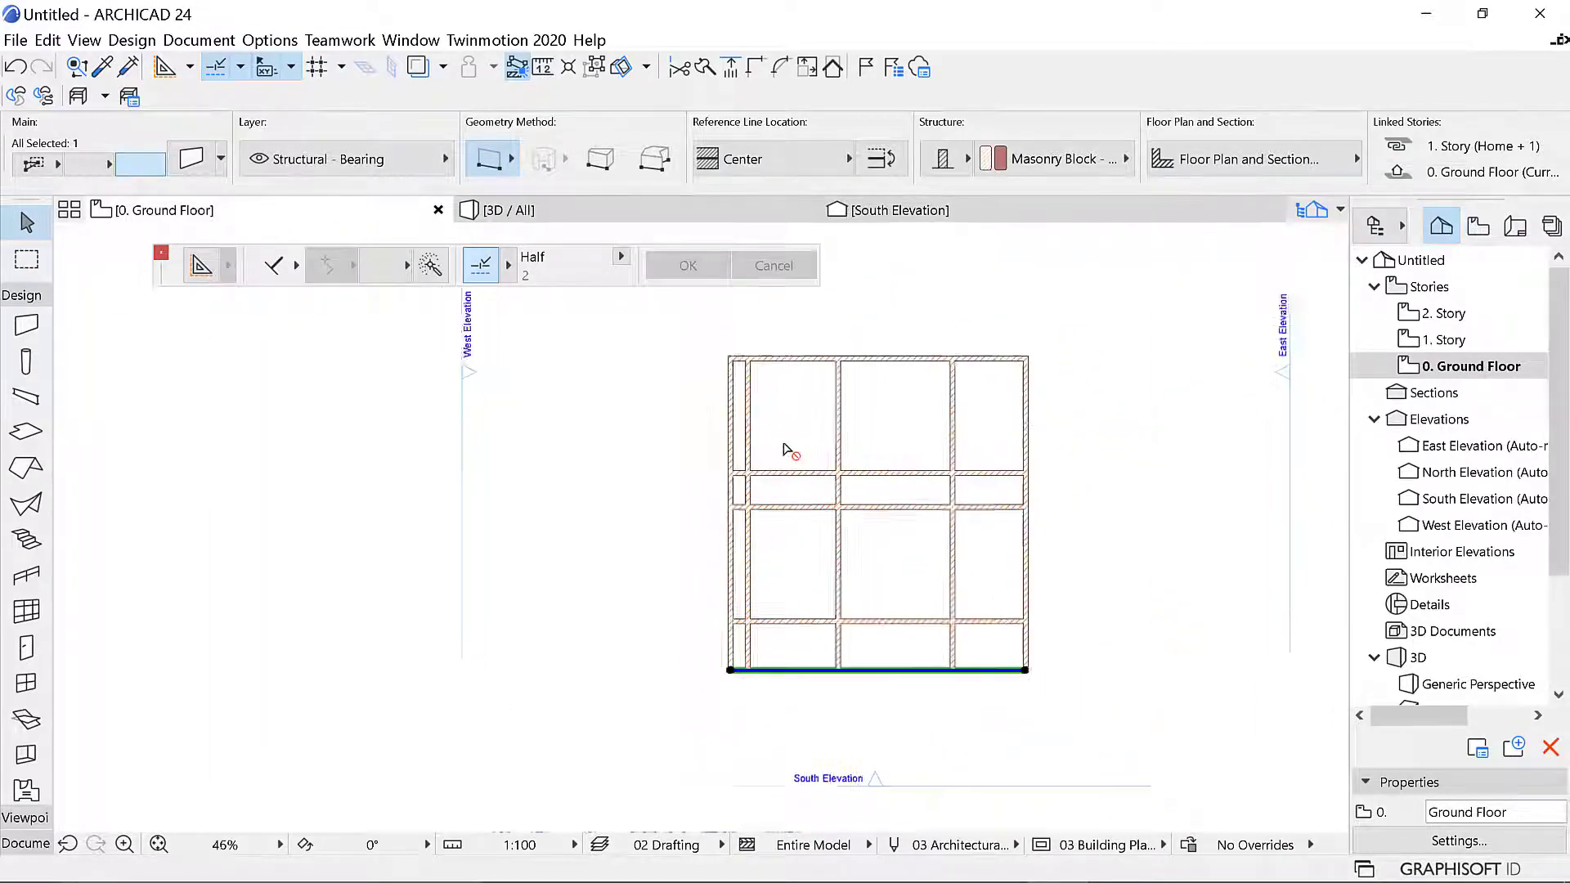
pyautogui.scroll(4, 787, 482)
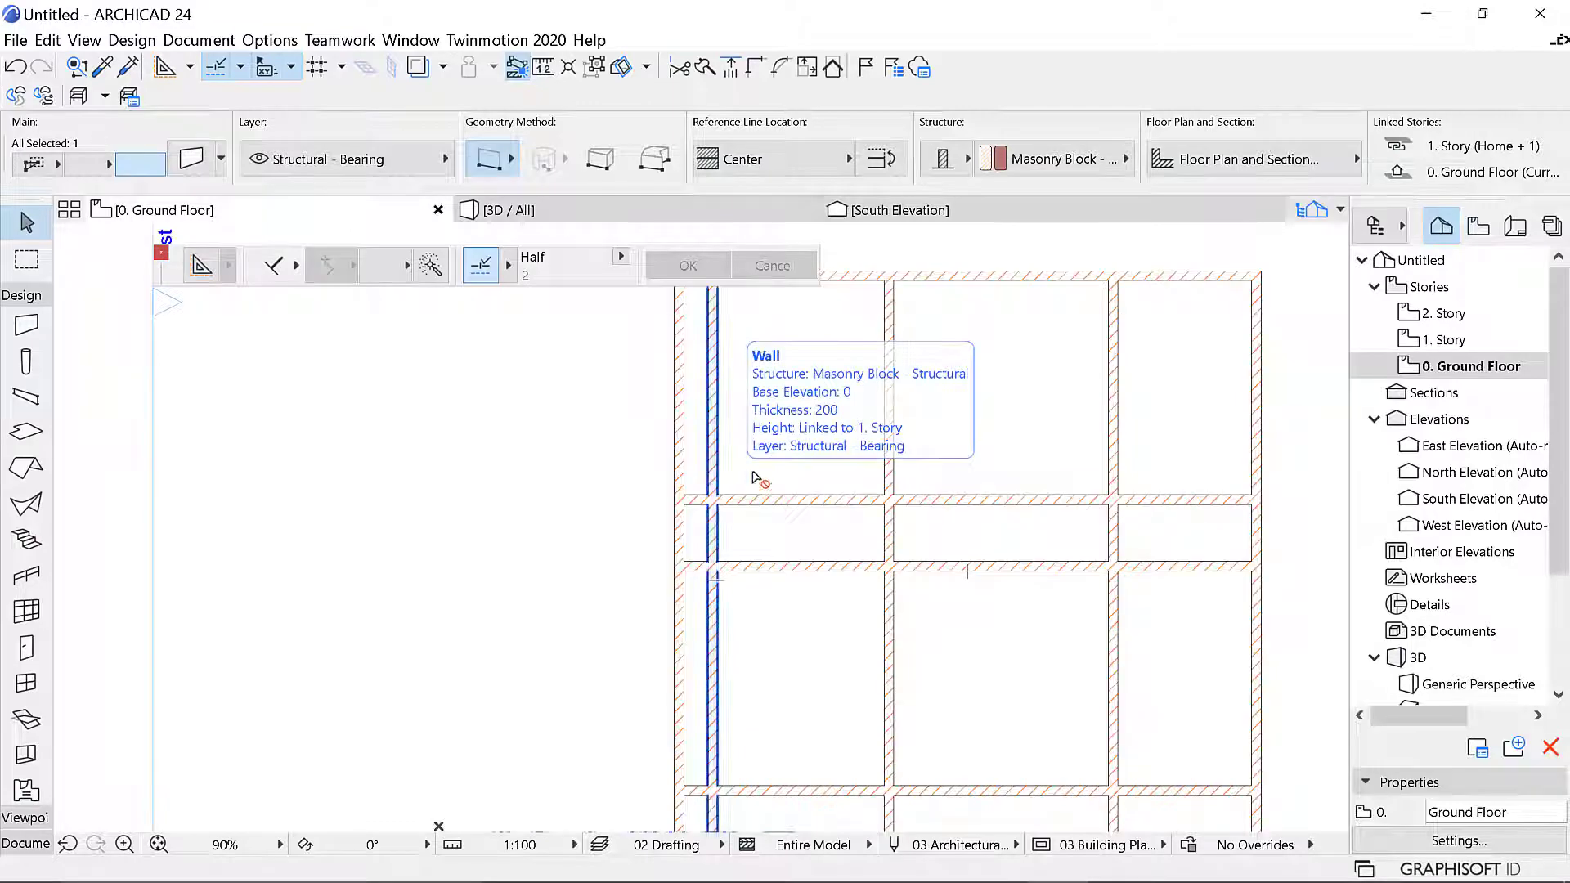
pyautogui.scroll(-3, 851, 452)
pyautogui.scroll(2, 876, 491)
pyautogui.scroll(2, 874, 491)
pyautogui.scroll(-4, 869, 458)
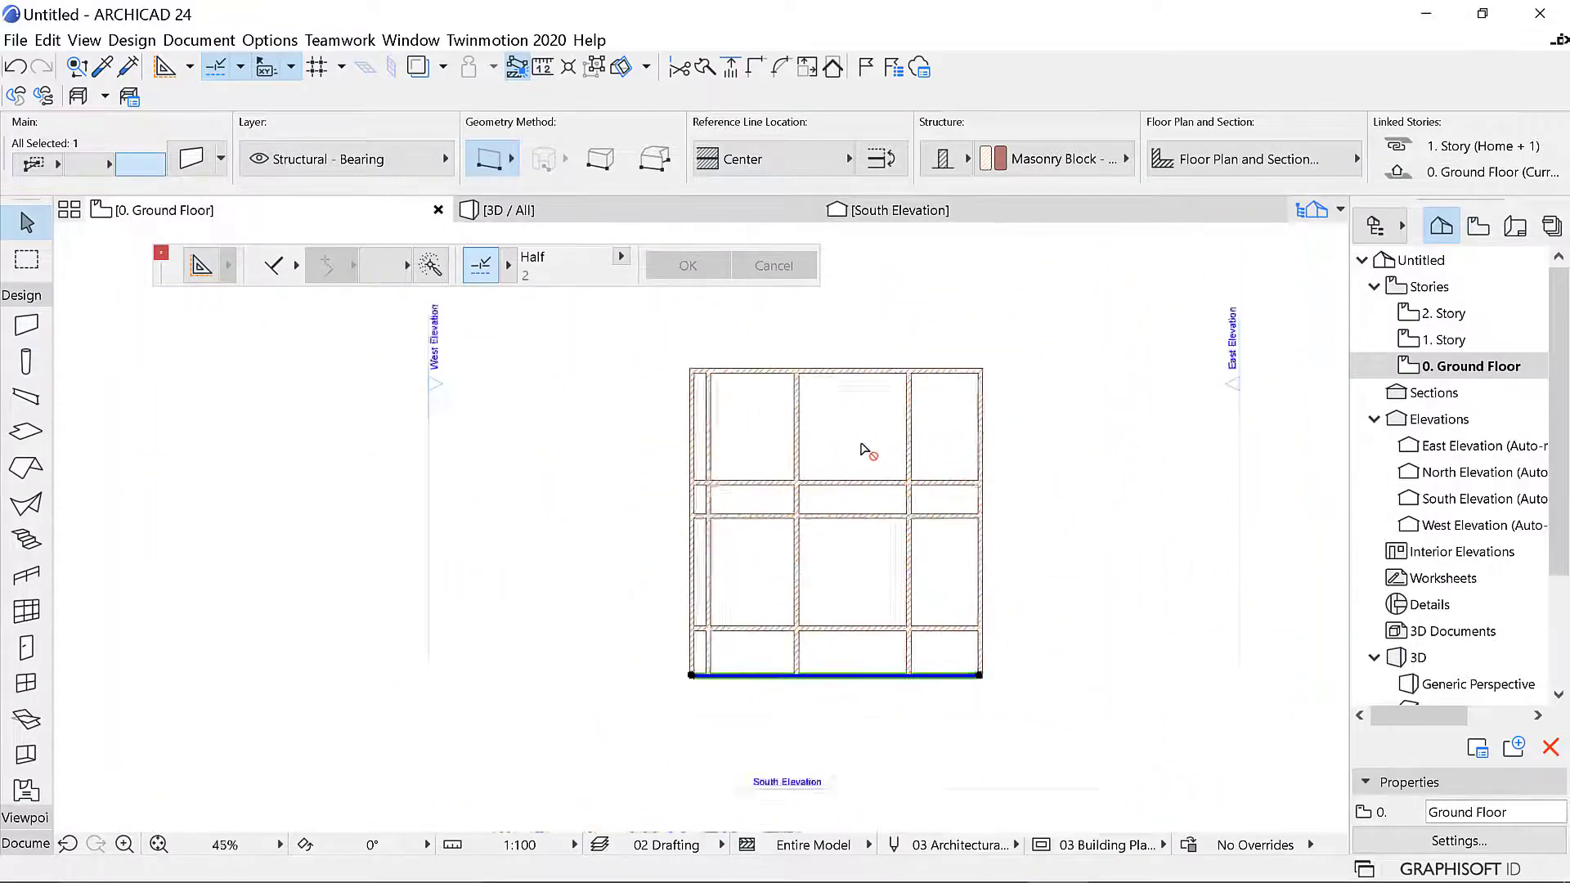
pyautogui.scroll(1, 918, 401)
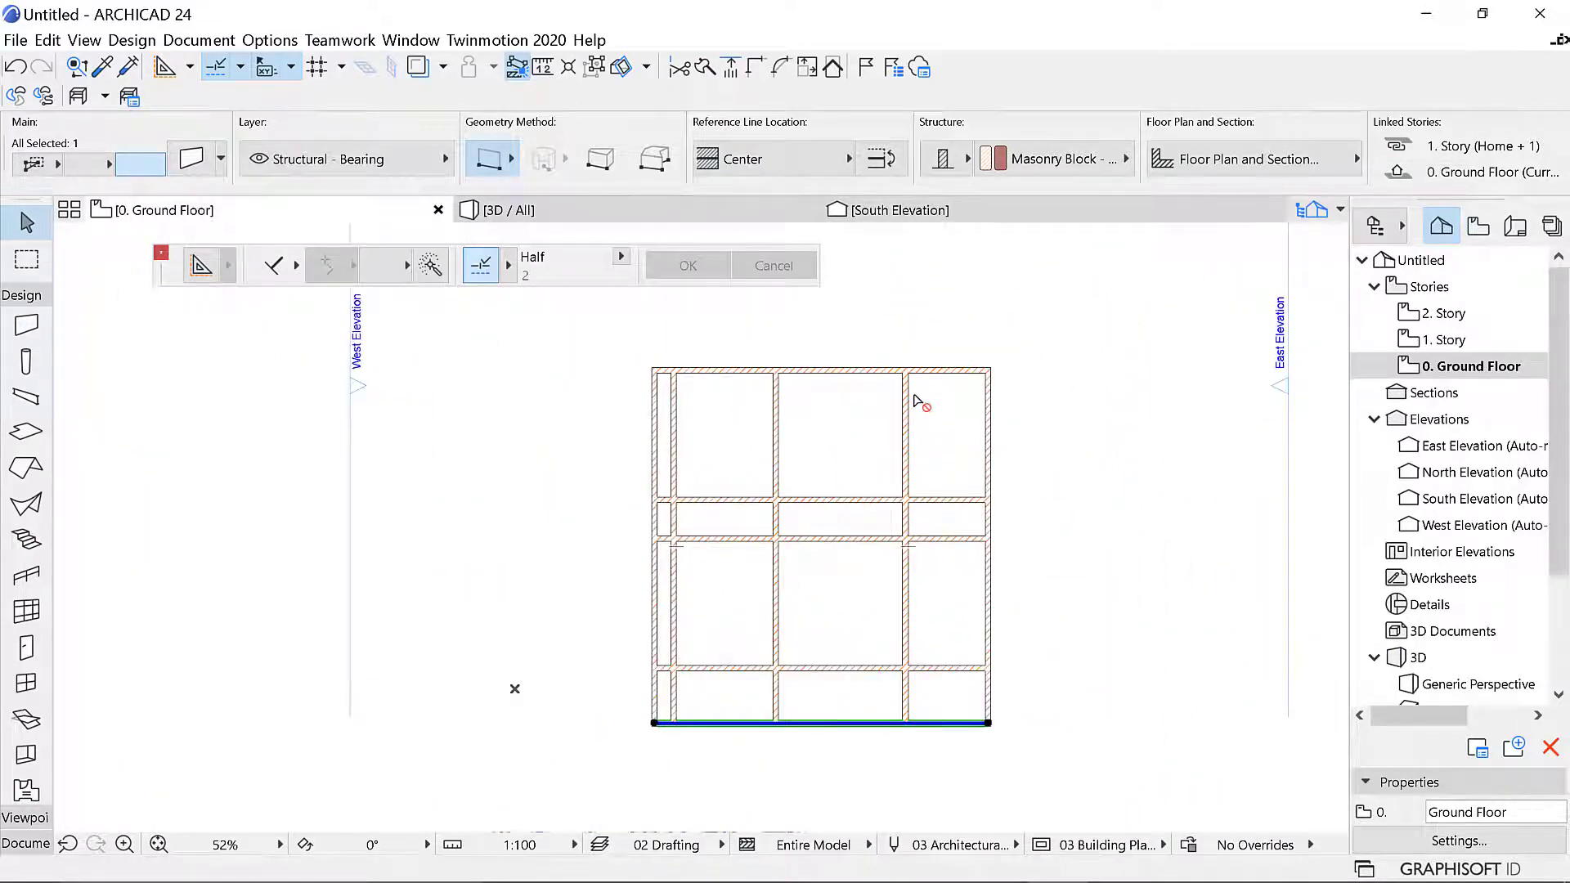
pyautogui.scroll(3, 784, 734)
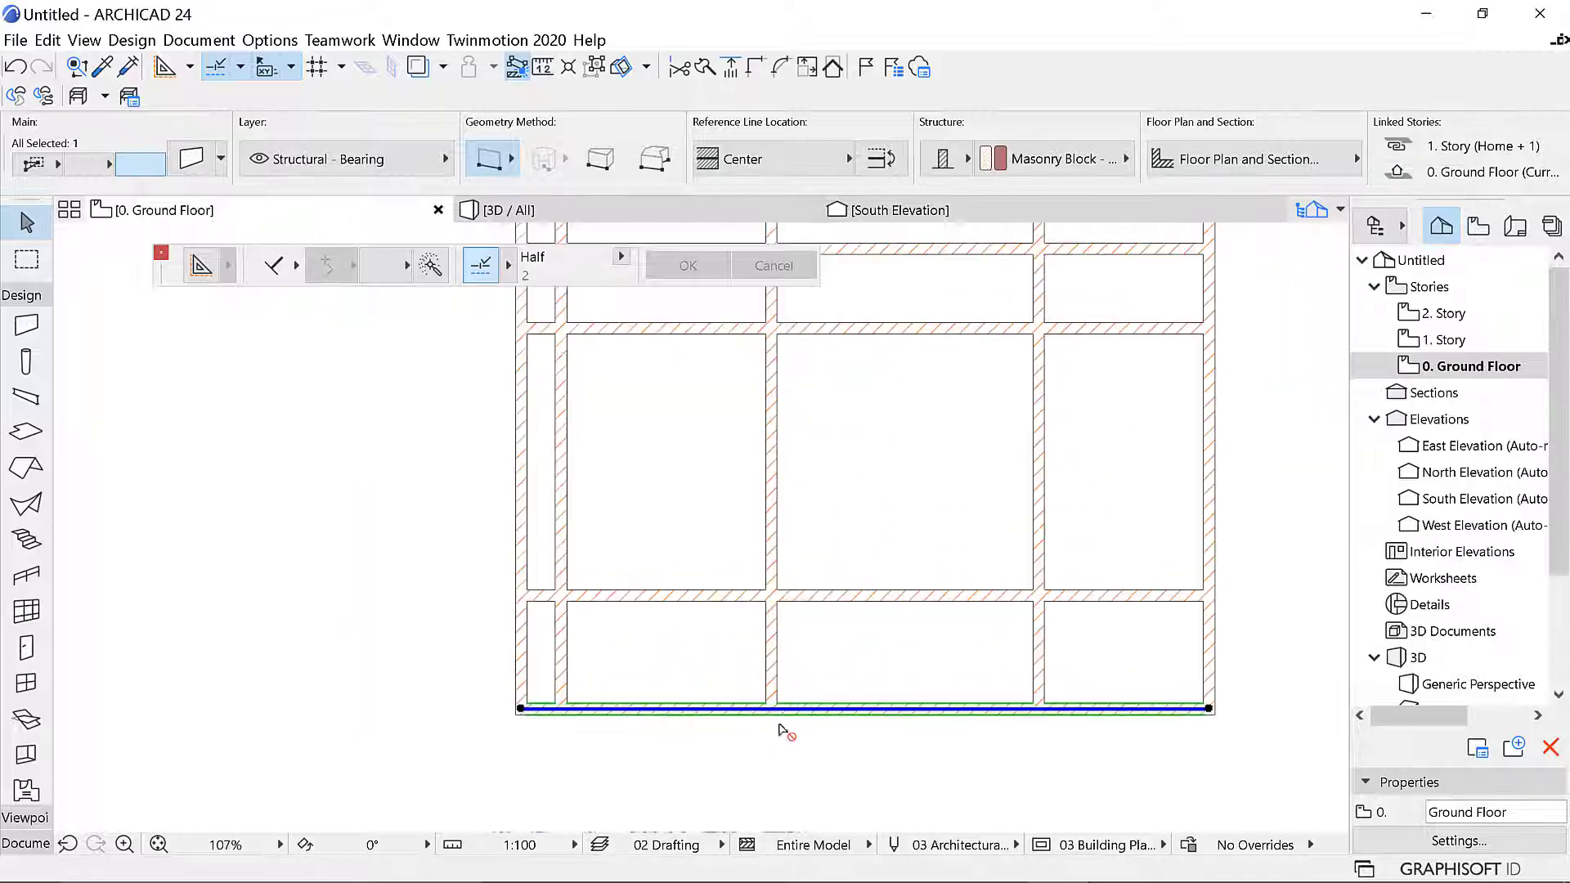
pyautogui.scroll(-3, 790, 572)
pyautogui.scroll(4, 824, 598)
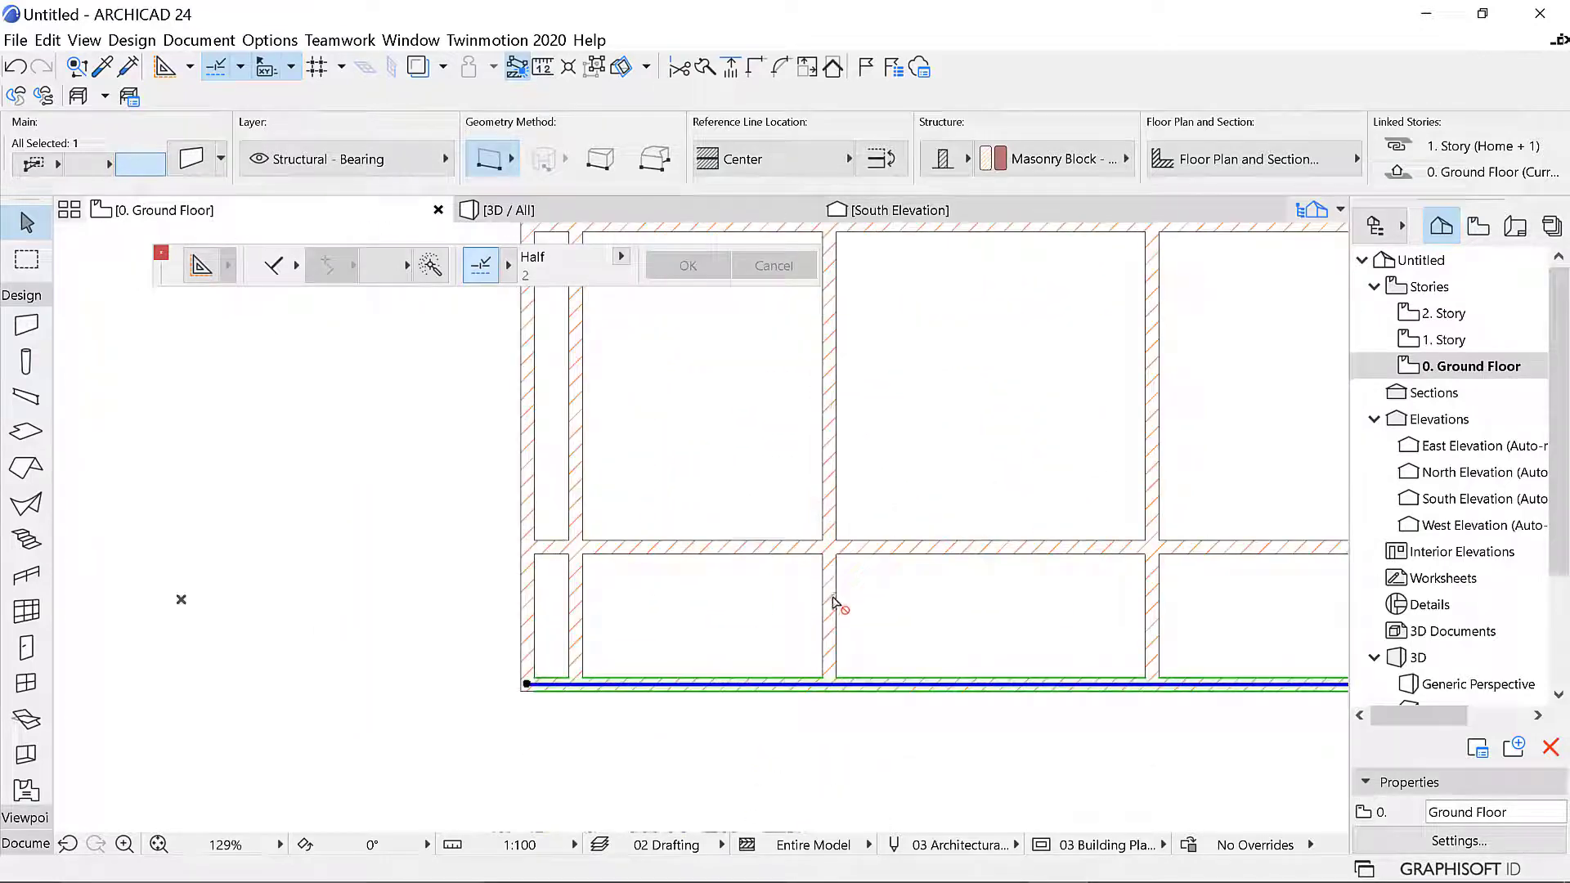
# Trim the two westernmost vertical walls south of the second horizontal wall from the south, using that horizontal wall as the cutting edge
pyautogui.click(851, 546)
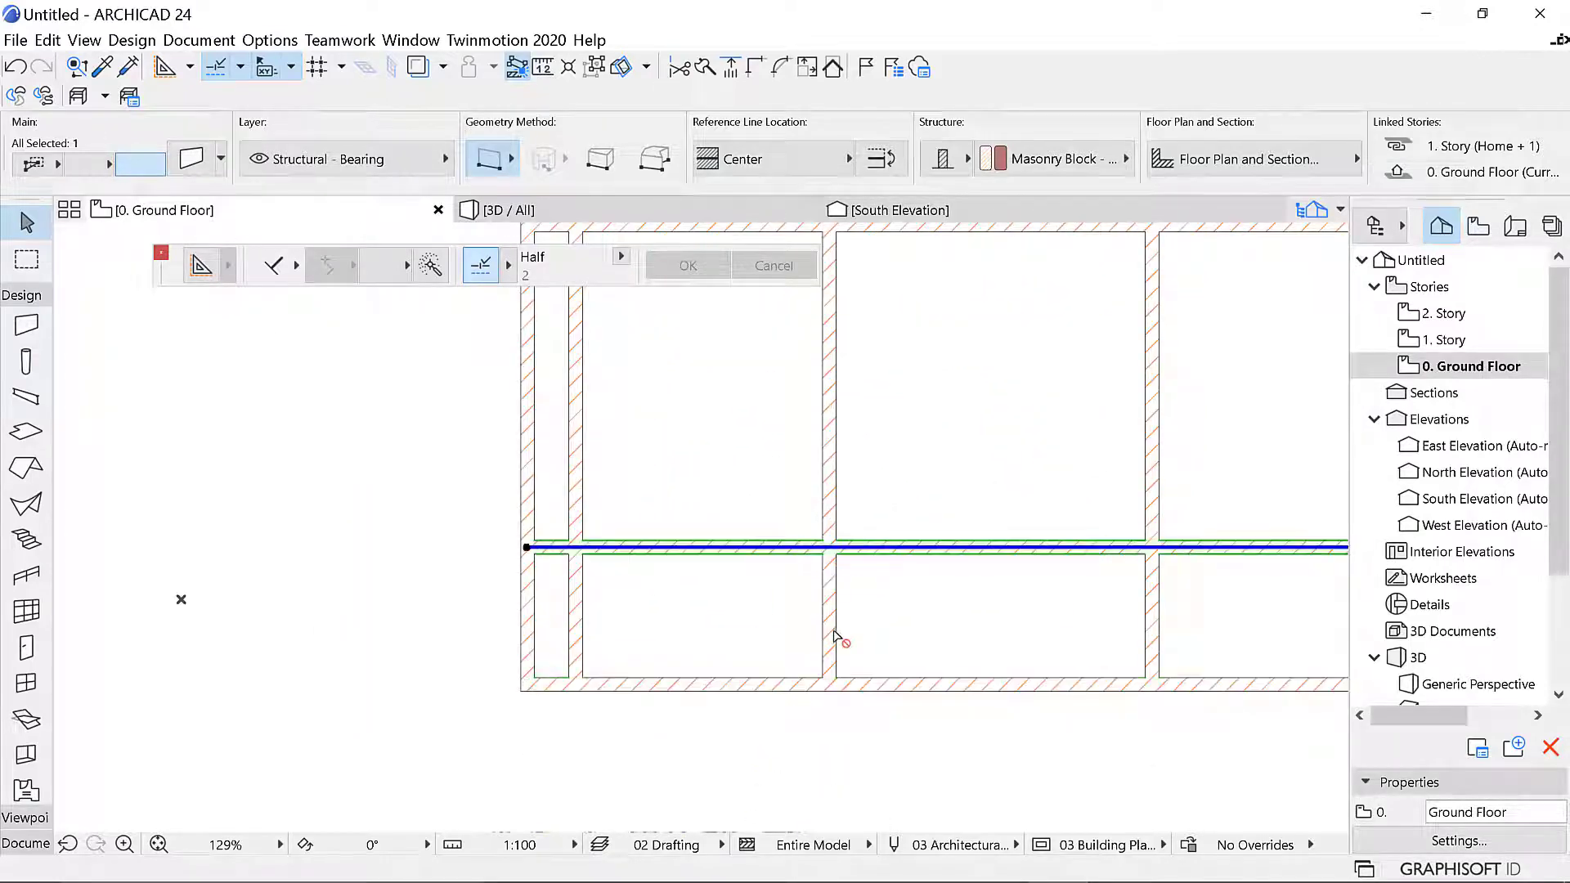
pyautogui.click(578, 599)
pyautogui.click(526, 619)
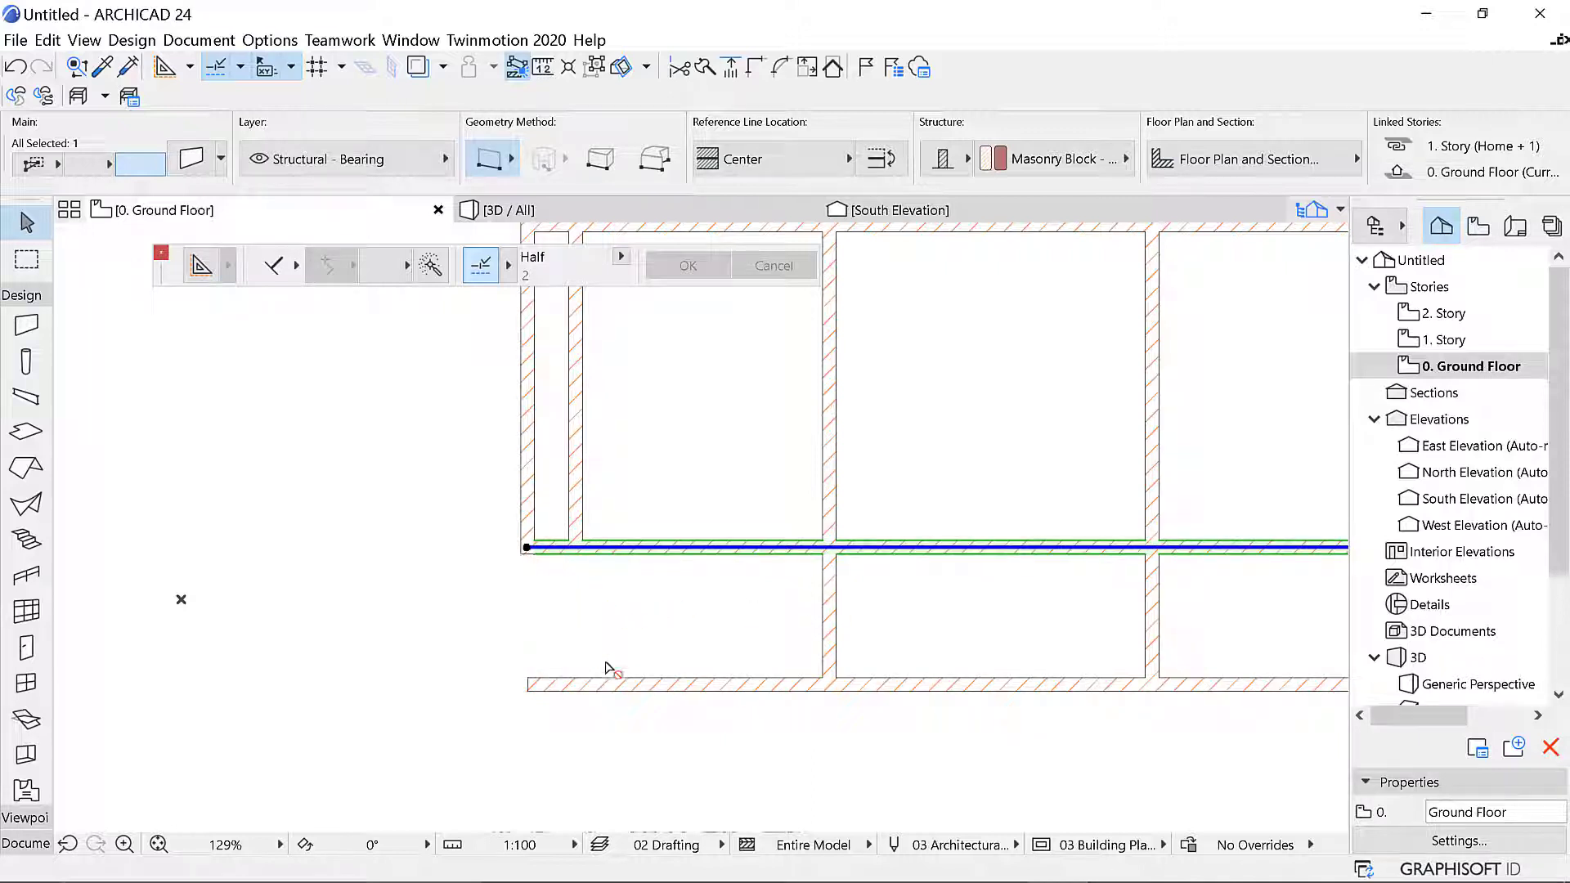
# Trim off the part of the southernmost horizontal wall west of the third vertical wall from the west
pyautogui.click(832, 605)
pyautogui.click(661, 687)
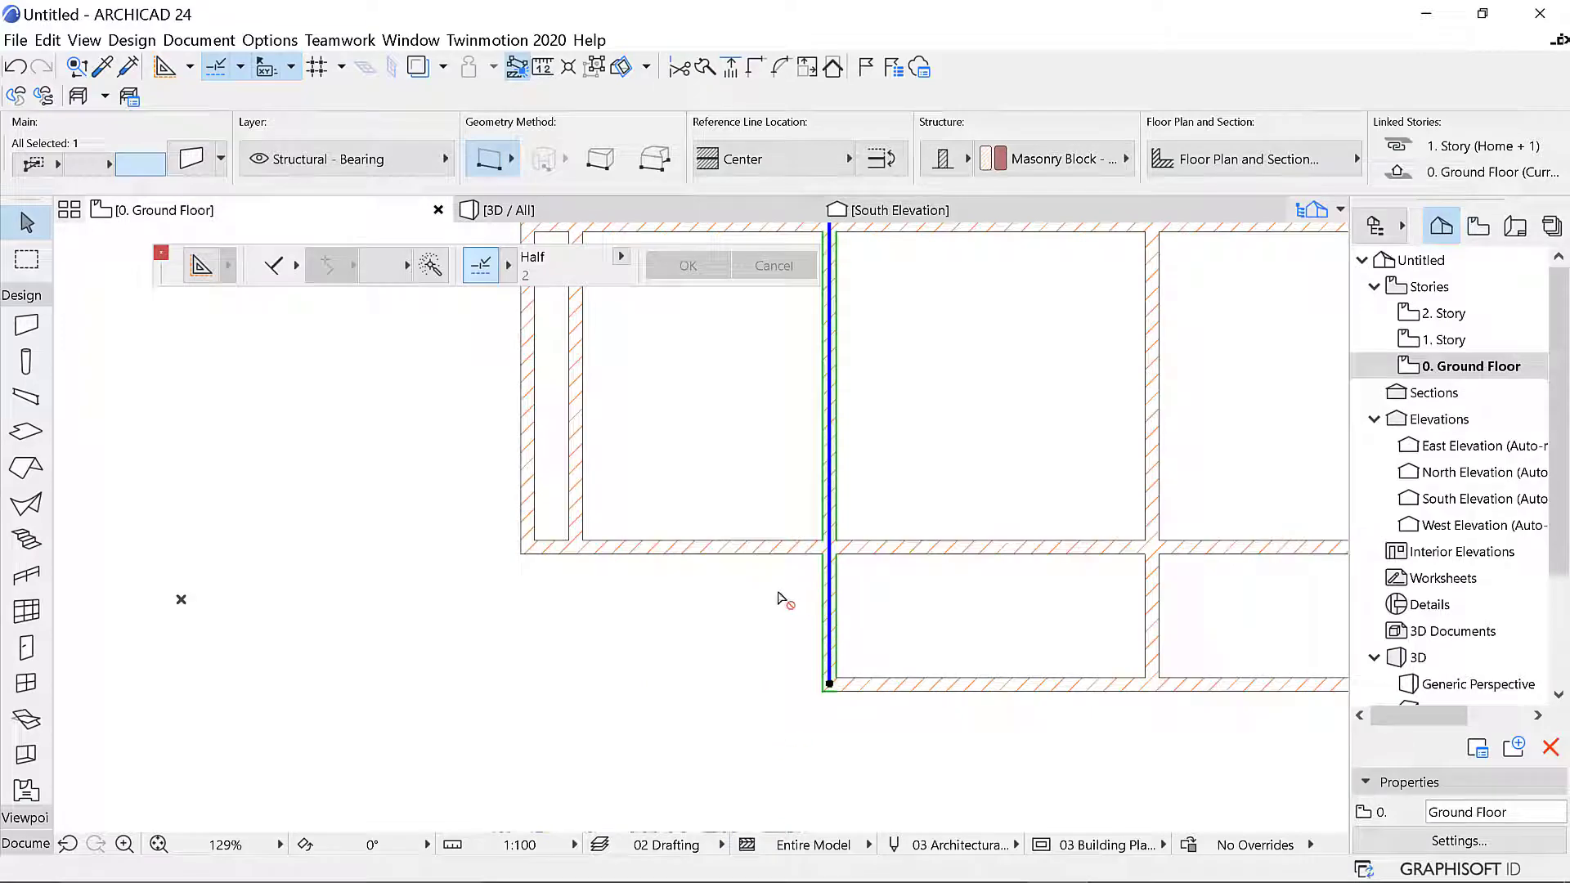
pyautogui.press('Escape')
# Try trimming the second horizontal wall from the south east of the fourth vertical wall, and undo the trim
pyautogui.click(828, 591)
pyautogui.scroll(-4, 523, 638)
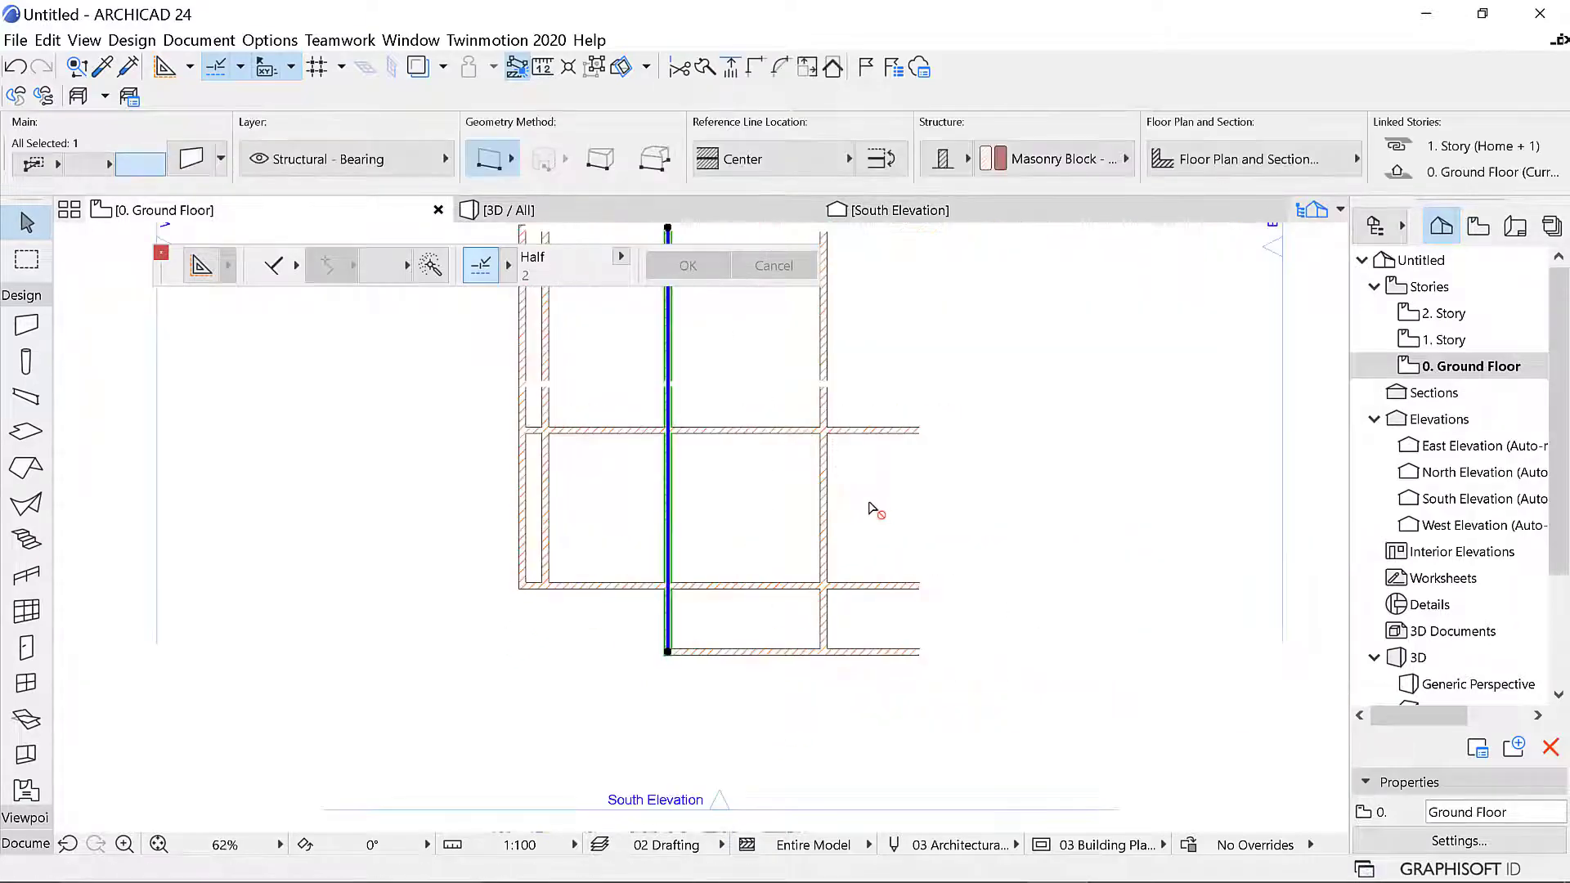
pyautogui.scroll(2, 842, 572)
pyautogui.scroll(1, 847, 589)
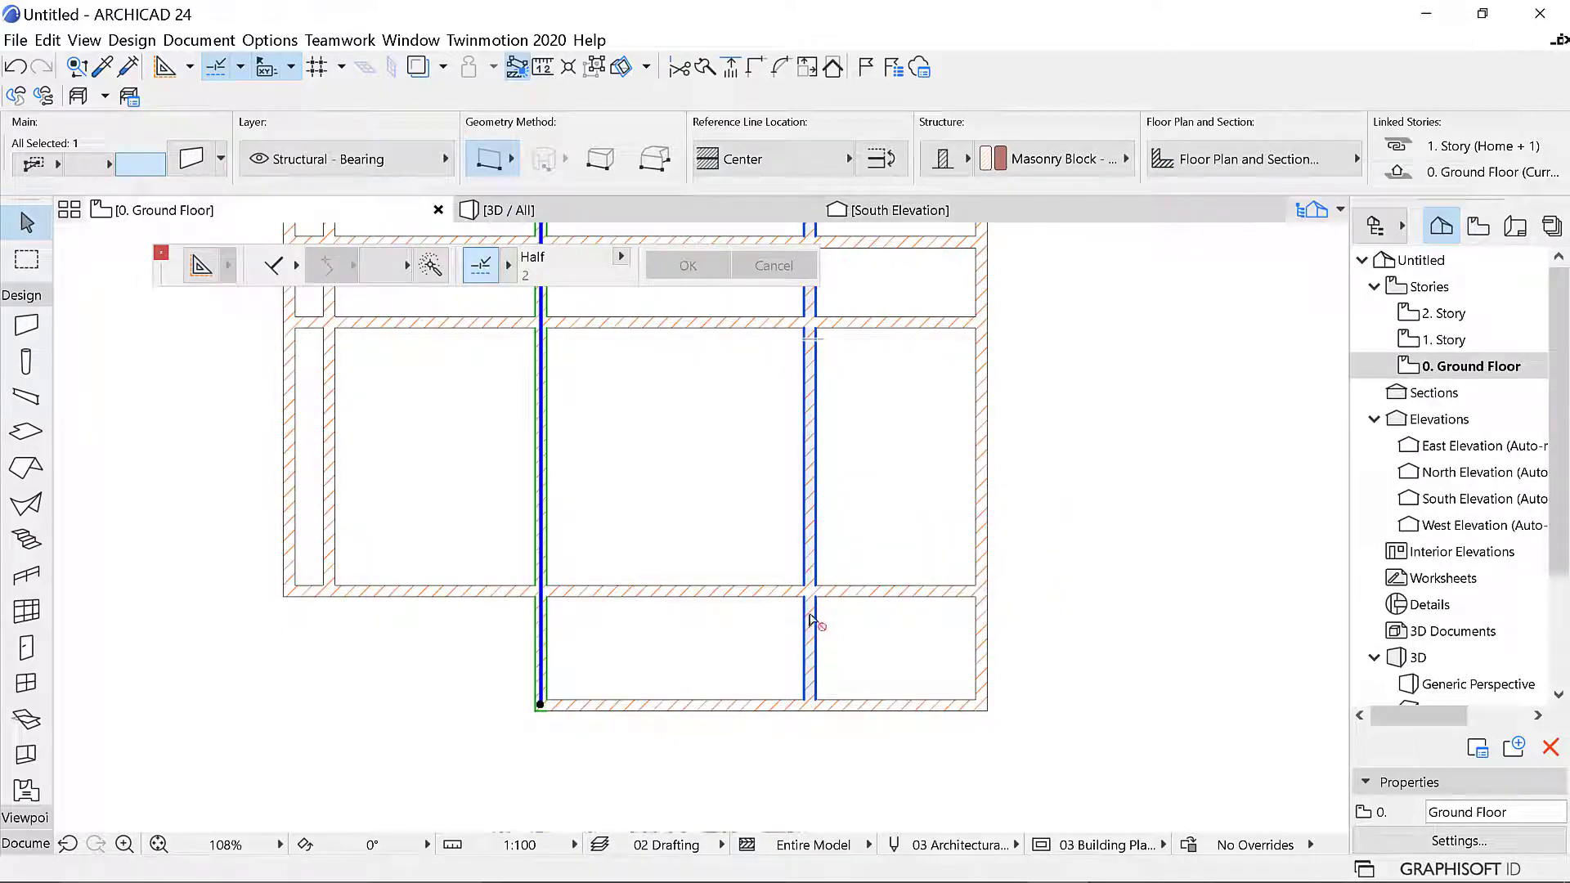
pyautogui.click(812, 623)
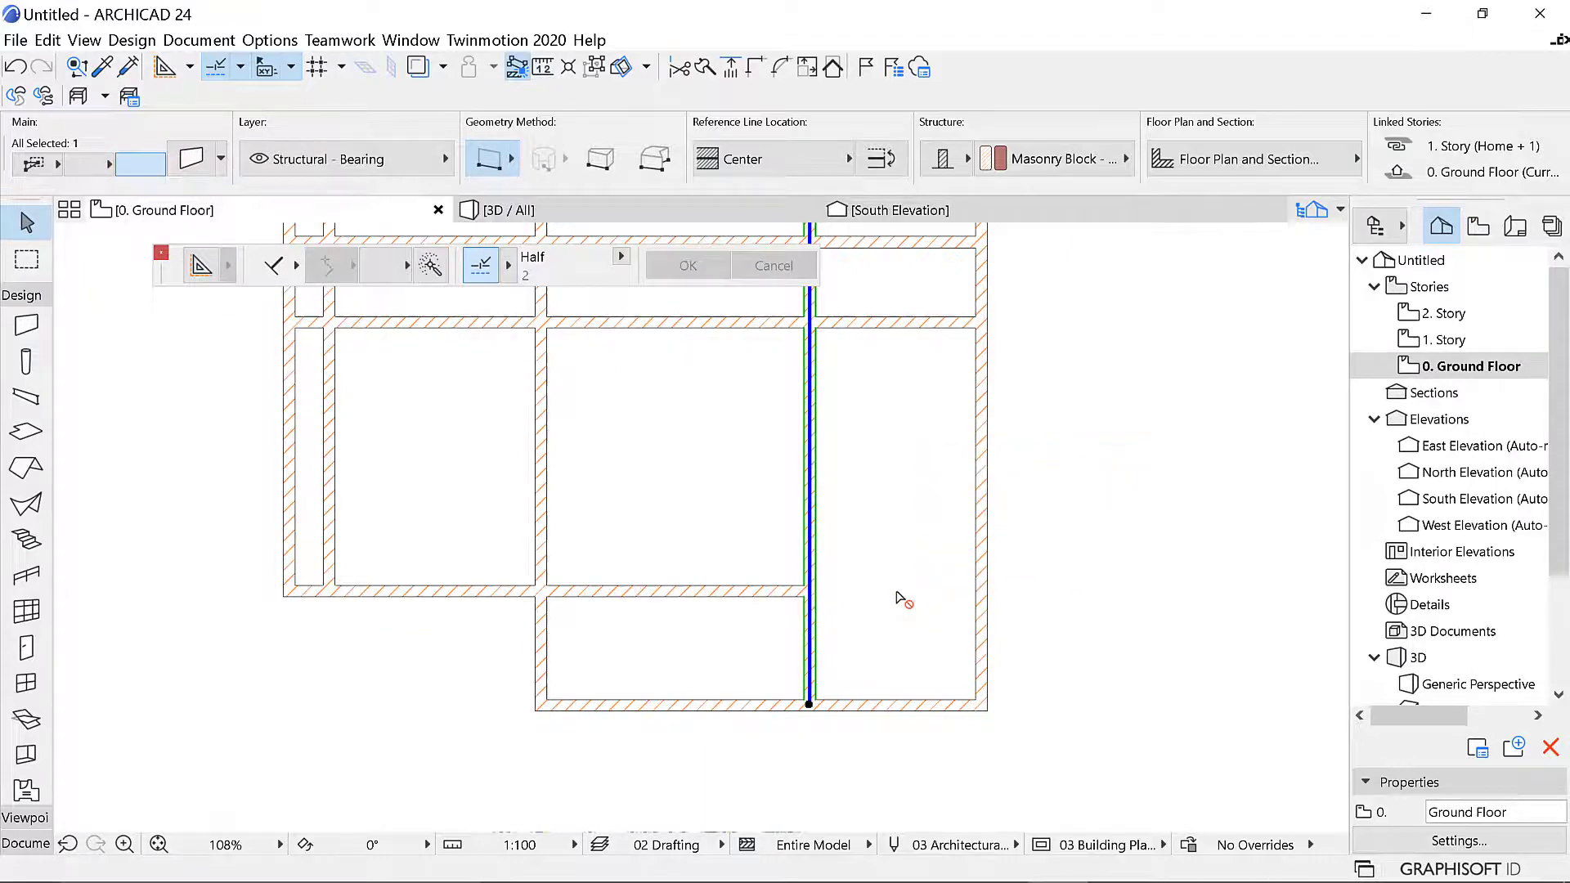
pyautogui.hotkey('ctrl', 'z')
pyautogui.press('Escape')
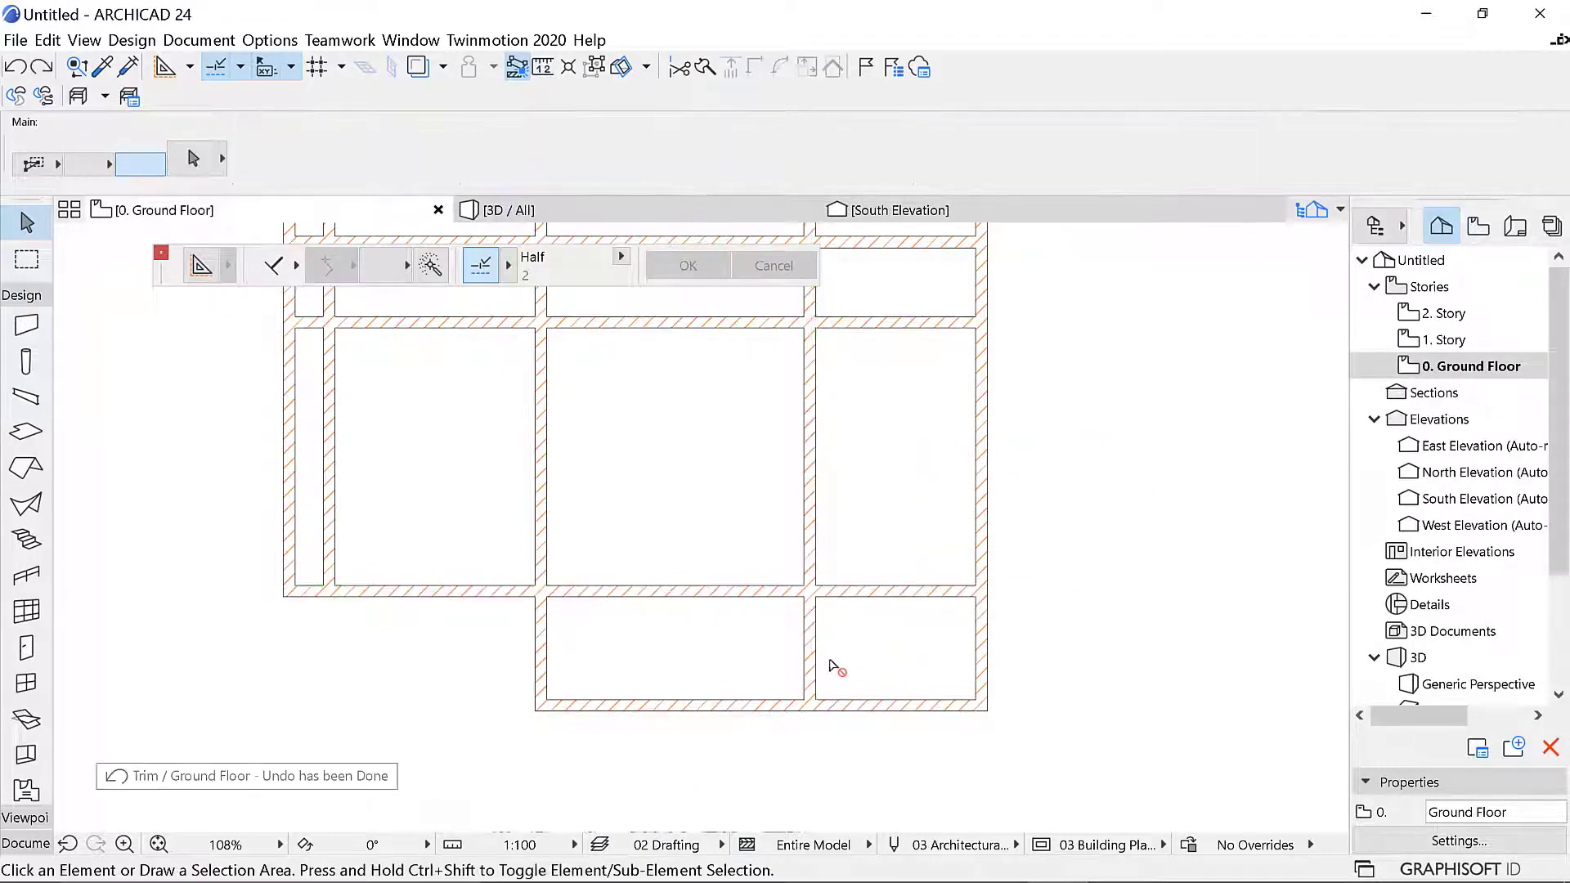
# Trim the southernmost horizontal wall east of the fourth vertical wall, and the easternmost vertical wall south of the second horizontal wall from the south
pyautogui.click(821, 655)
pyautogui.keyDown('ctrl'); pyautogui.click(908, 705); pyautogui.keyUp('ctrl')
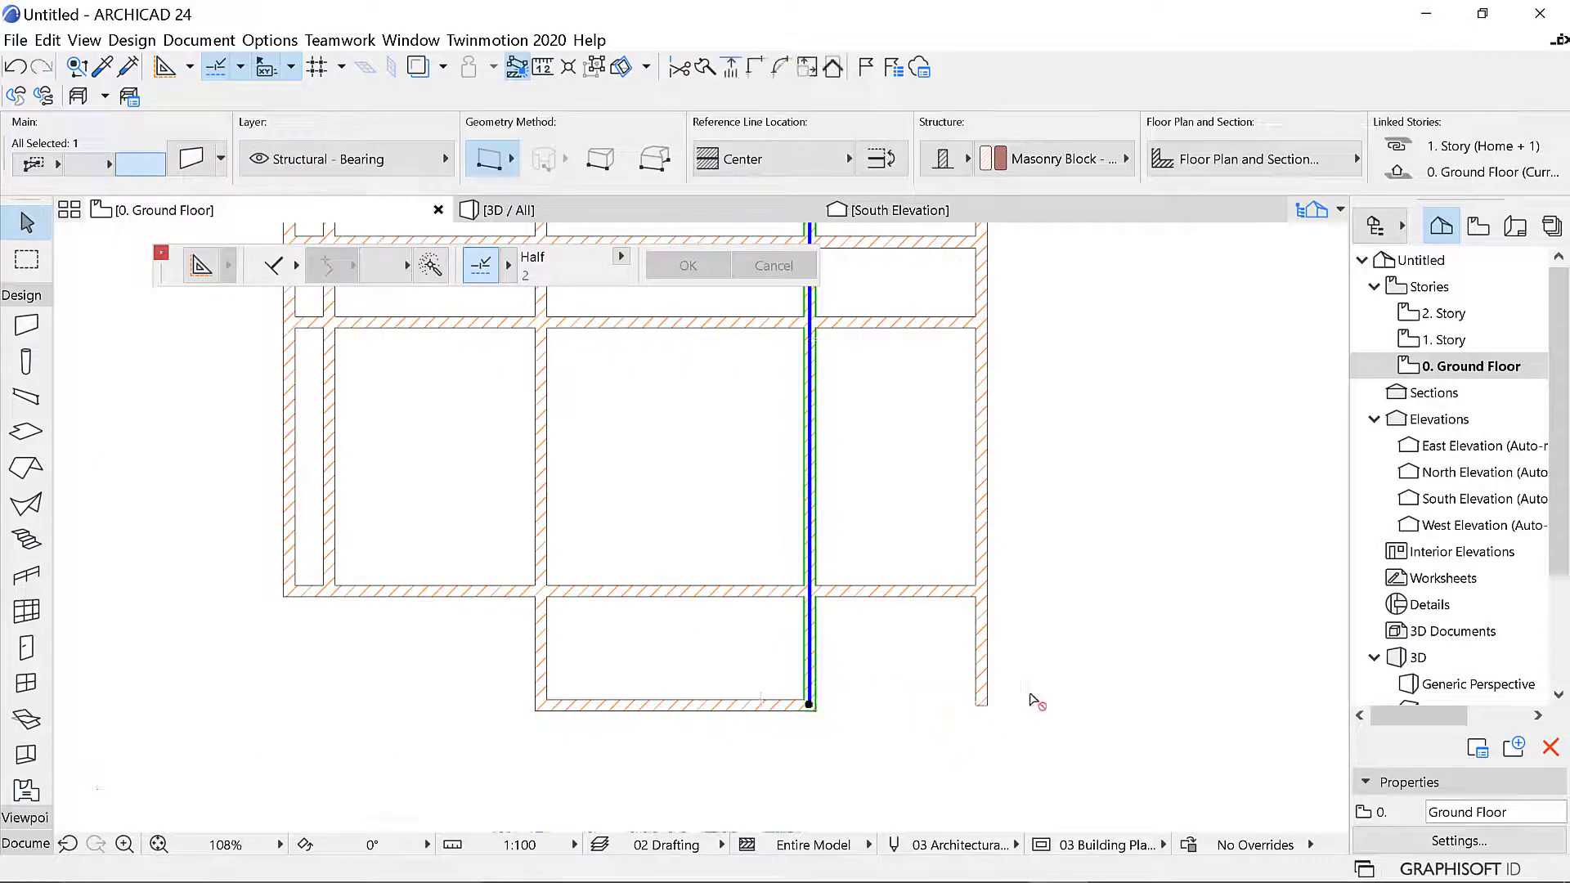
pyautogui.click(927, 593)
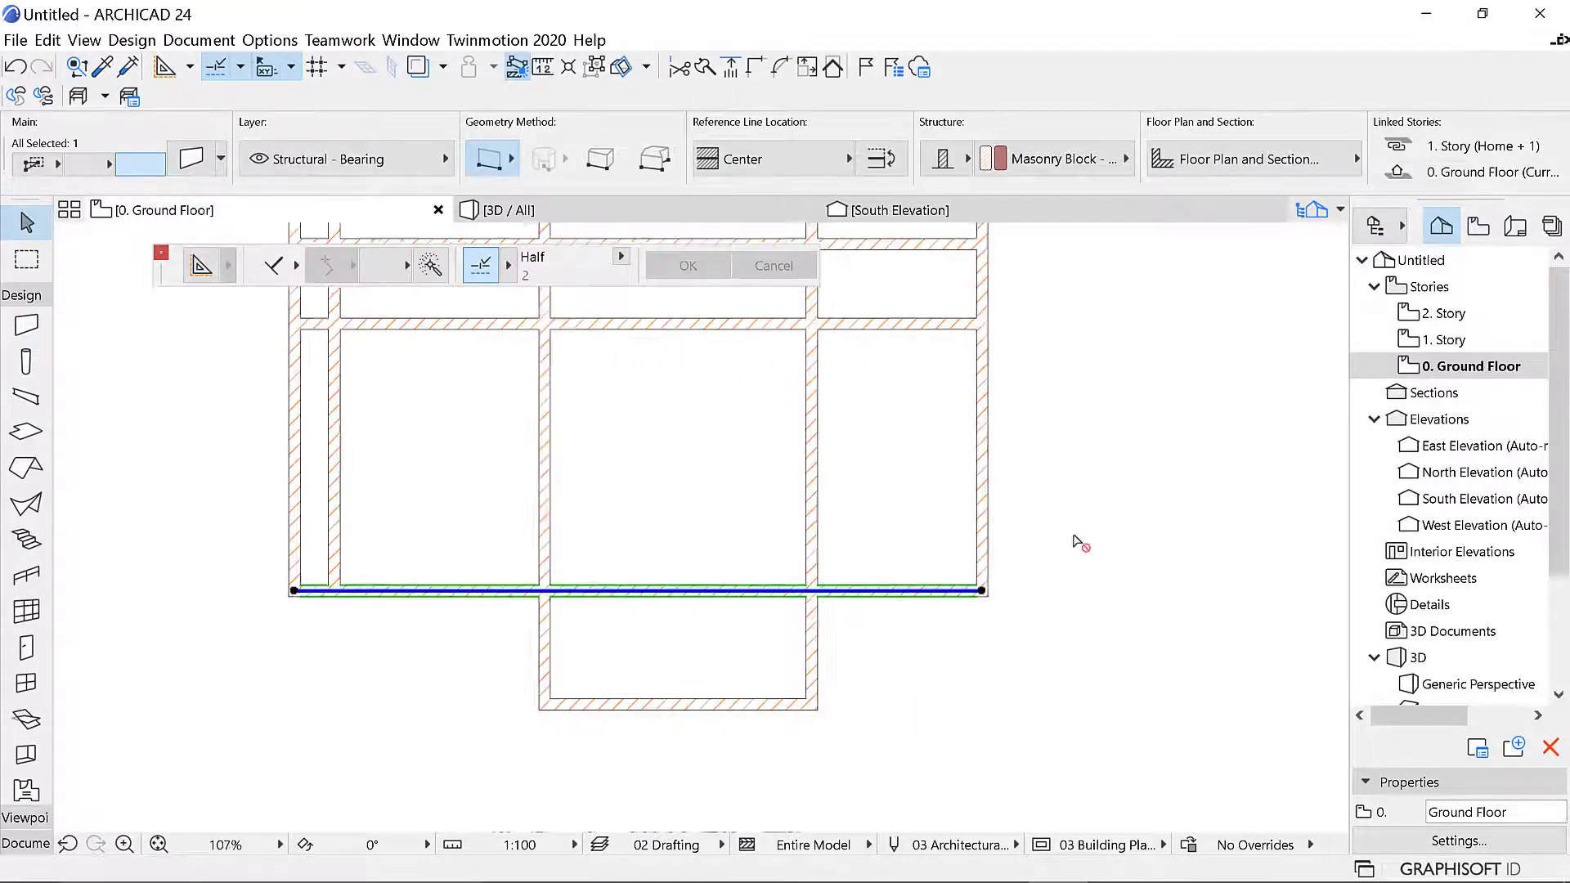
# Clear the selection and examine the stepped floor outline and the wall intersections along the western side
pyautogui.scroll(-3, 1076, 539)
pyautogui.scroll(3, 916, 450)
pyautogui.scroll(-2, 920, 593)
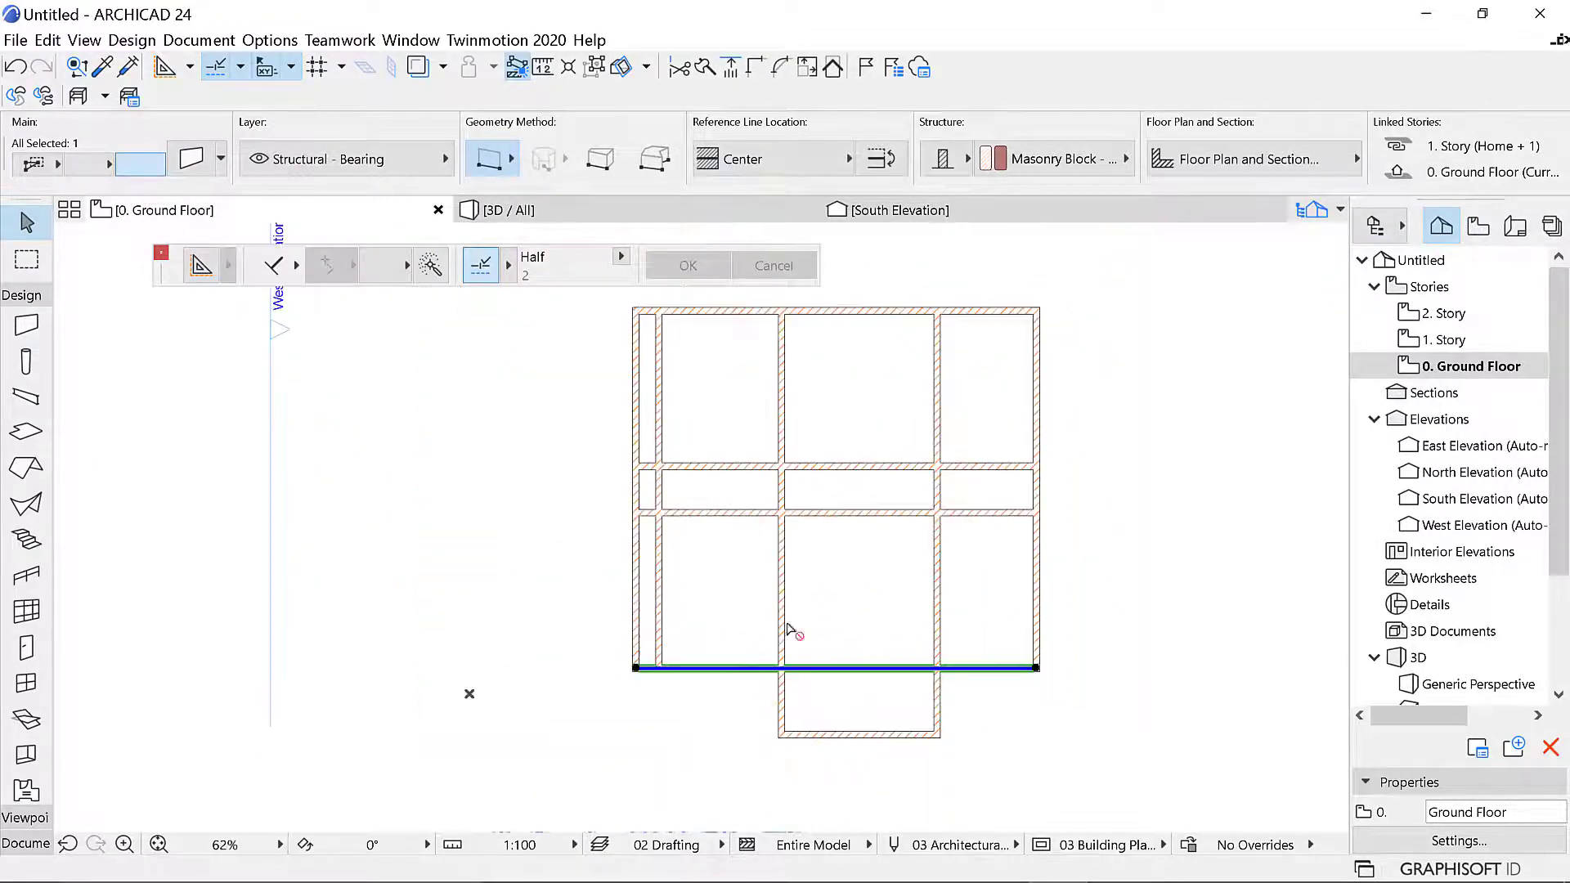
pyautogui.press('Escape')
pyautogui.scroll(1, 702, 512)
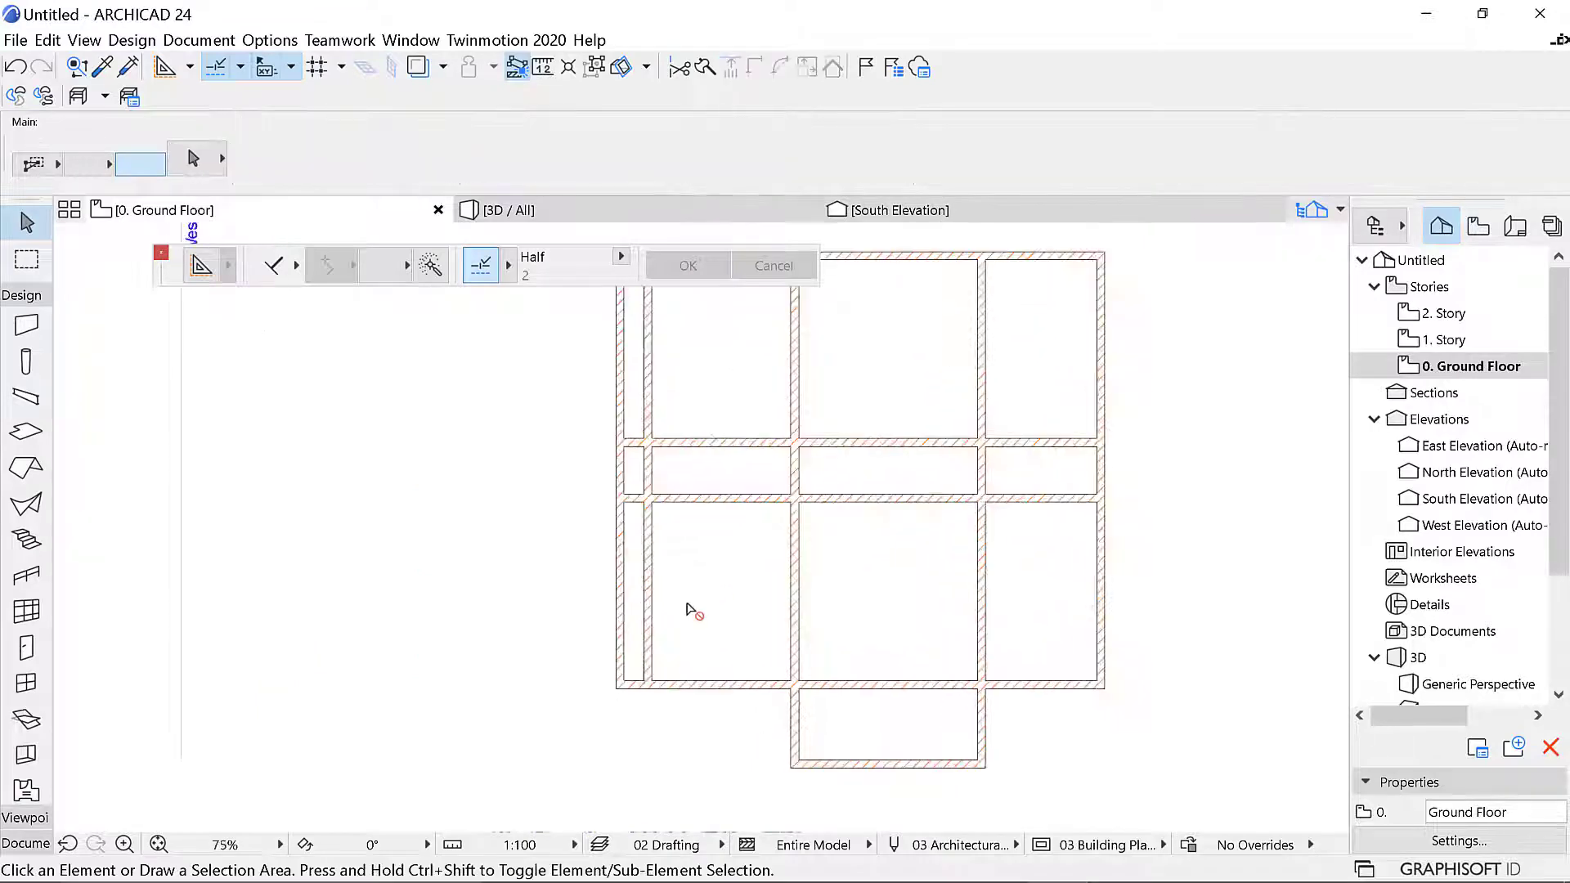
pyautogui.click(675, 501)
pyautogui.press('Escape')
pyautogui.scroll(2, 666, 482)
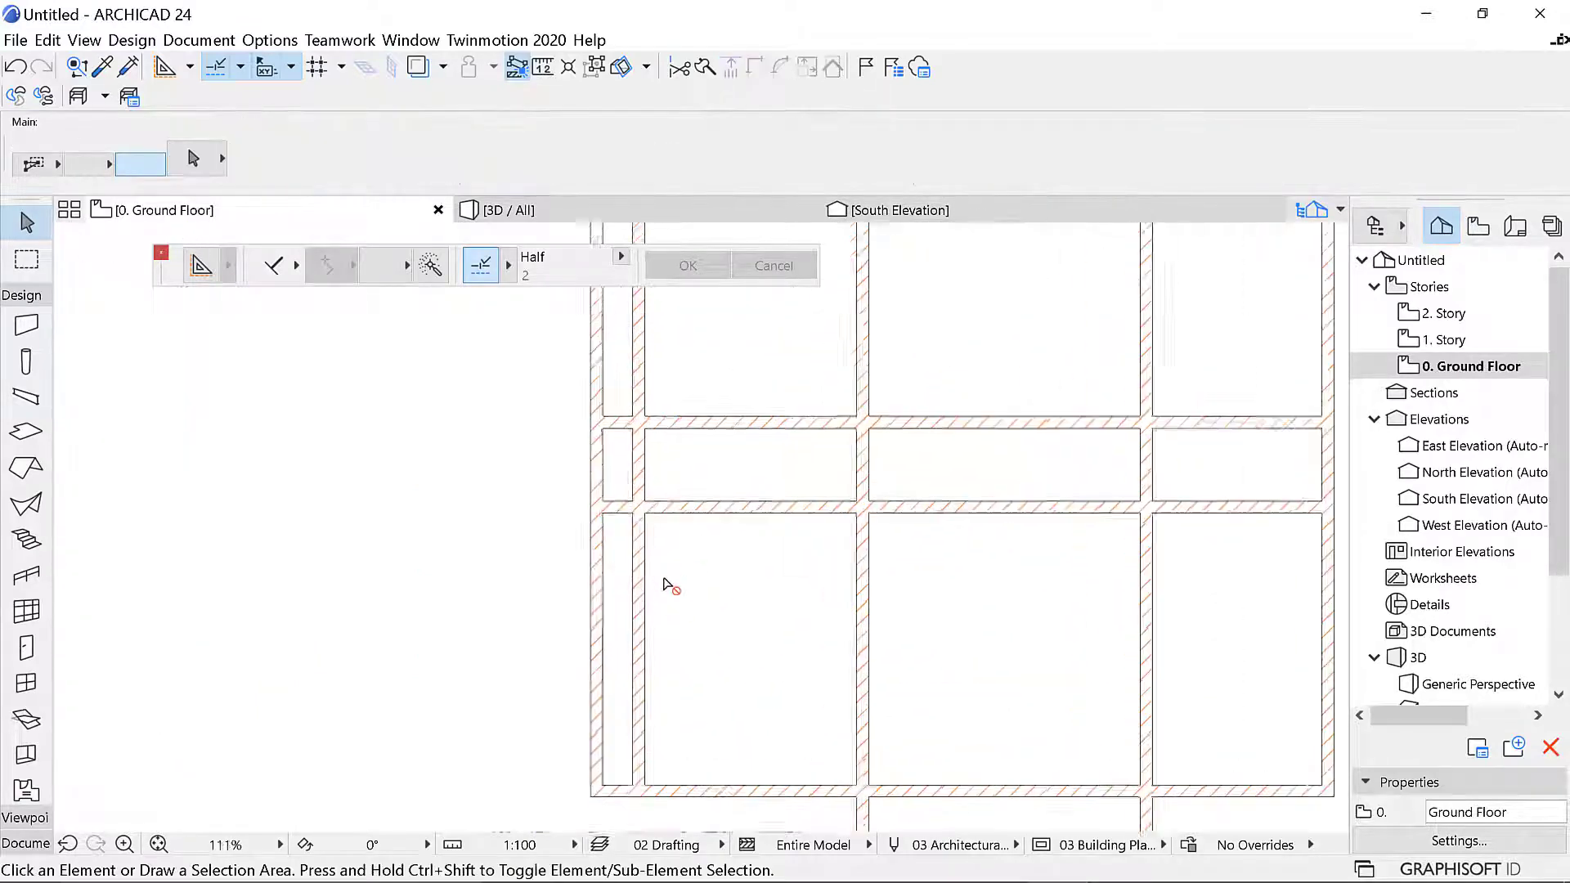
pyautogui.scroll(-1, 667, 565)
pyautogui.scroll(5, 645, 489)
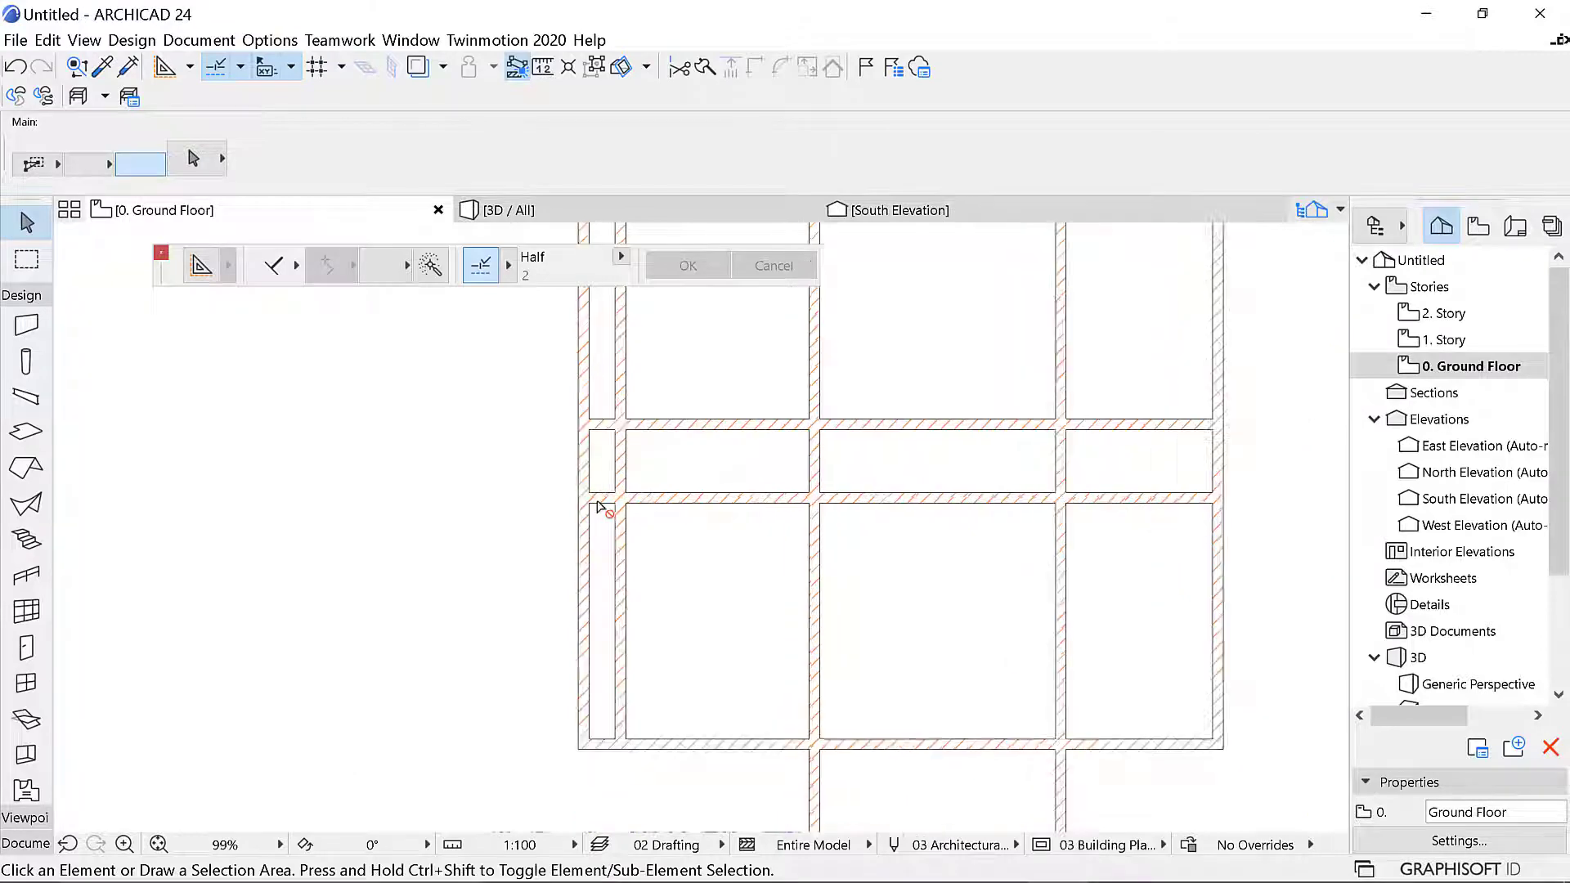
pyautogui.scroll(-2, 710, 514)
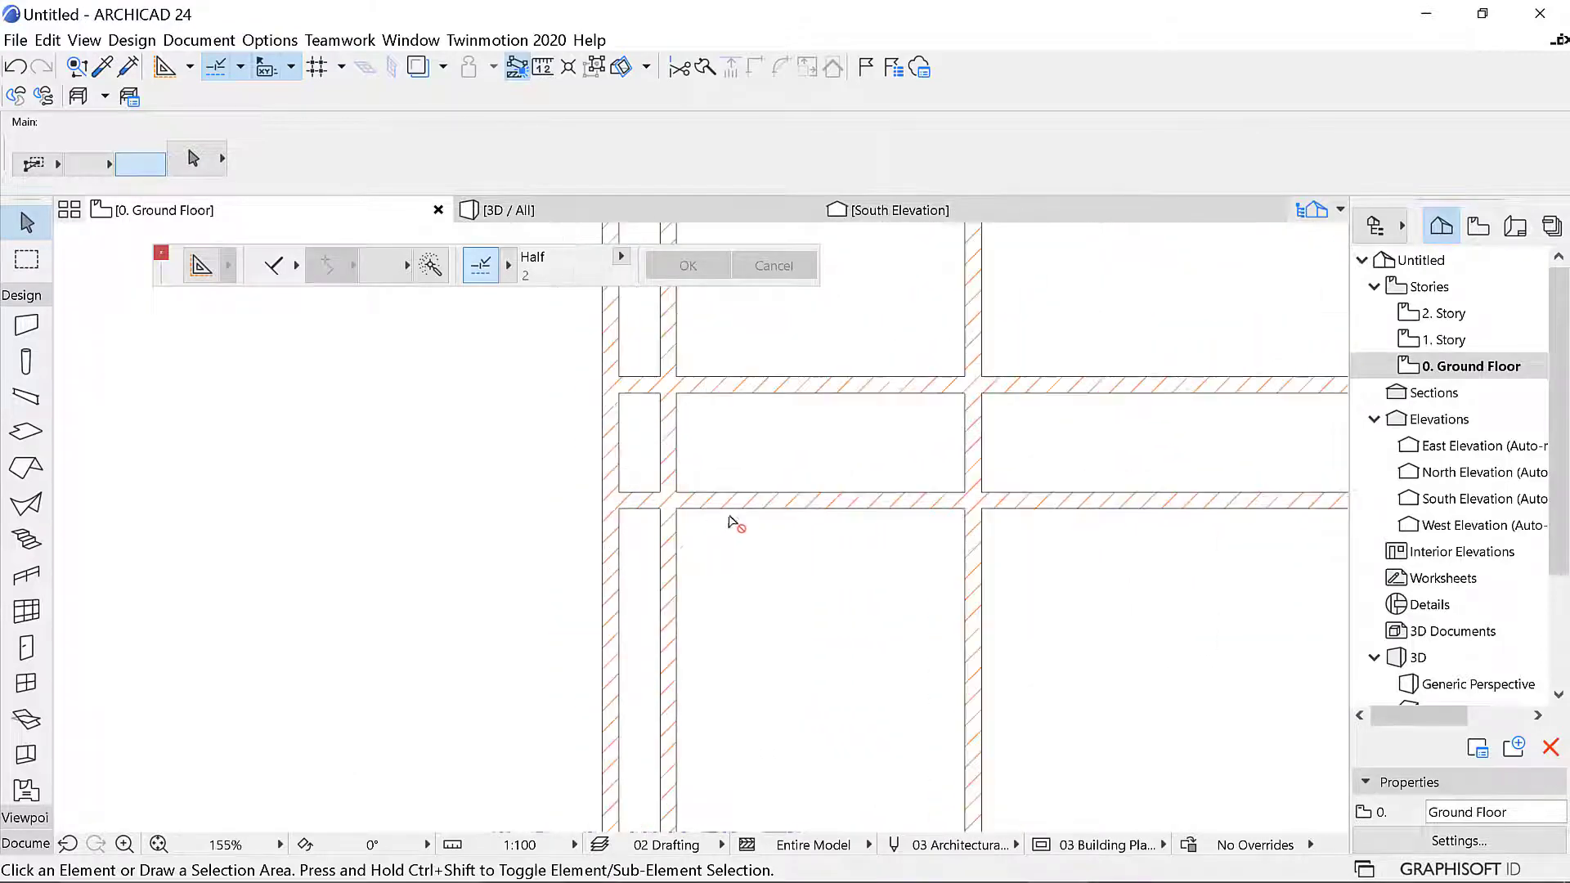
# Copy the southern one of the two closely spaced middle horizontal walls 1600 to the south
pyautogui.click(740, 502)
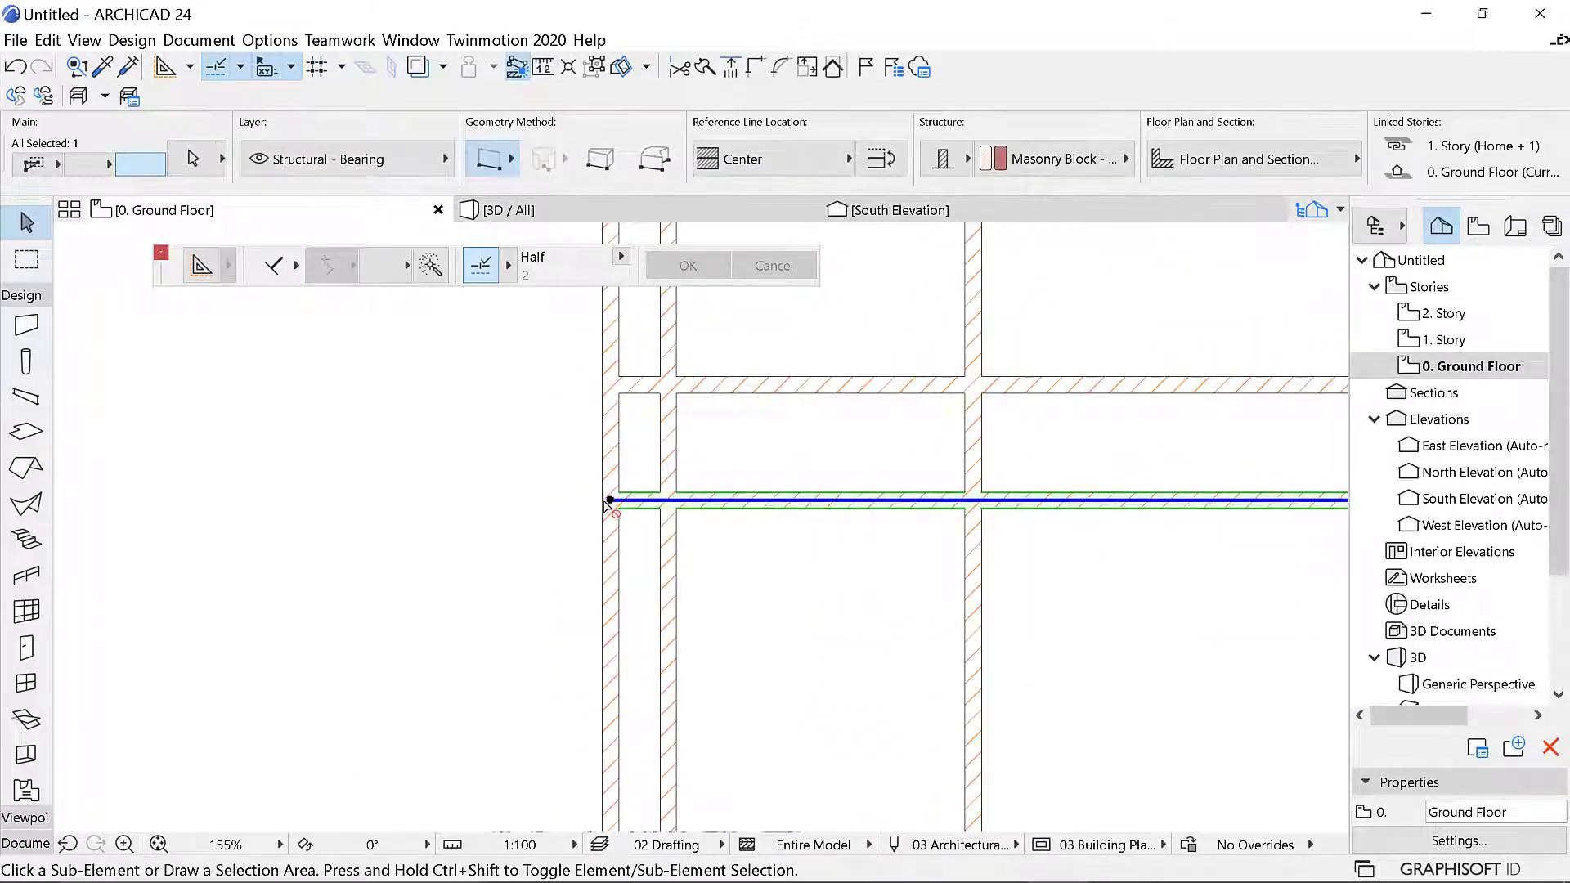
pyautogui.rightClick(531, 488)
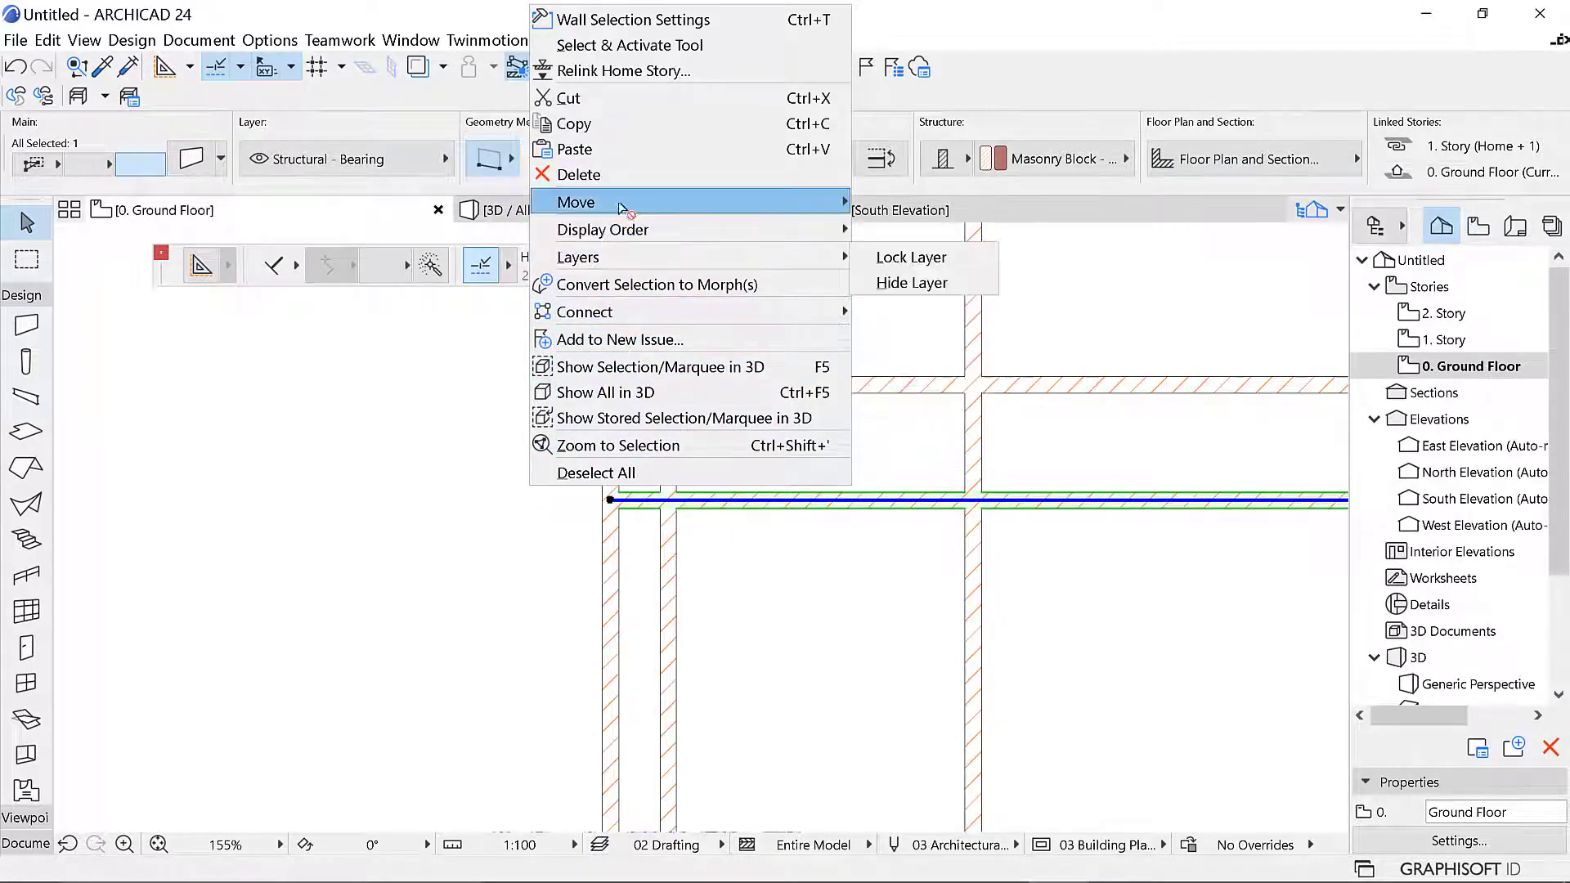
pyautogui.moveTo(630, 202)
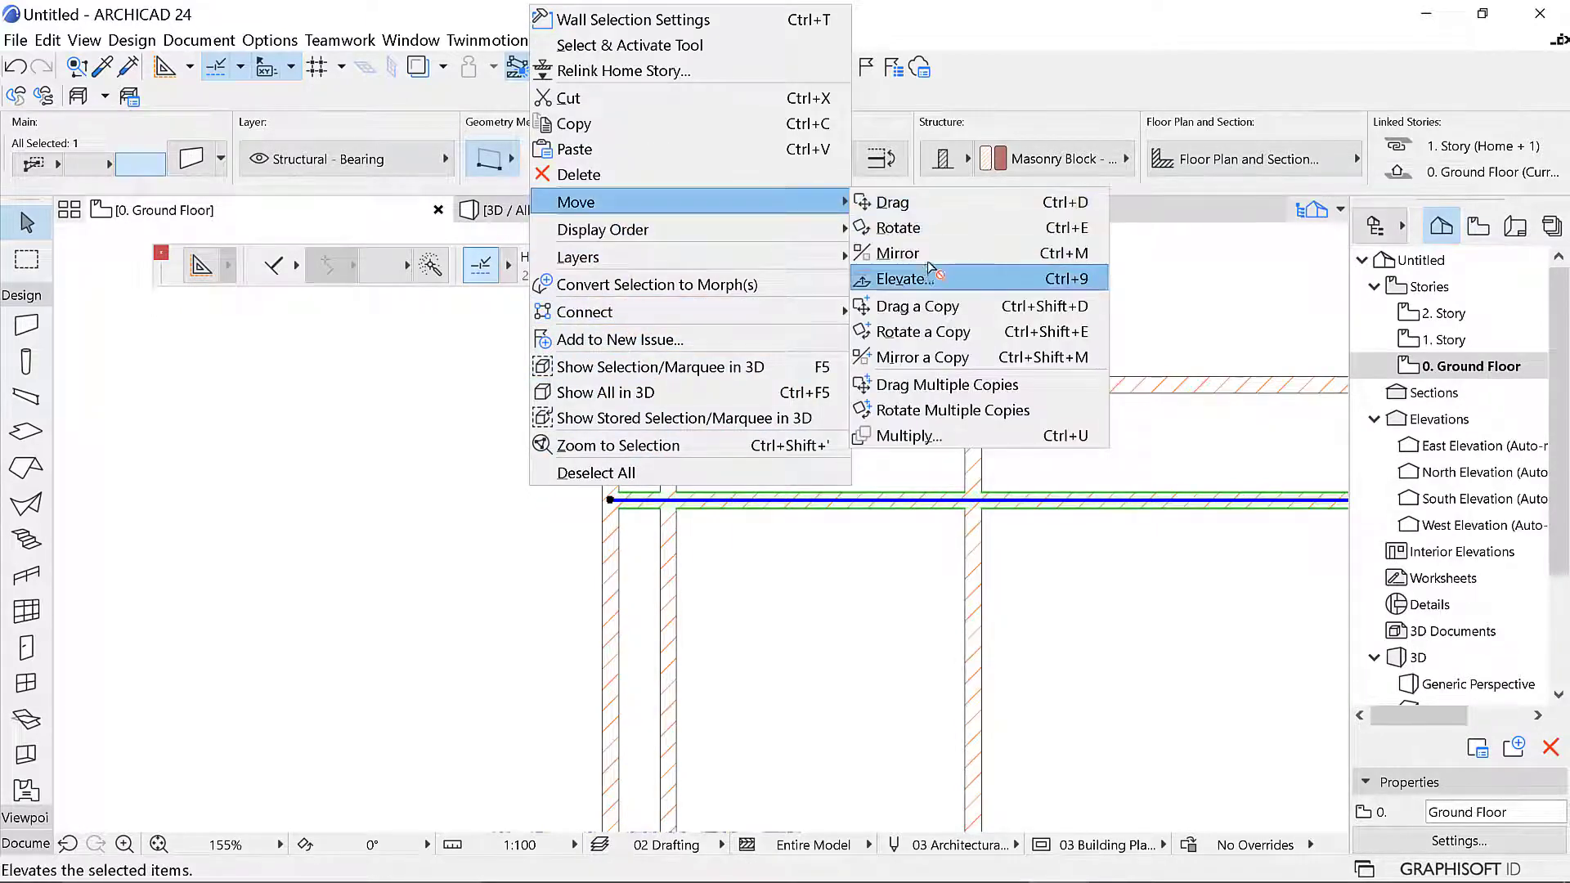
pyautogui.click(942, 306)
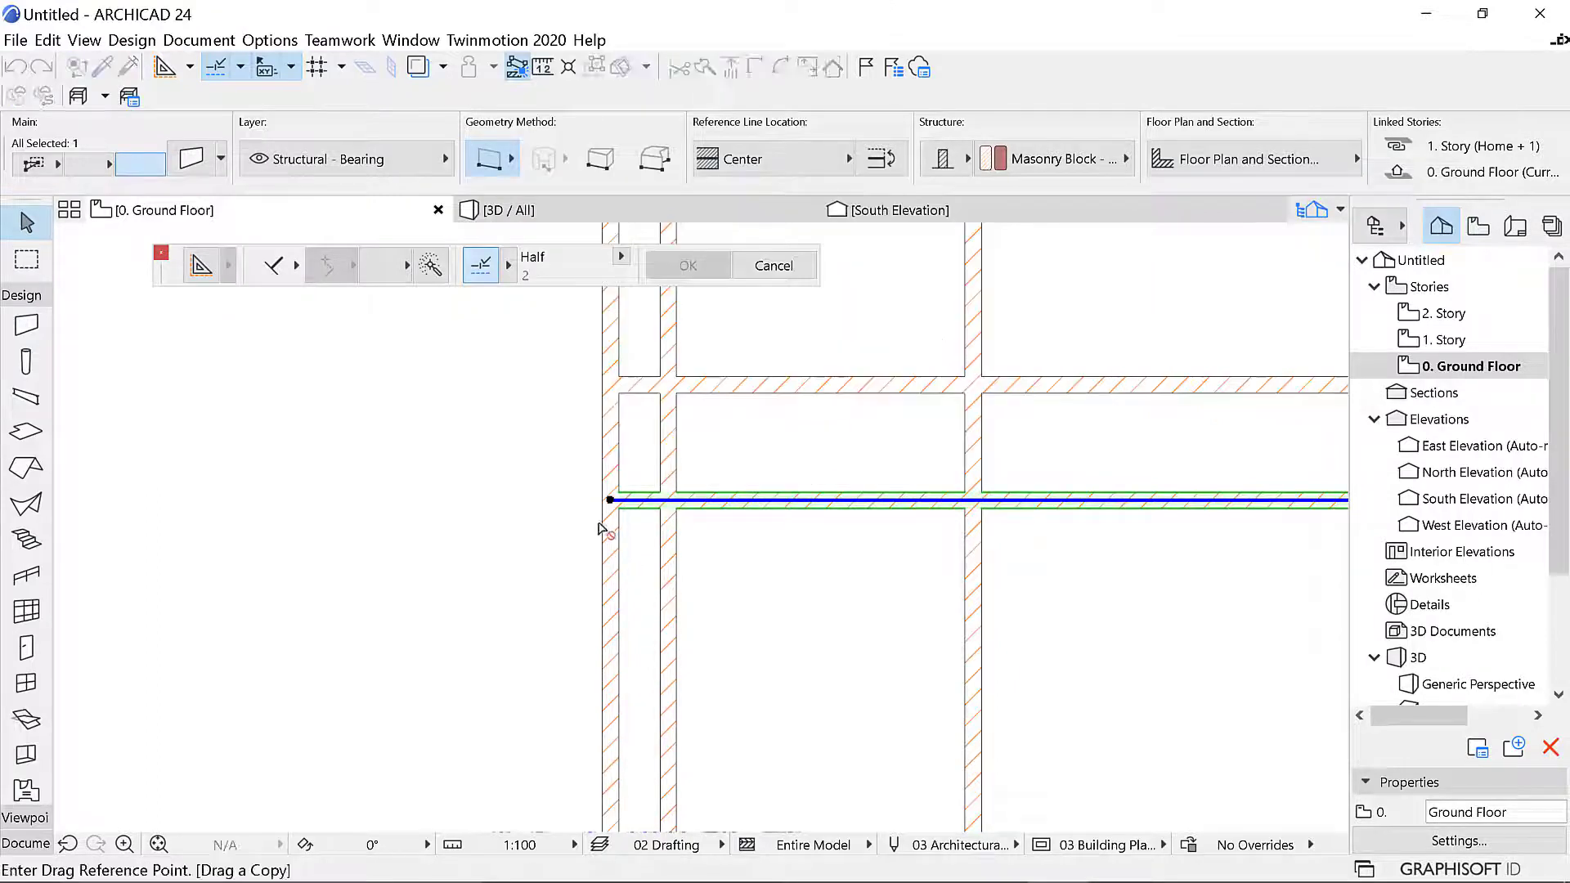
pyautogui.click(610, 500)
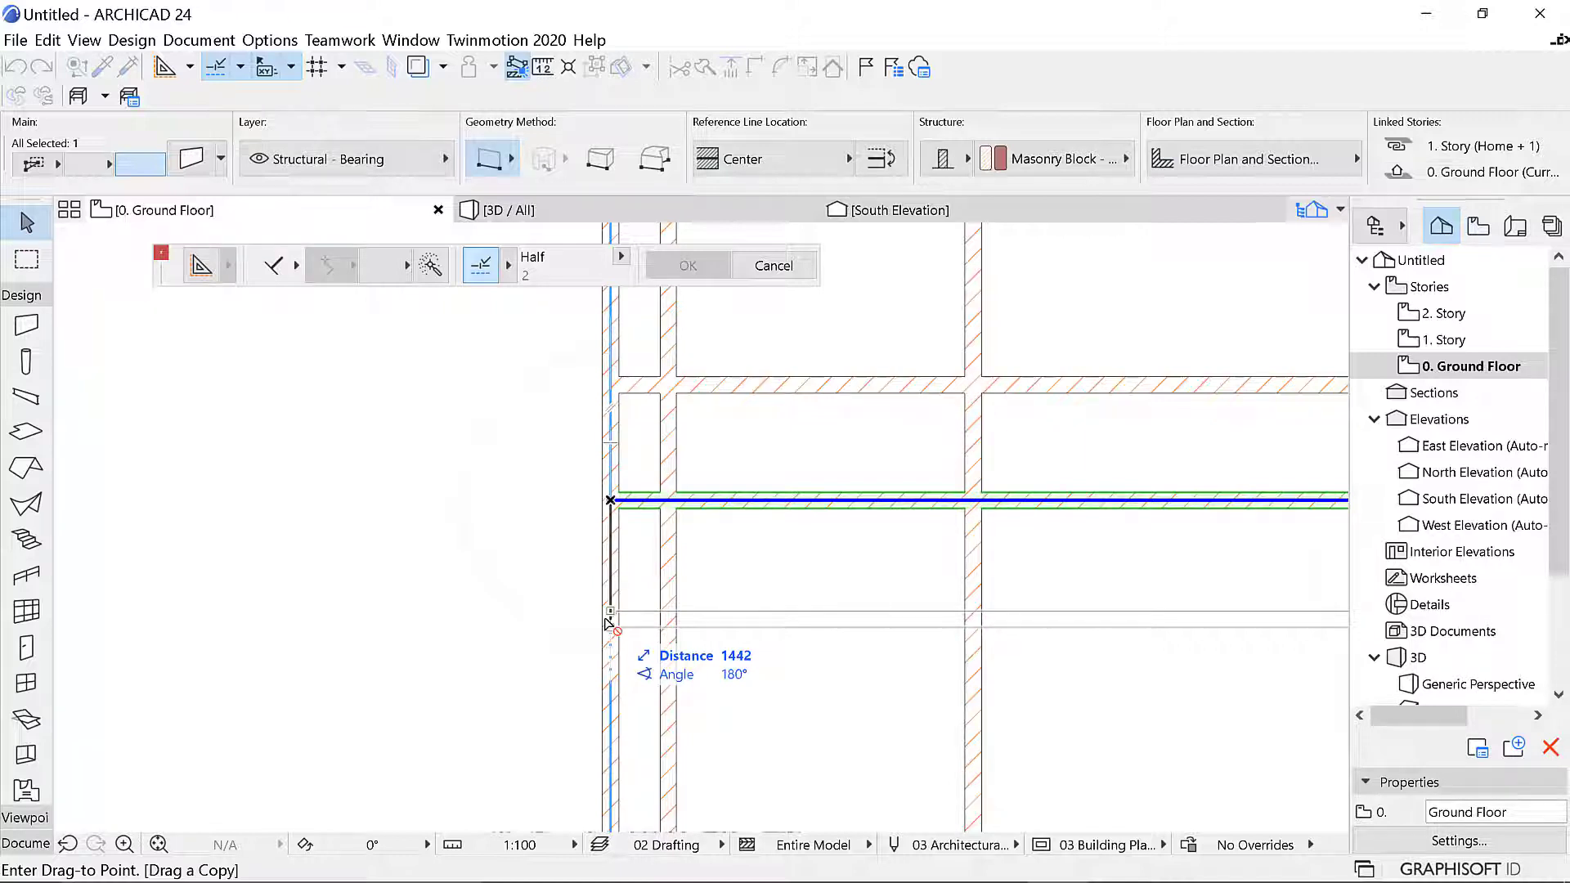
pyautogui.write('1600')
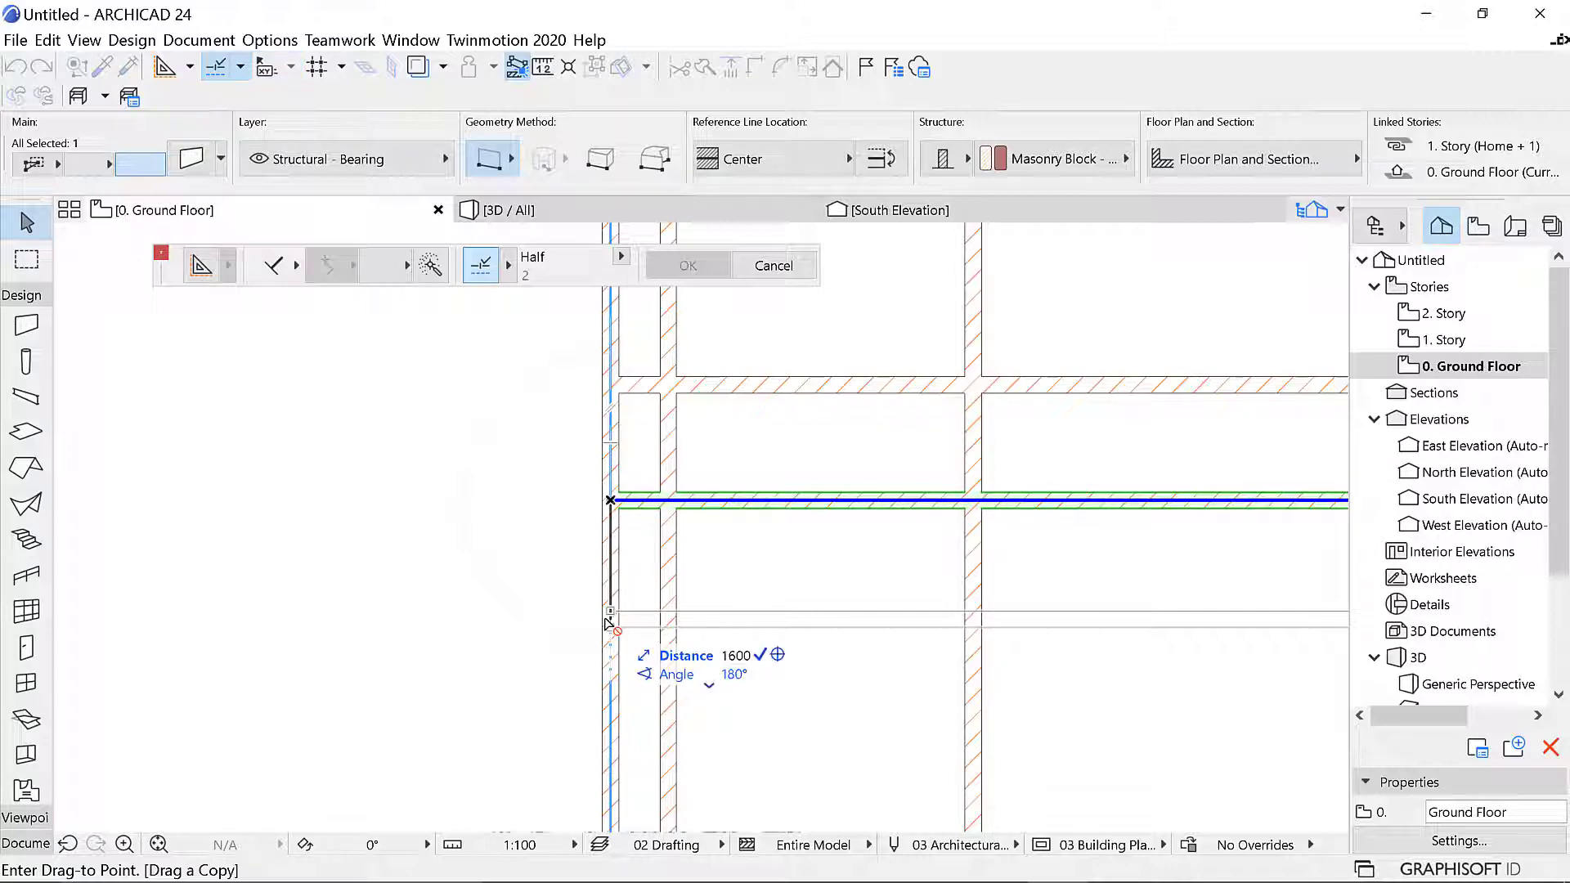
pyautogui.press('Return')
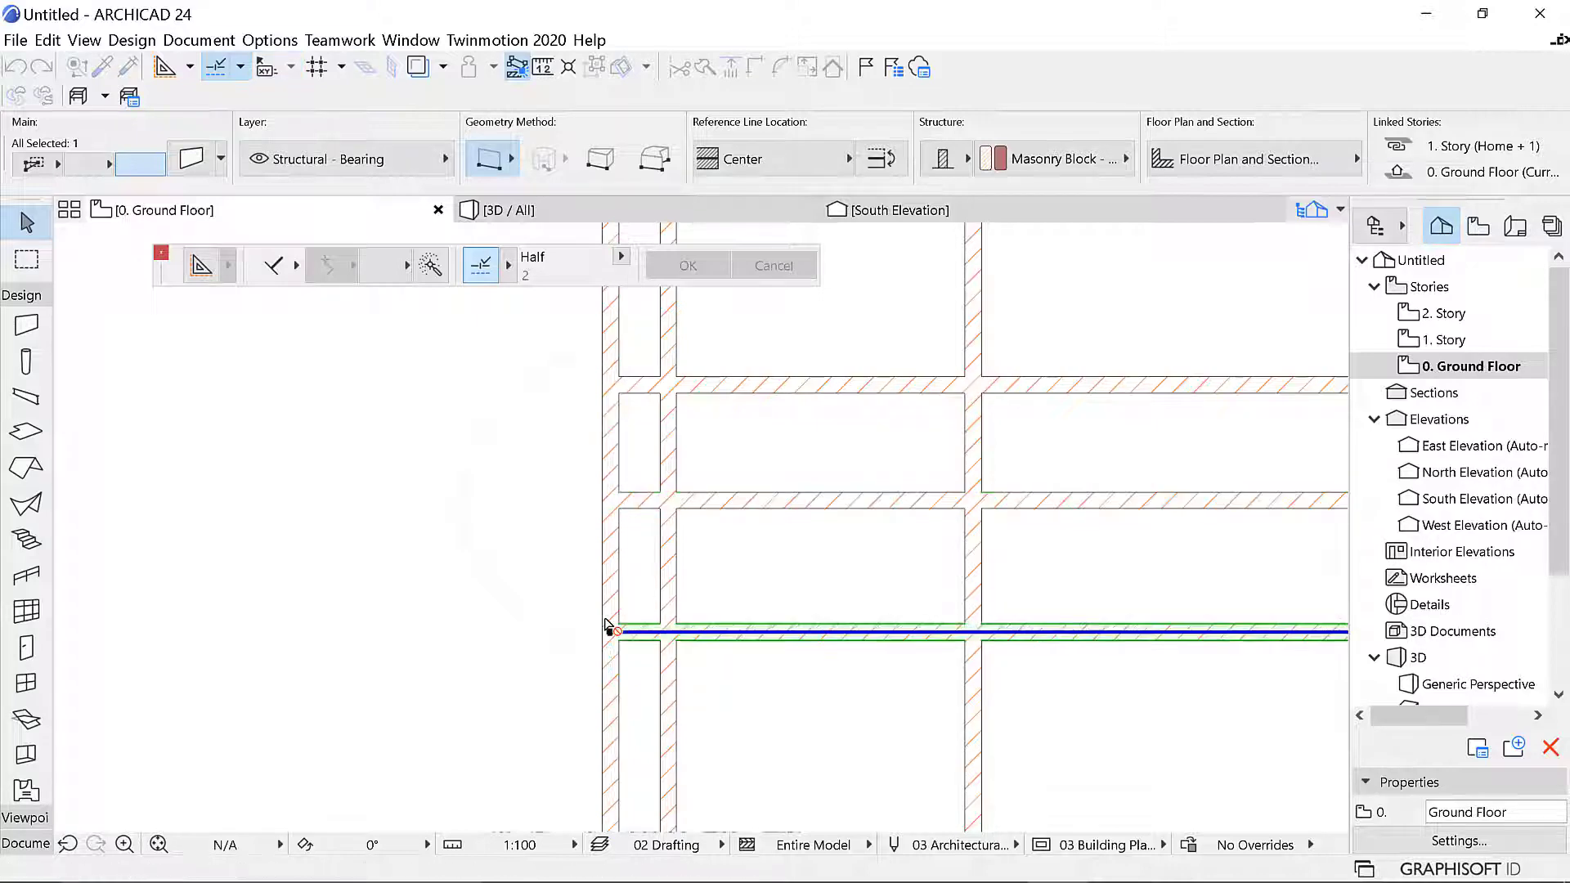
# Copy the northern one of the two closely spaced middle horizontal walls 1600 to the north and clear the selection
pyautogui.scroll(-3, 623, 459)
pyautogui.scroll(2, 649, 508)
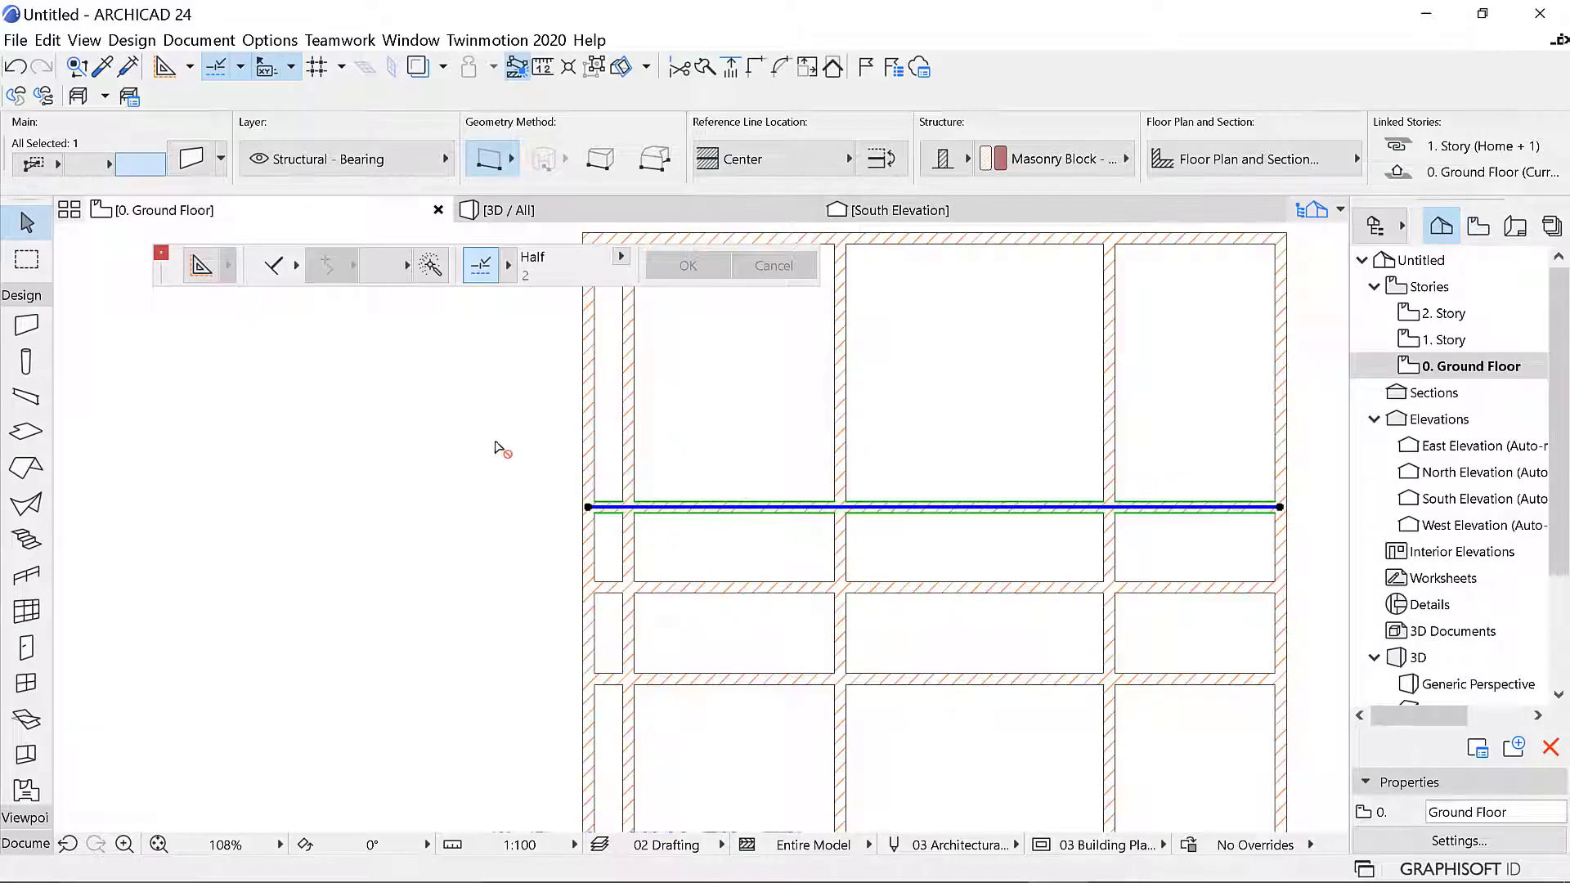
pyautogui.rightClick(493, 444)
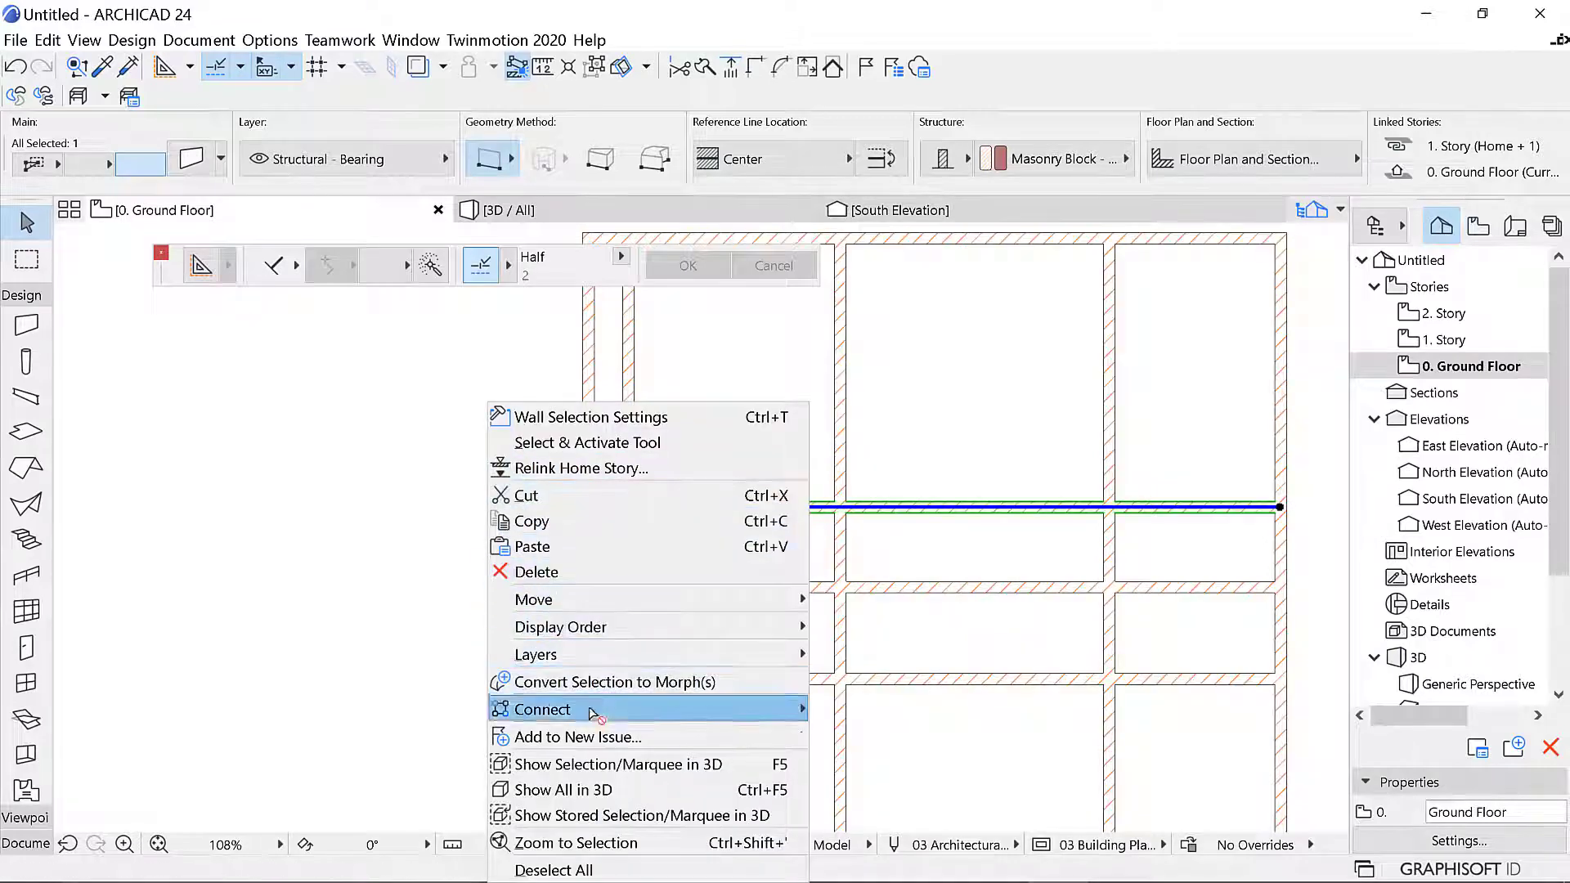
pyautogui.moveTo(658, 601)
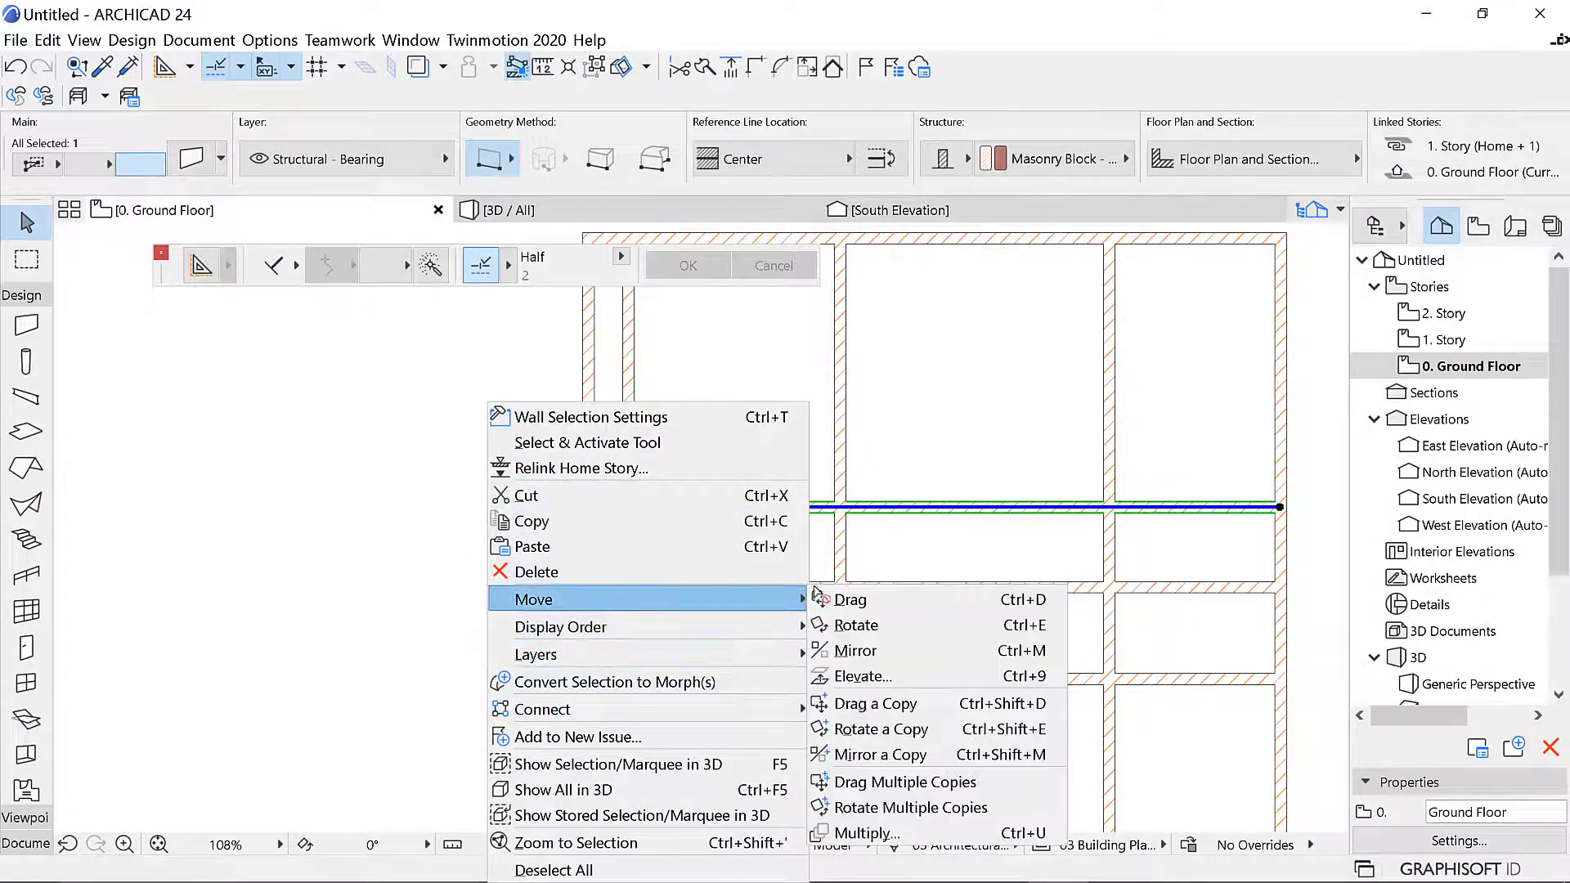
pyautogui.click(891, 702)
pyautogui.scroll(3, 533, 449)
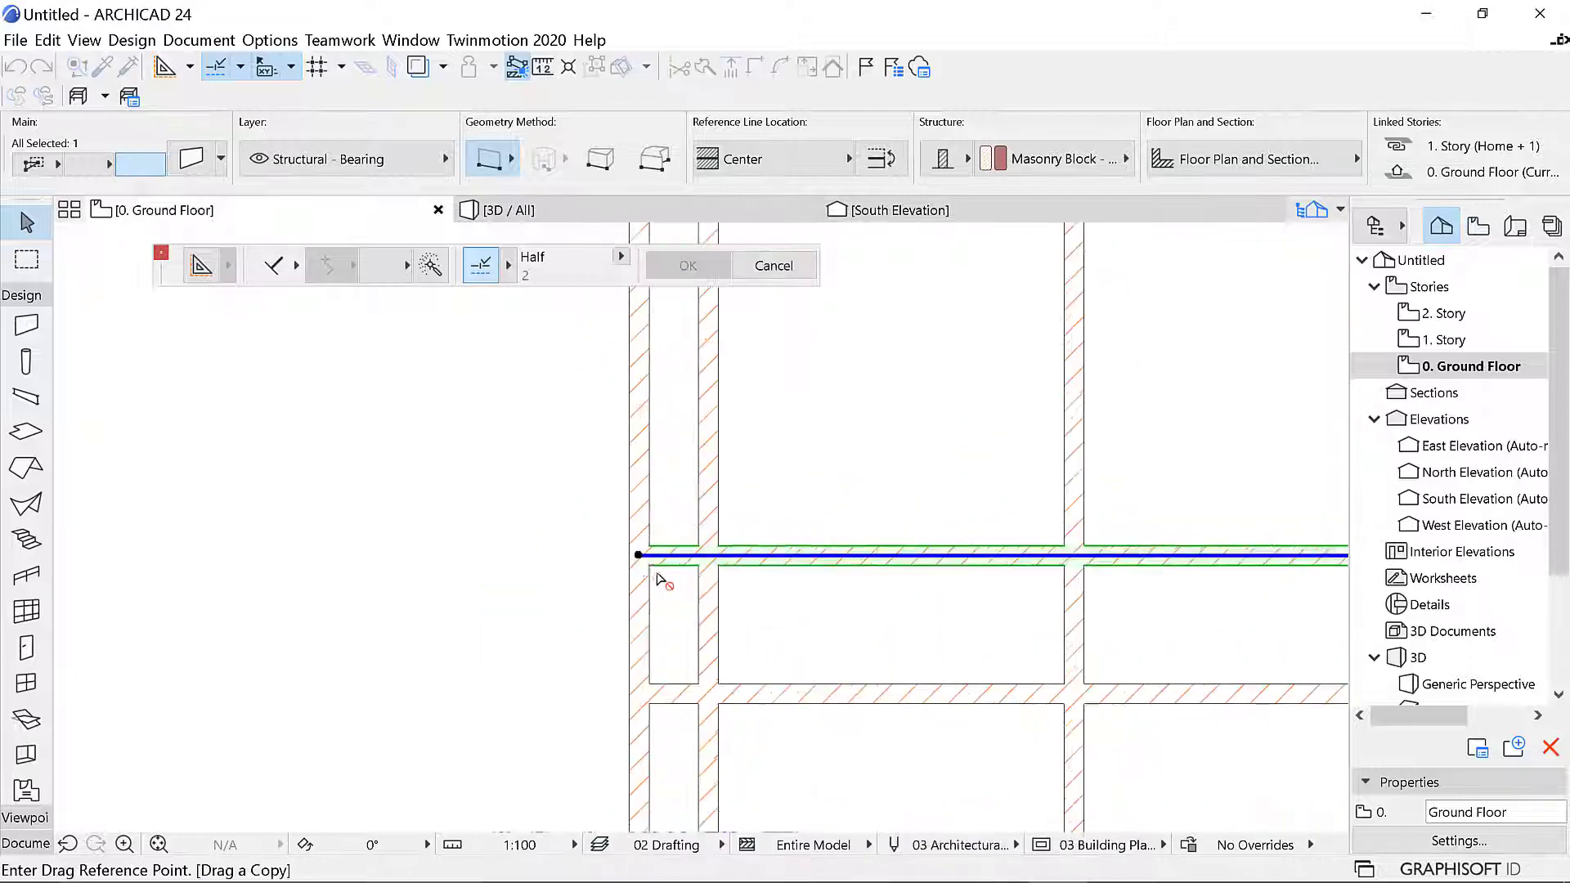
pyautogui.click(638, 555)
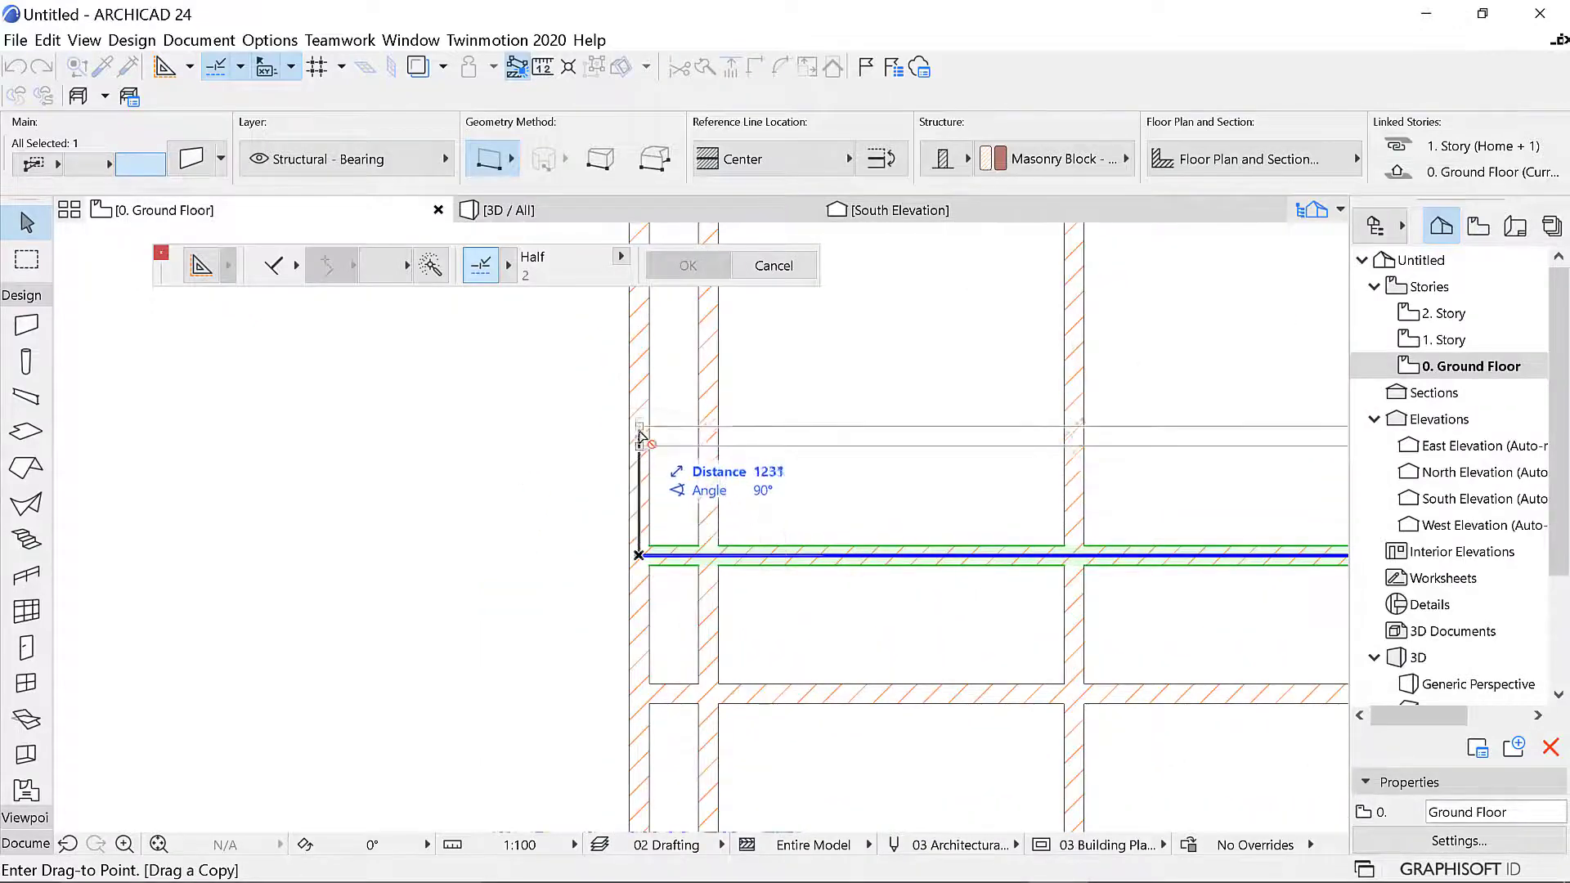
pyautogui.write('1600')
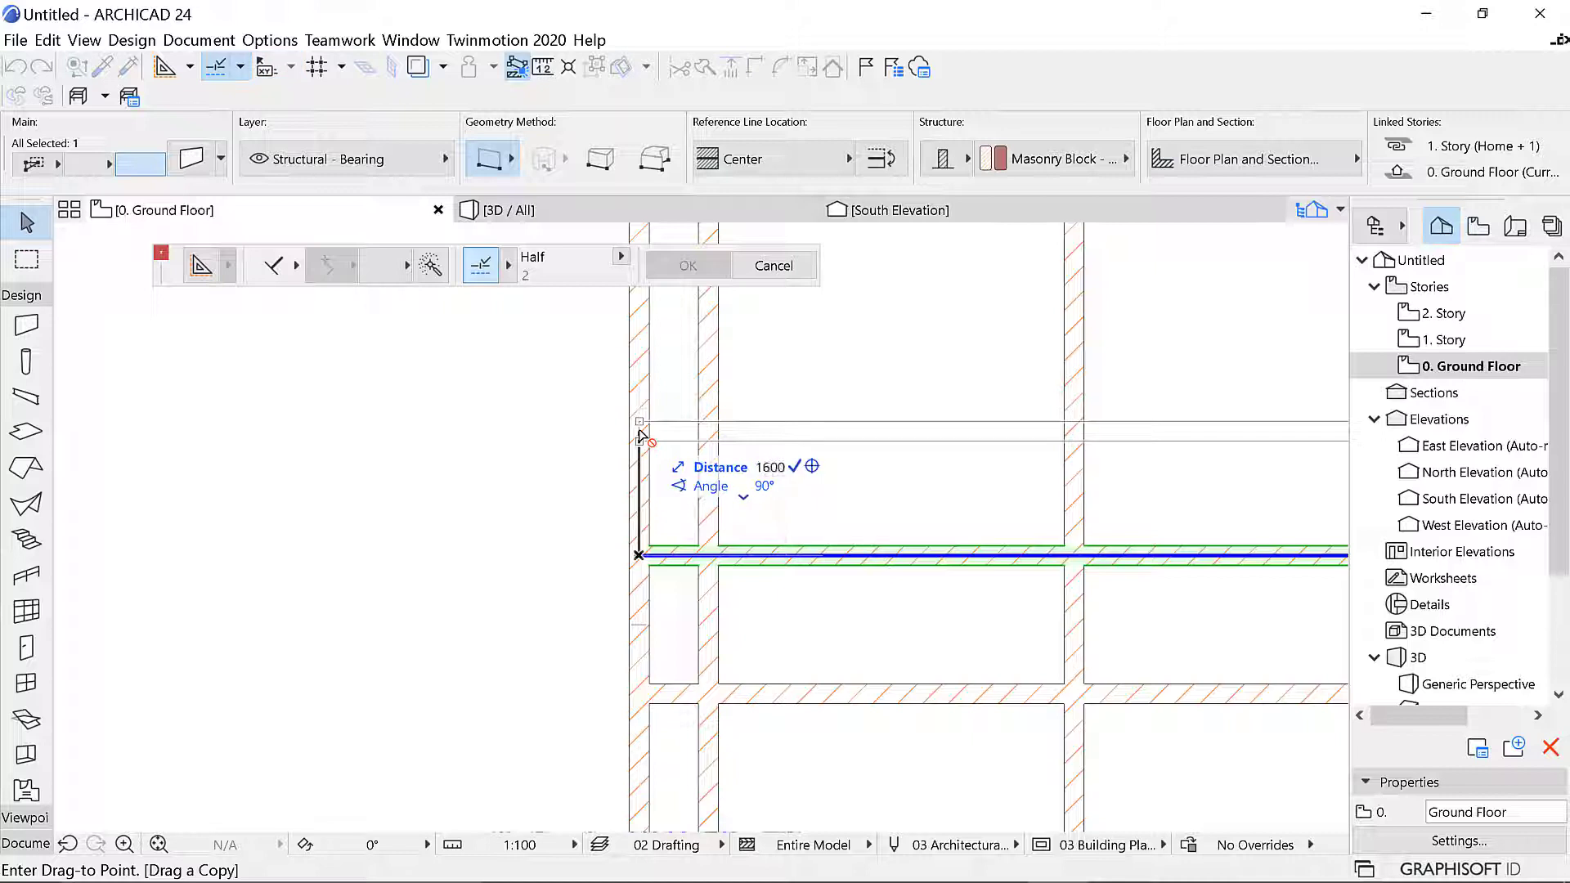
pyautogui.press('Return')
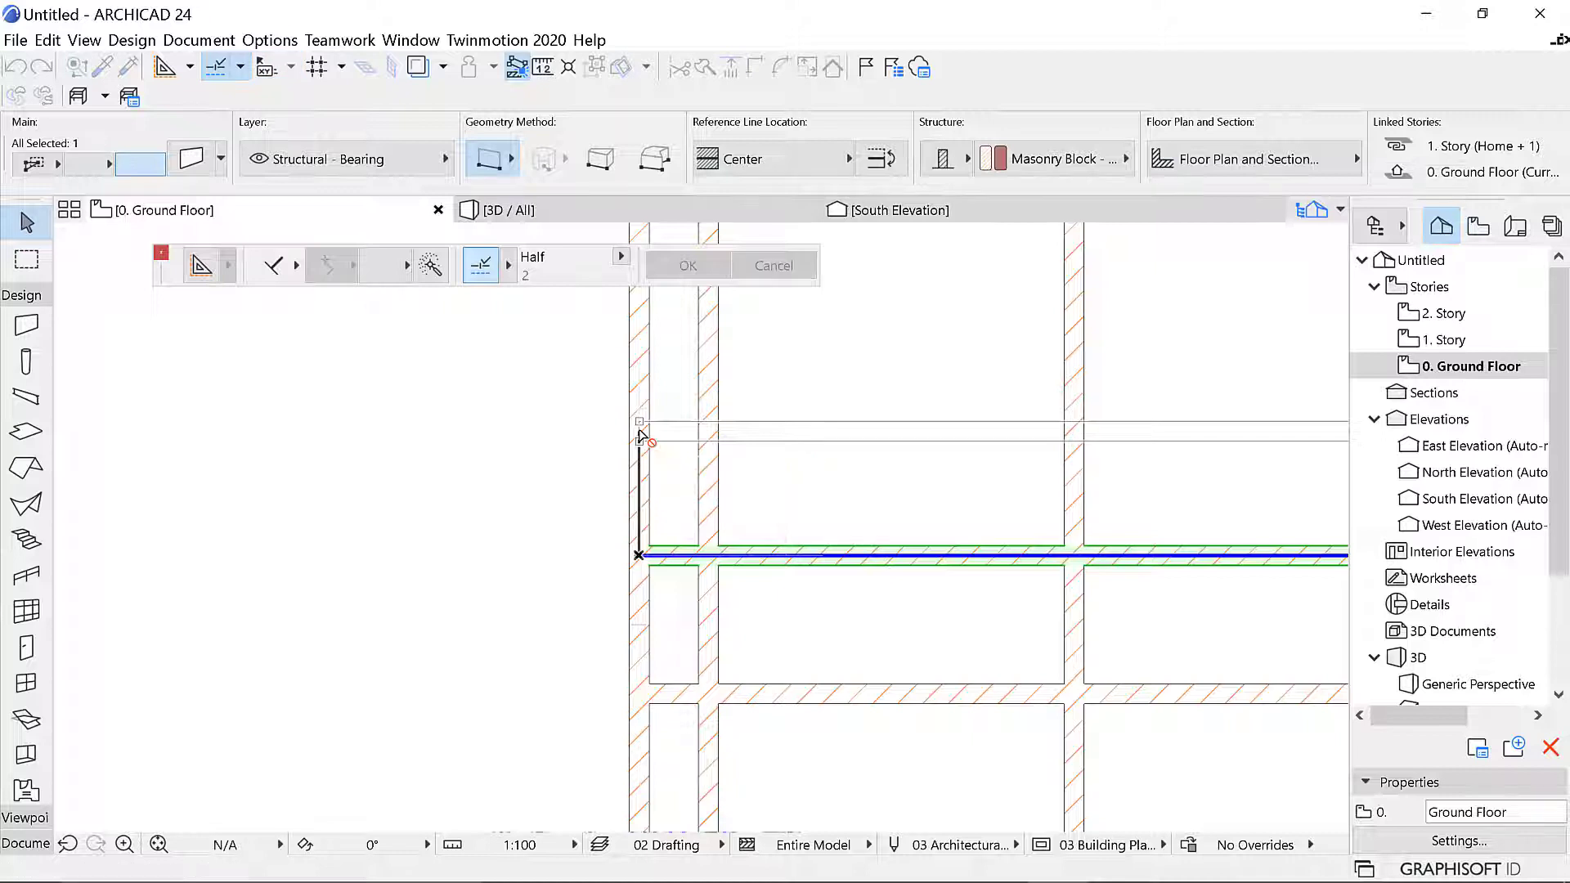
pyautogui.scroll(-4, 700, 525)
pyautogui.click(730, 507)
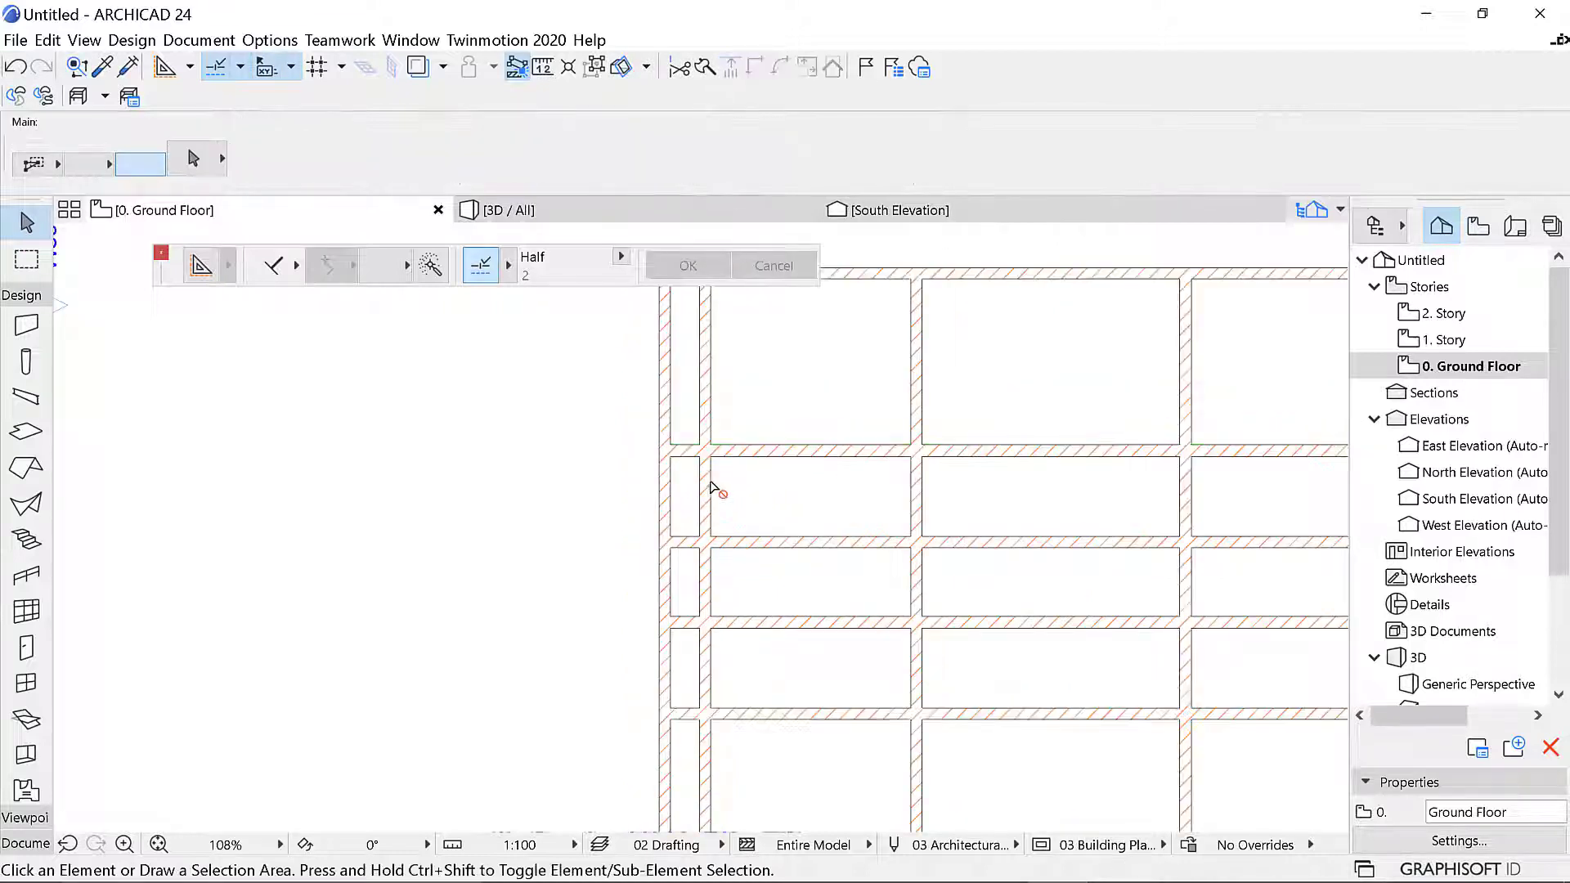
pyautogui.click(726, 455)
pyautogui.keyDown('shift'); pyautogui.click(751, 714); pyautogui.keyUp('shift')
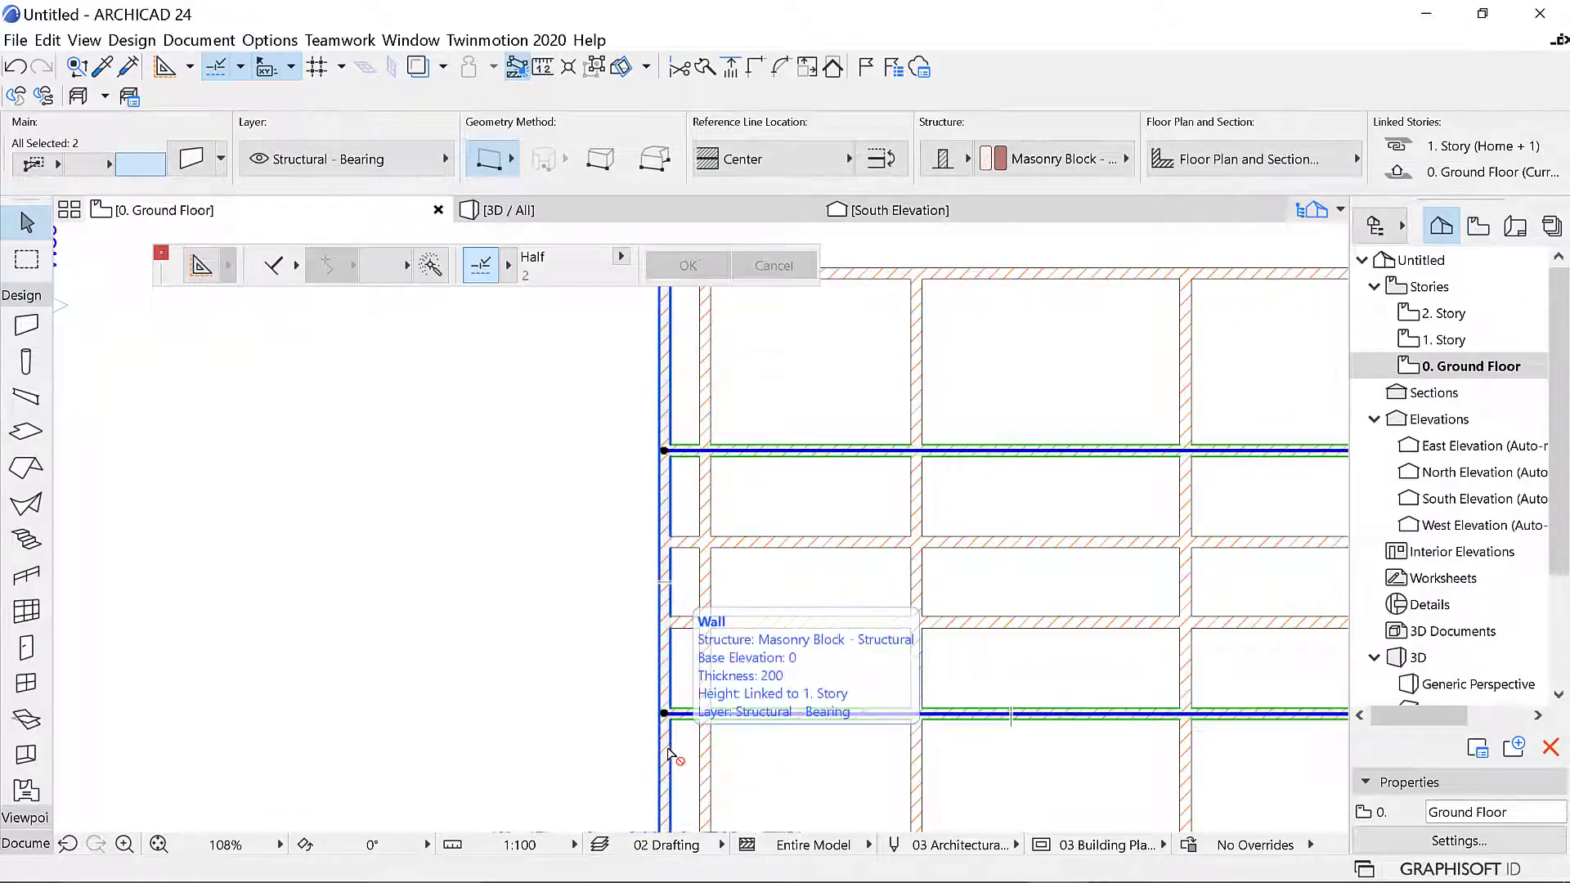
pyautogui.press('Escape')
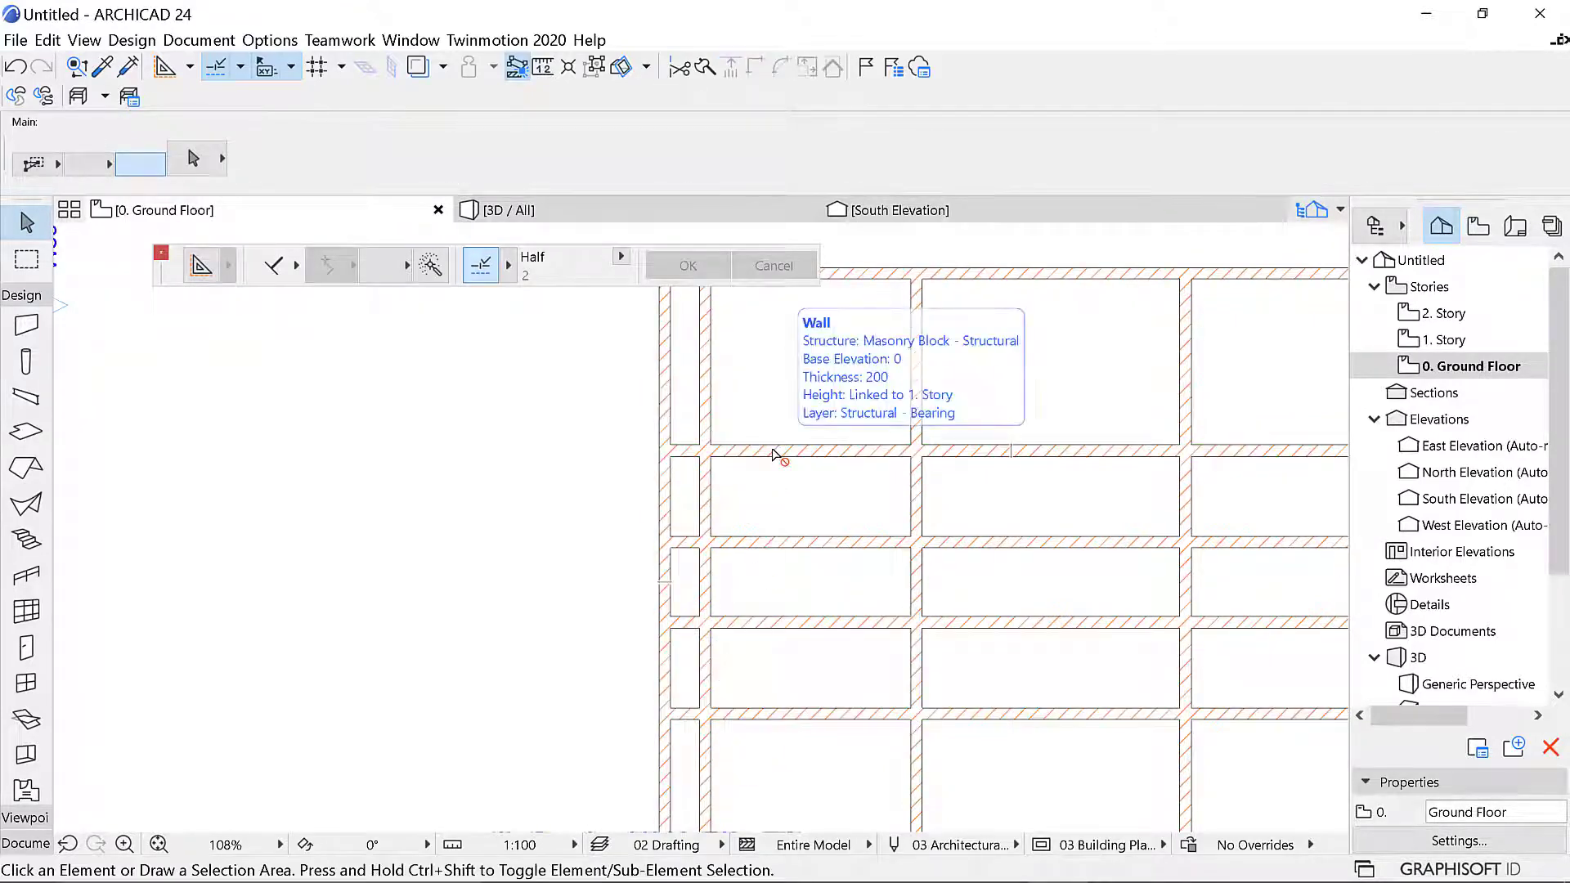
# Trim the westernmost vertical wall north of the northern wall copy and south of the southern wall copy
pyautogui.click(776, 452)
pyautogui.keyDown('shift'); pyautogui.click(786, 713); pyautogui.keyUp('shift')
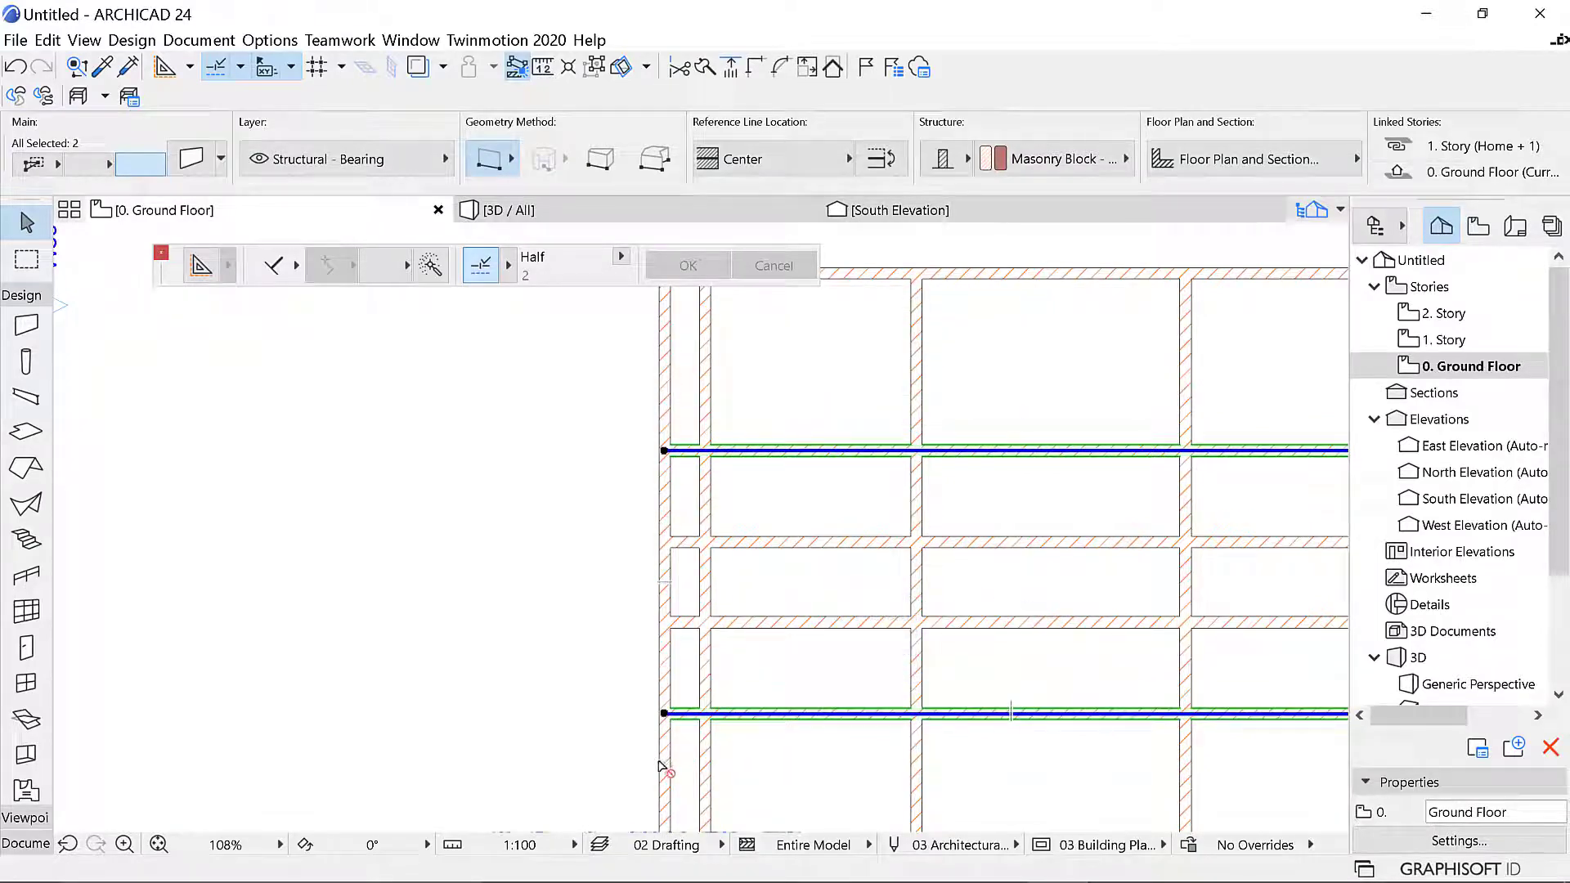
pyautogui.click(667, 769)
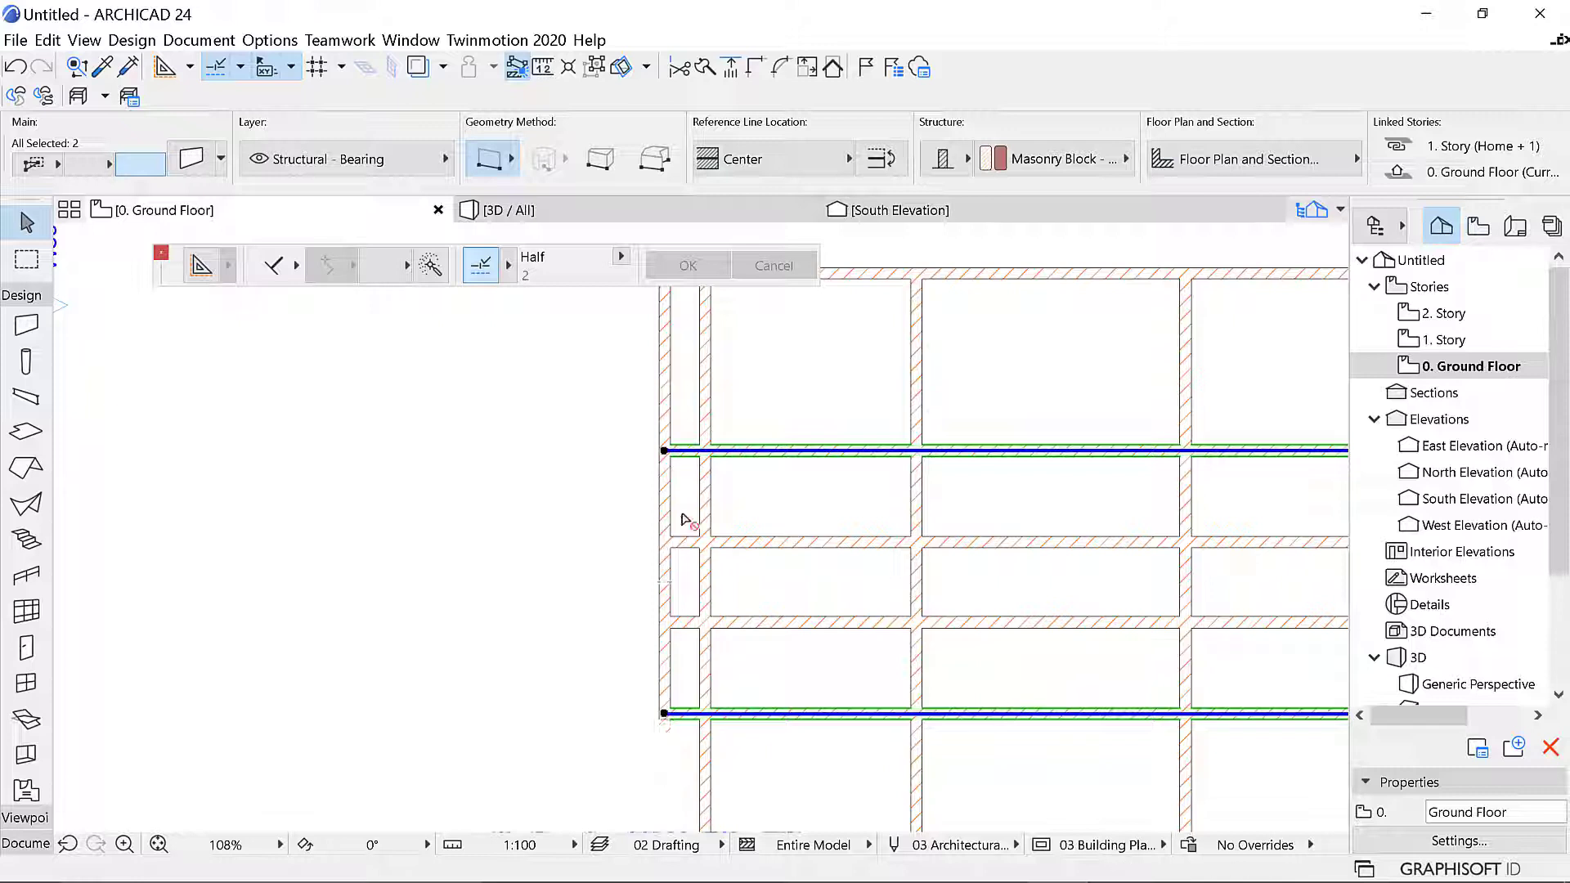
pyautogui.click(667, 406)
pyautogui.press('Escape')
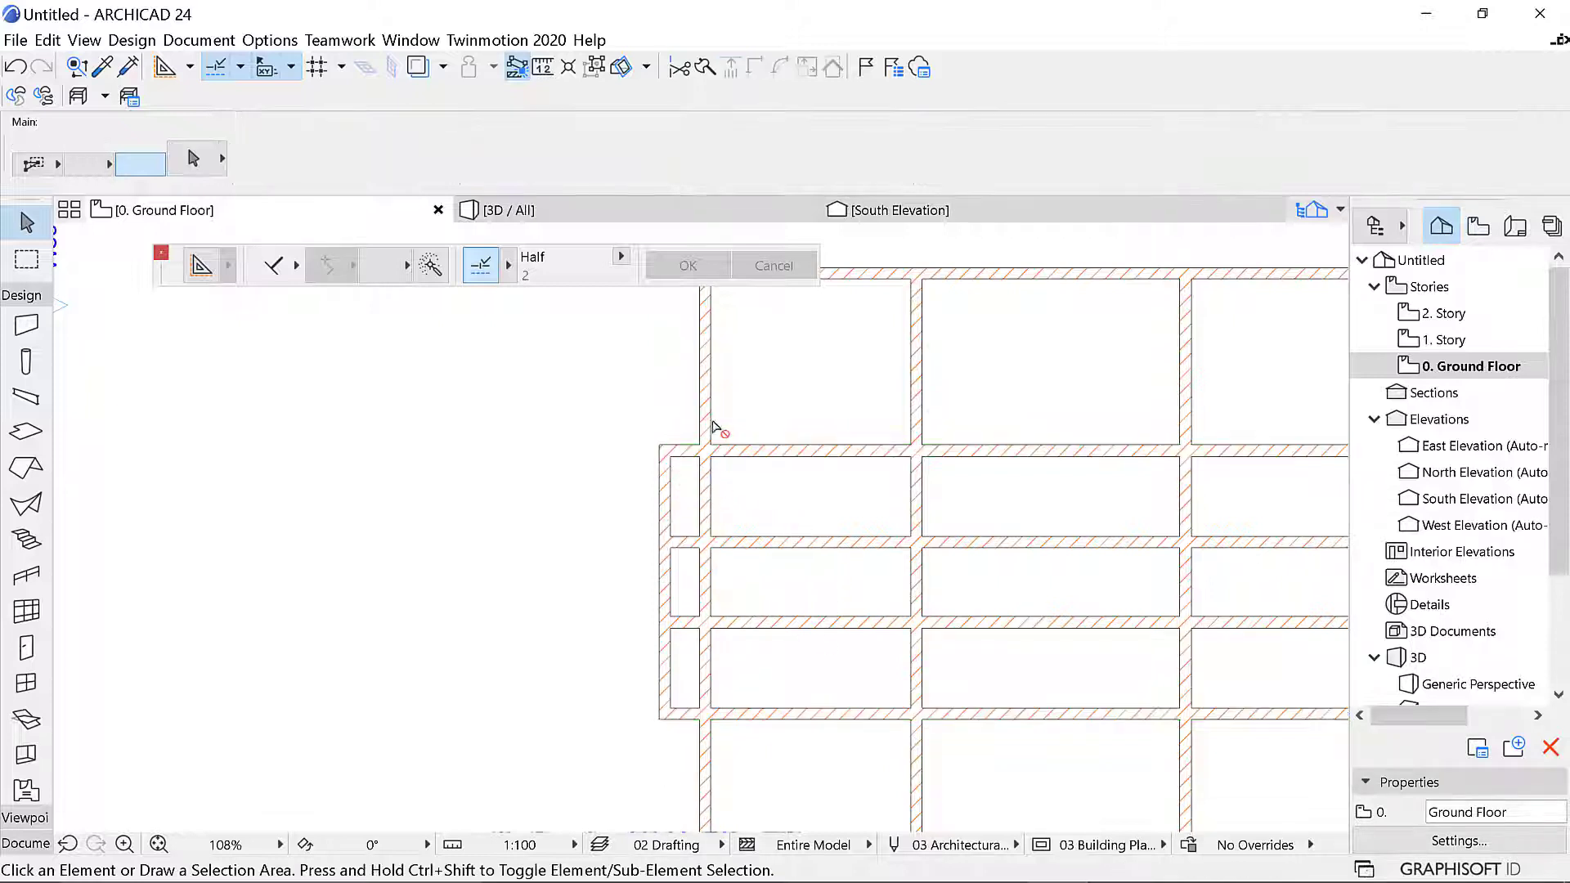
# Trim the second vertical wall from the west between the northern and southern wall copies
pyautogui.click(739, 449)
pyautogui.click(853, 731)
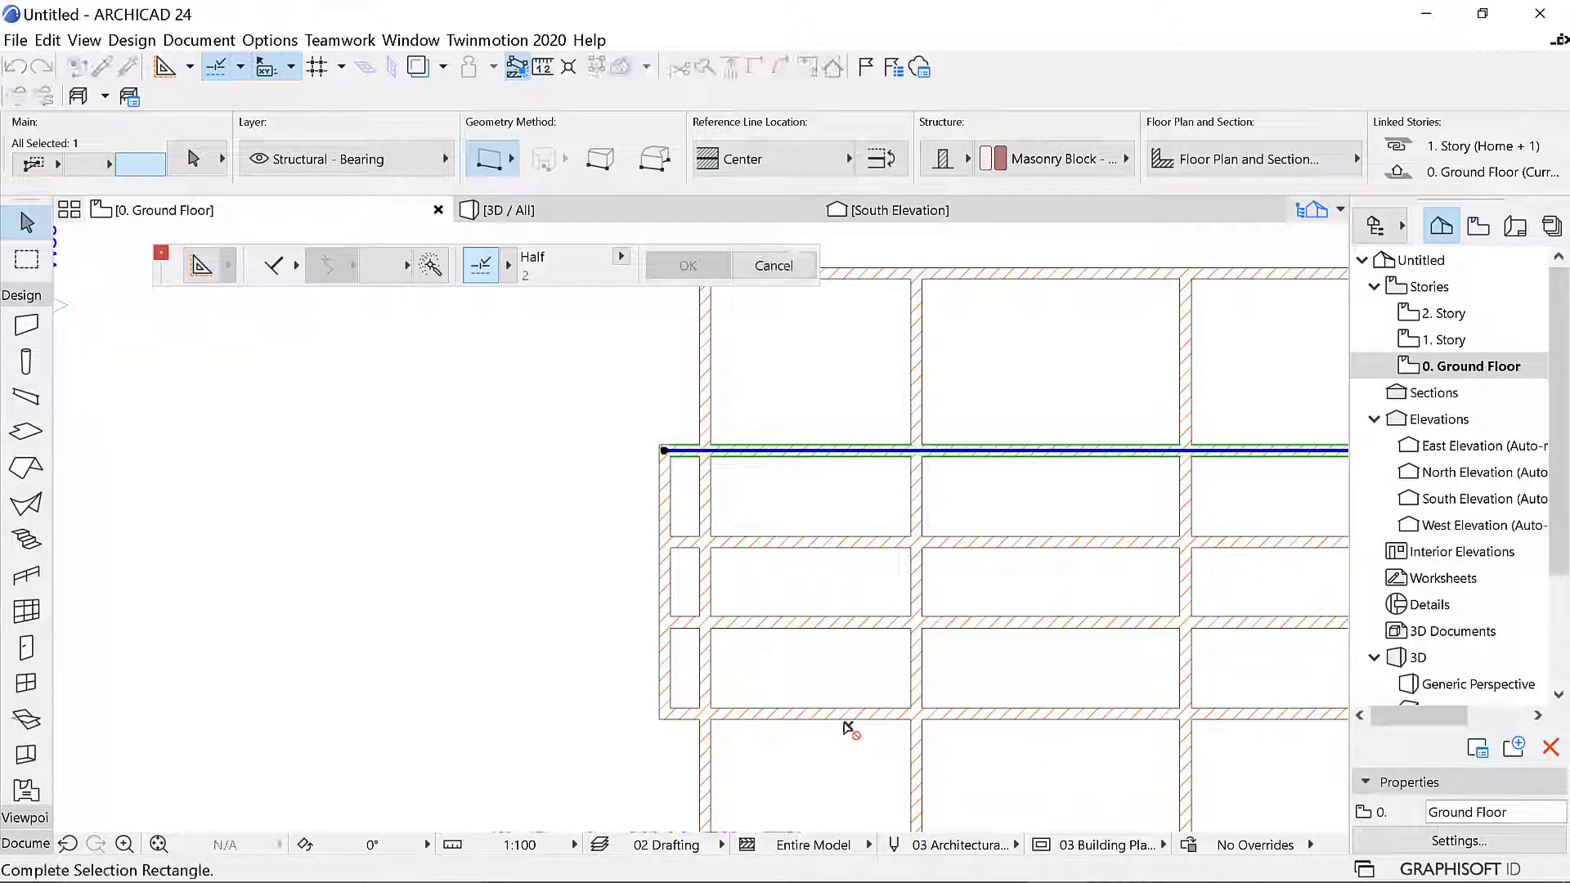
pyautogui.press('Escape')
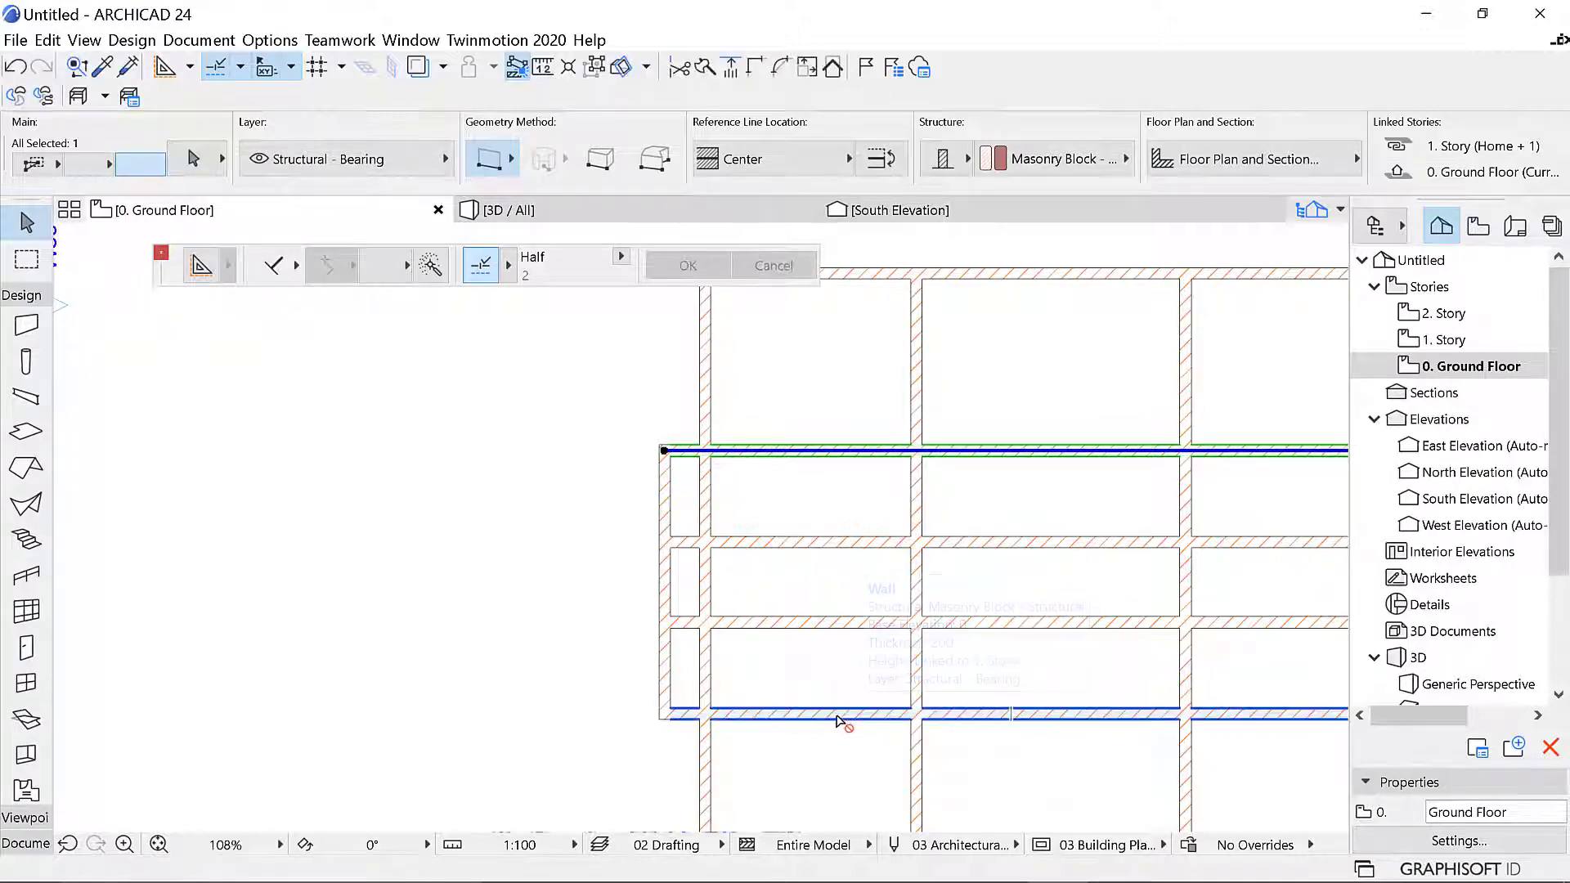
pyautogui.keyDown('shift'); pyautogui.click(837, 719); pyautogui.keyUp('shift')
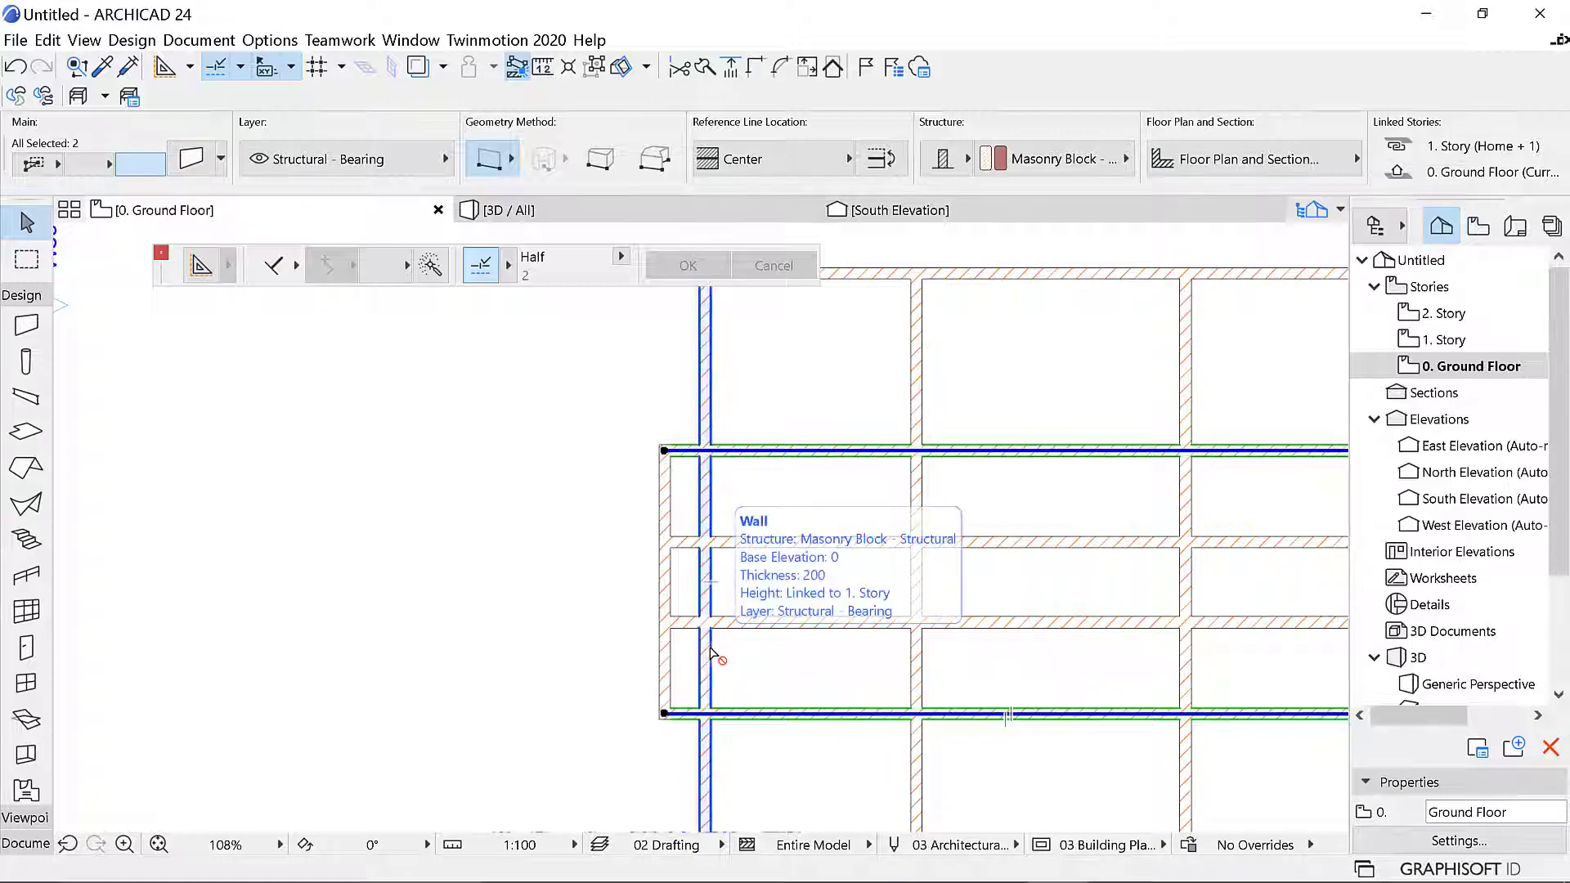
pyautogui.keyDown('ctrl'); pyautogui.click(708, 597); pyautogui.keyUp('ctrl')
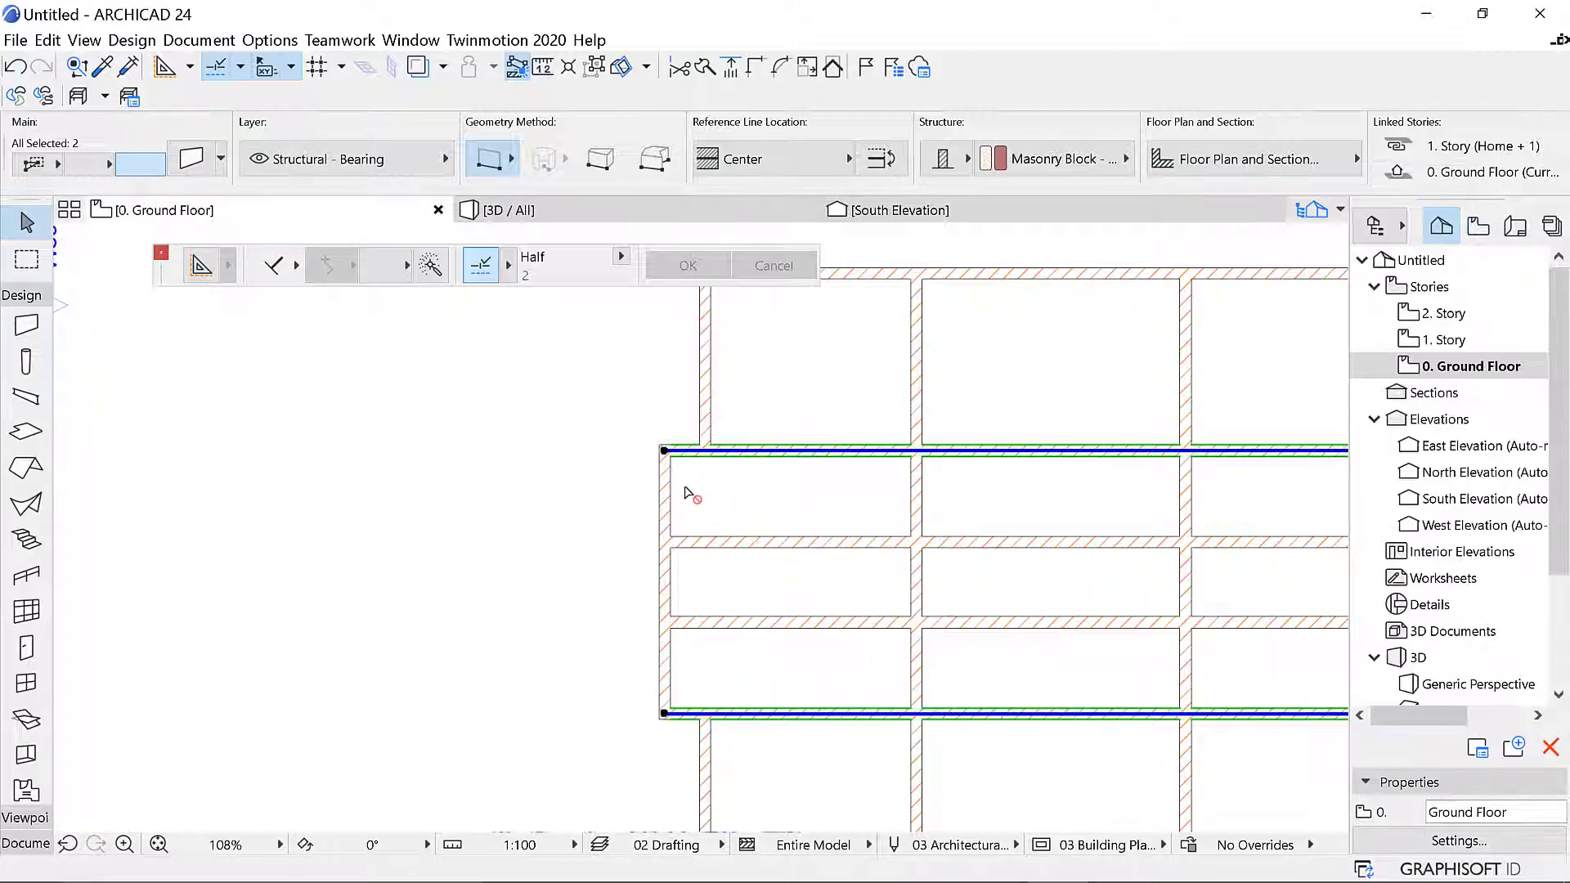
pyautogui.press('Escape')
# Trim the western overhangs of the northernmost horizontal wall and the second horizontal wall from the south, back to the second vertical wall
pyautogui.scroll(-5, 527, 491)
pyautogui.scroll(3, 608, 595)
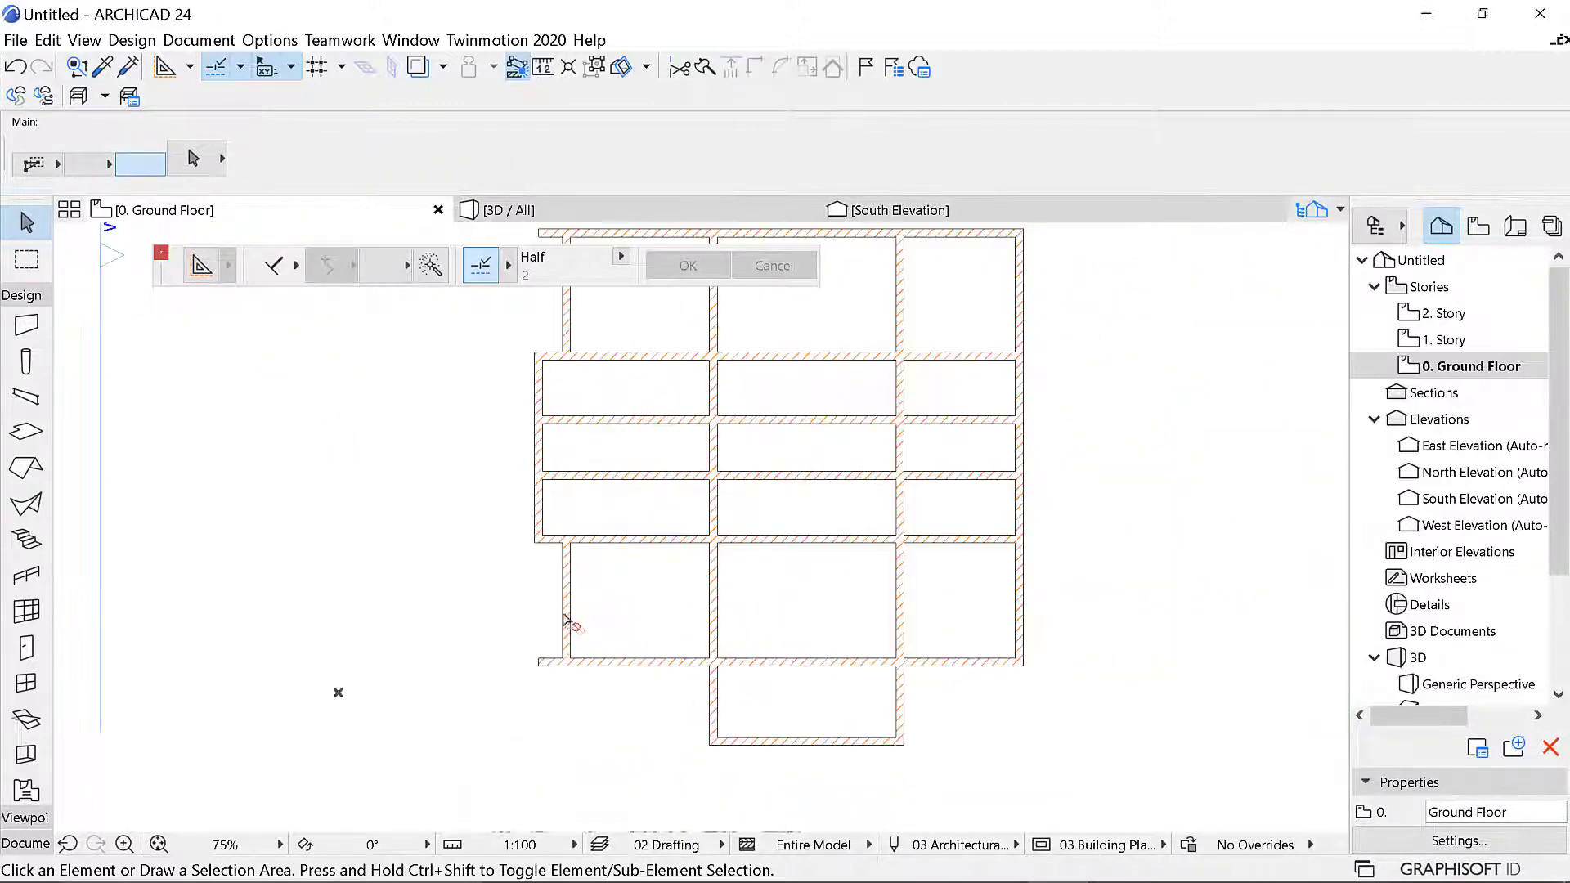
pyautogui.click(565, 619)
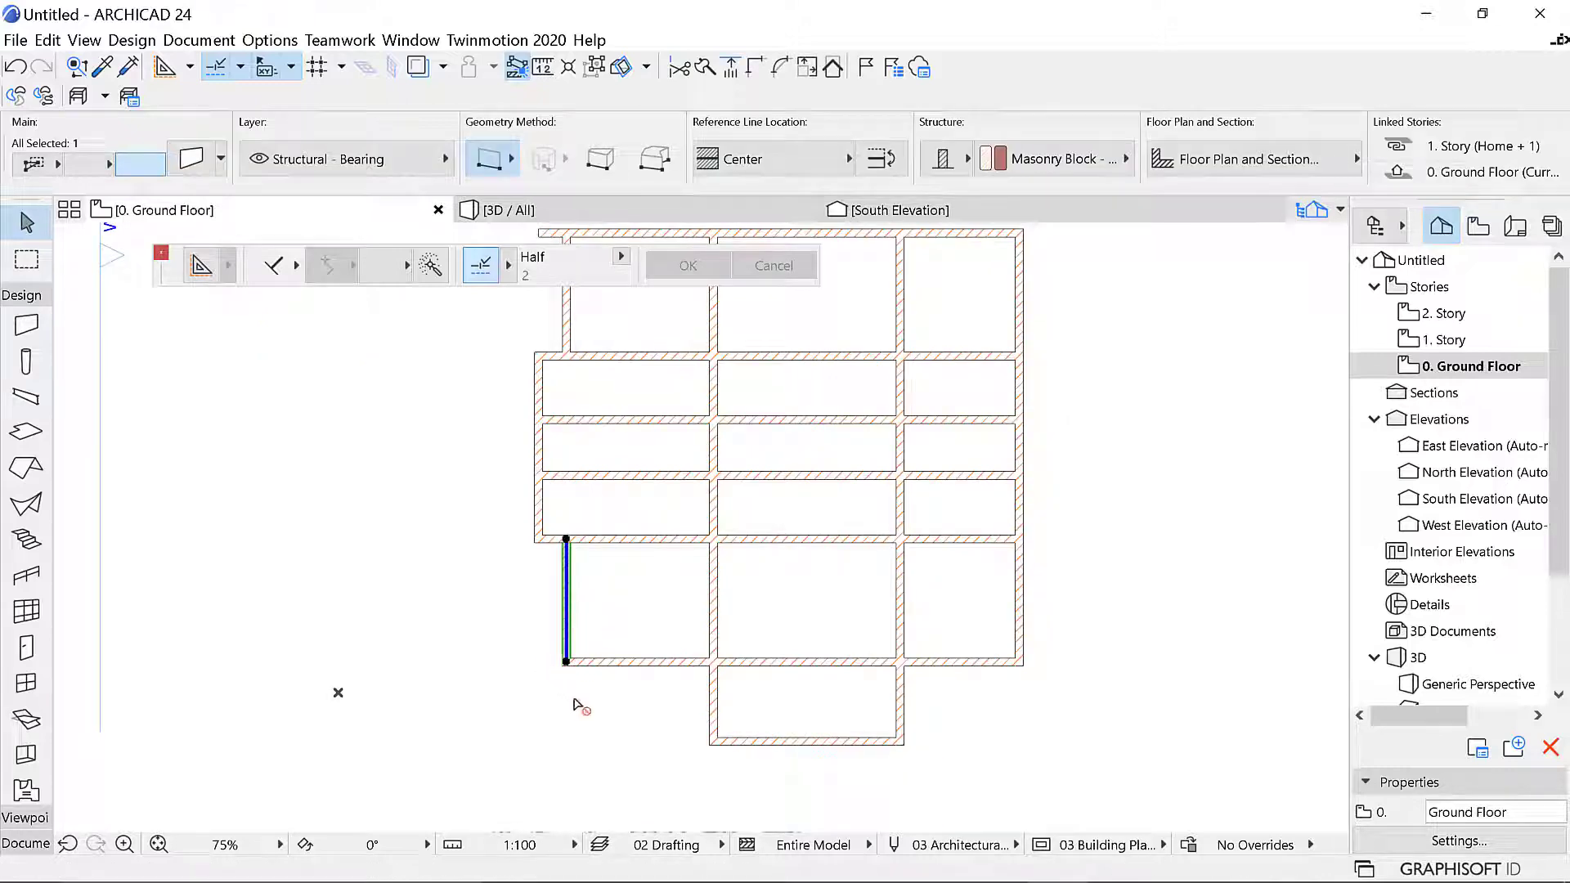
pyautogui.scroll(-3, 757, 645)
pyautogui.scroll(5, 683, 409)
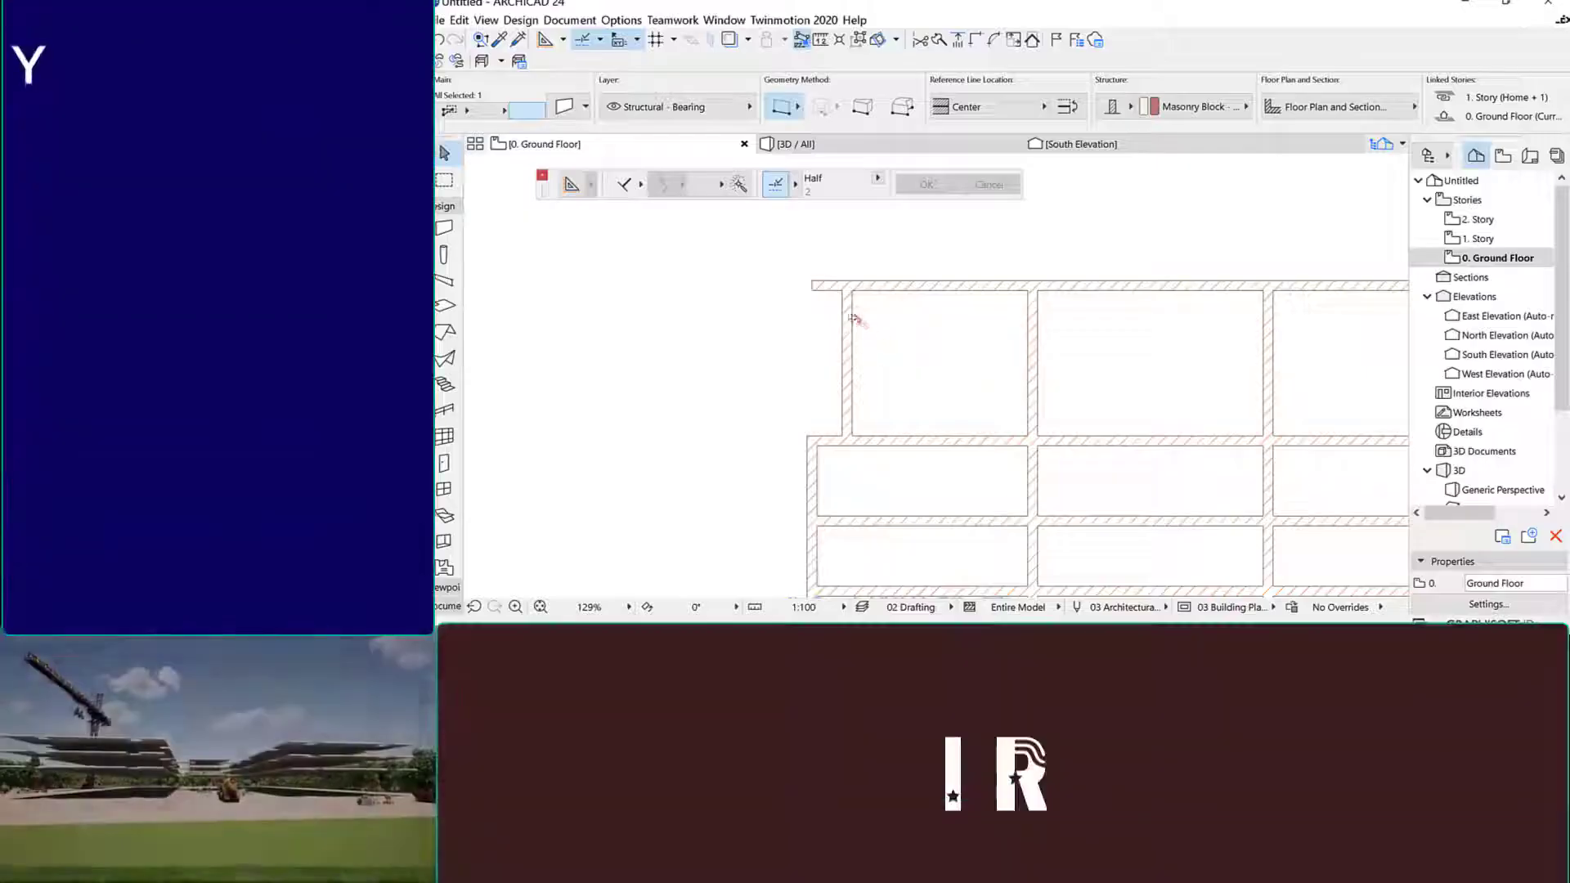
pyautogui.scroll(-4, 889, 369)
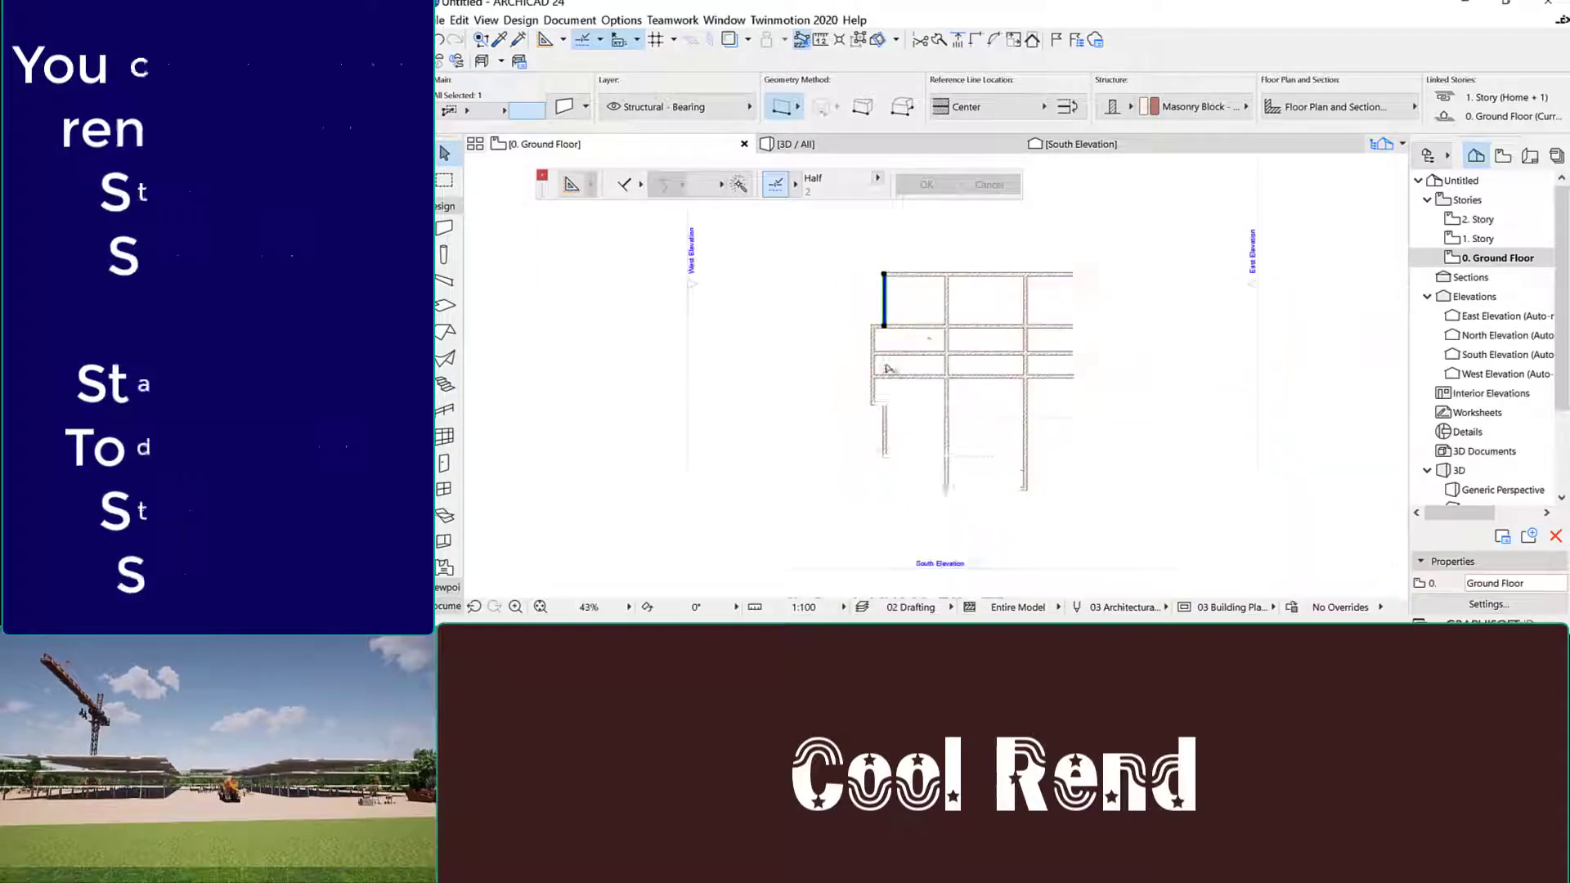
pyautogui.press('Escape')
# Trim the northern and southern wall copies east of the third vertical wall from the west
pyautogui.scroll(3, 948, 383)
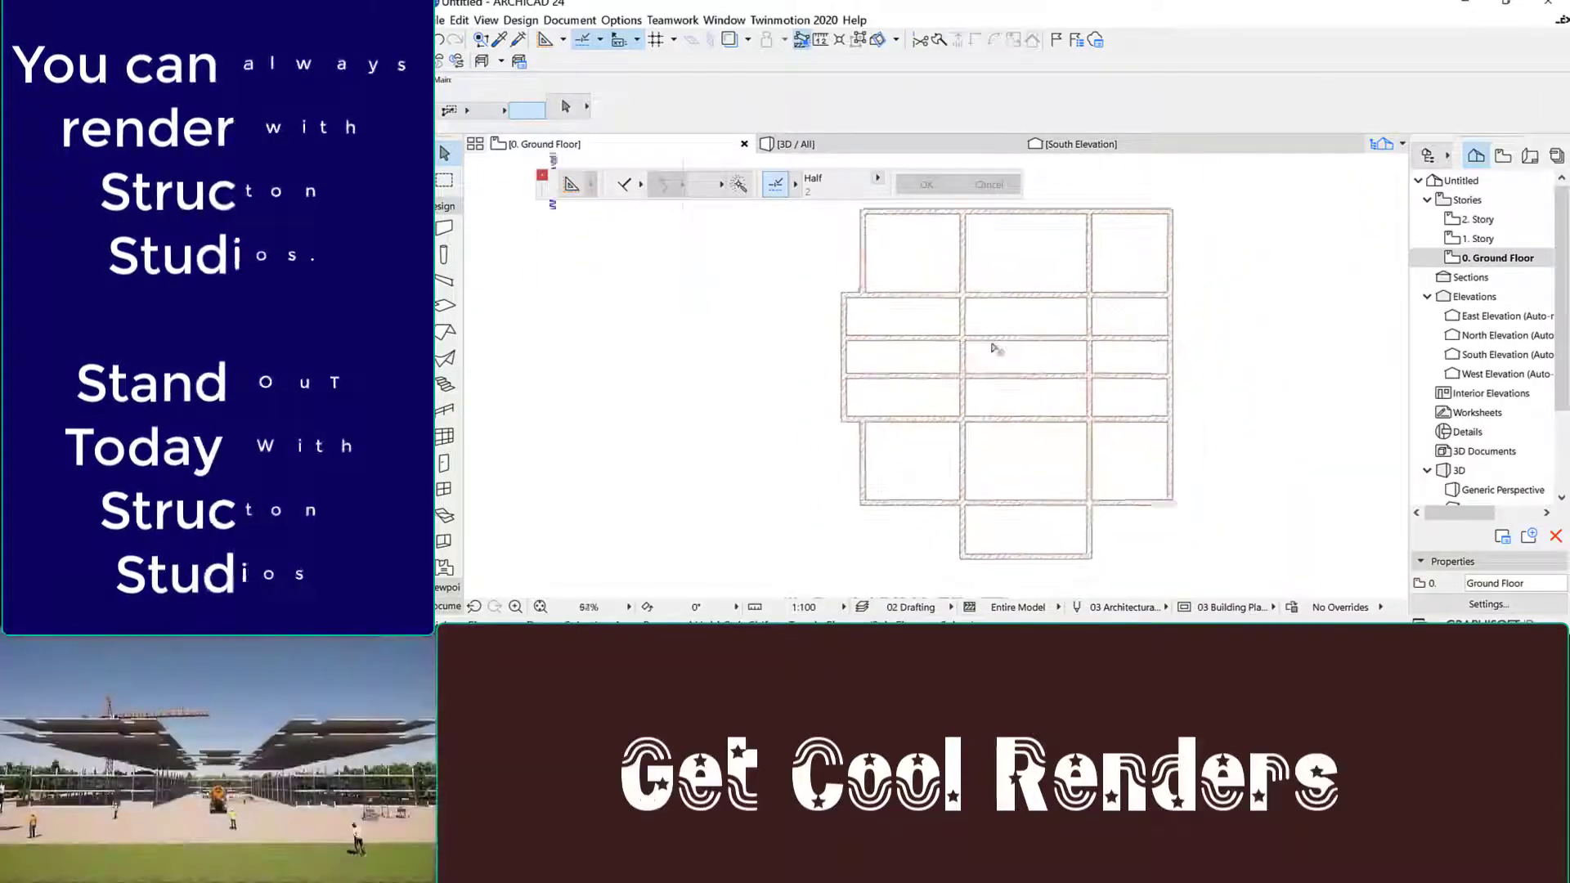
pyautogui.scroll(4, 941, 348)
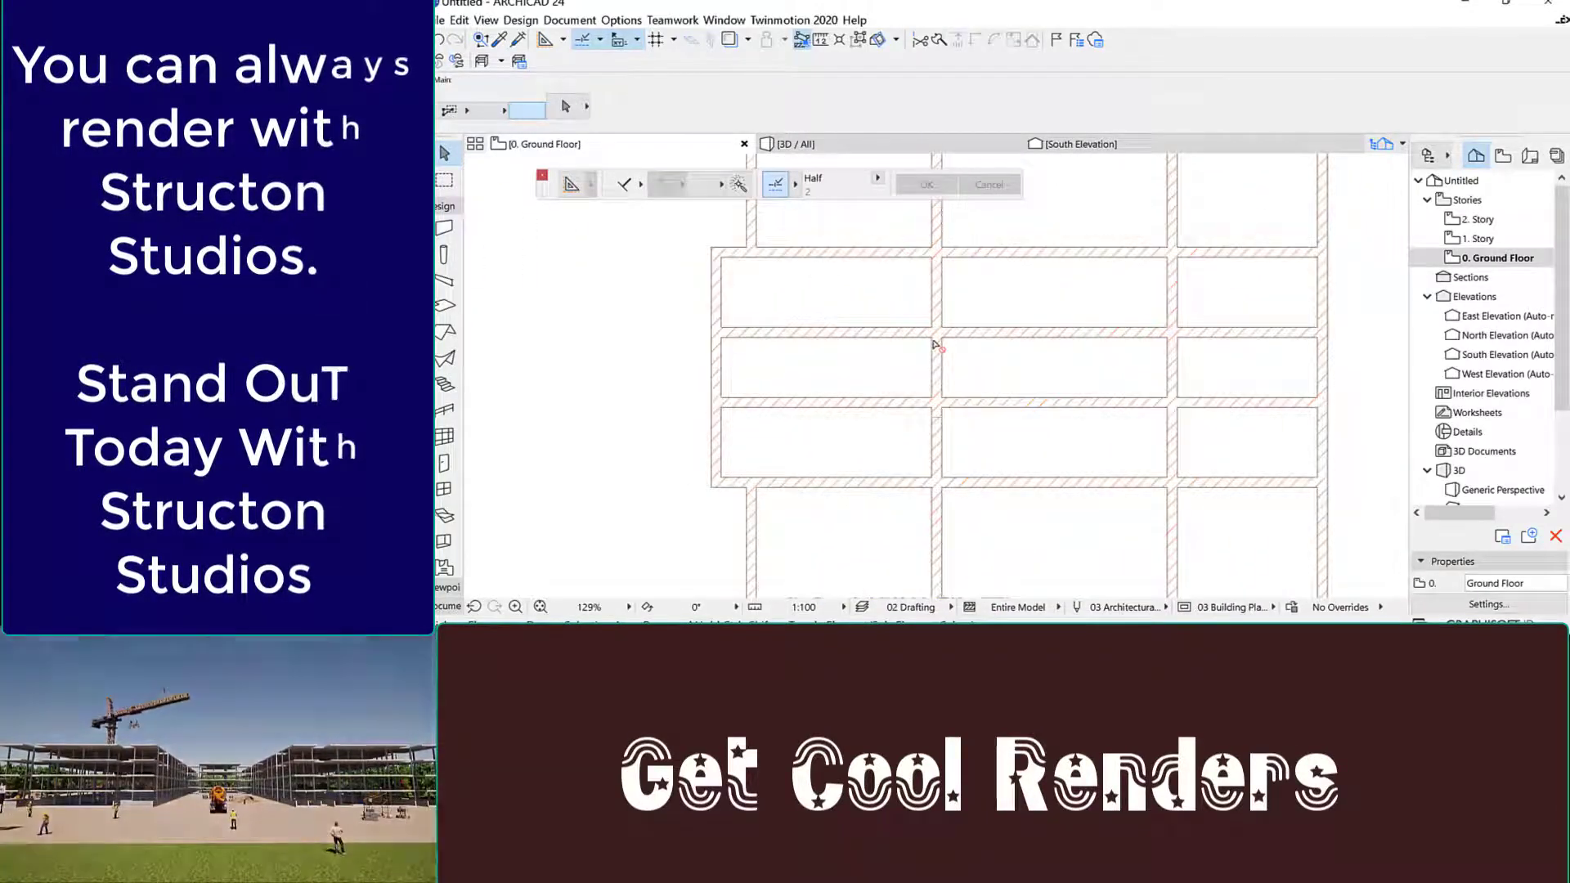
pyautogui.scroll(-3, 965, 343)
pyautogui.scroll(4, 955, 286)
pyautogui.scroll(-3, 1014, 357)
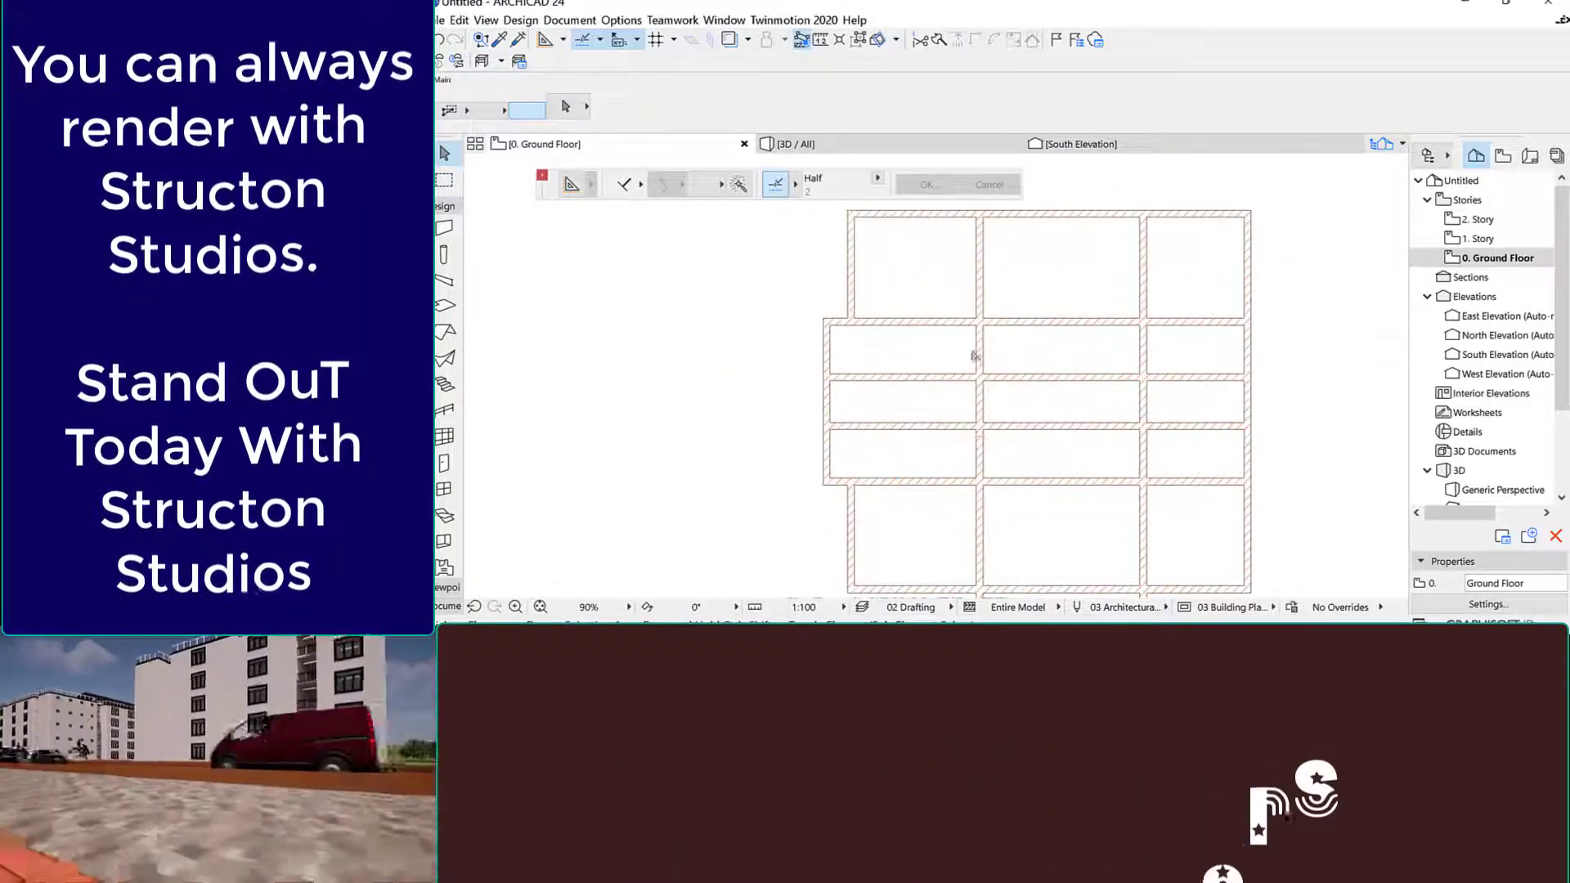
pyautogui.scroll(3, 1014, 343)
pyautogui.scroll(-4, 1004, 372)
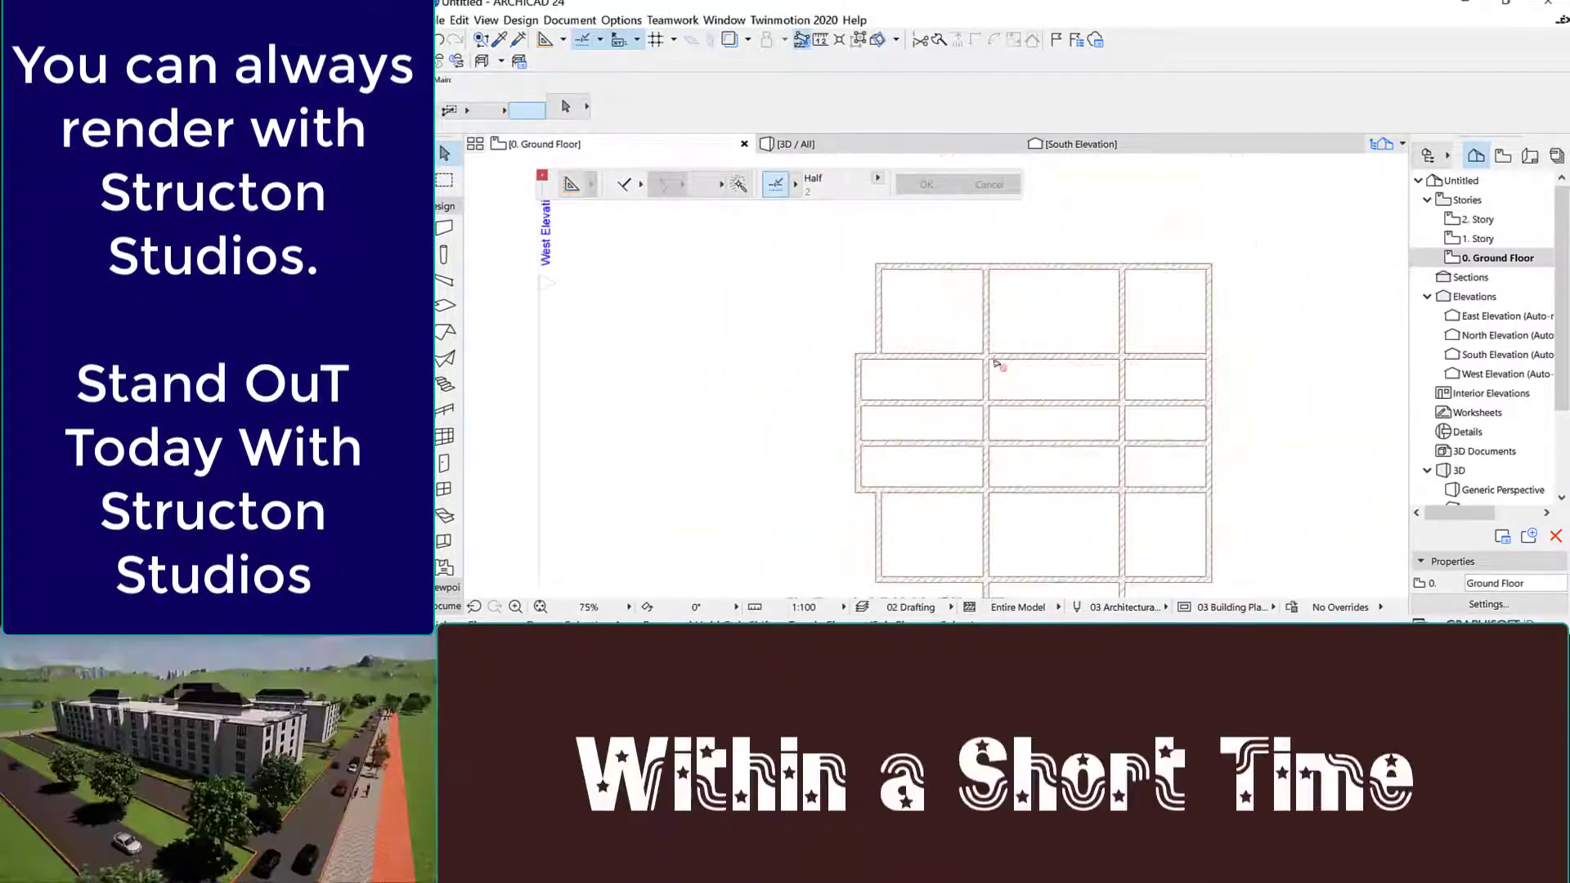
pyautogui.scroll(2, 994, 361)
pyautogui.click(982, 386)
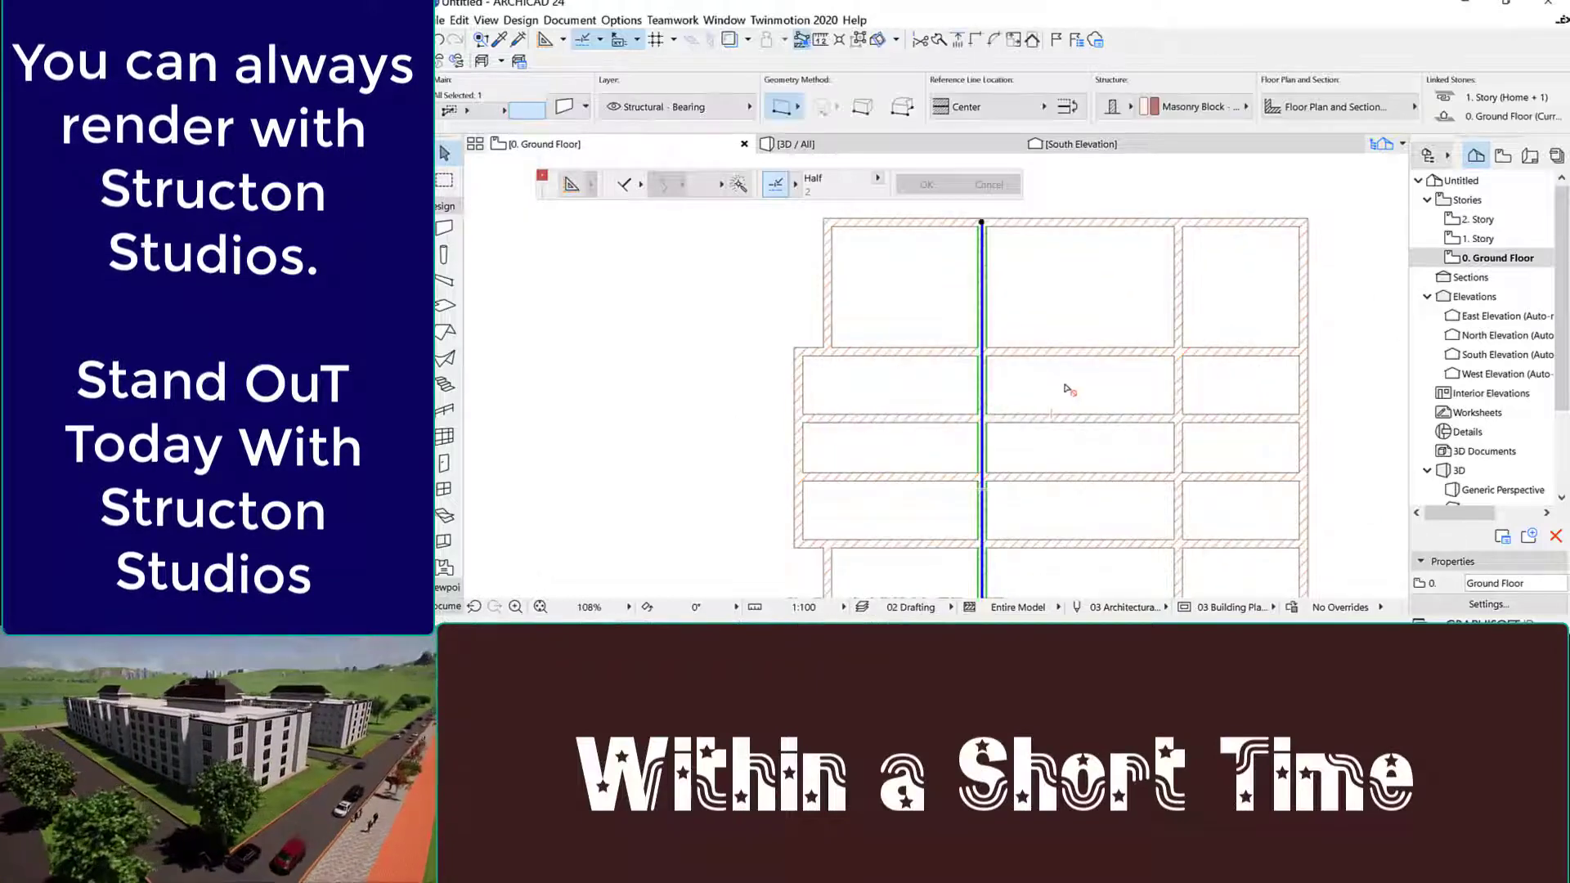
pyautogui.scroll(-2, 1094, 355)
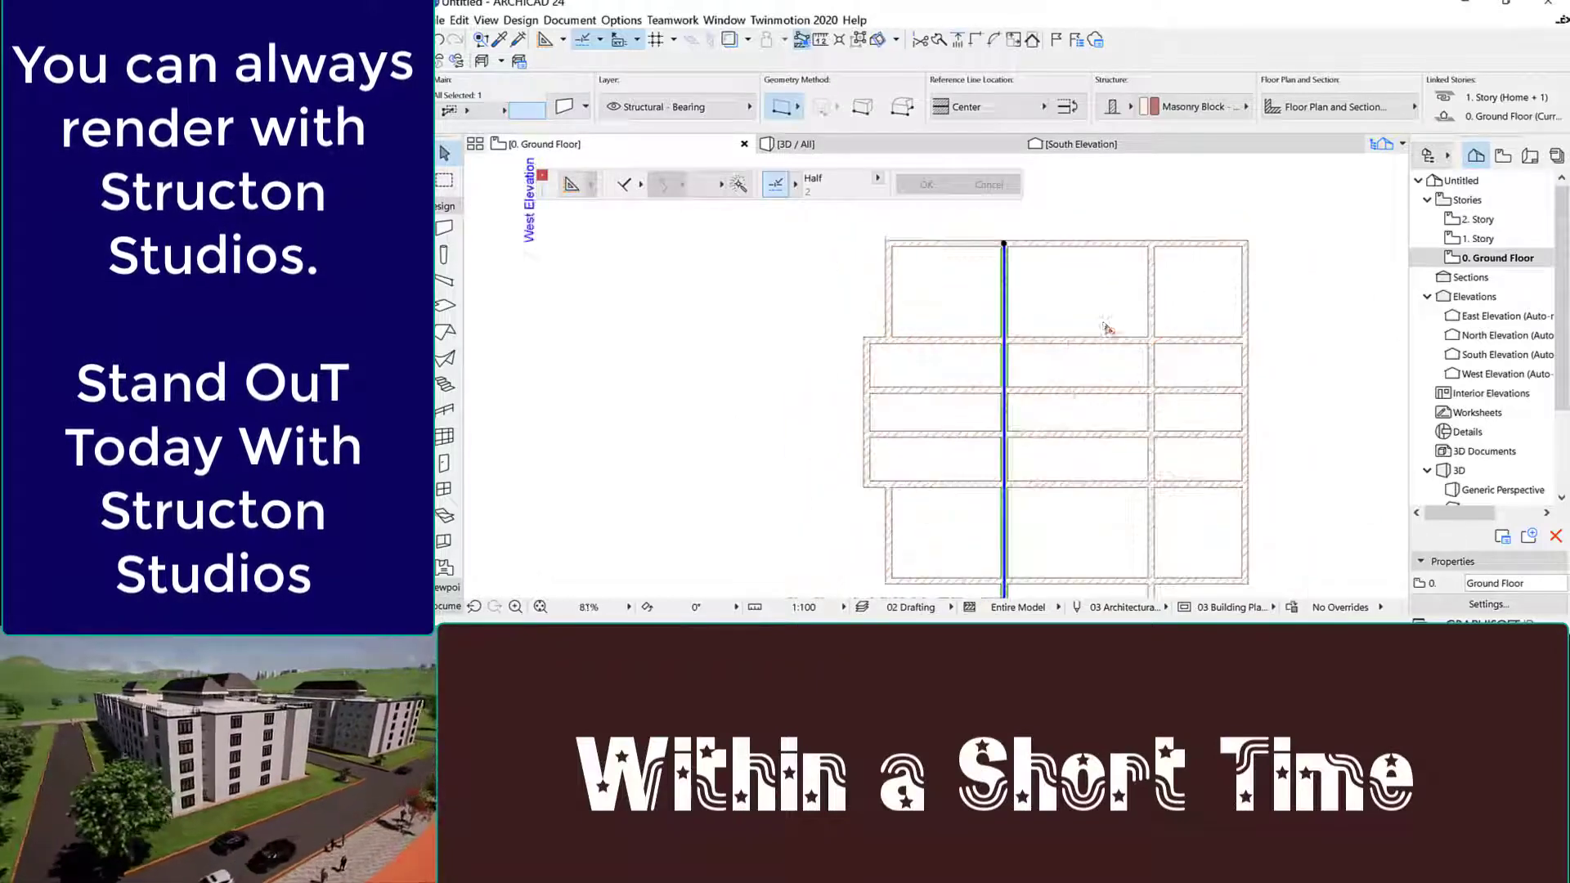
pyautogui.scroll(2, 1094, 345)
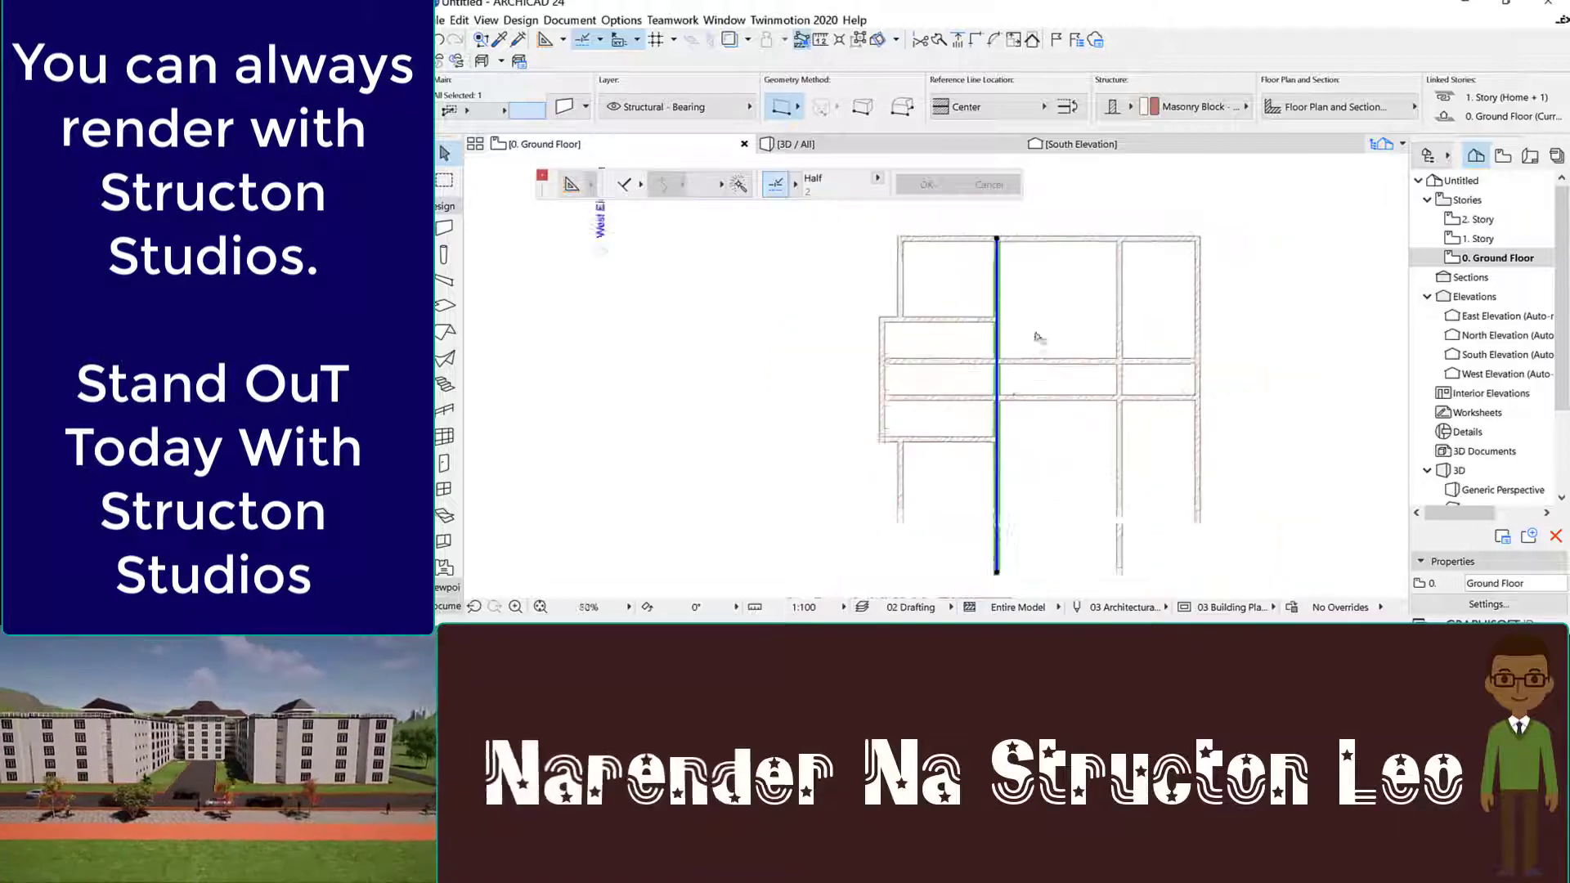
# Review the trimmed wall layout around the small western rooms and clear the wall selection
pyautogui.scroll(4, 1058, 460)
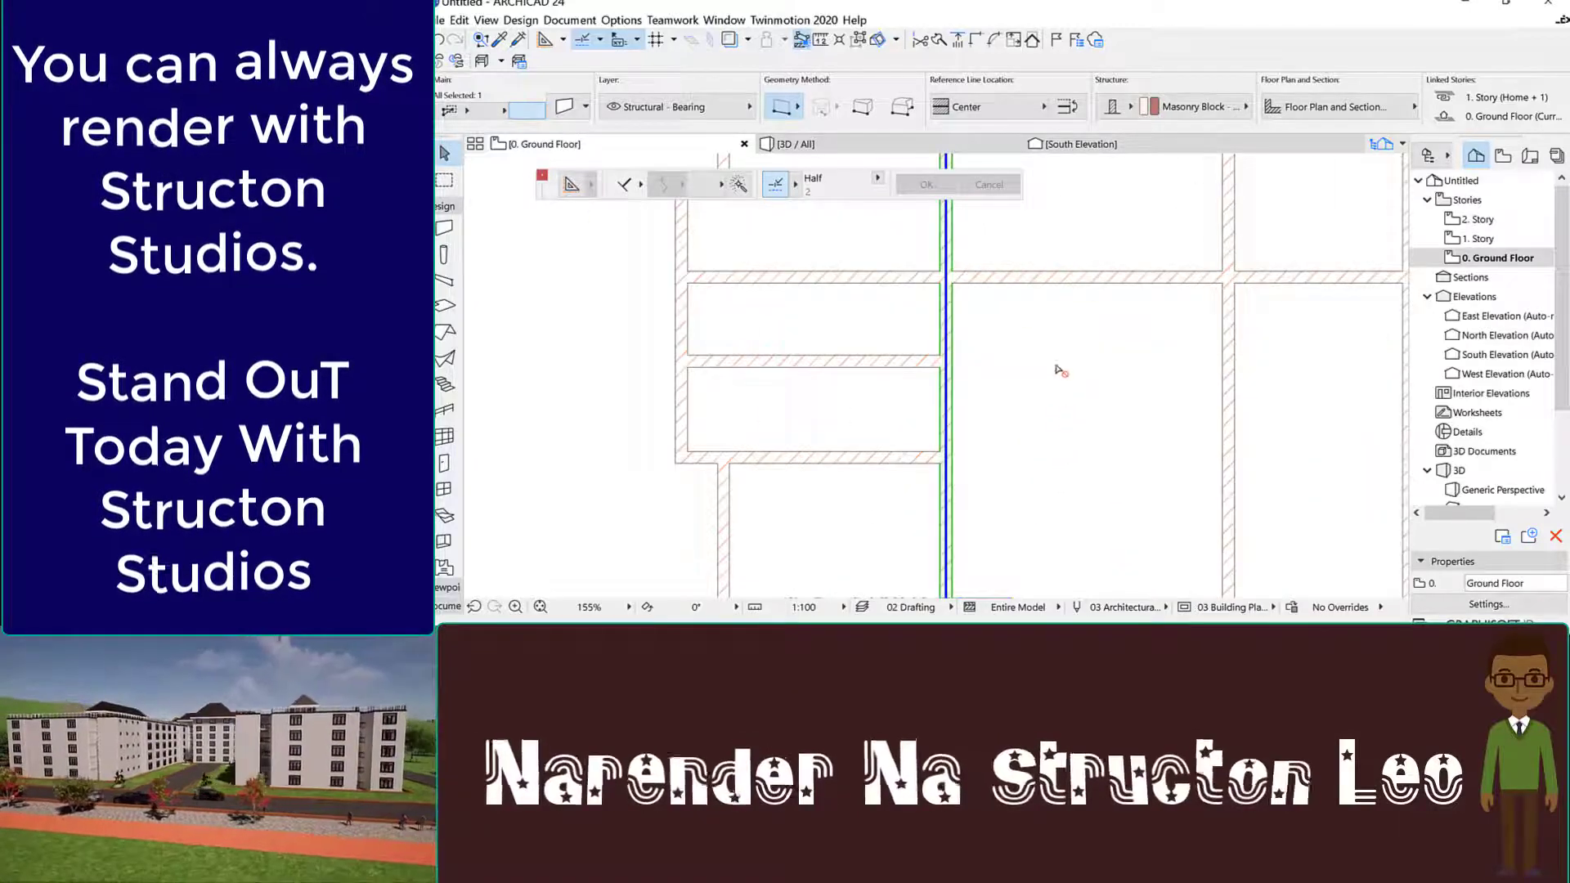
pyautogui.scroll(-8, 1054, 364)
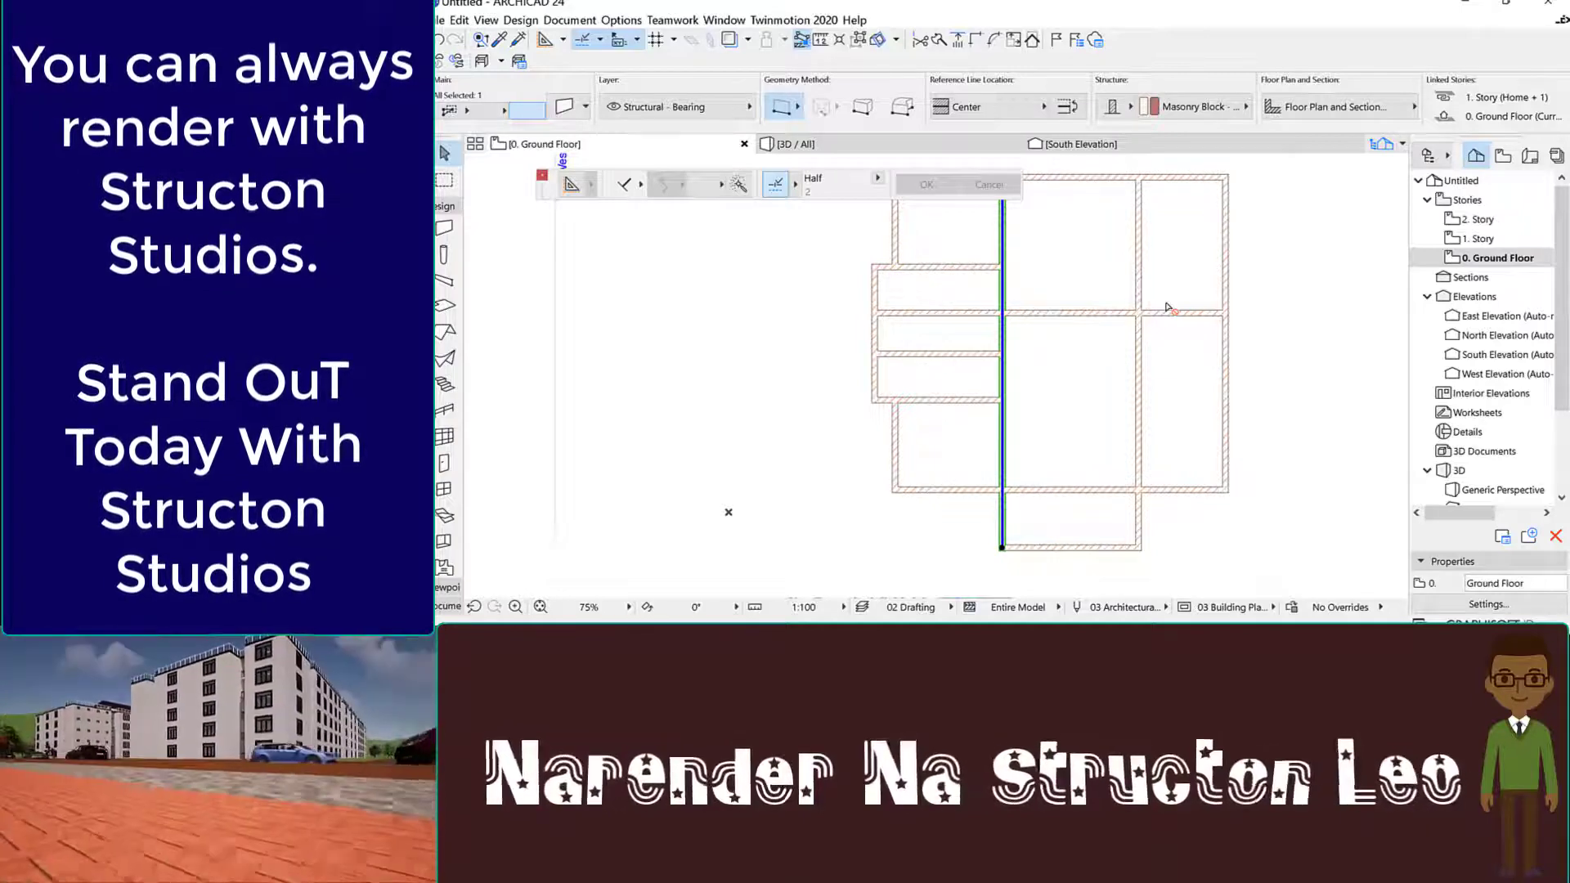
pyautogui.press('Escape')
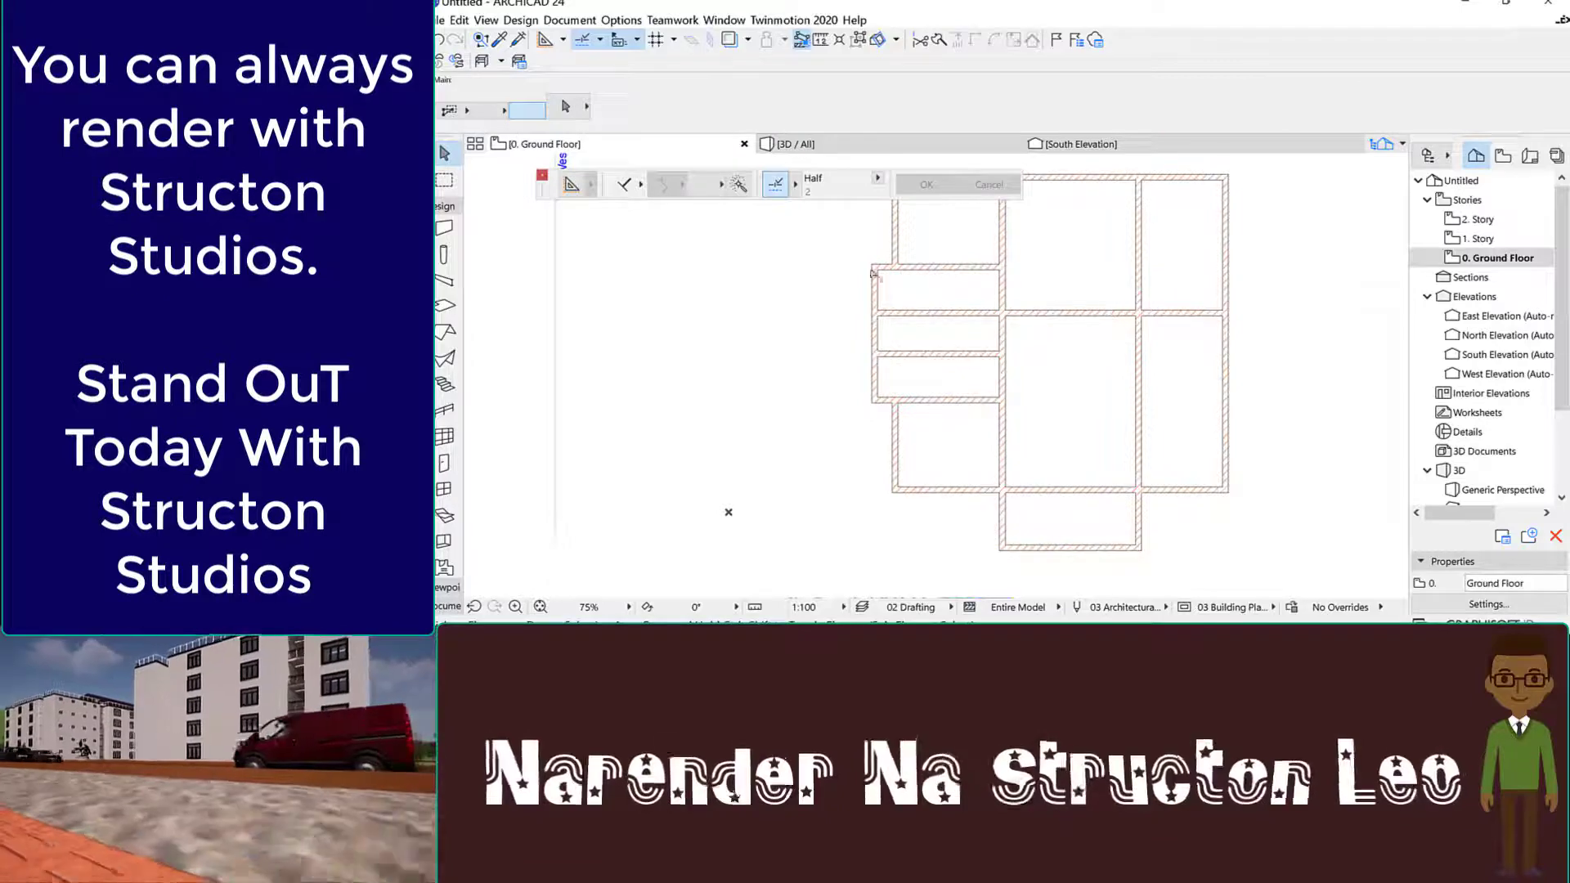
pyautogui.scroll(3, 1110, 309)
pyautogui.click(1081, 299)
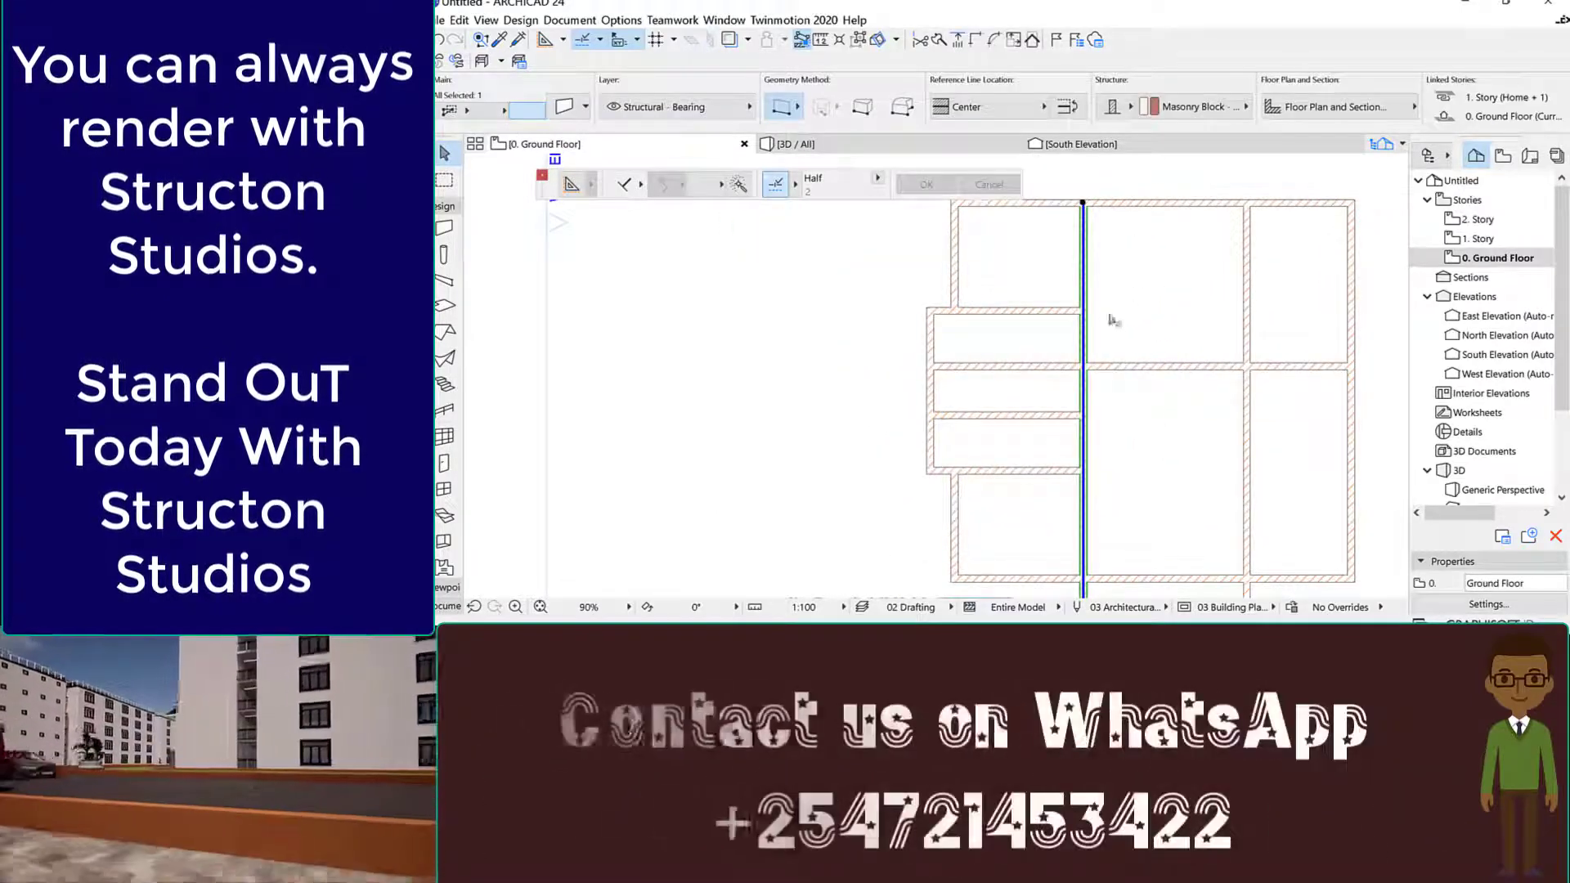
pyautogui.scroll(-3, 1090, 309)
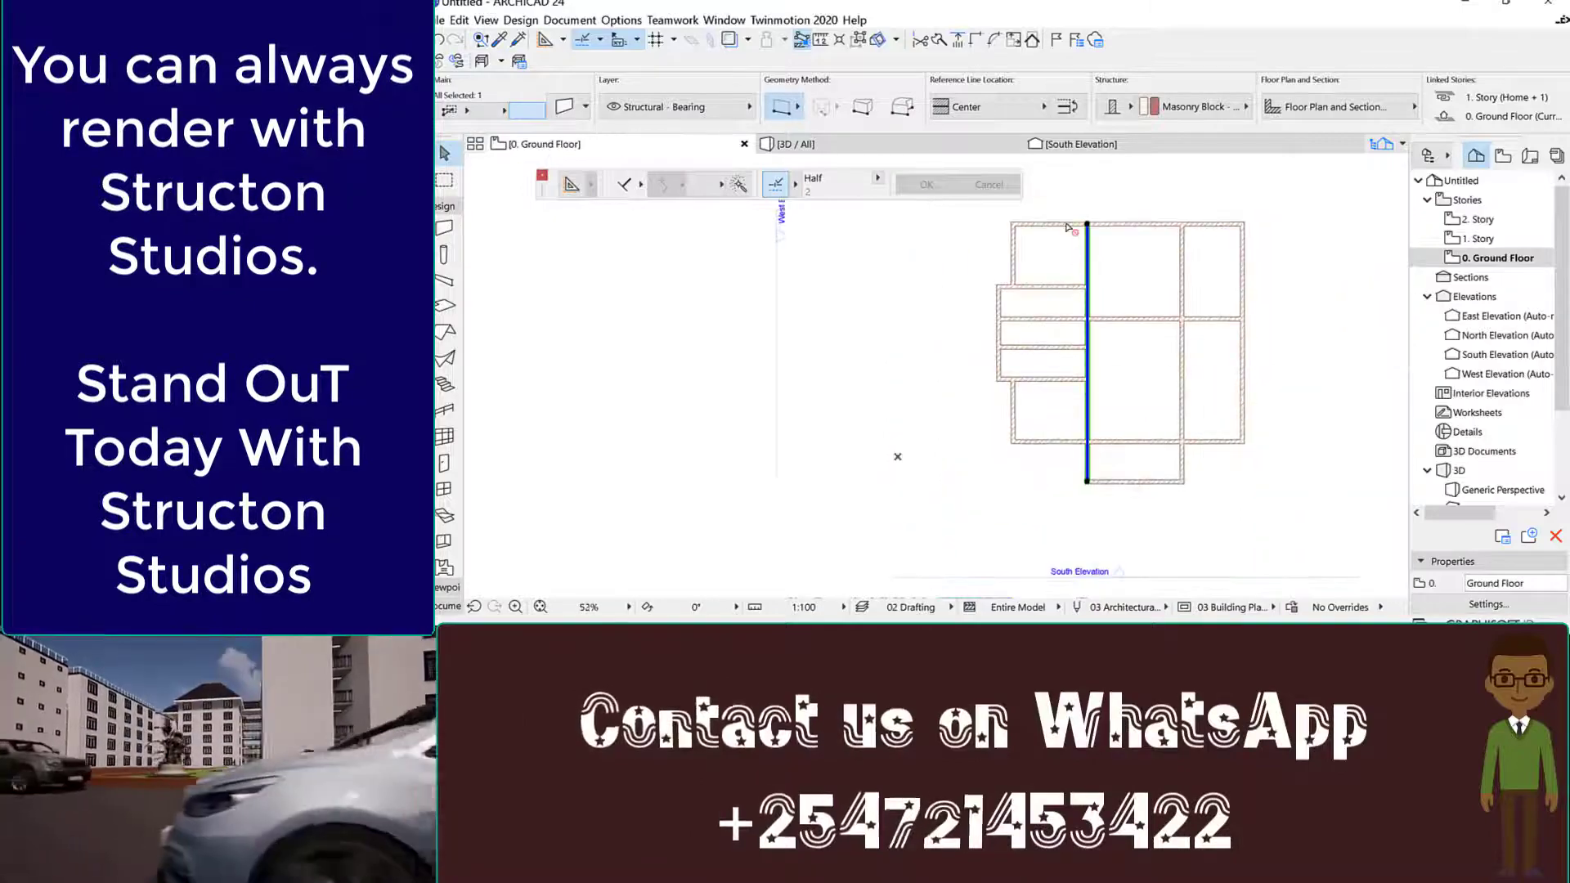
pyautogui.scroll(3, 1067, 253)
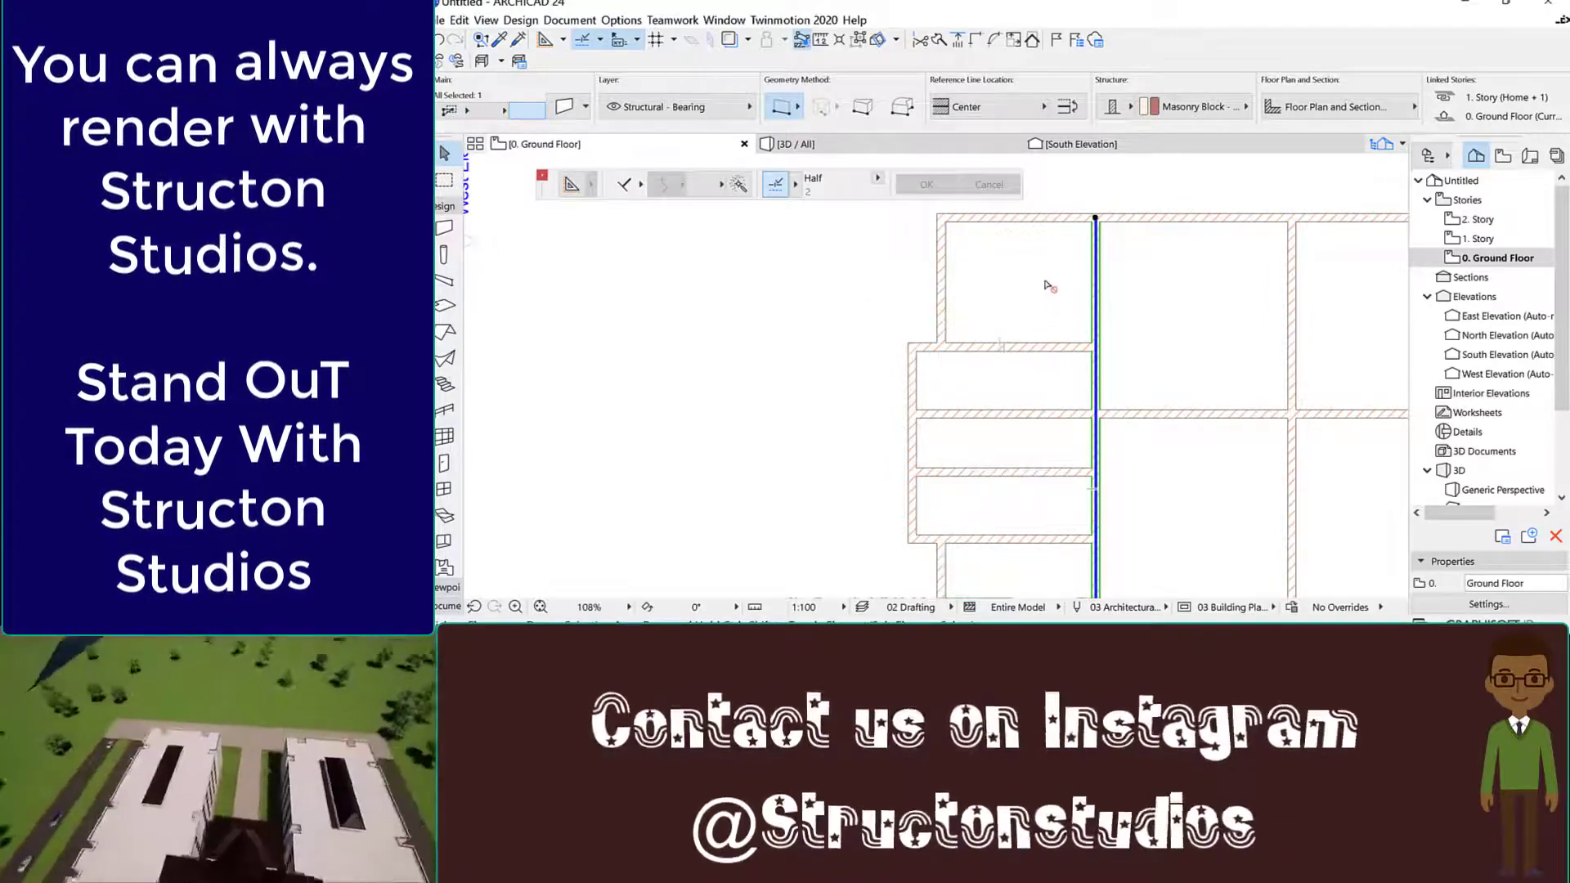
pyautogui.scroll(-3, 1055, 287)
pyautogui.scroll(3, 1070, 402)
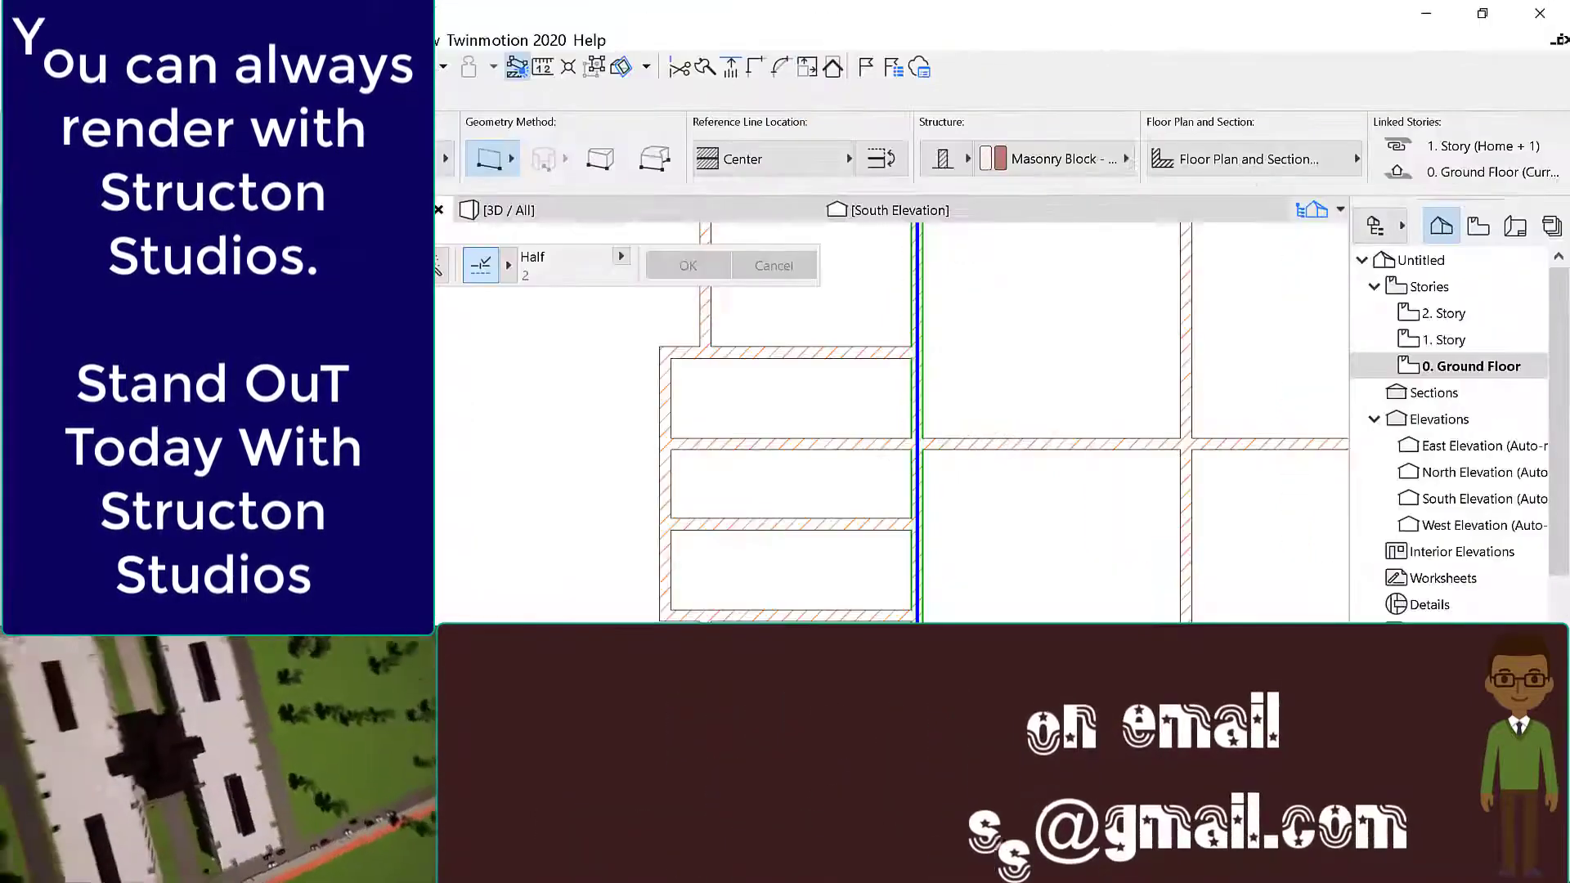
pyautogui.press('Escape')
pyautogui.scroll(-2, 914, 565)
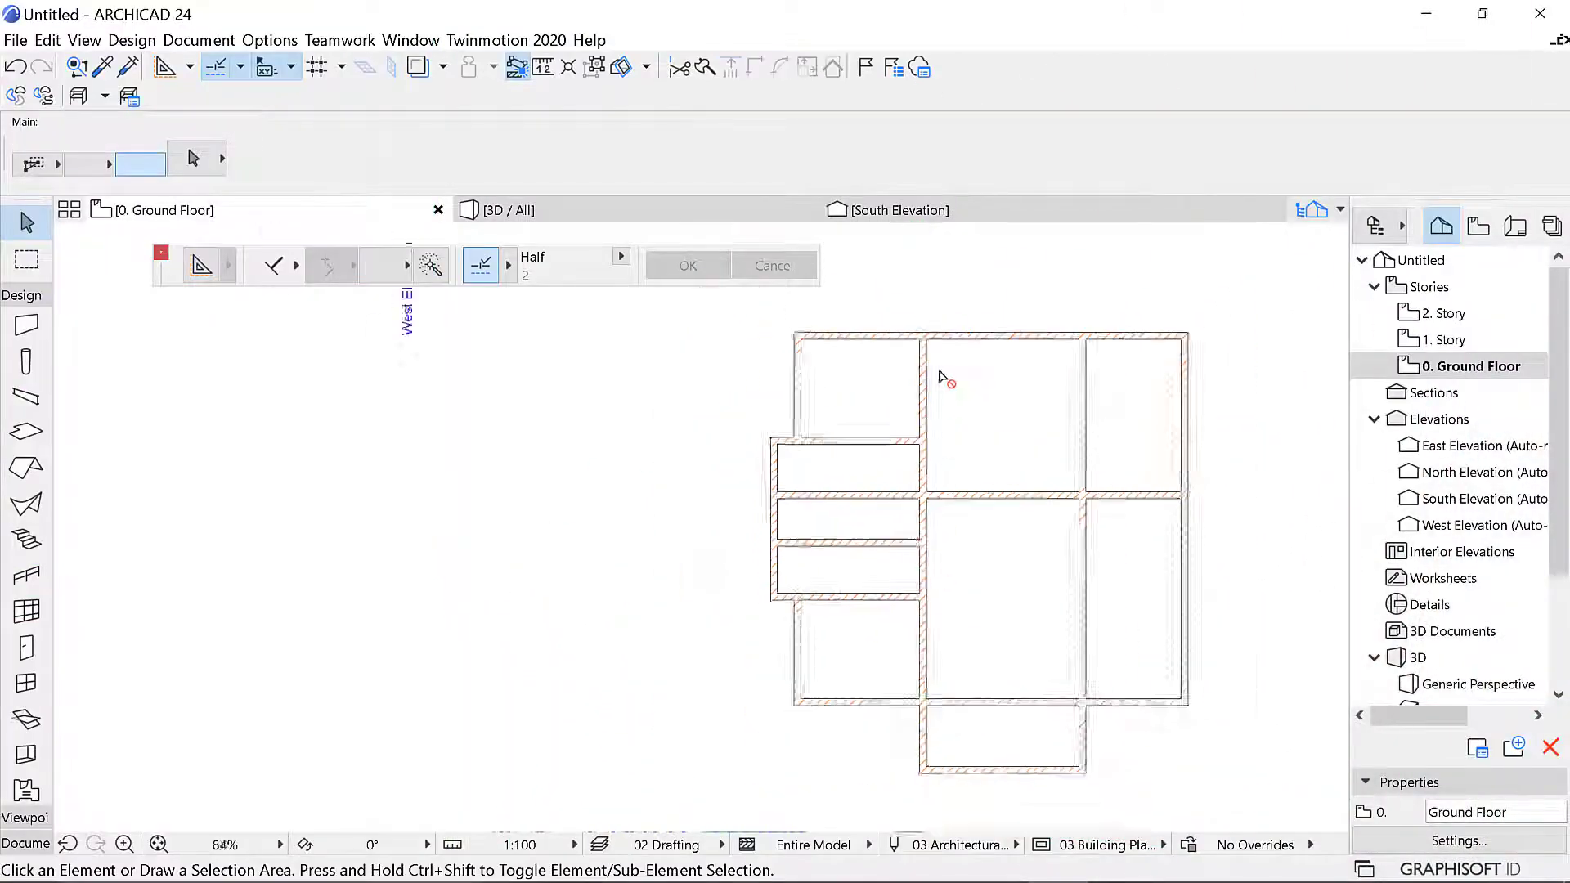
# Copy the third vertical wall from the west 1400 to the west
pyautogui.scroll(3, 939, 375)
pyautogui.click(909, 441)
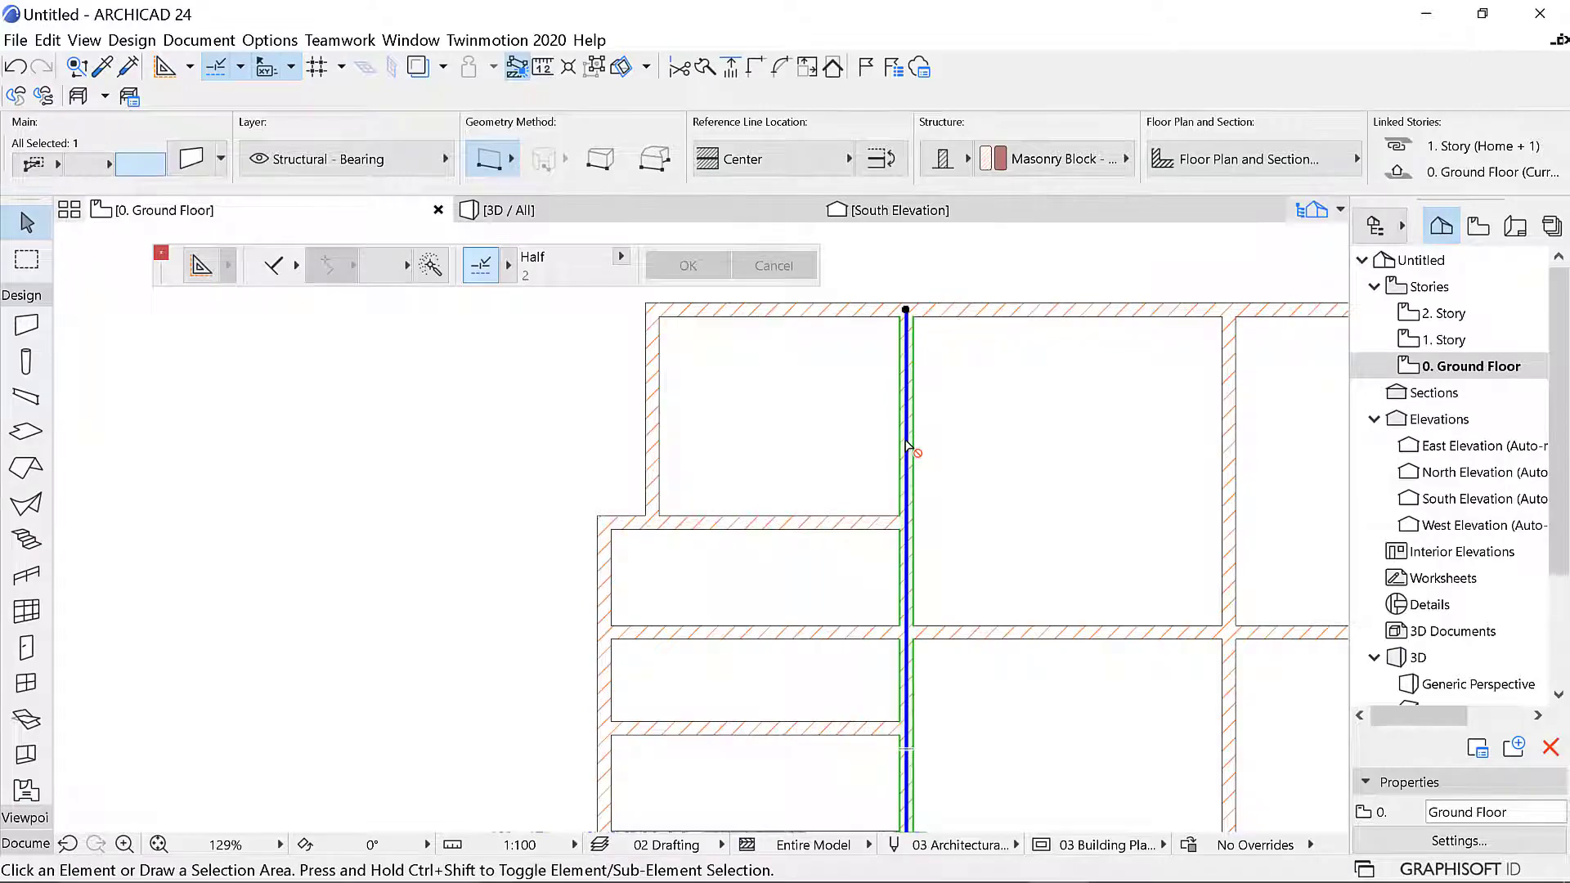
pyautogui.rightClick(910, 279)
pyautogui.moveTo(1014, 479)
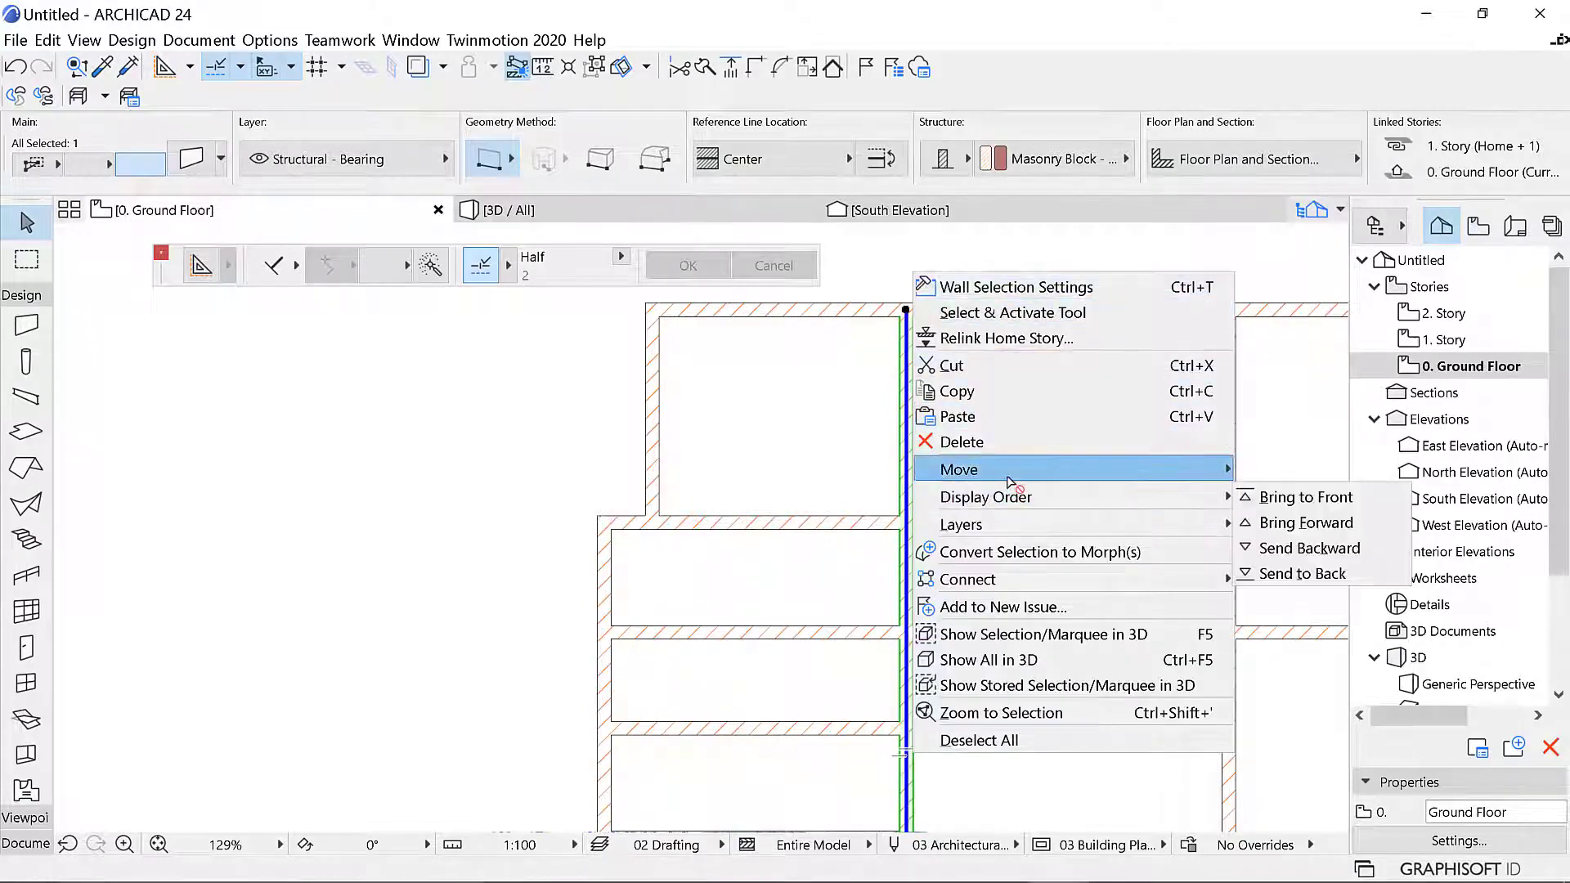
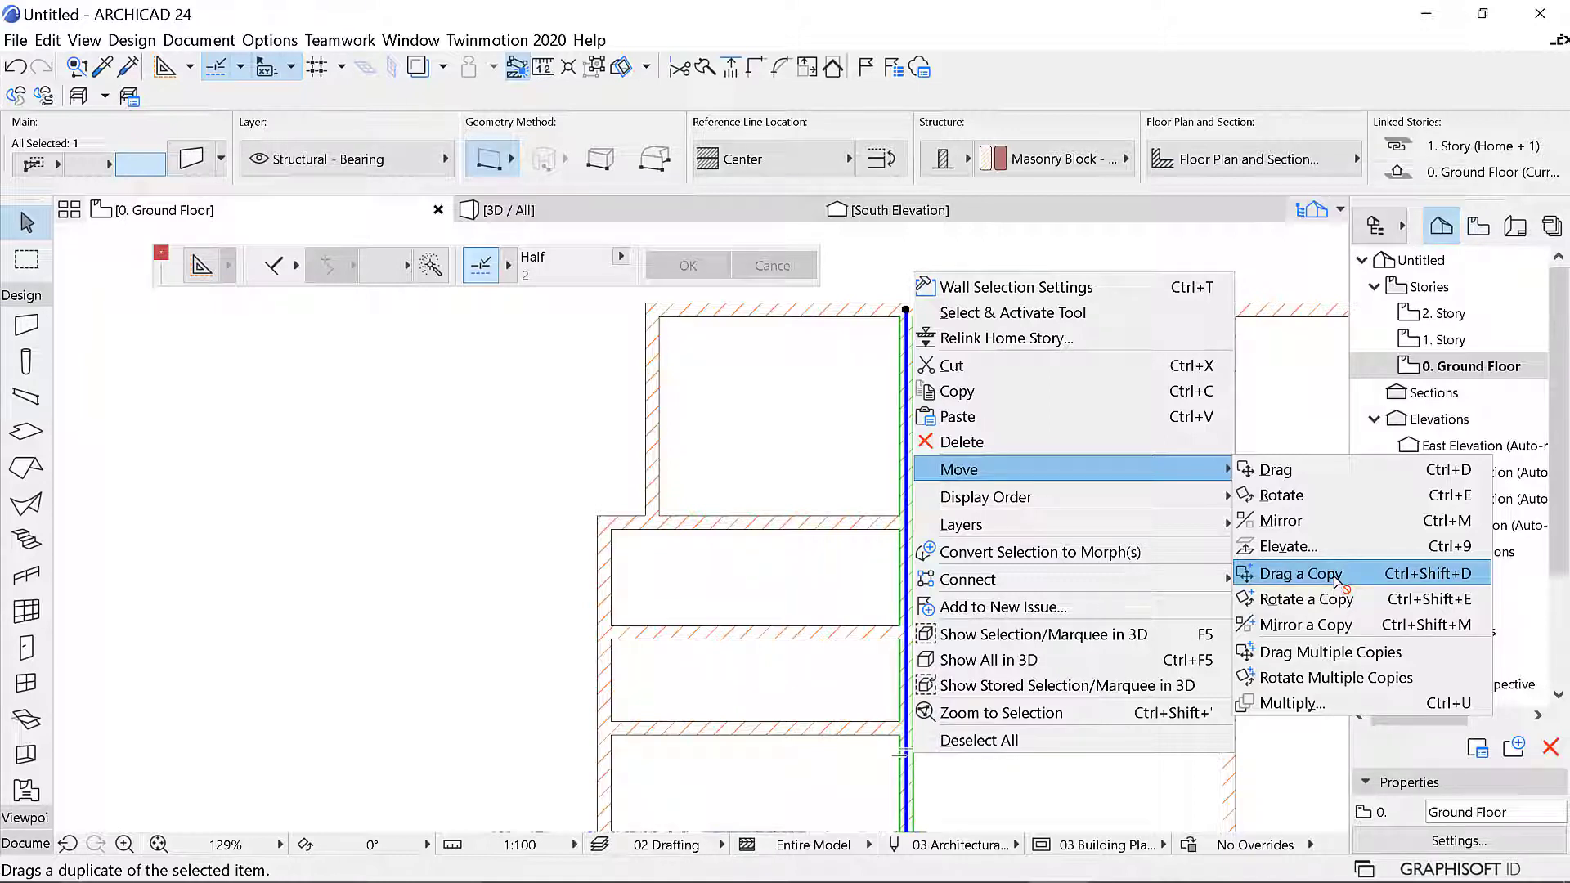
pyautogui.click(1325, 574)
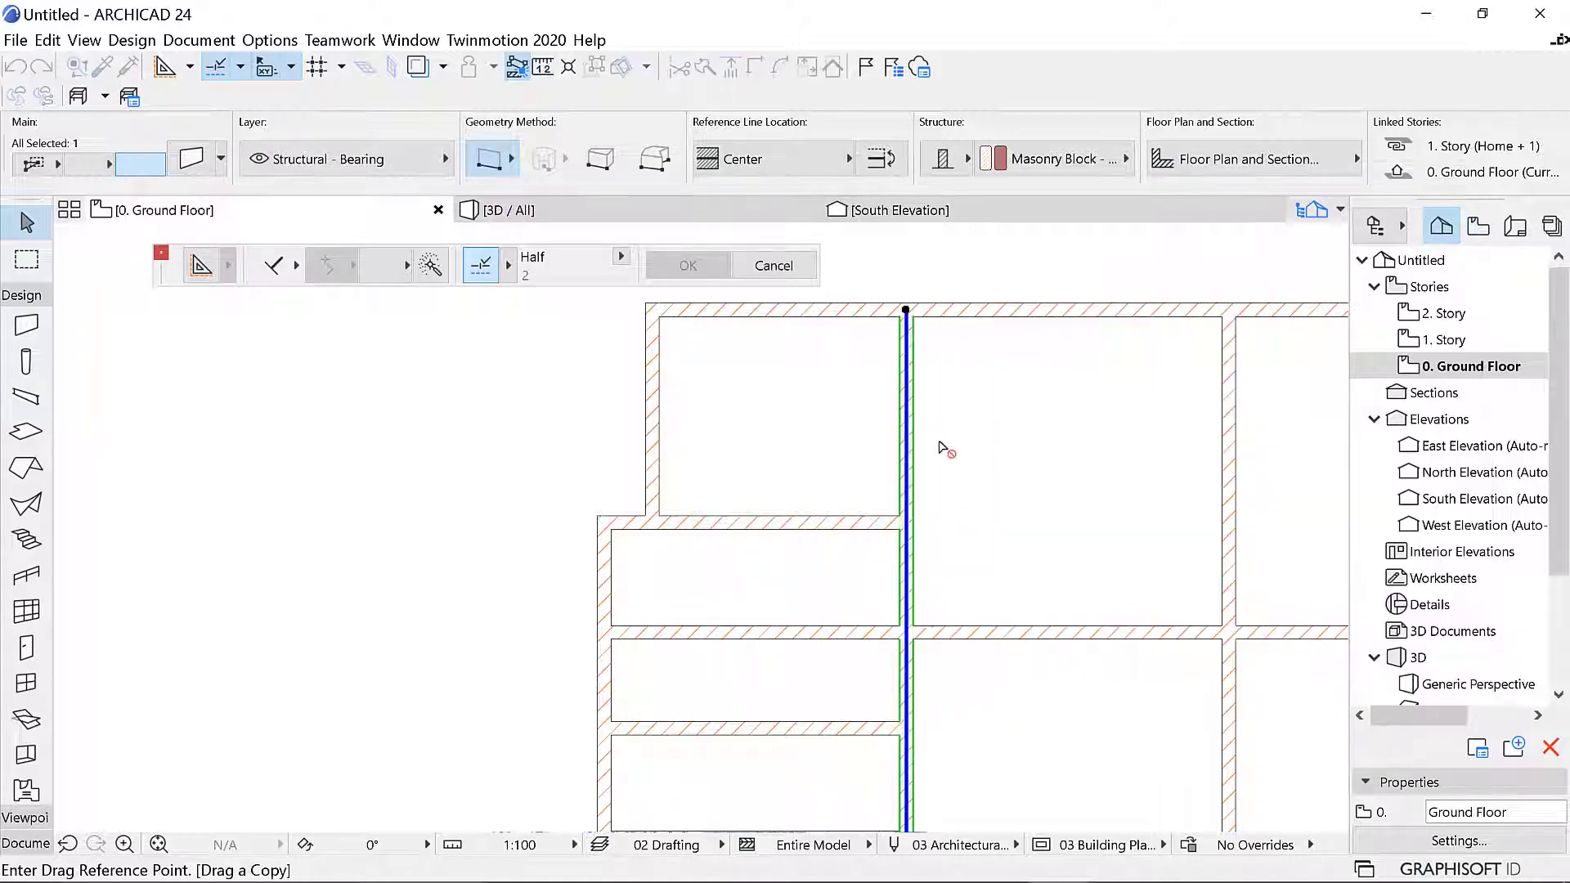
pyautogui.scroll(5, 947, 449)
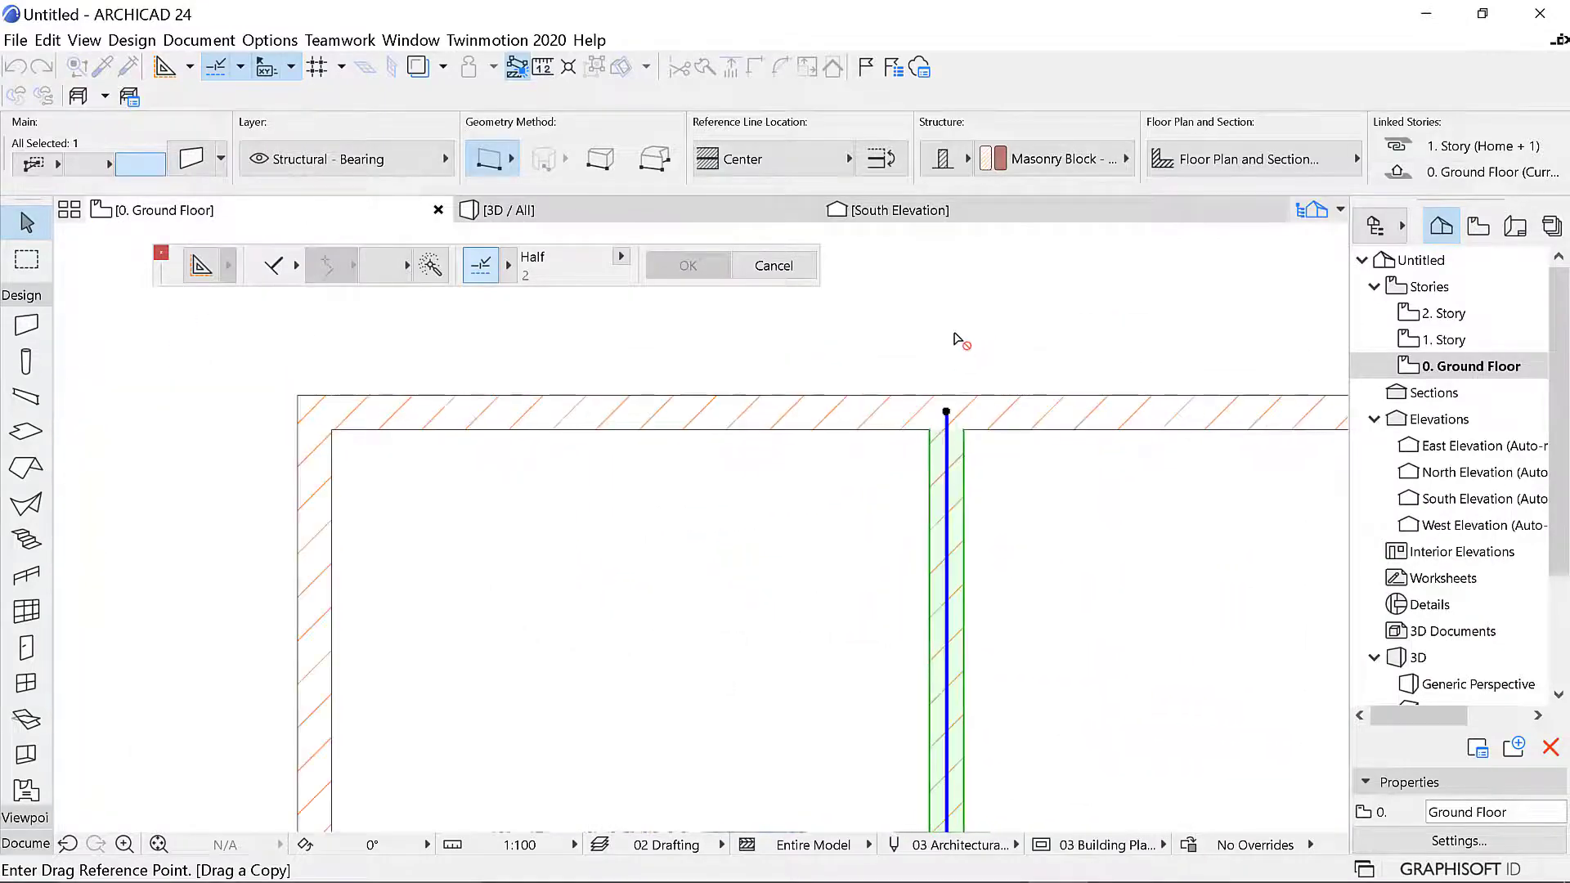
pyautogui.scroll(-3, 963, 339)
pyautogui.scroll(4, 963, 339)
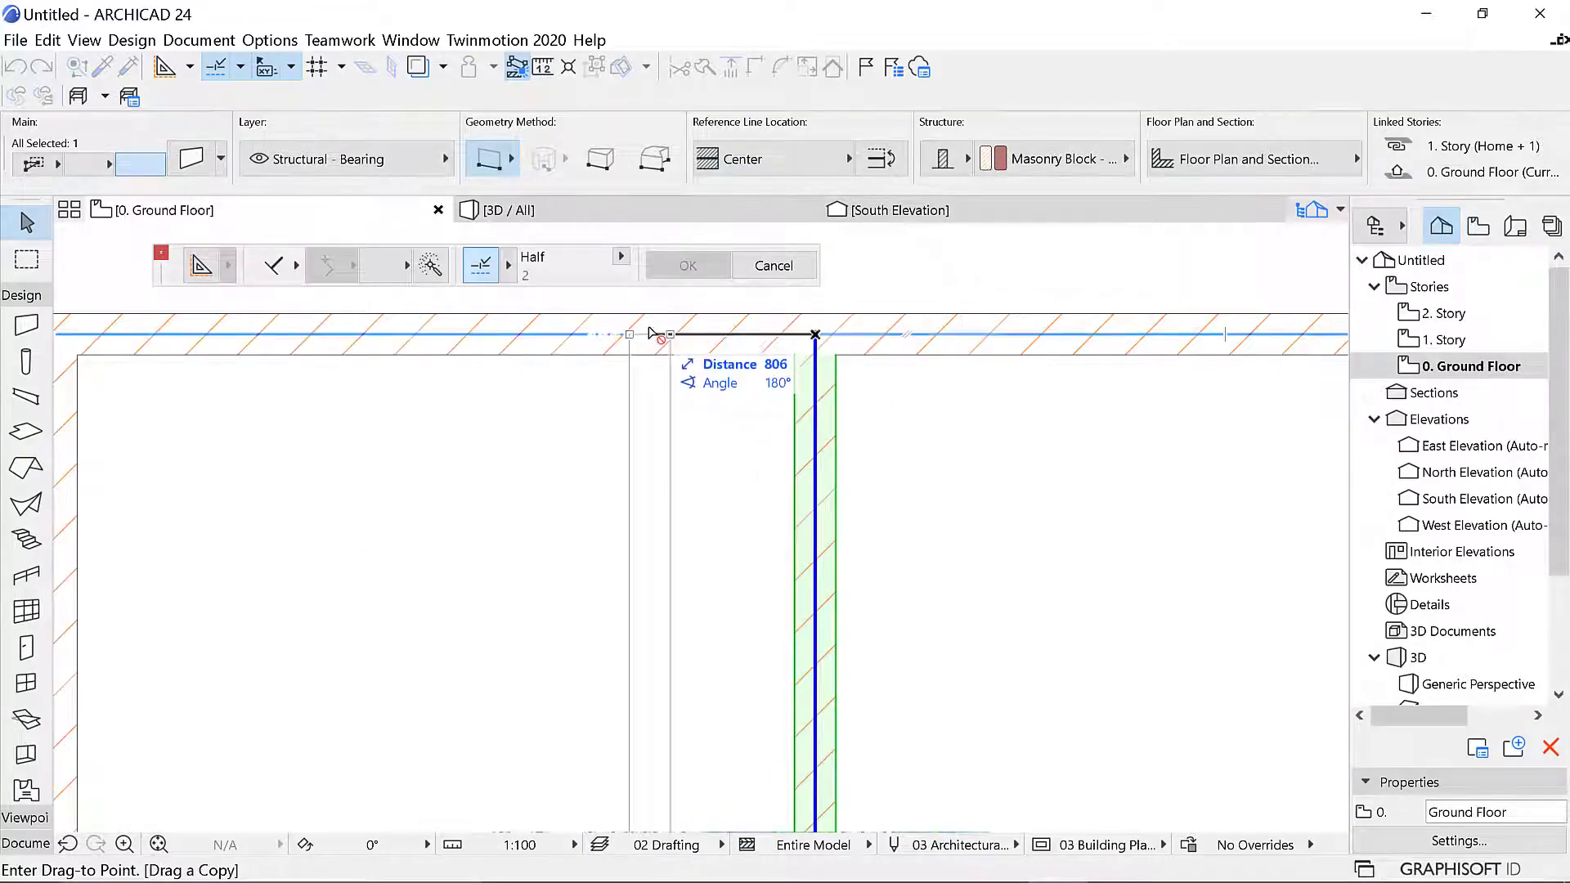
pyautogui.write('1400')
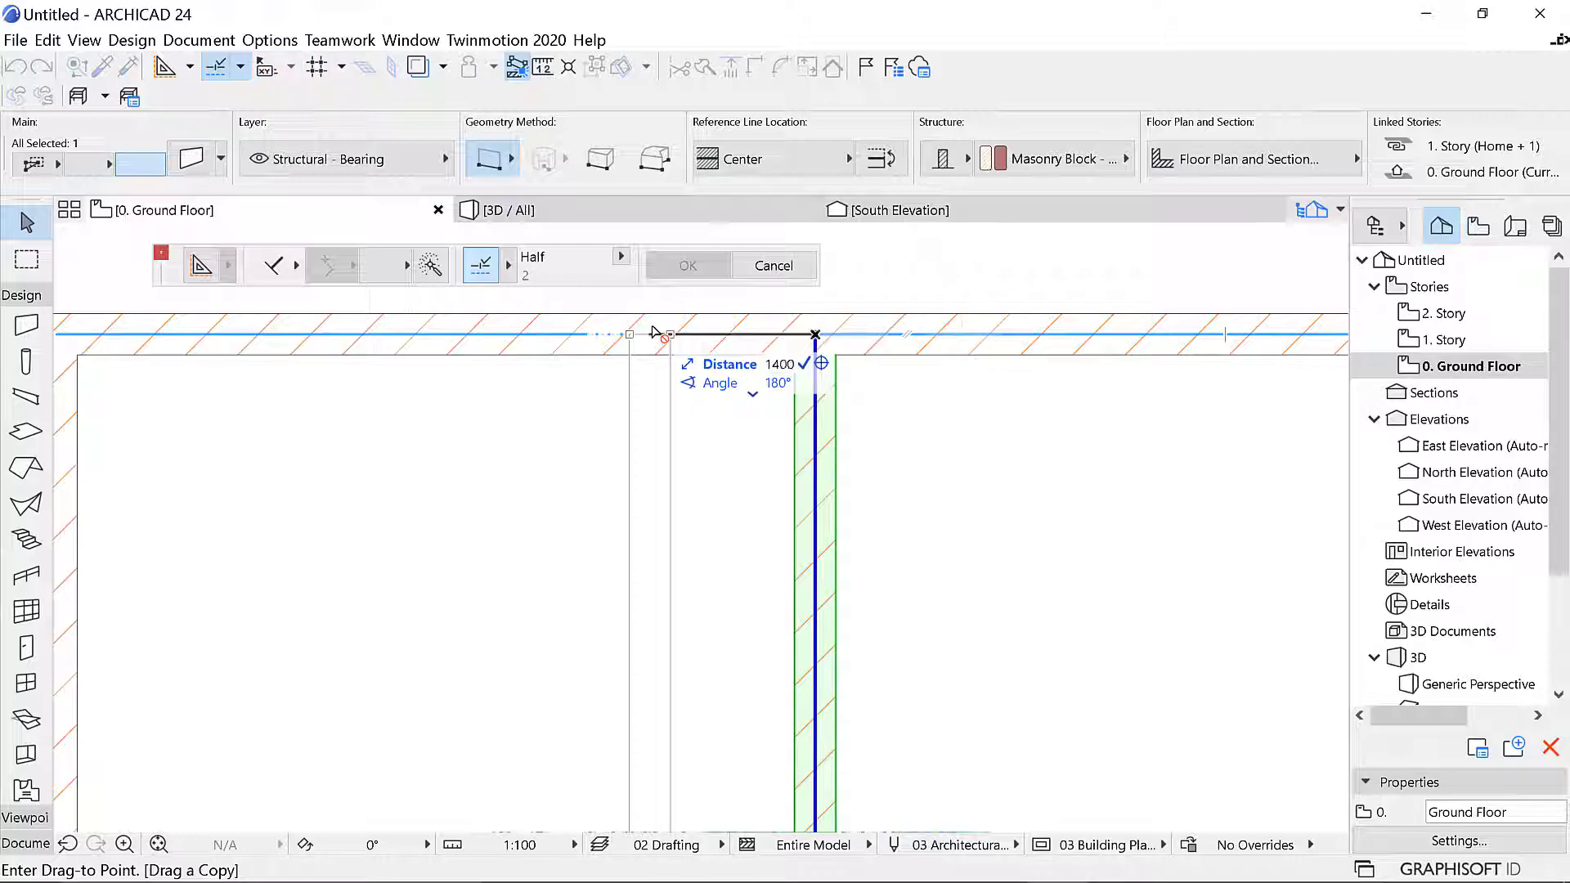
pyautogui.press('Return')
pyautogui.click(914, 433)
pyautogui.scroll(-3, 914, 429)
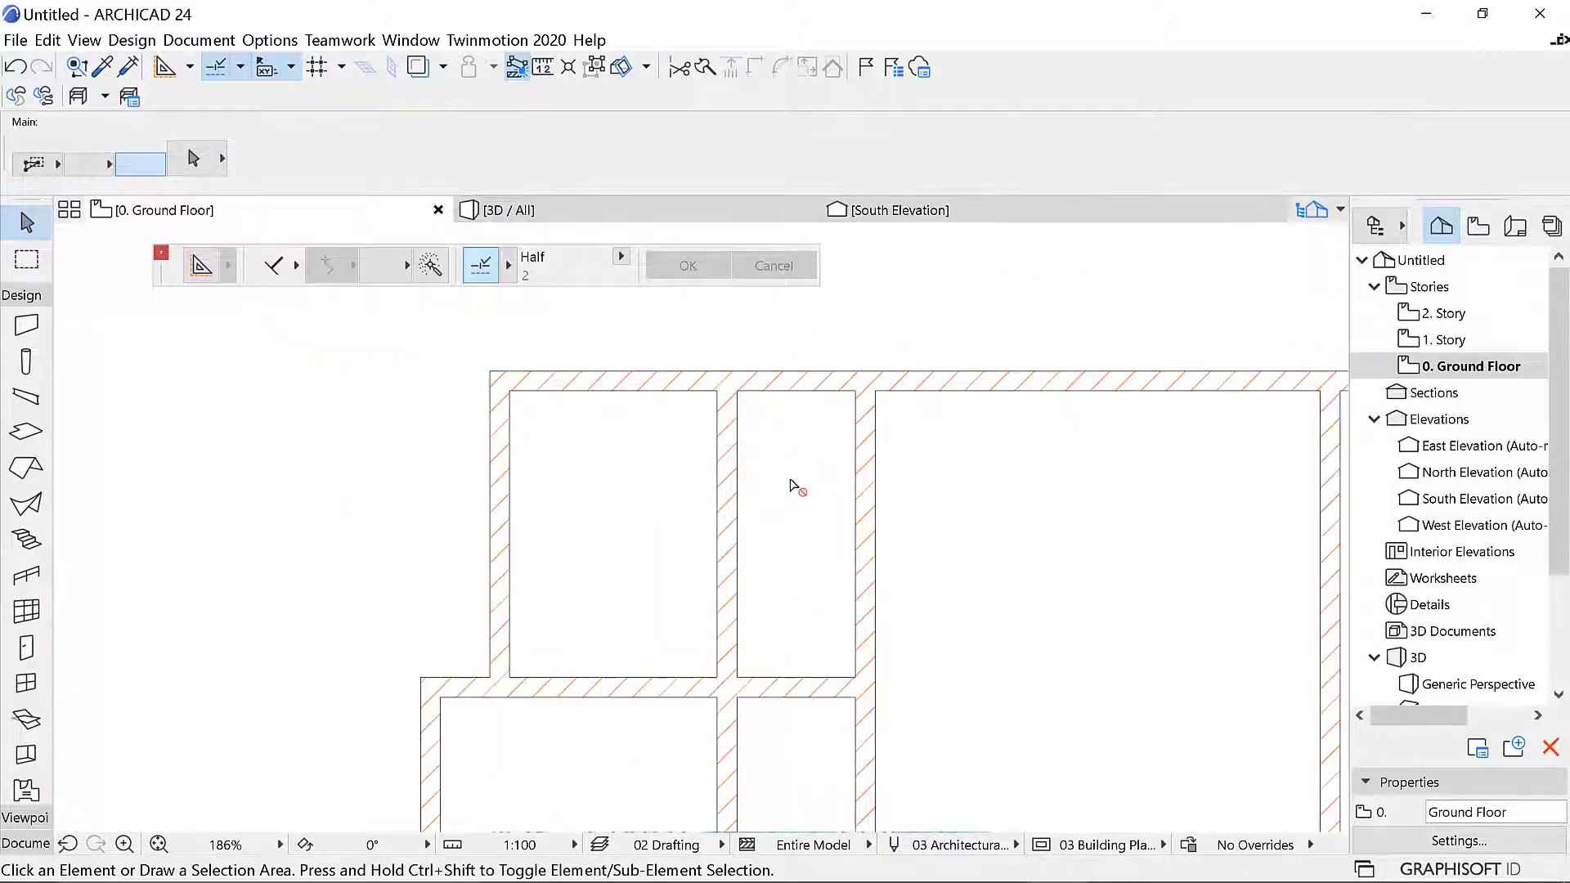
# Trim the new vertical wall copy north of the northern short horizontal wall and south of the southern short horizontal wall
pyautogui.scroll(-2, 821, 462)
pyautogui.scroll(4, 798, 539)
pyautogui.scroll(-4, 832, 475)
pyautogui.scroll(3, 831, 622)
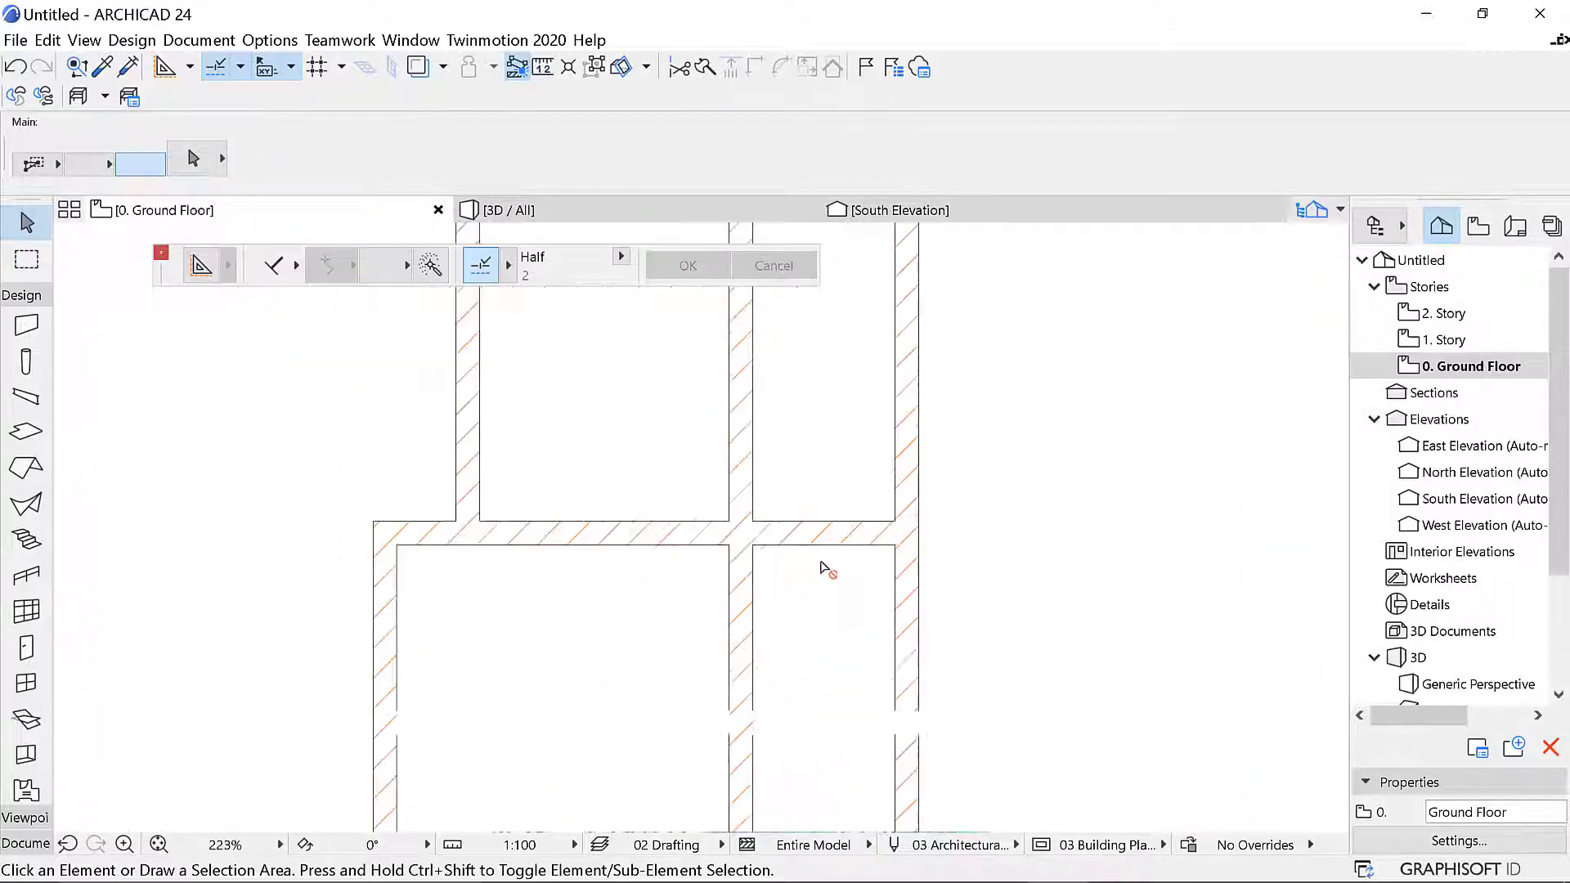
pyautogui.click(827, 536)
pyautogui.scroll(-2, 888, 446)
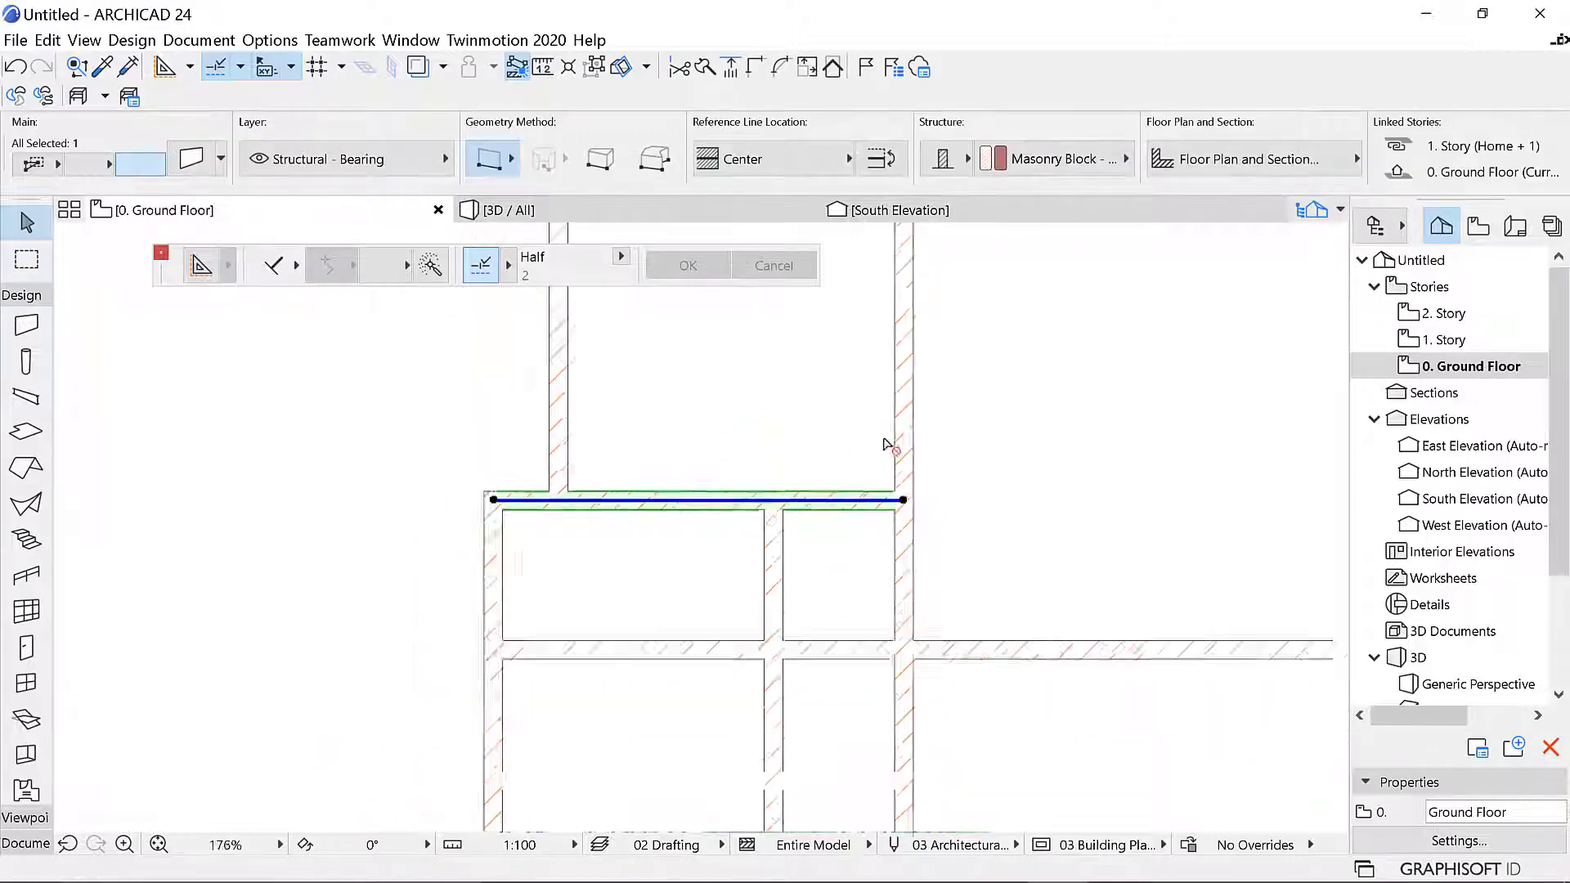
pyautogui.scroll(-2, 885, 446)
pyautogui.scroll(3, 880, 718)
pyautogui.scroll(2, 719, 512)
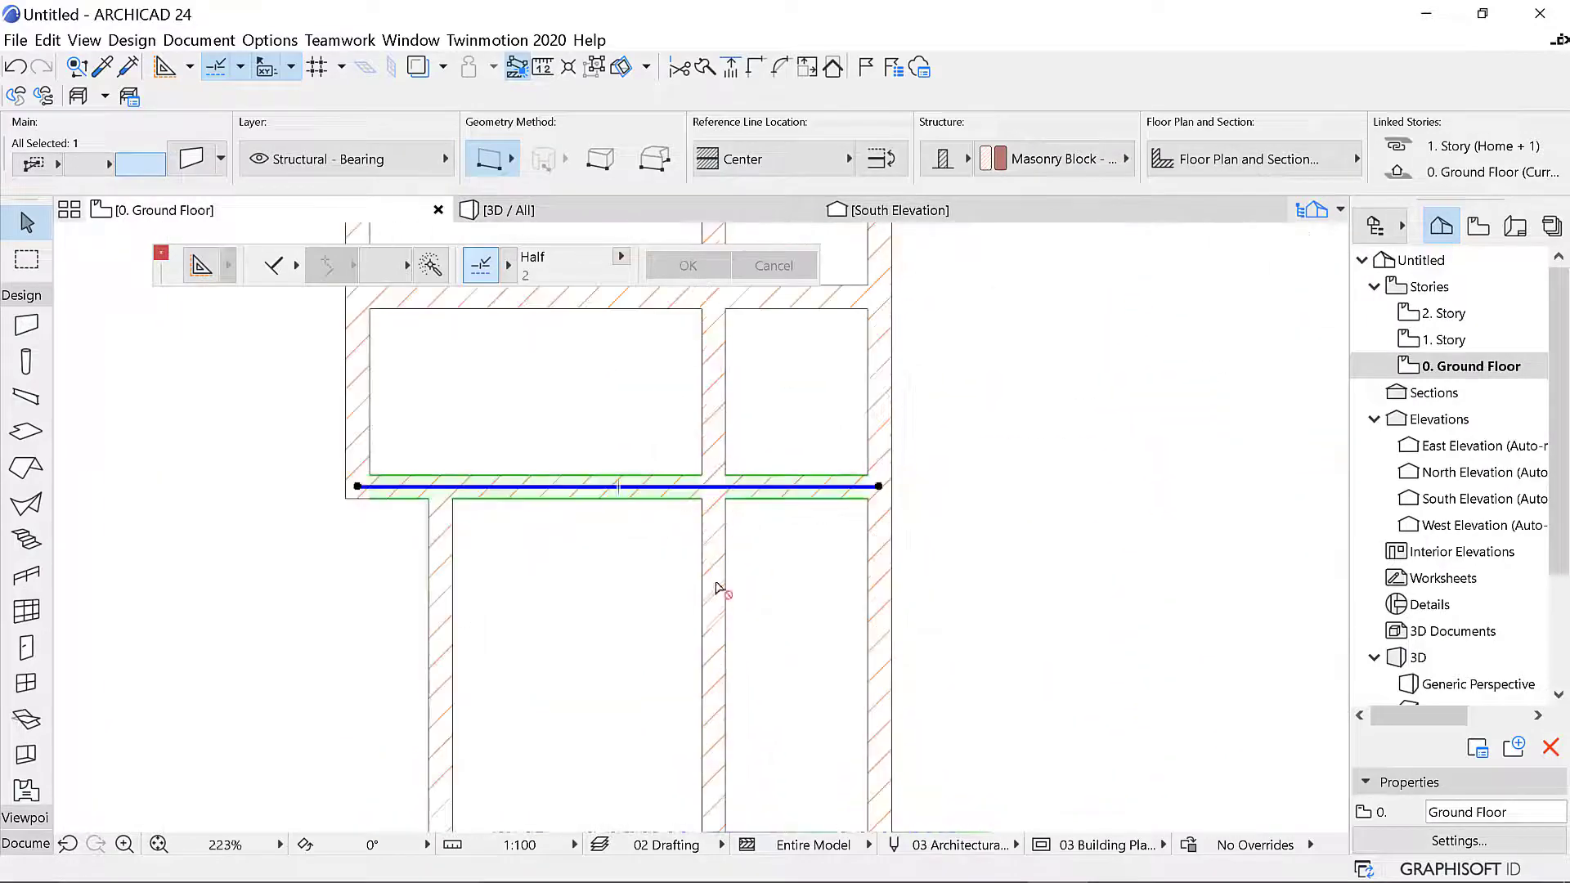
pyautogui.scroll(-9, 851, 571)
pyautogui.press('Escape')
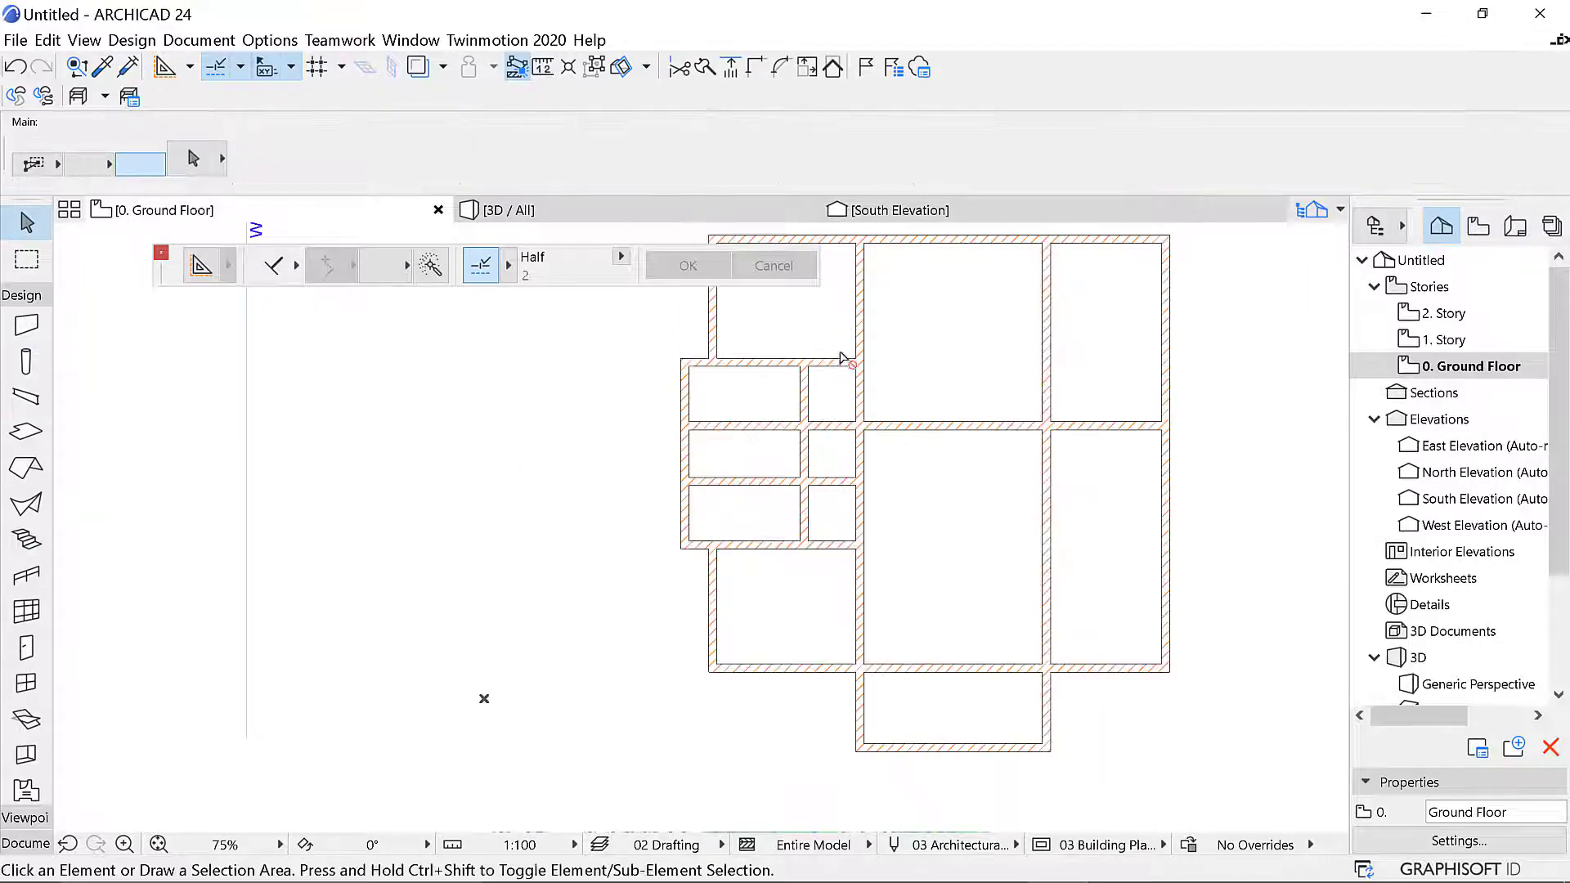
# Dimension the small northern room's width between the new partition and the wall east of it, including both wall thicknesses
pyautogui.scroll(6, 843, 358)
pyautogui.click(24, 296)
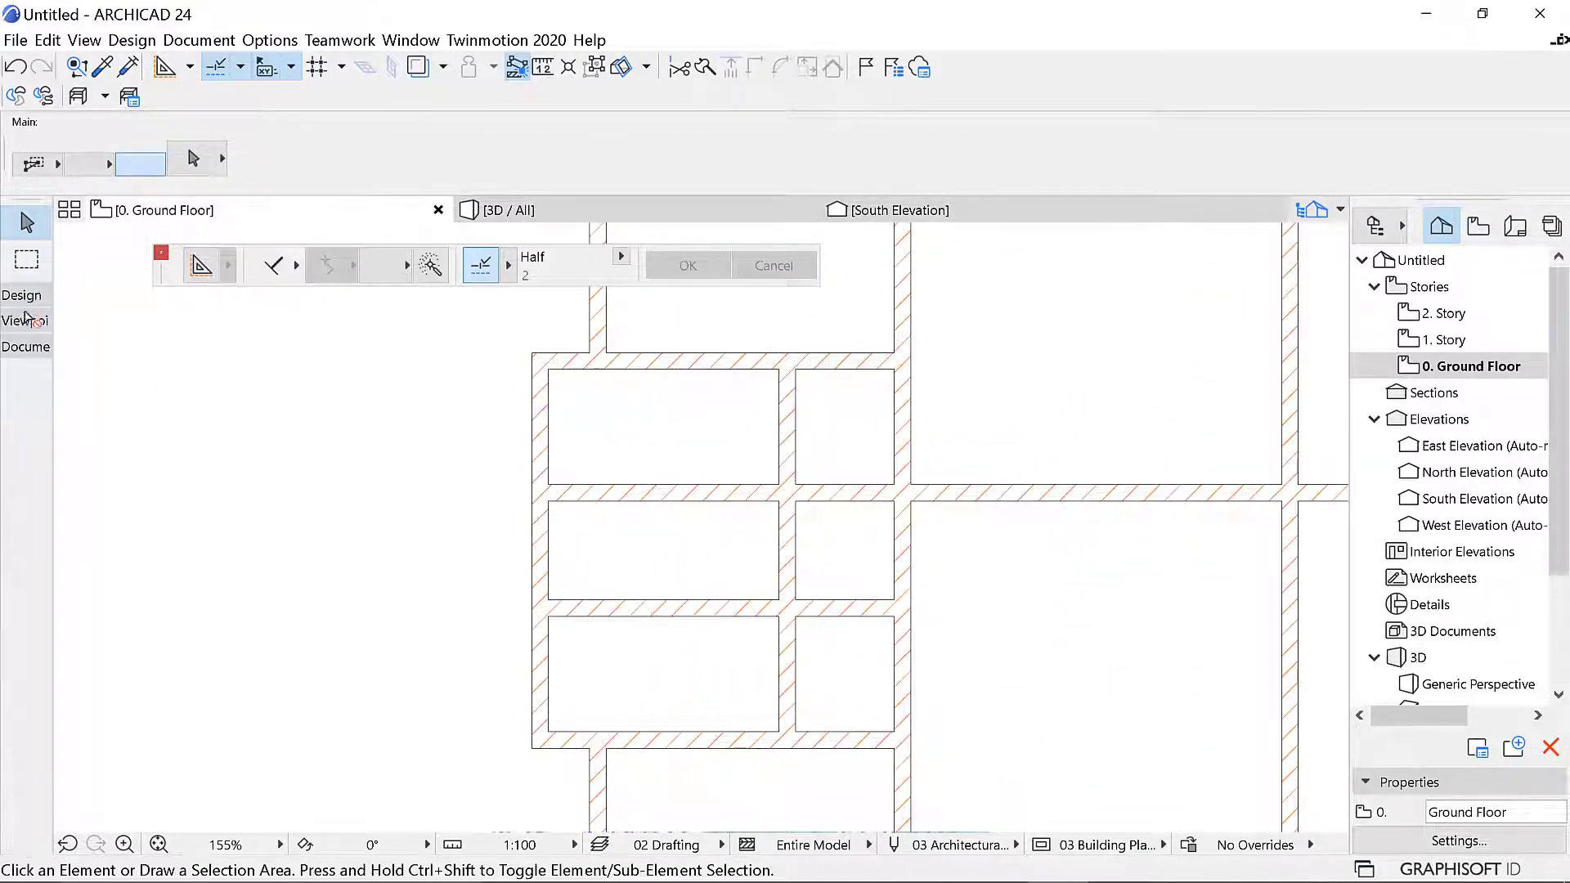
pyautogui.click(25, 347)
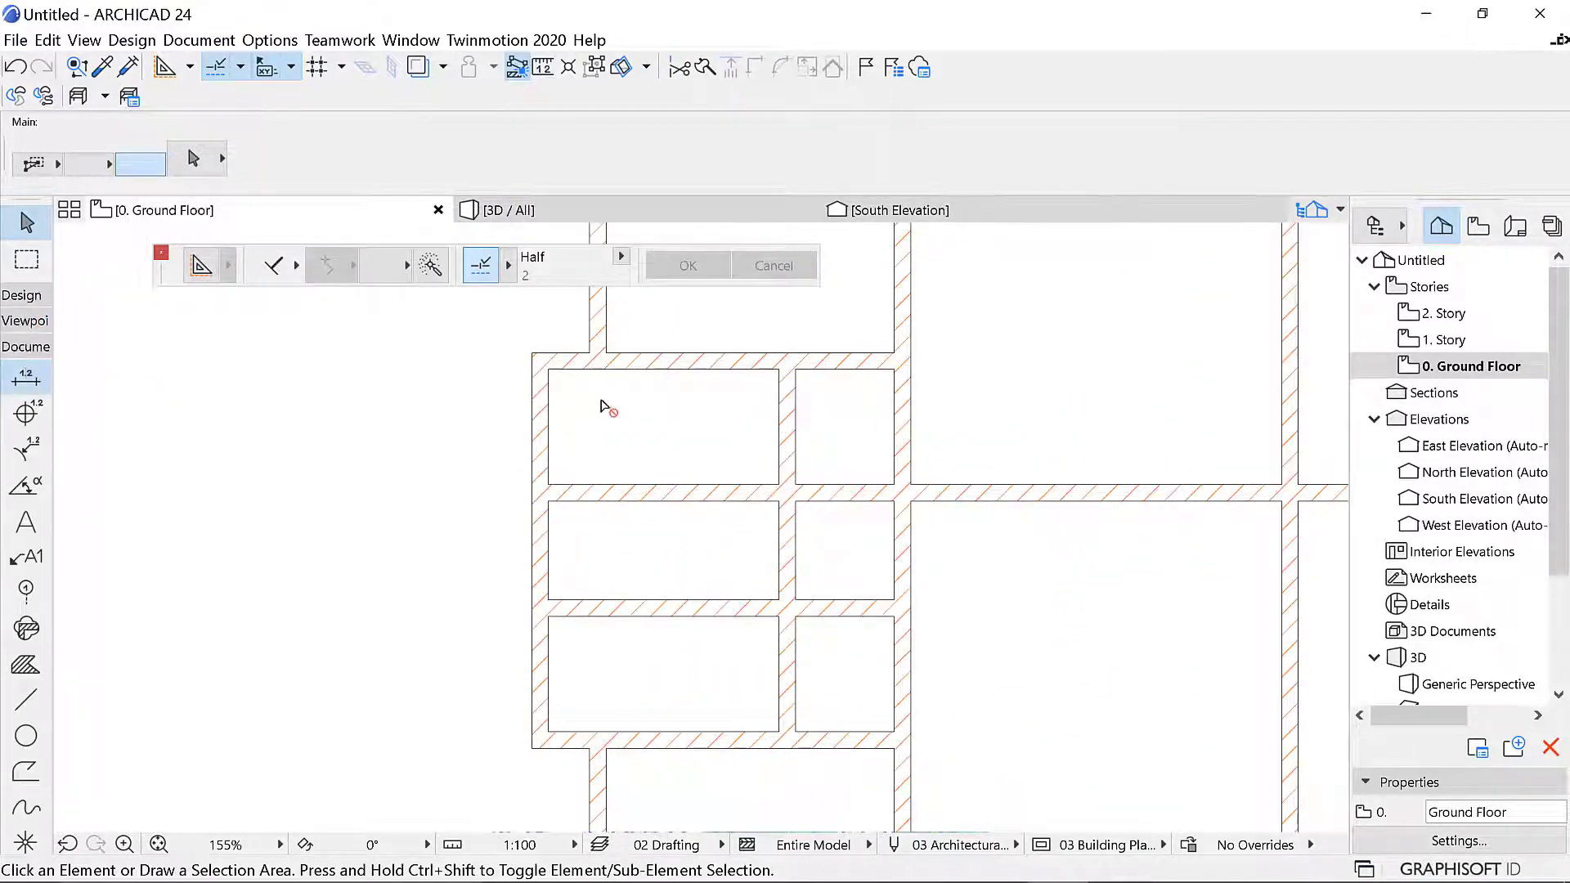
pyautogui.scroll(6, 932, 377)
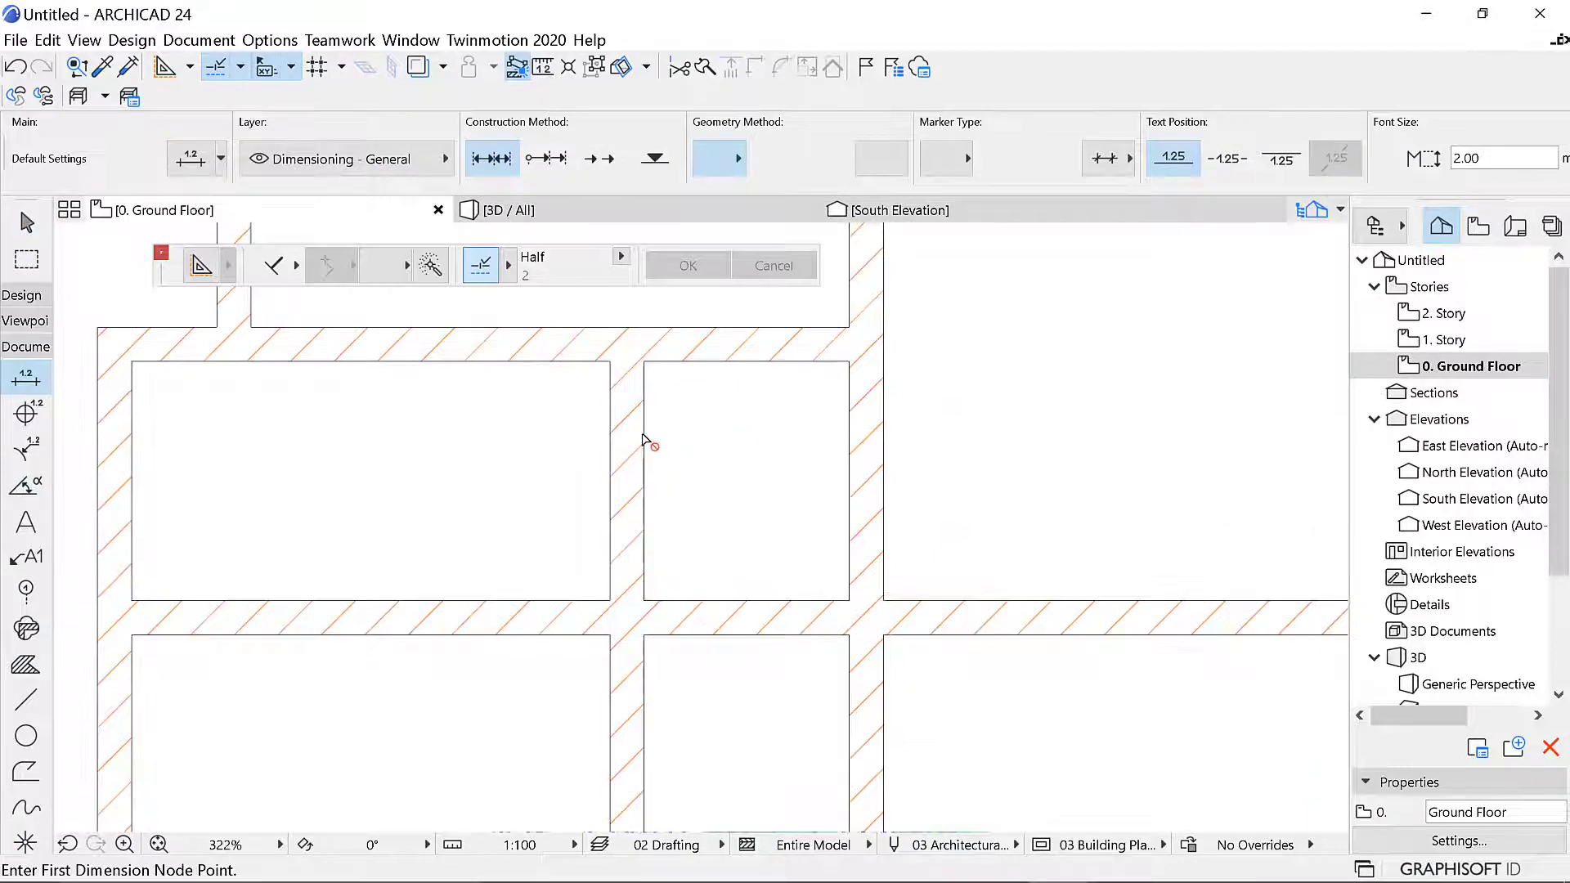
pyautogui.click(643, 441)
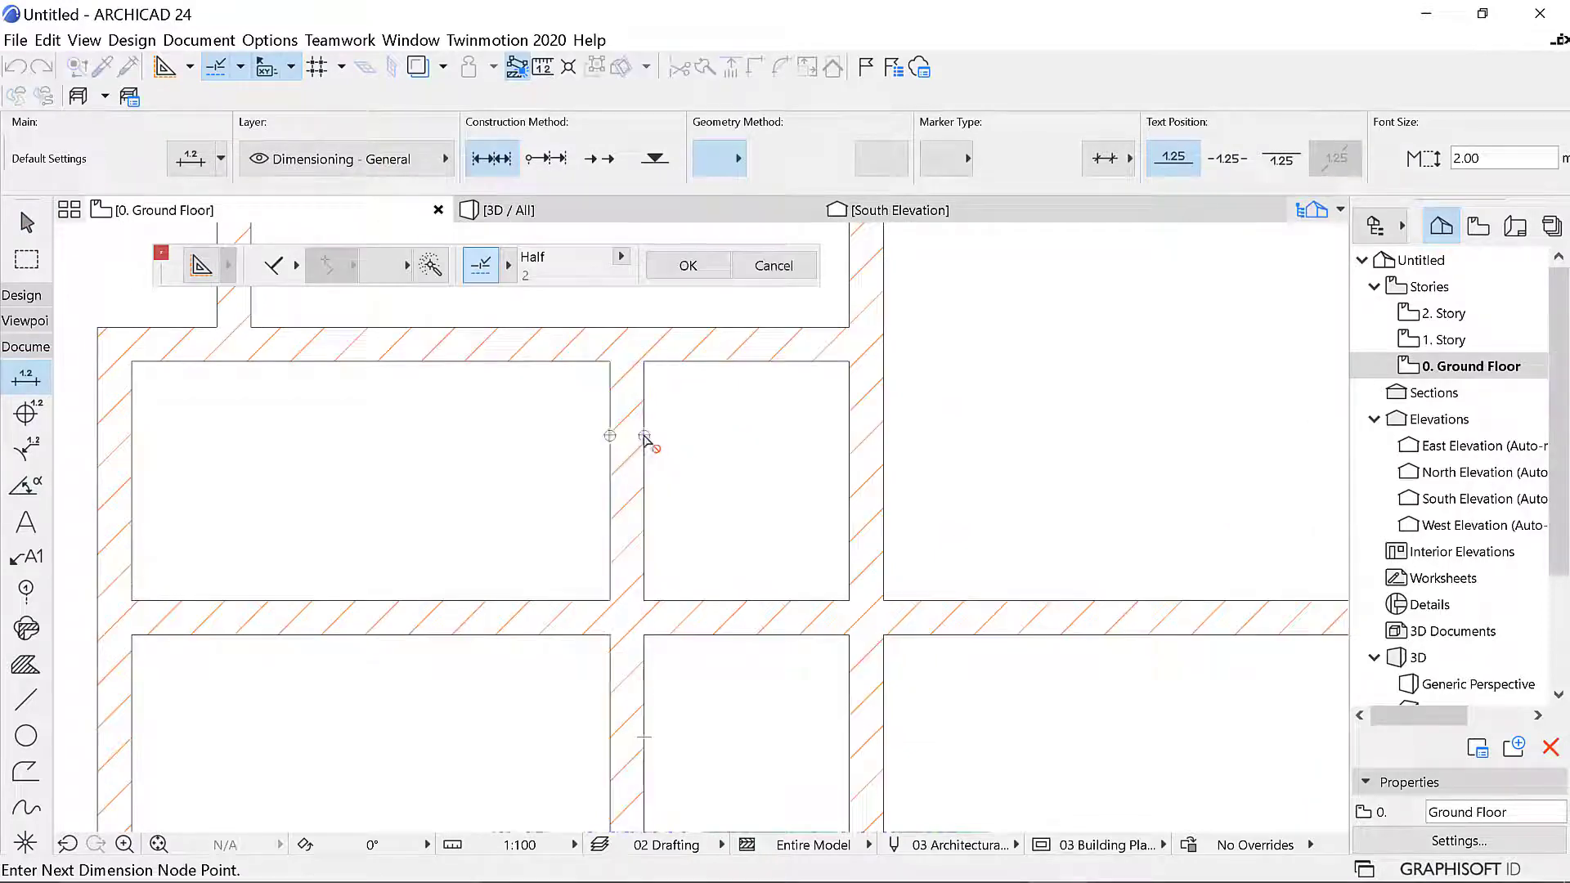
pyautogui.click(850, 441)
pyautogui.rightClick(776, 444)
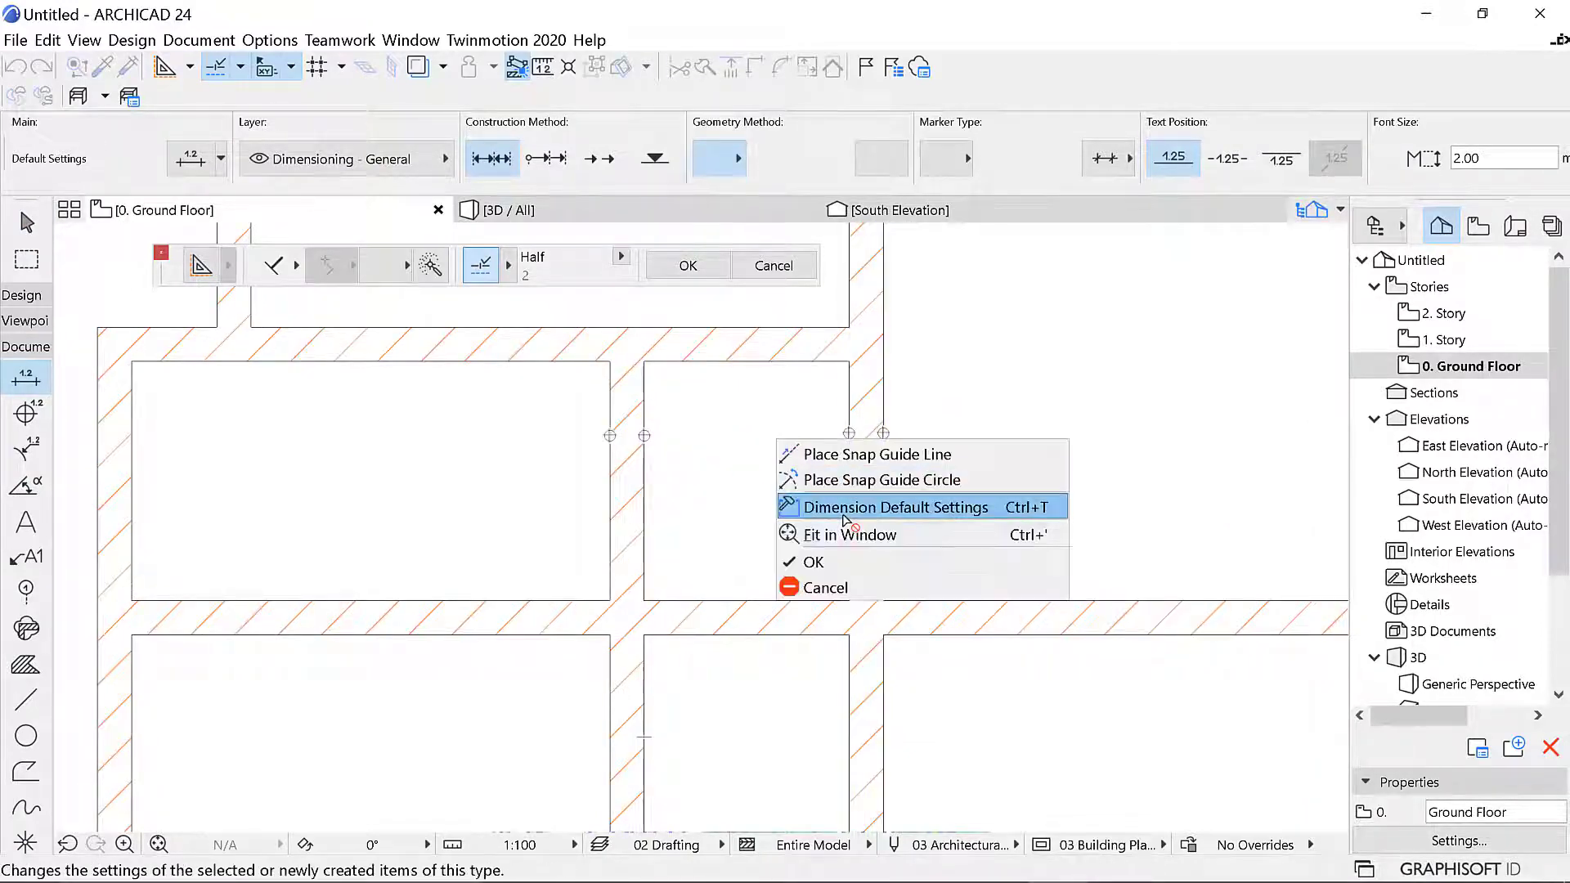
pyautogui.click(809, 557)
pyautogui.click(761, 522)
pyautogui.scroll(3, 728, 548)
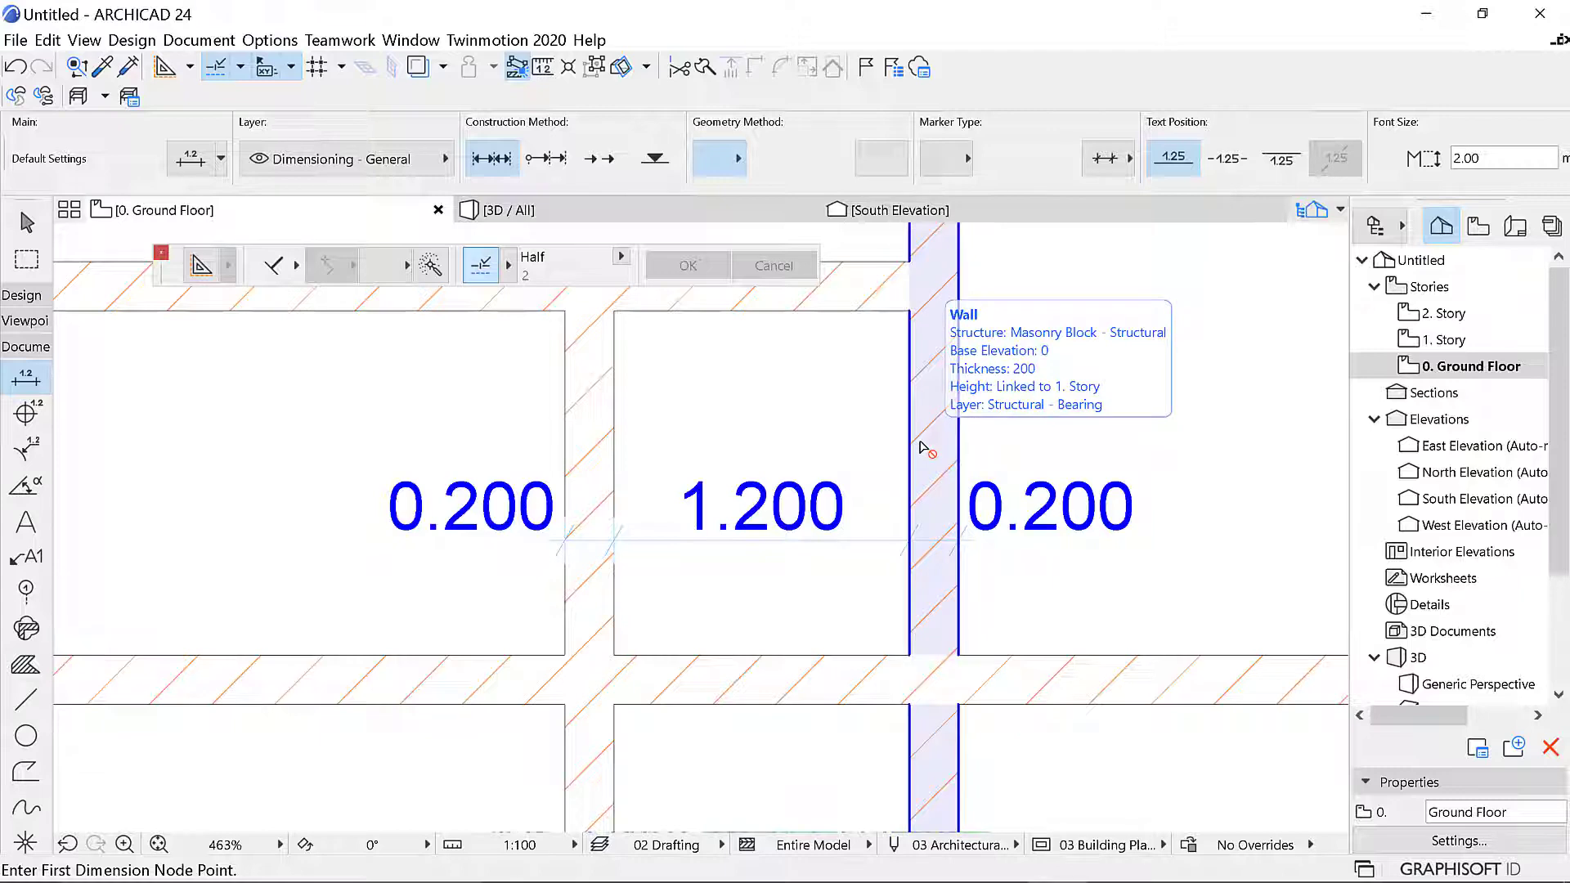
# Examine the small room's width dimension and the surrounding wall junctions up to the northern exterior wall
pyautogui.scroll(-6, 922, 433)
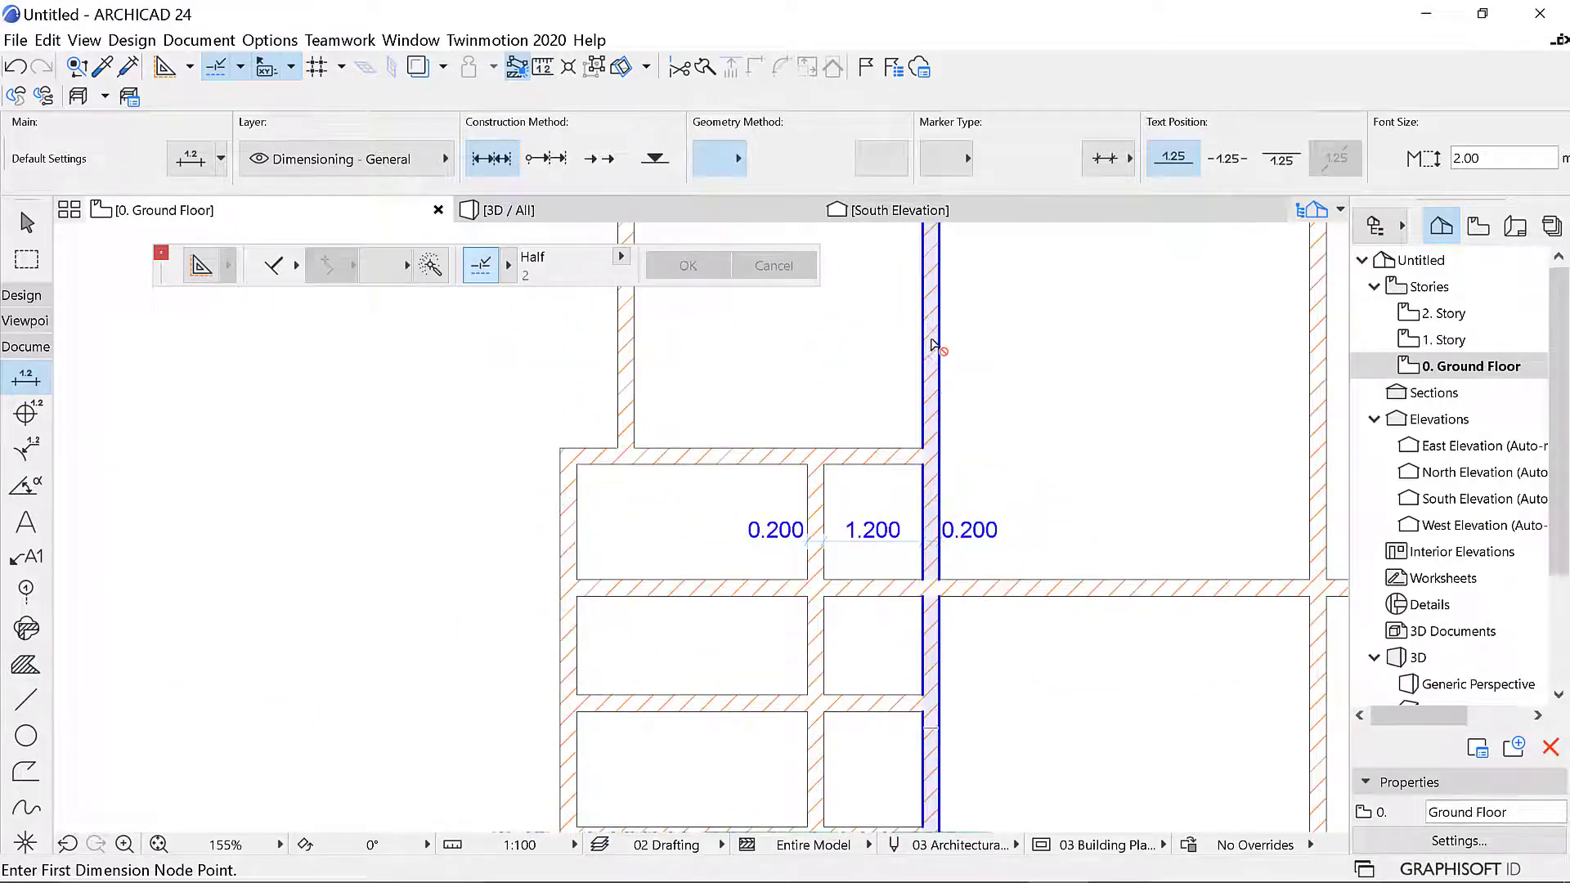
pyautogui.scroll(-4, 922, 367)
pyautogui.scroll(3, 922, 366)
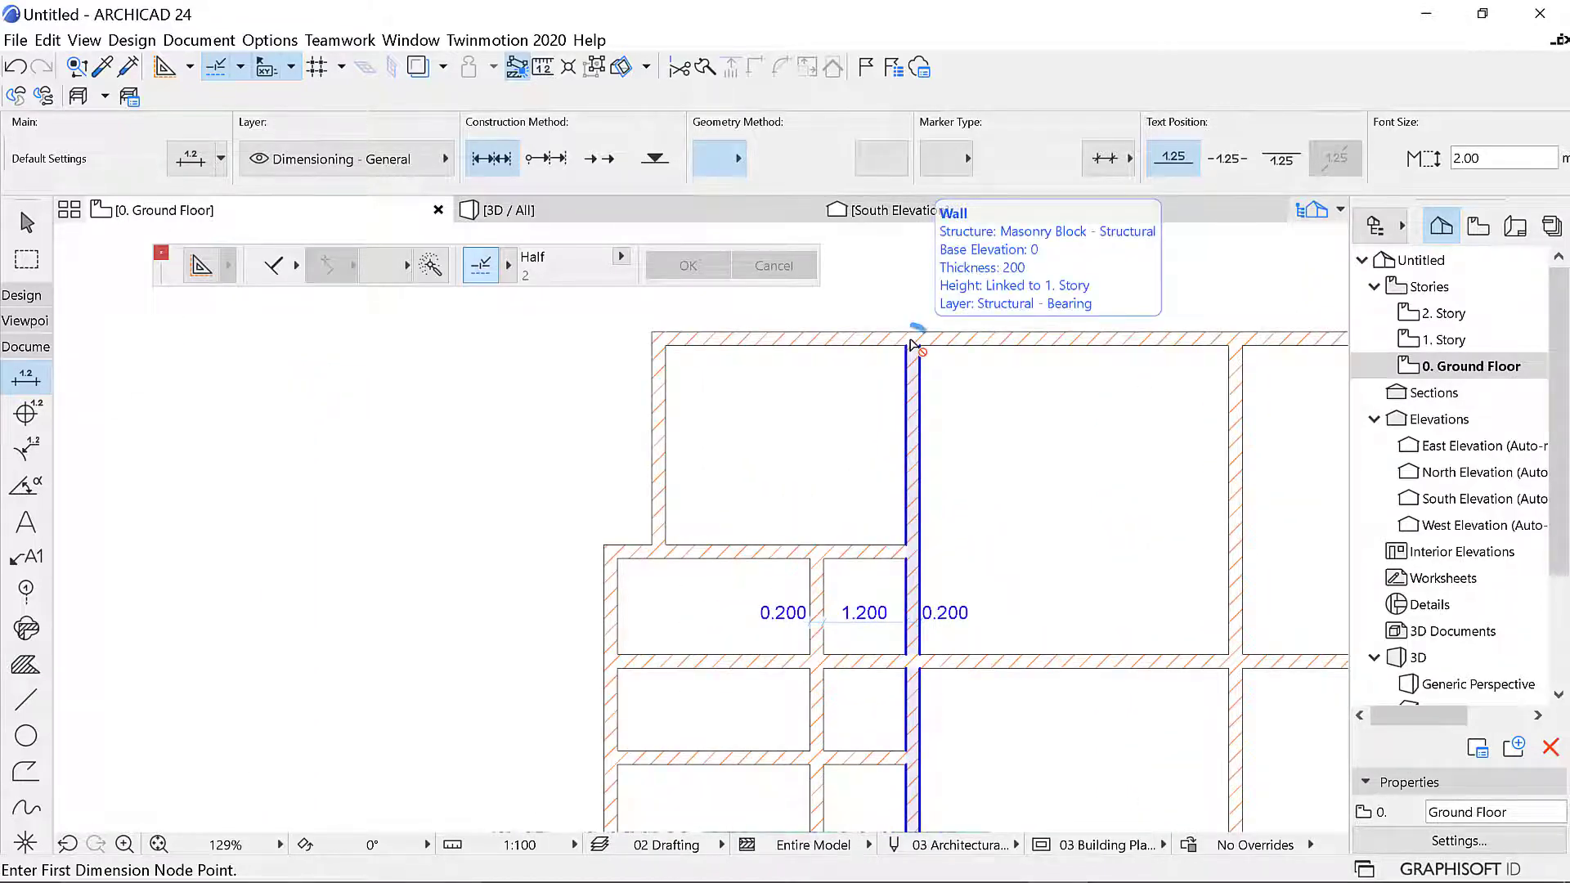
pyautogui.scroll(6, 914, 343)
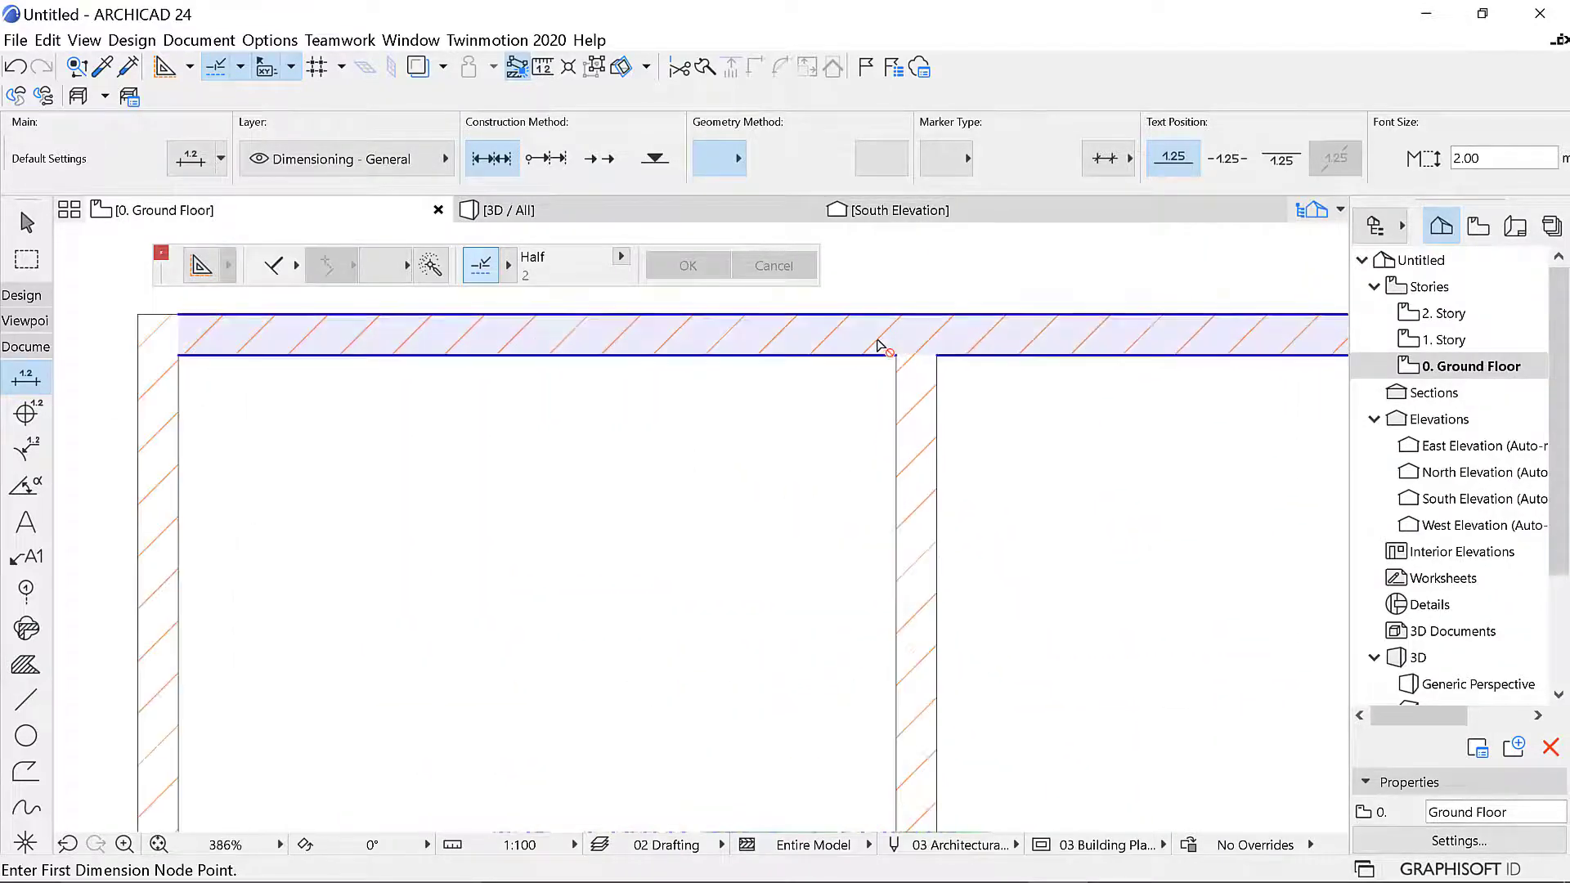
pyautogui.scroll(-4, 877, 341)
pyautogui.scroll(4, 767, 724)
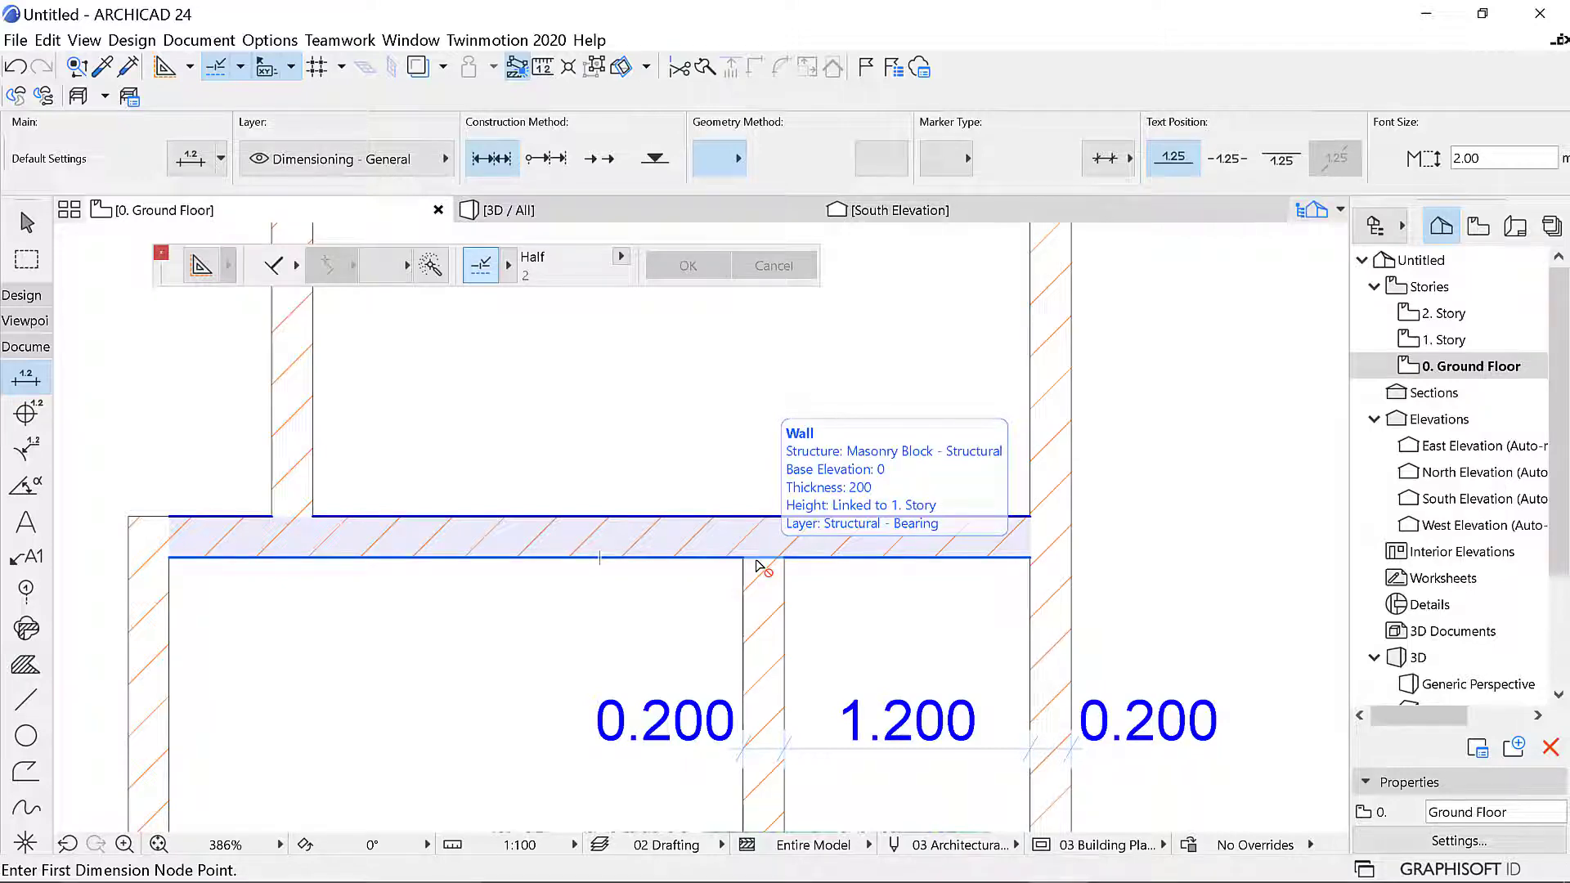
pyautogui.scroll(-4, 834, 609)
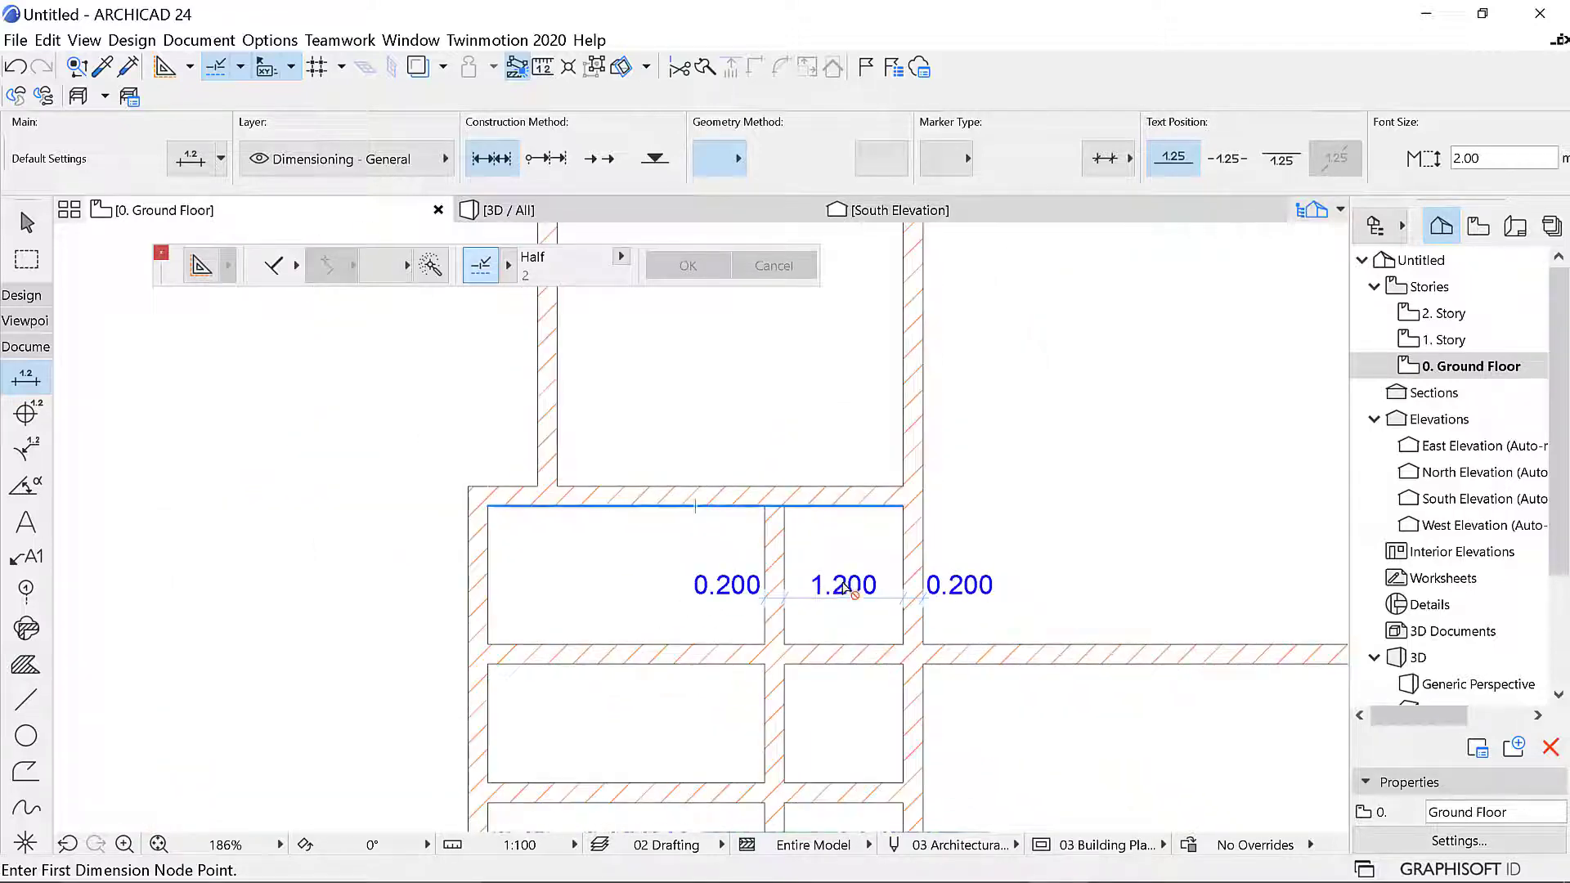
pyautogui.scroll(5, 869, 586)
pyautogui.scroll(-8, 887, 642)
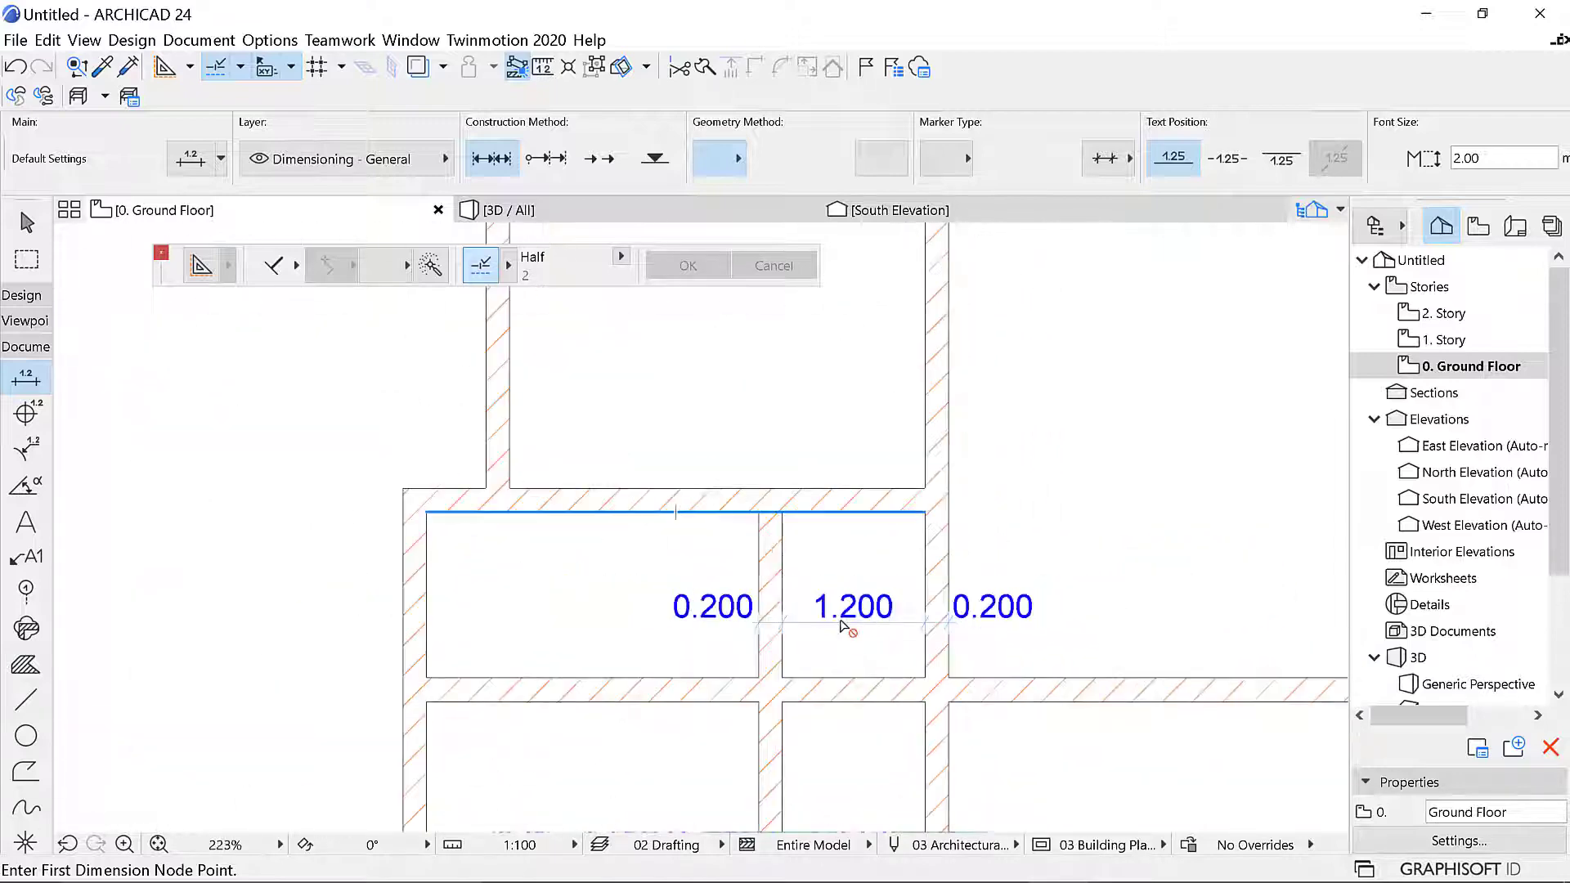
pyautogui.scroll(4, 843, 636)
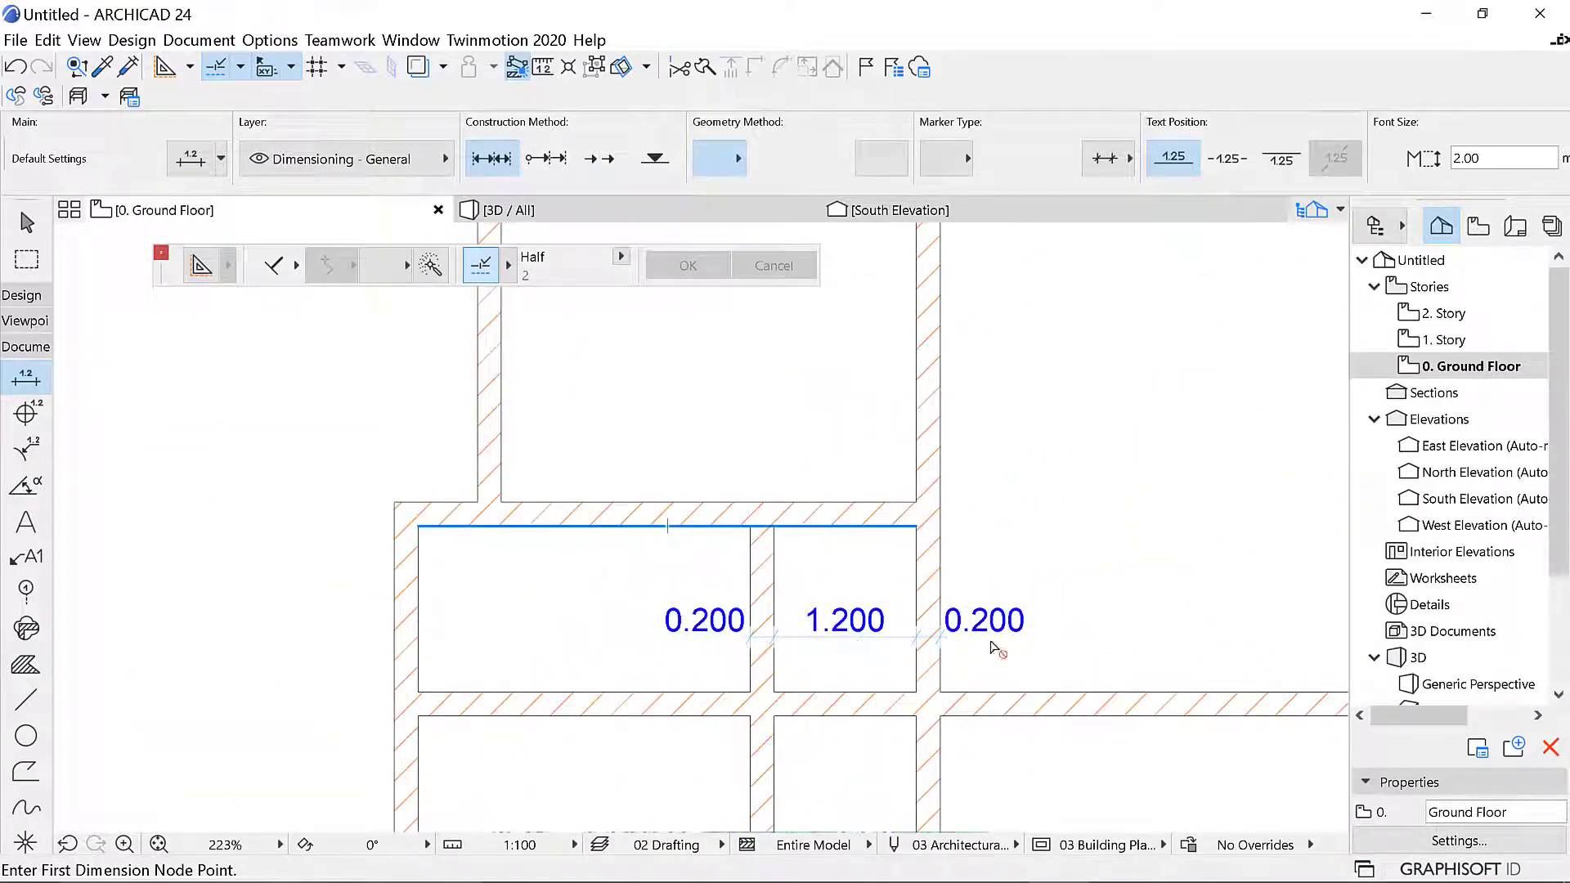
pyautogui.scroll(5, 996, 649)
# Delete the width dimension in the small northern room between the new partition and the wall east of it
pyautogui.press('Escape')
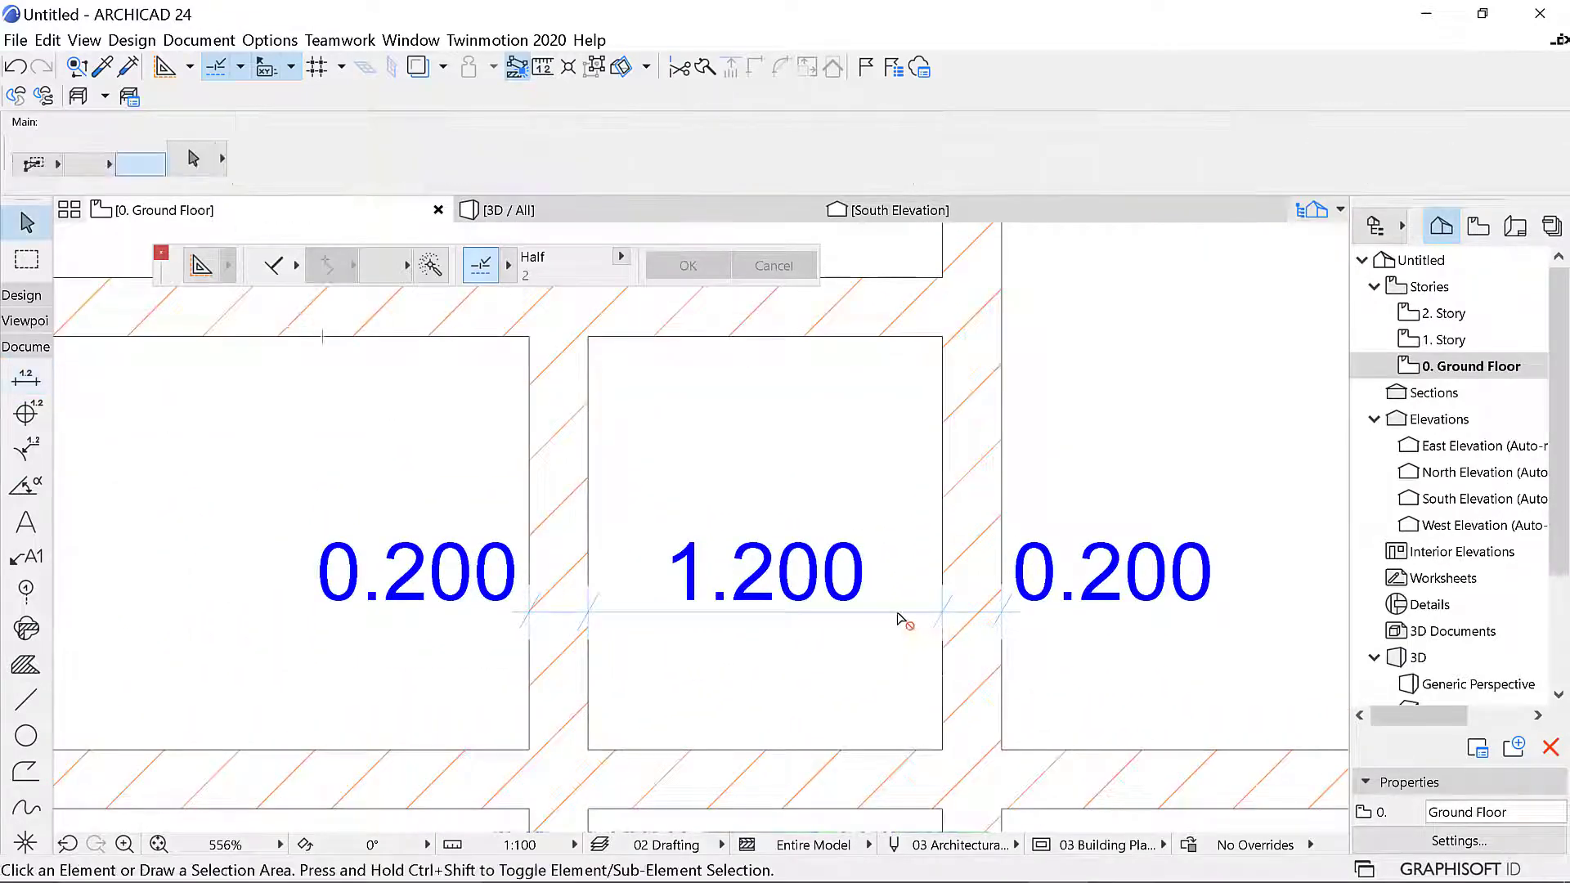
pyautogui.scroll(-2, 734, 496)
pyautogui.click(853, 584)
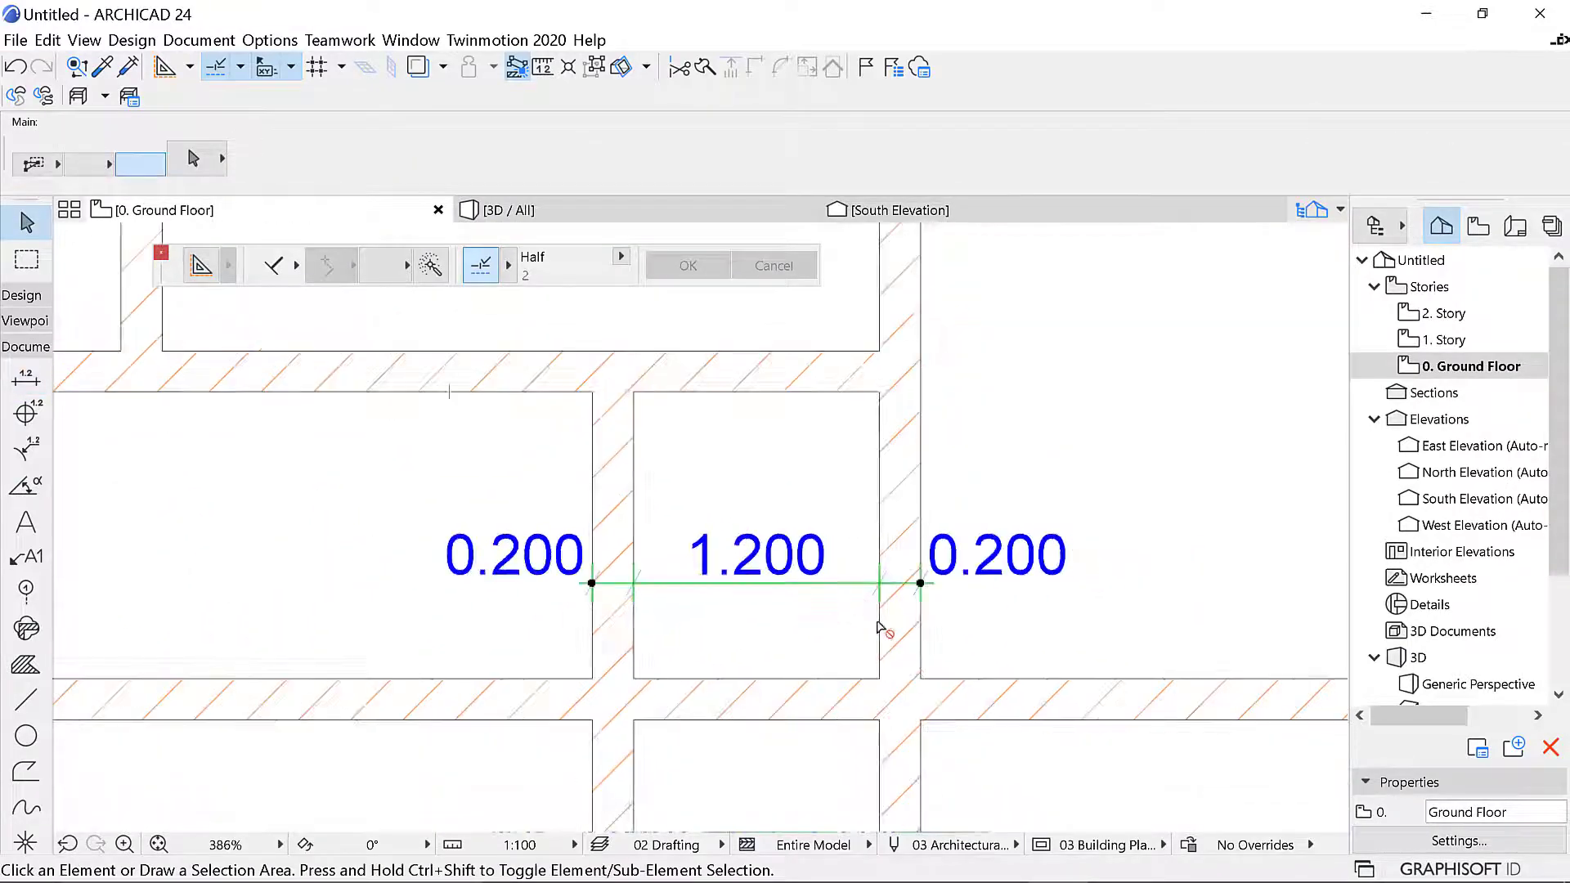
pyautogui.press('Delete')
pyautogui.scroll(-3, 850, 540)
pyautogui.scroll(2, 826, 529)
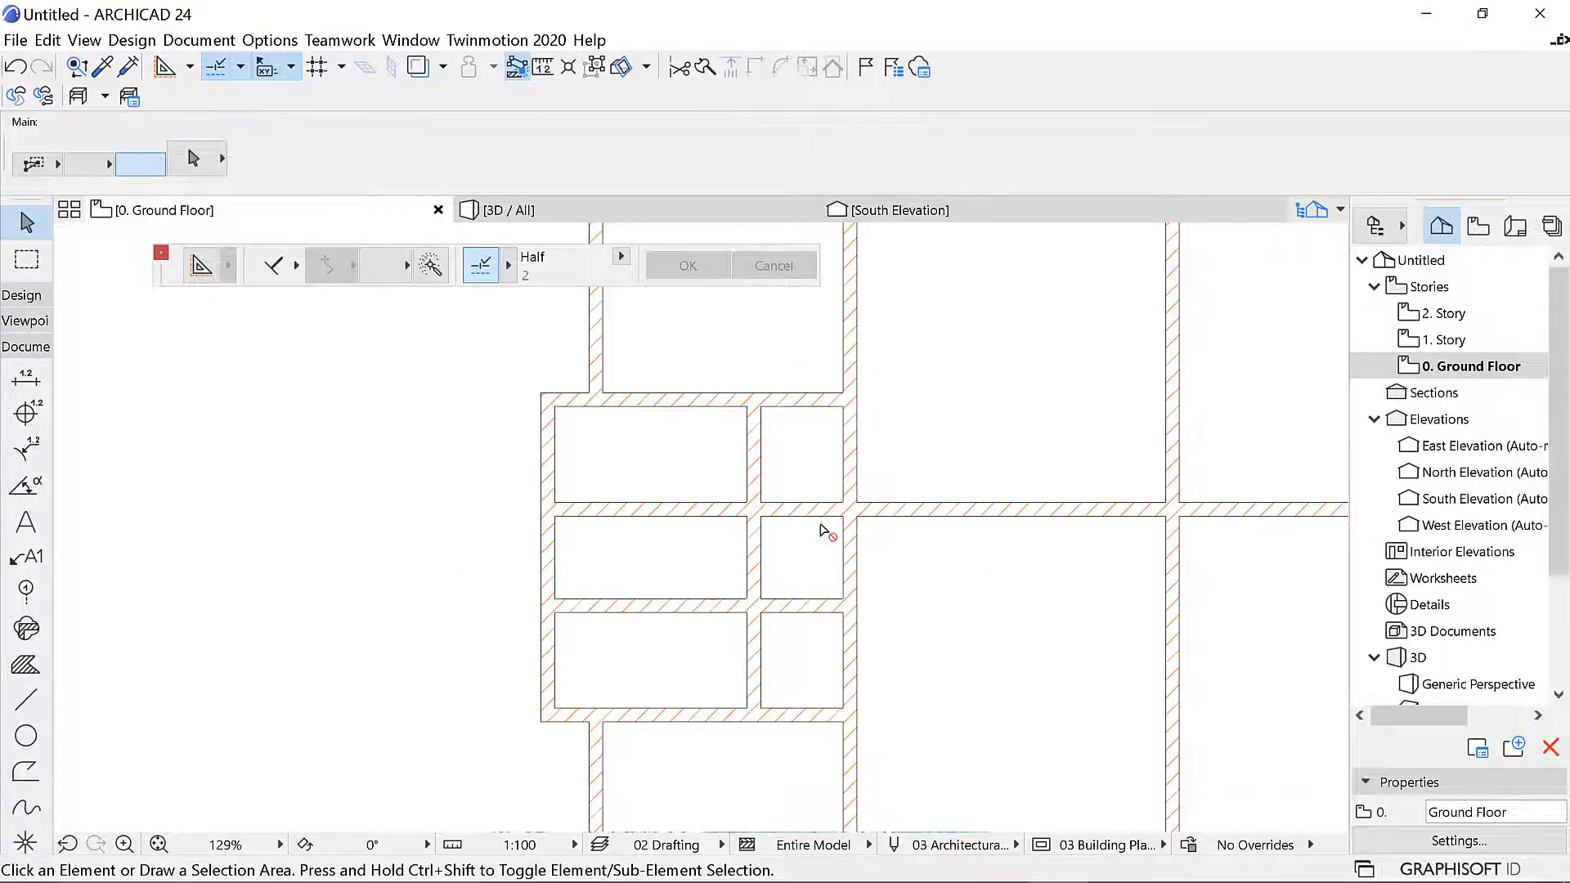
pyautogui.scroll(-2, 853, 517)
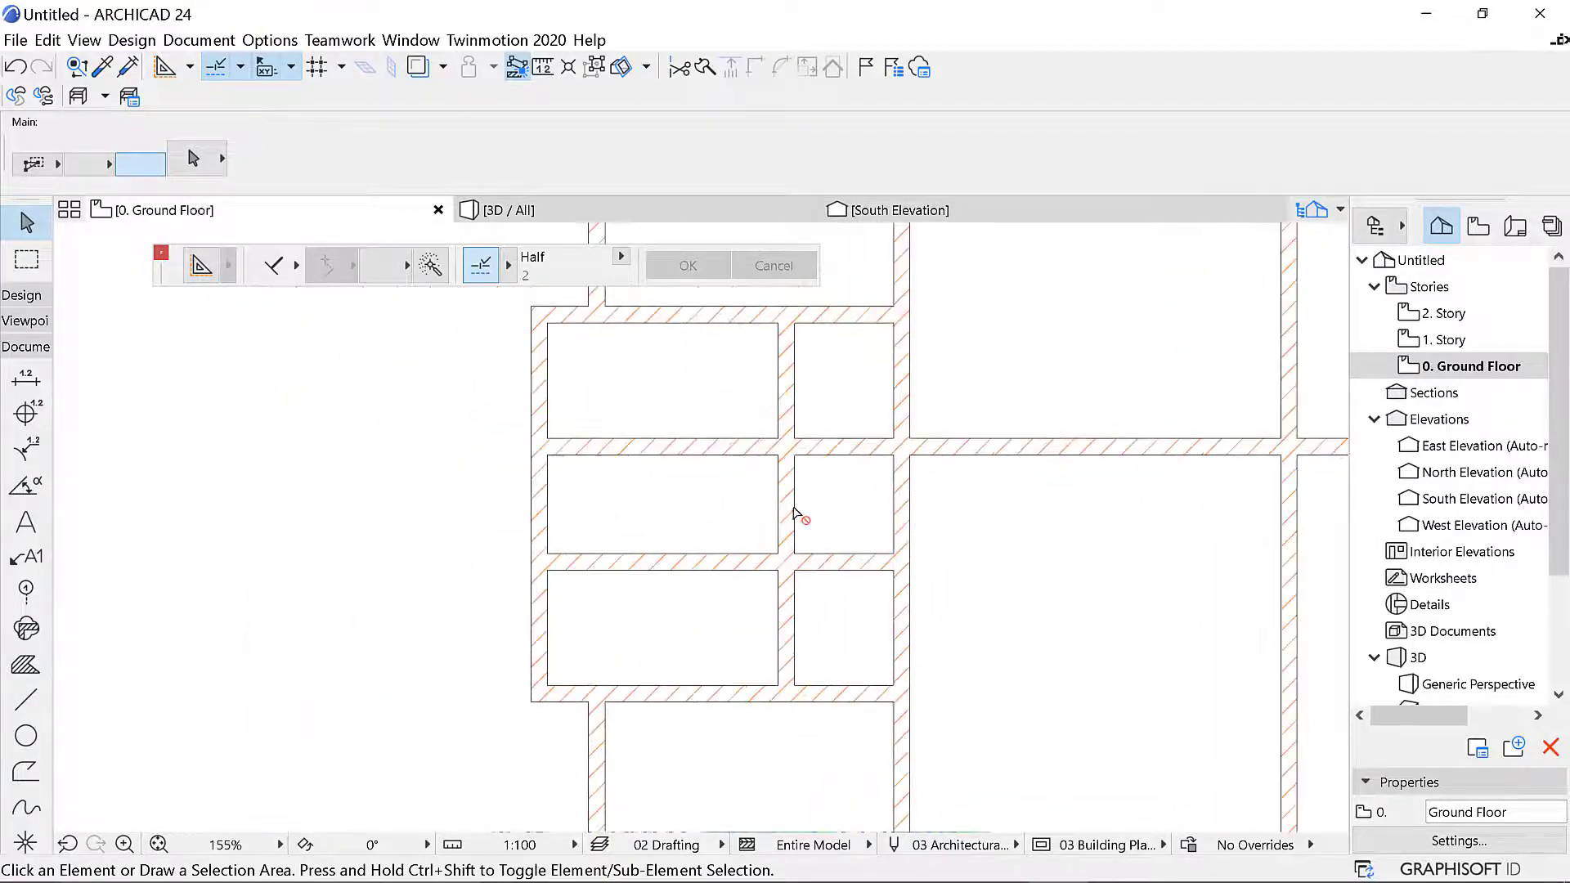
# Trim away the two middle horizontal wall segments between the new partition and the vertical wall east of it
pyautogui.click(785, 493)
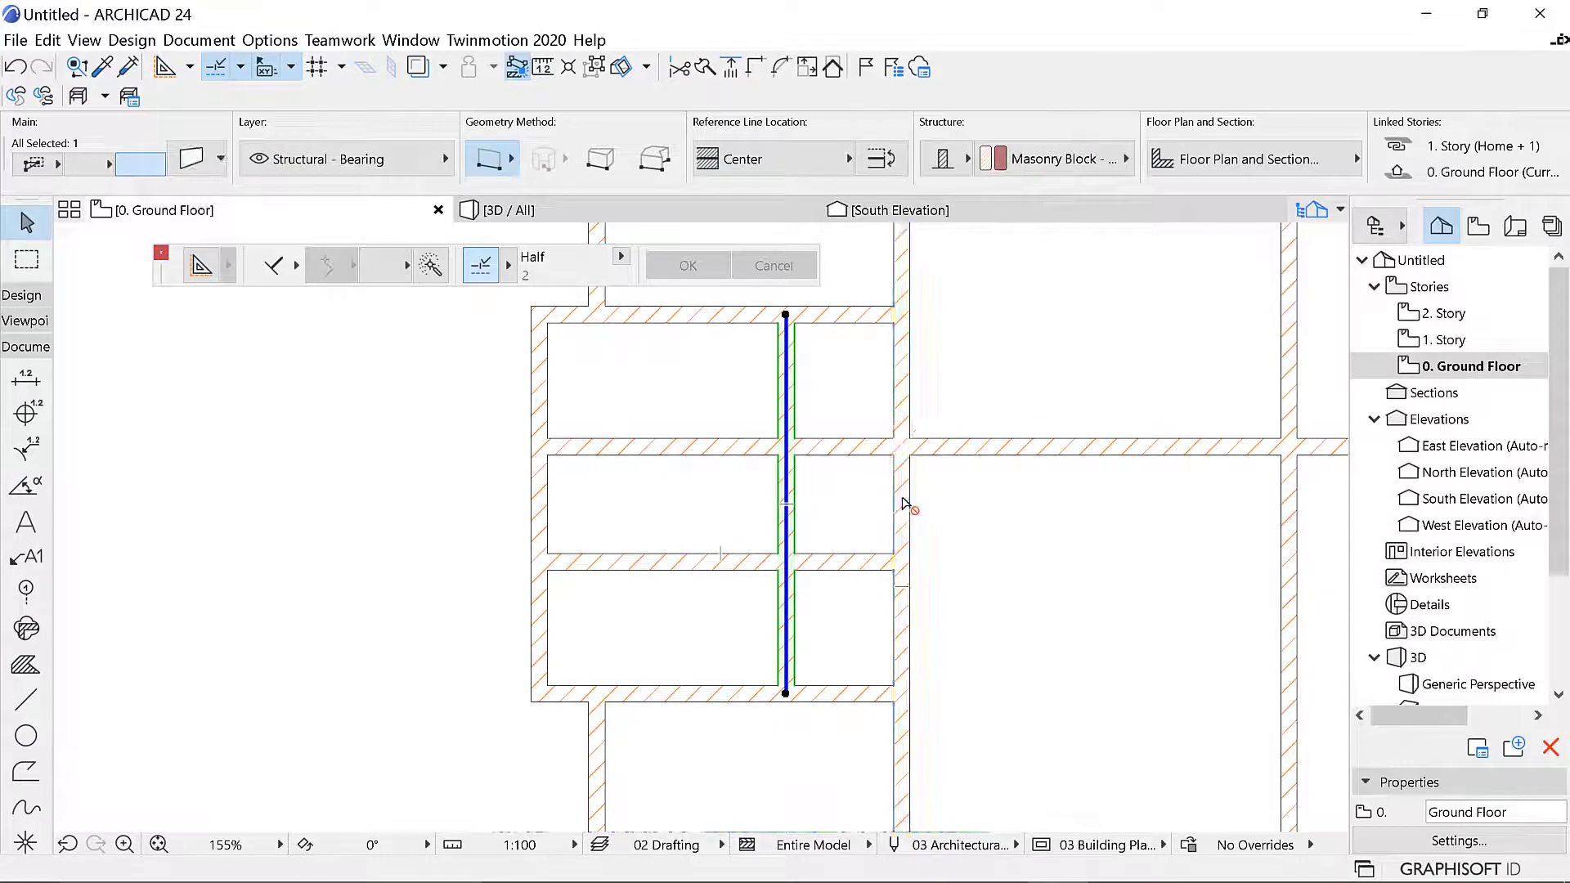
pyautogui.keyDown('shift'); pyautogui.click(903, 502); pyautogui.keyUp('shift')
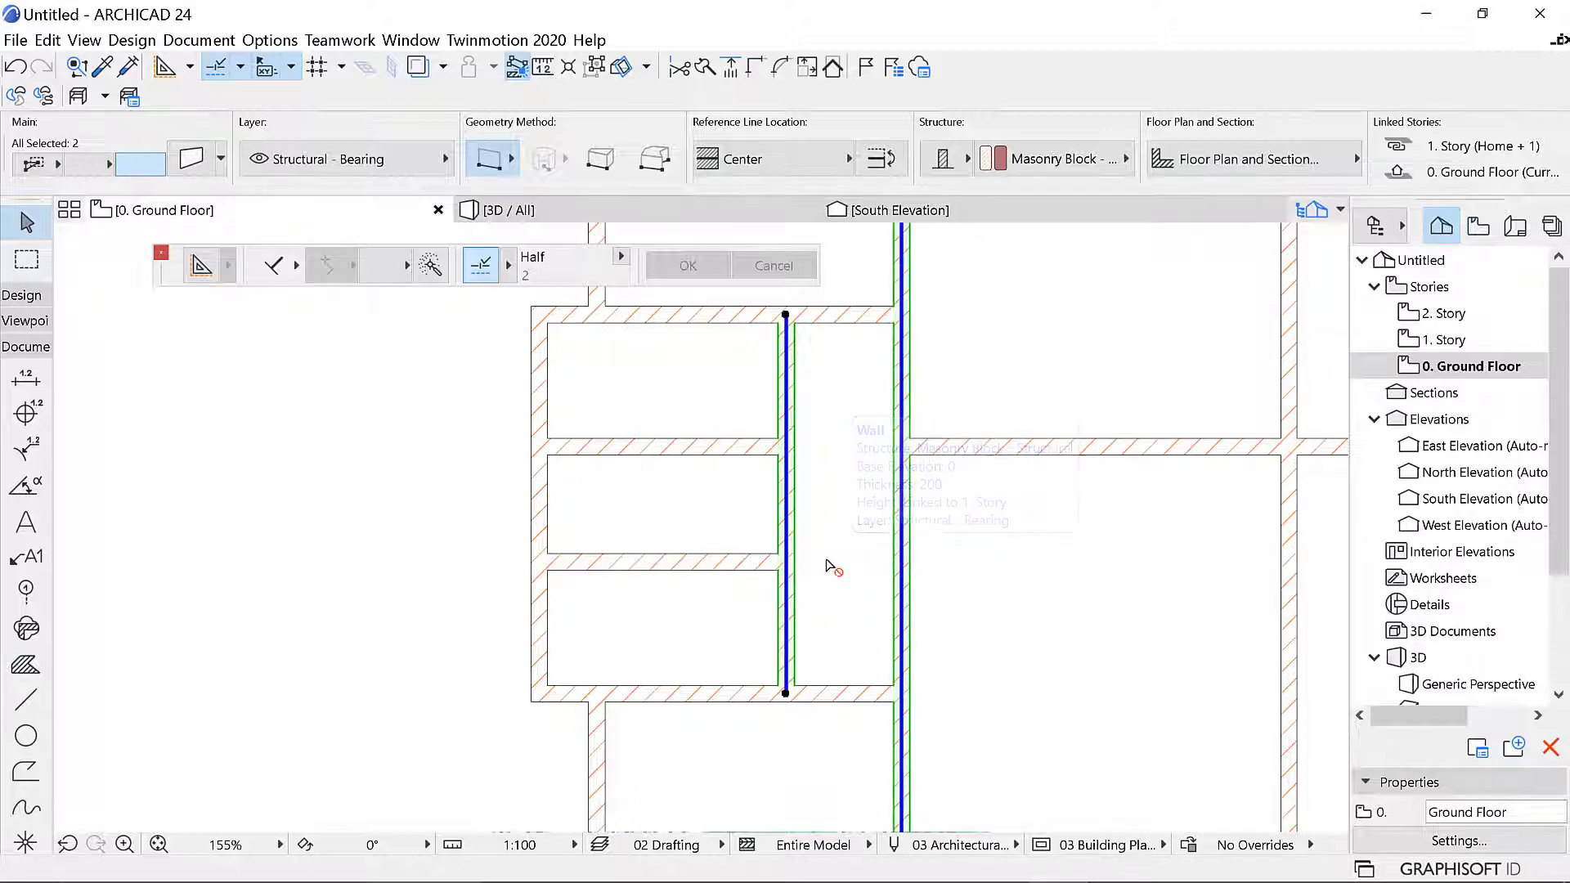
pyautogui.press('Escape')
pyautogui.scroll(-4, 907, 483)
pyautogui.scroll(2, 888, 381)
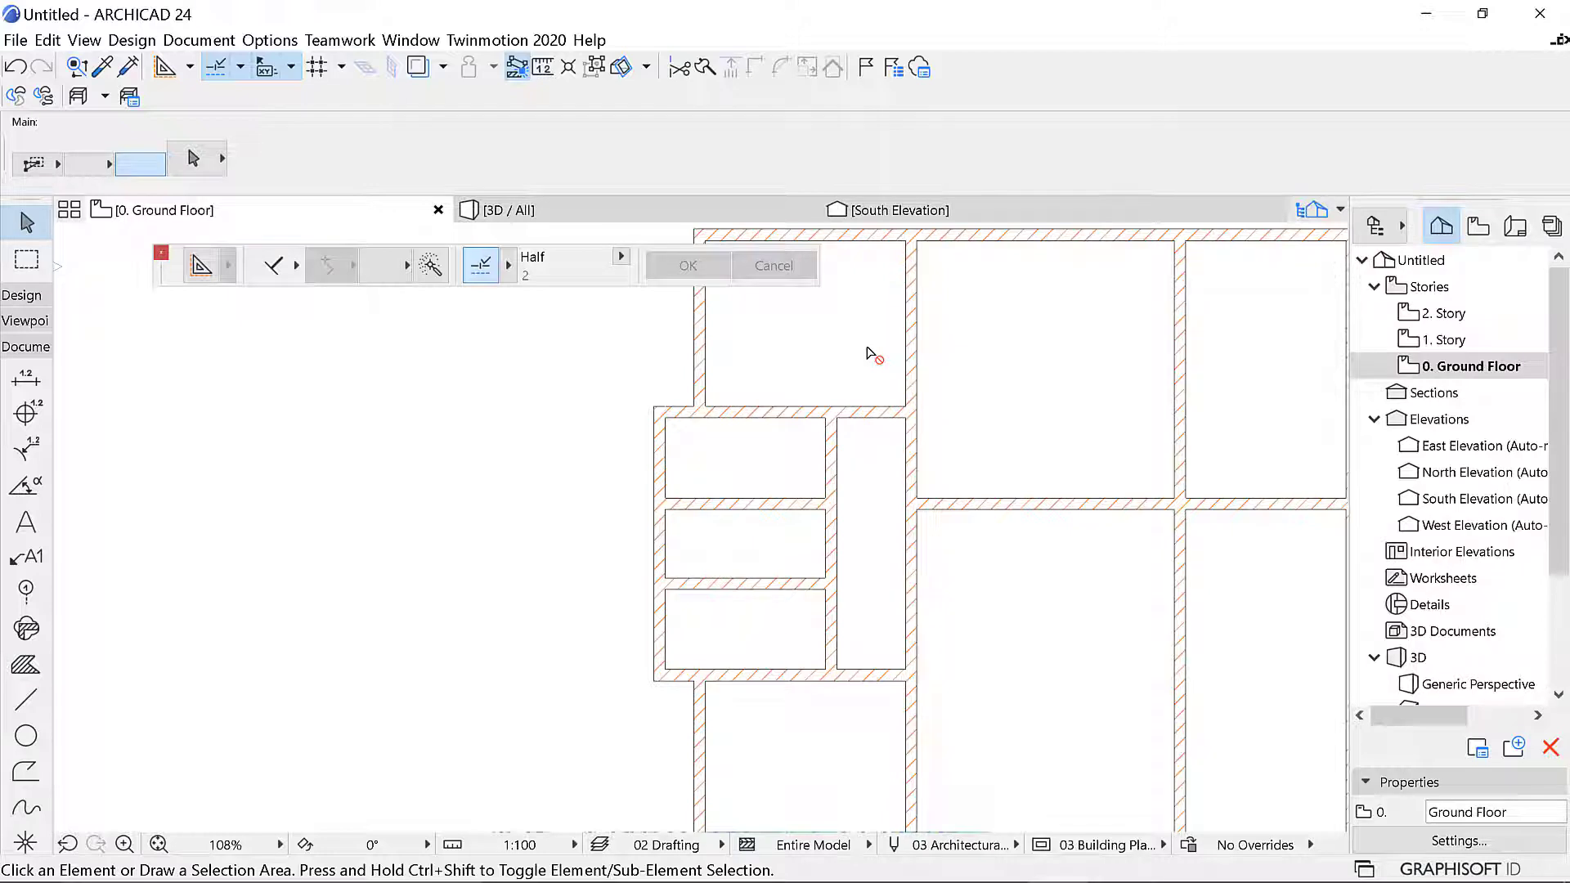
# Undo both trims of the middle horizontal walls and clear the selection
pyautogui.hotkey('ctrl', 'z')
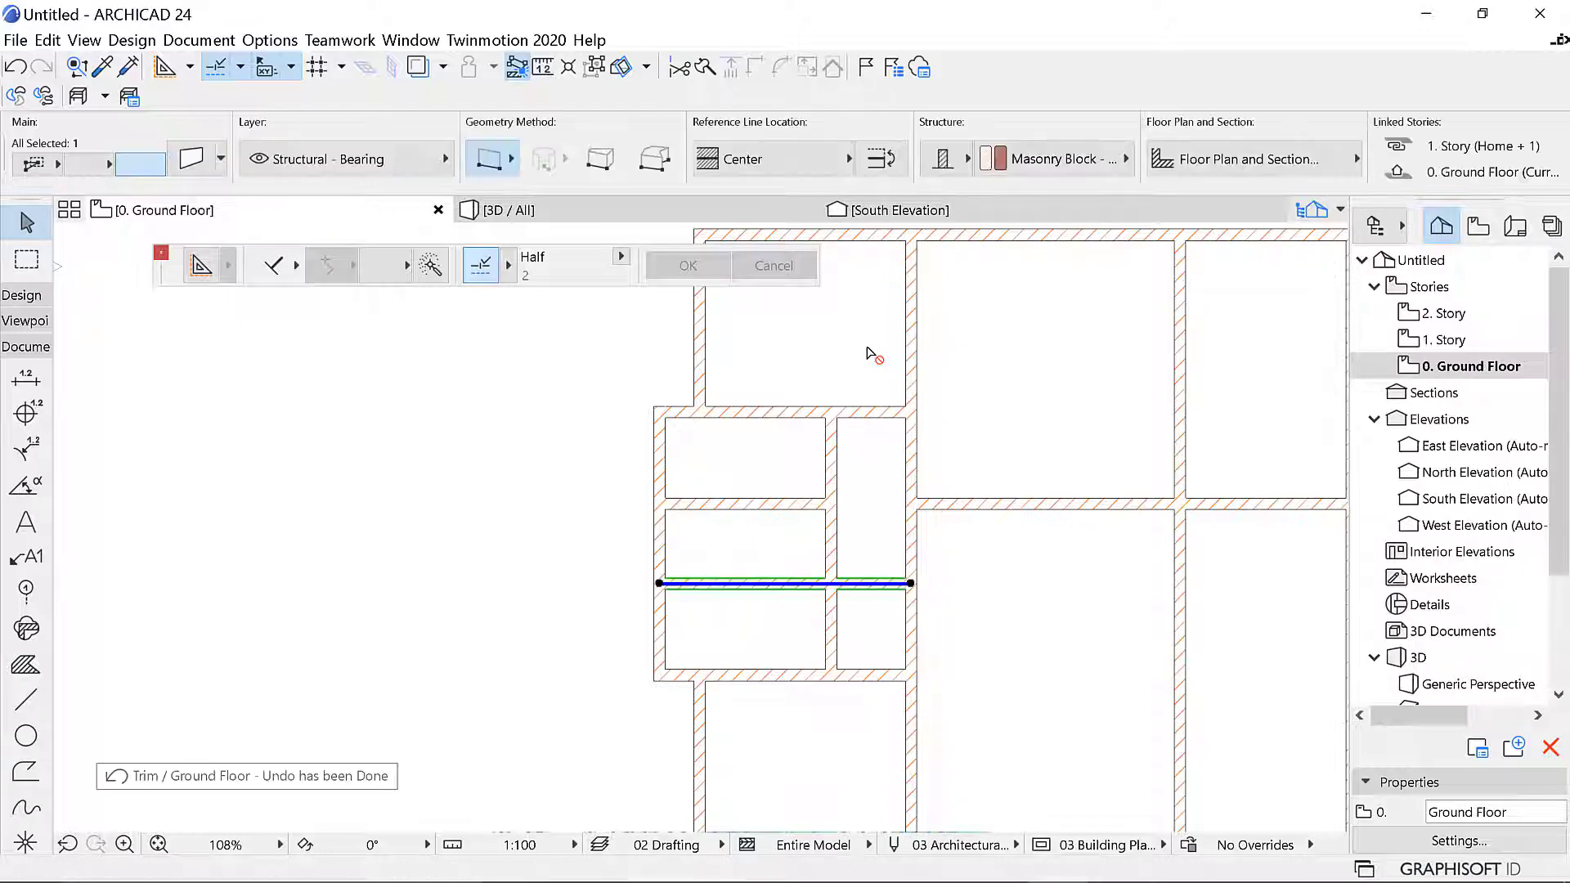
pyautogui.hotkey('ctrl', 'z')
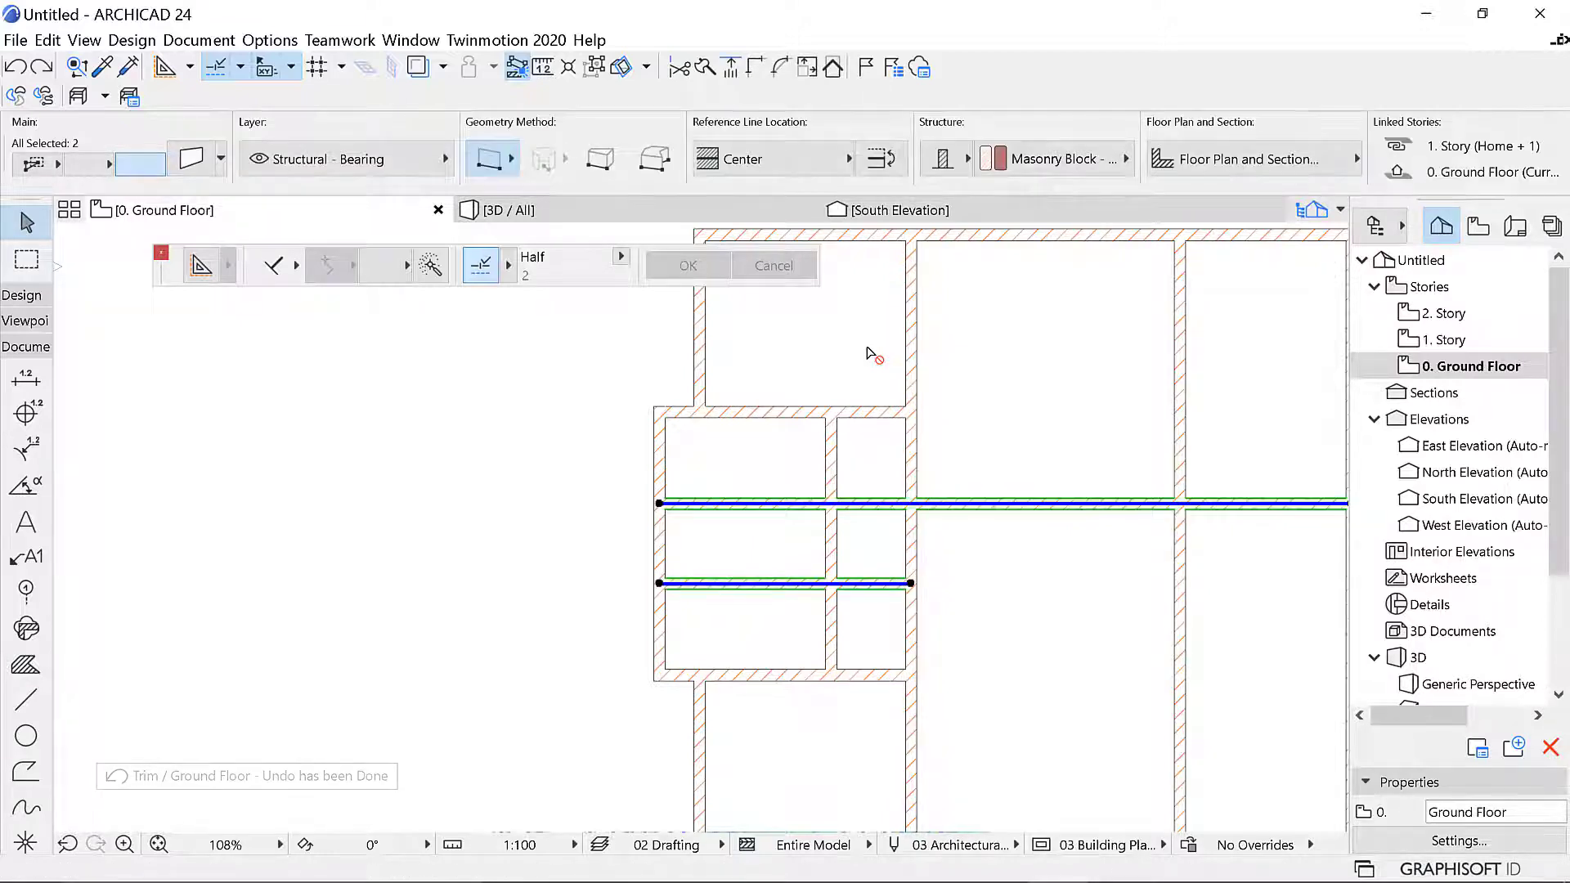
pyautogui.press('Escape')
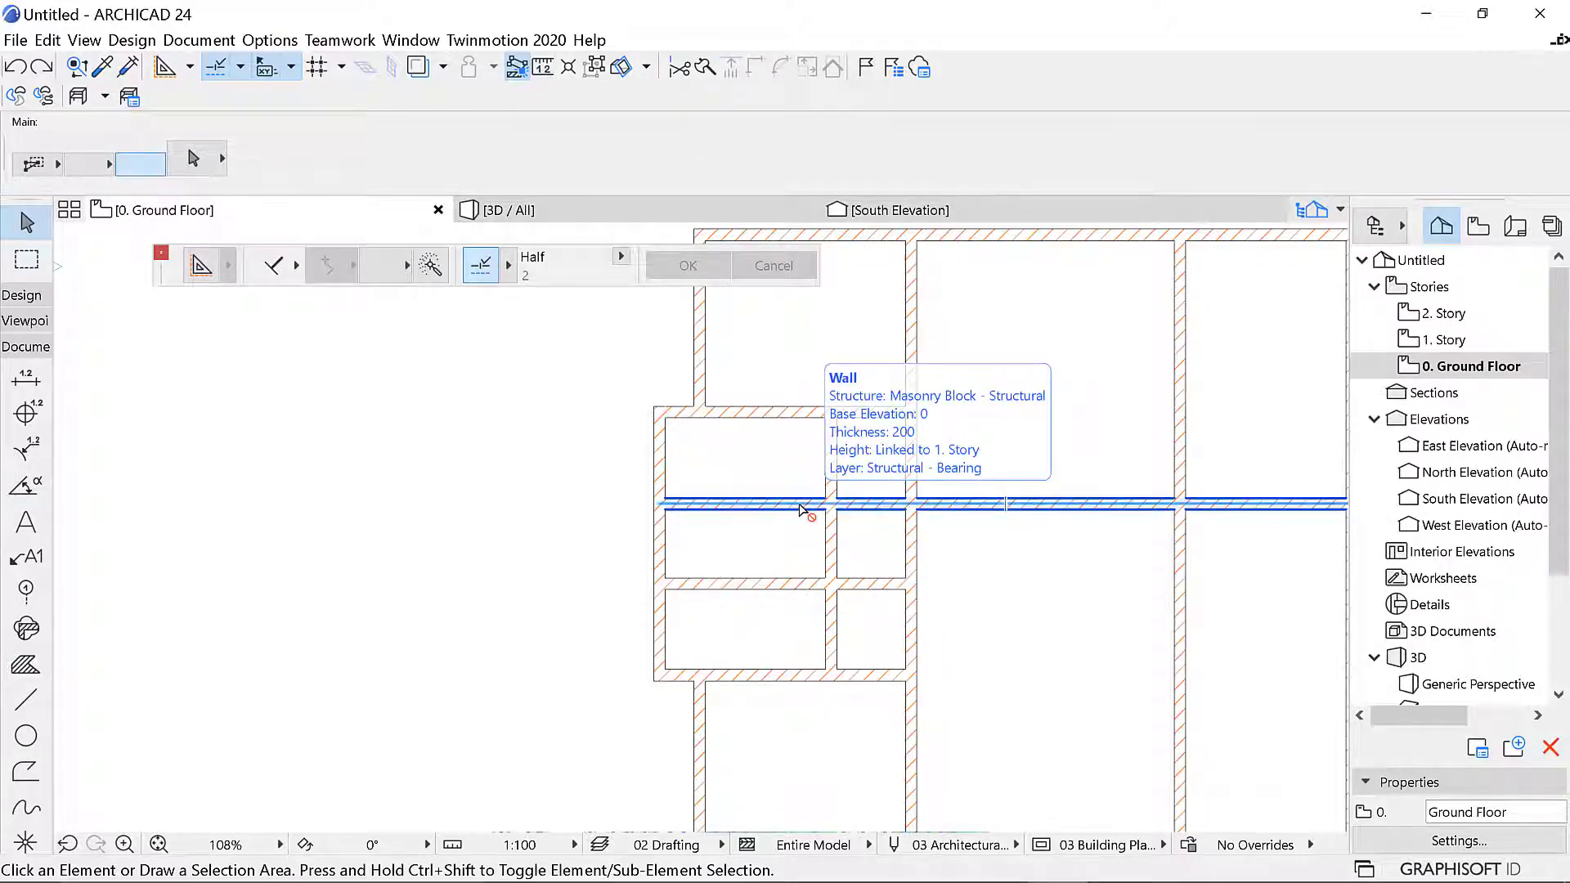
# Trim the northern and southern short horizontal walls east of the new partition, using the partition as the boundary
pyautogui.click(802, 509)
pyautogui.scroll(3, 869, 523)
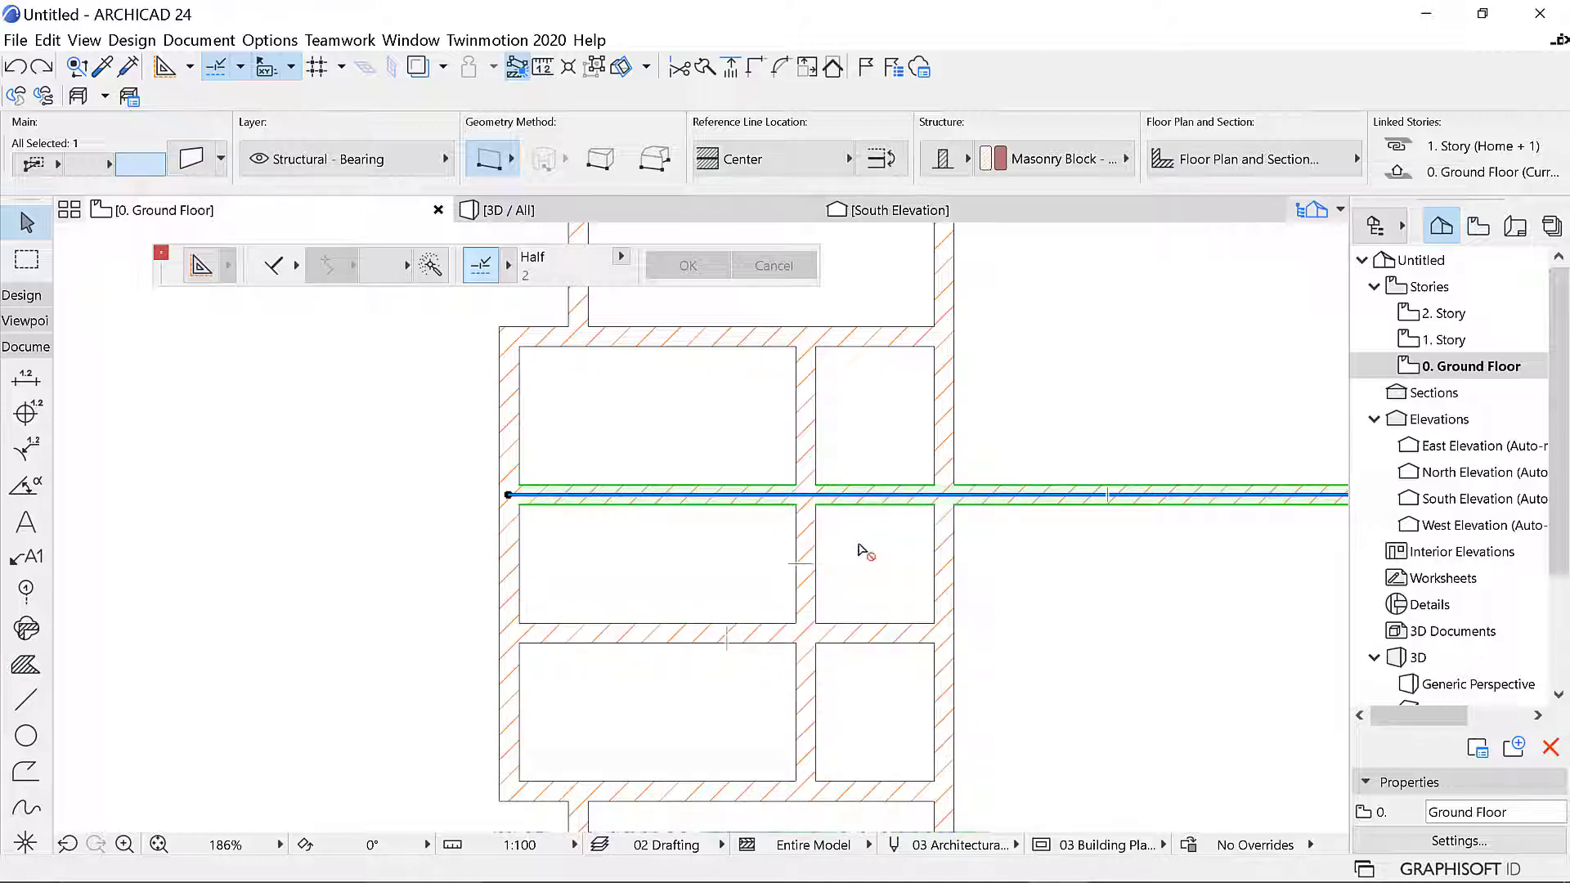
pyautogui.click(875, 350)
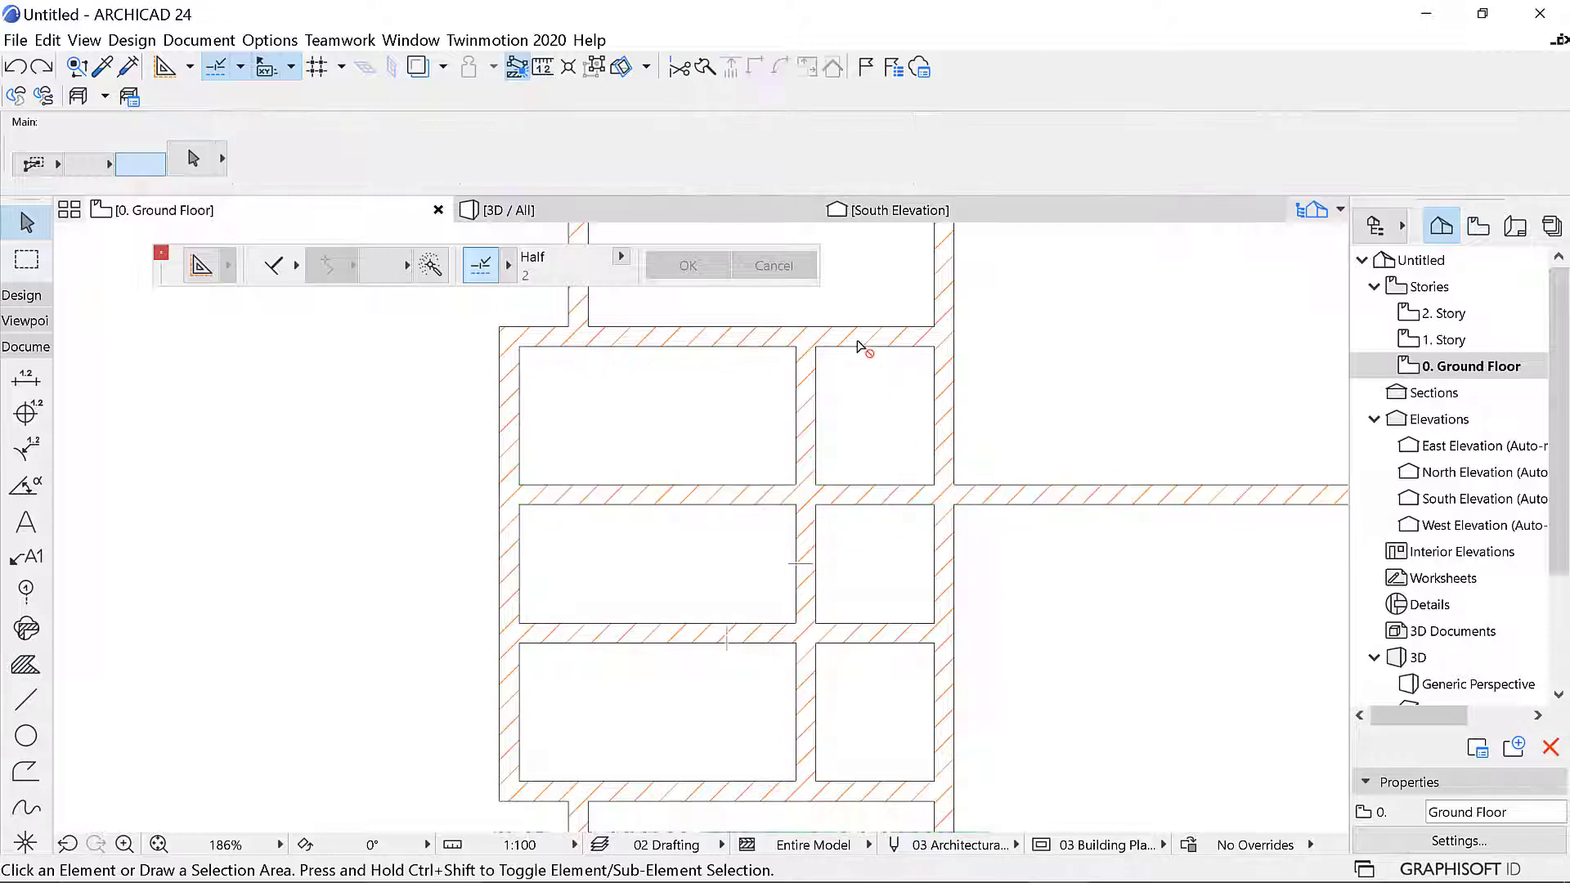
pyautogui.click(814, 393)
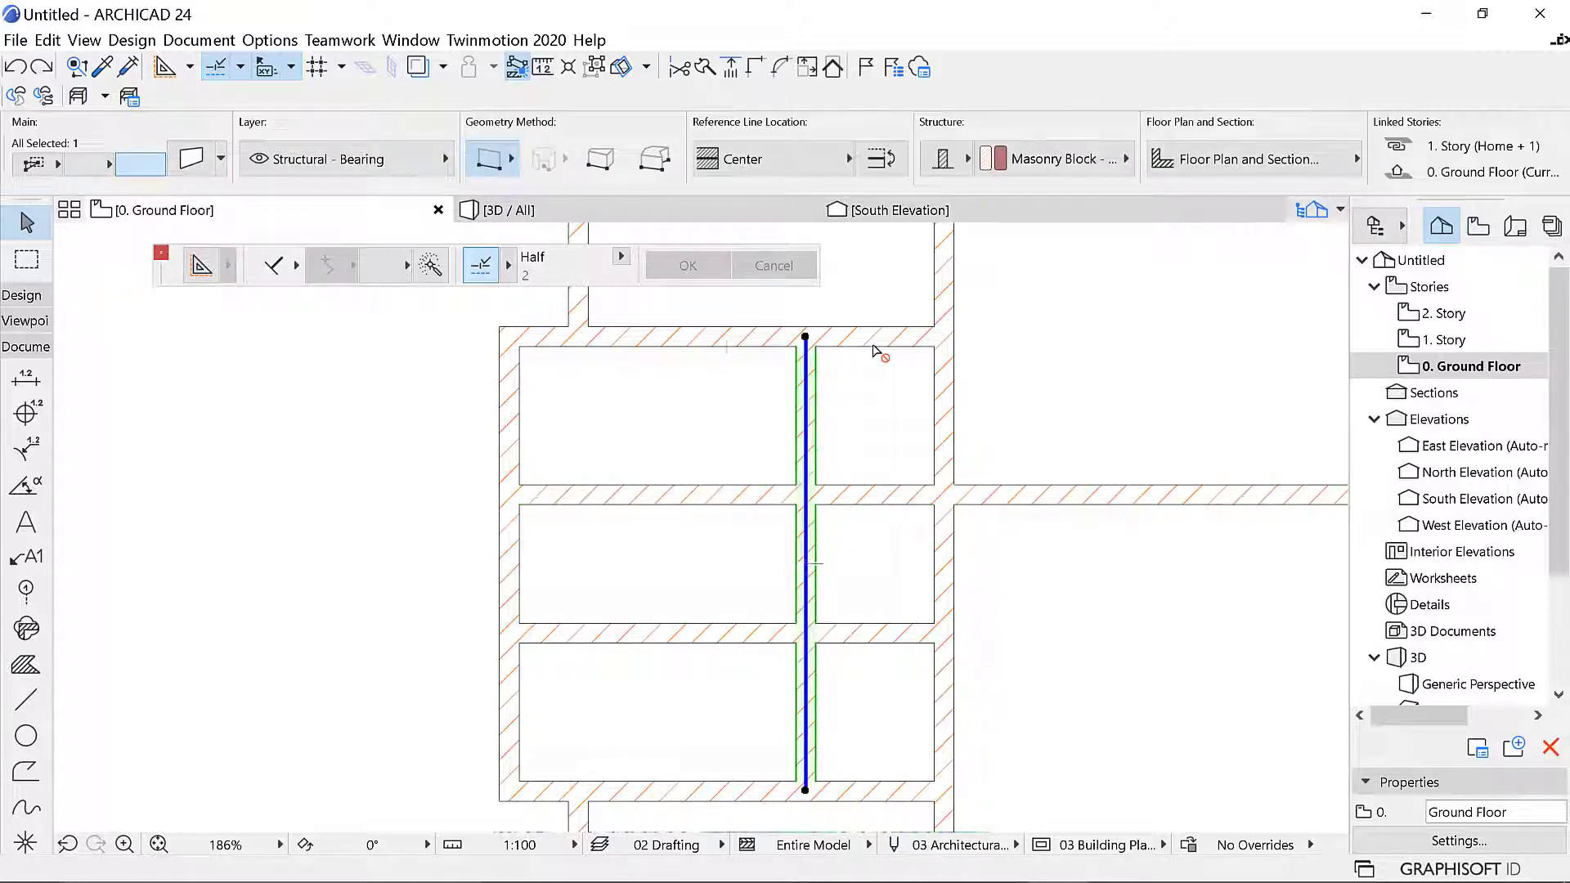
pyautogui.click(875, 352)
pyautogui.click(867, 792)
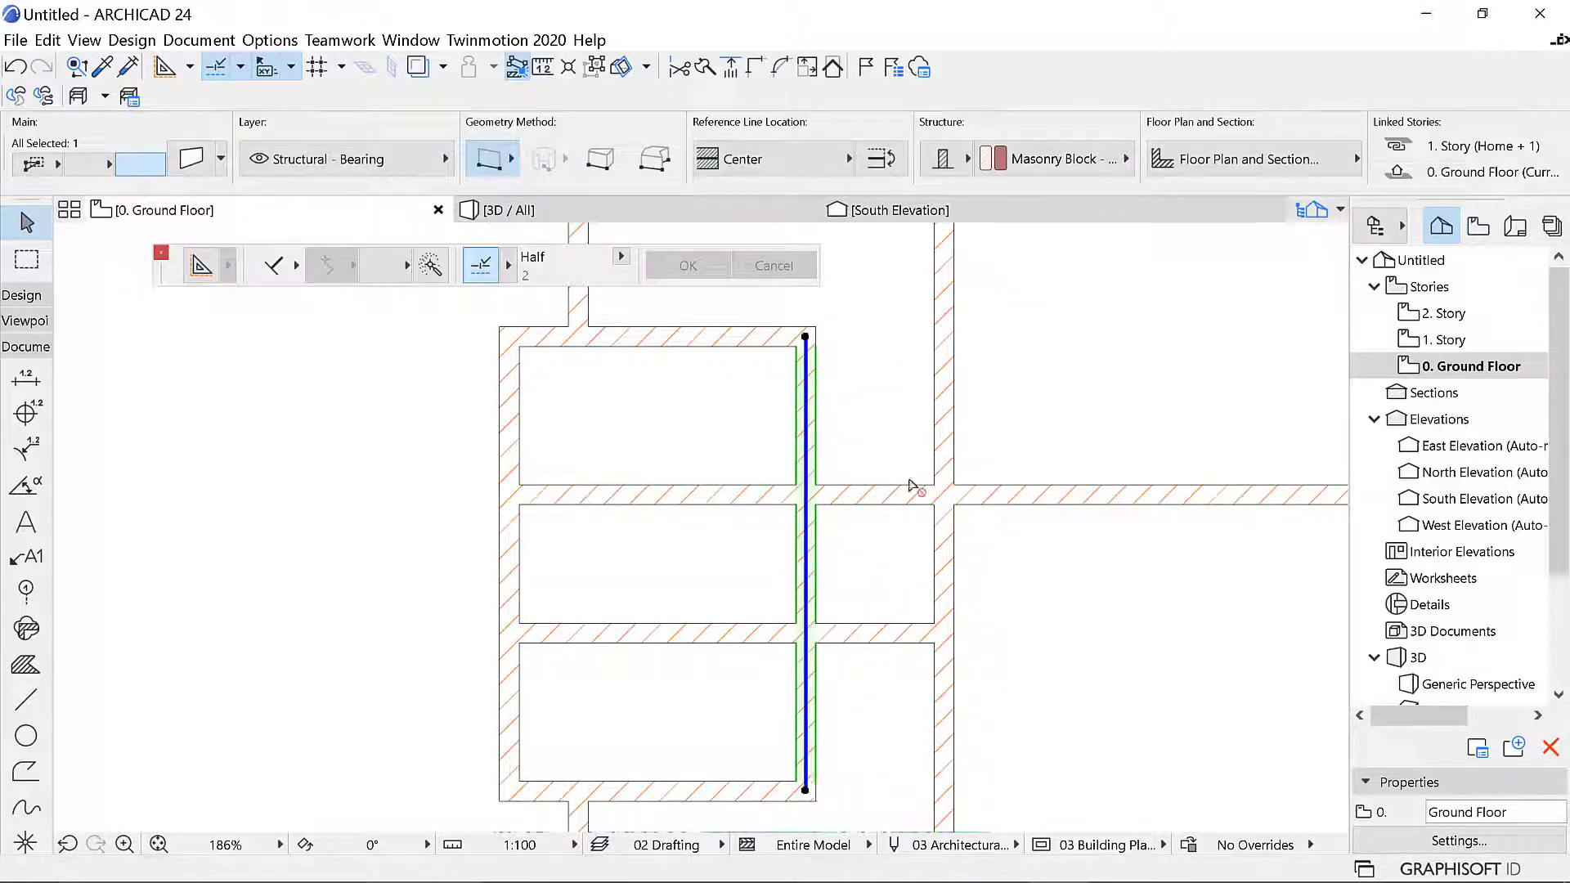
pyautogui.press('Escape')
# Examine the three small western rooms, the trimmed wall corners and the passage east of them within the overall plan
pyautogui.scroll(-3, 900, 572)
pyautogui.scroll(3, 880, 590)
pyautogui.scroll(2, 875, 591)
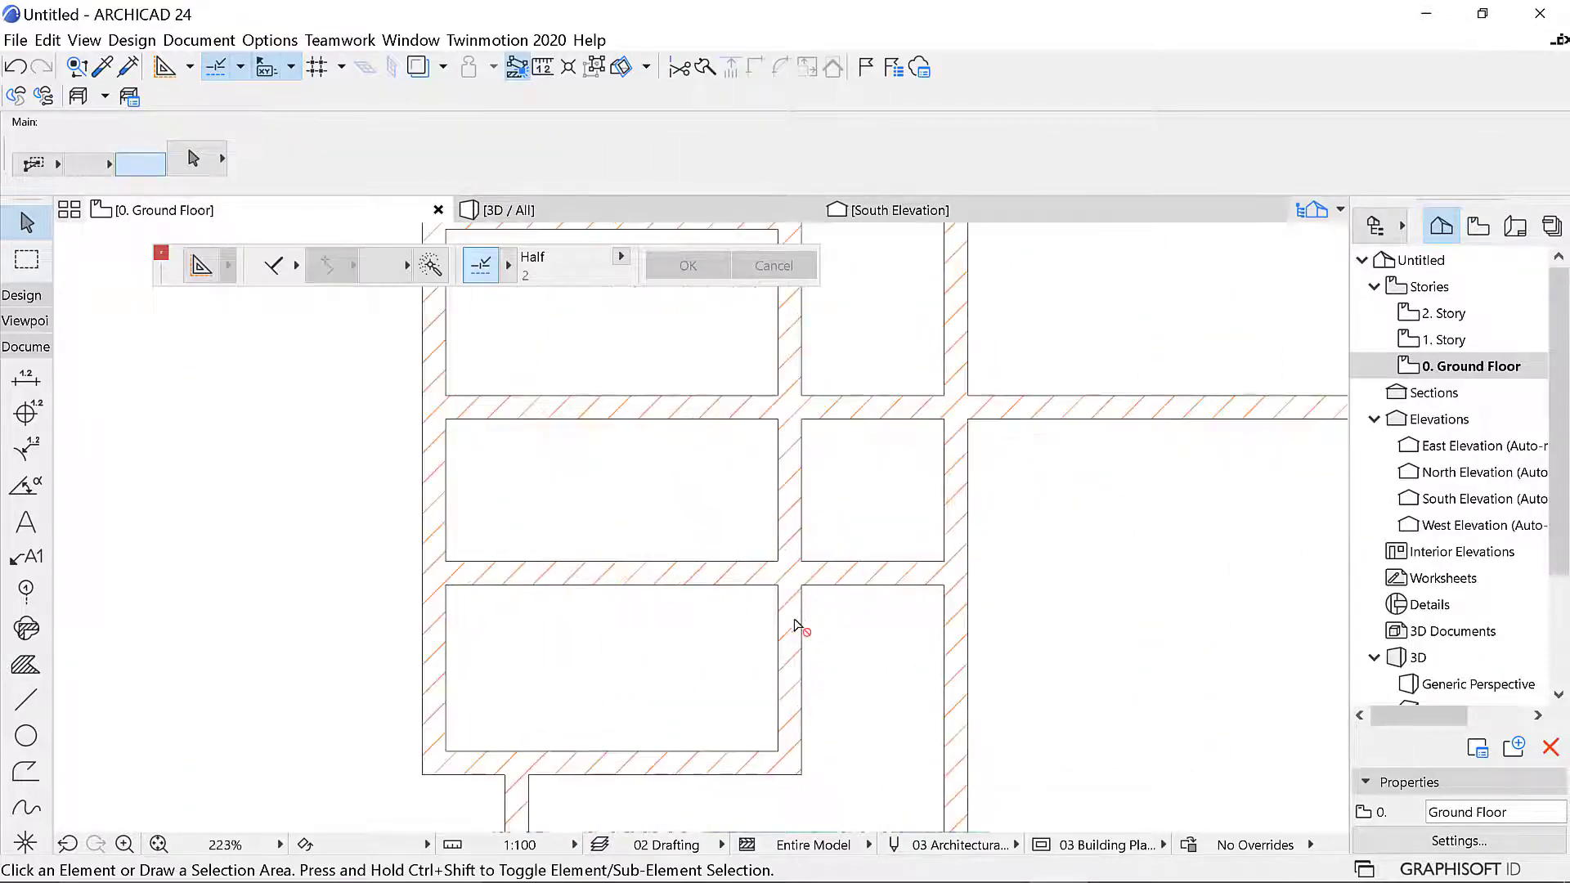
pyautogui.scroll(-3, 899, 549)
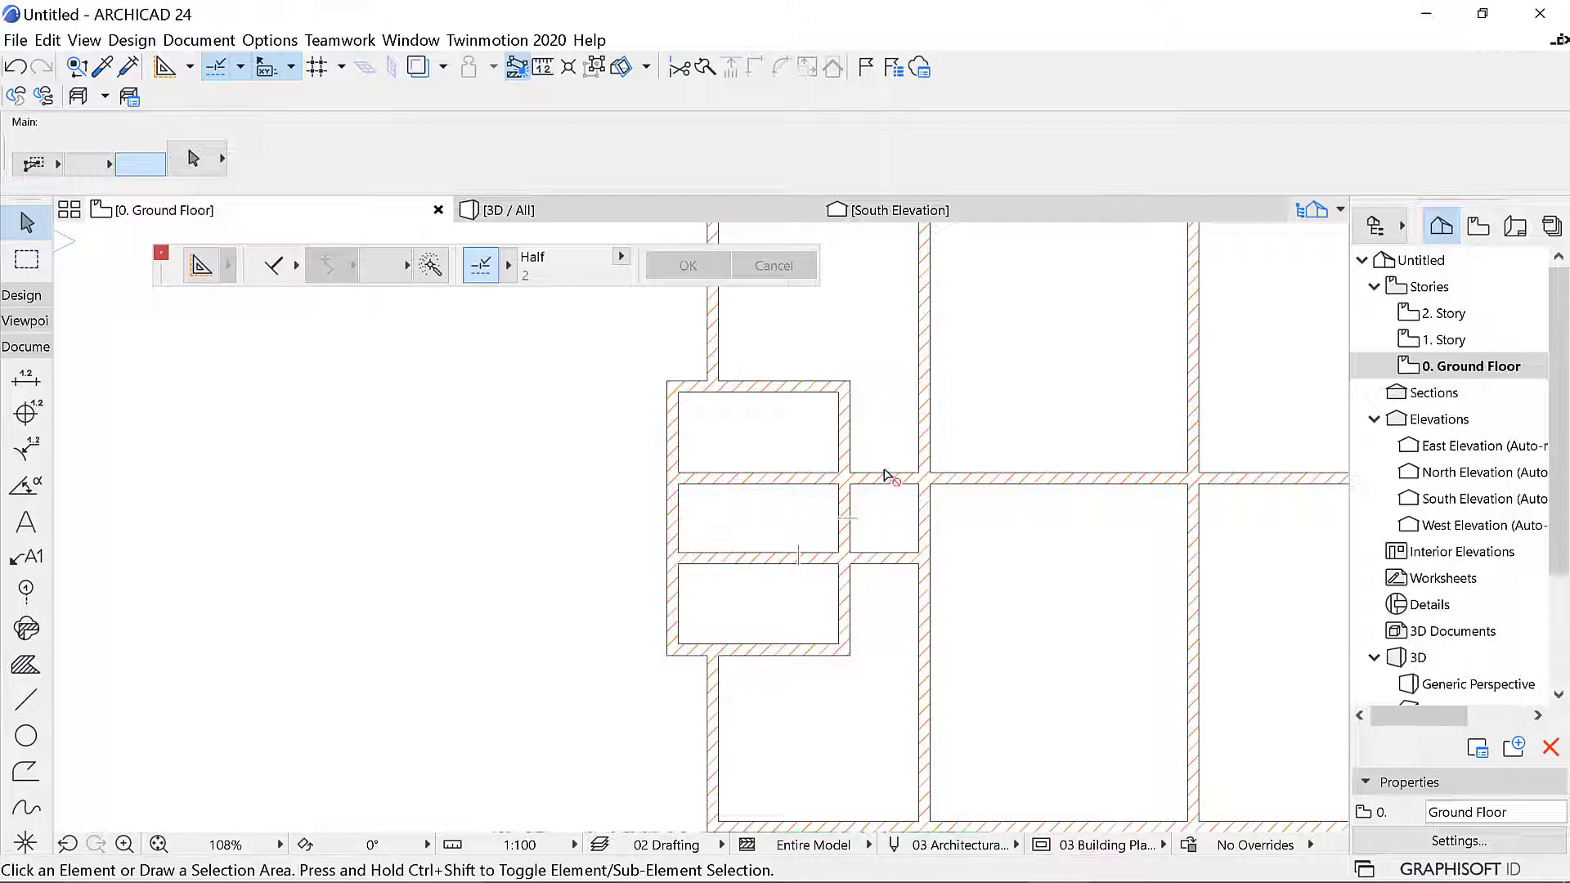
pyautogui.moveTo(887, 474)
pyautogui.scroll(5, 899, 485)
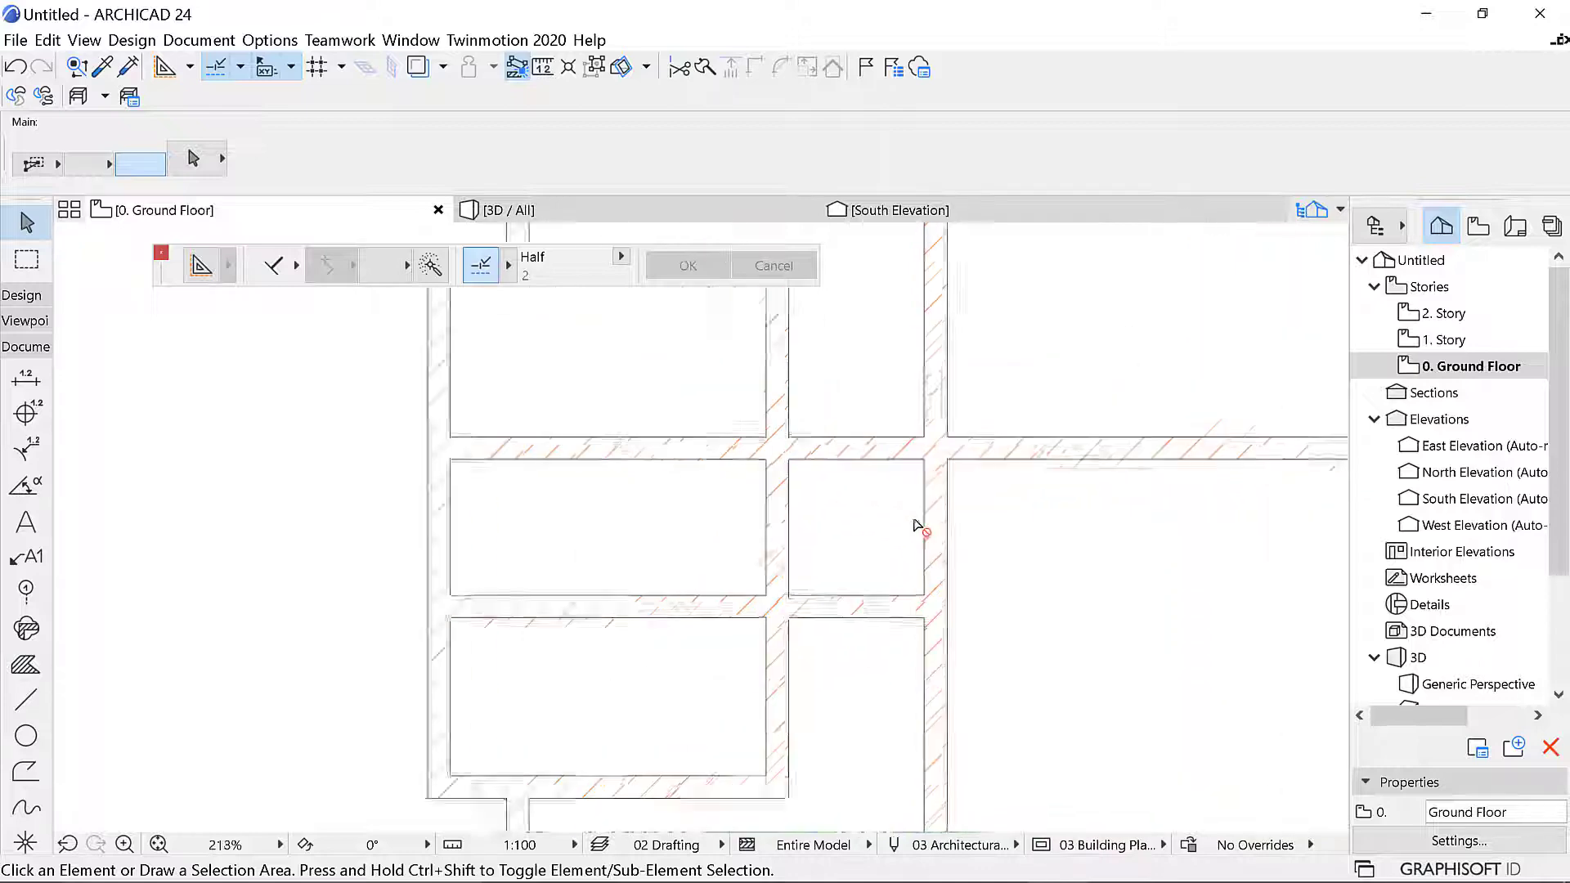
pyautogui.scroll(5, 874, 432)
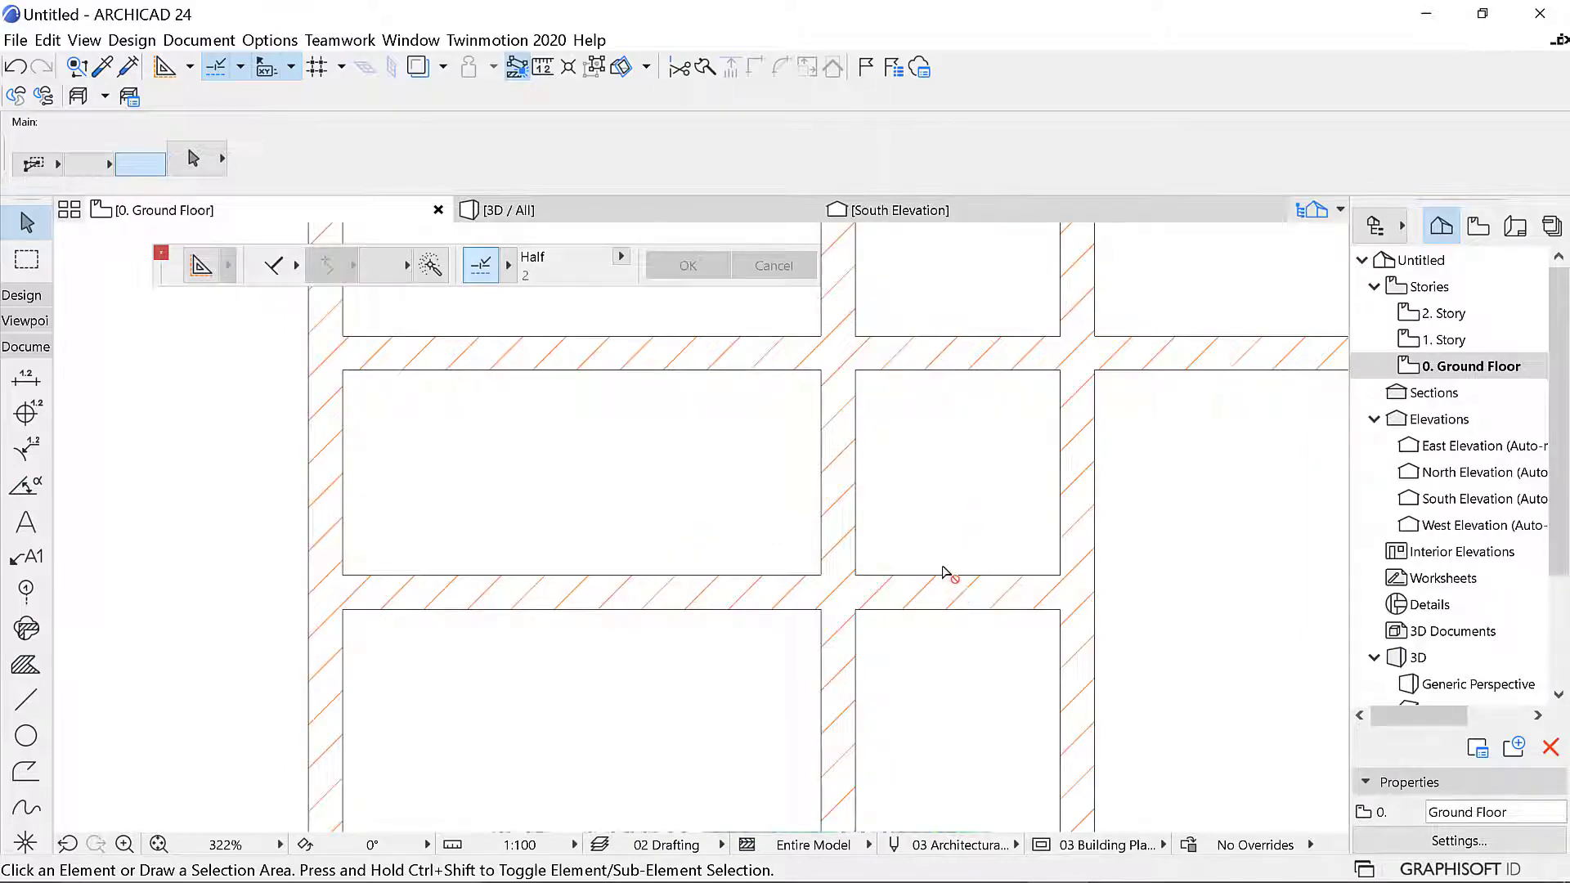
pyautogui.scroll(-5, 942, 431)
pyautogui.scroll(-9, 941, 360)
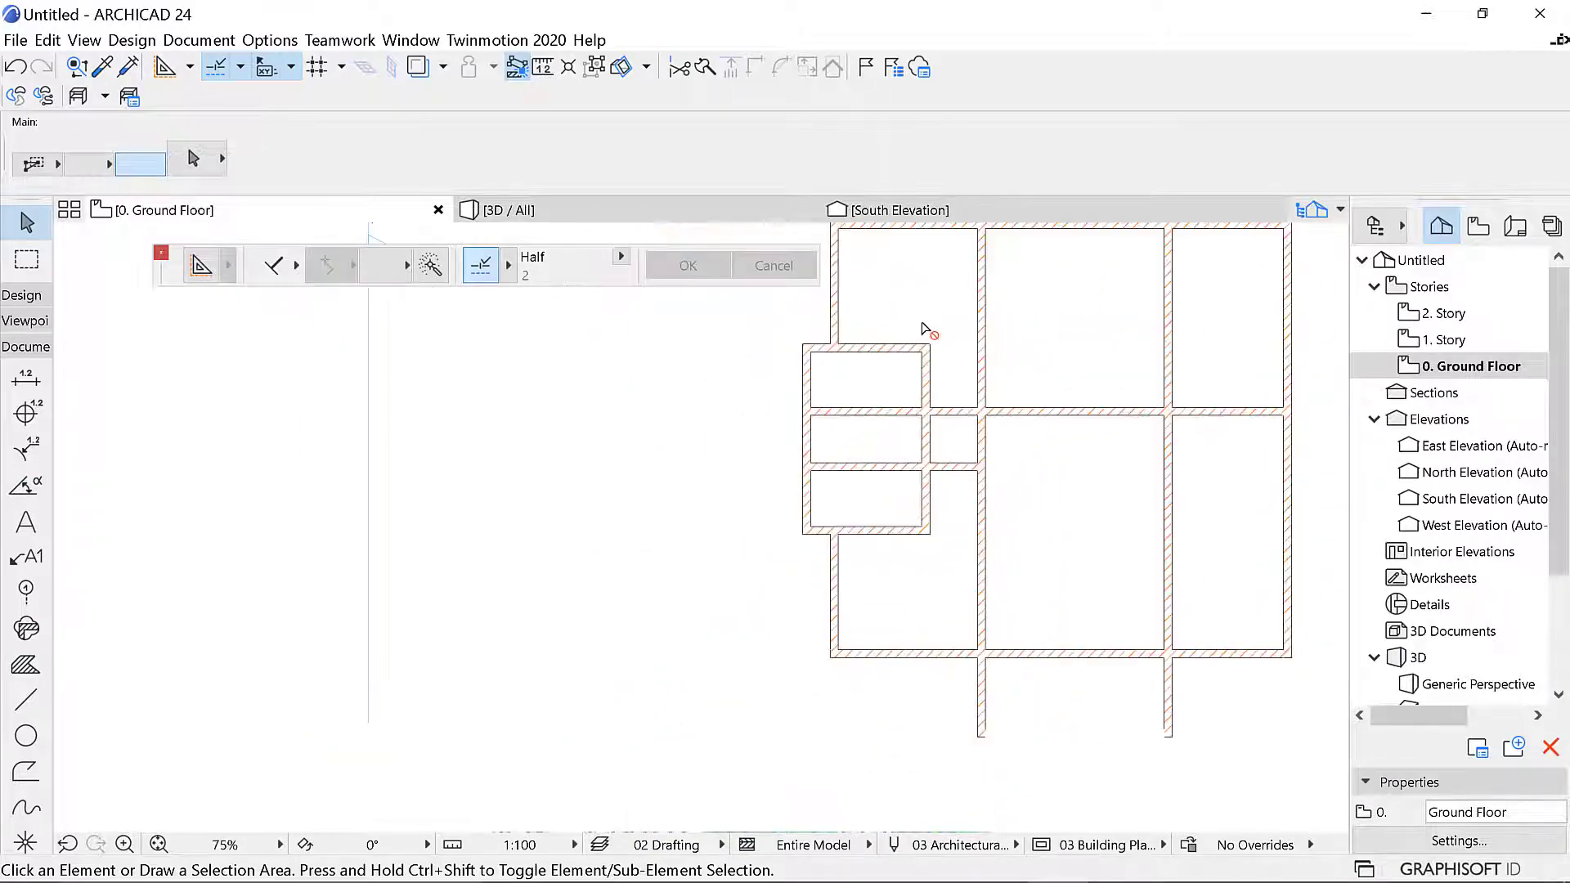
pyautogui.scroll(6, 949, 408)
pyautogui.scroll(-3, 965, 376)
pyautogui.scroll(-3, 964, 391)
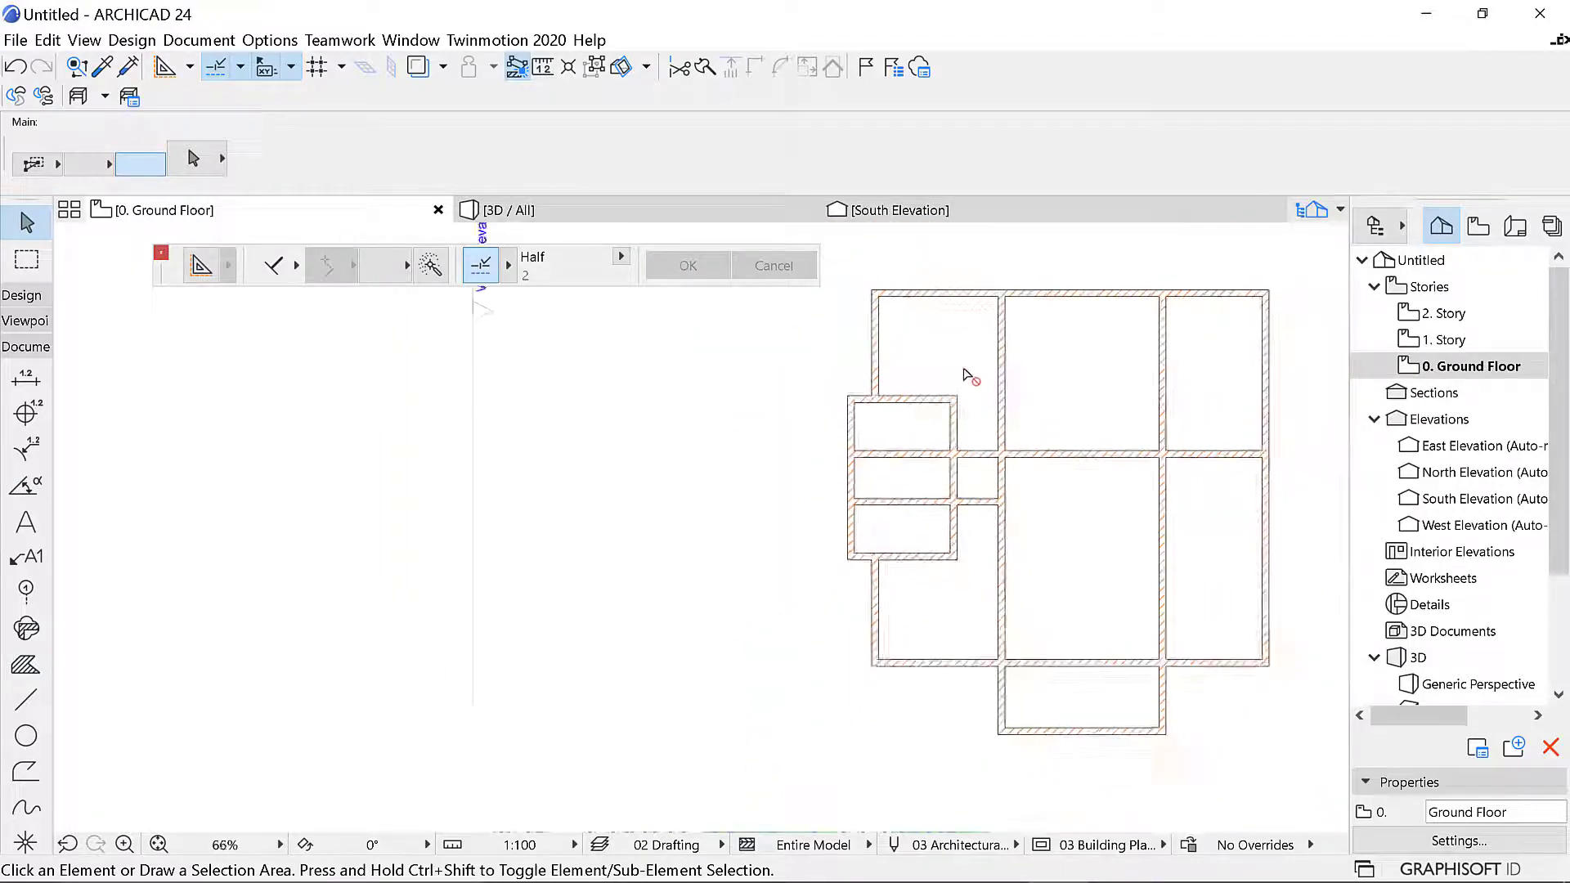
pyautogui.scroll(4, 977, 360)
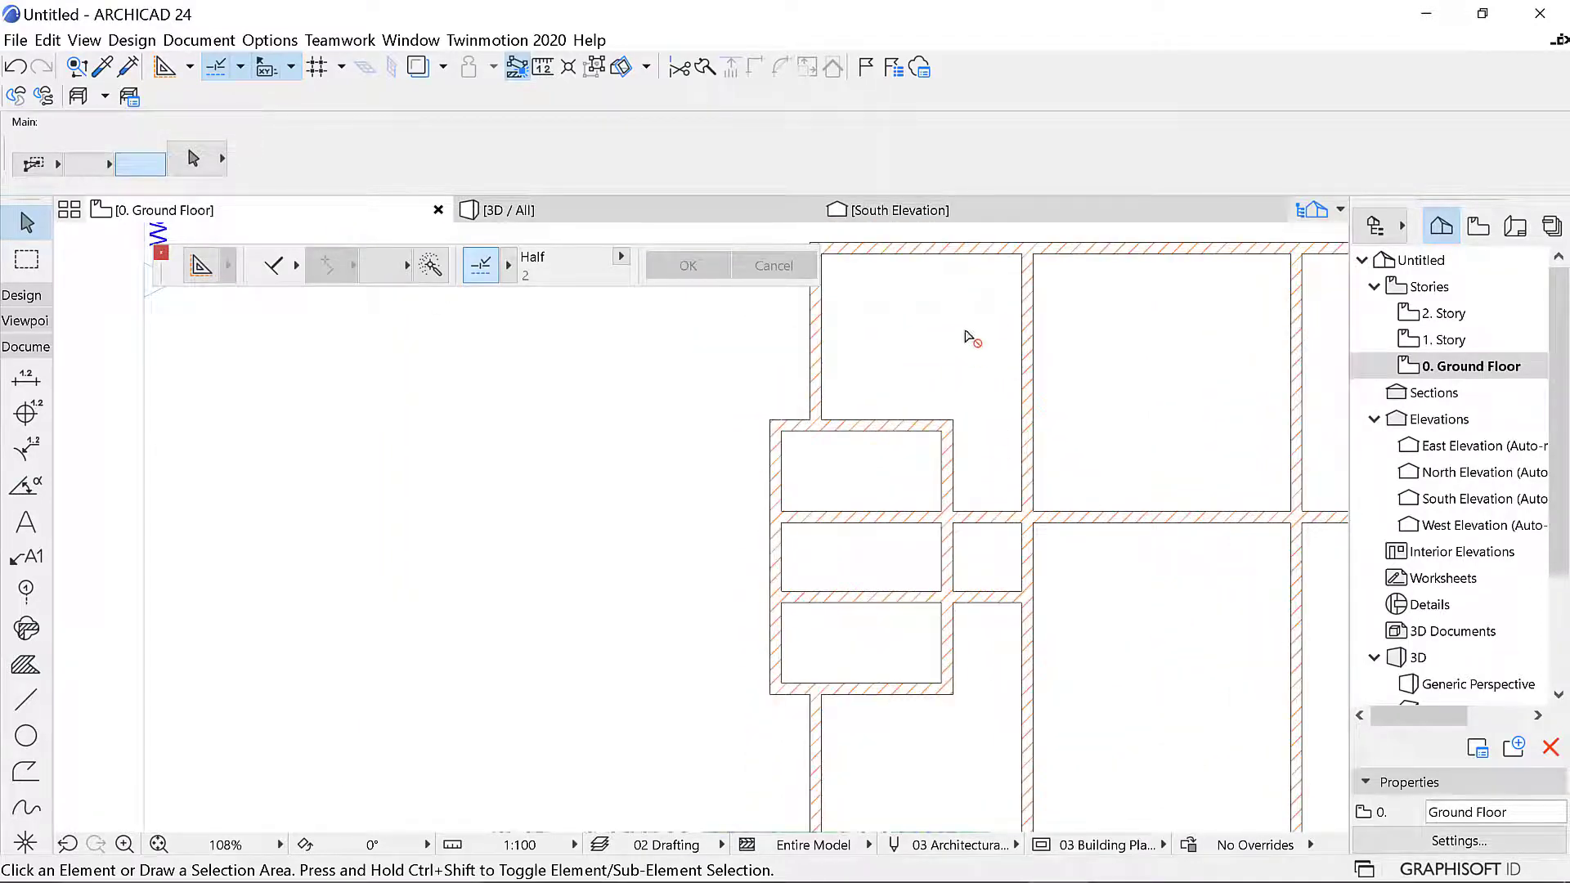
pyautogui.scroll(-3, 968, 336)
pyautogui.scroll(6, 977, 458)
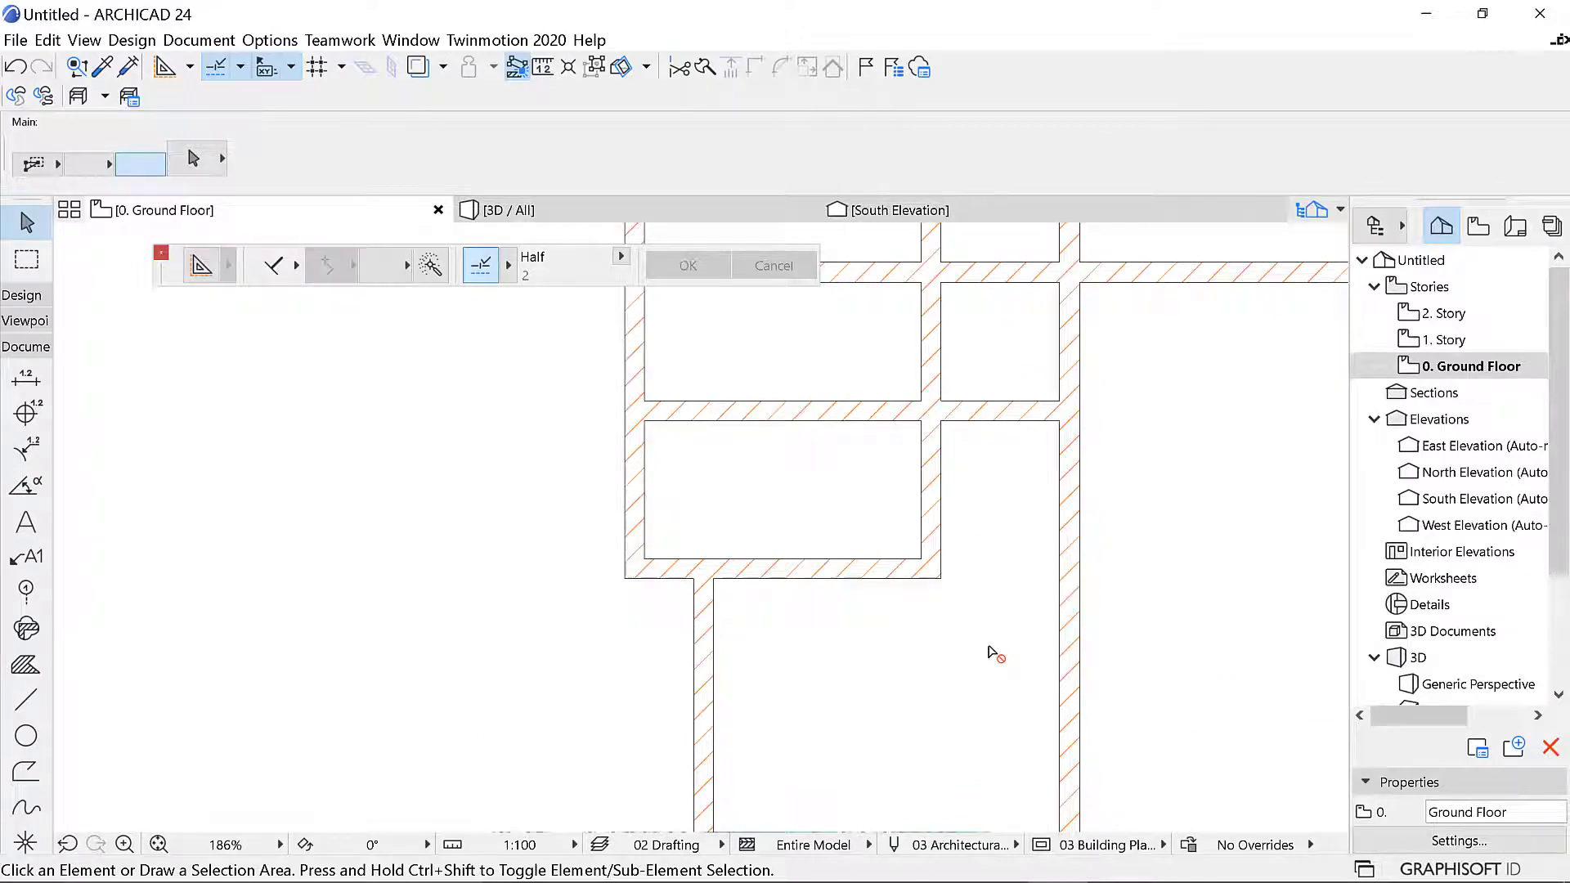
pyautogui.scroll(-3, 1001, 375)
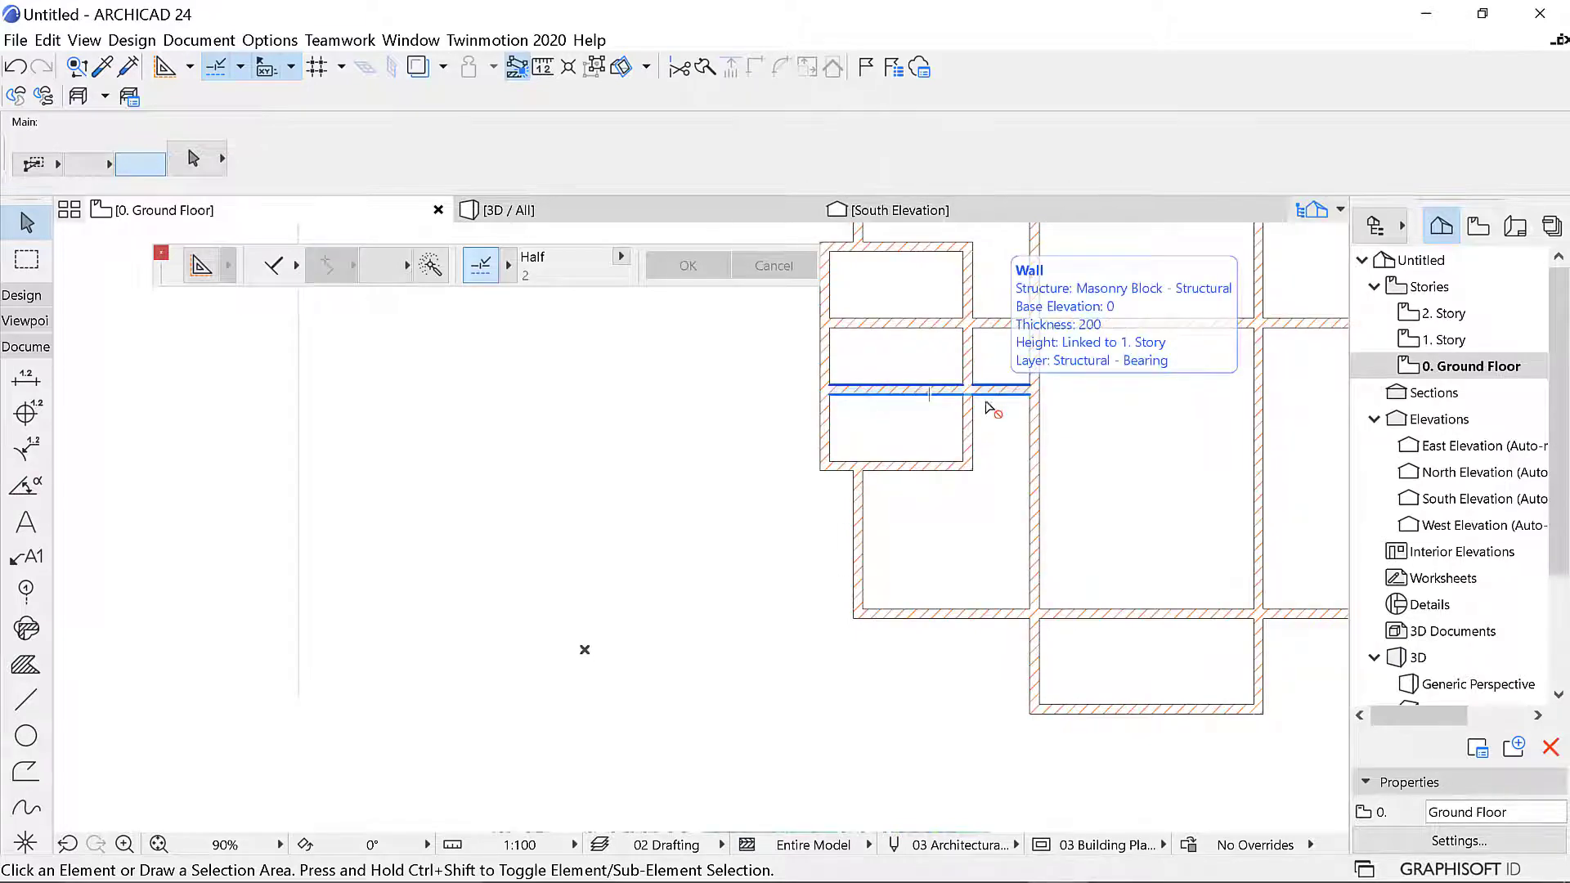
pyautogui.scroll(2, 980, 467)
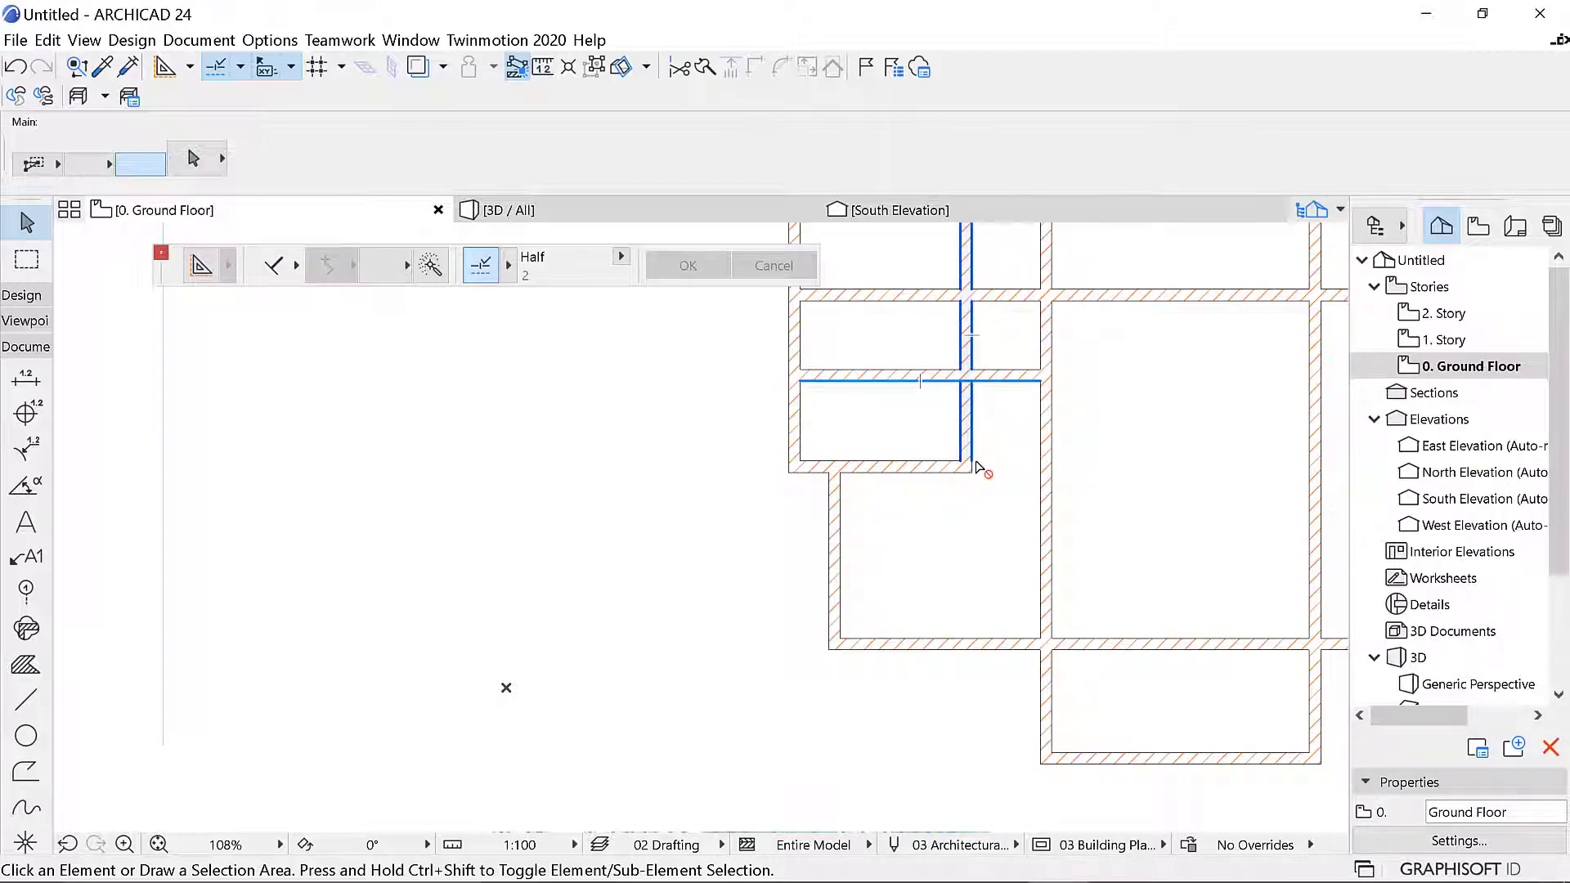
pyautogui.scroll(-4, 973, 466)
pyautogui.scroll(2, 967, 439)
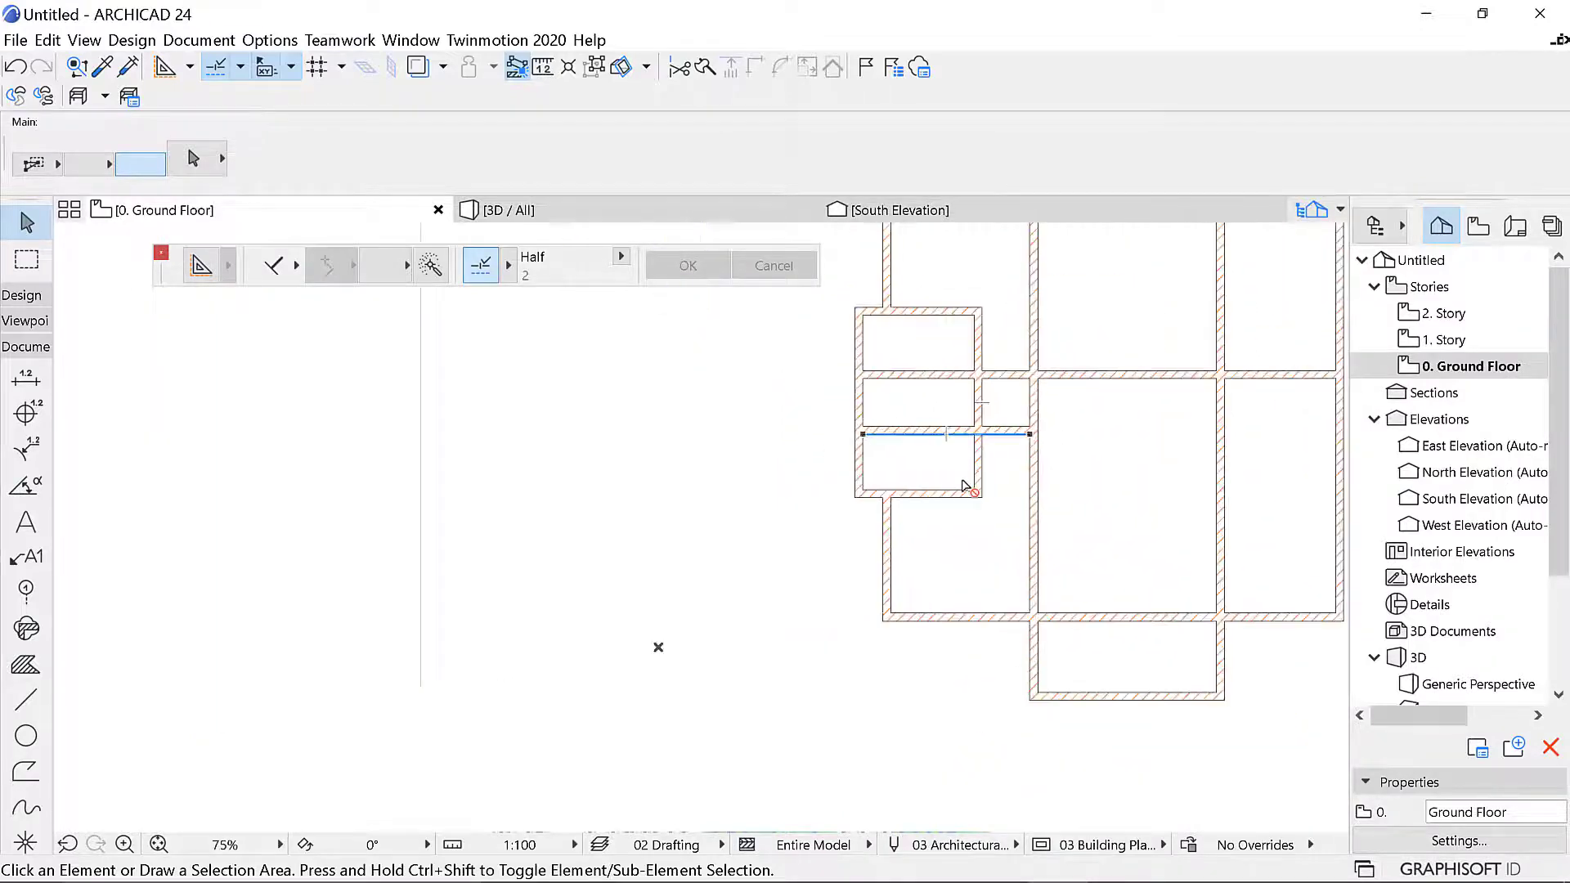
pyautogui.scroll(4, 985, 435)
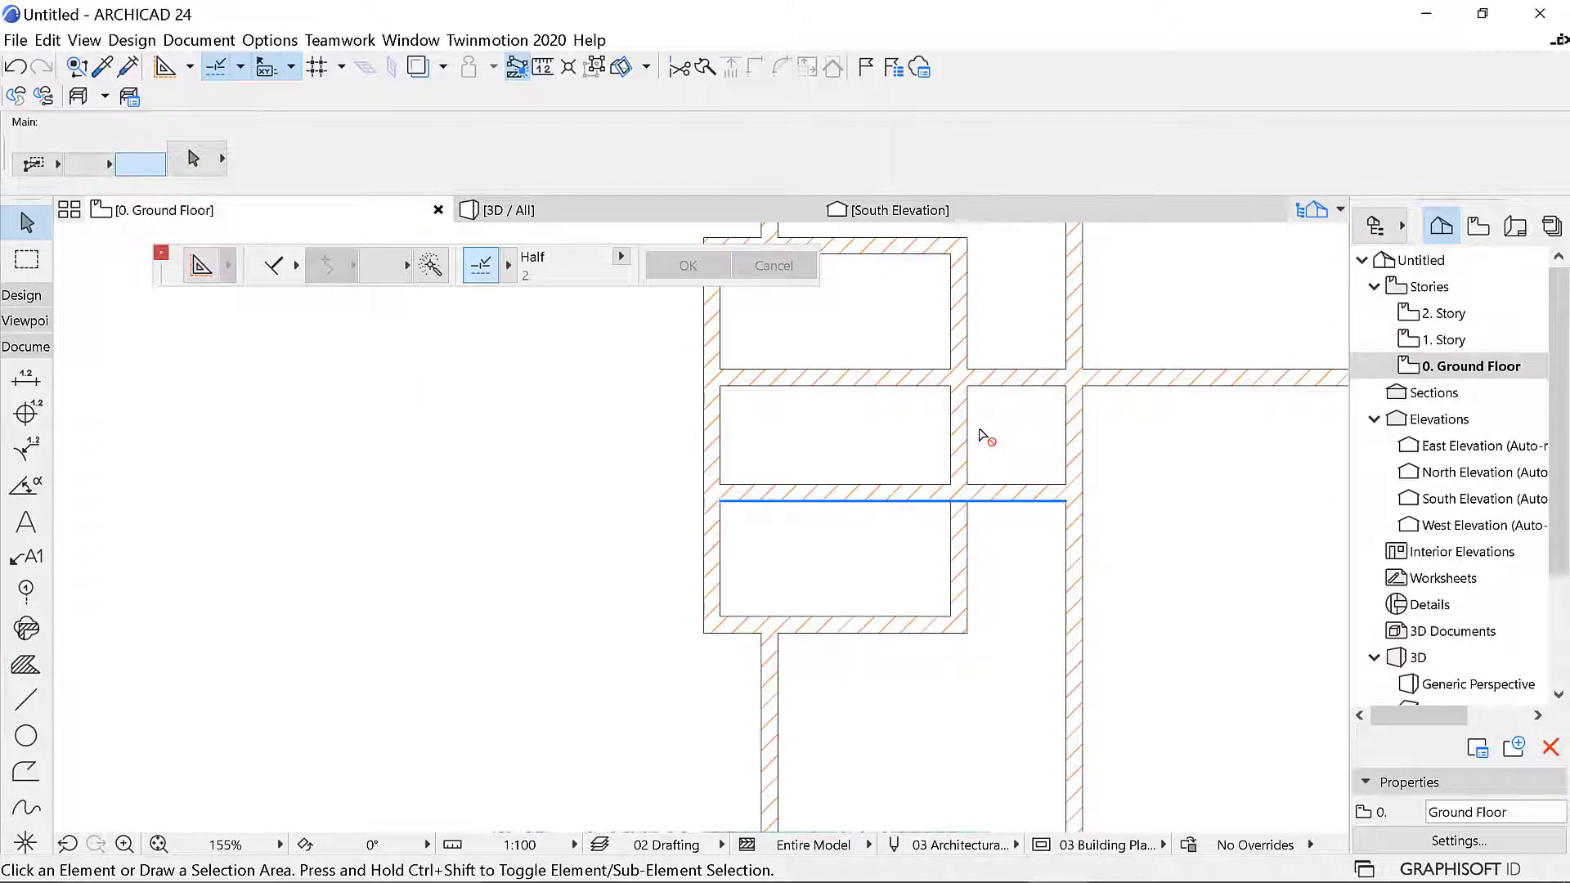
pyautogui.scroll(-3, 985, 437)
pyautogui.scroll(-2, 981, 339)
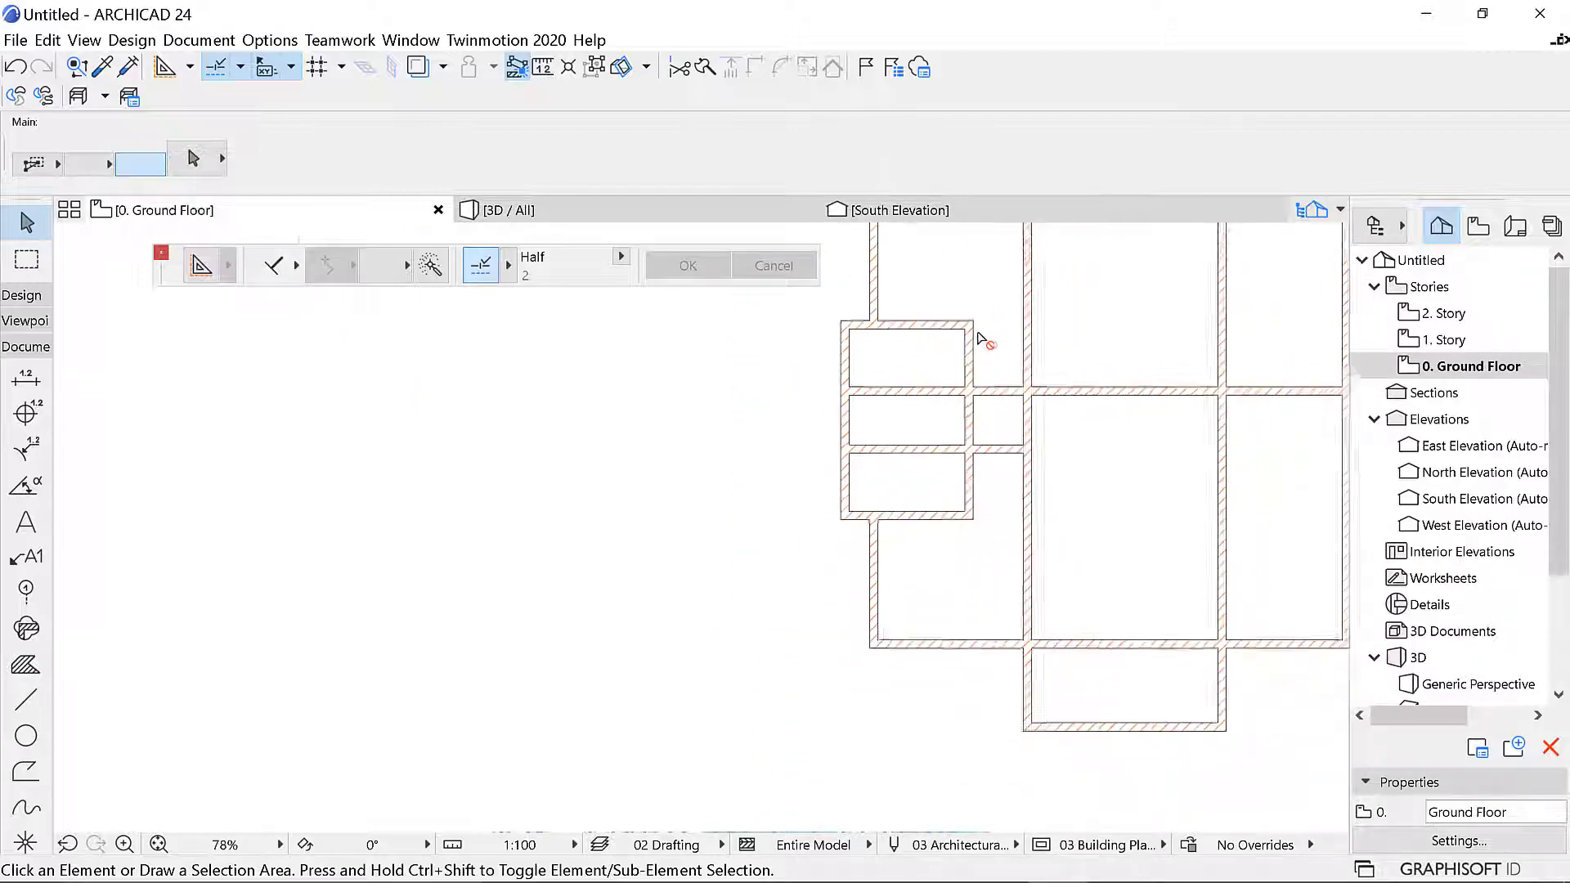
pyautogui.scroll(3, 988, 409)
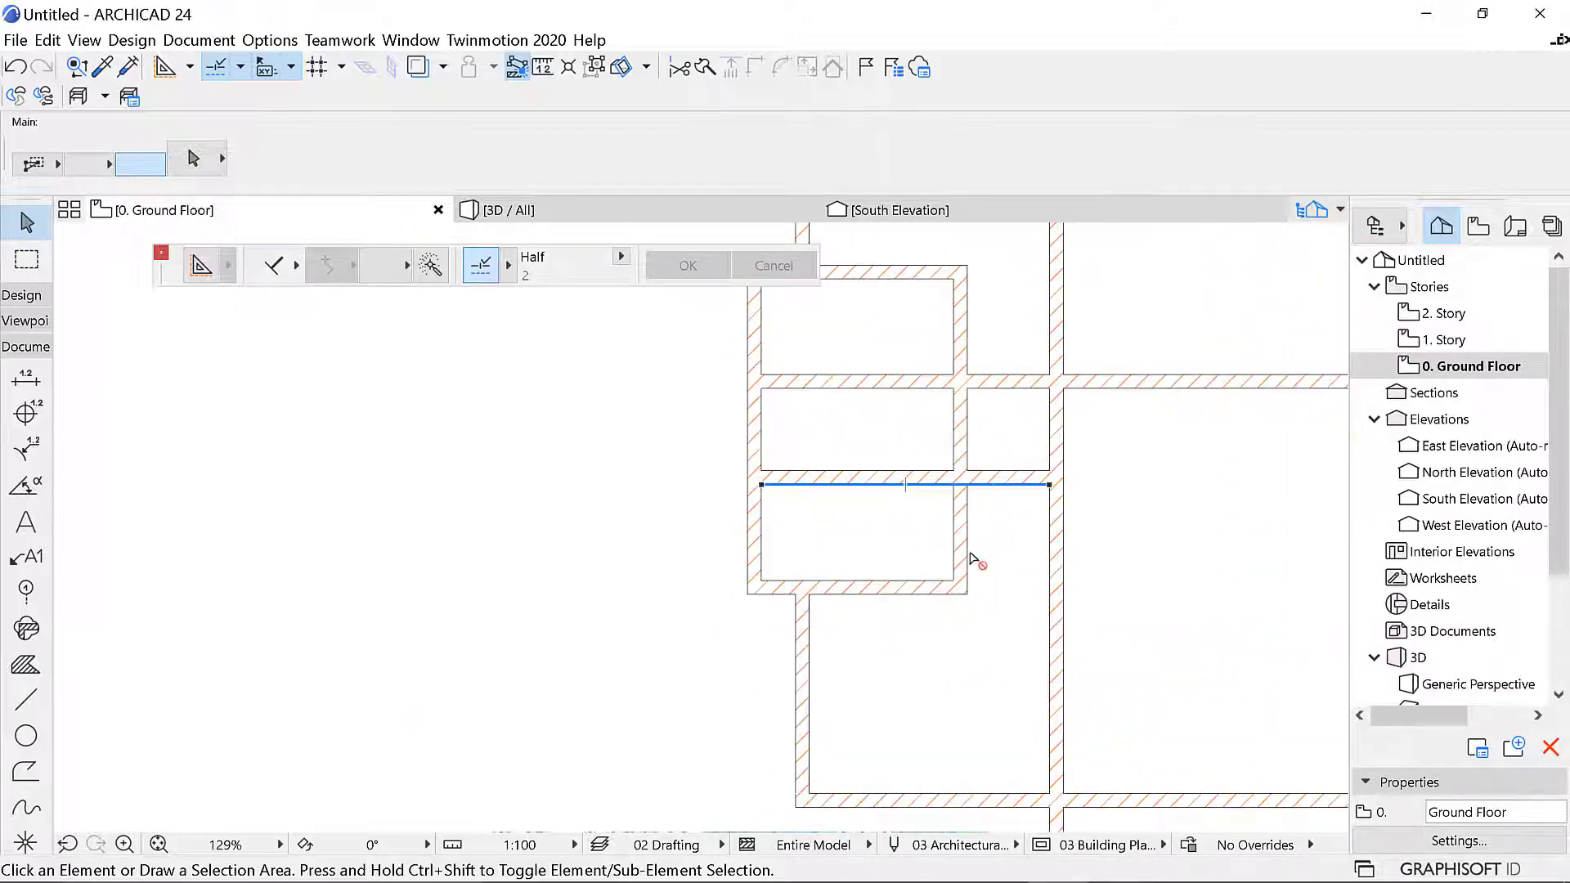
pyautogui.scroll(-4, 978, 575)
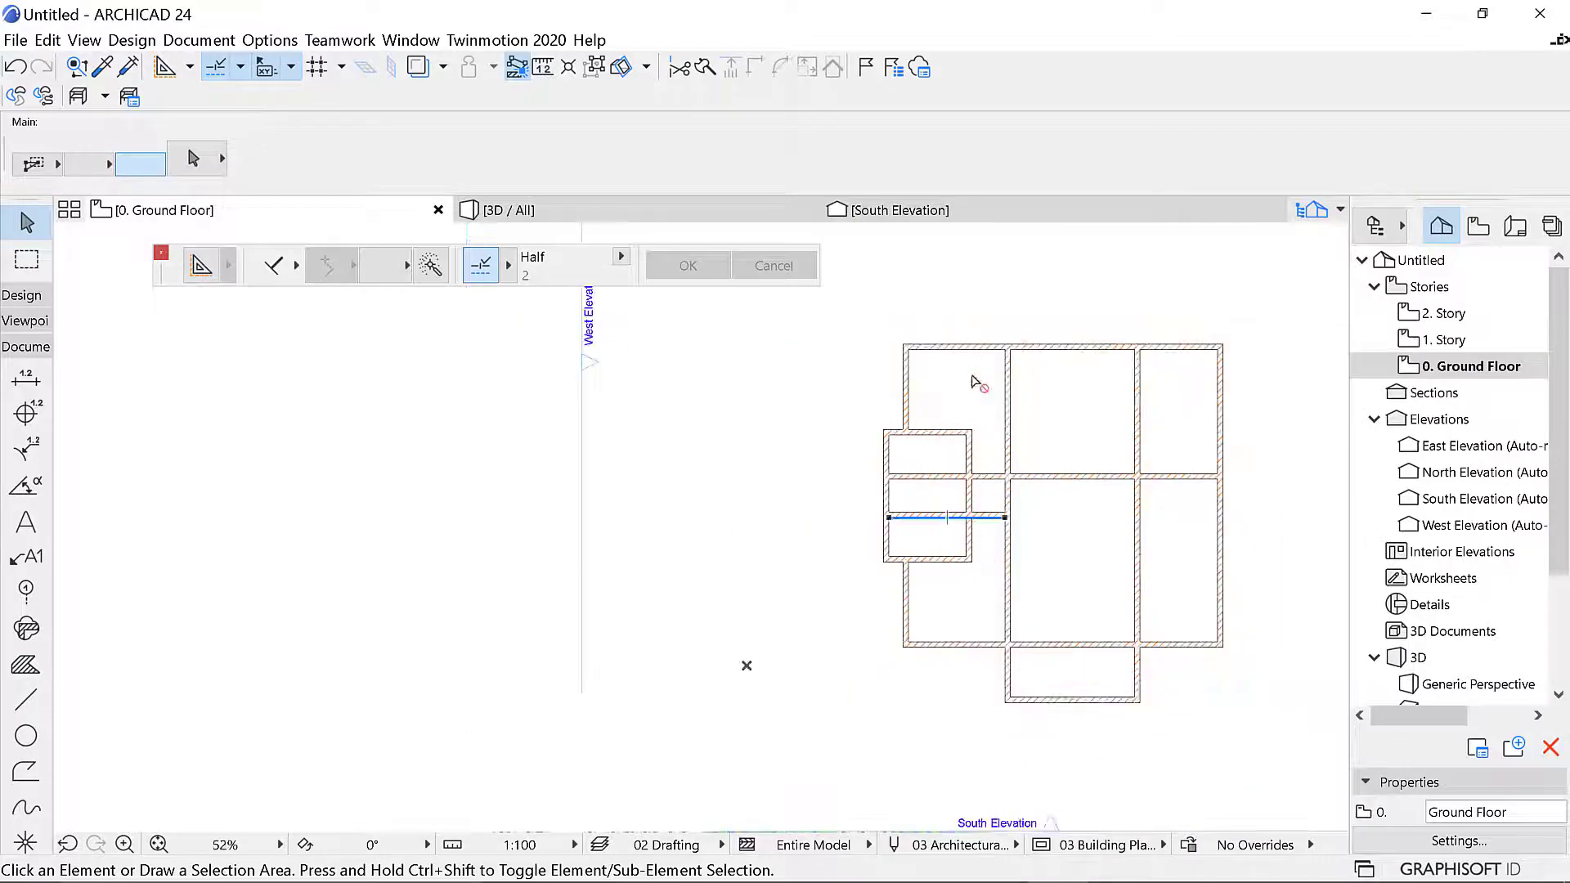
pyautogui.scroll(3, 977, 382)
pyautogui.scroll(-3, 971, 455)
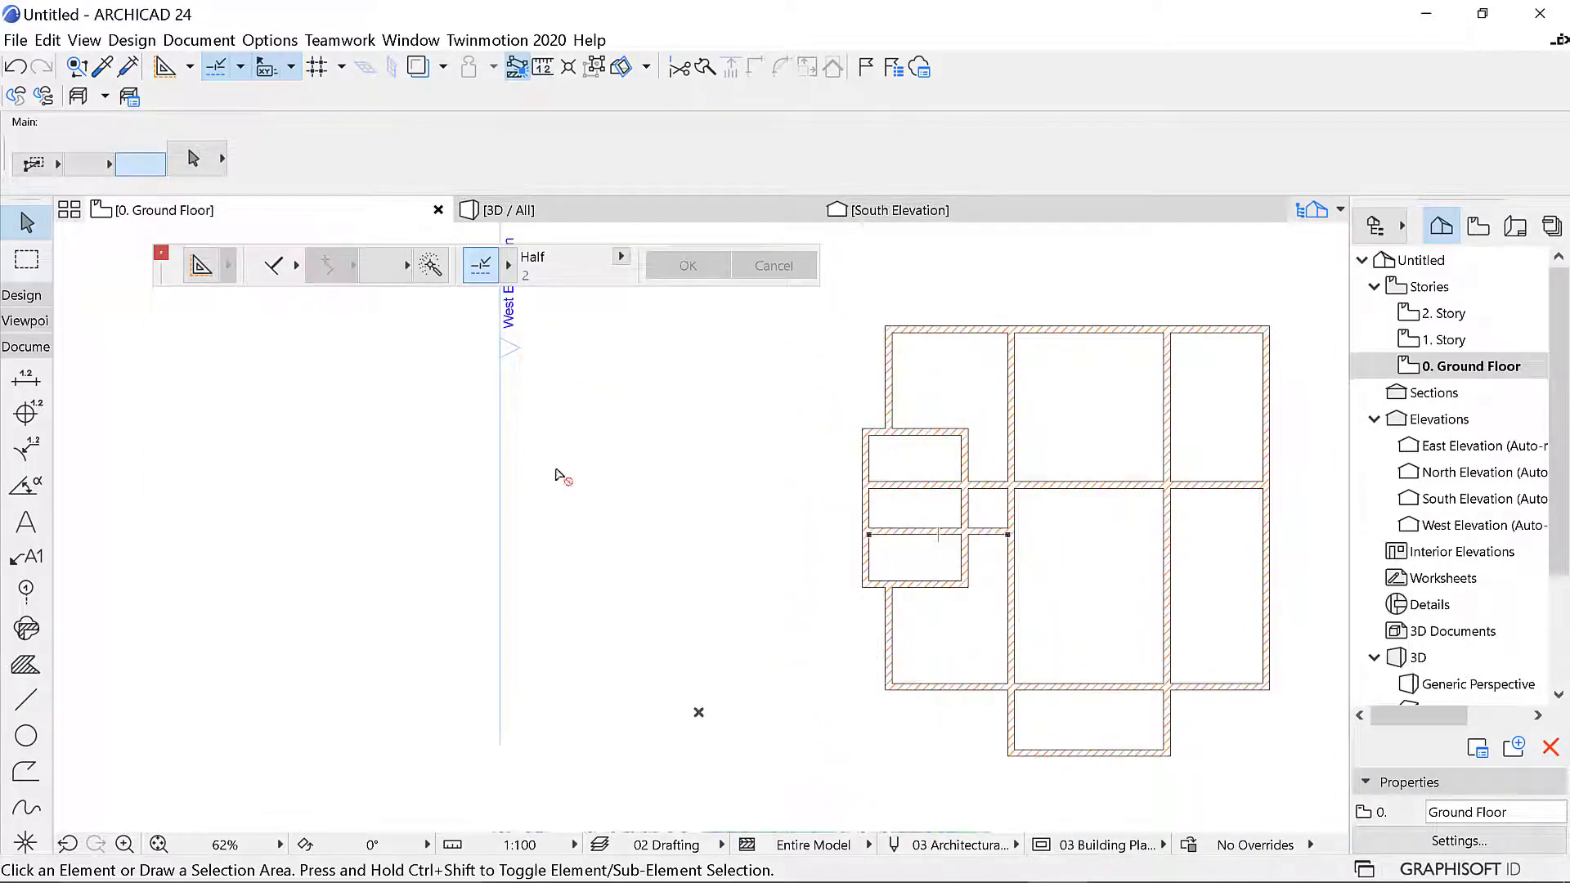
# Dimension the northwest room from the northern short horizontal wall to the northern exterior wall, including both wall thicknesses, with the dimension line west of the house
pyautogui.click(26, 377)
pyautogui.scroll(4, 959, 352)
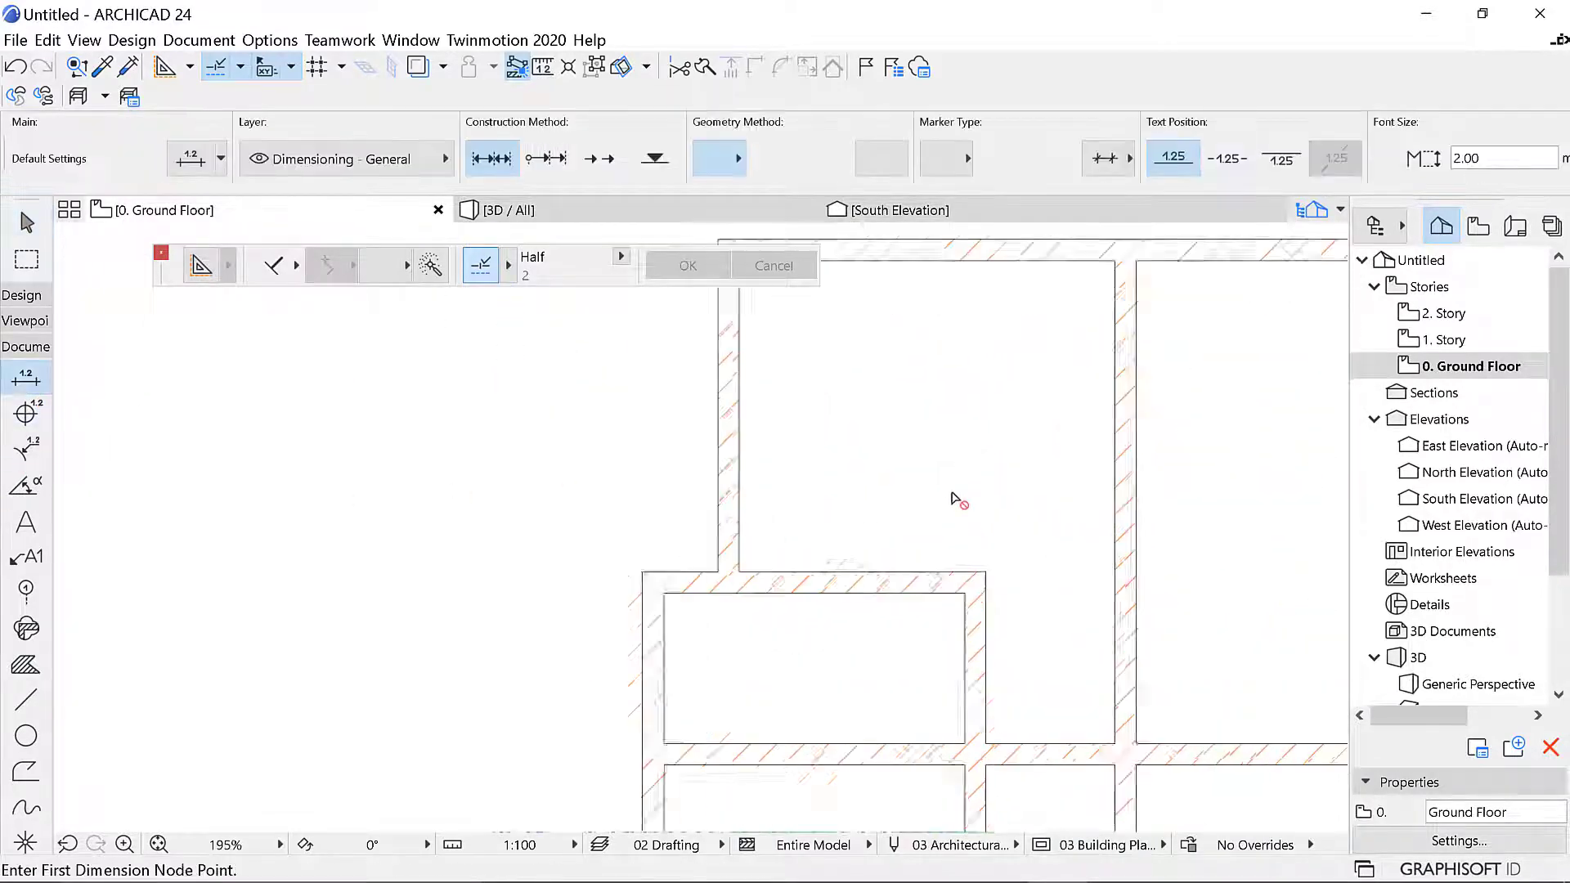
pyautogui.scroll(1, 951, 497)
pyautogui.click(905, 582)
pyautogui.click(904, 605)
pyautogui.scroll(-2, 905, 590)
pyautogui.scroll(2, 908, 403)
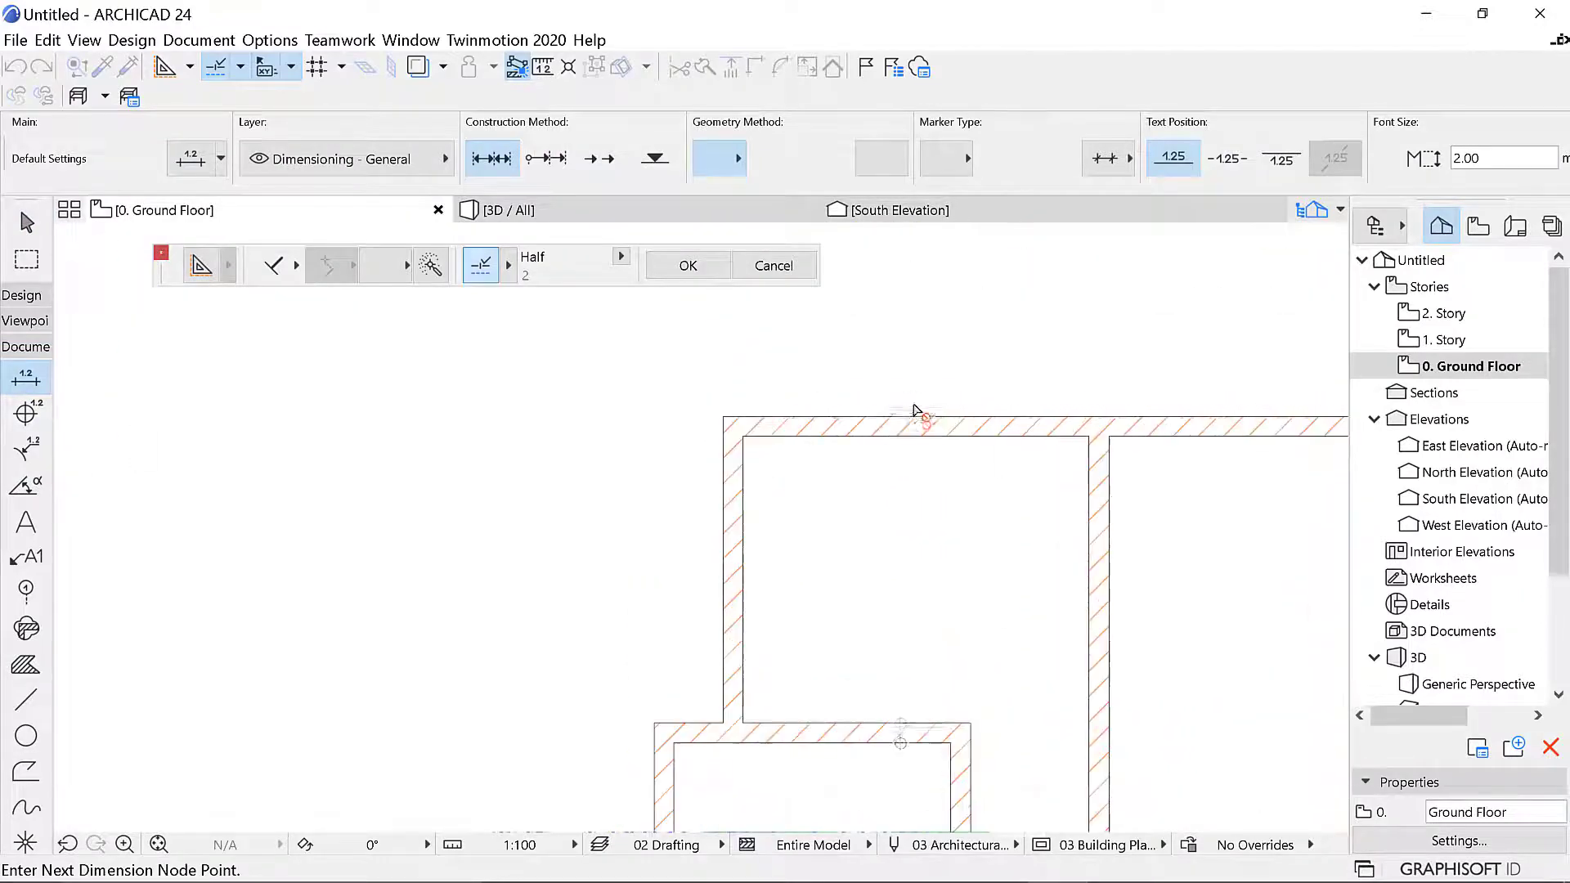
pyautogui.click(915, 417)
pyautogui.click(915, 437)
pyautogui.rightClick(928, 353)
pyautogui.click(957, 477)
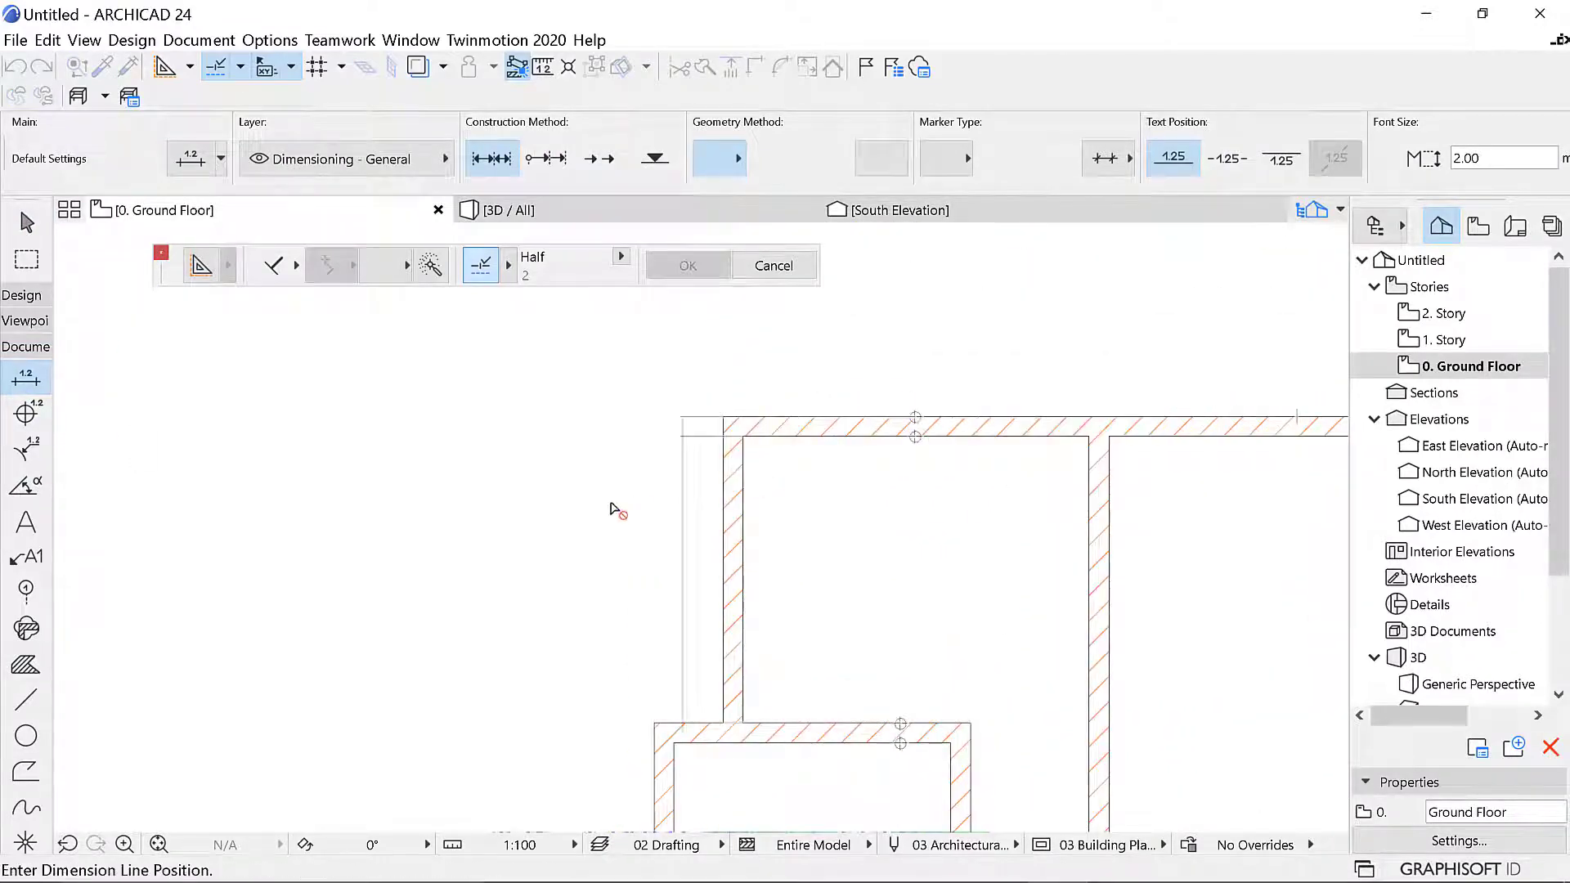
pyautogui.click(388, 513)
pyautogui.scroll(-3, 459, 466)
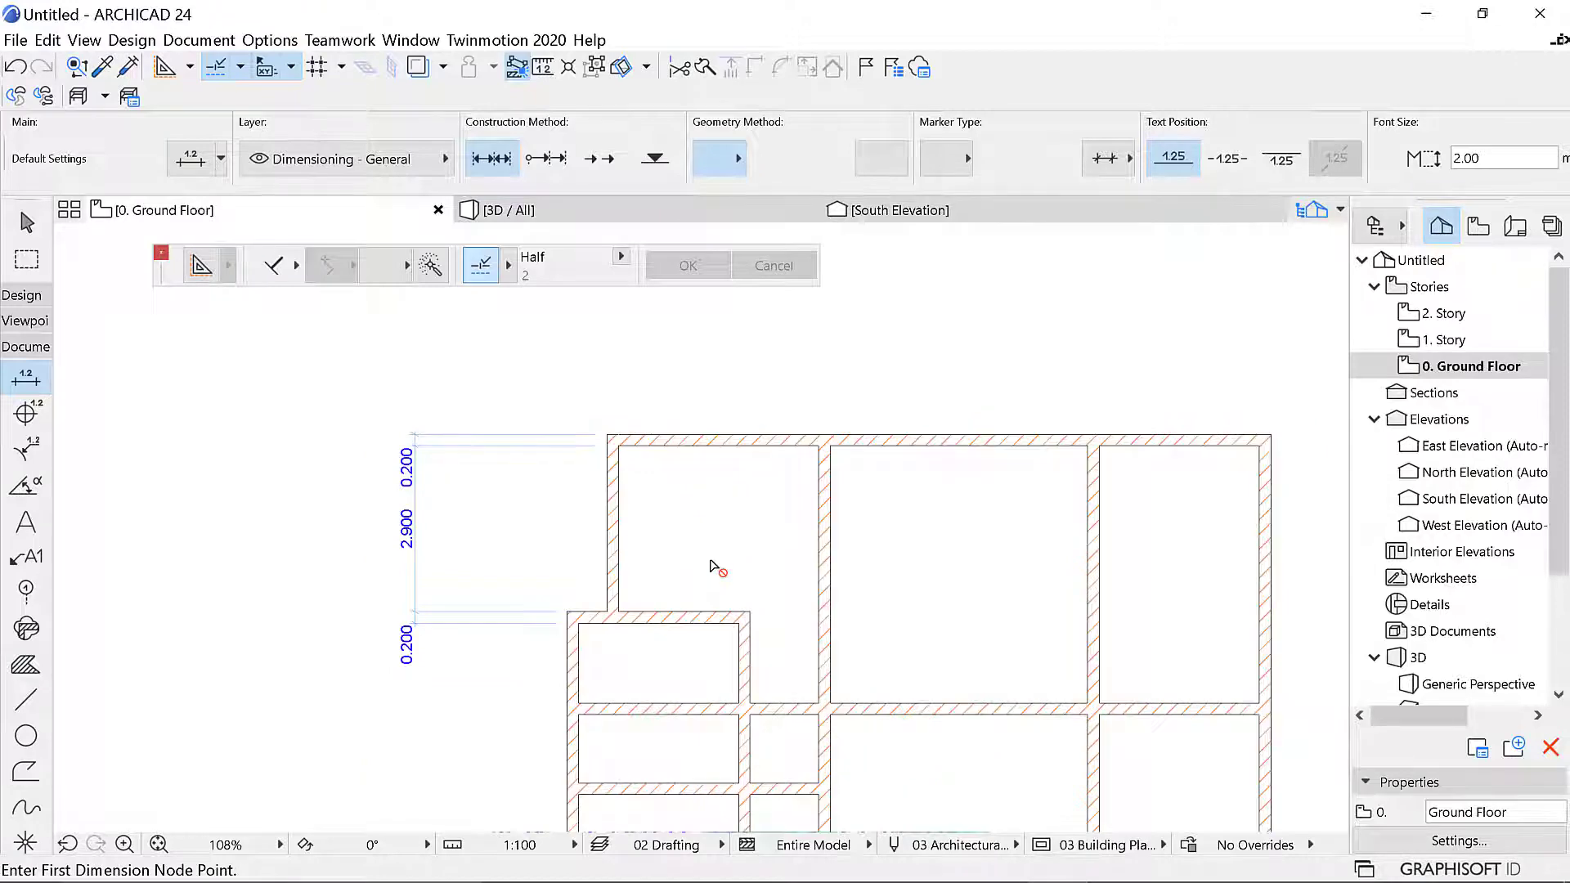
pyautogui.scroll(-4, 711, 566)
pyautogui.scroll(5, 719, 491)
pyautogui.scroll(-4, 799, 491)
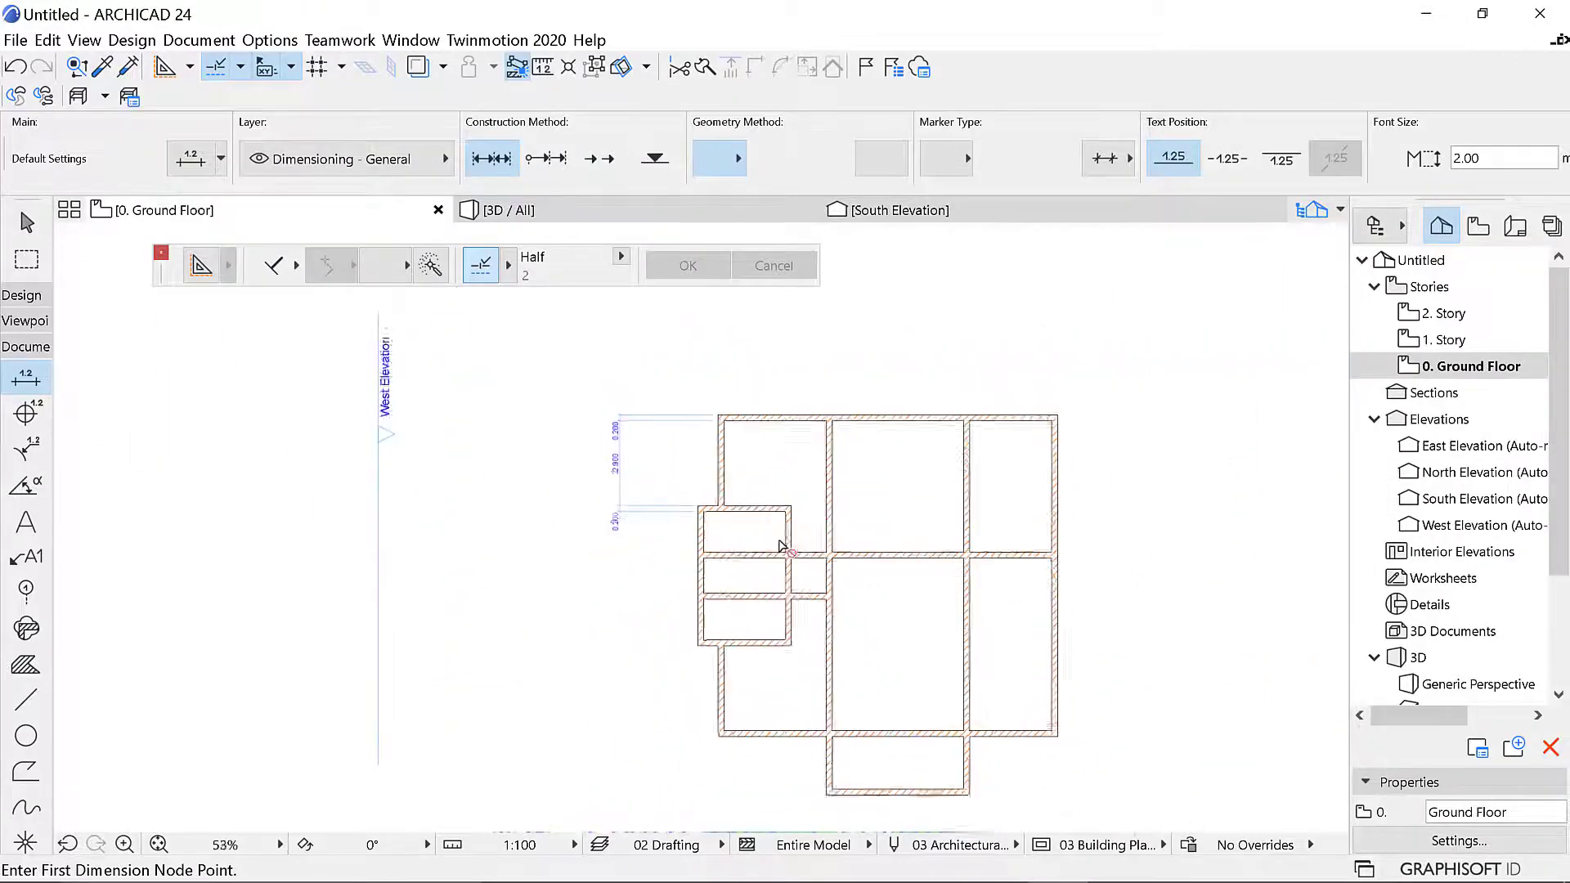
# Examine the walls of the three small western rooms and the dimensioned northwest room above them
pyautogui.scroll(4, 781, 546)
pyautogui.scroll(-2, 793, 508)
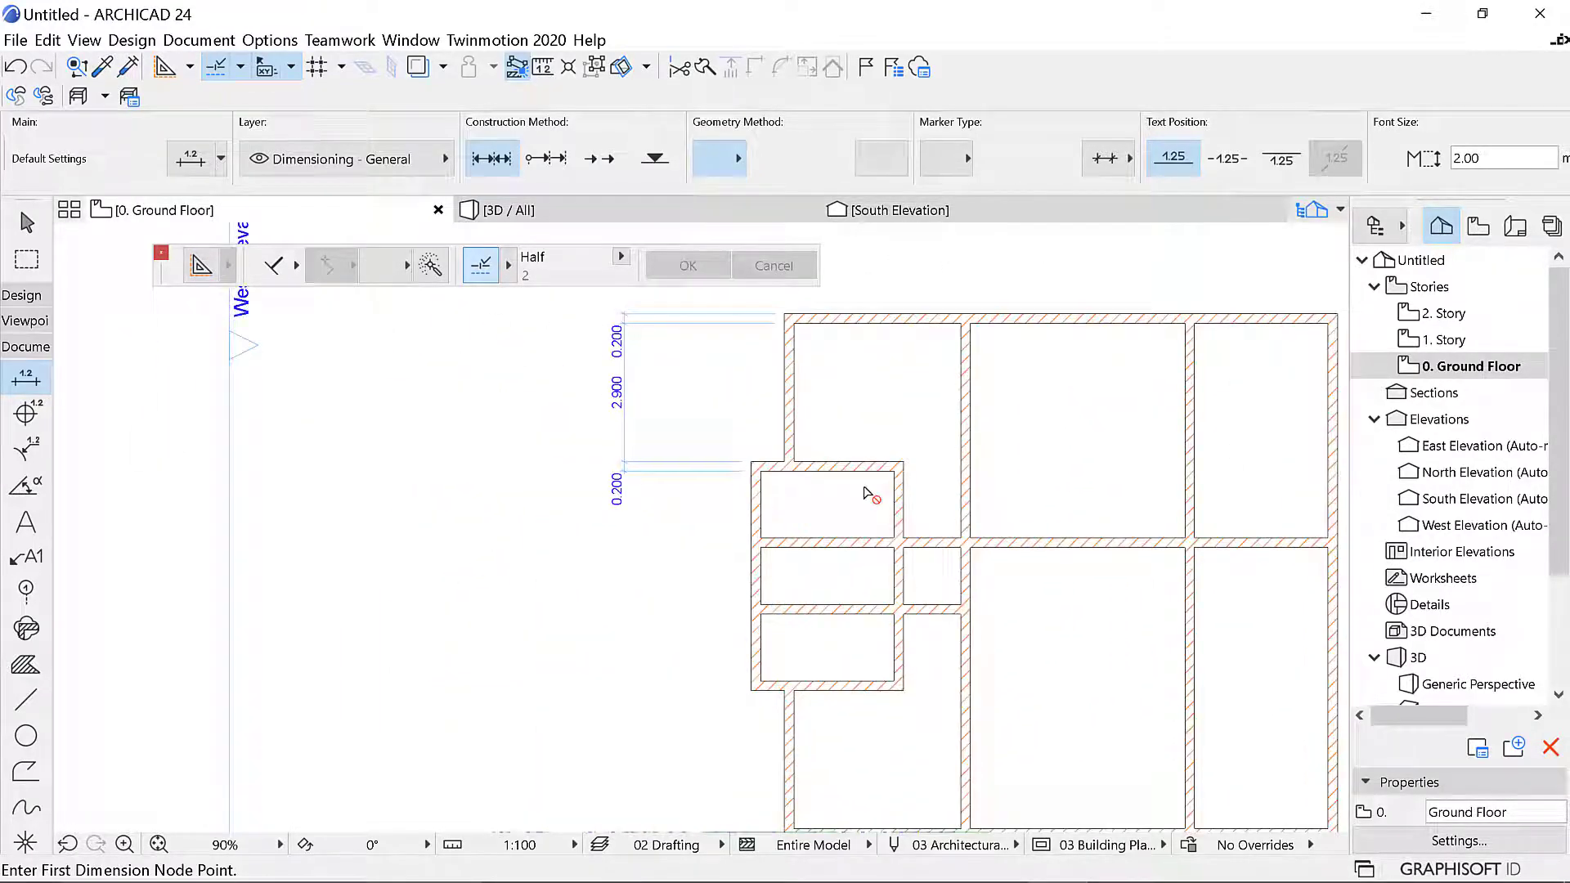
pyautogui.scroll(-3, 861, 483)
pyautogui.scroll(4, 856, 564)
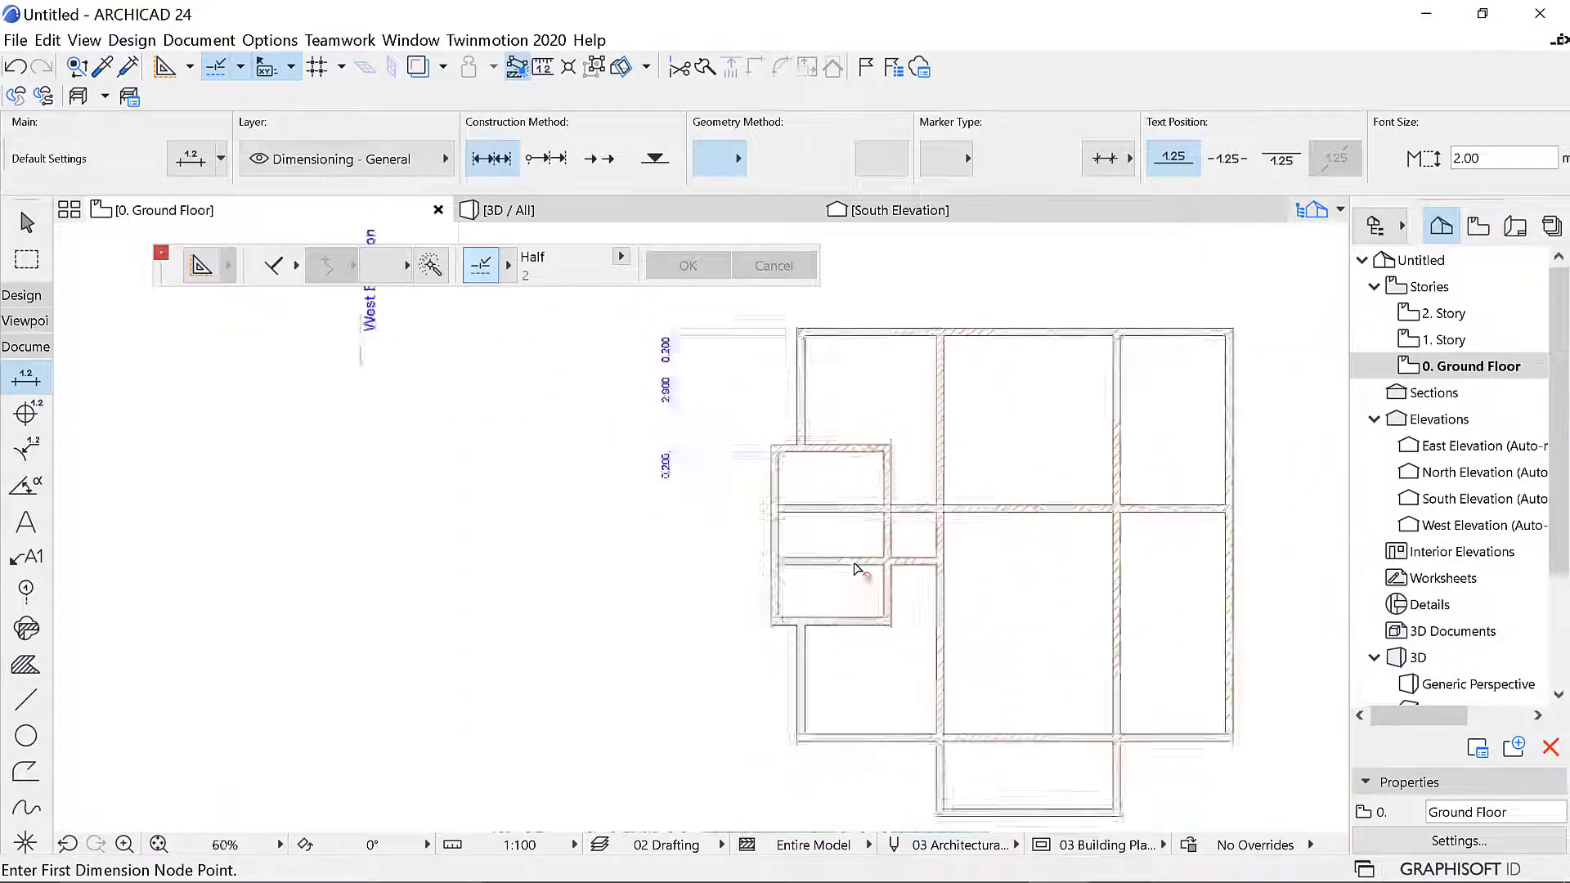
pyautogui.scroll(-1, 852, 442)
pyautogui.scroll(2, 873, 496)
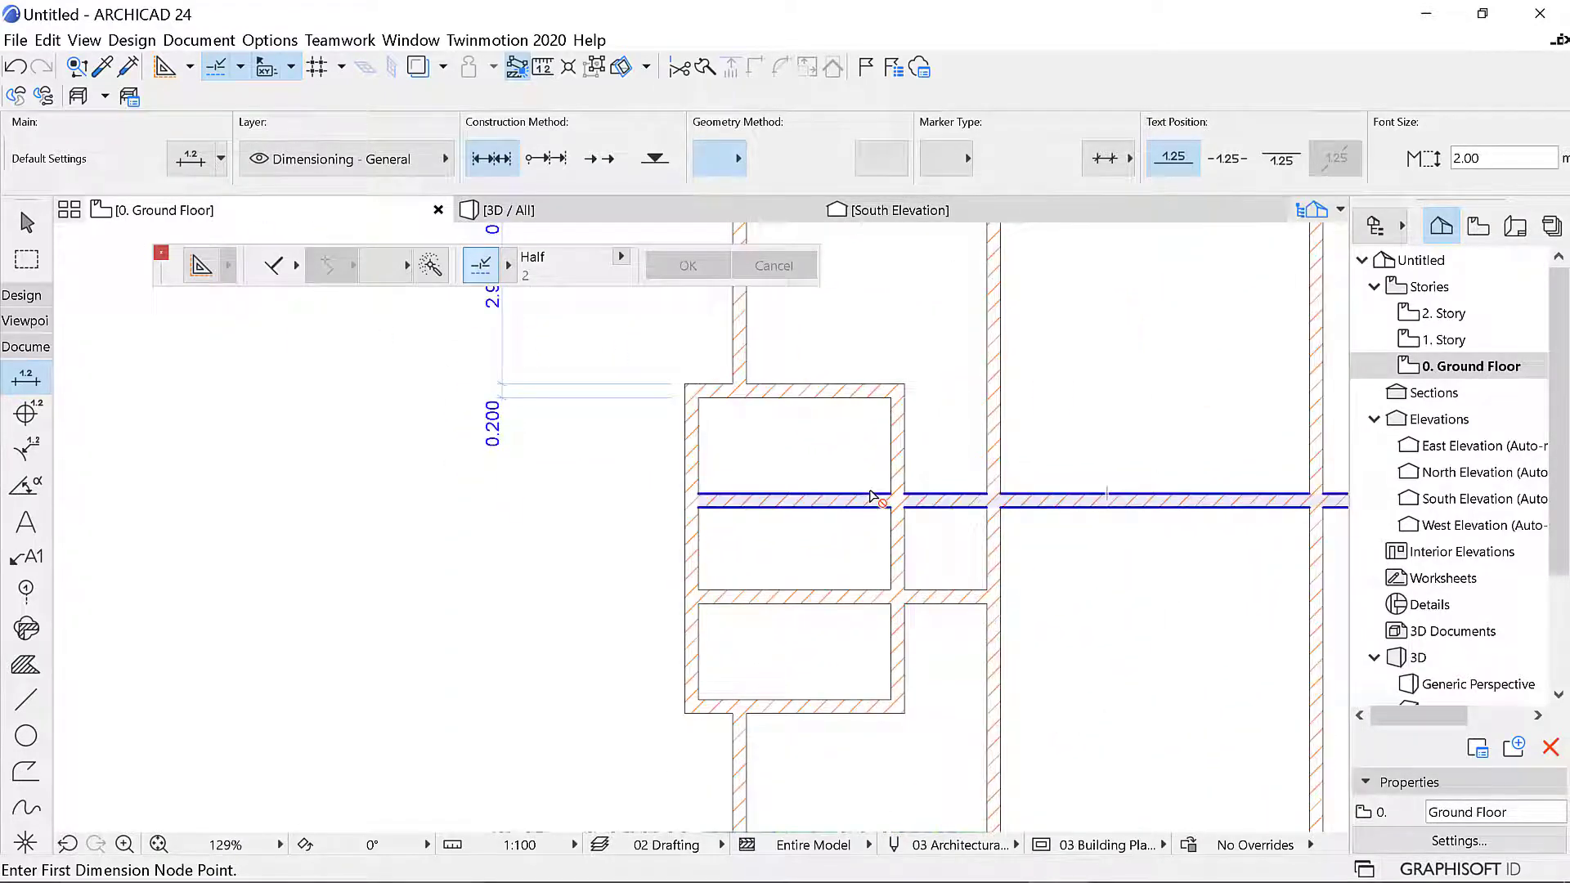
pyautogui.scroll(-1, 872, 496)
pyautogui.scroll(2, 873, 496)
pyautogui.scroll(1, 872, 496)
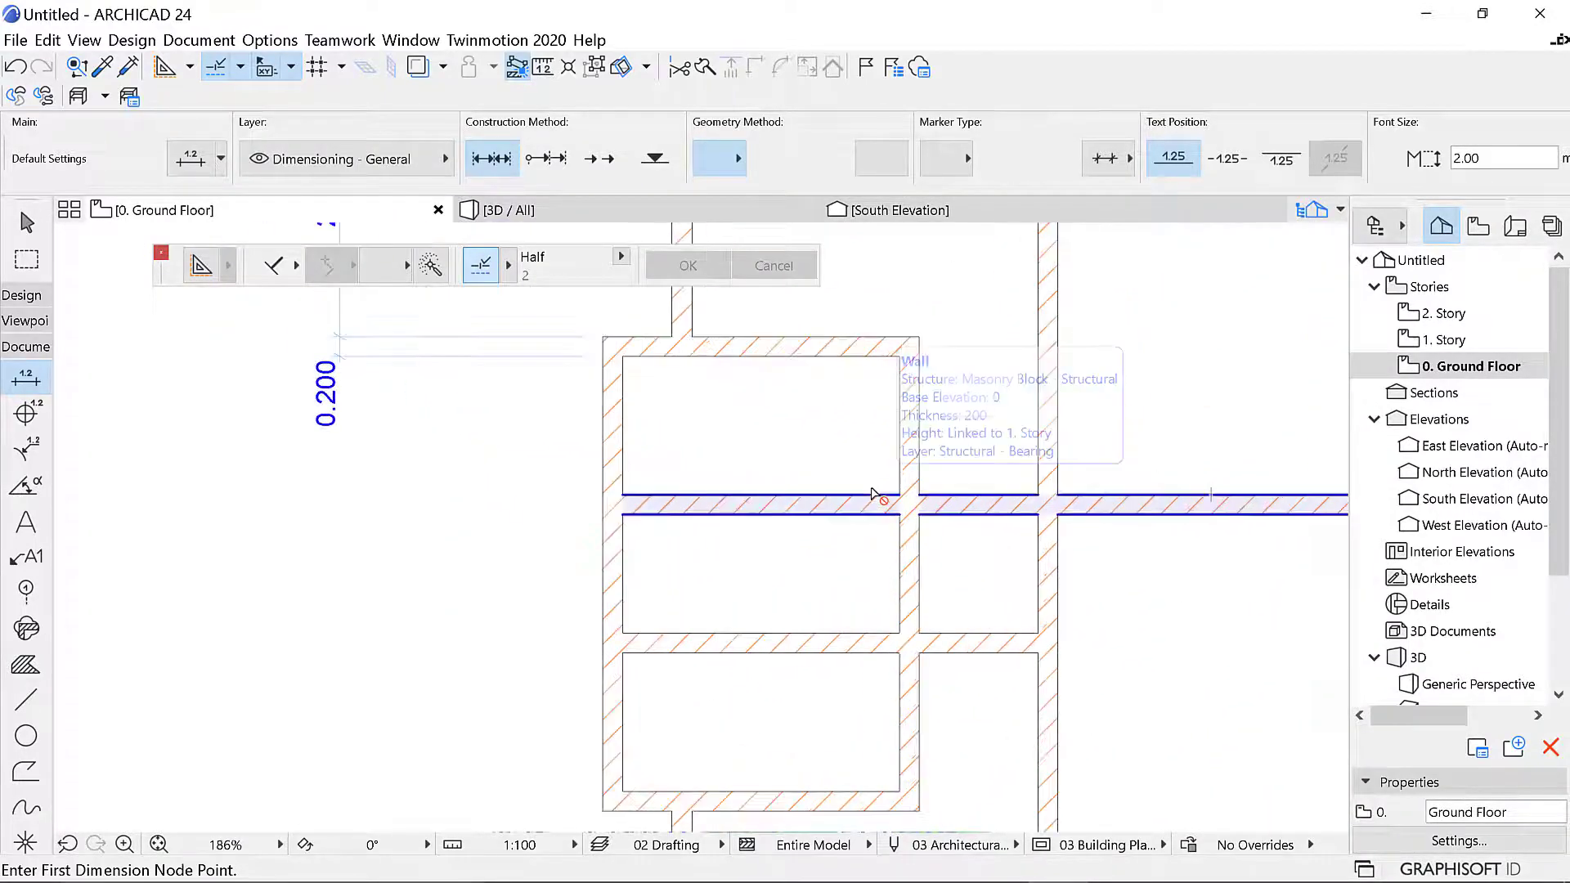
pyautogui.scroll(-4, 894, 513)
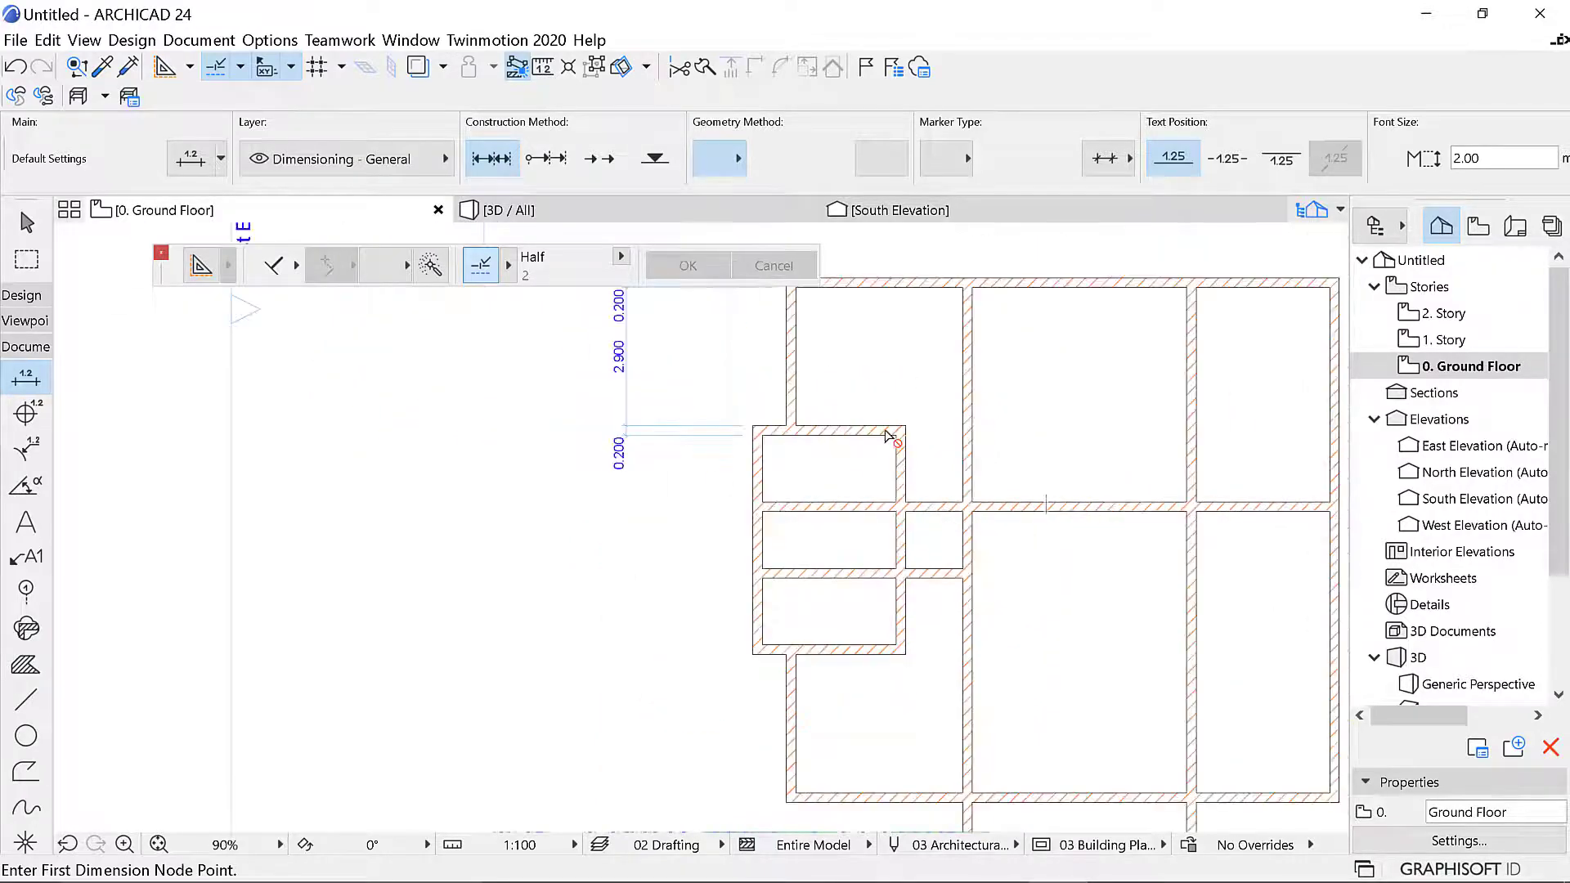
pyautogui.scroll(4, 870, 407)
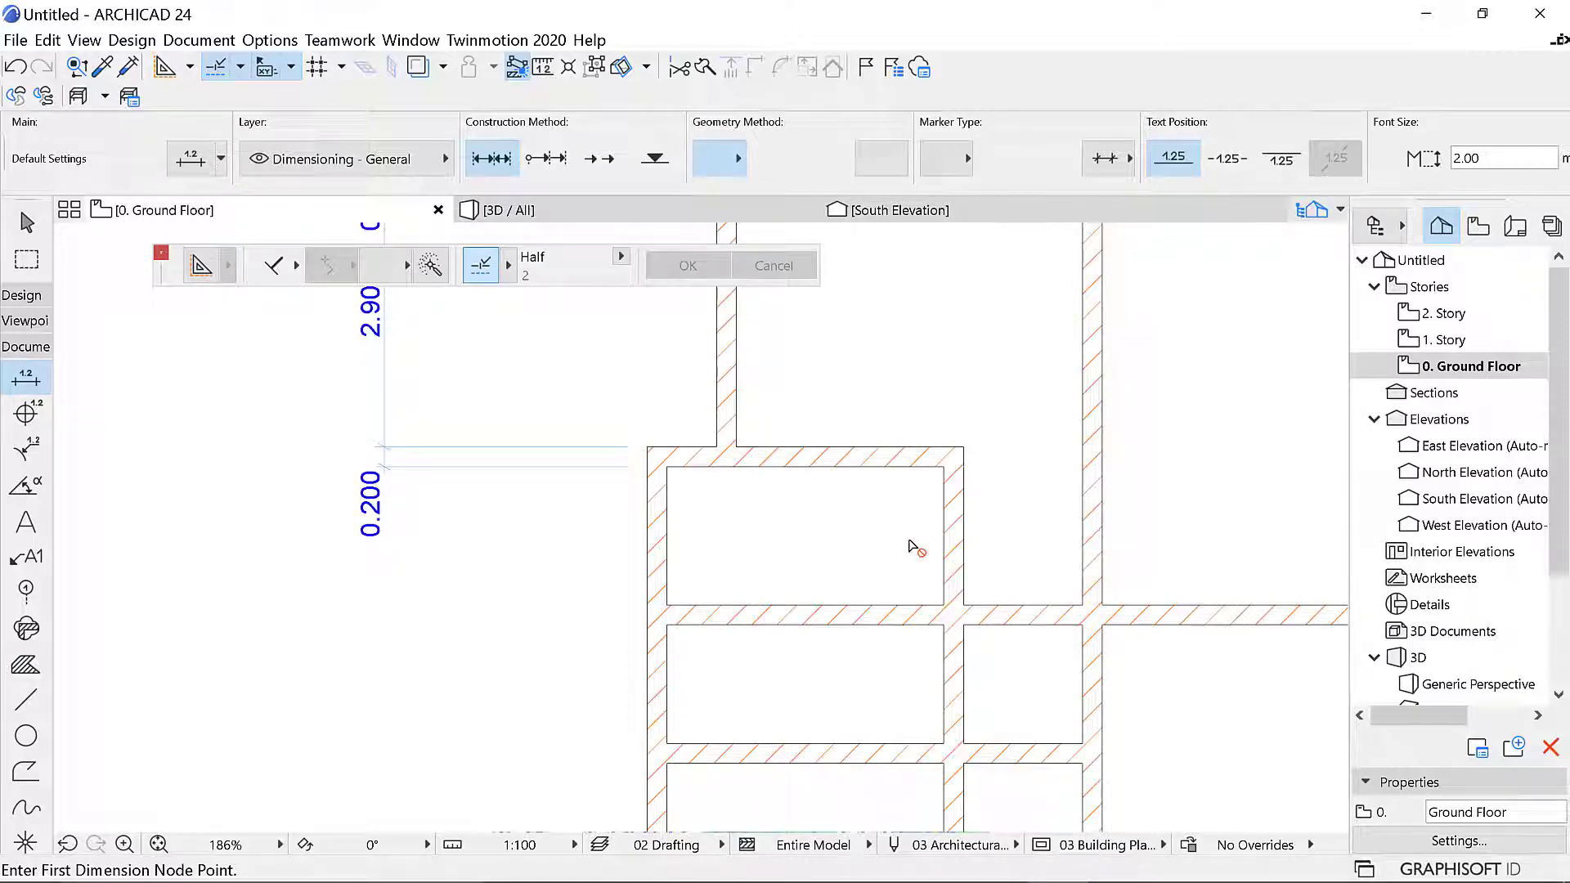
pyautogui.scroll(-3, 910, 547)
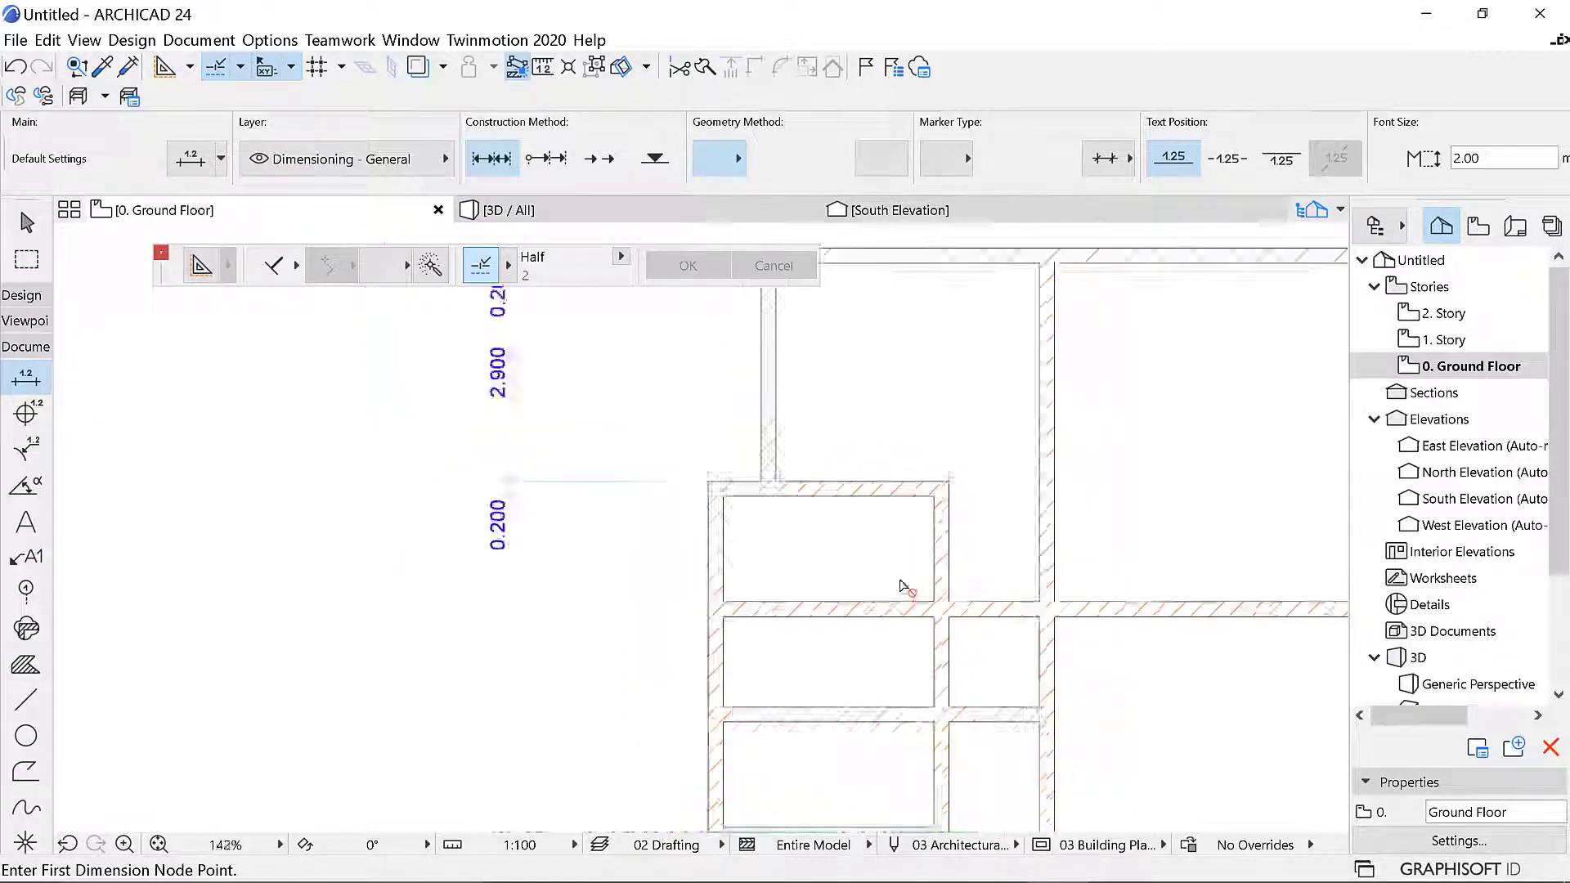
pyautogui.scroll(5, 933, 455)
pyautogui.scroll(-2, 658, 491)
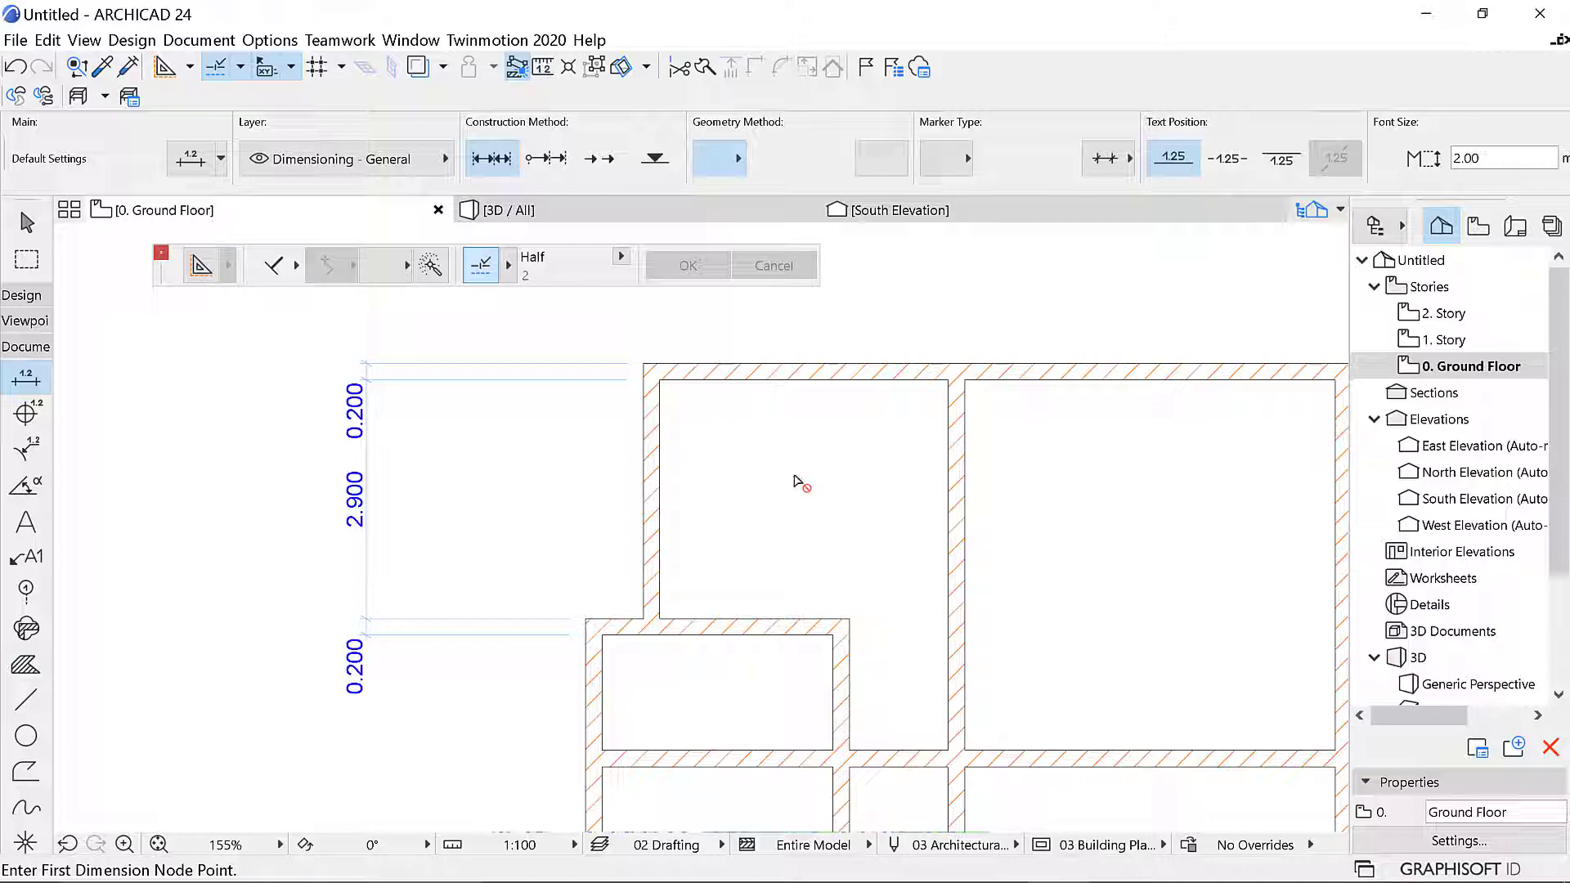
# Examine the whole wall layout, including the small passage east of the western rooms and the long middle horizontal wall
pyautogui.scroll(-6, 883, 537)
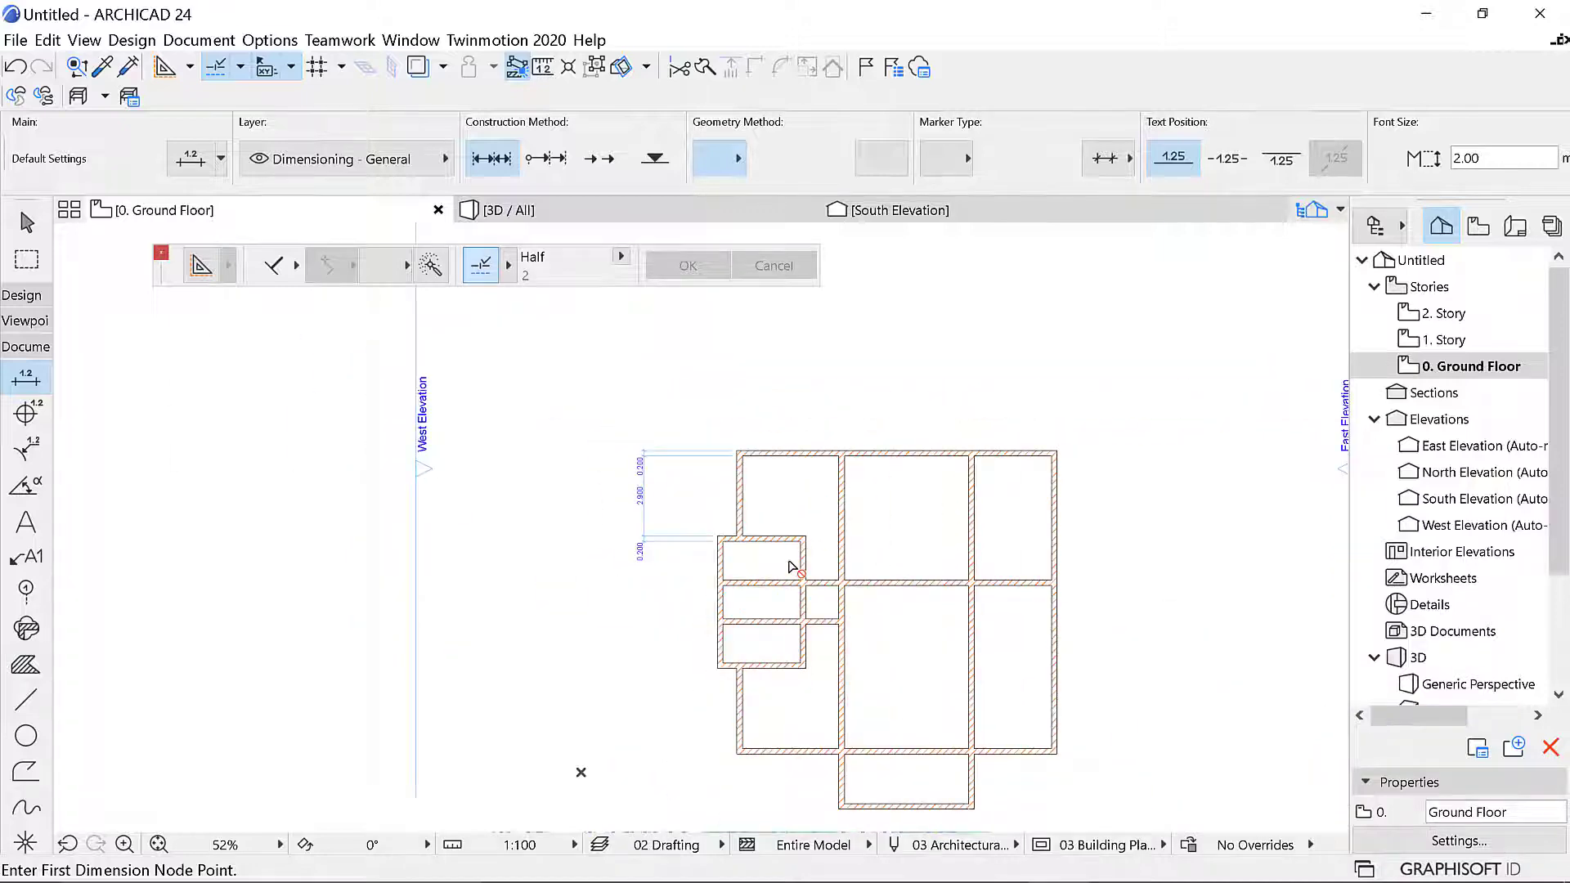
pyautogui.scroll(5, 816, 630)
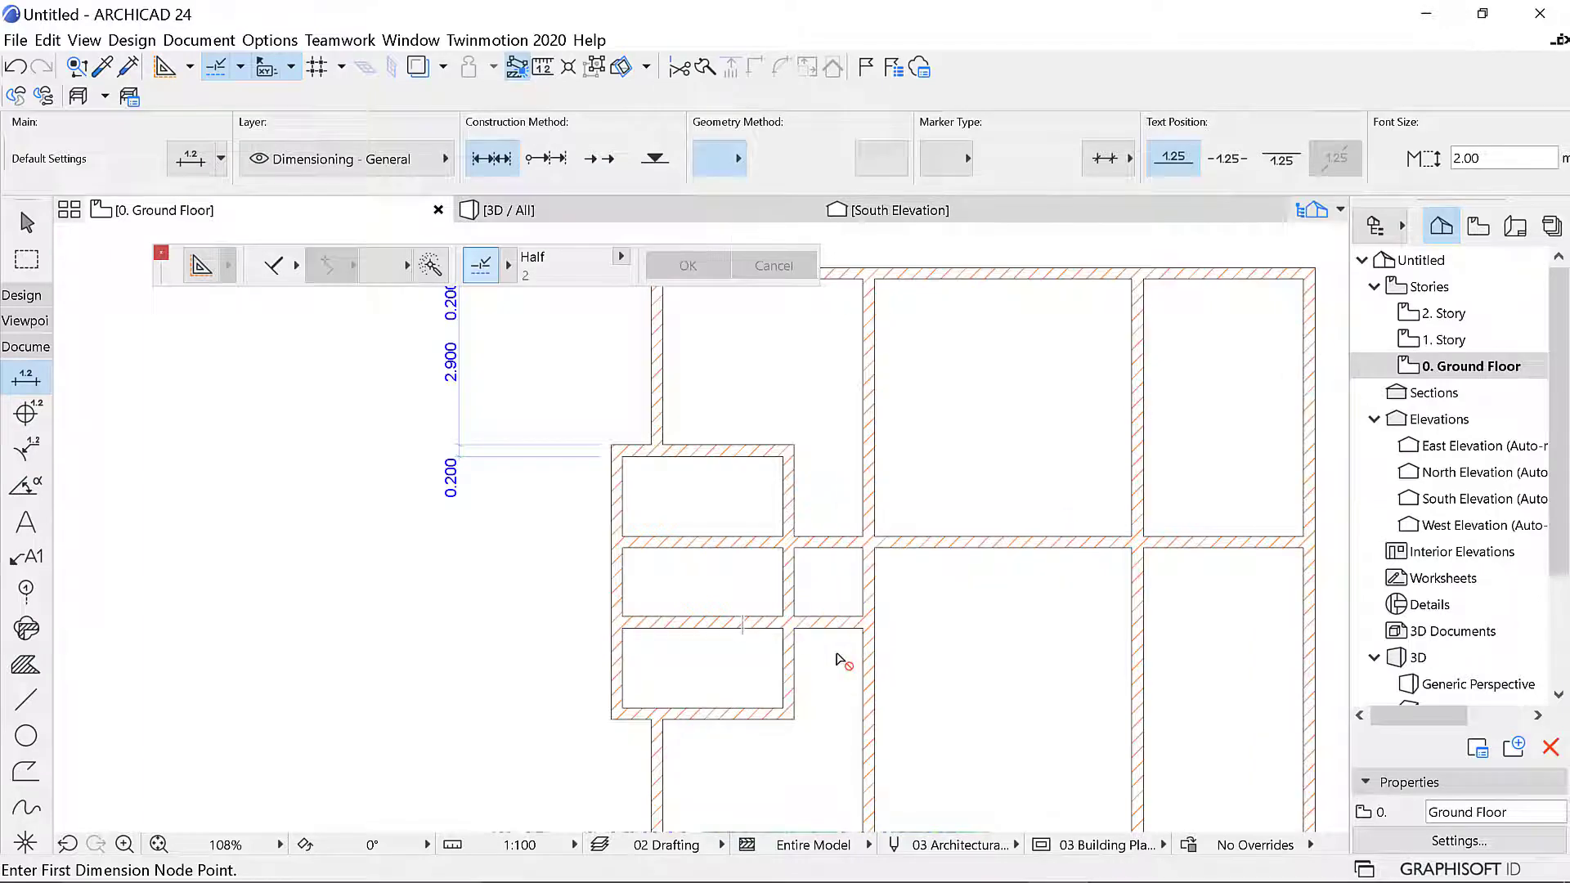
pyautogui.scroll(2, 854, 641)
pyautogui.scroll(-2, 783, 520)
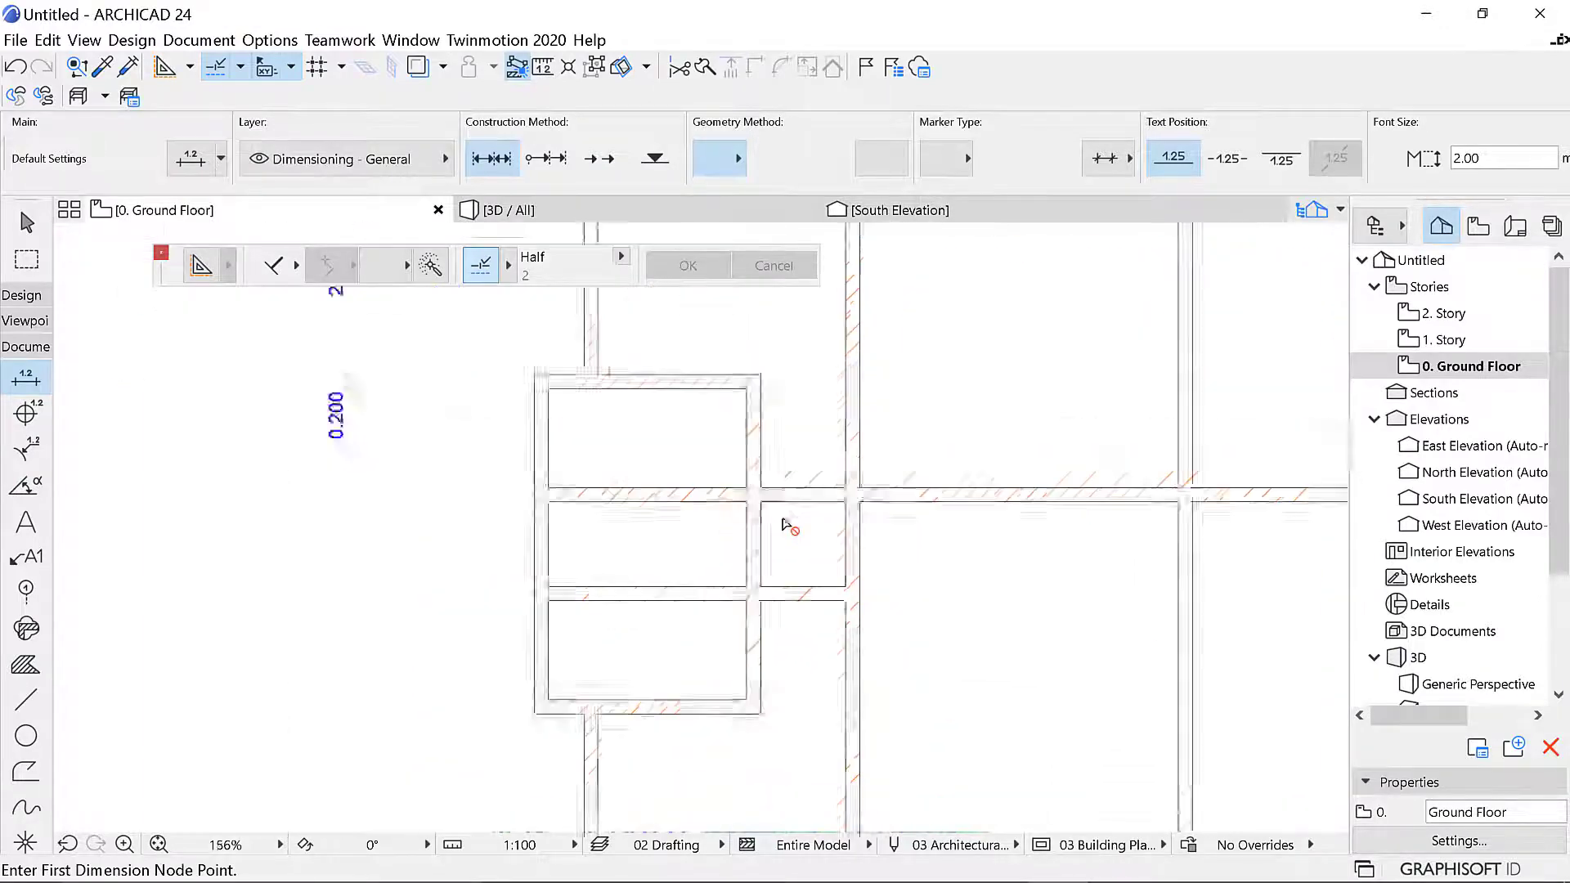
pyautogui.scroll(-5, 773, 511)
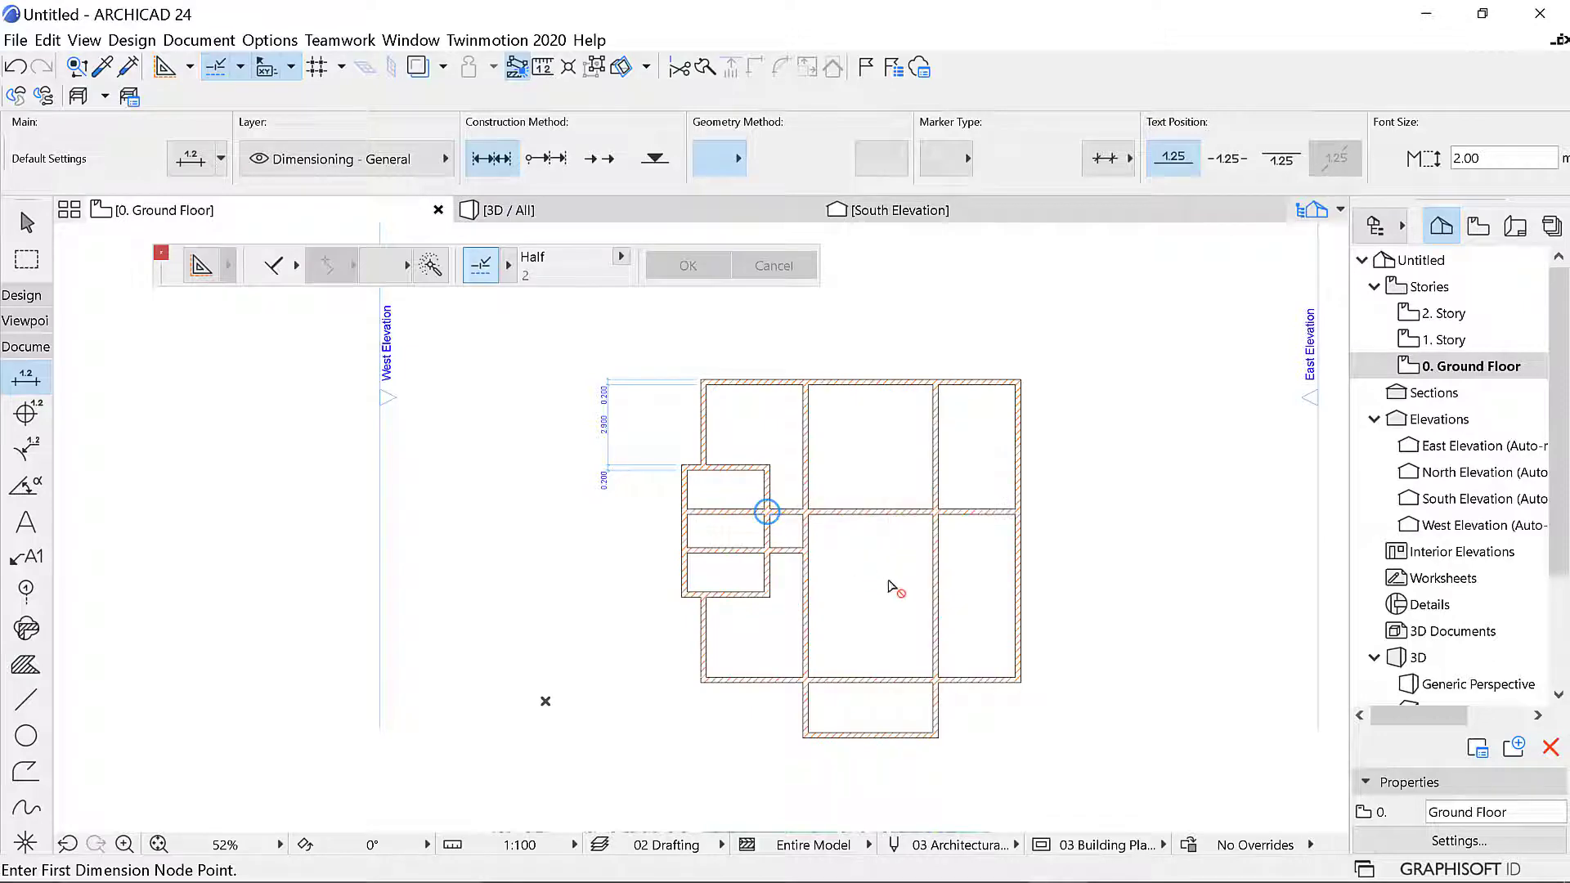
pyautogui.scroll(3, 896, 588)
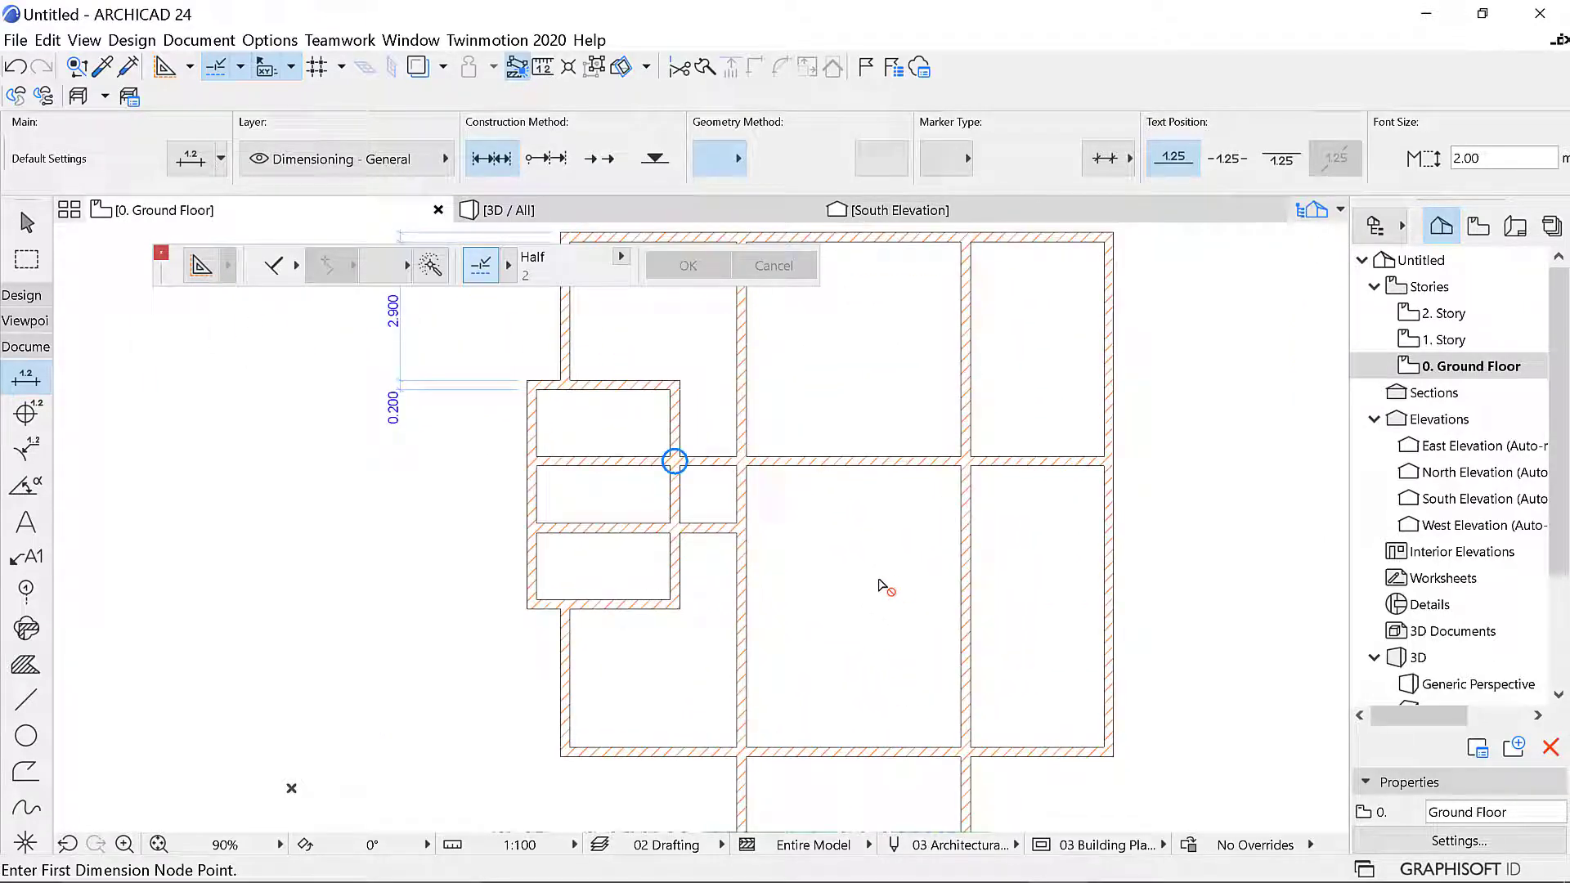
pyautogui.scroll(-3, 794, 535)
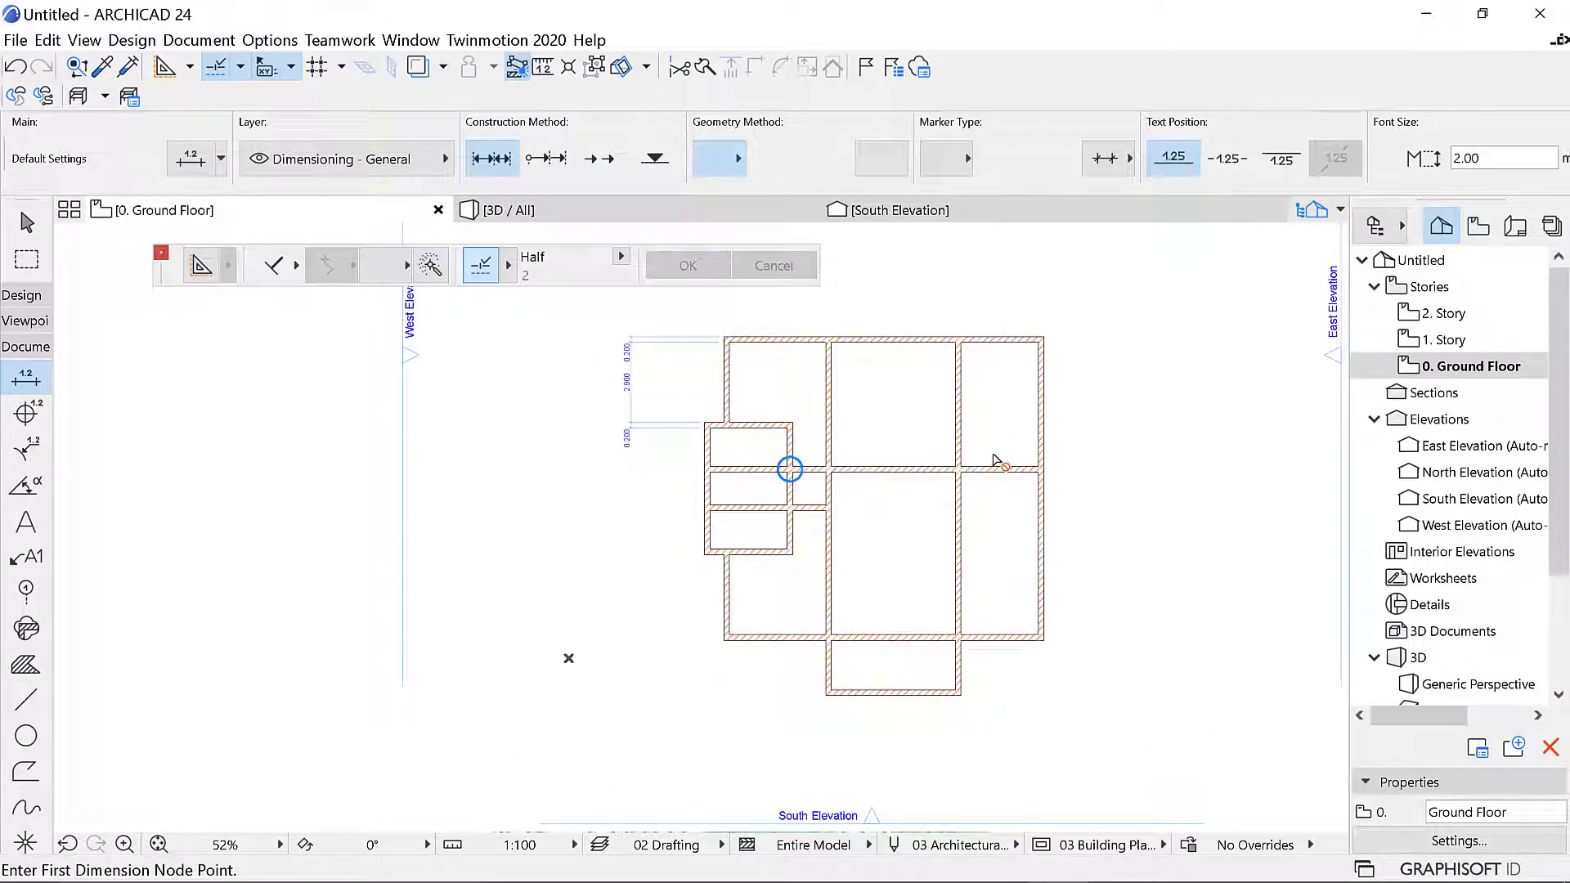
pyautogui.scroll(5, 996, 462)
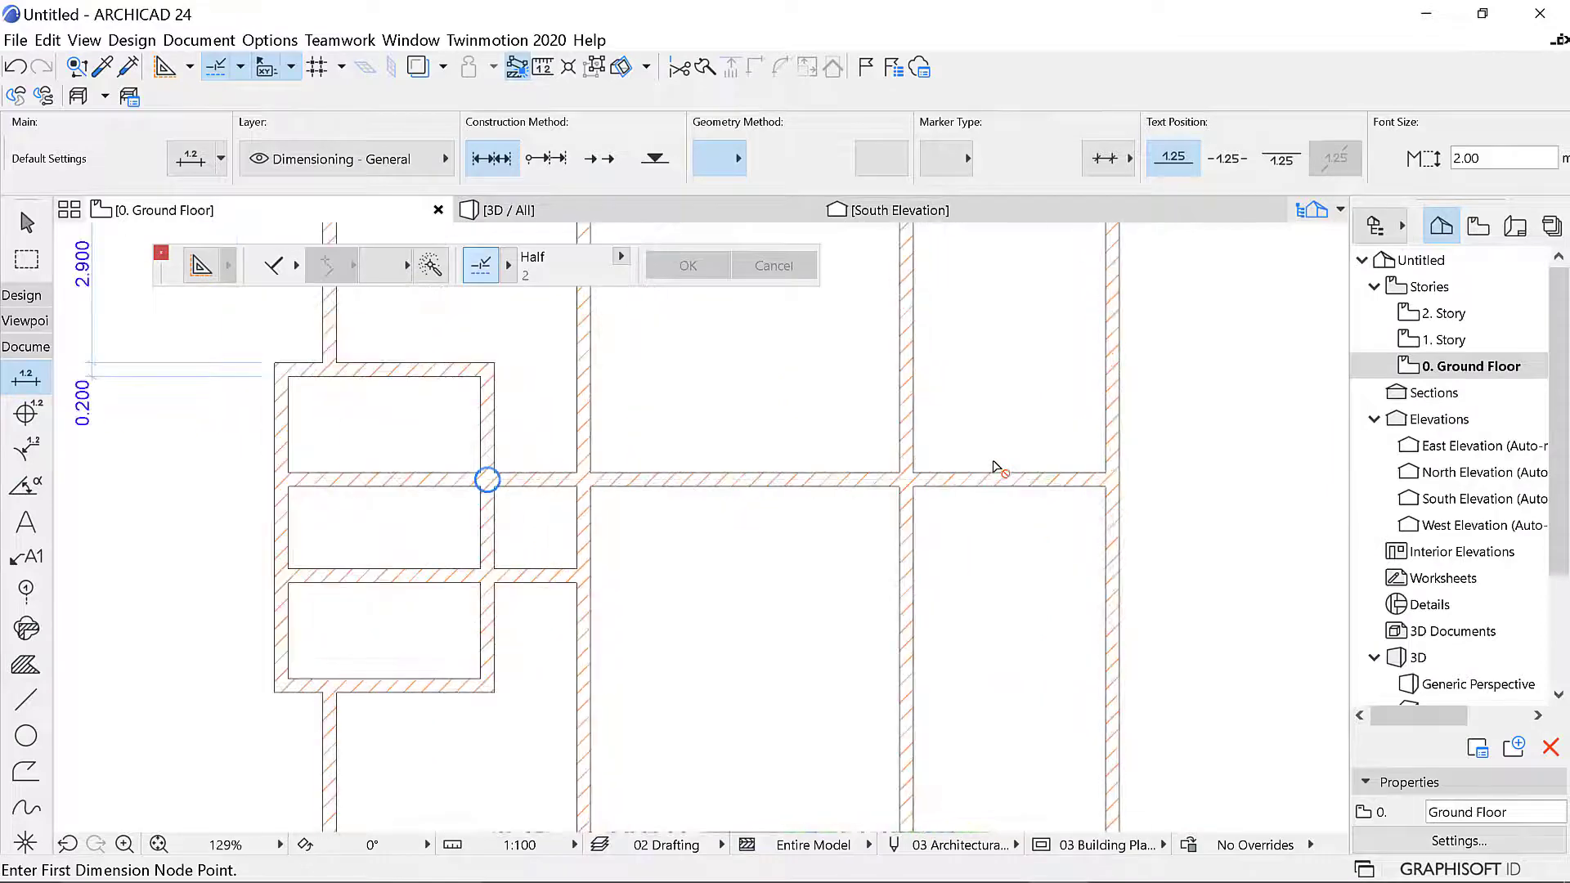
pyautogui.scroll(-4, 964, 468)
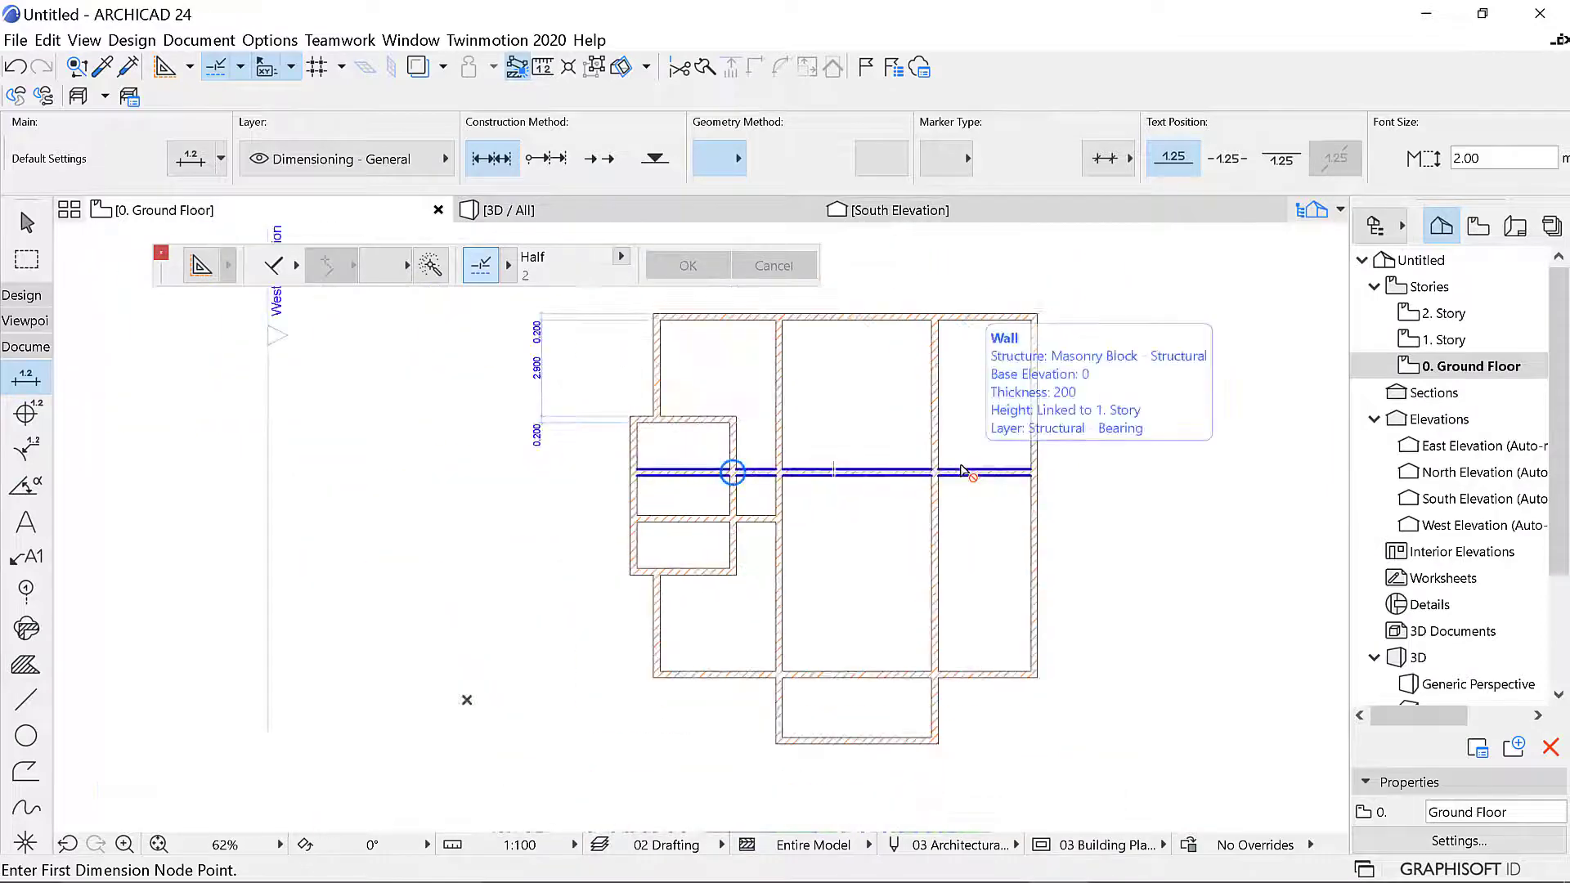